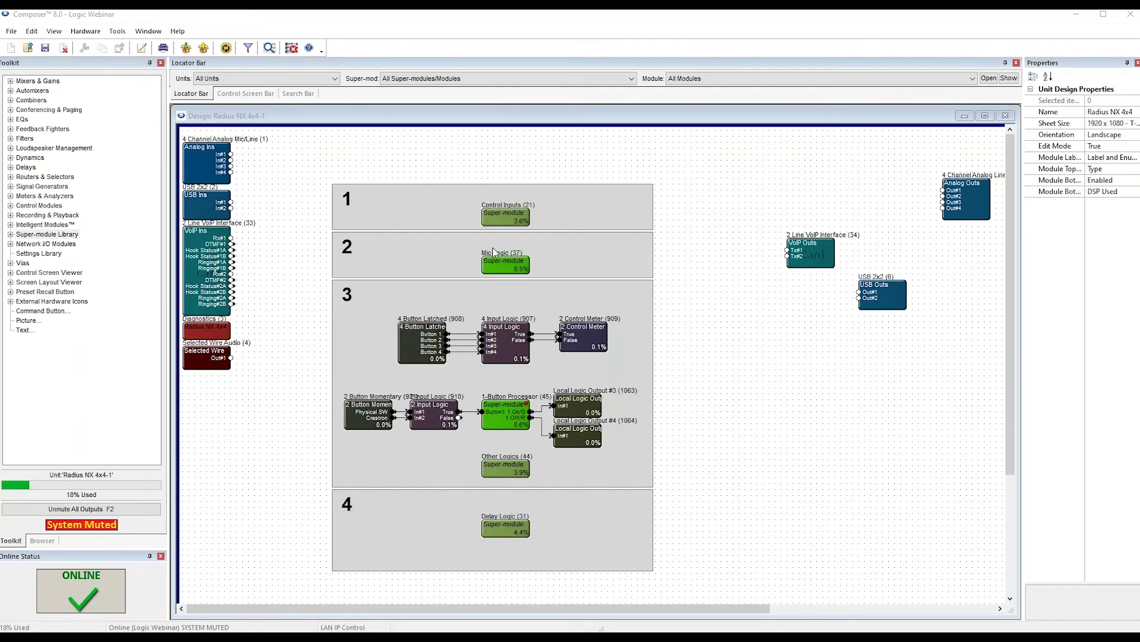
Open the Control Inputs super-module in section 1 of the design.
click(513, 224)
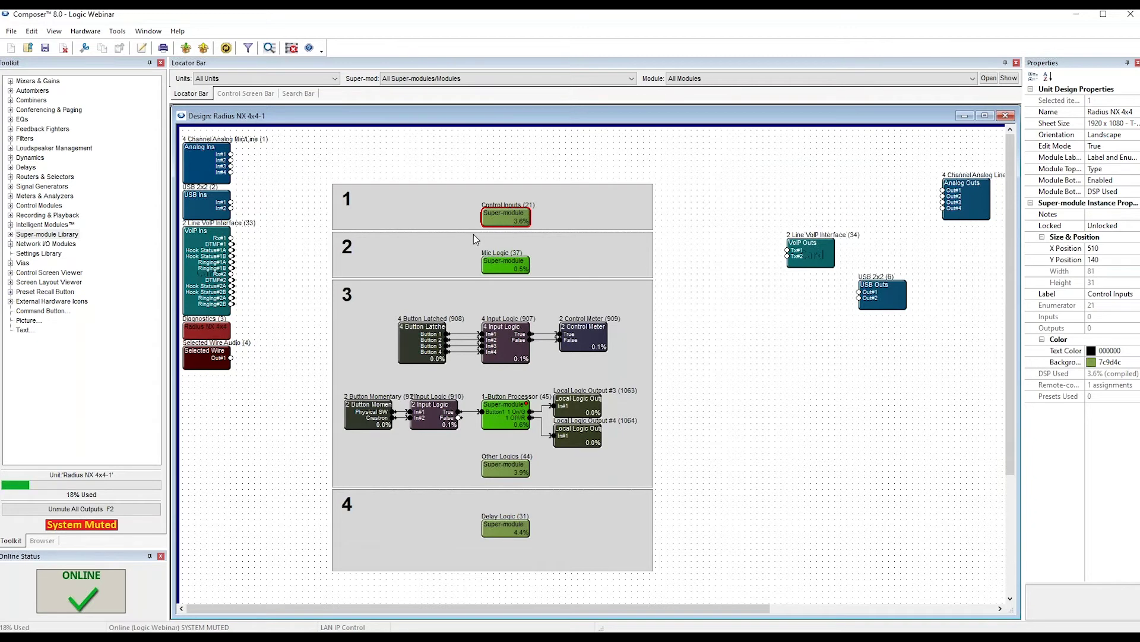
click(43, 206)
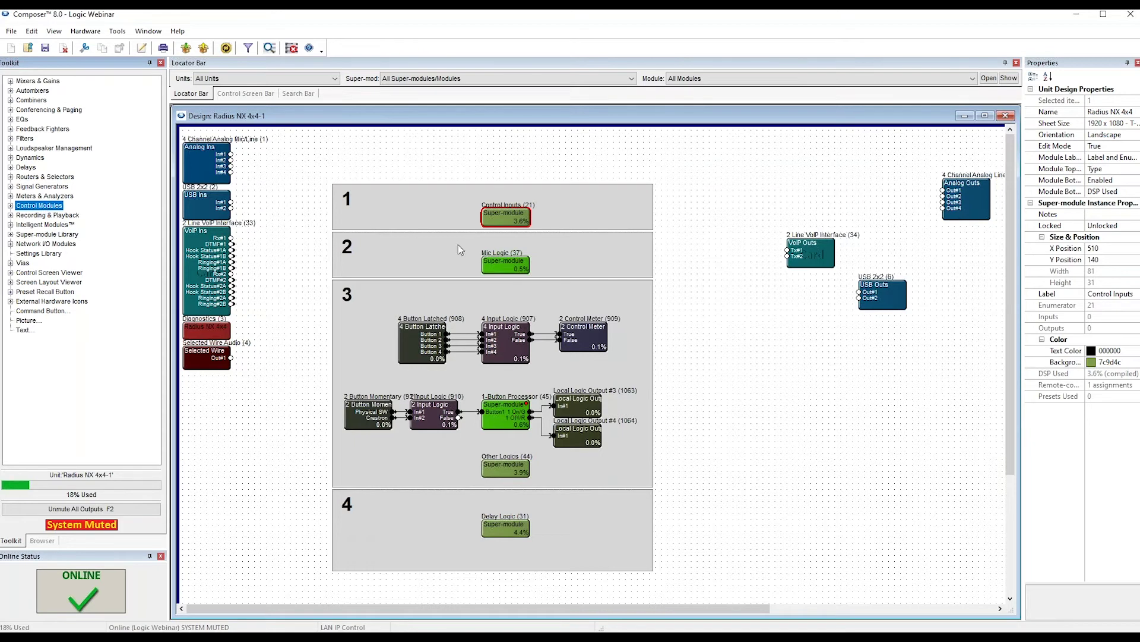
double_click(504, 219)
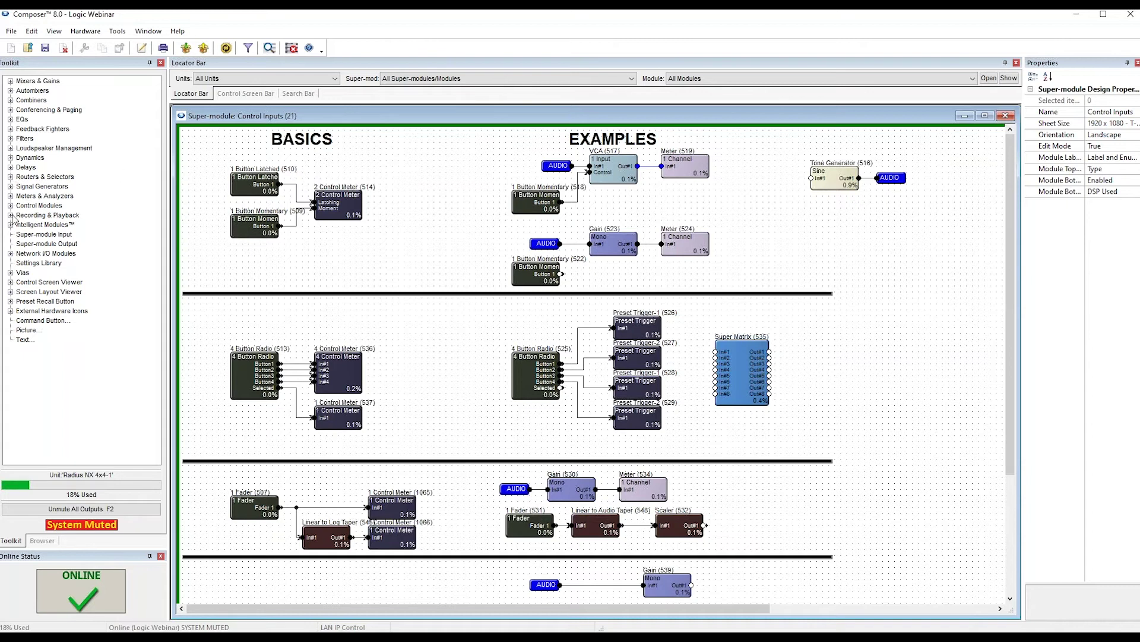
Expand the Control Modules category and its Control Inputs group in the toolkit.
click(36, 206)
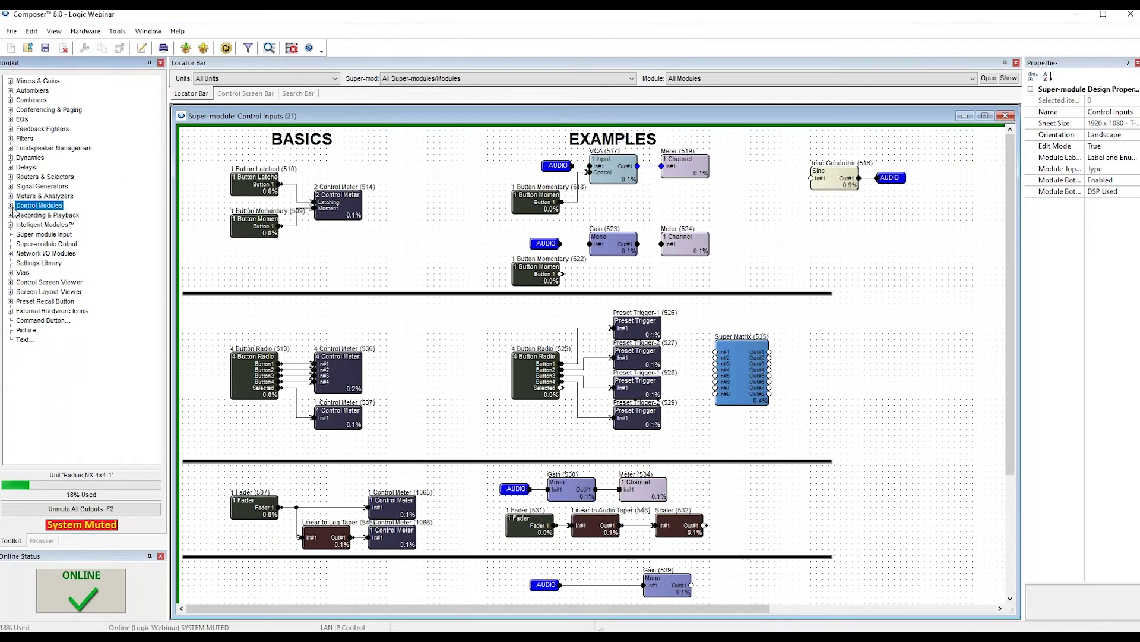
click(10, 206)
click(51, 215)
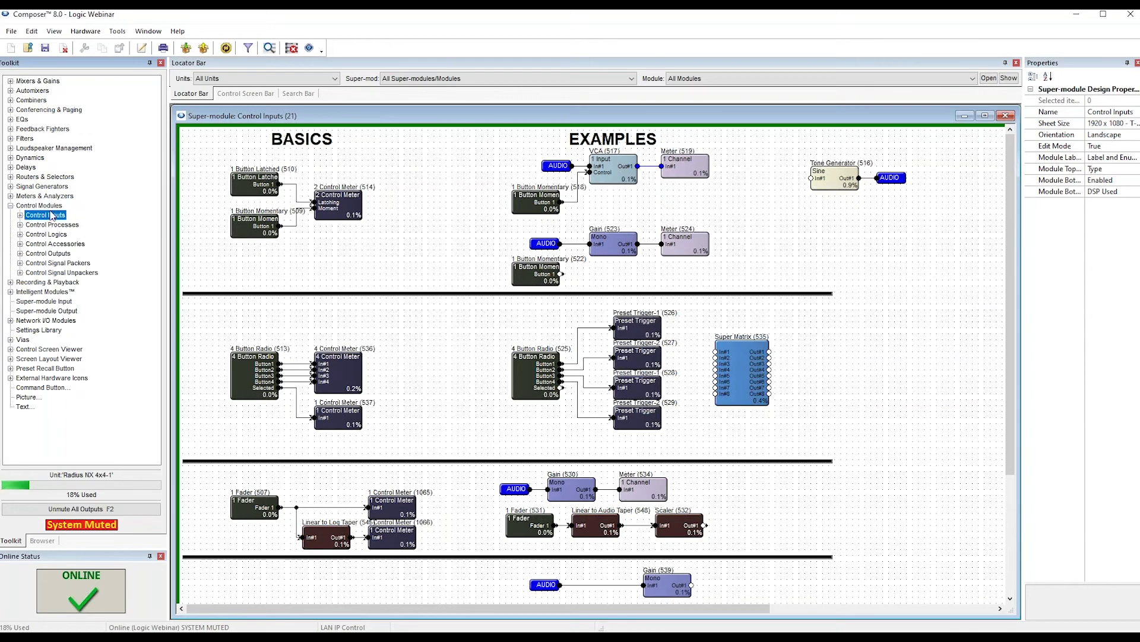
click(20, 216)
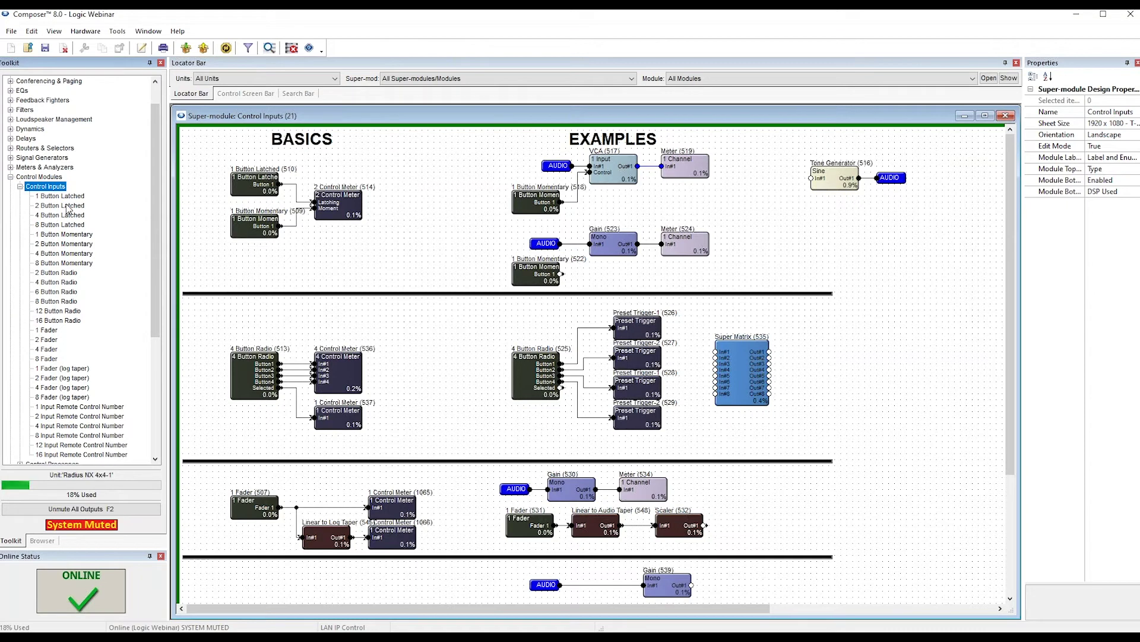
Open the 1 Button Latched module under Basics and place its window below the two button modules.
double_click(260, 185)
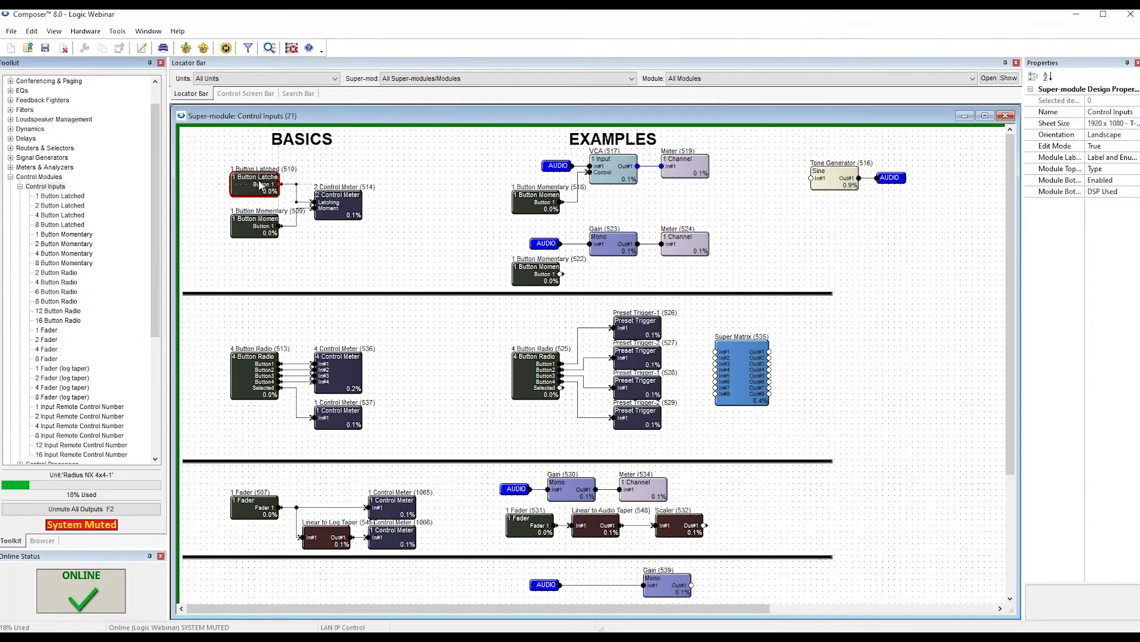
right_click(399, 301)
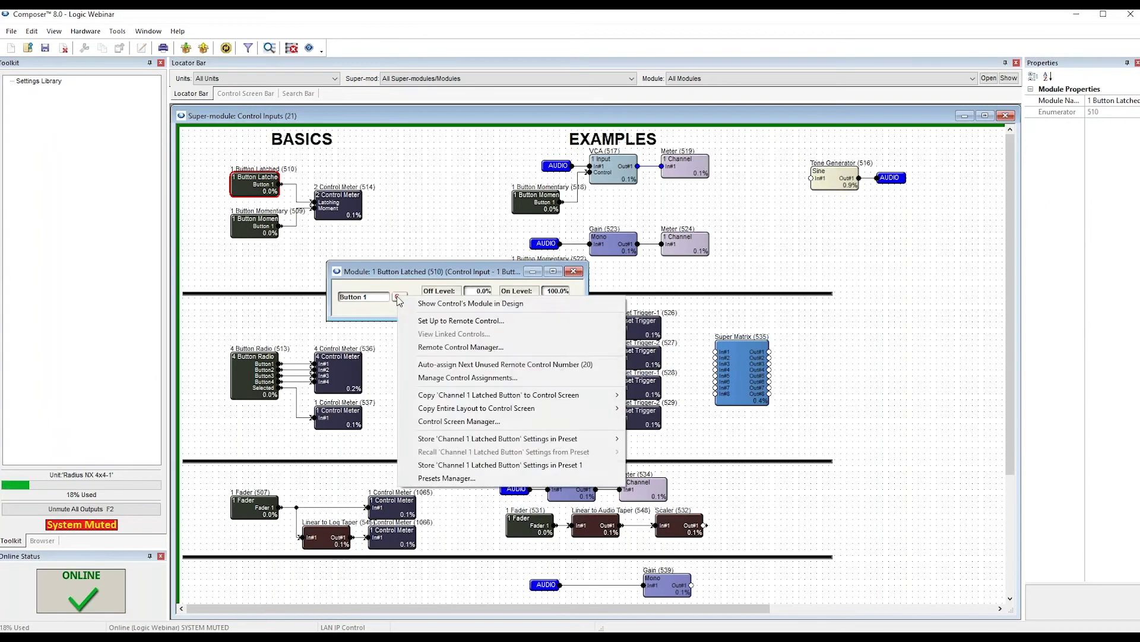
click(398, 301)
right_click(399, 300)
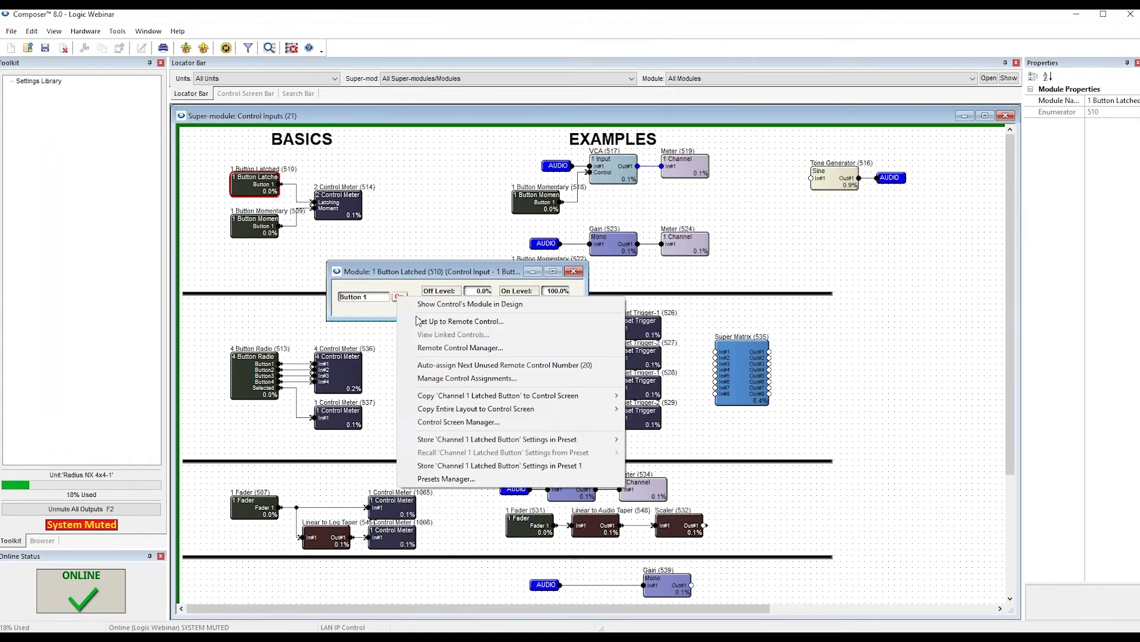
click(385, 287)
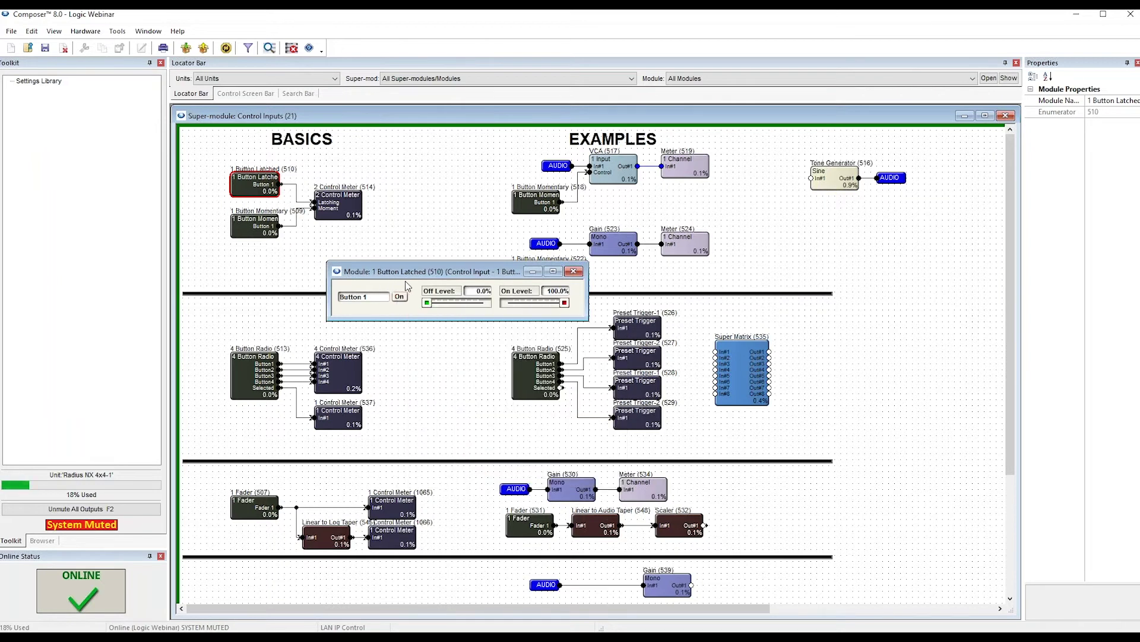
drag(425, 273, 300, 263)
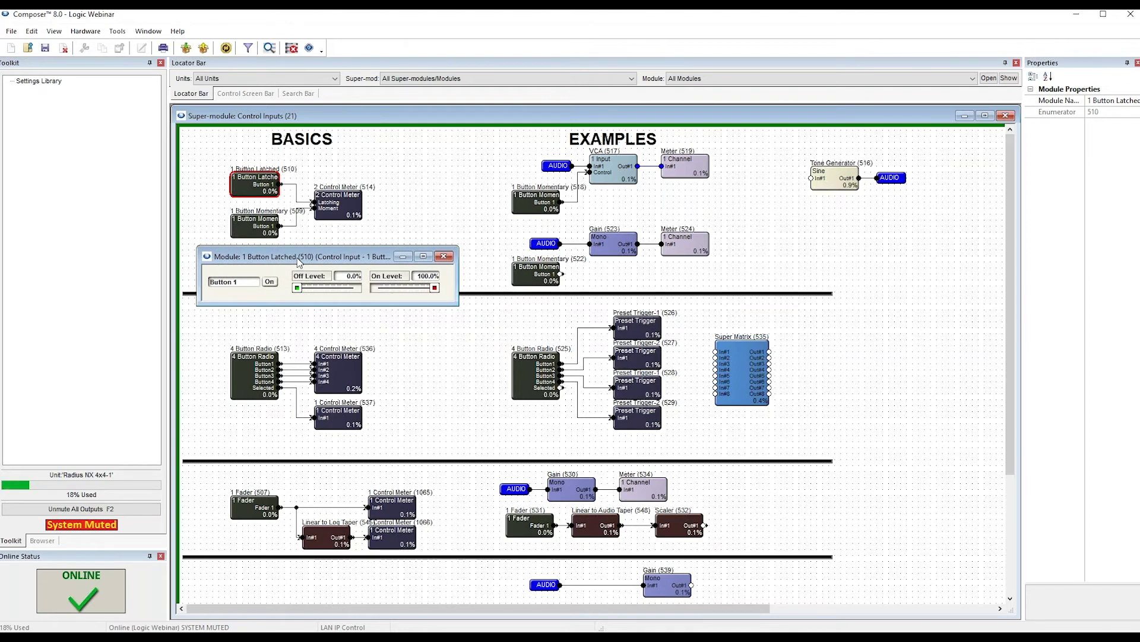
Locate the 1 Button Latched and 1 Button Momentary entries in the toolkit's Control Inputs group.
click(220, 223)
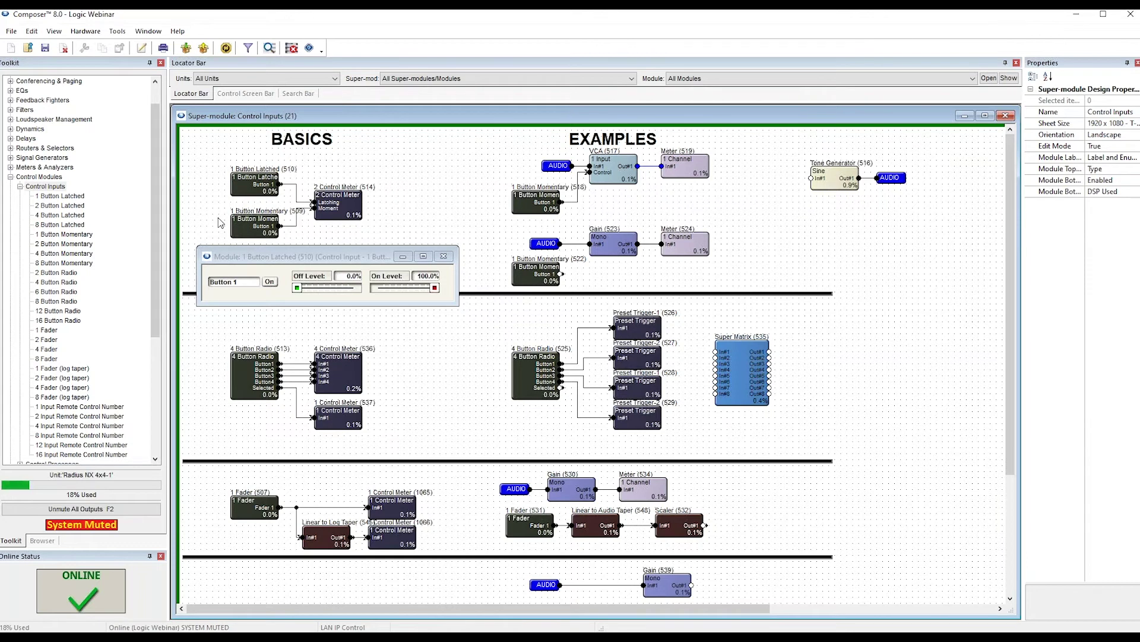
click(66, 196)
click(67, 237)
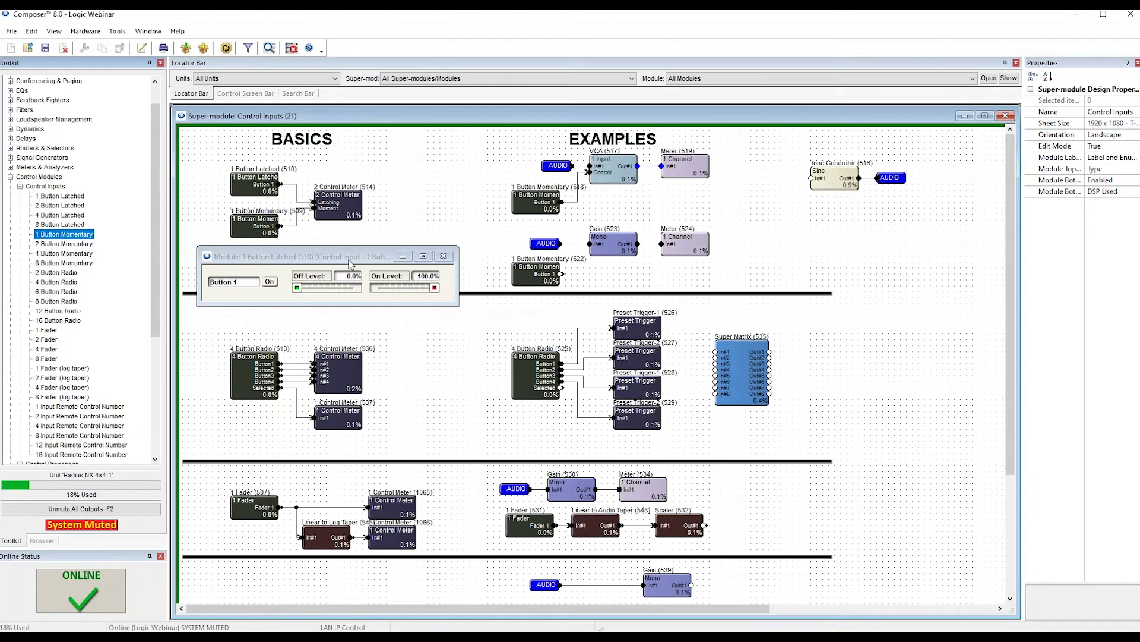
Open the 2 Control Meter module connected to the buttons and arrange its window with the 1 Button Latched window.
drag(351, 263, 341, 257)
click(318, 250)
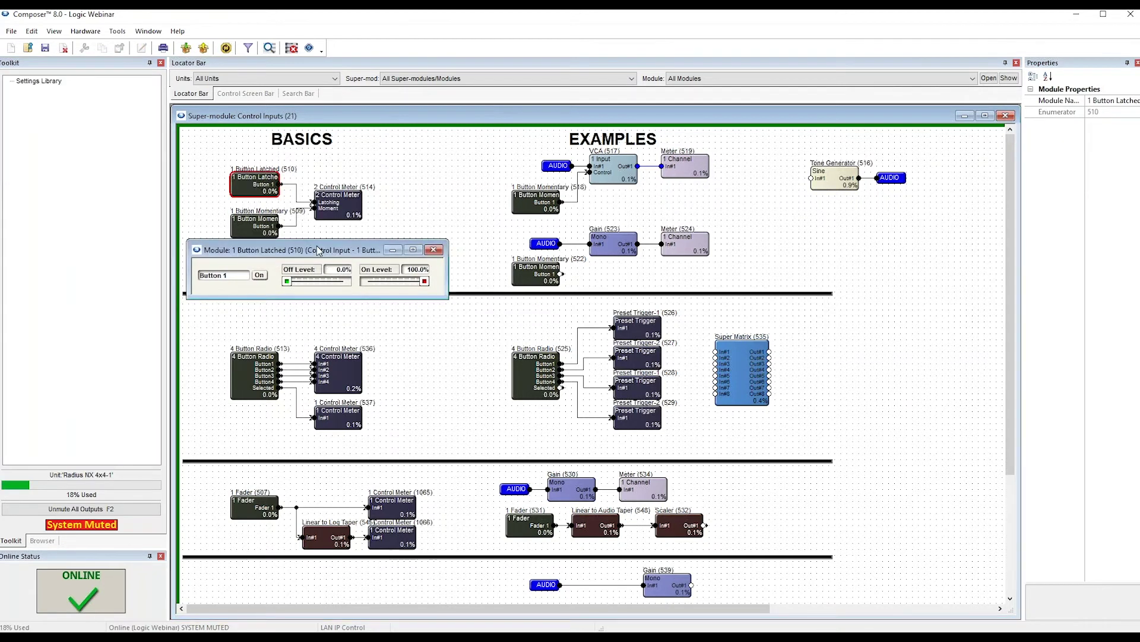
drag(317, 250, 315, 256)
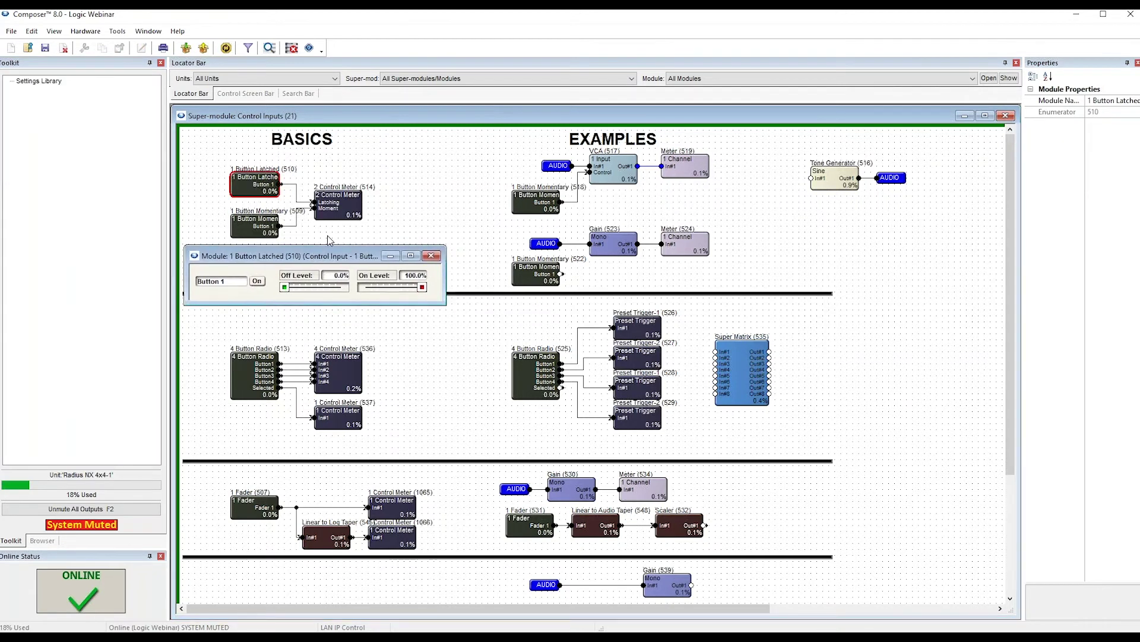
click(330, 240)
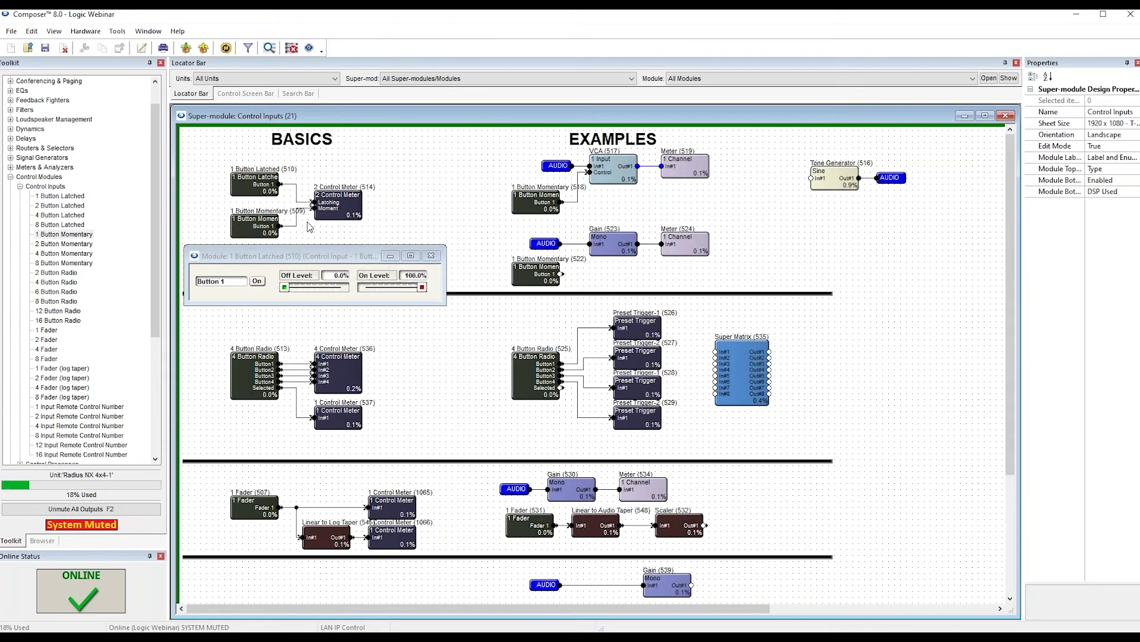
mouse_move(347, 217)
double_click(347, 217)
drag(374, 285, 437, 138)
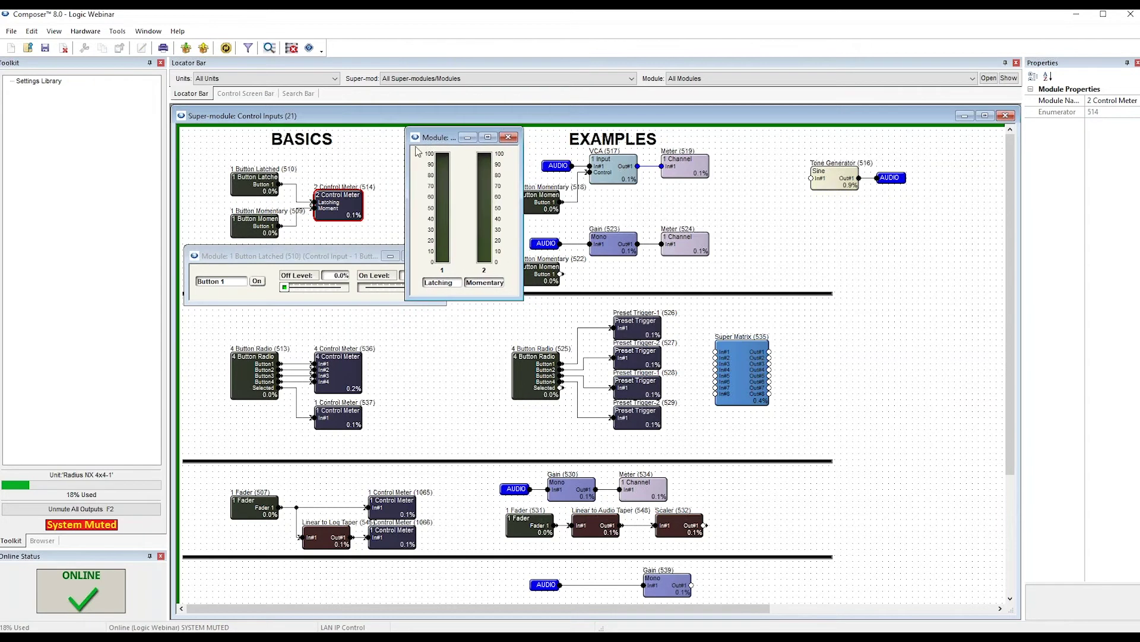
drag(308, 254, 309, 268)
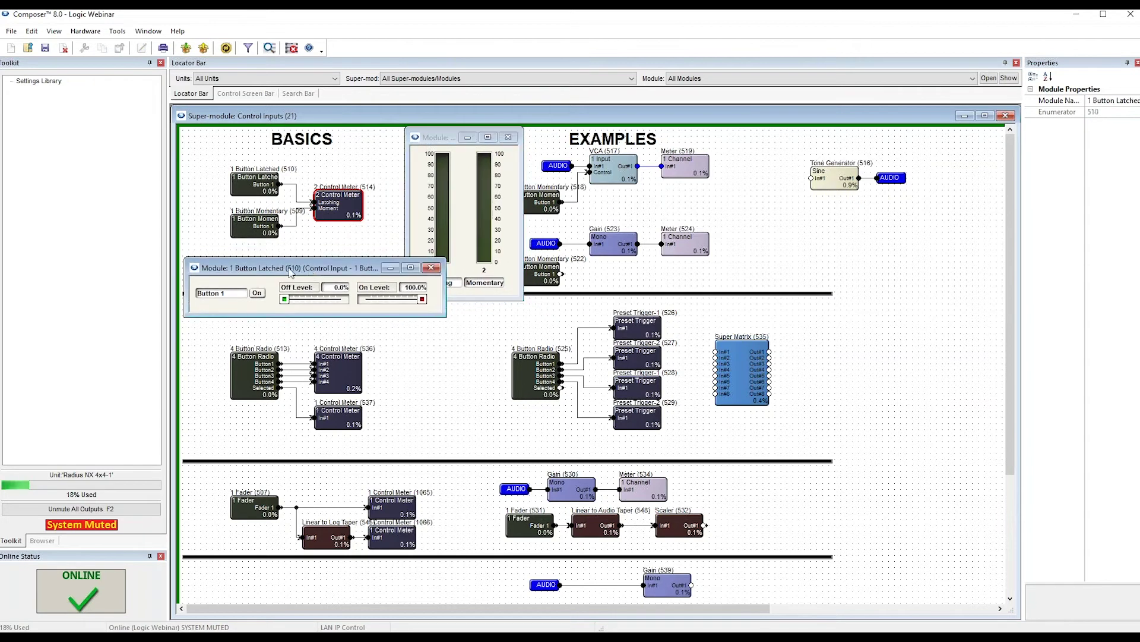
Expand the Control Accessories group in the toolkit and highlight the 6 Control Meter entry.
click(234, 229)
double_click(38, 231)
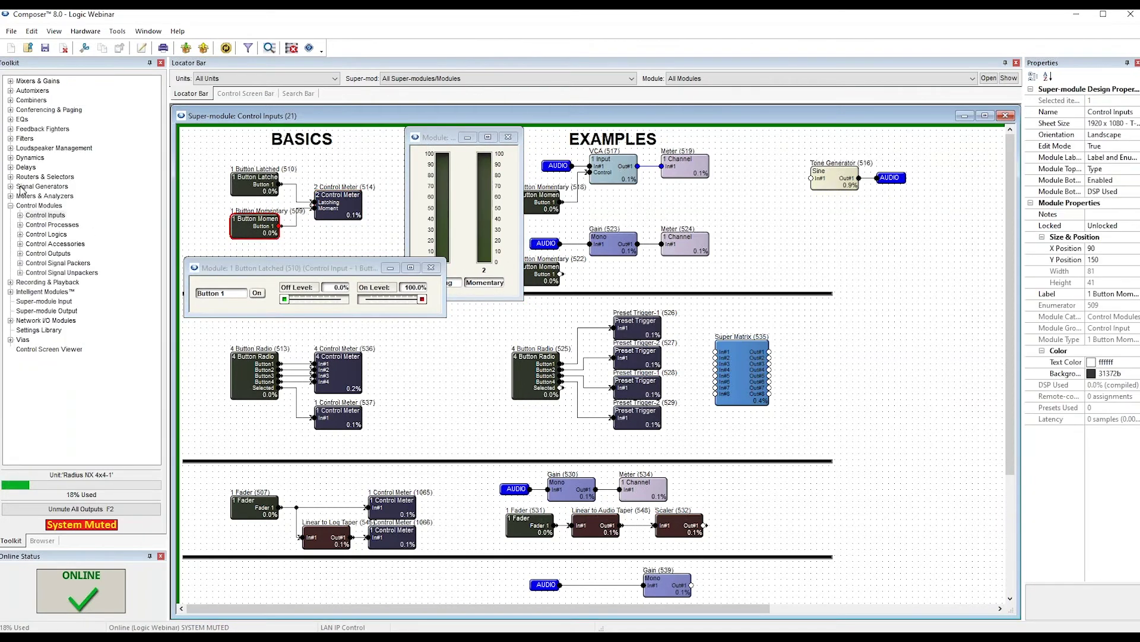
click(51, 244)
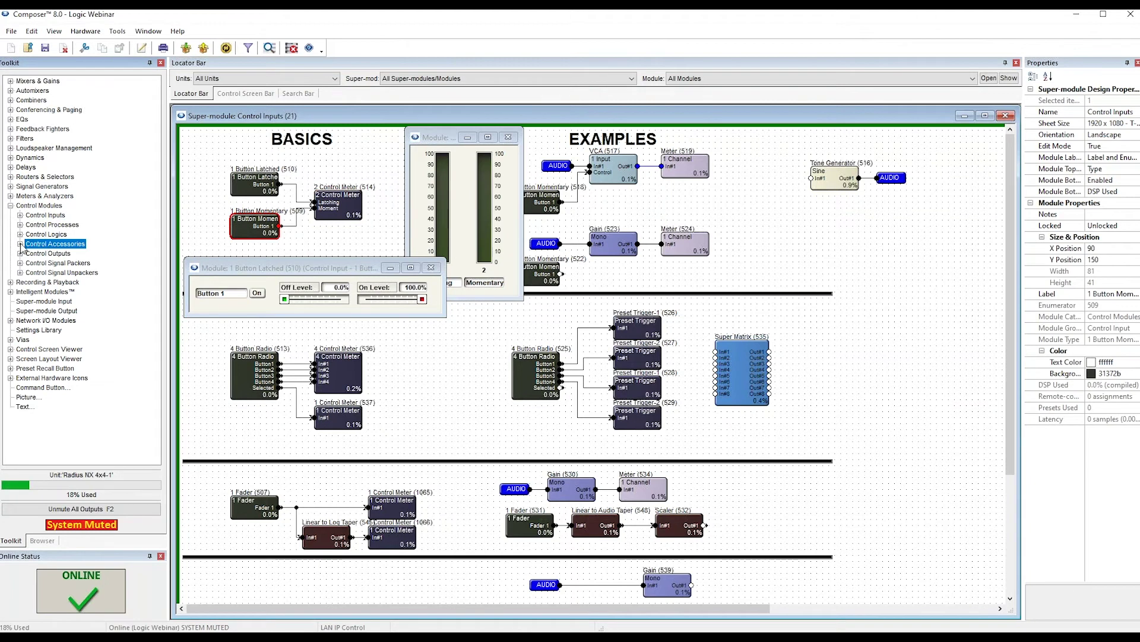
click(20, 244)
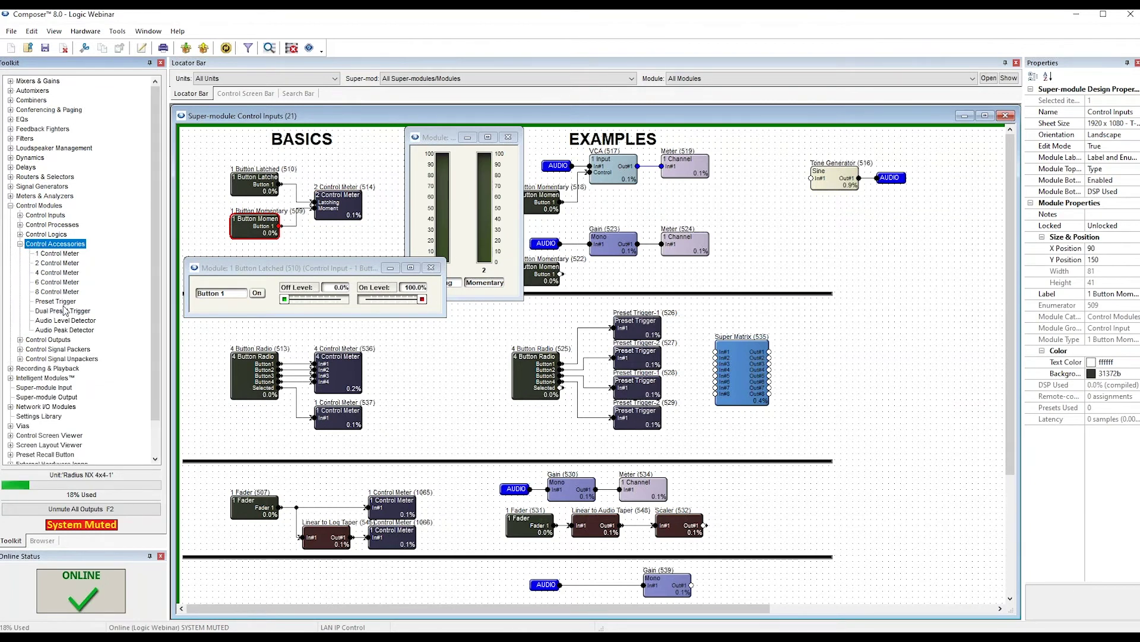
click(64, 282)
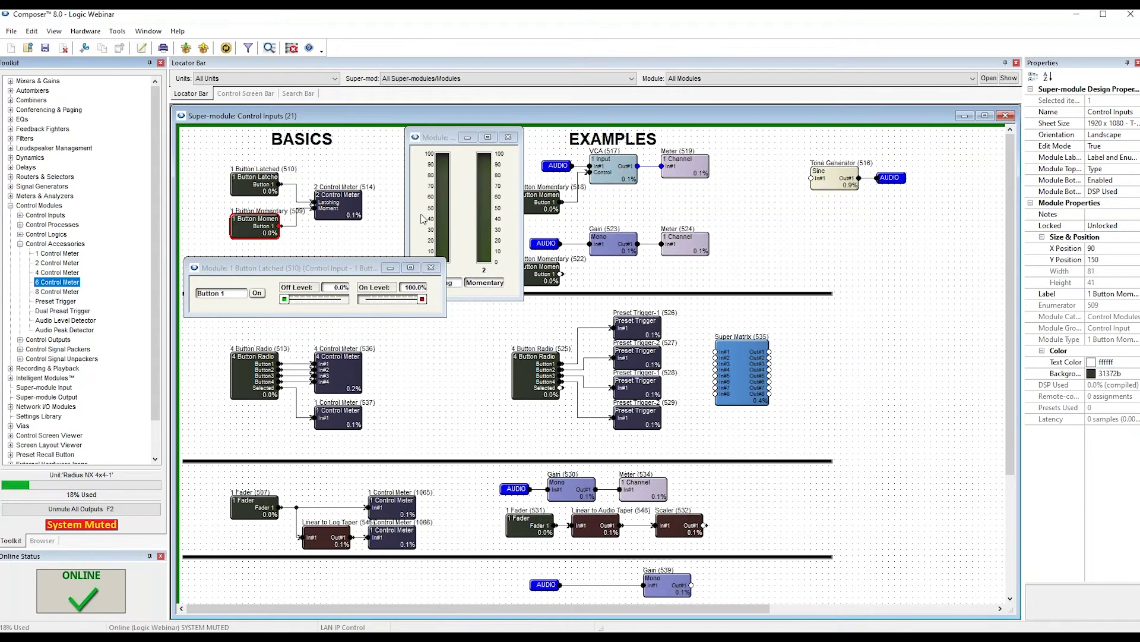
Auto-assign the next unused remote control number (20) to the Latching meter of the 2 Control Meter module.
click(458, 198)
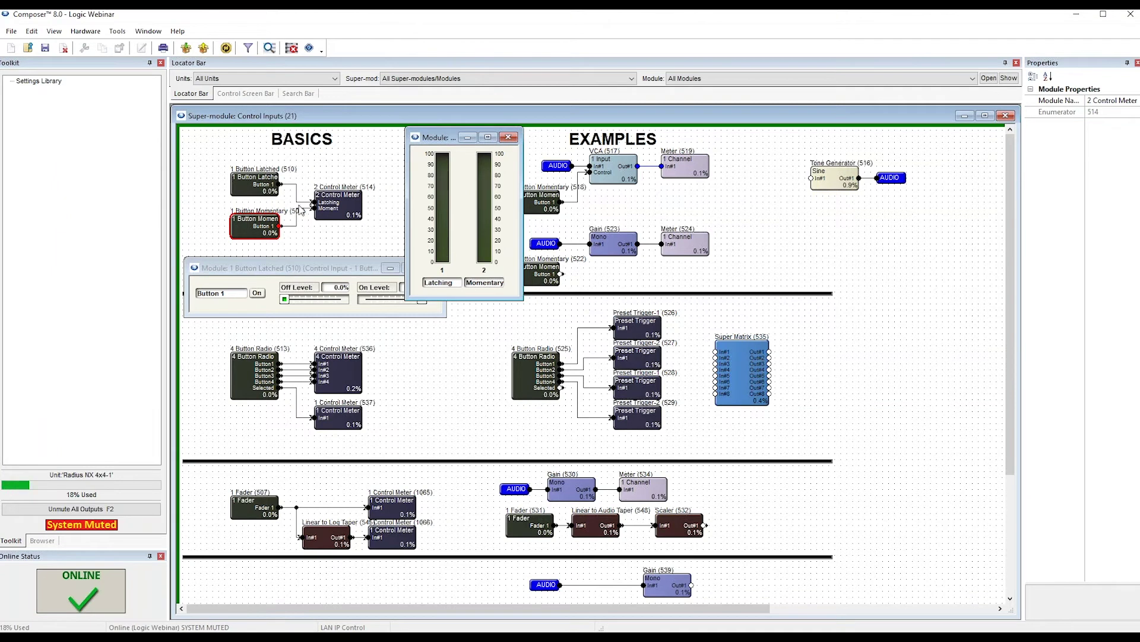
right_click(444, 197)
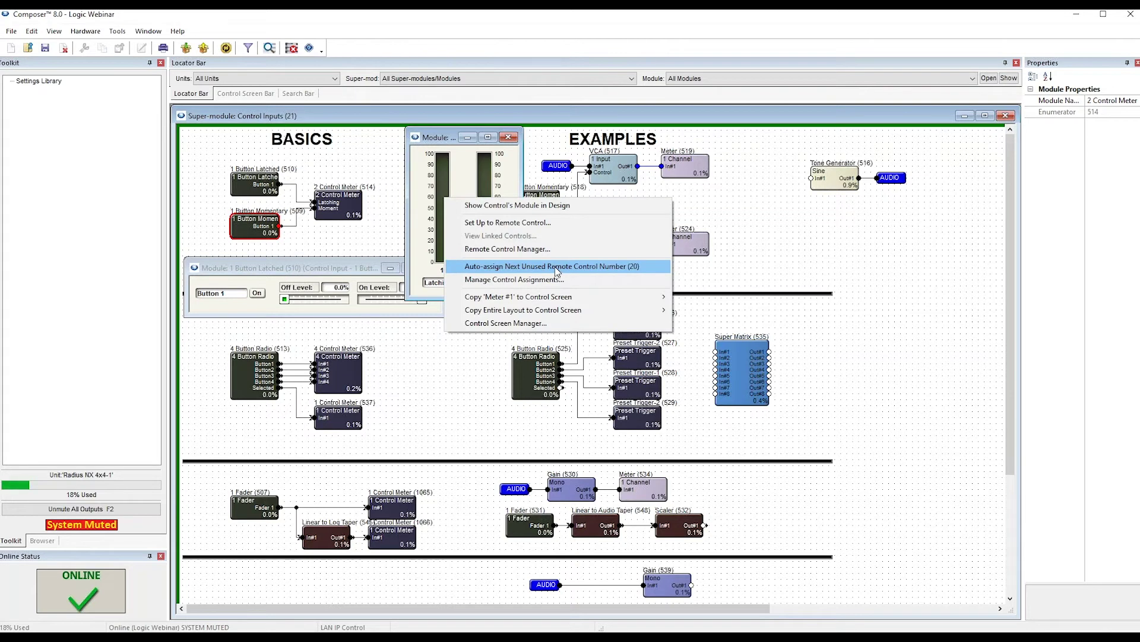
click(555, 266)
drag(443, 140, 439, 144)
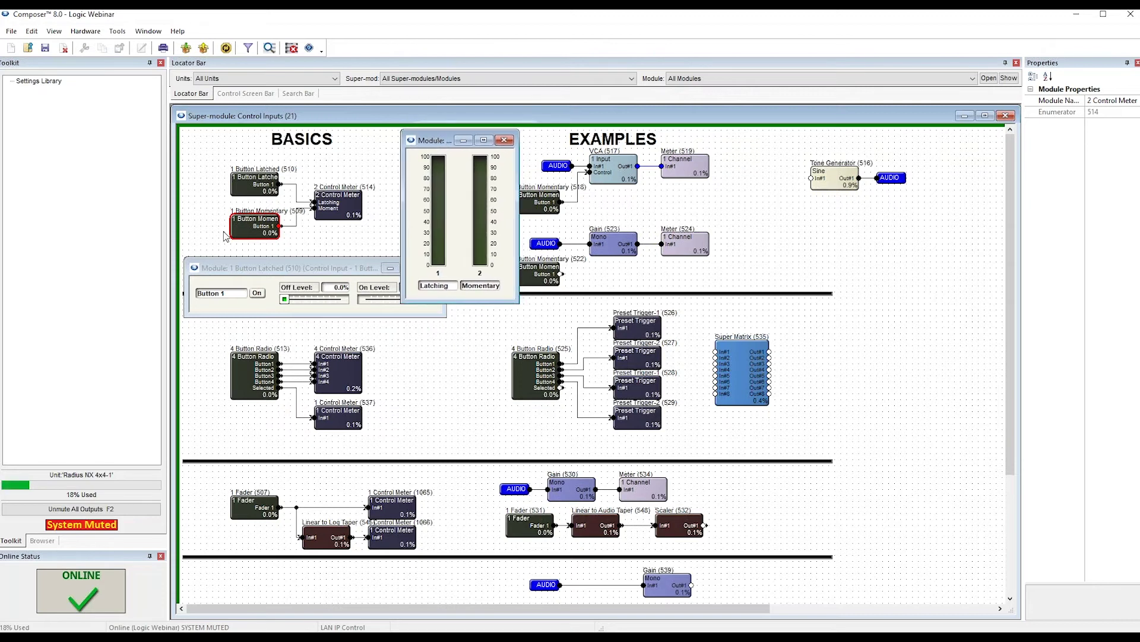
Move the 1 Button Latched window lower and test Button 1 by switching it on and off.
click(266, 189)
click(255, 225)
drag(295, 270, 291, 264)
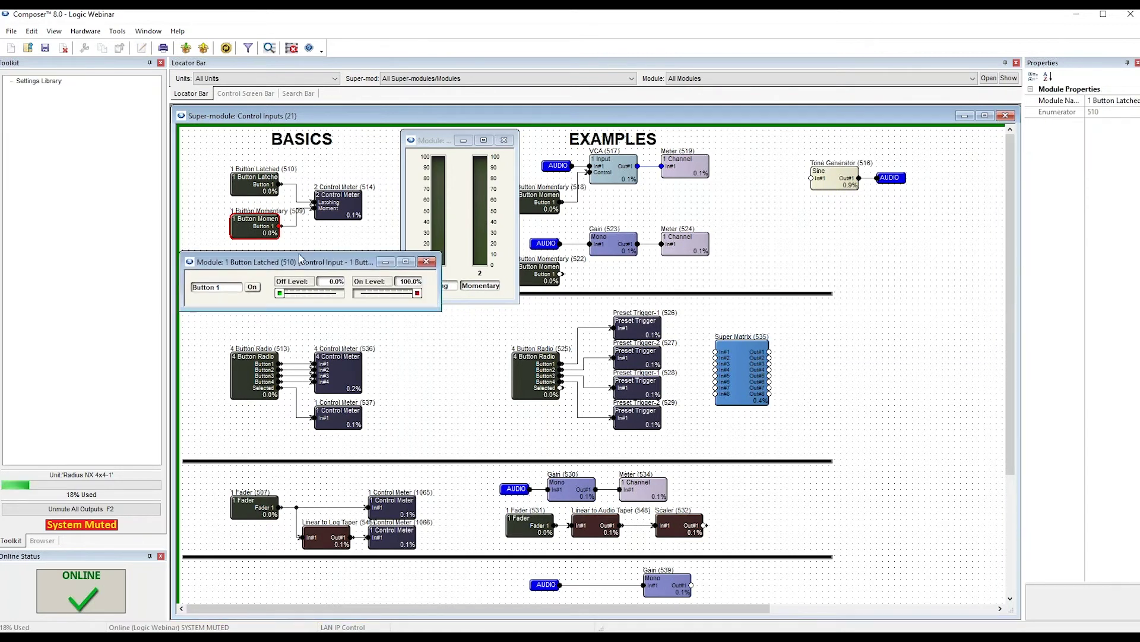
drag(289, 264, 296, 284)
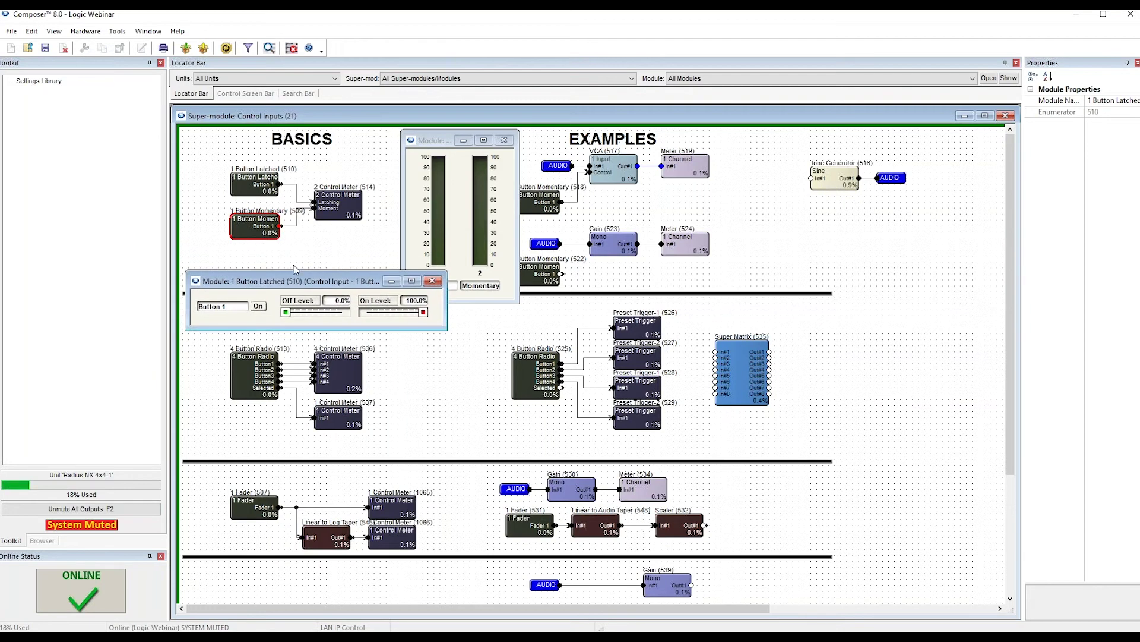
click(257, 307)
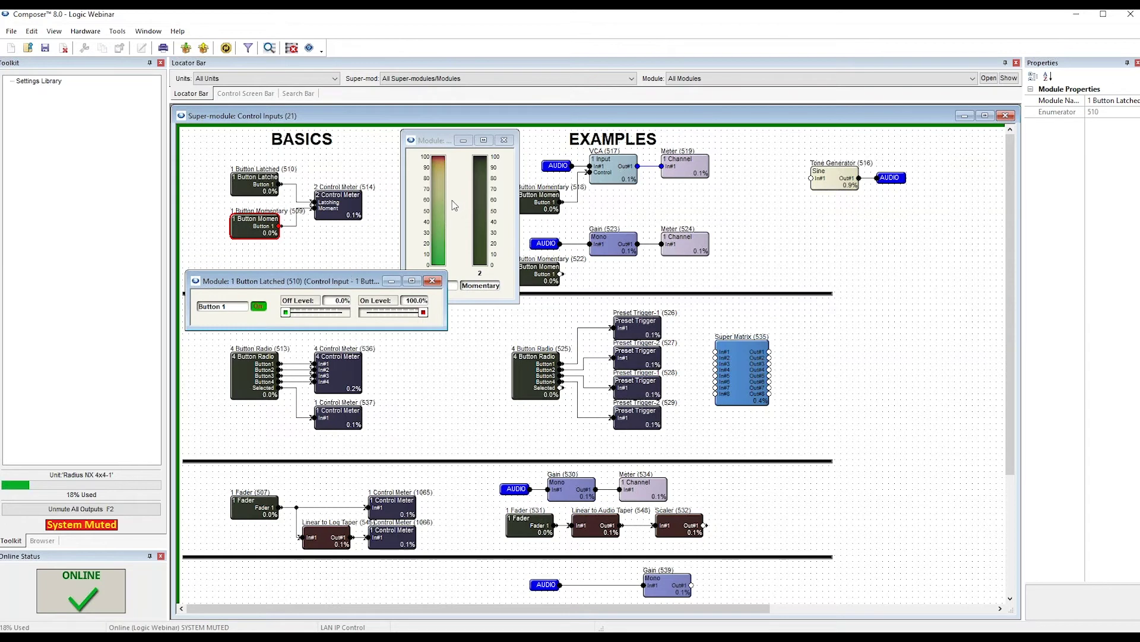
click(257, 307)
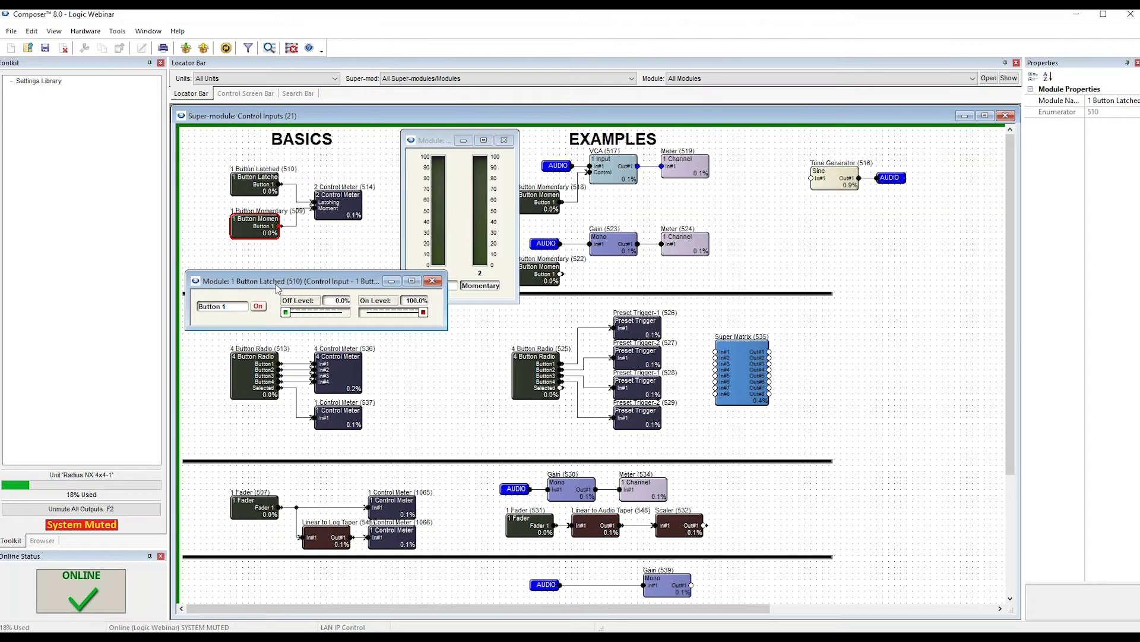
Arrange the control meter and latched button windows side by side, and toggle Button 1 on and off.
drag(341, 282, 338, 256)
drag(443, 140, 488, 132)
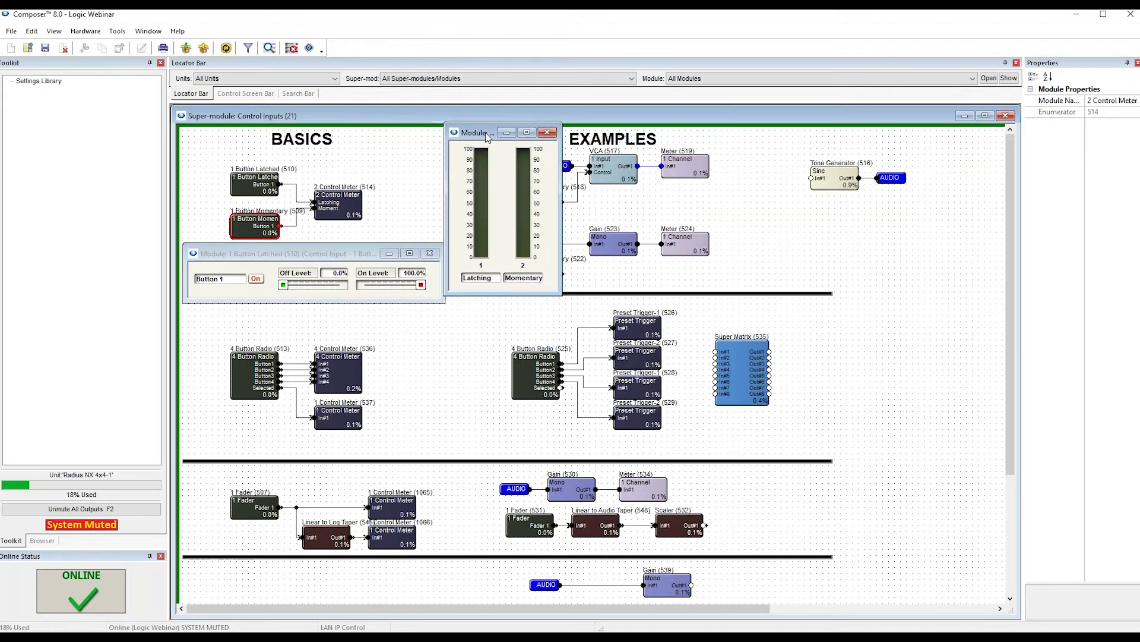
click(309, 291)
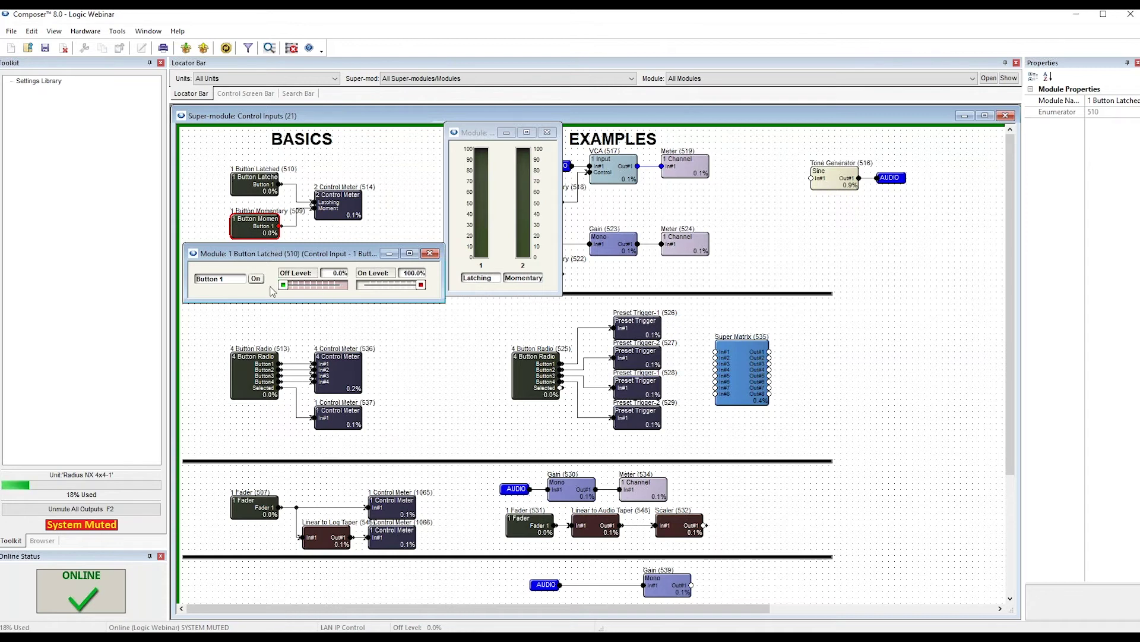
click(256, 279)
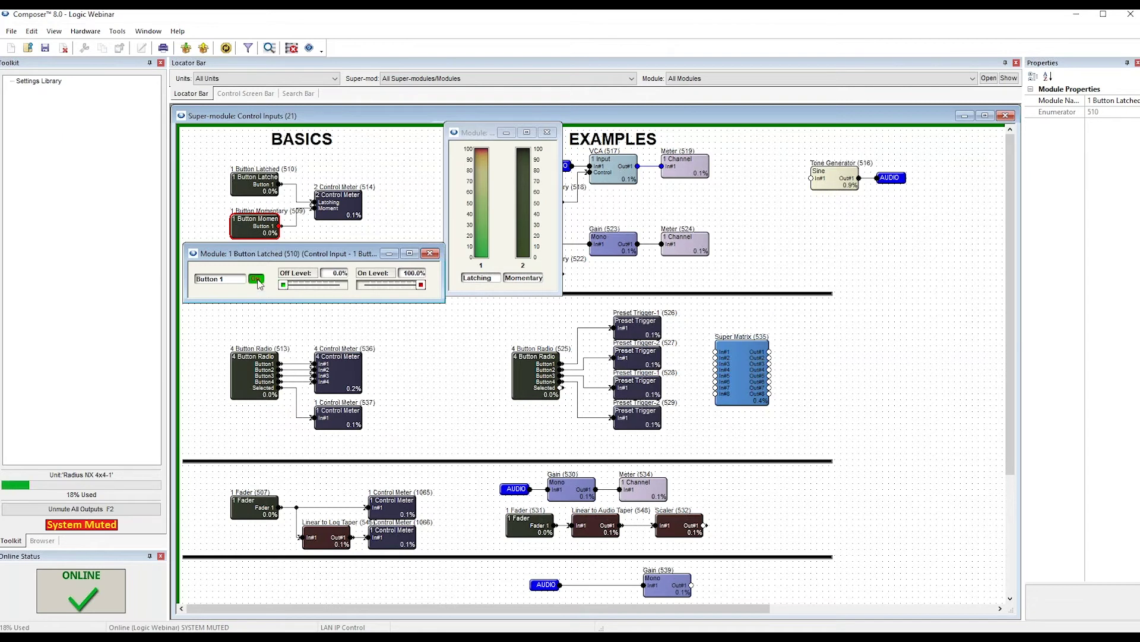
click(258, 282)
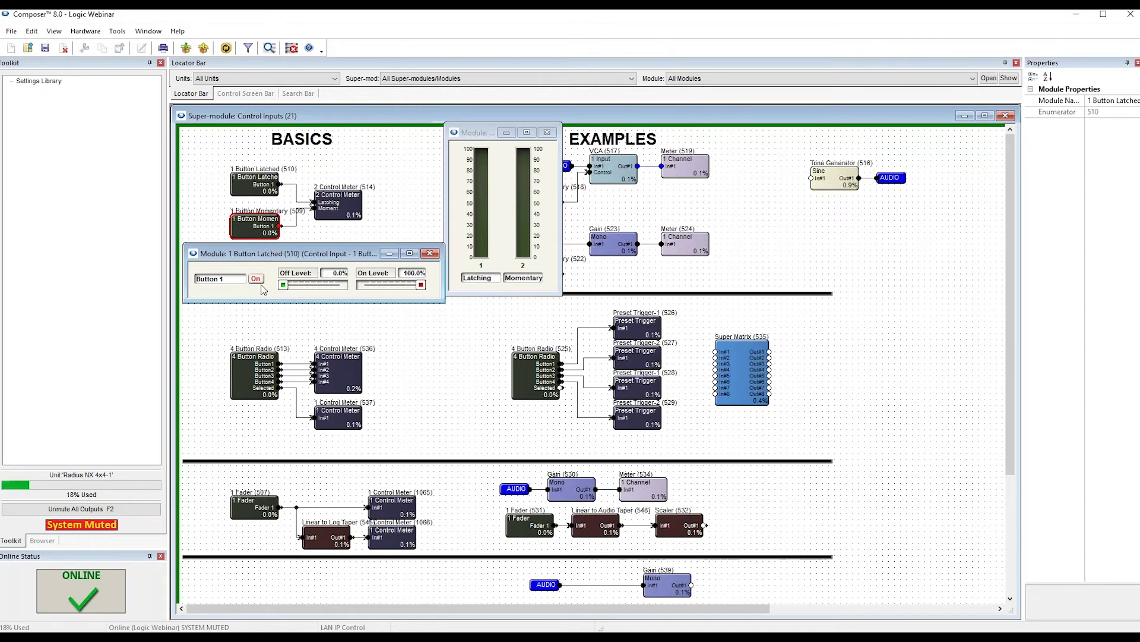
Switch Button 1 on and invert its levels, with On Level at 0% and Off Level at 100%.
click(256, 279)
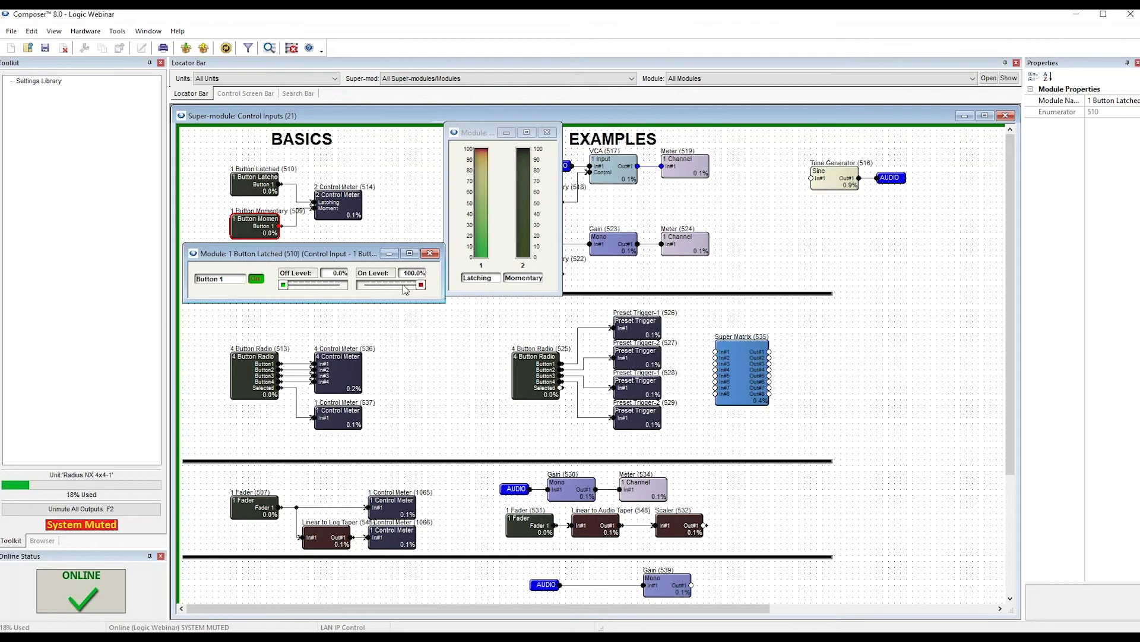
drag(423, 286, 360, 291)
click(288, 286)
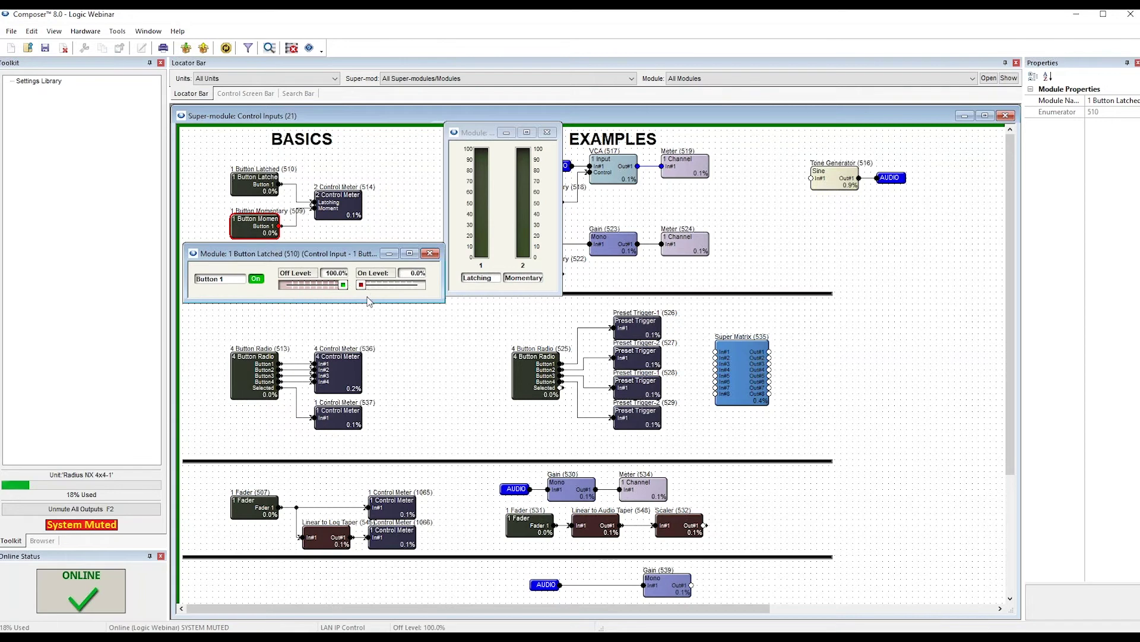
Switch the latched Button 1 off to test its inverted levels and view the control's context options.
click(266, 281)
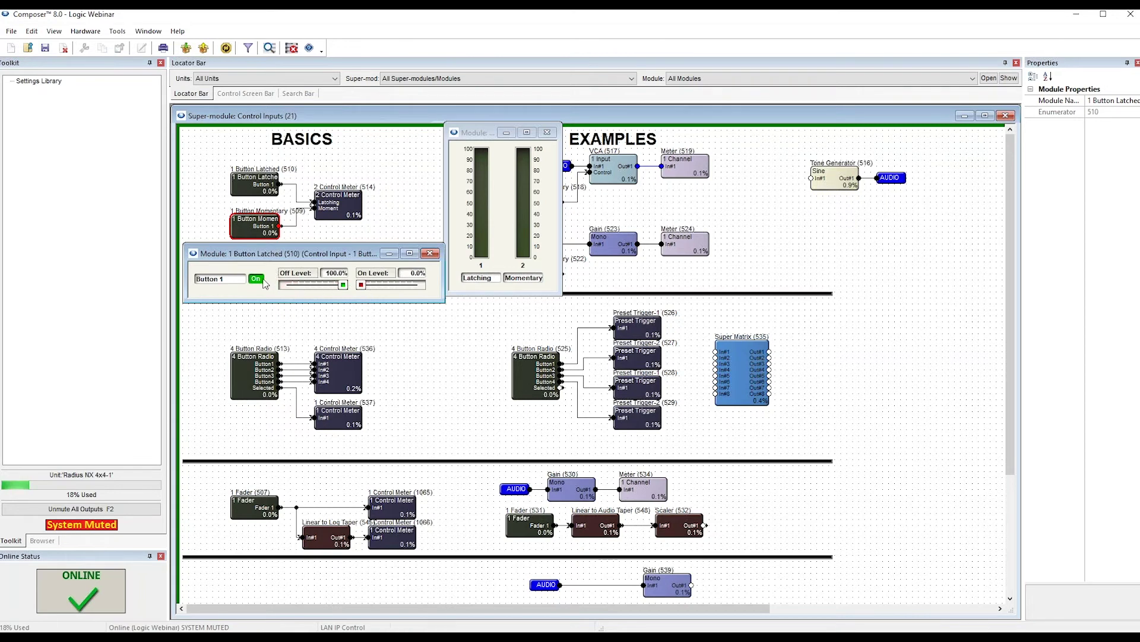
click(256, 280)
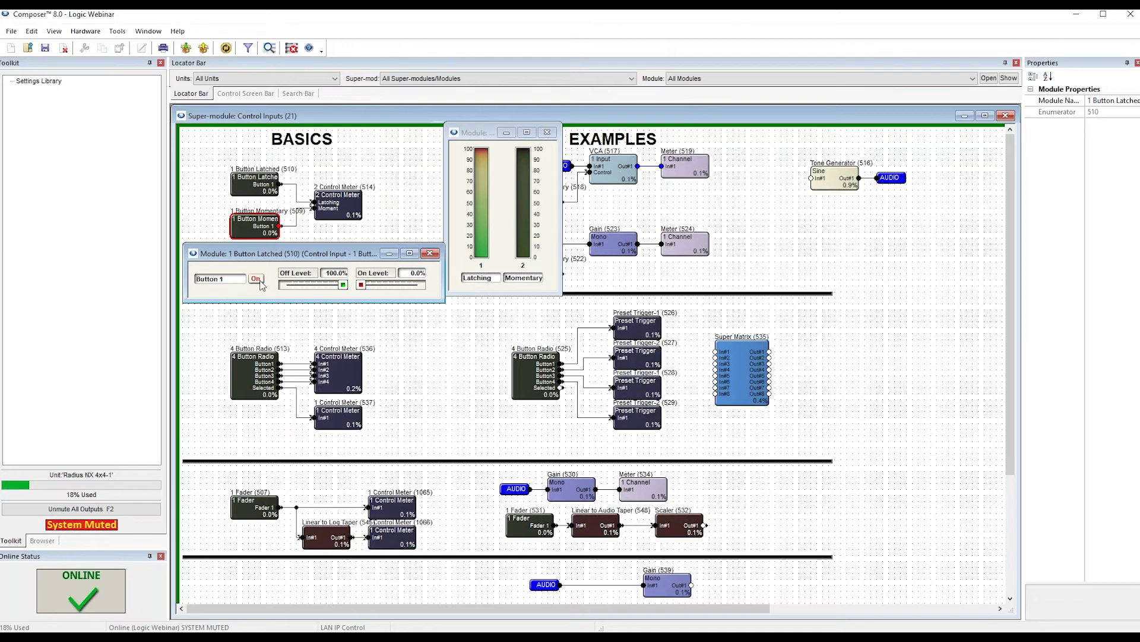
drag(325, 253, 324, 254)
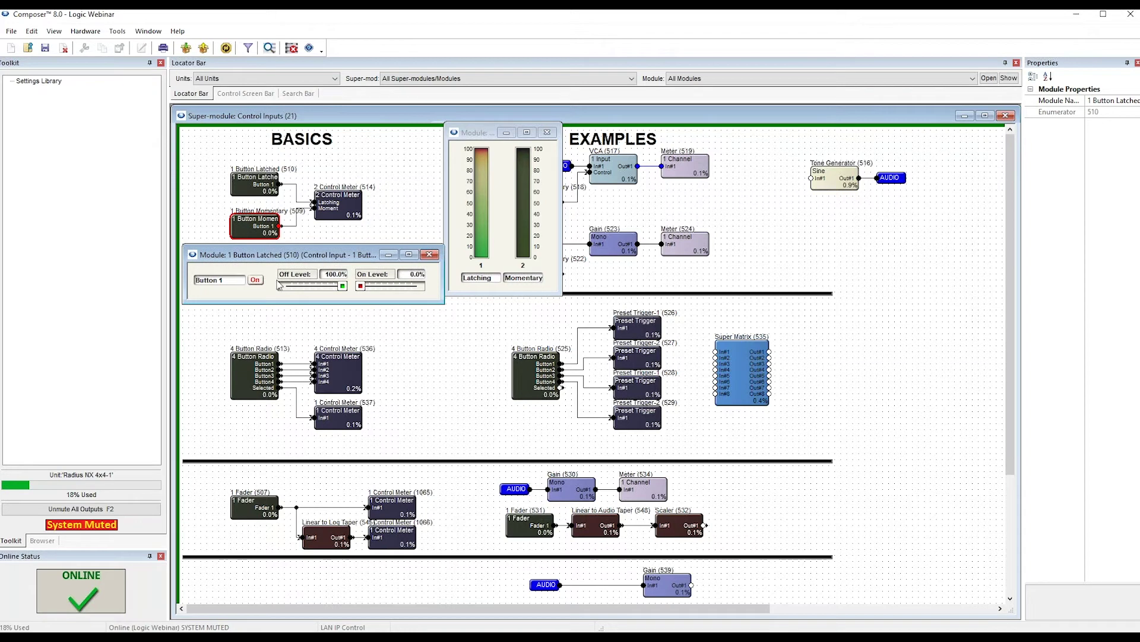
click(256, 281)
right_click(254, 281)
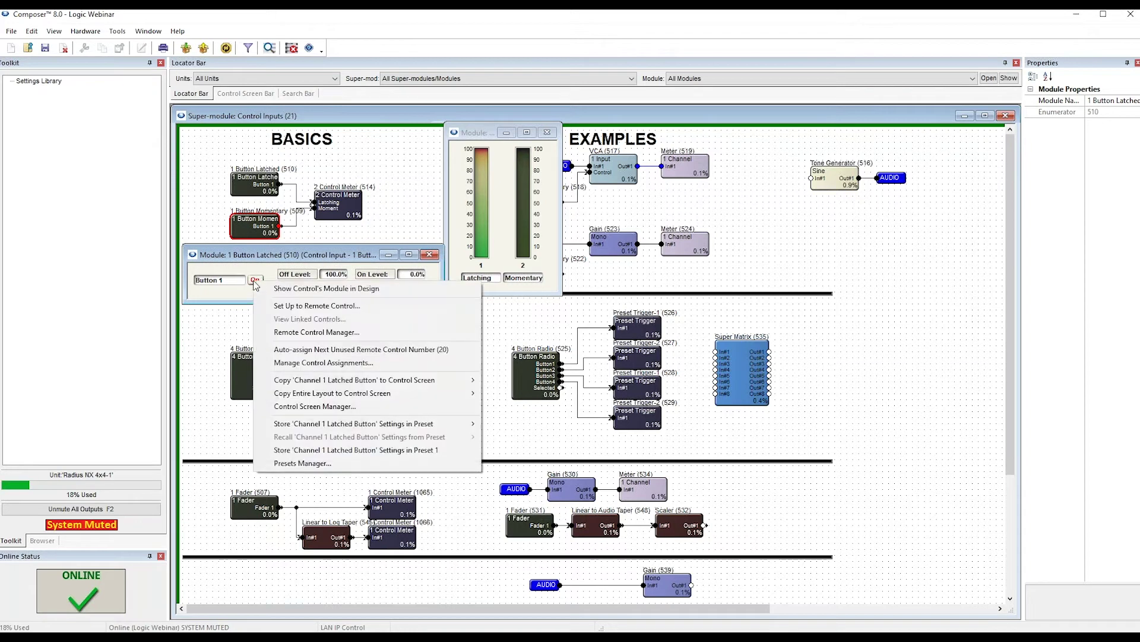
click(237, 275)
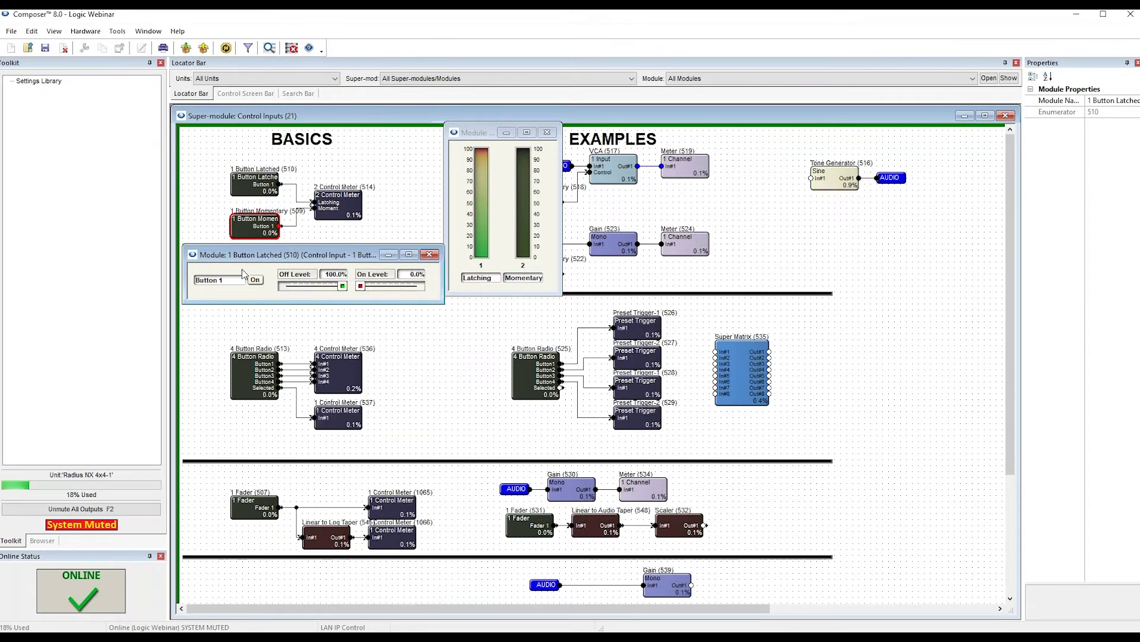
click(256, 283)
right_click(256, 281)
click(242, 297)
Set the latched button's Off Level to 0% and On Level to 100%, and close its module window.
drag(343, 286, 283, 287)
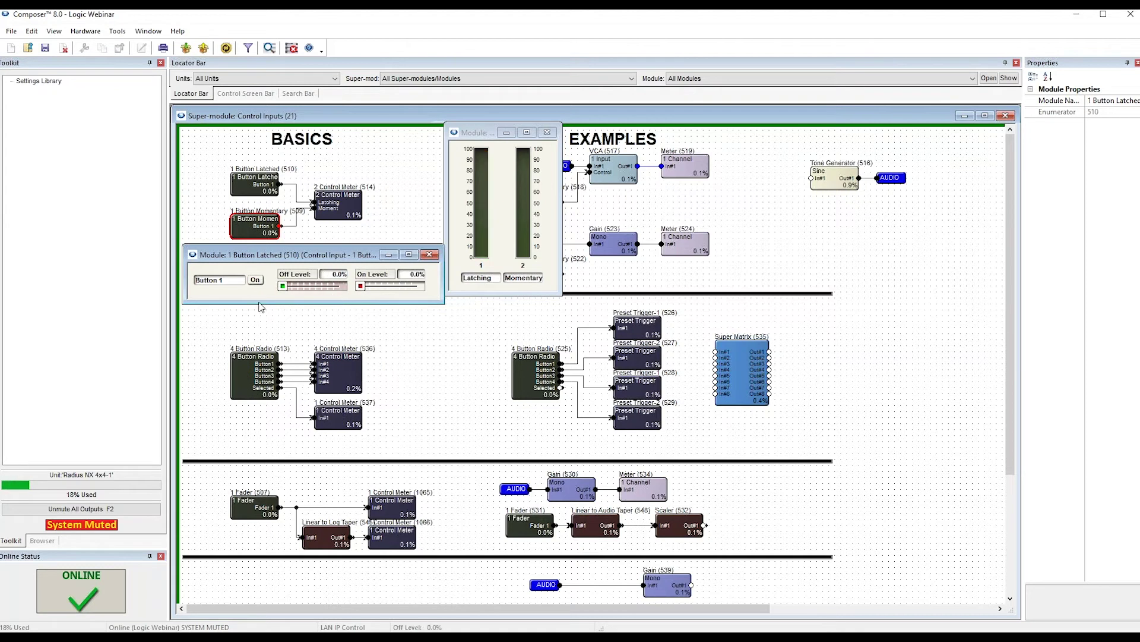
drag(360, 286, 433, 287)
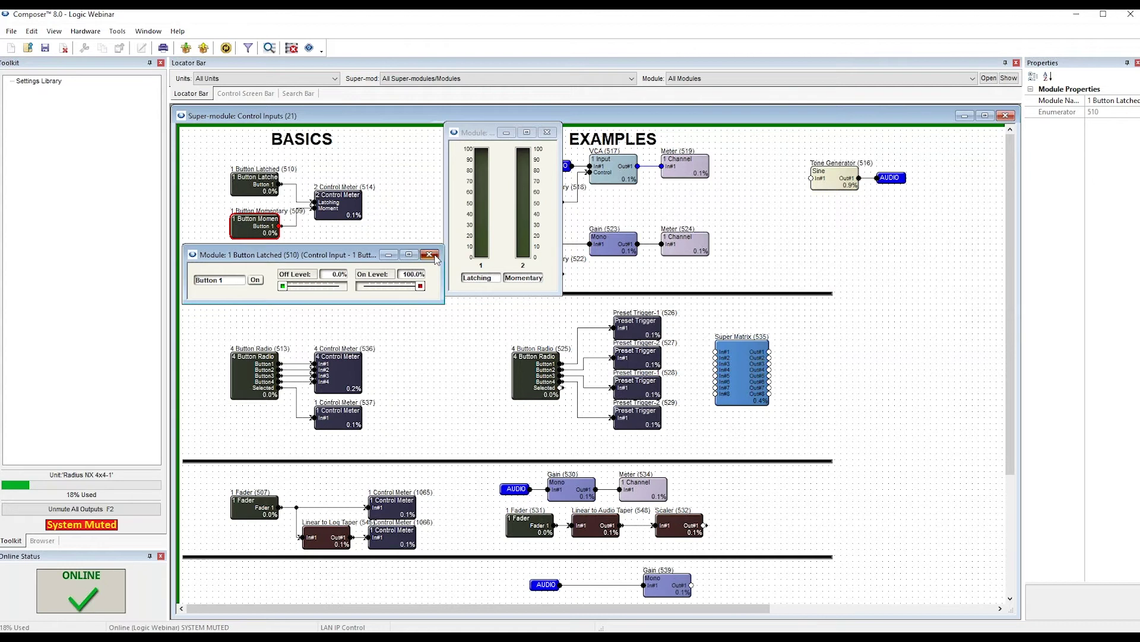
click(429, 255)
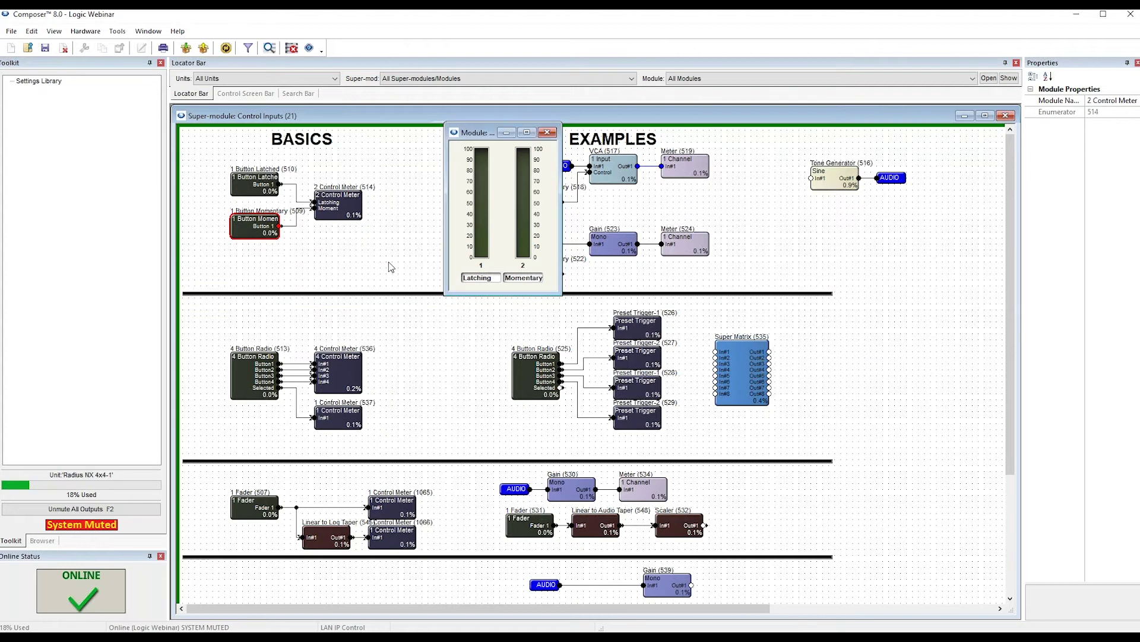
Open the 1 Button Momentary (509) module beside the control meter, fire Button 1 repeatedly, and close both module windows.
double_click(265, 235)
drag(279, 122, 293, 260)
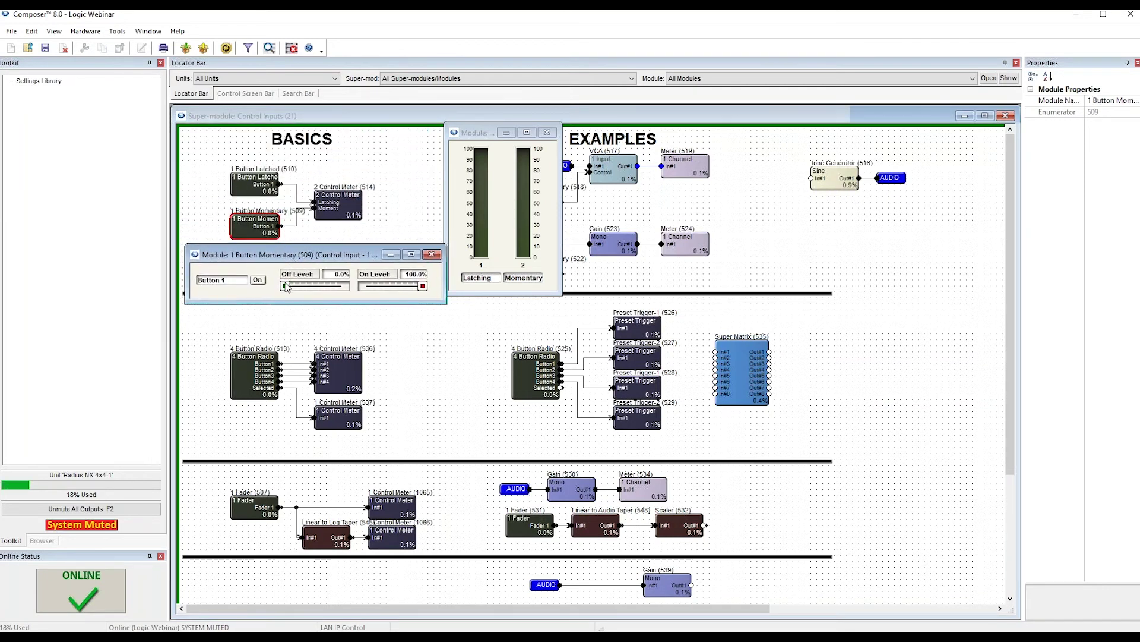
click(258, 283)
click(258, 283)
click(258, 282)
click(258, 283)
click(258, 284)
click(257, 284)
click(258, 284)
click(258, 284)
click(258, 283)
click(265, 284)
click(265, 284)
click(432, 254)
click(547, 133)
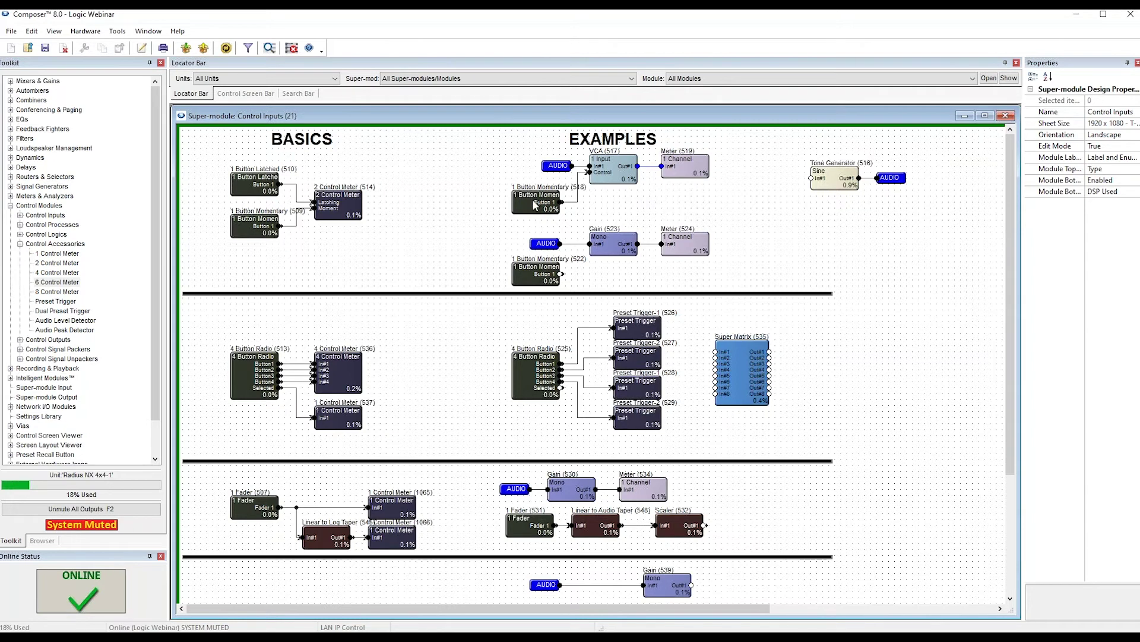
Check the level and frequency settings of the Tone Generator (516) module and close its window.
click(841, 186)
double_click(841, 186)
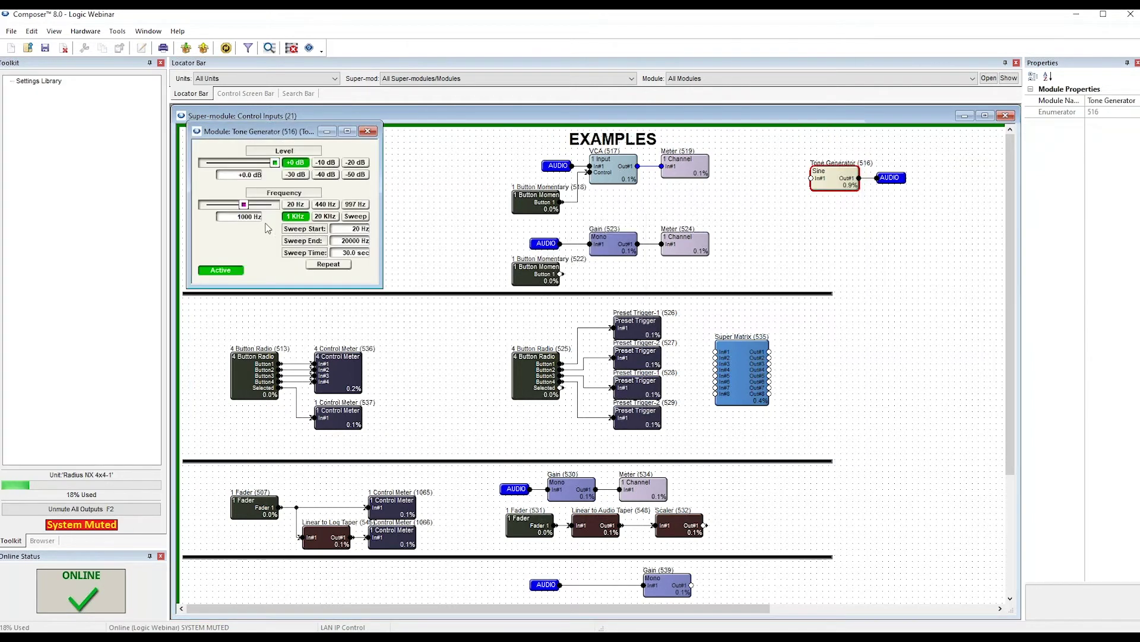
click(368, 132)
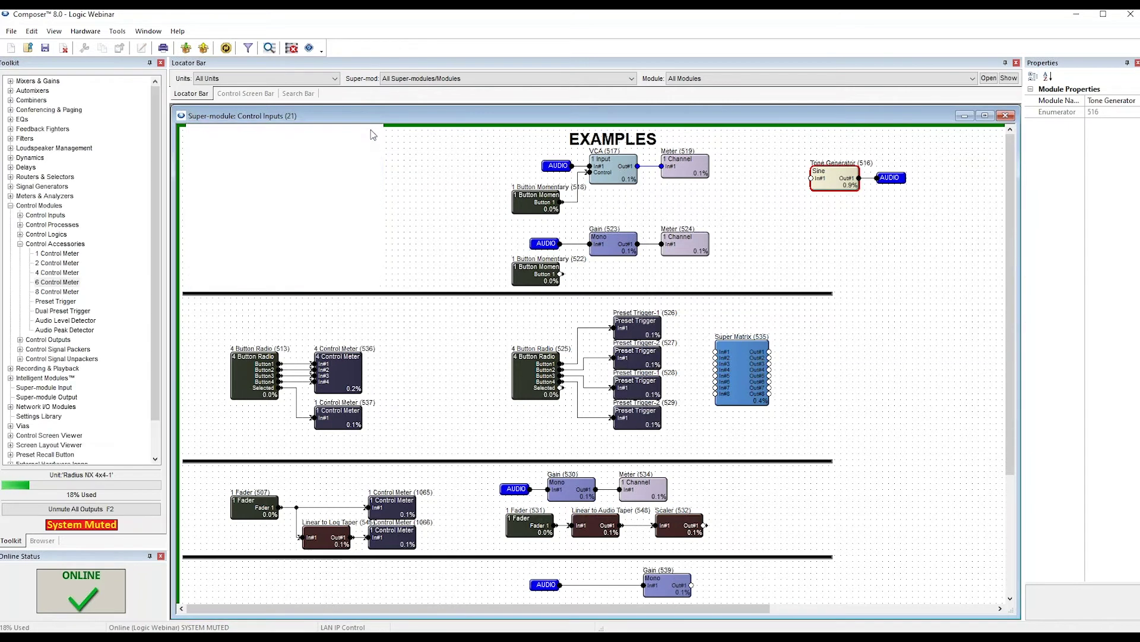
Open the VCA (517), Meter (519) and 1 Button Momentary (518) modules and arrange their windows side by side.
double_click(609, 166)
drag(238, 146, 639, 202)
double_click(680, 171)
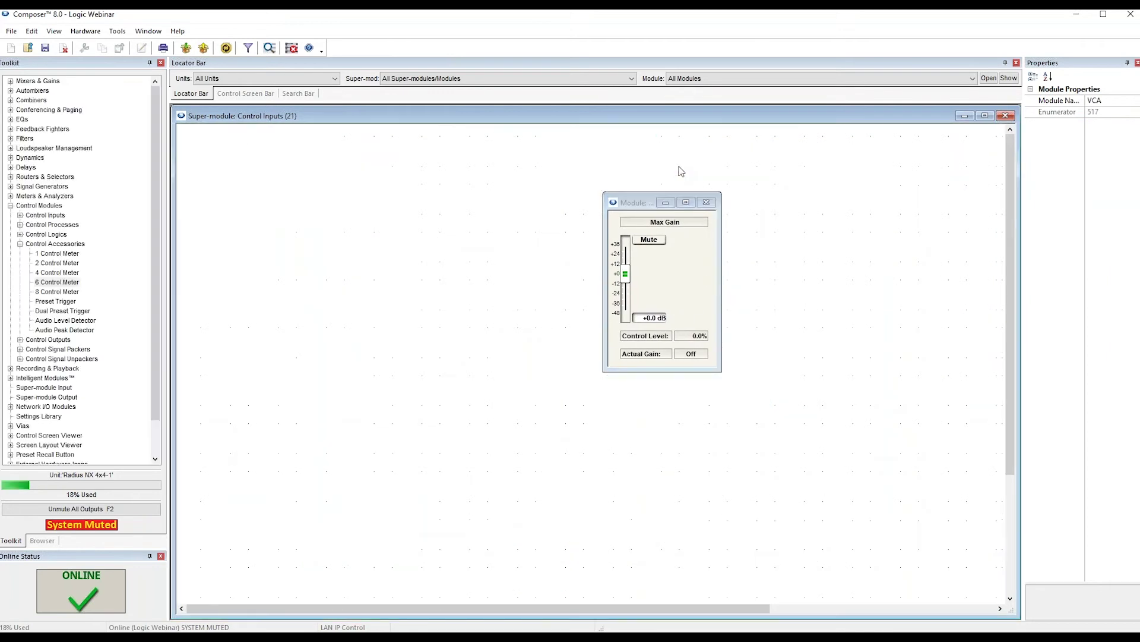
drag(264, 159, 778, 197)
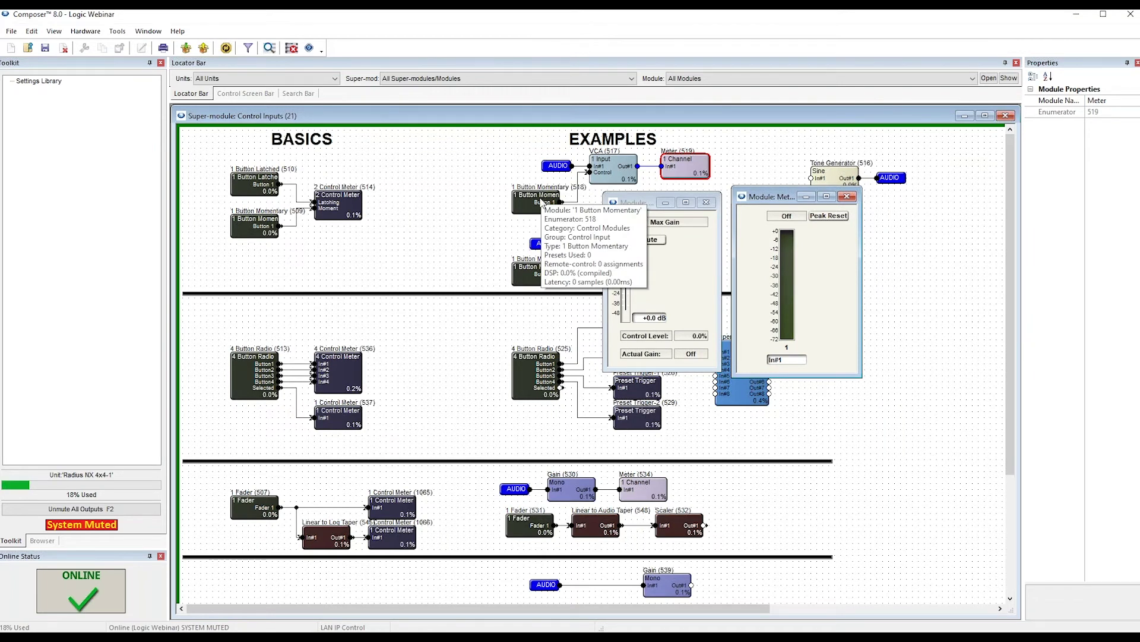
double_click(544, 200)
drag(354, 184, 456, 265)
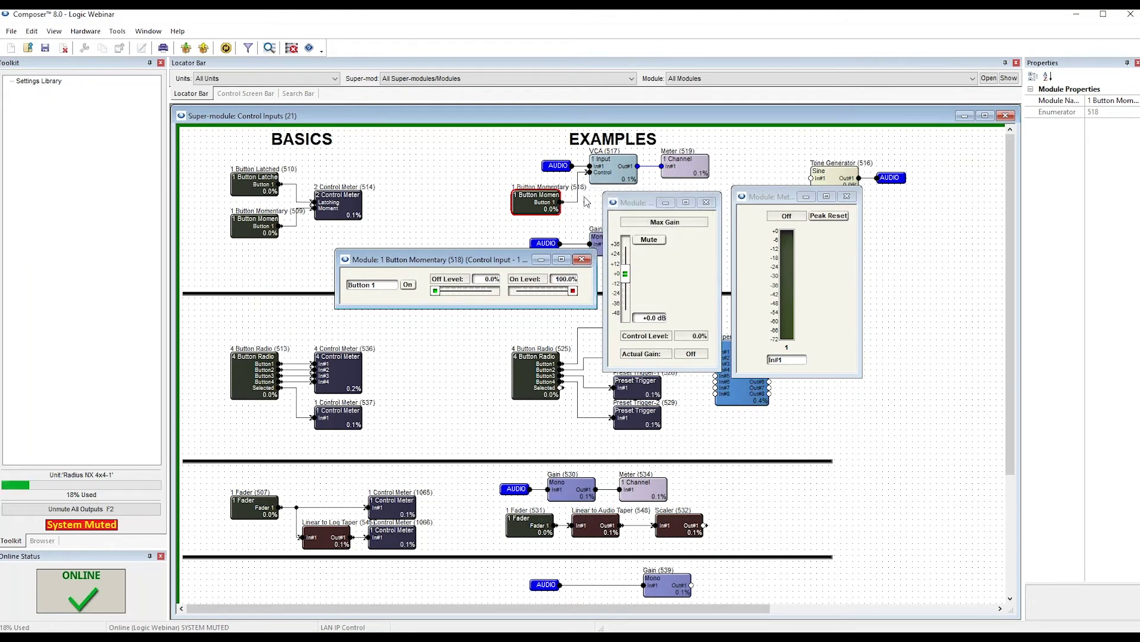
View the remote control setup options for Button 1 of 1 Button Momentary (518), and cancel without assigning anything.
mouse_move(550, 206)
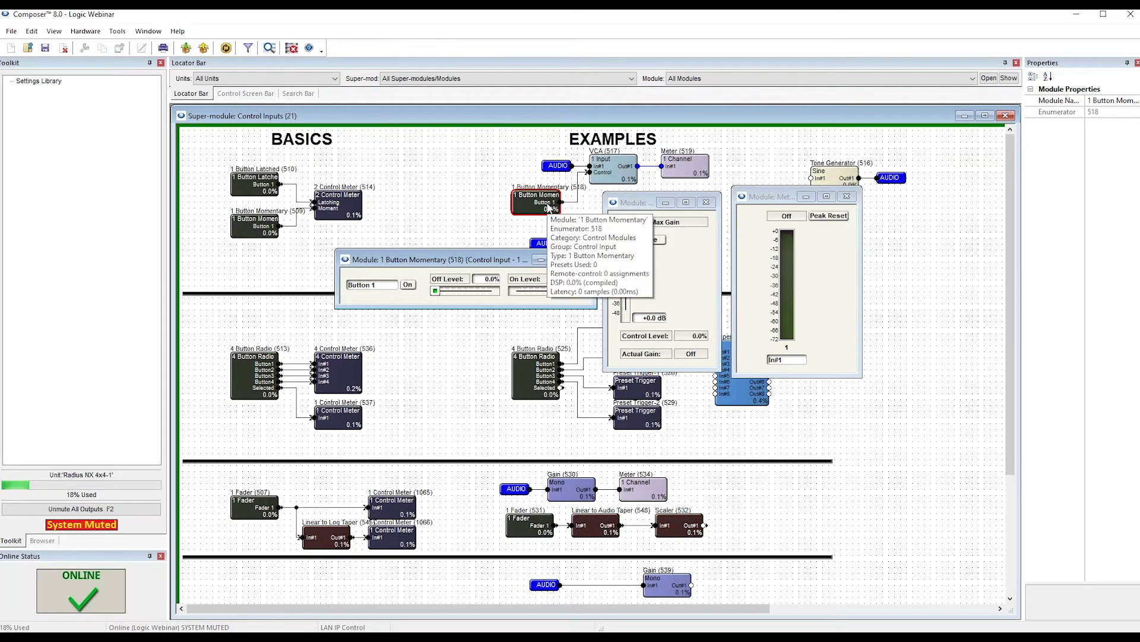
right_click(409, 289)
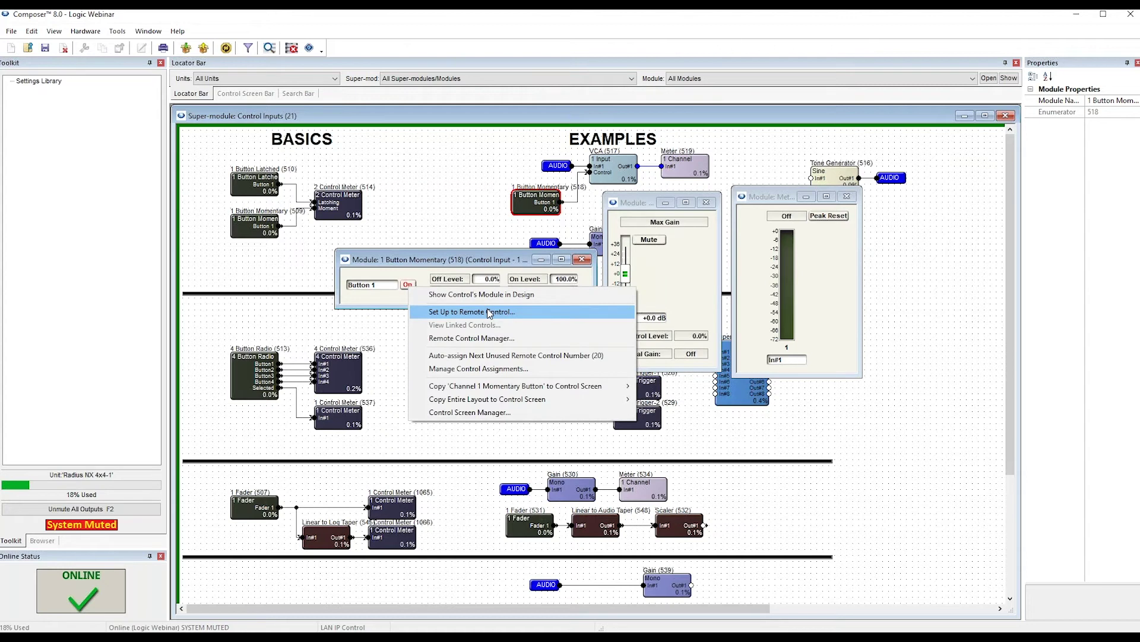
click(486, 311)
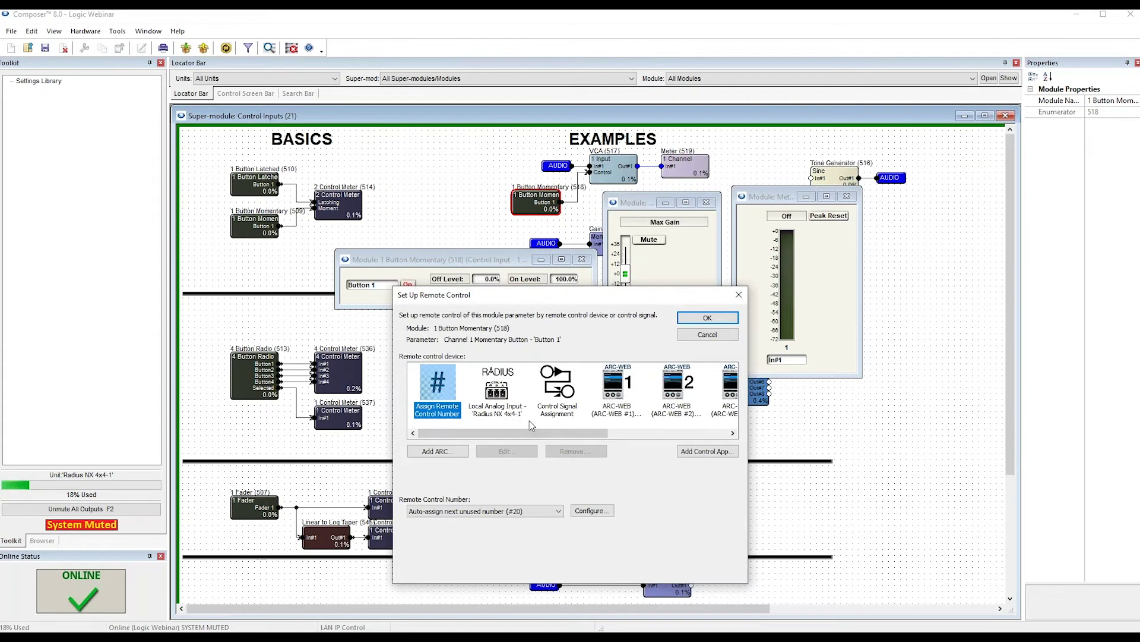
click(708, 336)
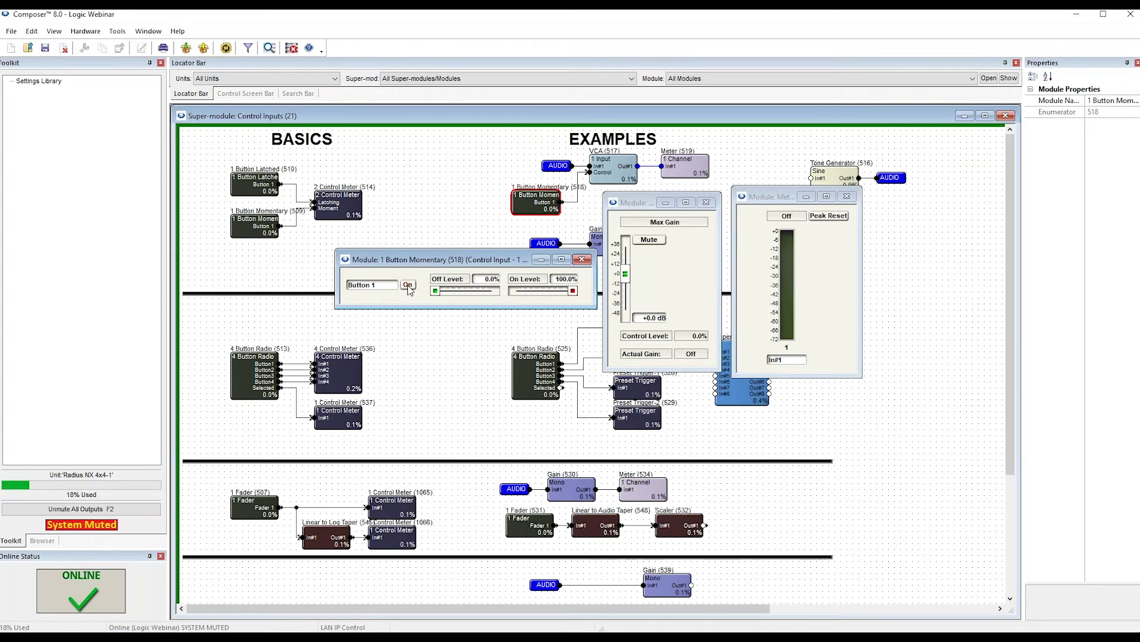
Hold and release momentary Button 1 several times to test how it opens the VCA signal on the meter.
click(408, 286)
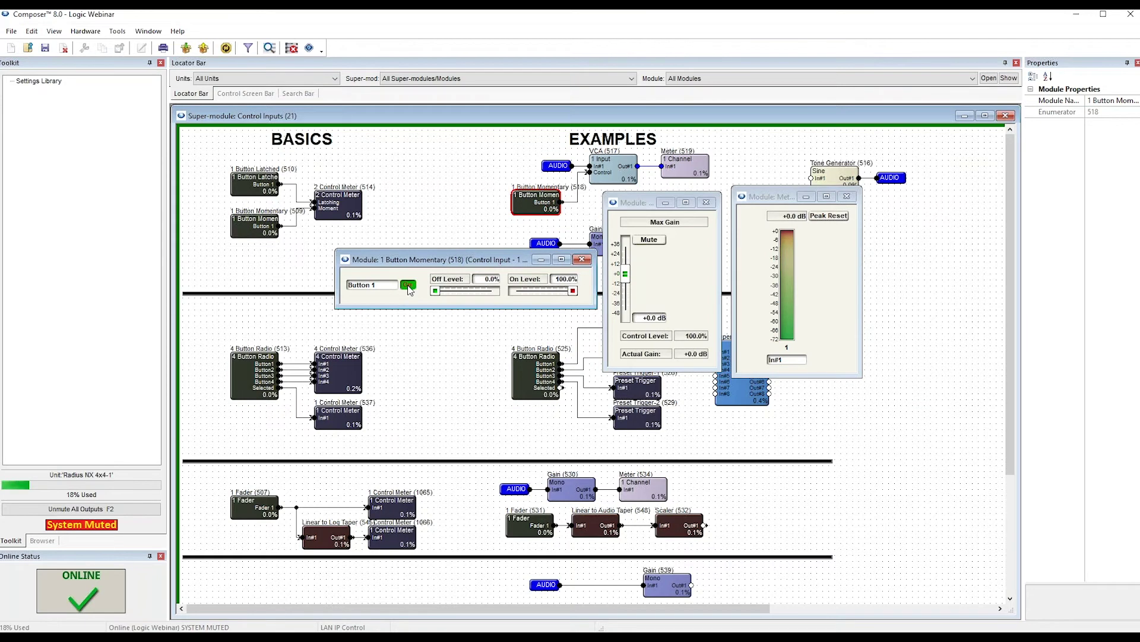
drag(408, 287, 408, 287)
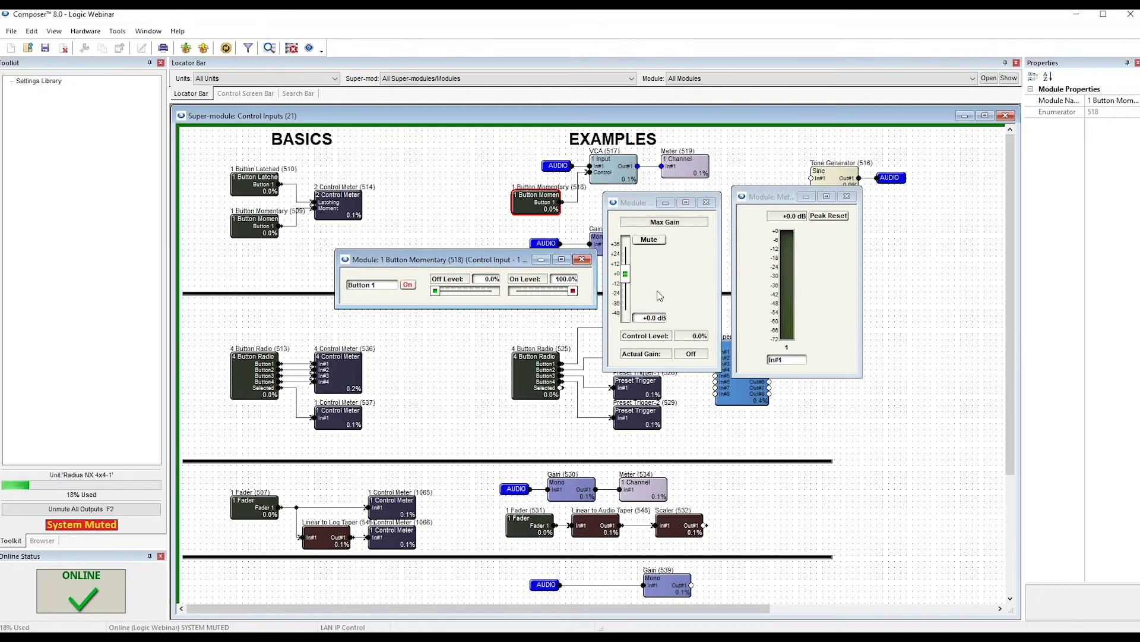
click(408, 287)
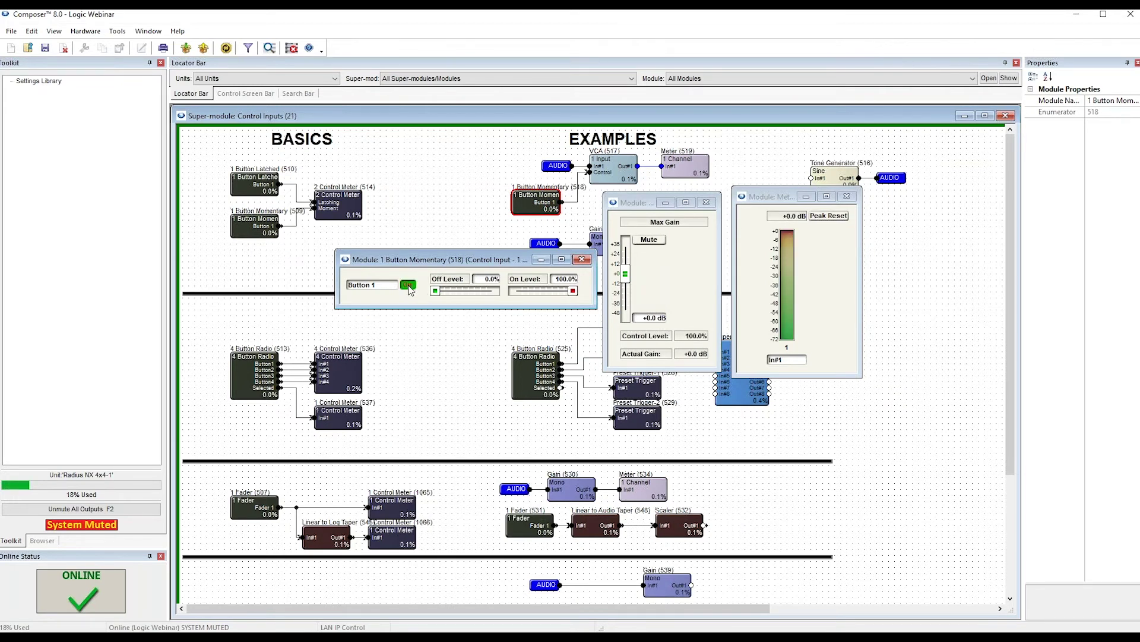
drag(408, 287, 408, 287)
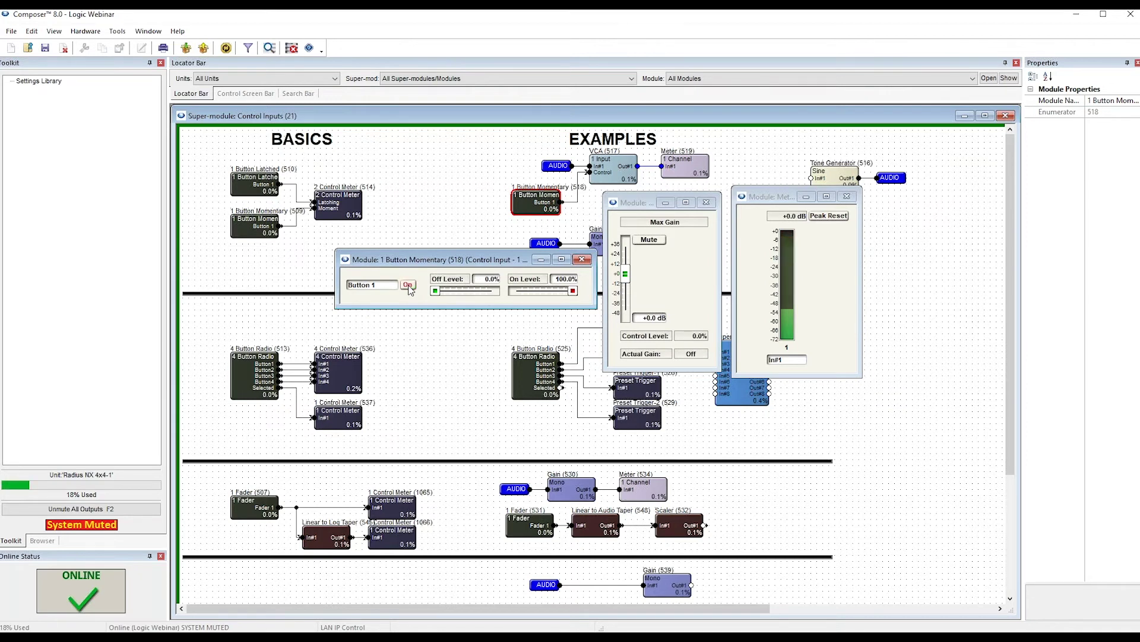
Move the momentary button window lower and close the Meter (519), VCA (517) and 1 Button Momentary (518) windows.
drag(434, 263, 429, 304)
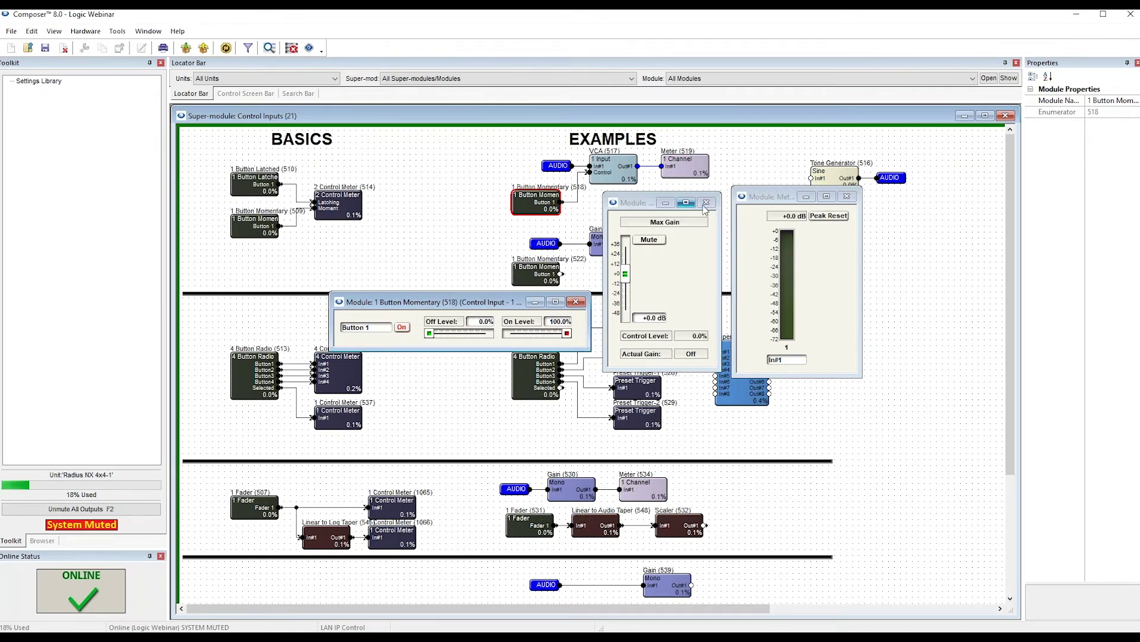
click(847, 197)
drag(646, 205, 803, 238)
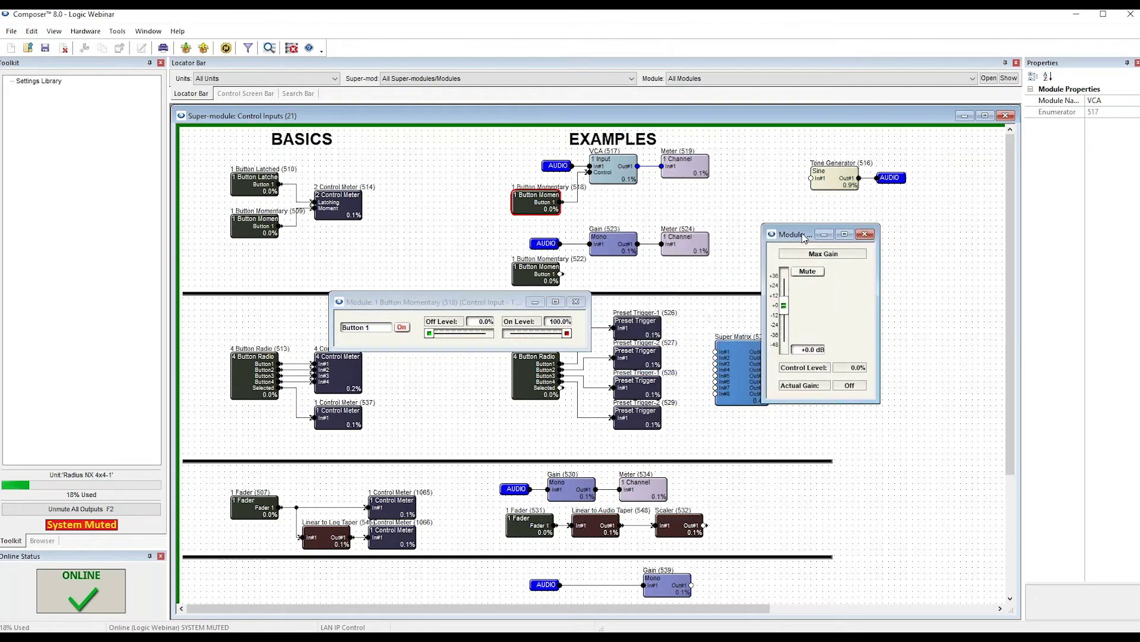
click(865, 234)
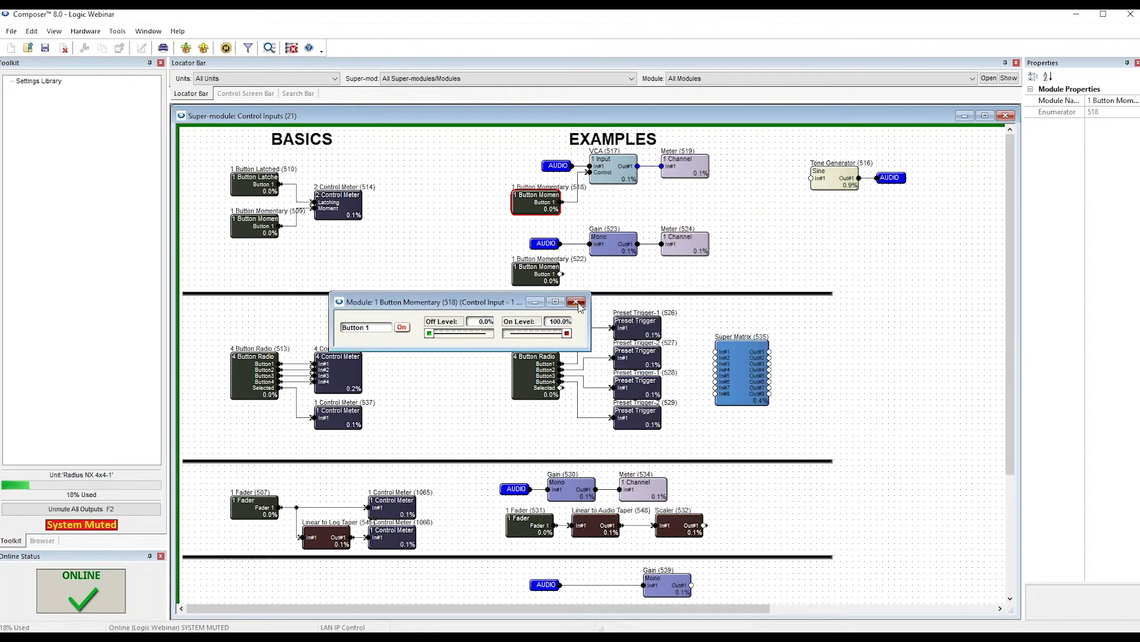
click(575, 302)
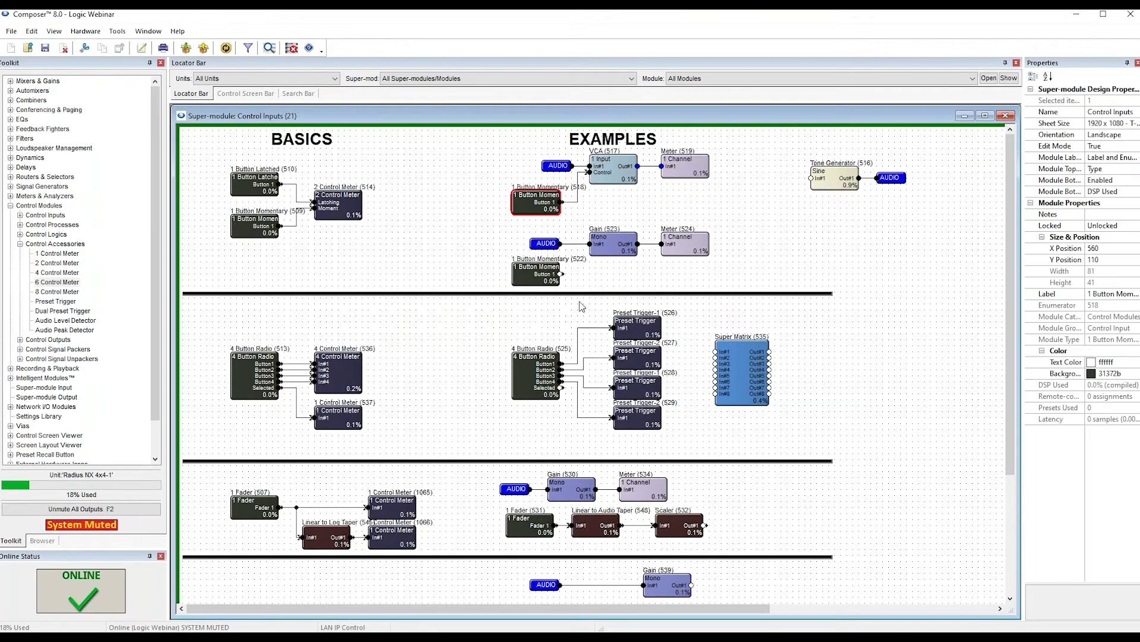
Open the Gain (523), Meter (524) and 1 Button Momentary (522) modules and arrange their windows near each other.
click(470, 250)
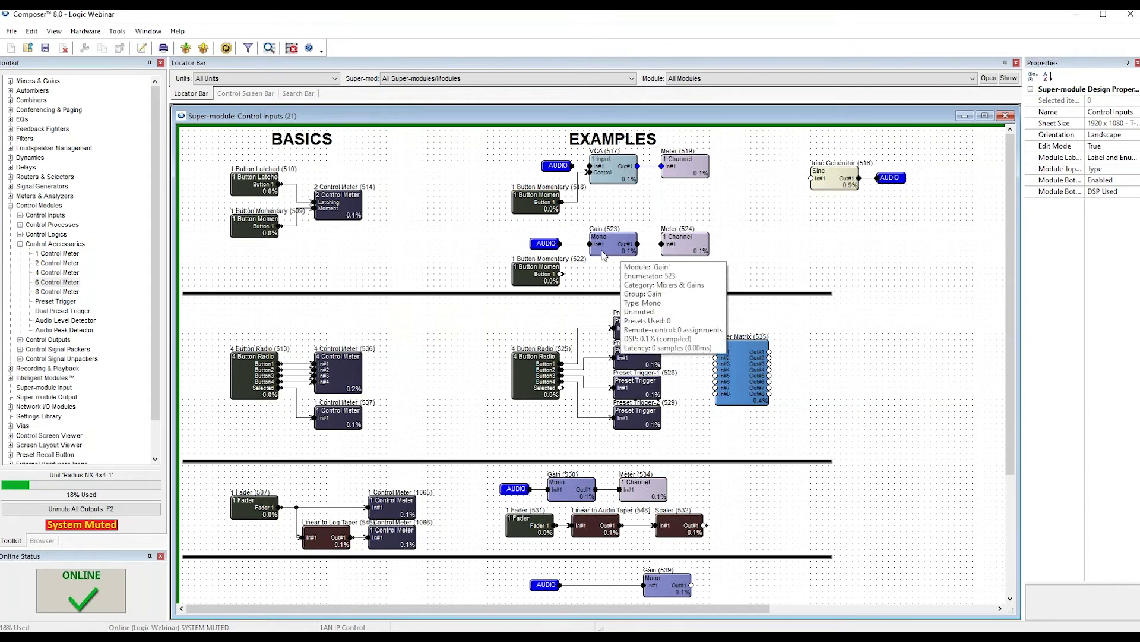
drag(502, 224, 717, 262)
click(736, 268)
double_click(619, 253)
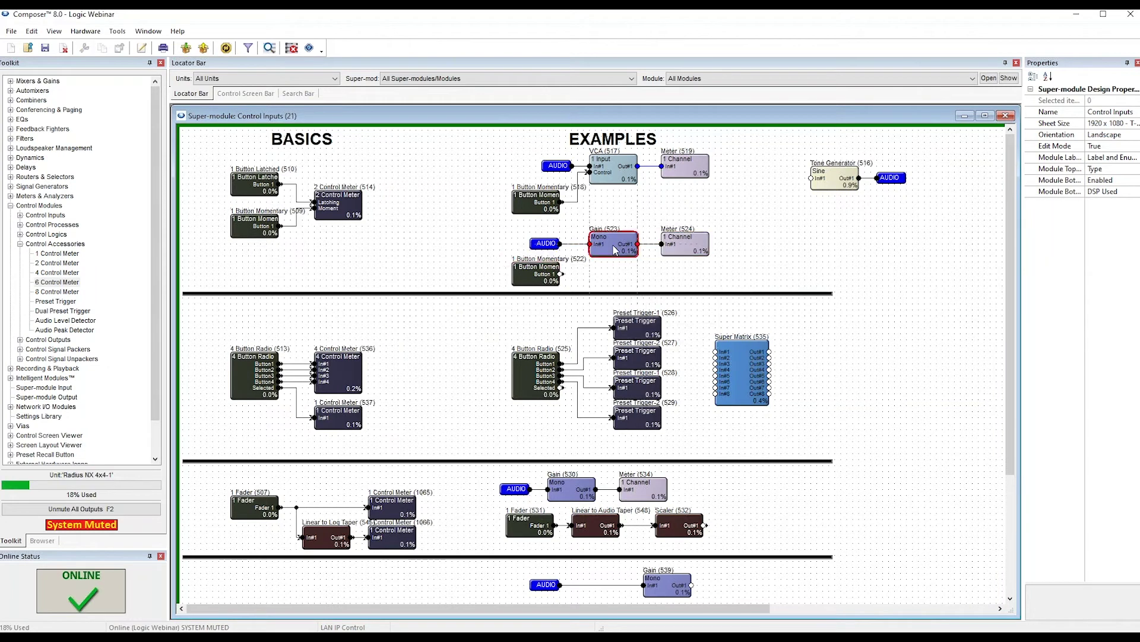
drag(268, 190, 730, 218)
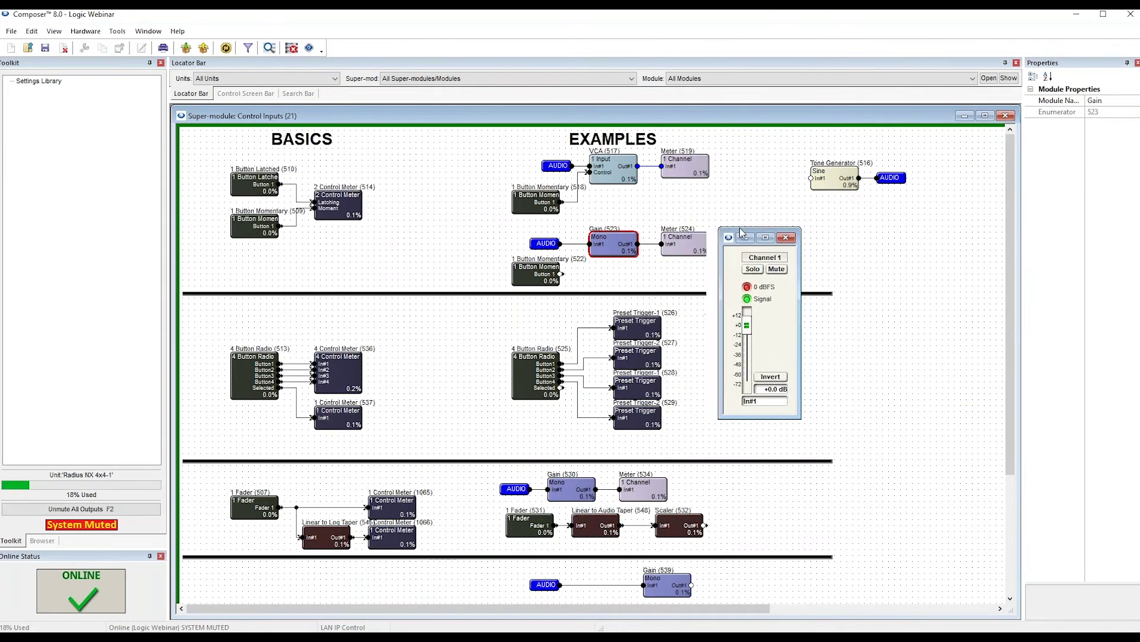
double_click(682, 245)
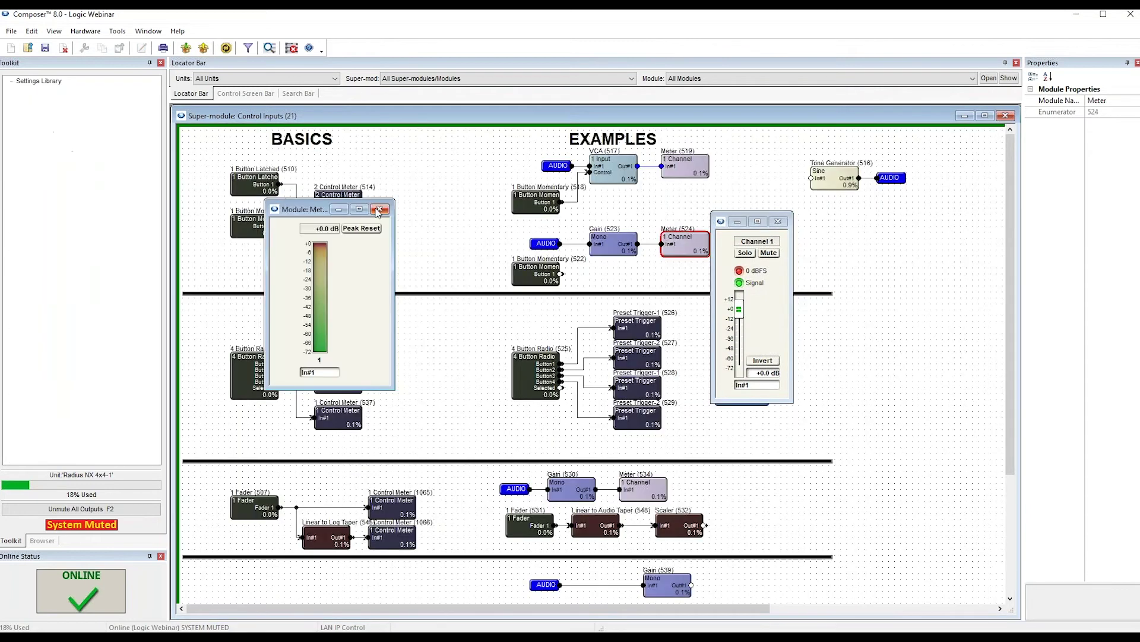
drag(309, 211, 846, 229)
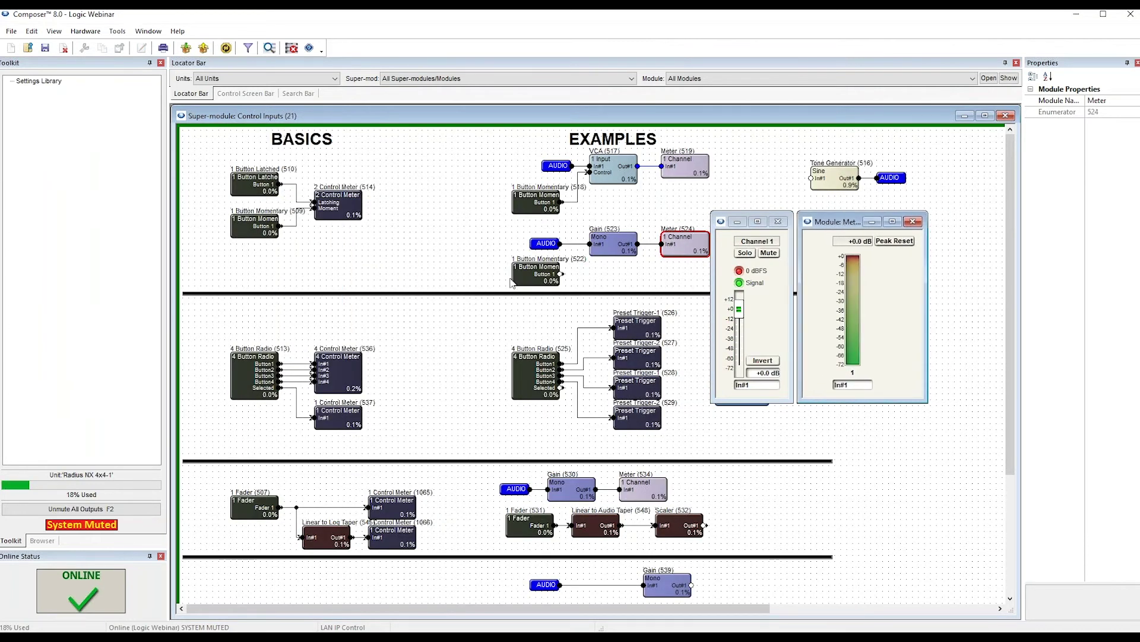
double_click(541, 274)
drag(368, 224, 516, 312)
Try the Mute control of the Gain (523) module and return to the 1 Button Momentary (522) window.
click(117, 31)
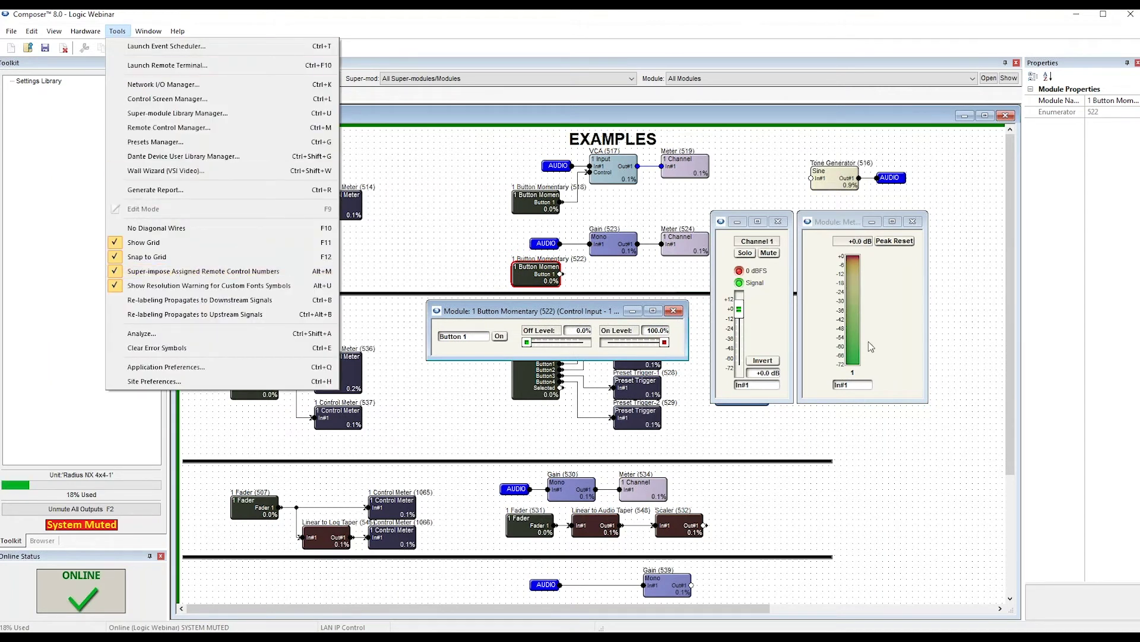
click(778, 315)
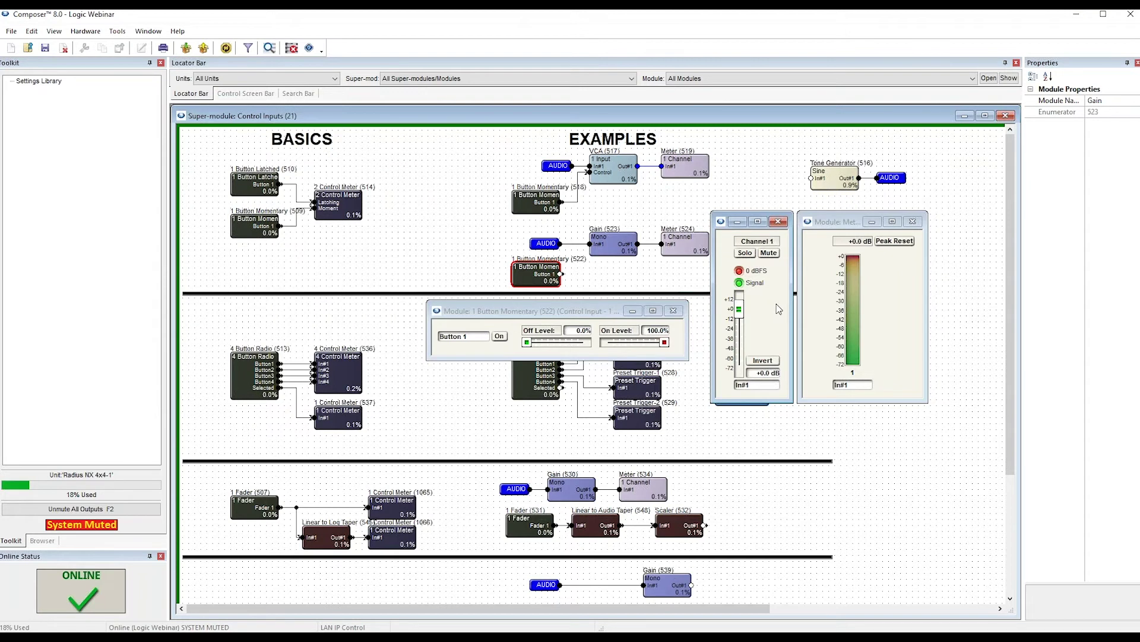
click(769, 253)
click(558, 311)
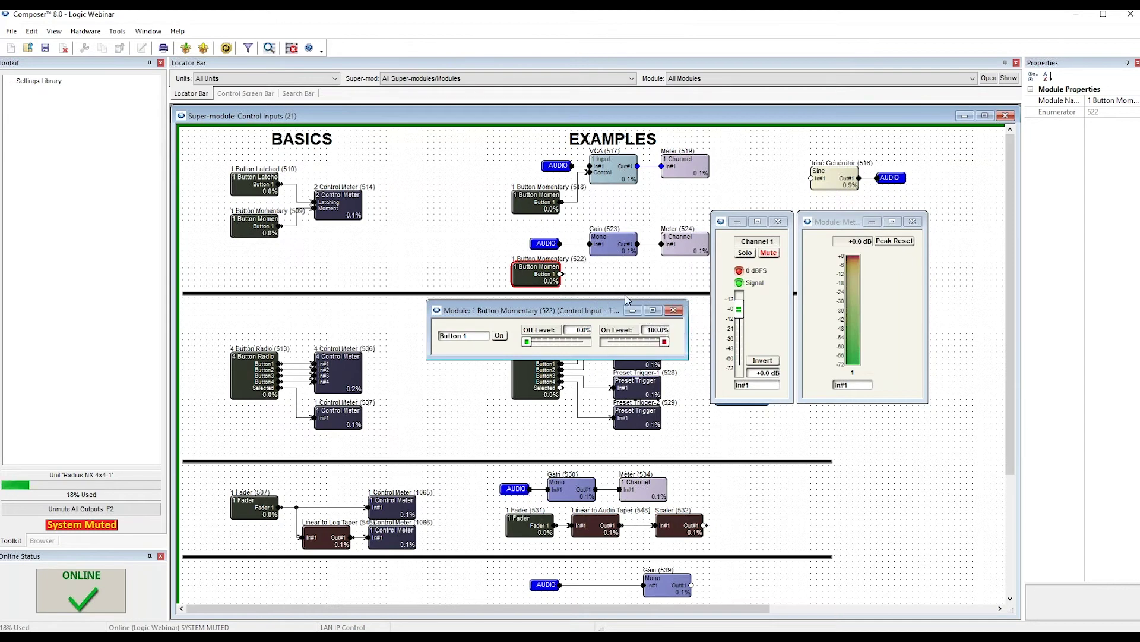
Set up remote control of the Gain (523) Mute using Control Signal Assignment and open the control signal selection.
right_click(768, 256)
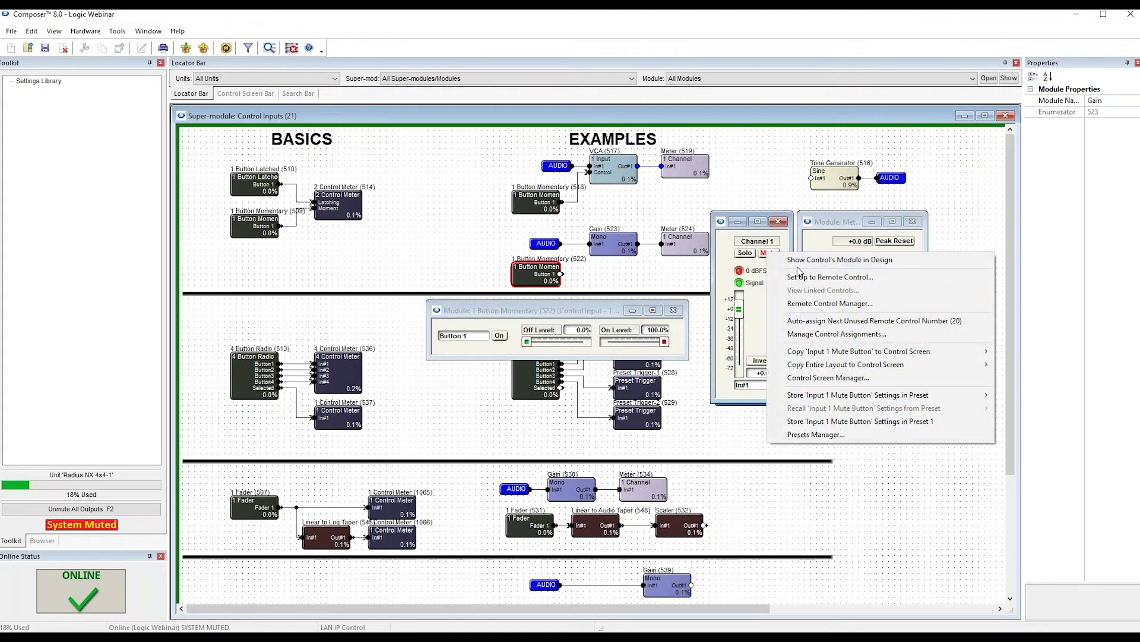
click(841, 277)
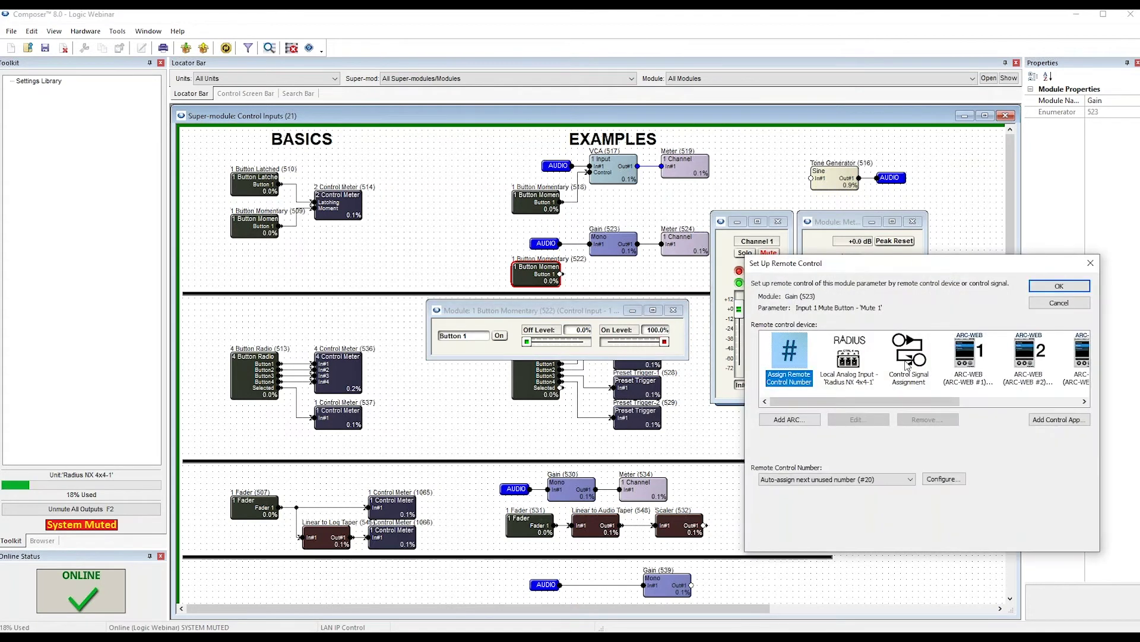
click(907, 365)
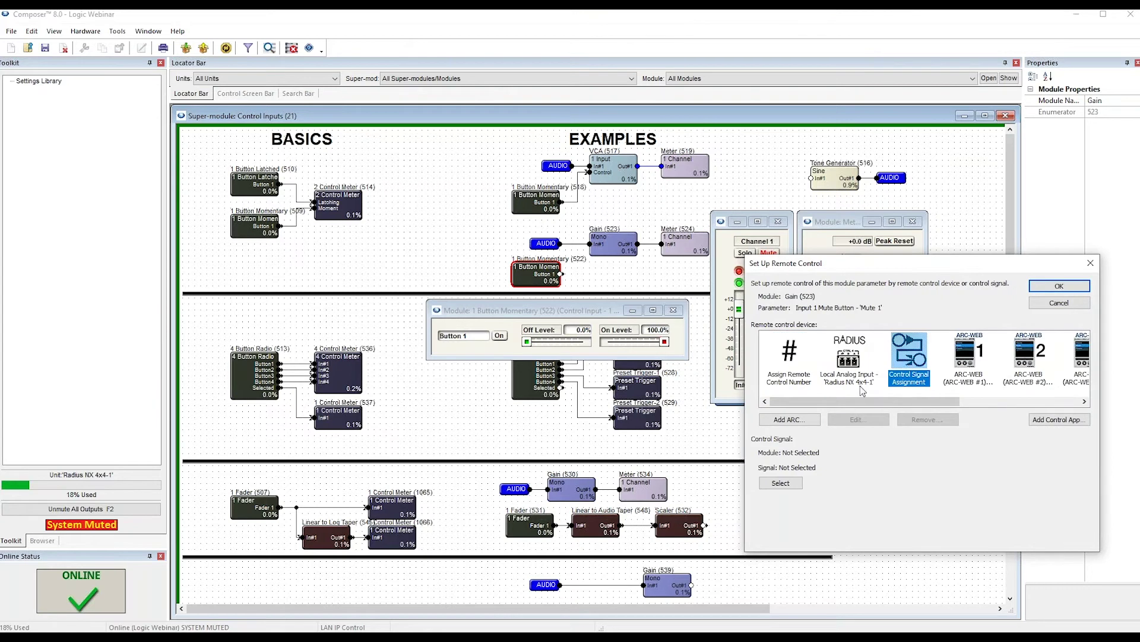
click(781, 483)
drag(915, 332, 934, 435)
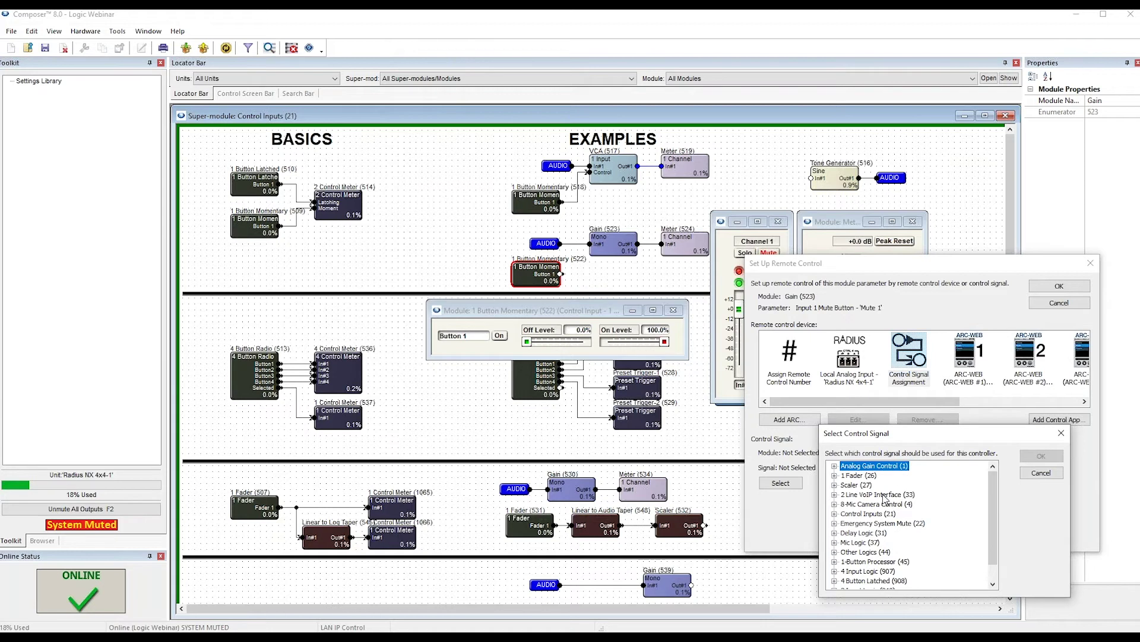
drag(878, 436, 918, 416)
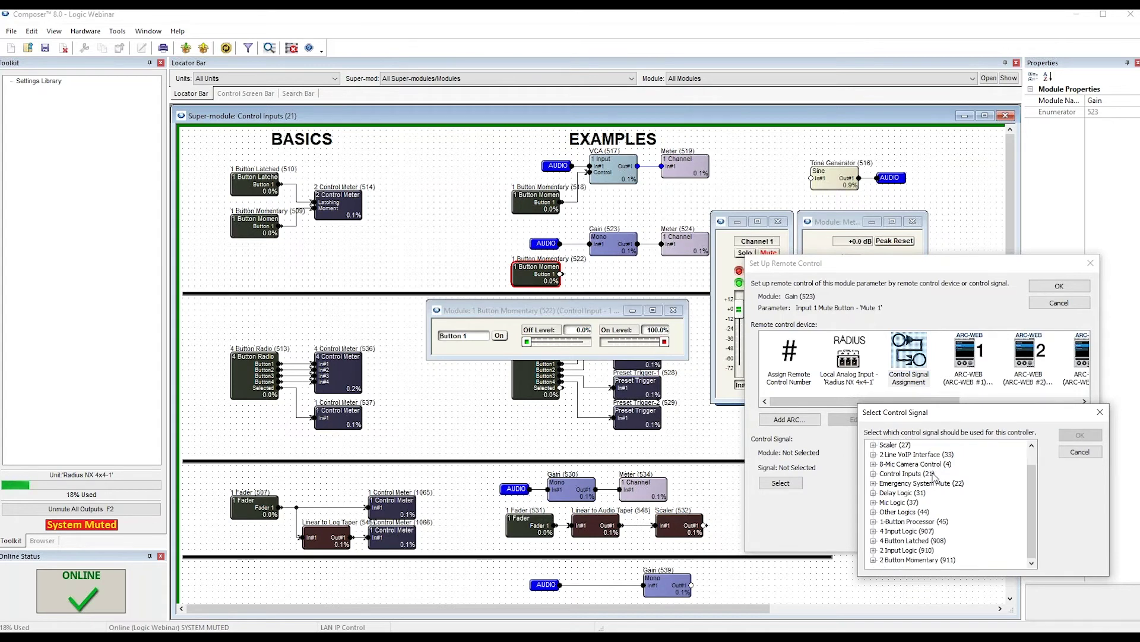
Assign Button 1 of 1 Button Momentary (522), under Control Inputs (21), as the mute's control signal and confirm the remote control setup.
scroll(936, 478, down, 1)
scroll(930, 521, up, 1)
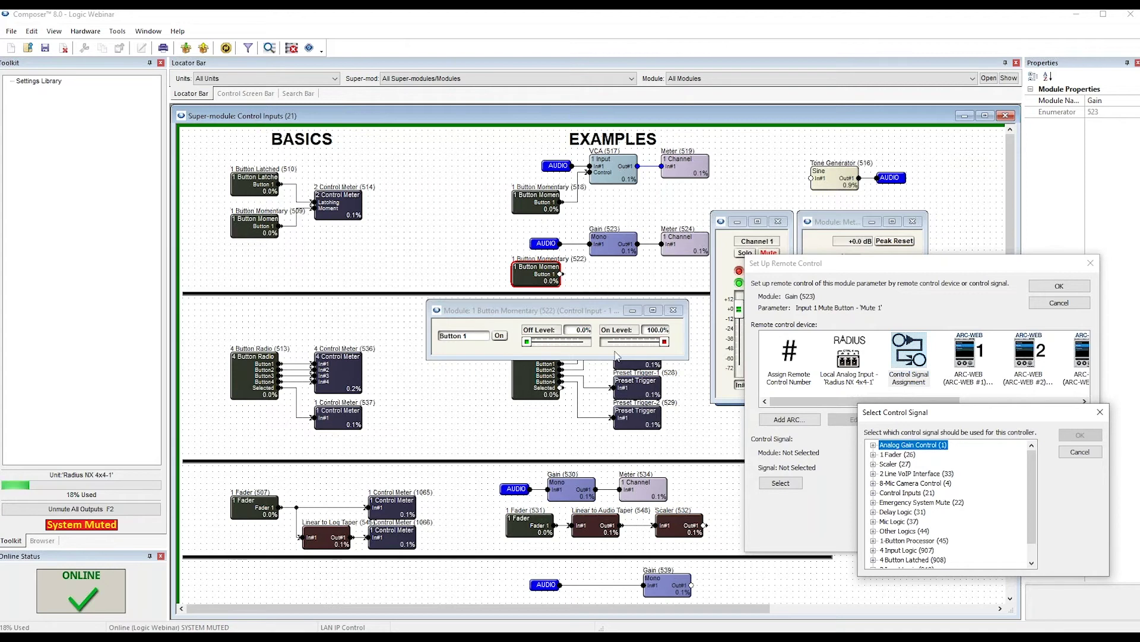
click(926, 494)
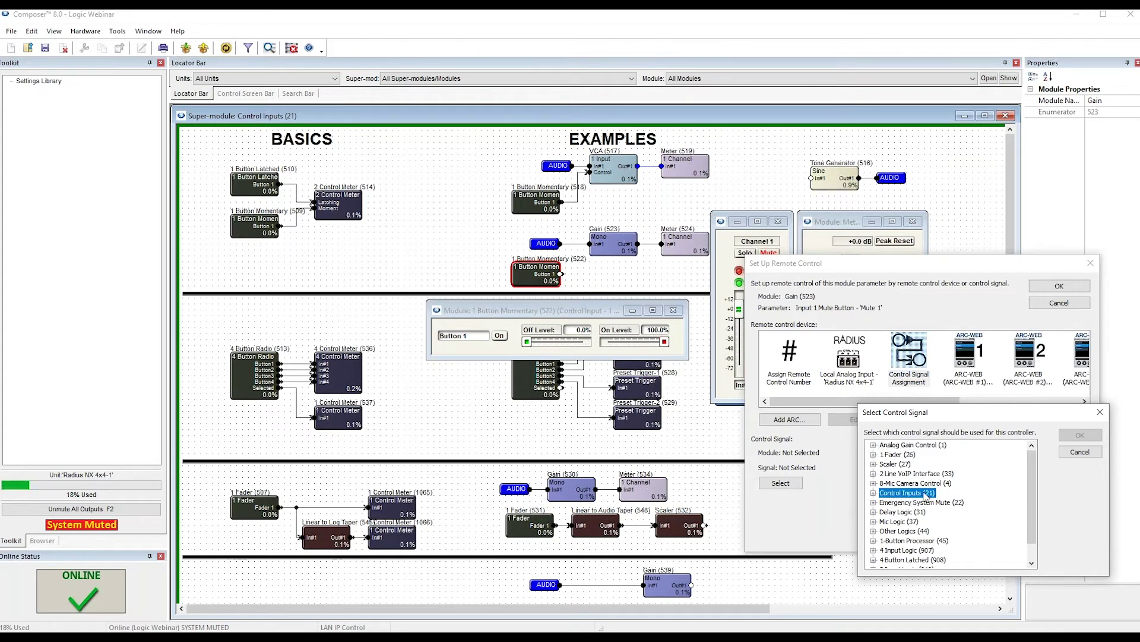
click(873, 493)
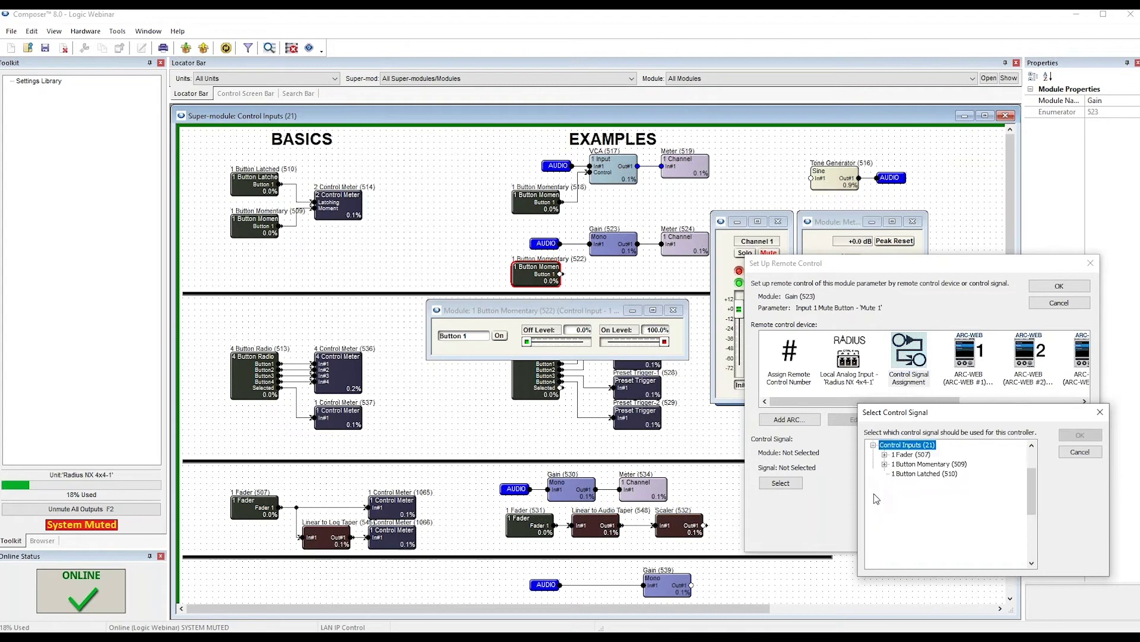
click(913, 475)
click(961, 503)
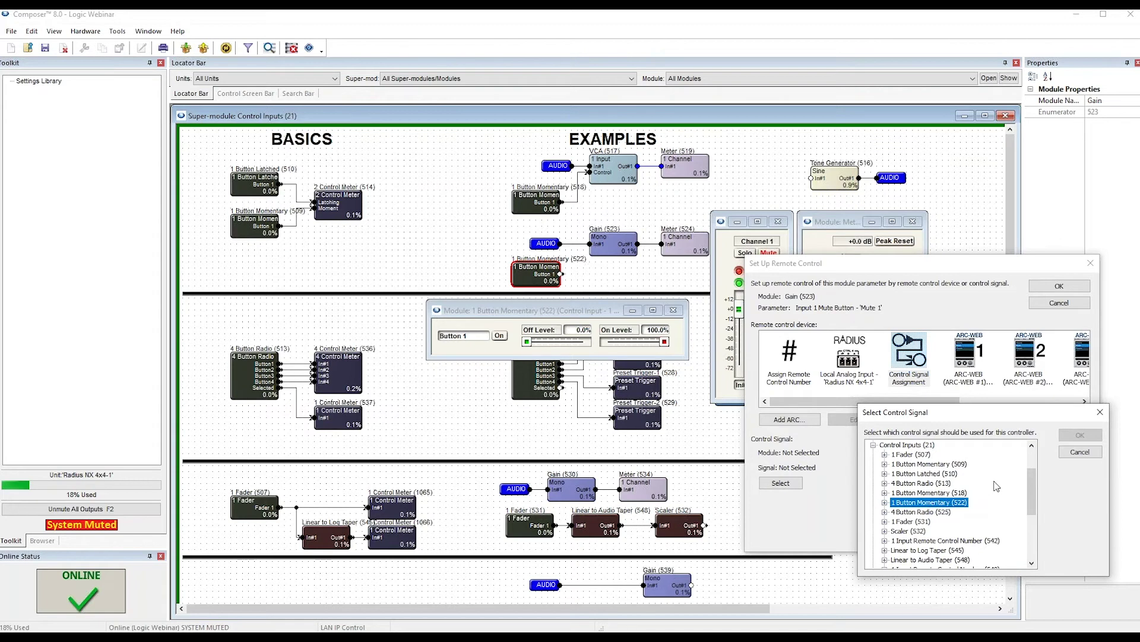
click(885, 503)
click(914, 512)
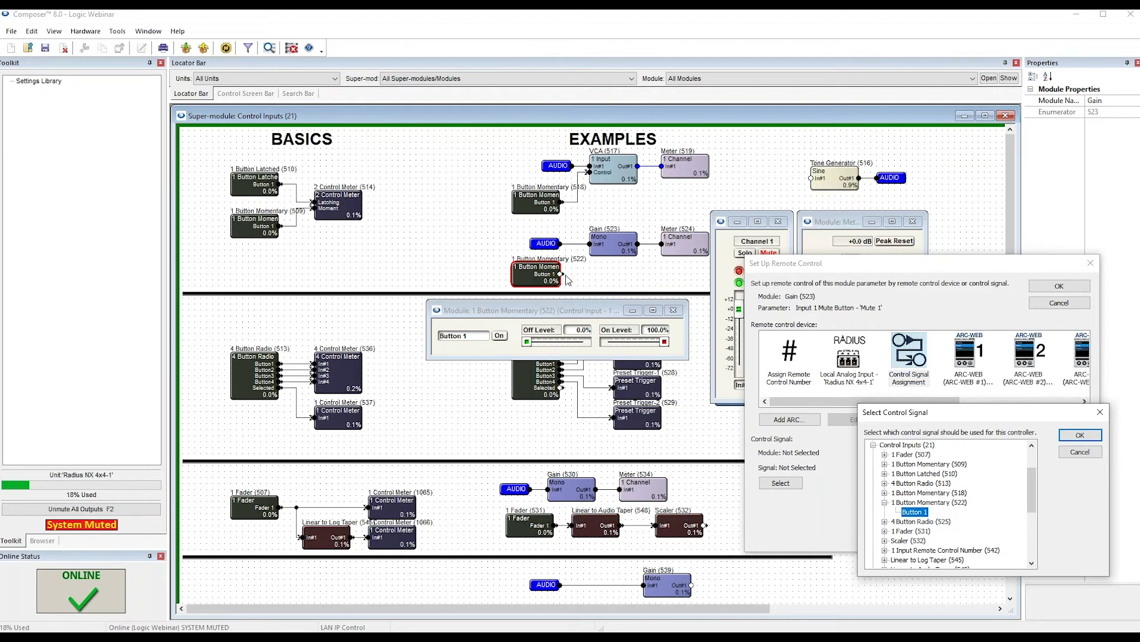
click(1079, 434)
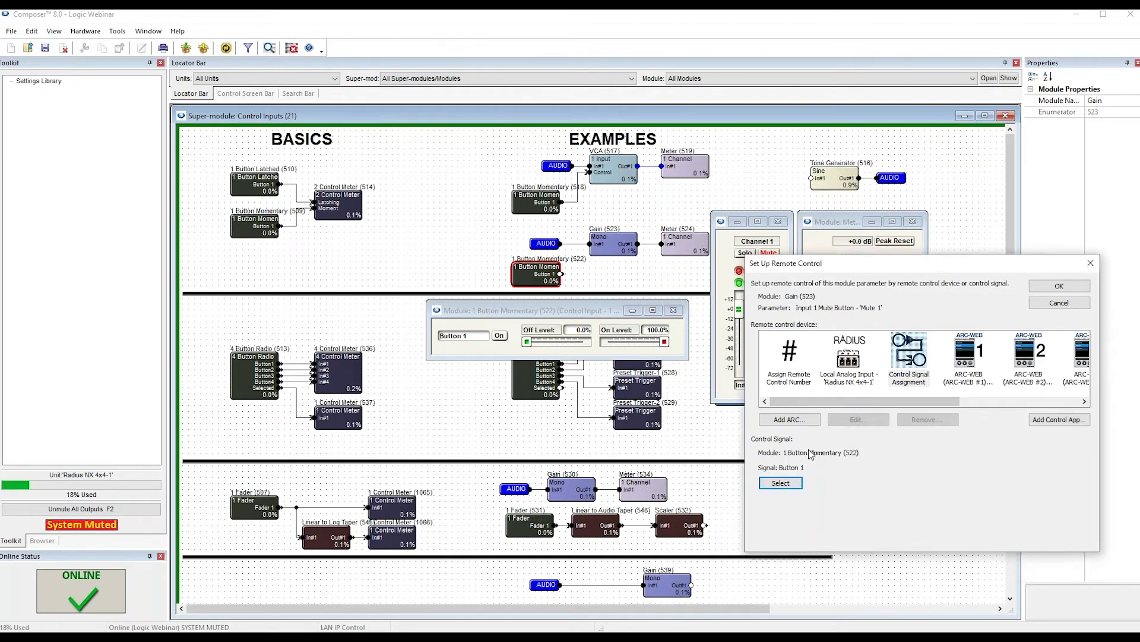
click(1059, 285)
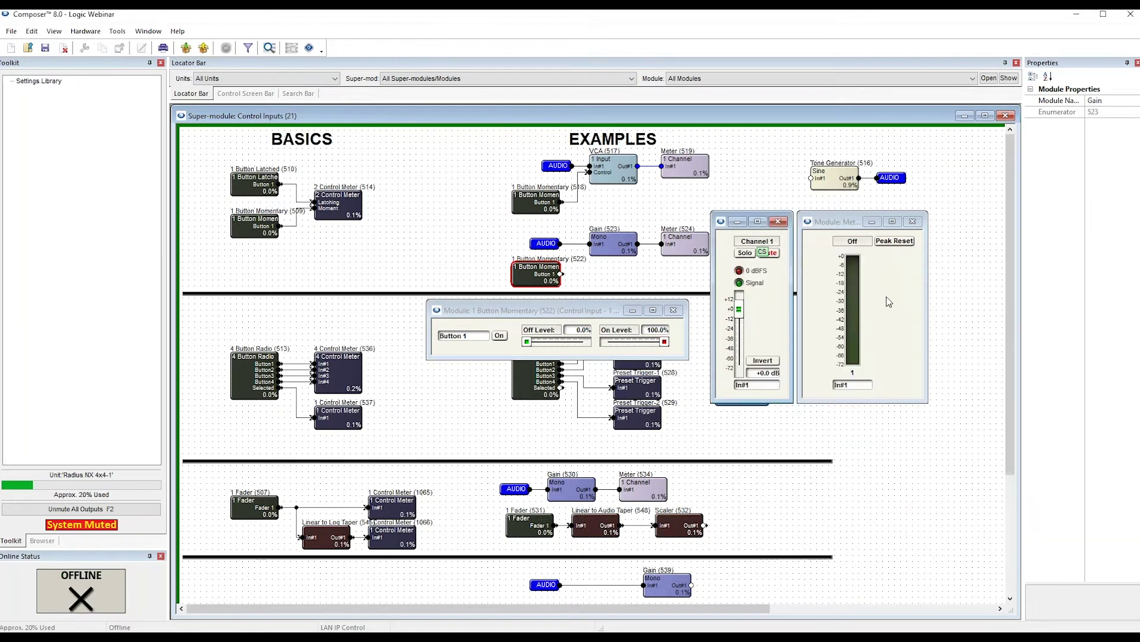
Push the site file to the hardware, go online and dismiss the completion message.
click(188, 48)
key(Return)
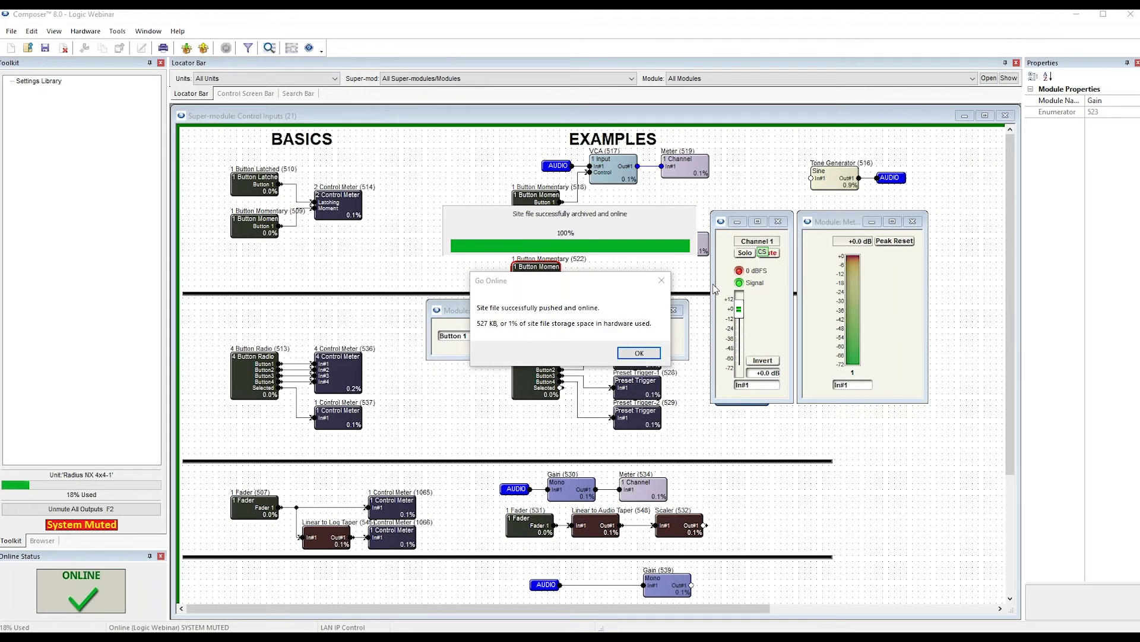
click(639, 353)
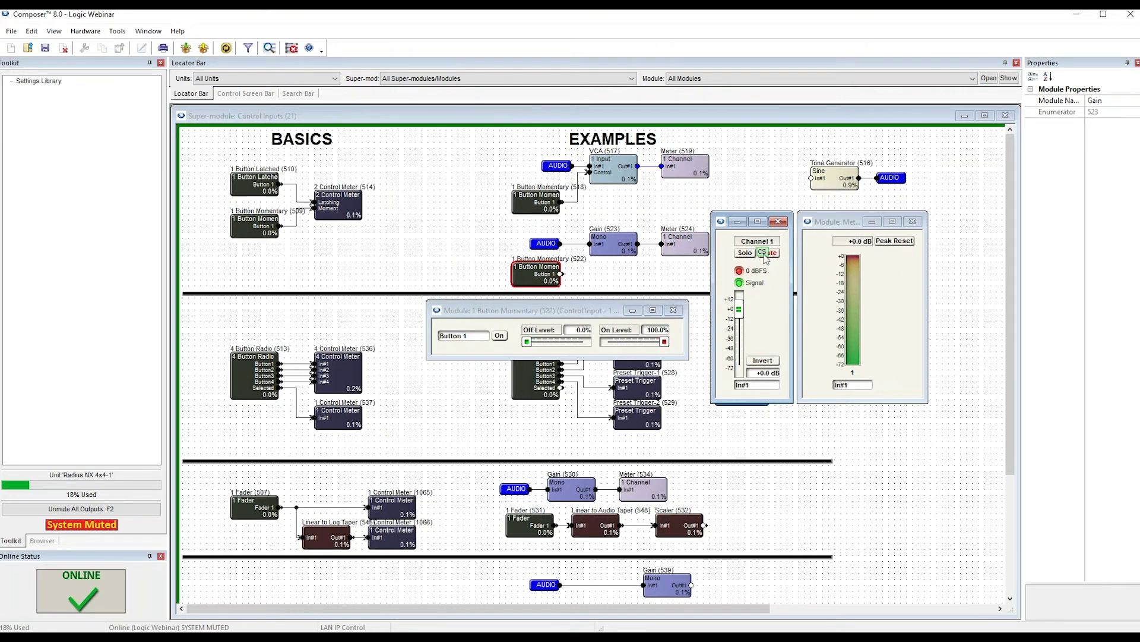
Check the Super-impose Assigned Remote Control Numbers setting.
click(117, 31)
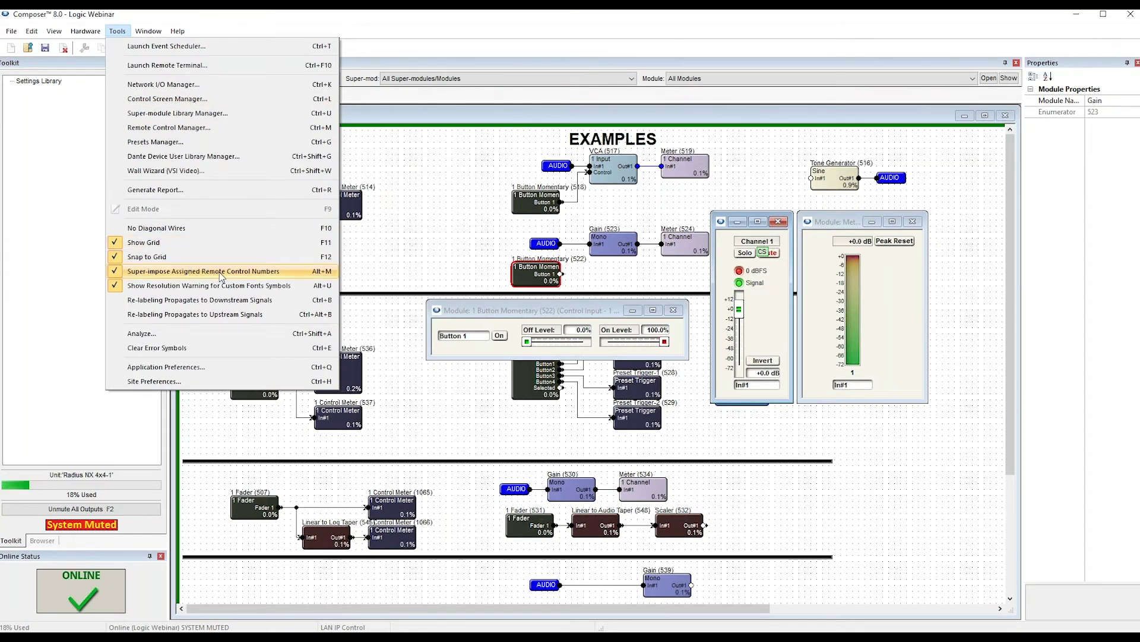
click(766, 325)
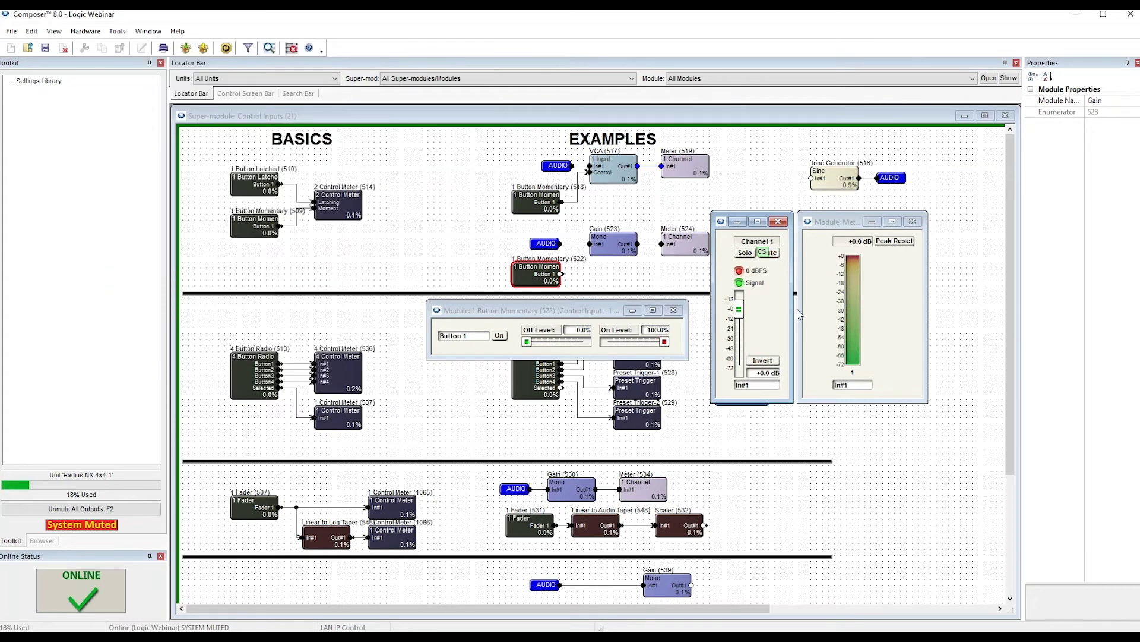
Set 1 Button Momentary (522) to Off Level 100.0% and On Level 0.0%, and hold Button 1 to test the mute.
drag(553, 314, 550, 310)
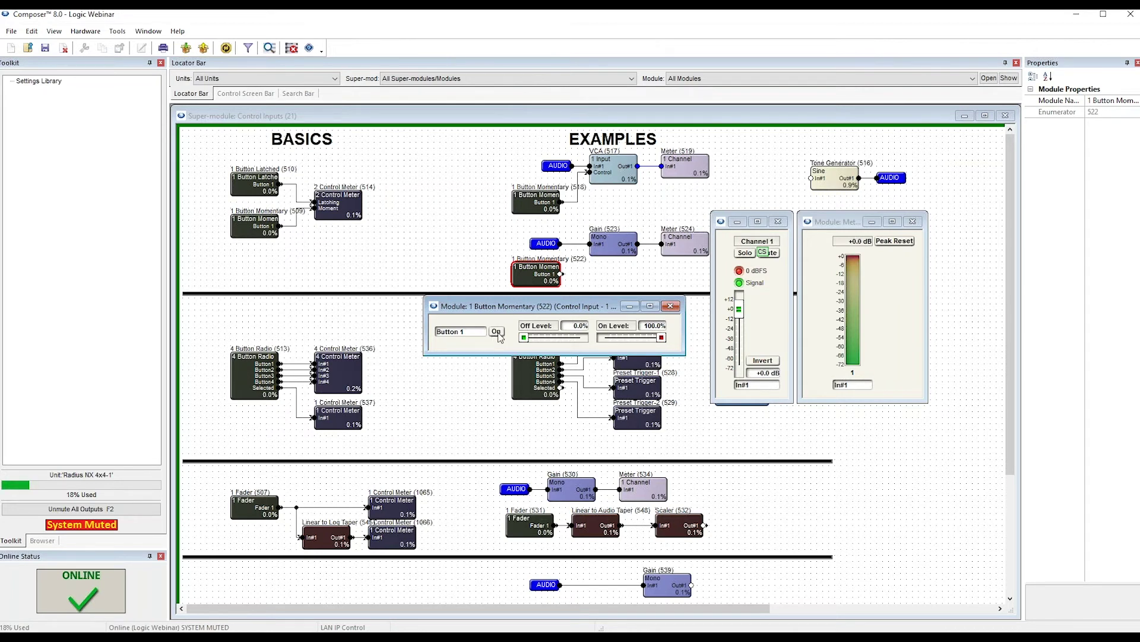
drag(524, 337, 647, 344)
drag(664, 340, 556, 350)
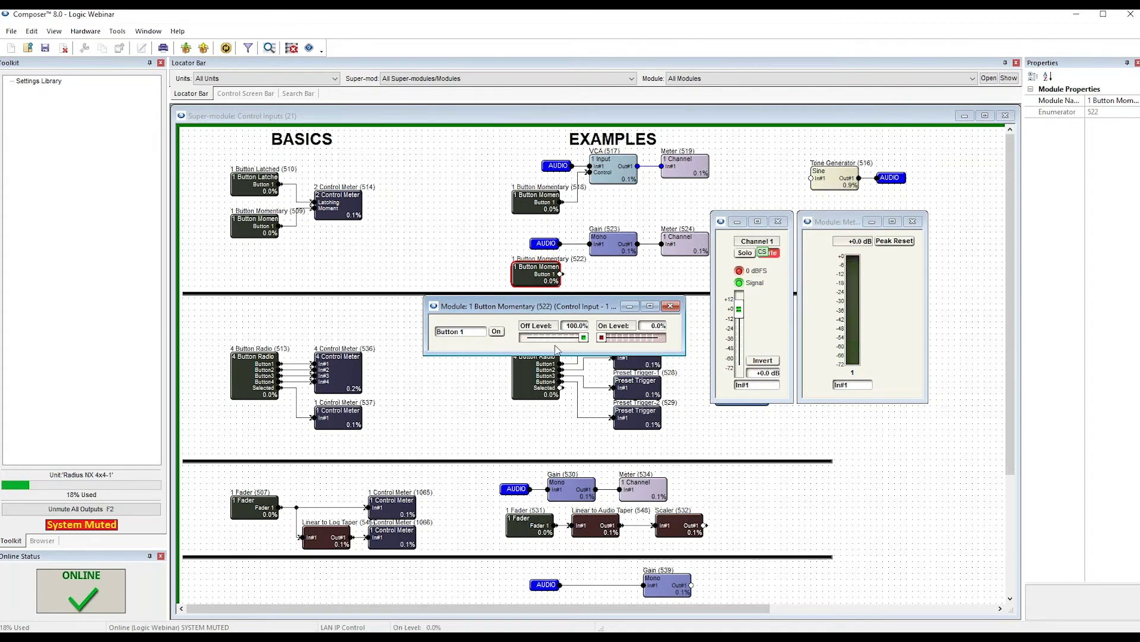
click(498, 337)
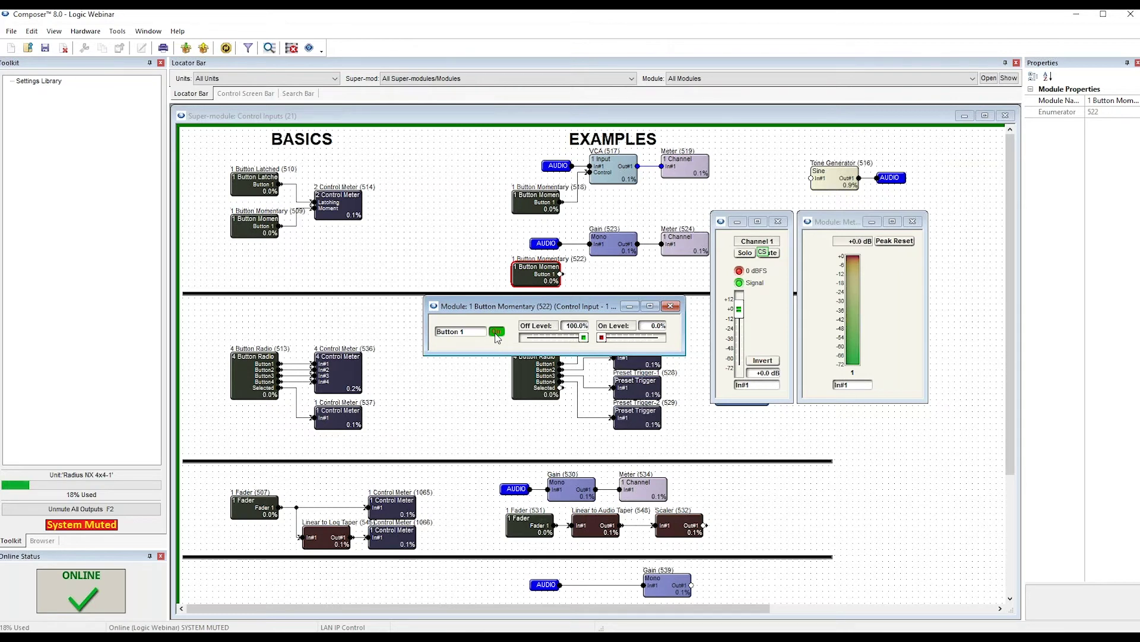
click(497, 334)
Close the 1 Button Momentary (522), Gain (523) and Meter (524) windows.
click(671, 306)
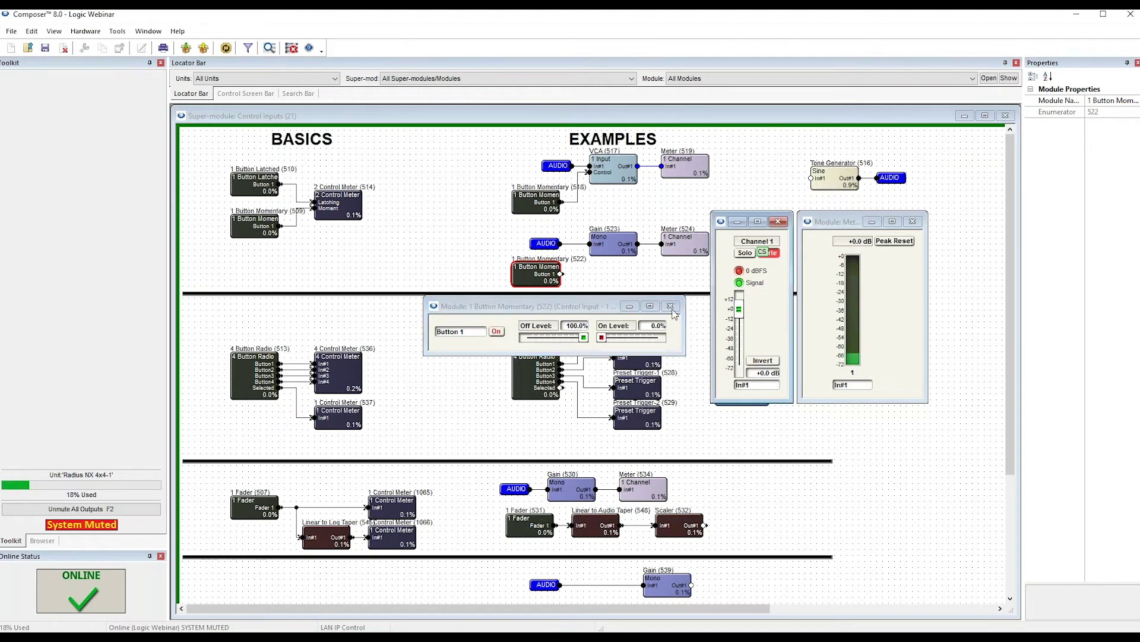
click(778, 221)
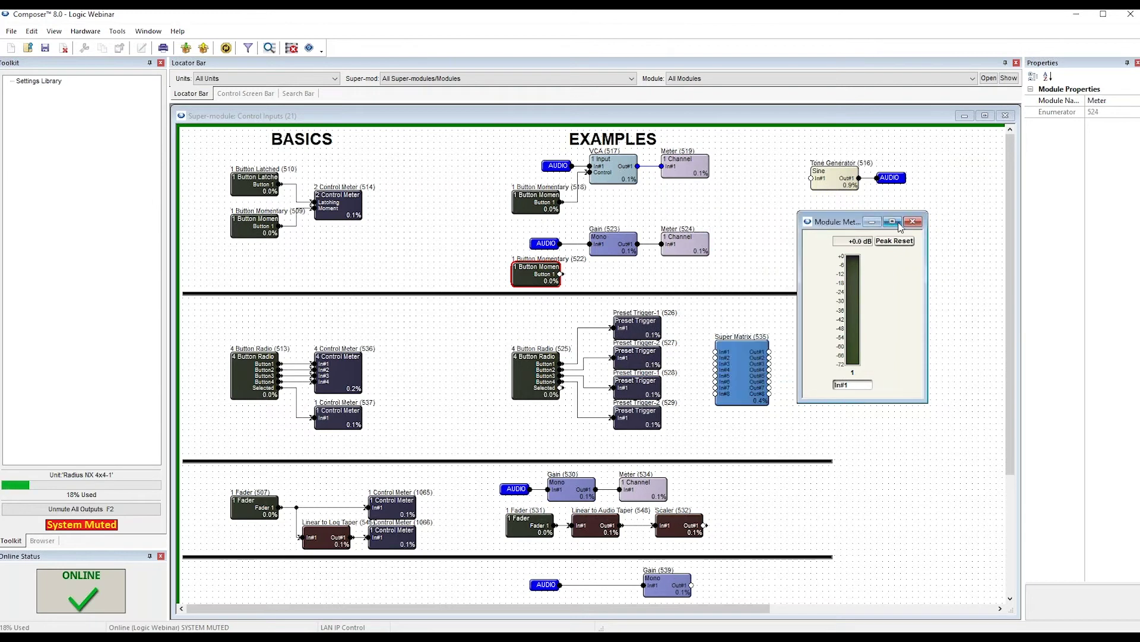
click(913, 221)
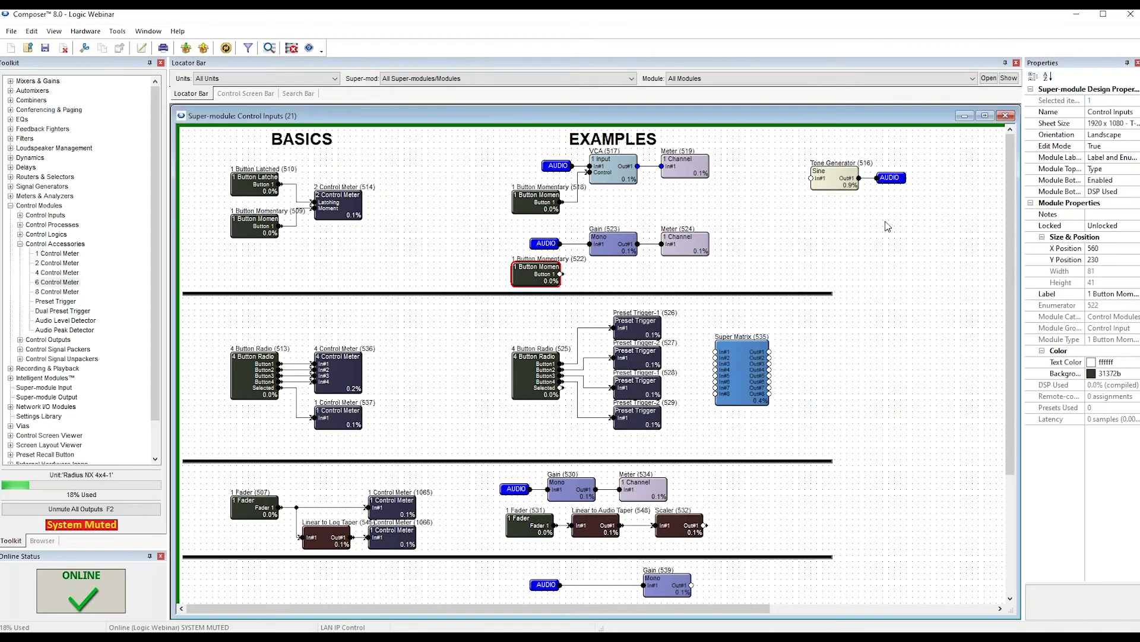
Open the 4 Button Radio (513) module and switch its selection between the buttons, ending on Button1.
click(205, 334)
scroll(207, 333, down, 1)
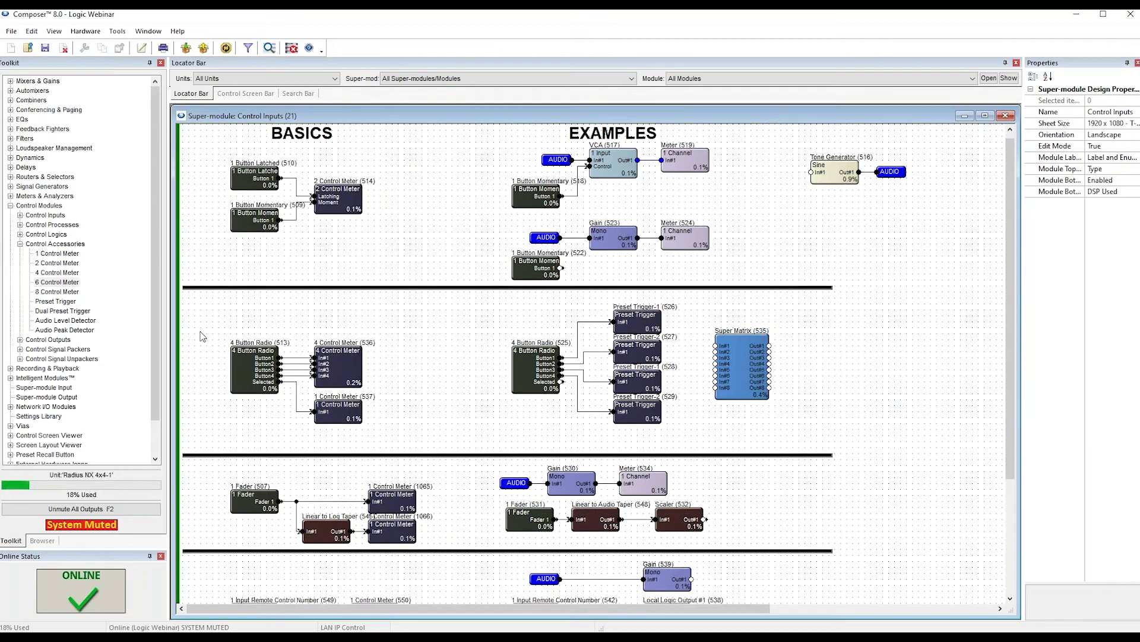
scroll(213, 324, down, 1)
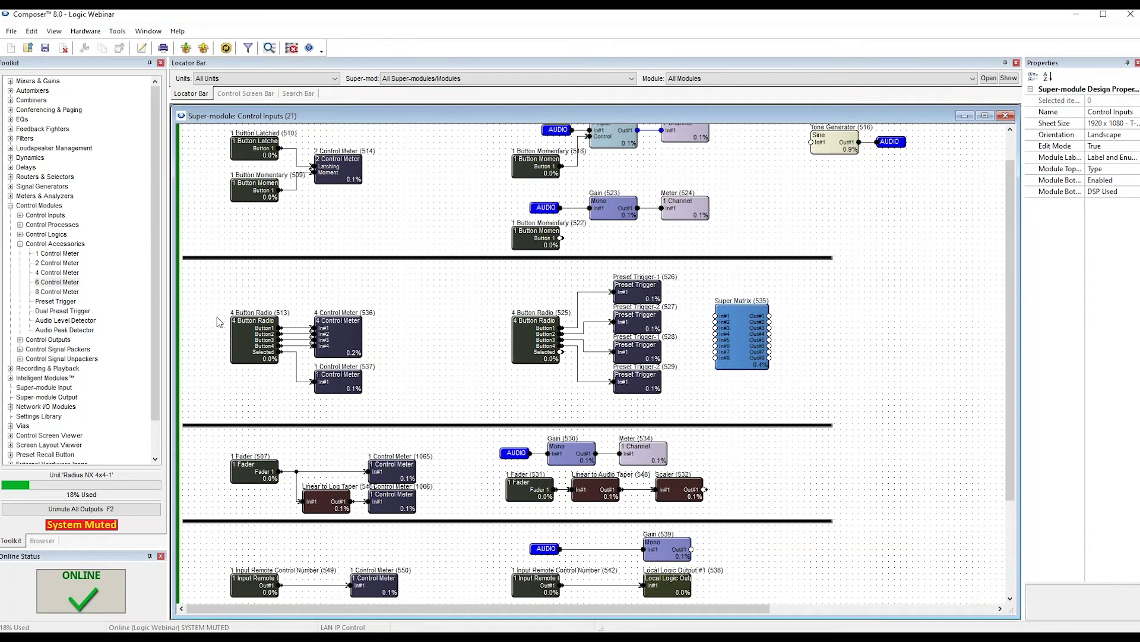
double_click(267, 343)
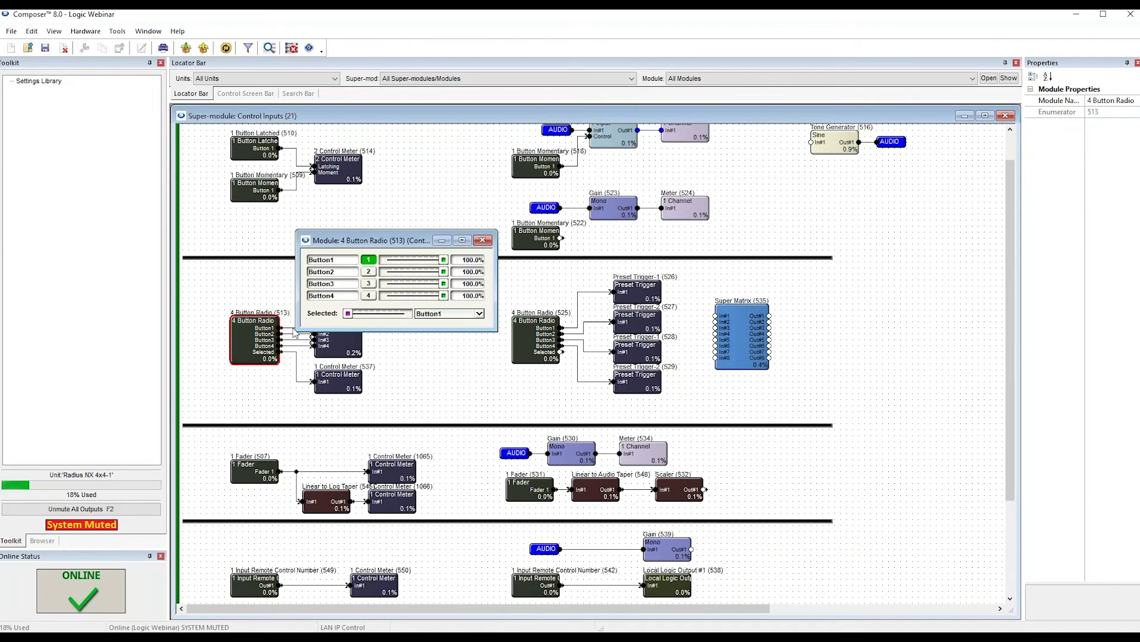
click(369, 284)
click(369, 272)
click(368, 260)
Switch among the first three radio buttons again to compare with the Selected fader, returning to Button1.
mouse_move(361, 314)
mouse_down()
mouse_move(408, 315)
mouse_move(344, 322)
mouse_up()
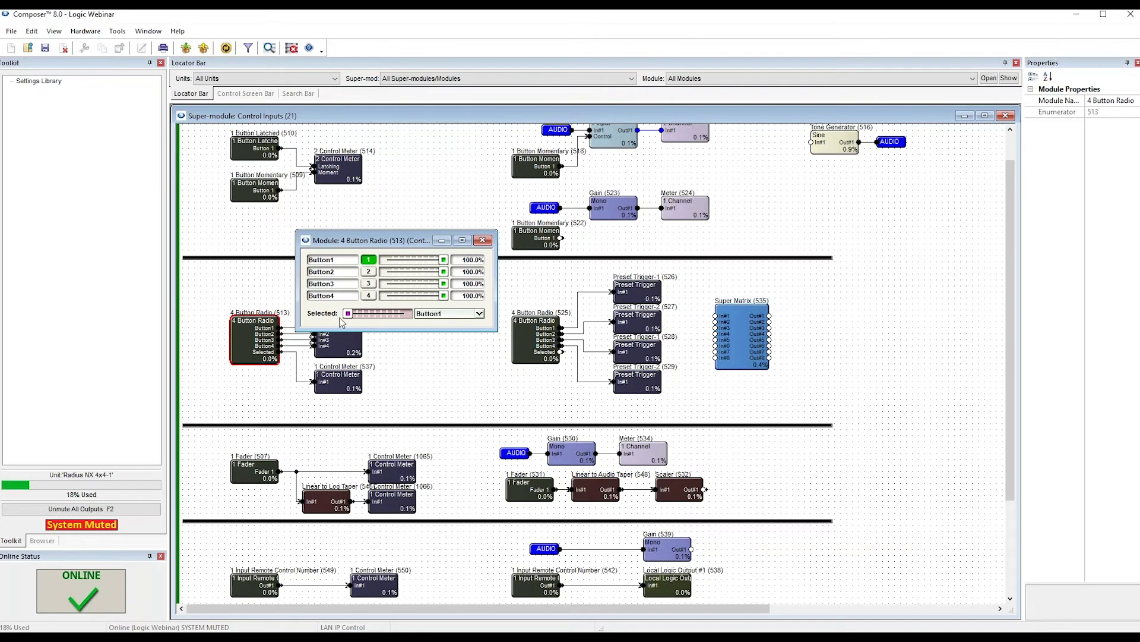
click(369, 271)
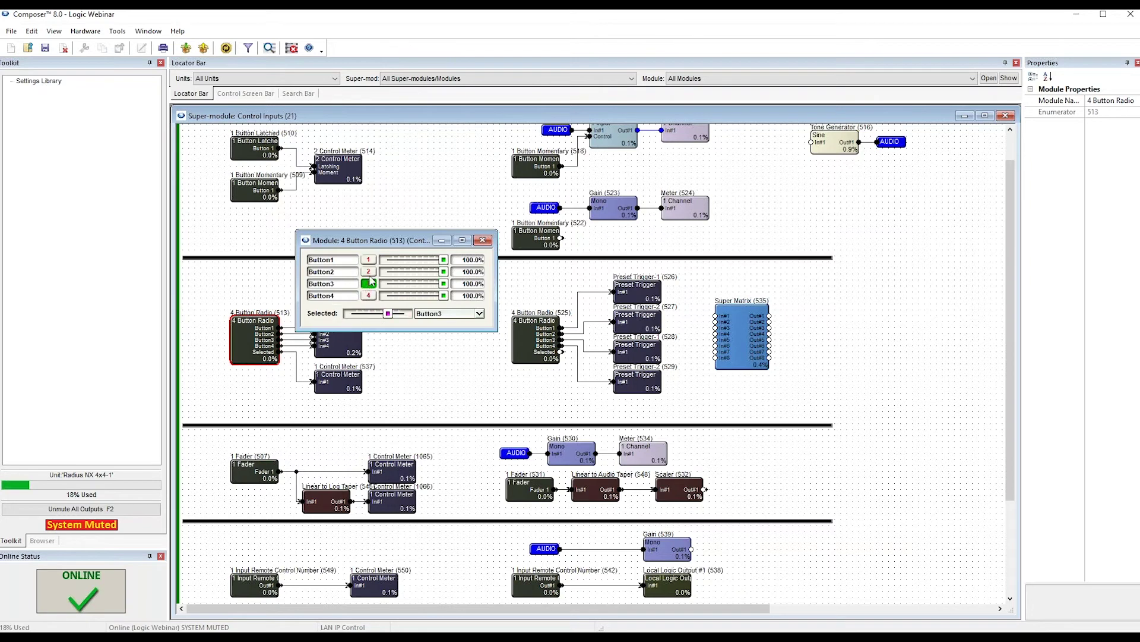
click(369, 261)
click(369, 272)
click(370, 260)
mouse_move(346, 314)
mouse_down()
mouse_move(420, 314)
mouse_move(345, 324)
mouse_up()
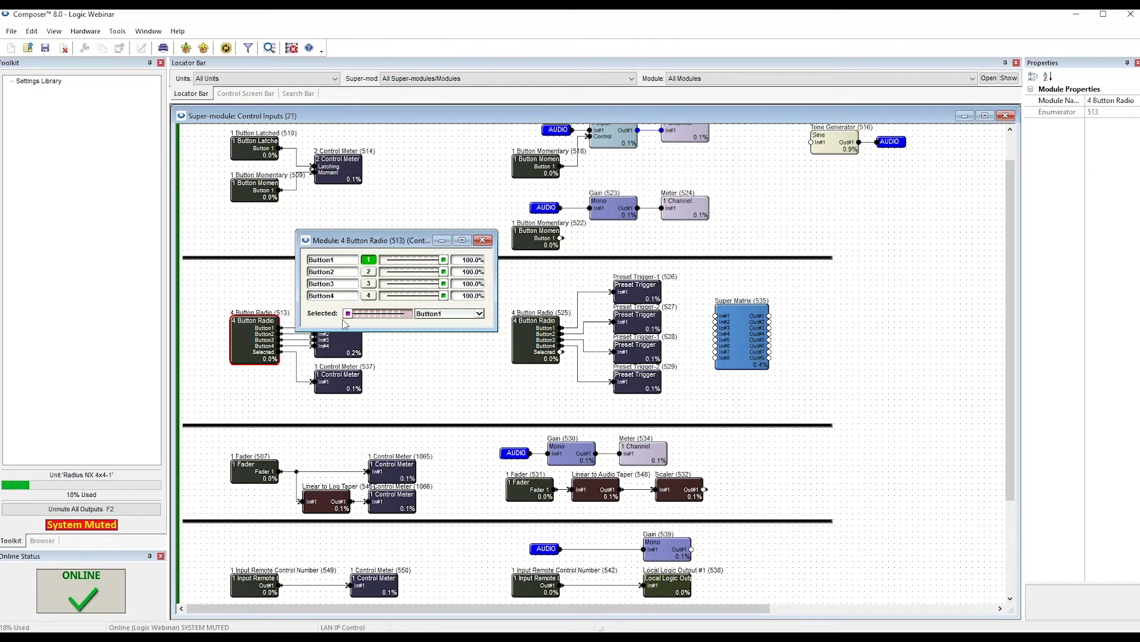
View the Selected fader's control options, then move the fader to Button4 and back to Button1, shifting the module window above its modules.
right_click(351, 316)
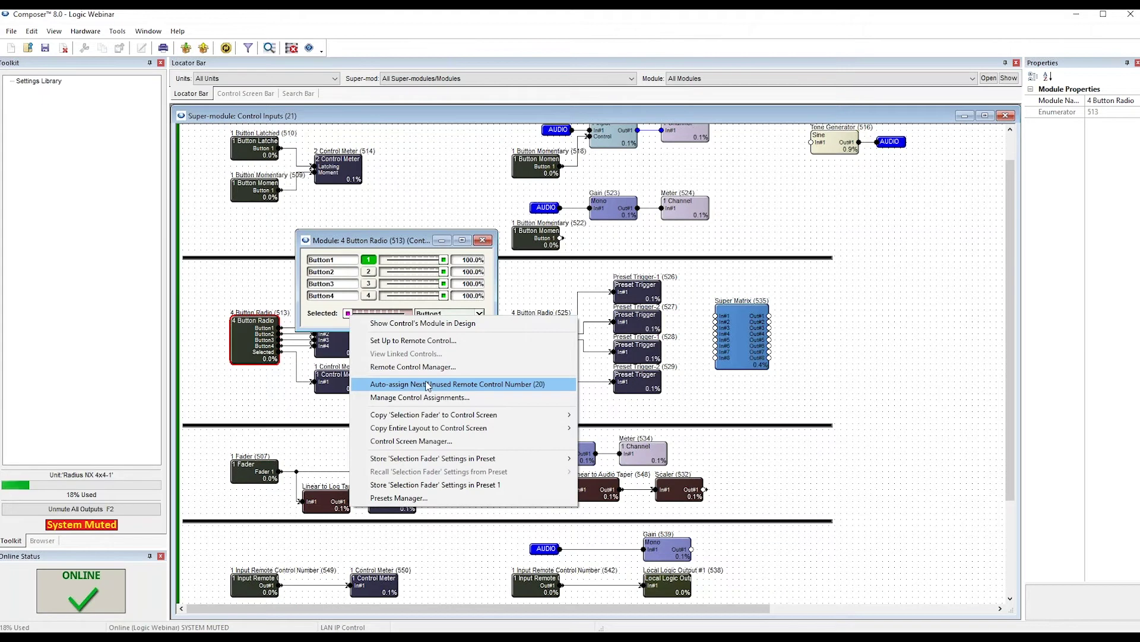
click(326, 300)
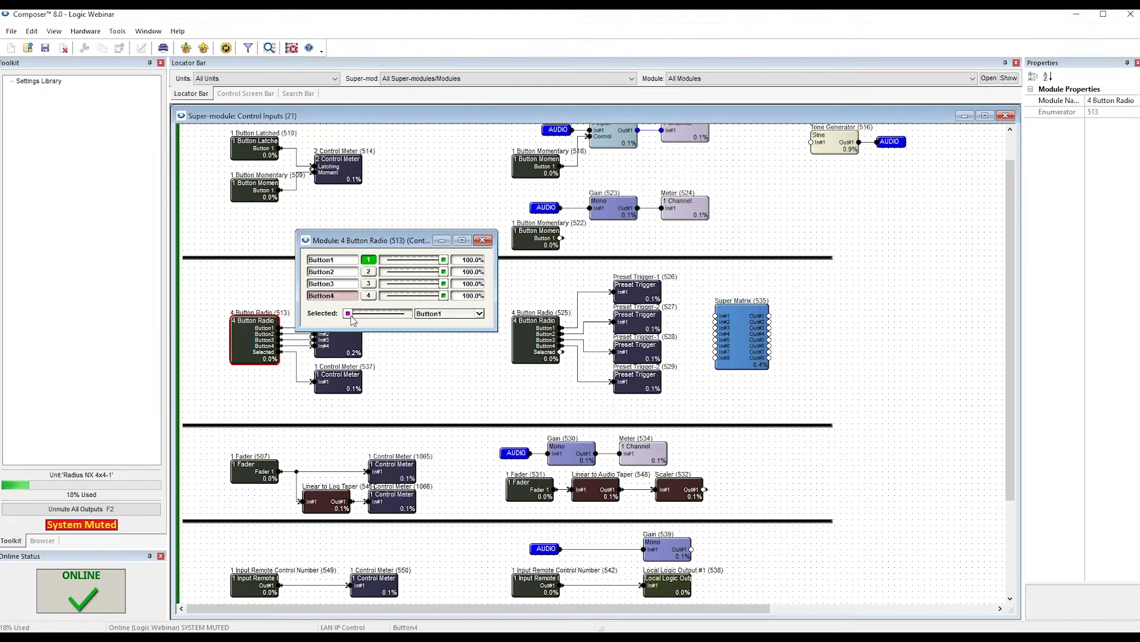
click(350, 316)
drag(348, 319, 438, 314)
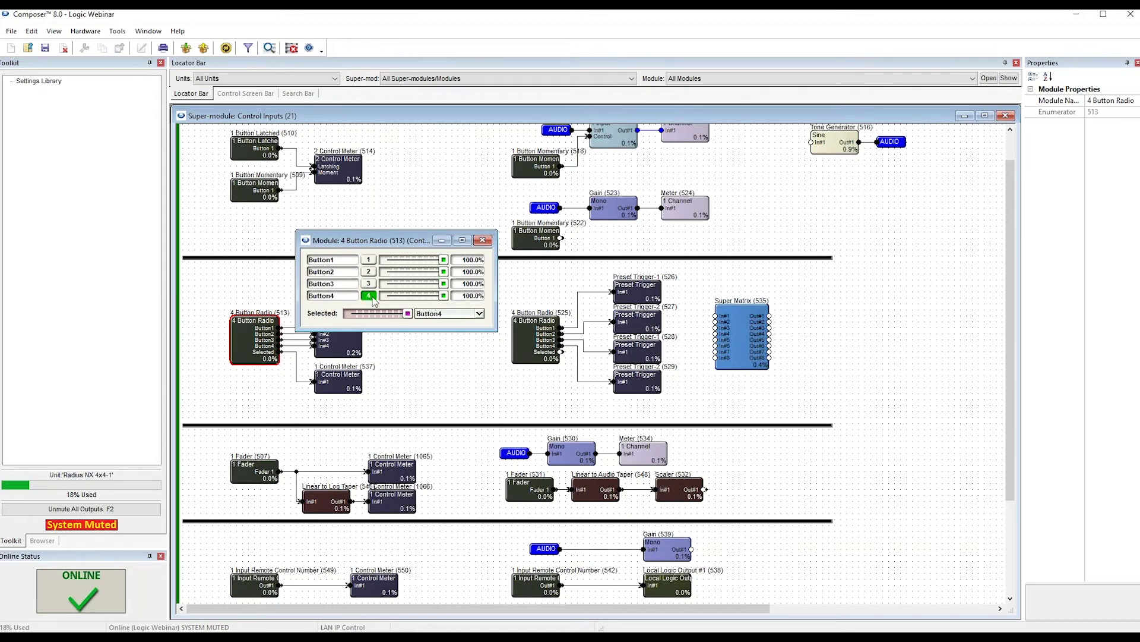
drag(393, 243, 426, 161)
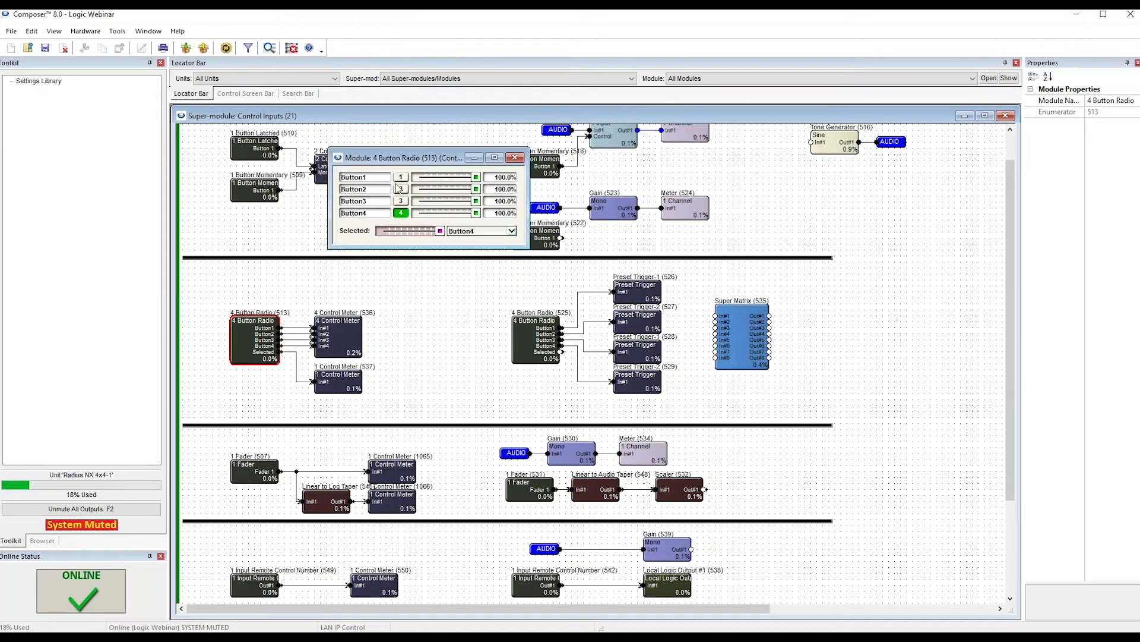
drag(441, 231, 349, 239)
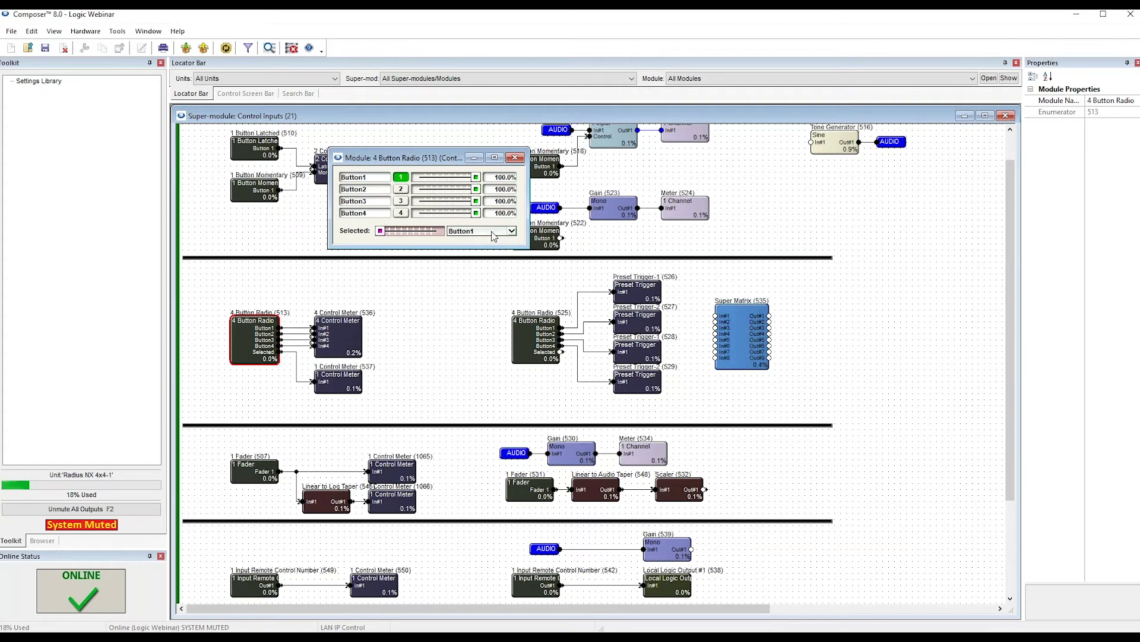
View the entries in the 4 Button Radio's Selected output list and its control options without changing the selection.
click(511, 231)
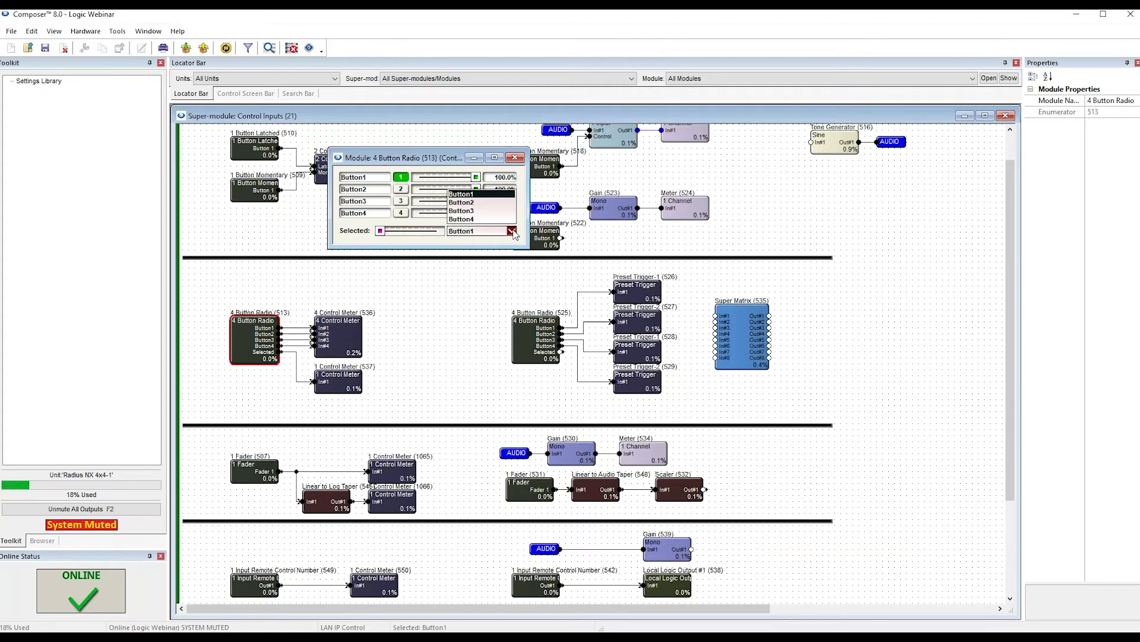
right_click(474, 235)
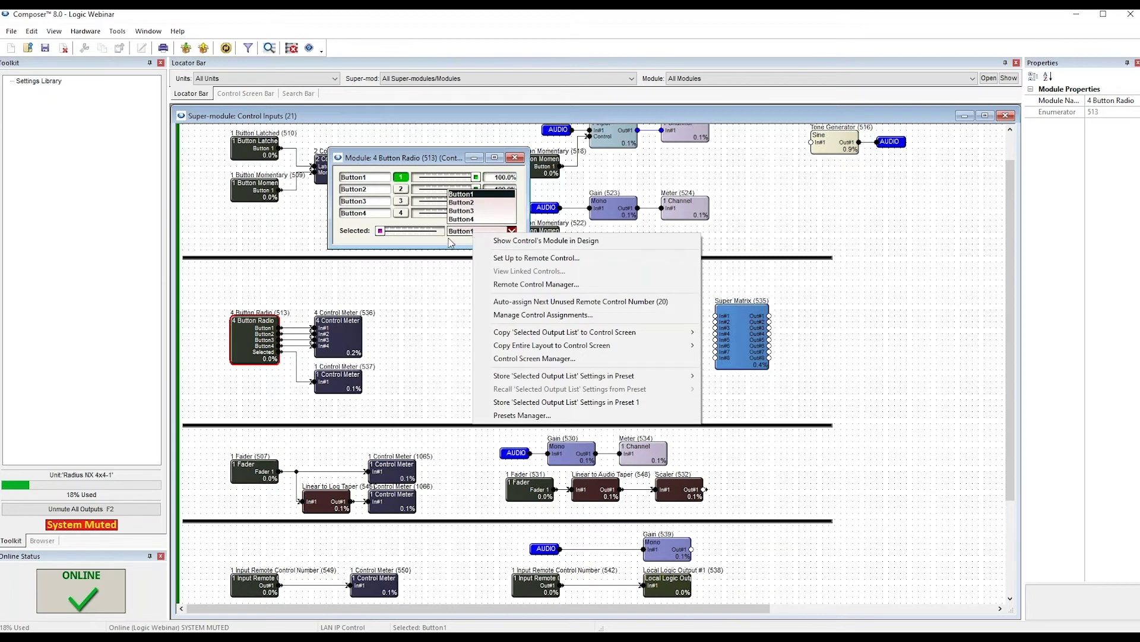
click(450, 244)
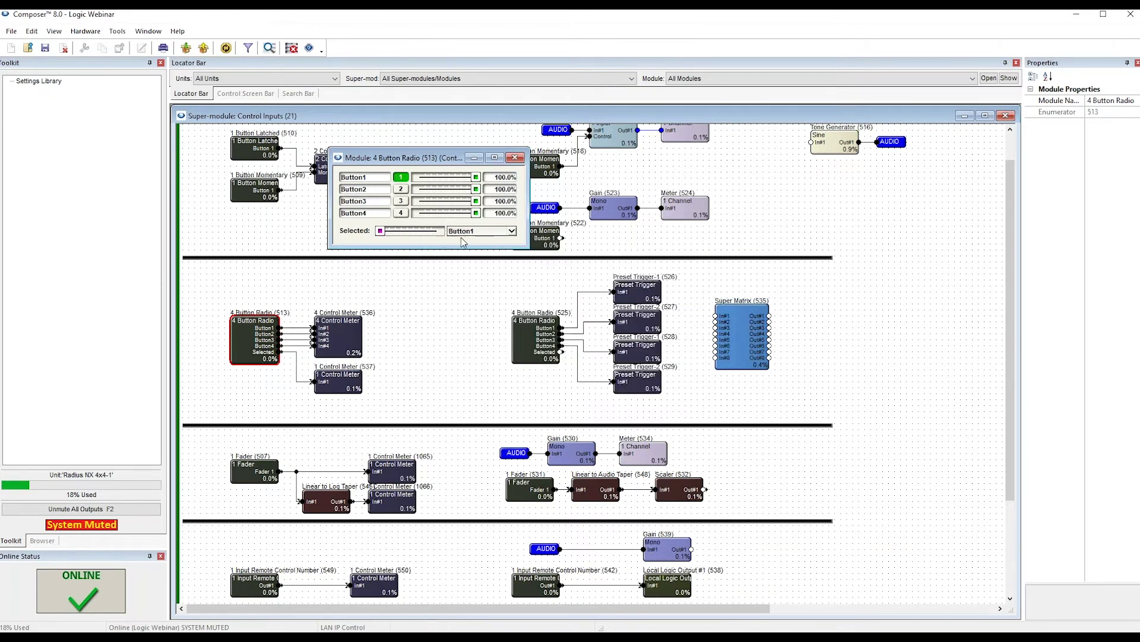
click(511, 231)
click(438, 236)
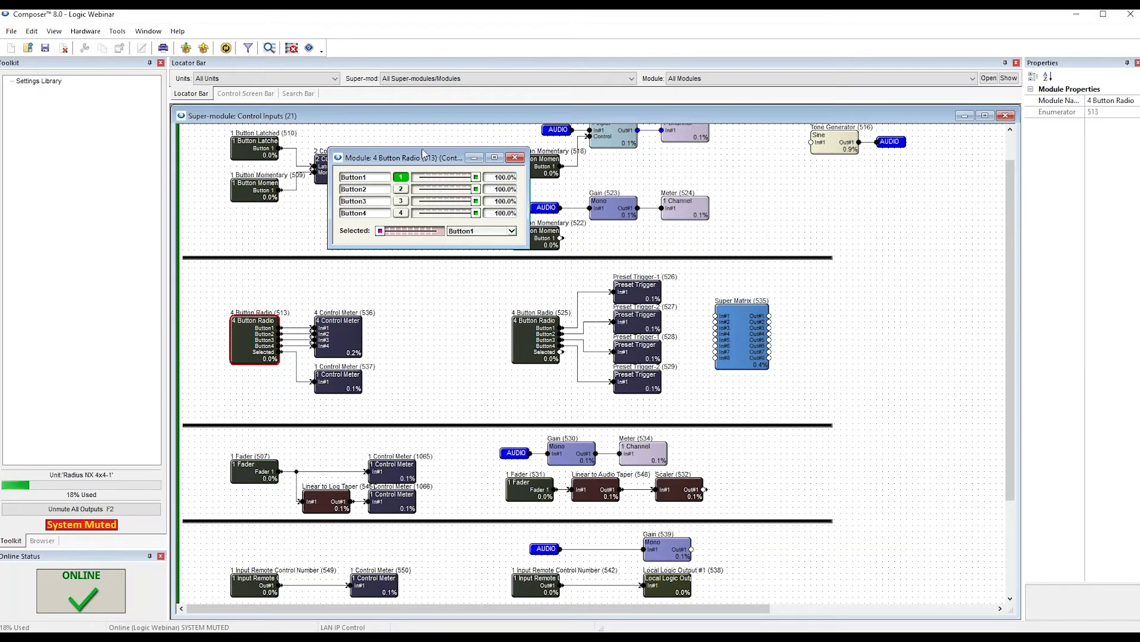
Open the 4 Control Meter (536) module and arrange its window beside the 4 Button Radio (513) window.
drag(427, 159, 306, 208)
double_click(342, 354)
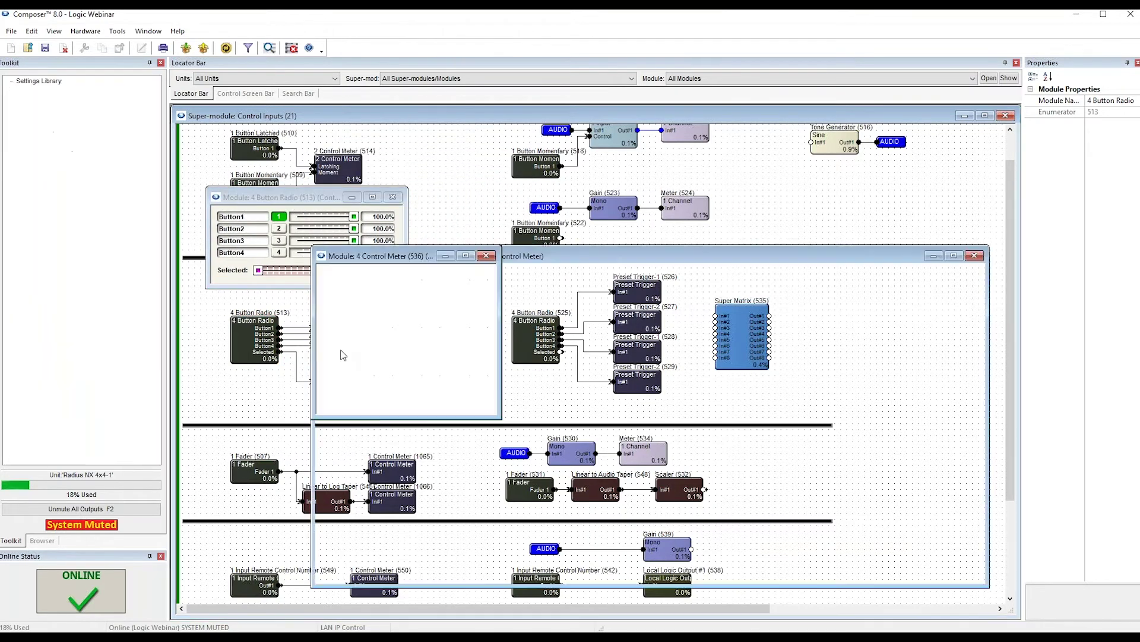
drag(381, 272, 492, 189)
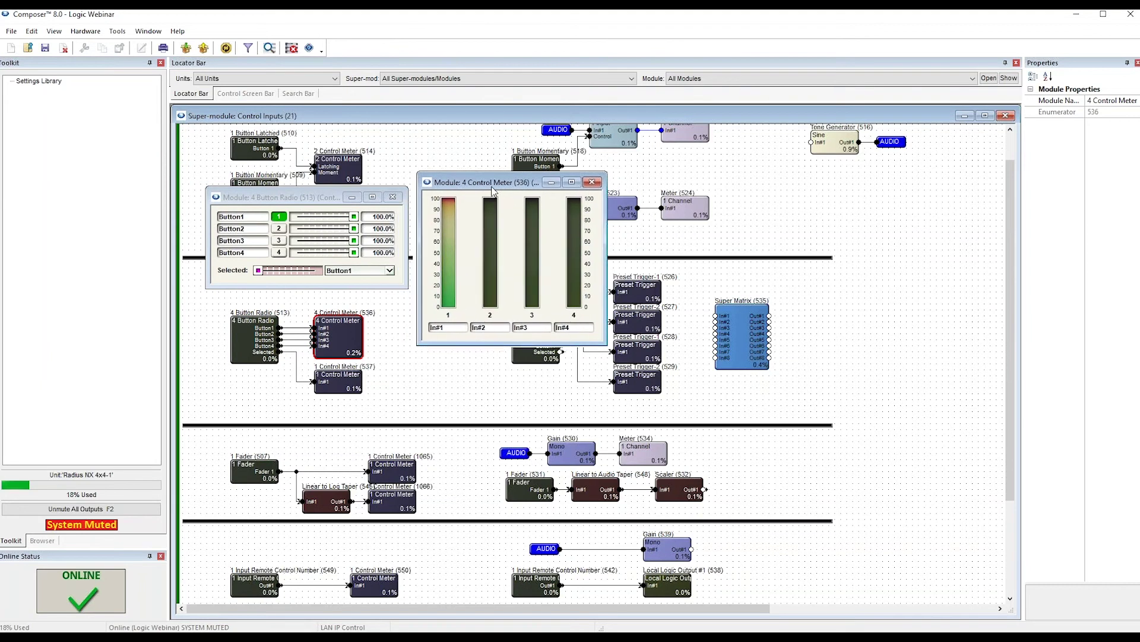
Switch the 4 Button Radio to Button3 and Button4, then back down through the buttons to Button1, watching the four-channel meter.
click(279, 240)
click(279, 252)
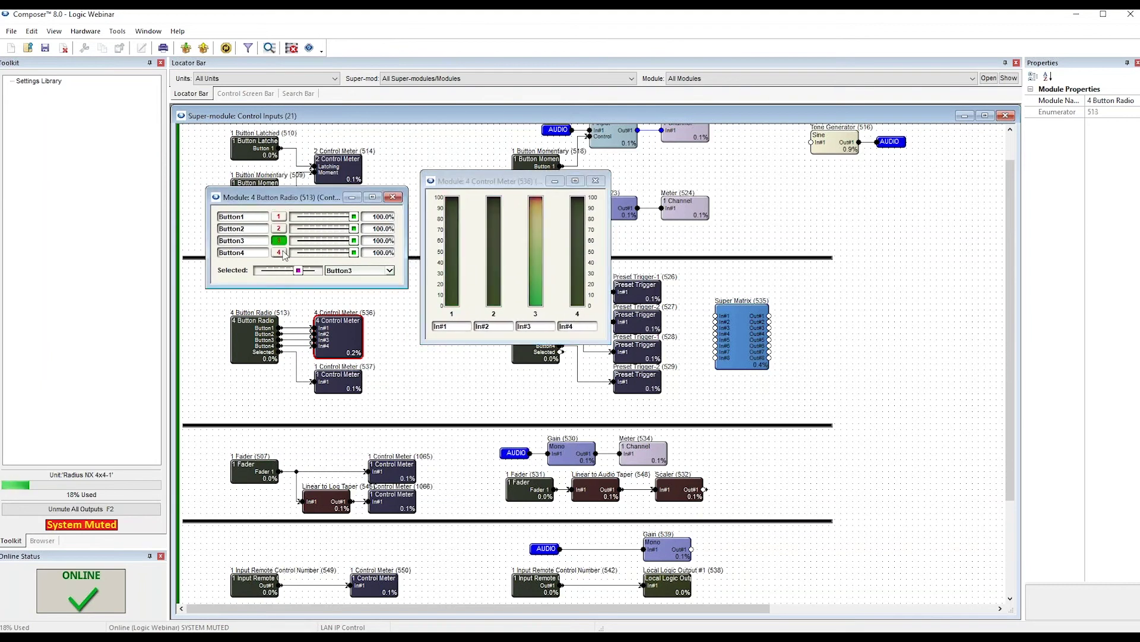
click(283, 241)
click(279, 229)
click(282, 218)
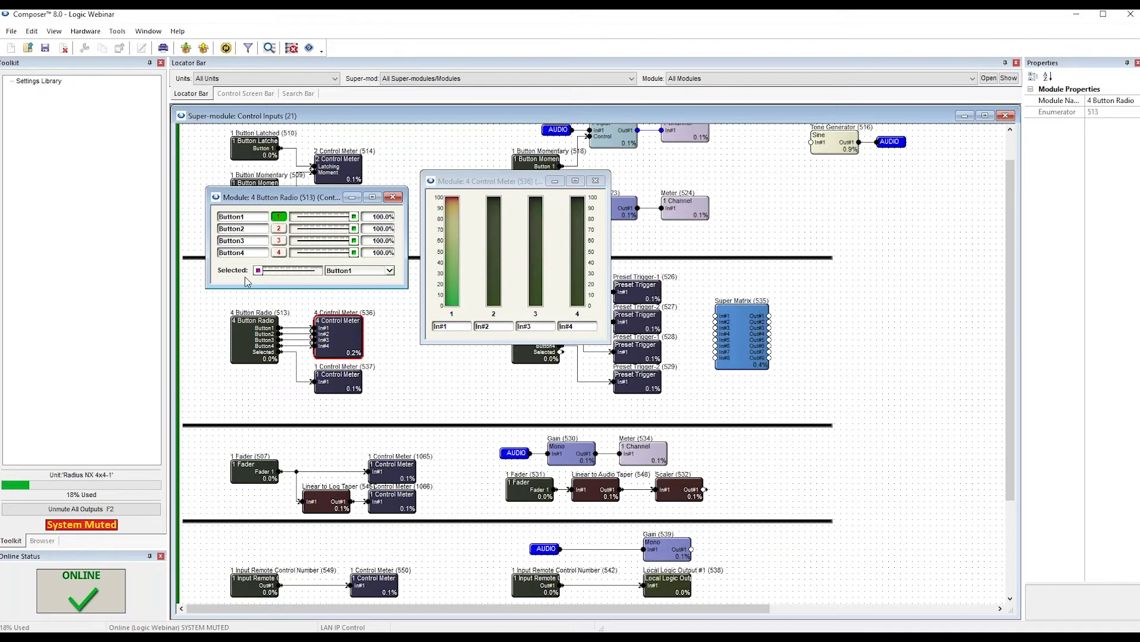
Open the Gain (523) module and close the 4 Control Meter (536) window.
click(1133, 186)
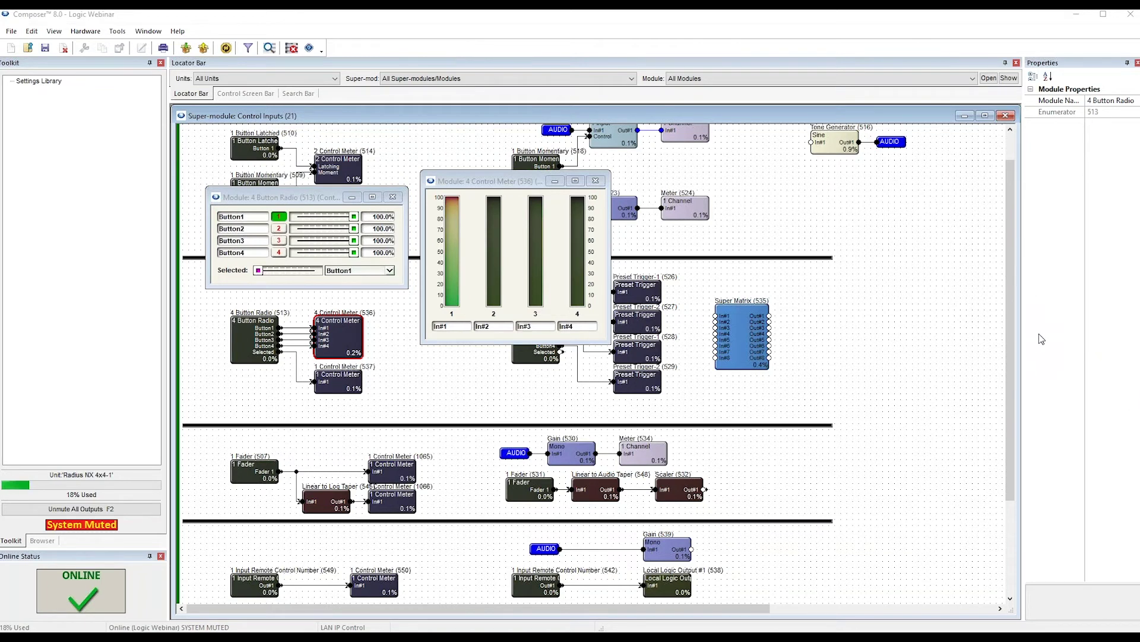
click(784, 193)
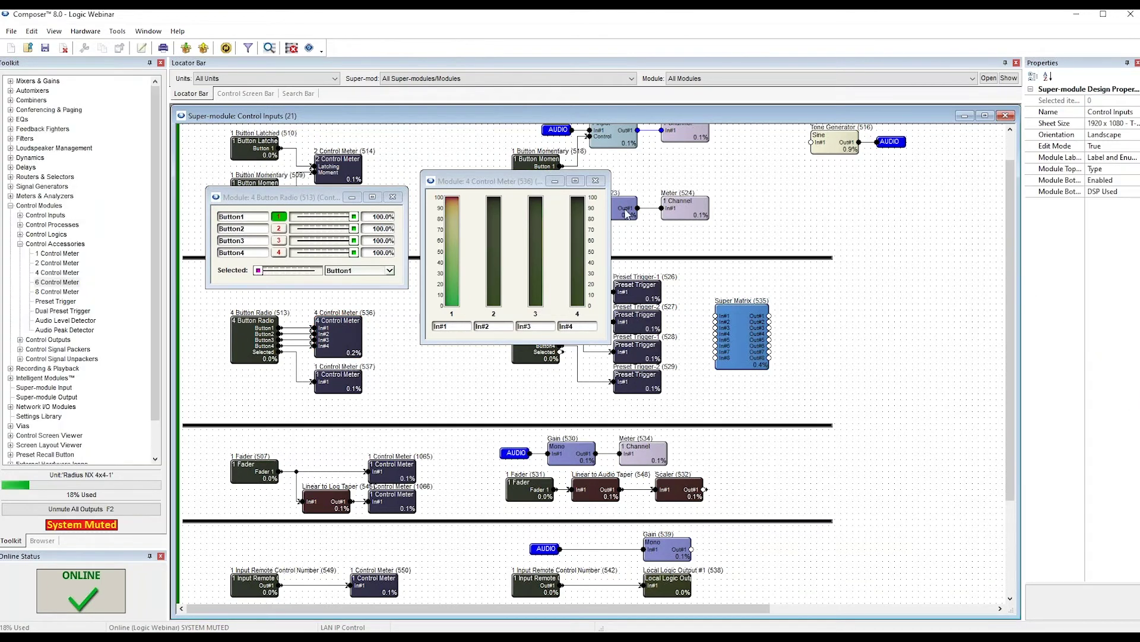
double_click(624, 211)
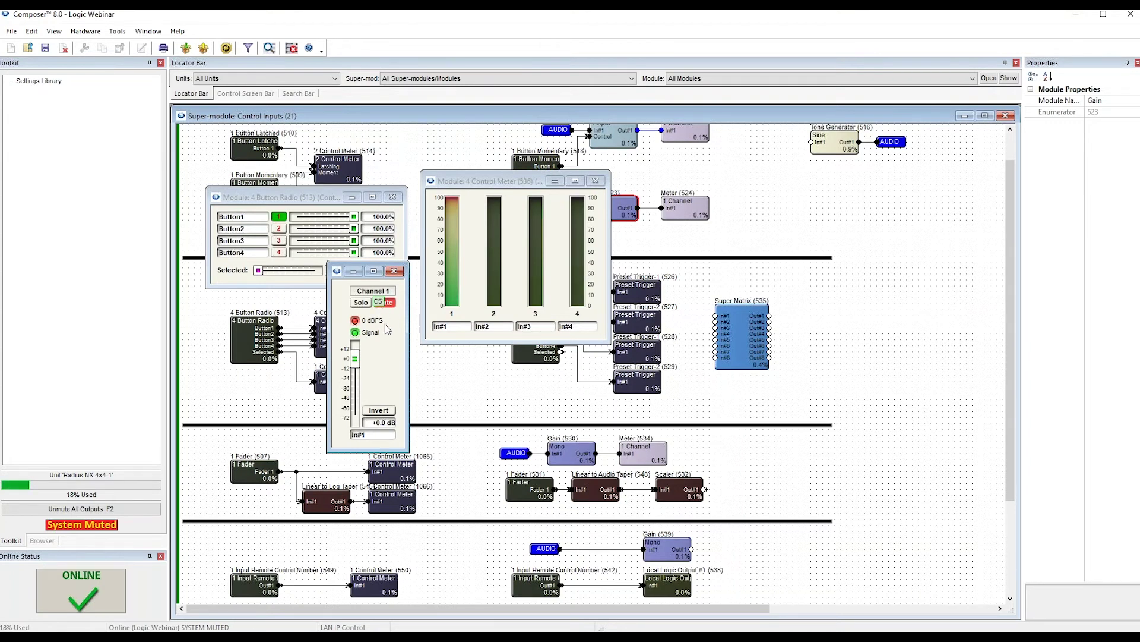
drag(538, 183, 539, 238)
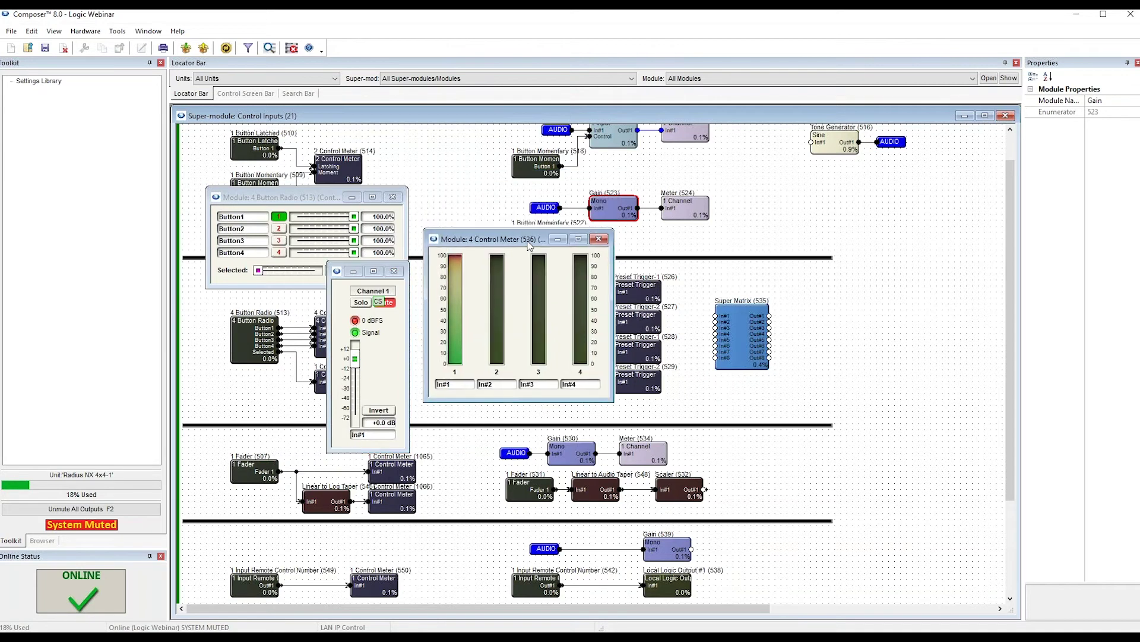
click(597, 236)
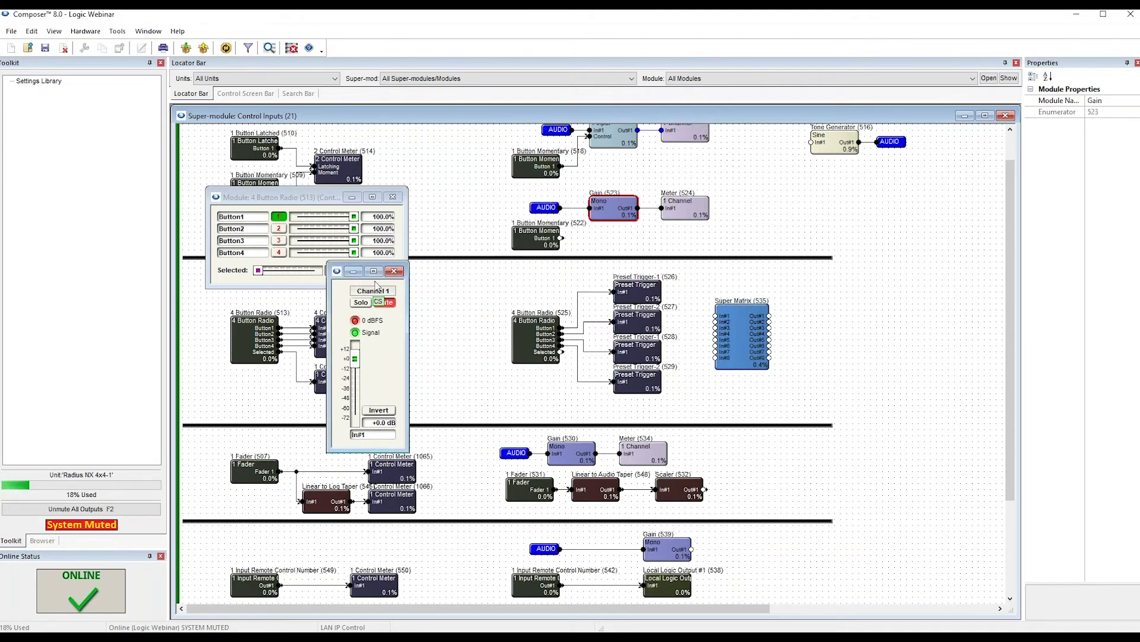
Review the remote control assignments of the Gain (523) mute button and close the assignments dialog.
right_click(387, 305)
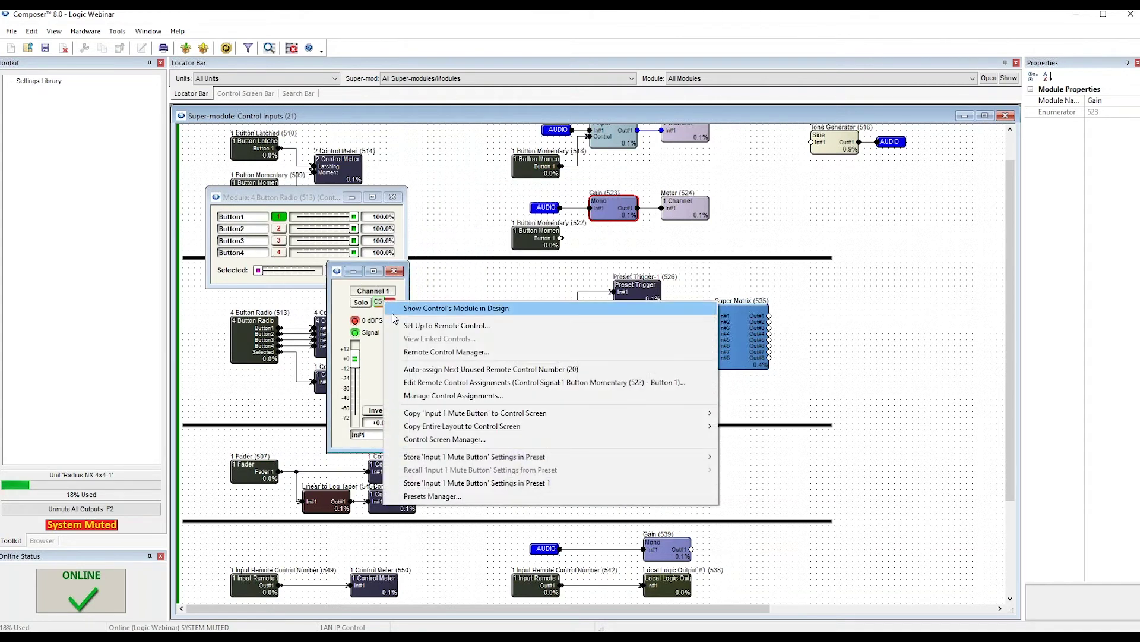
click(456, 396)
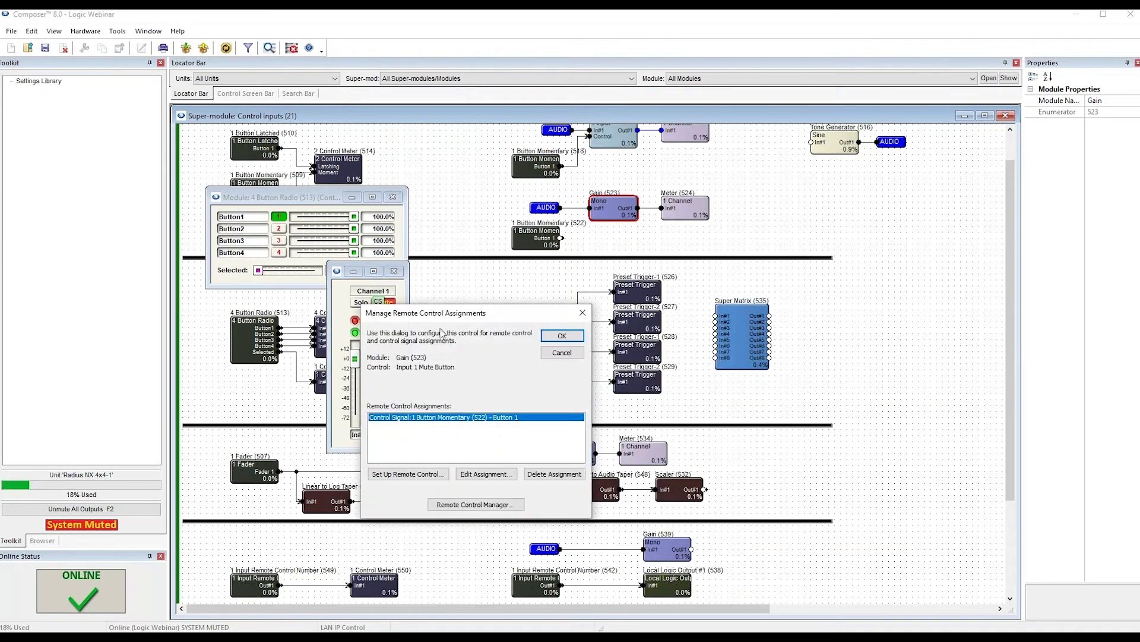
click(562, 335)
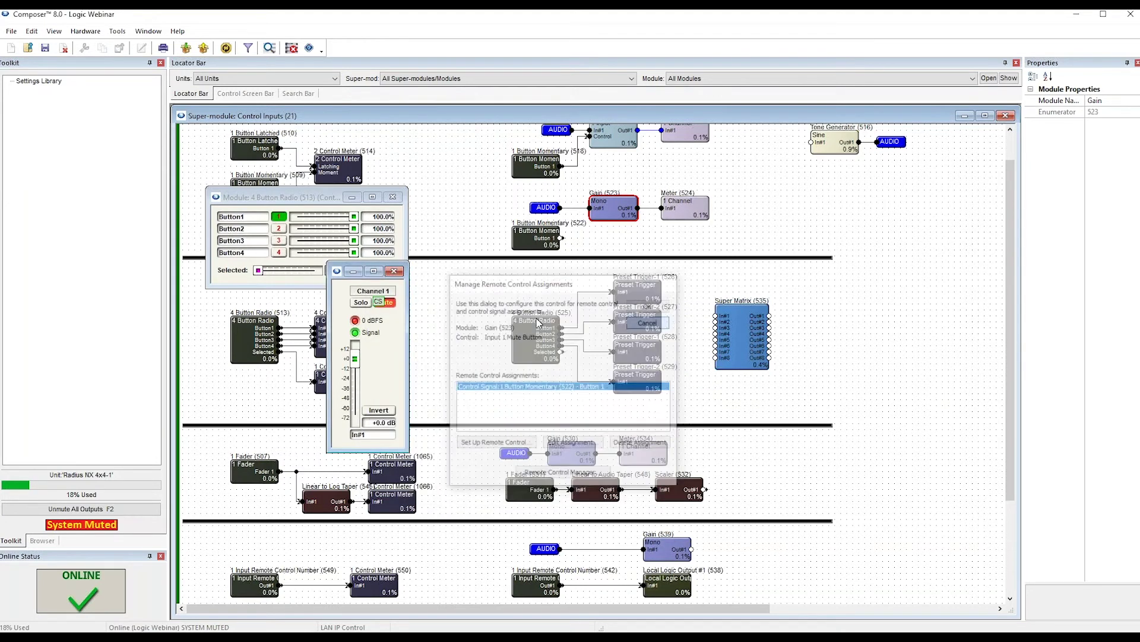
right_click(391, 308)
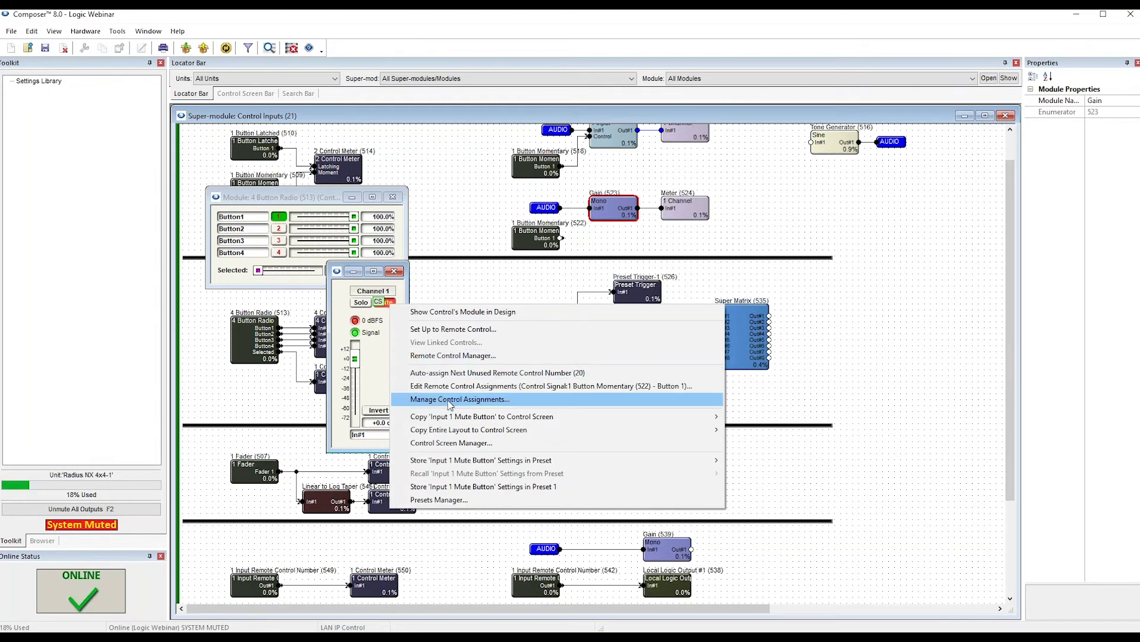
click(447, 399)
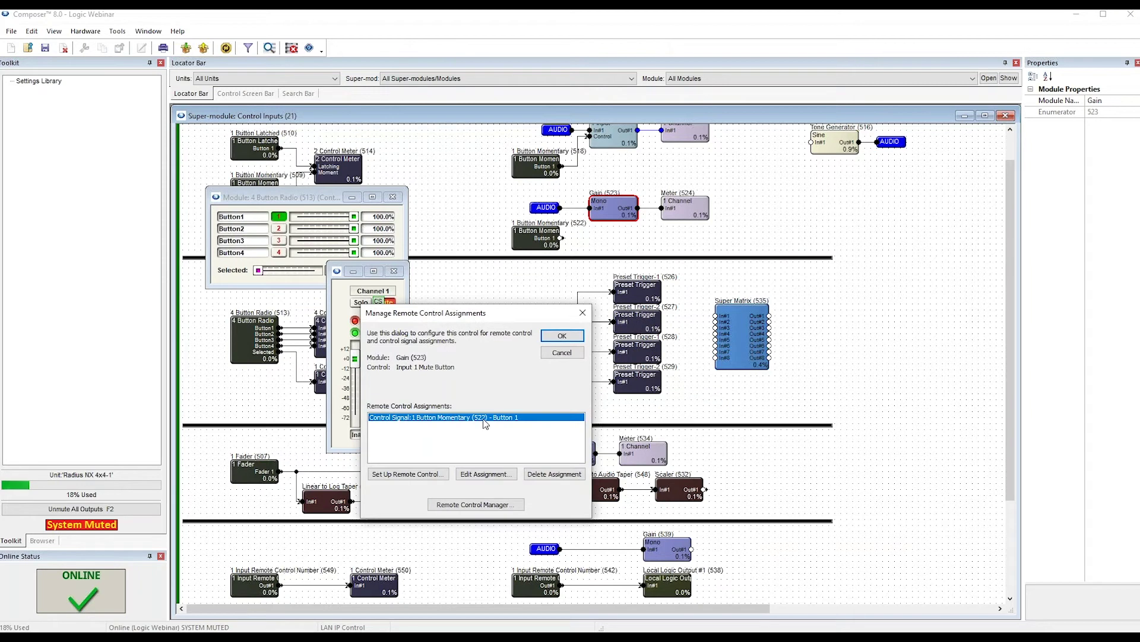
click(562, 335)
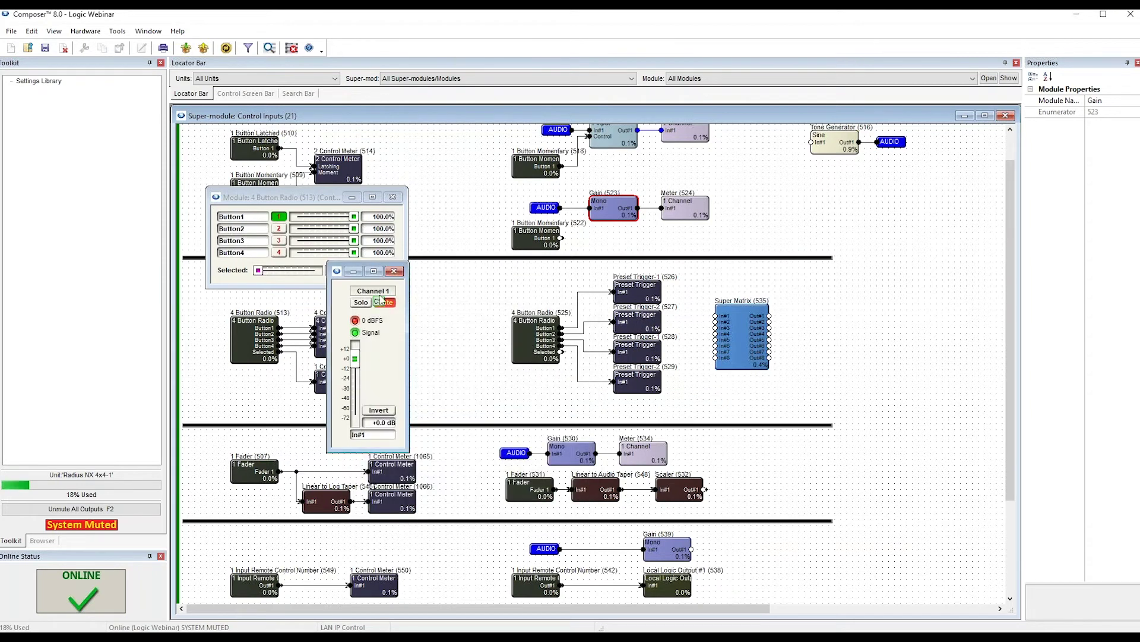
Examine the control signal assignments in the Remote Control Manager, select the Input 1 Mute Button entry, and close the manager.
click(118, 31)
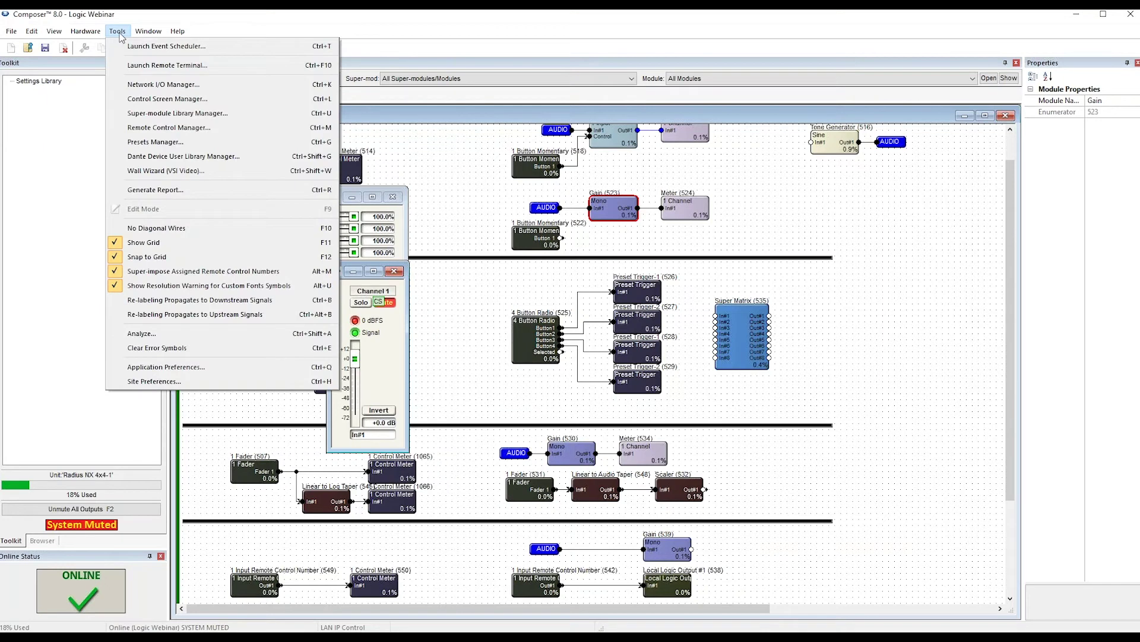
click(162, 132)
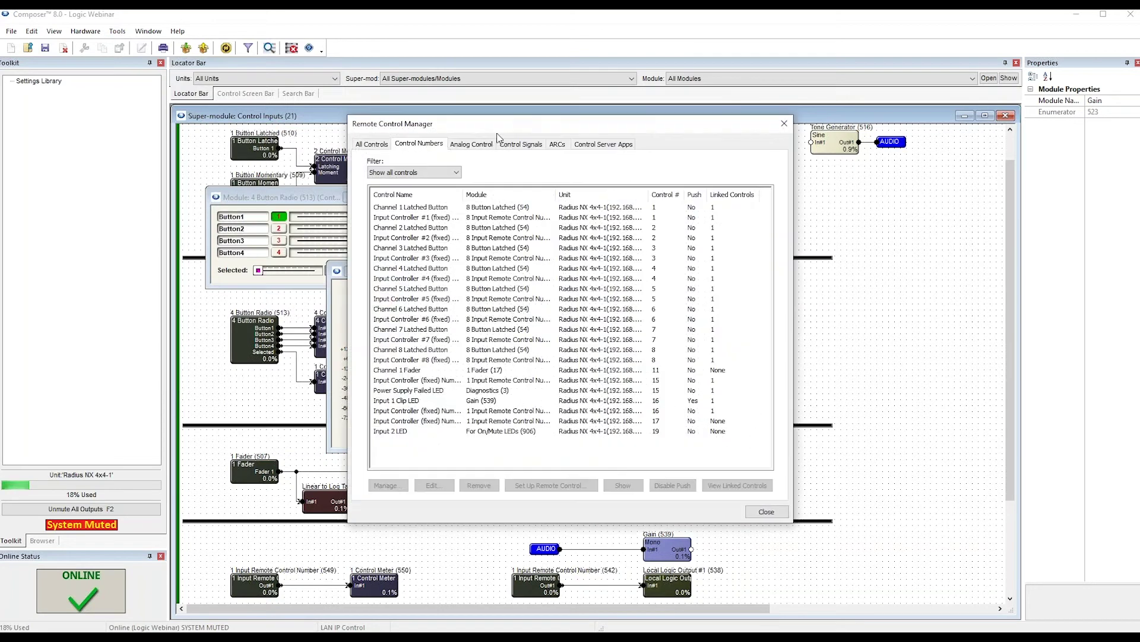
drag(655, 133, 628, 133)
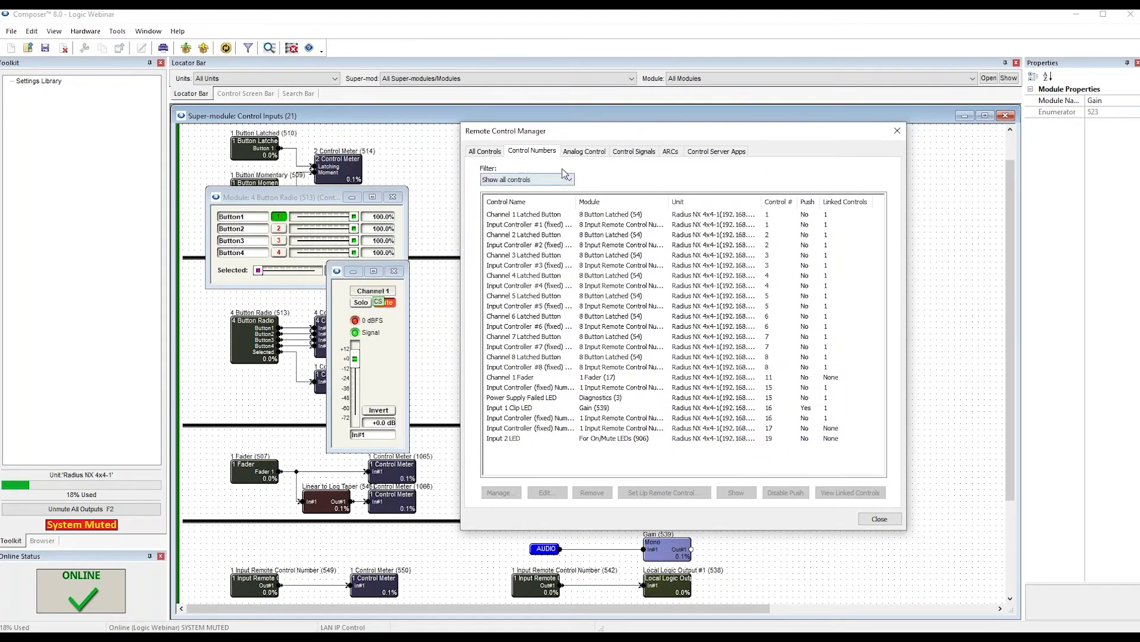
click(644, 158)
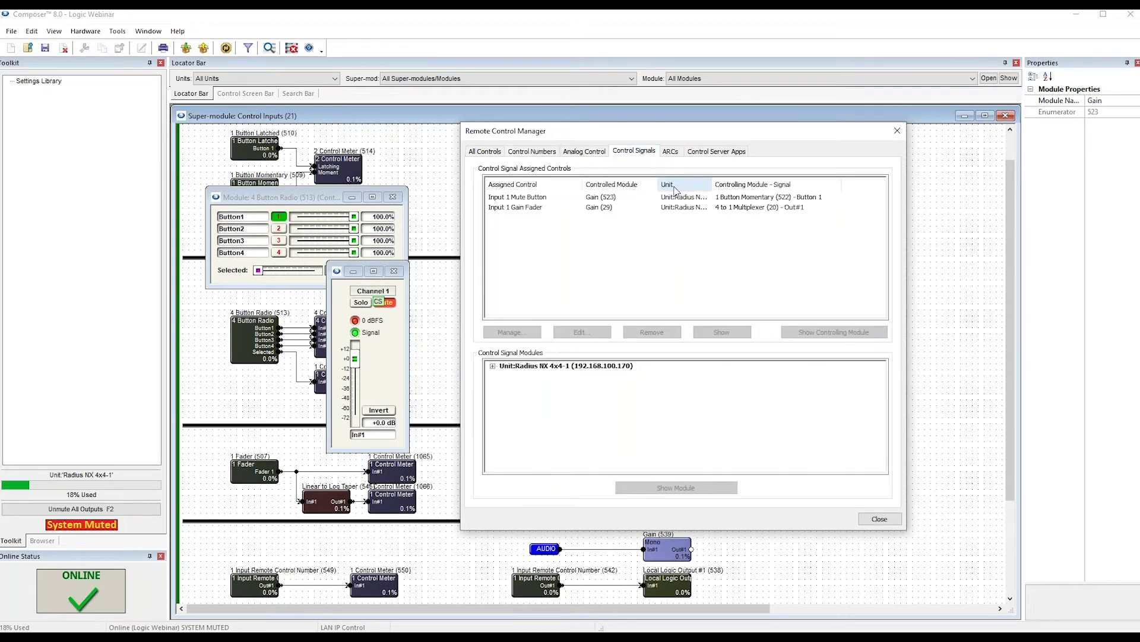
drag(652, 134, 678, 235)
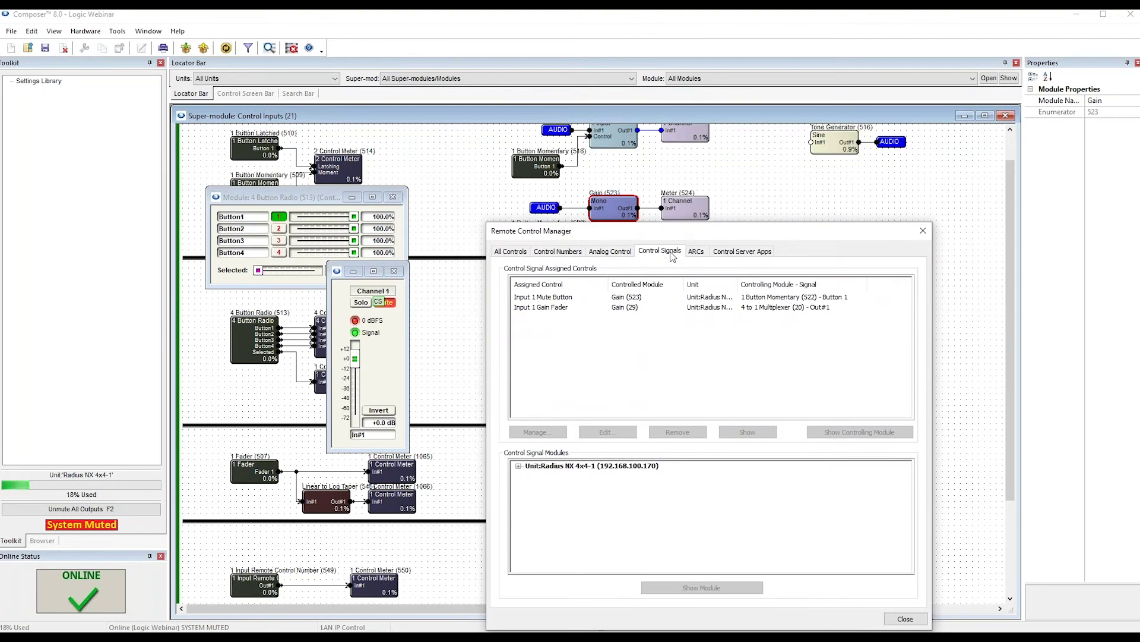
click(633, 300)
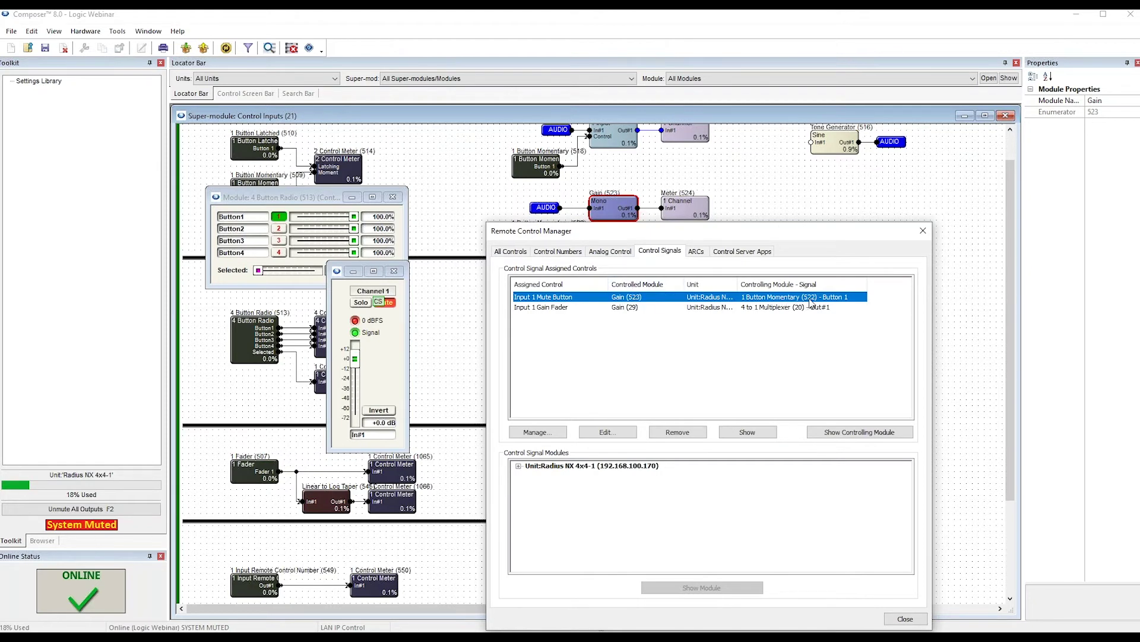
drag(676, 239, 606, 177)
click(836, 179)
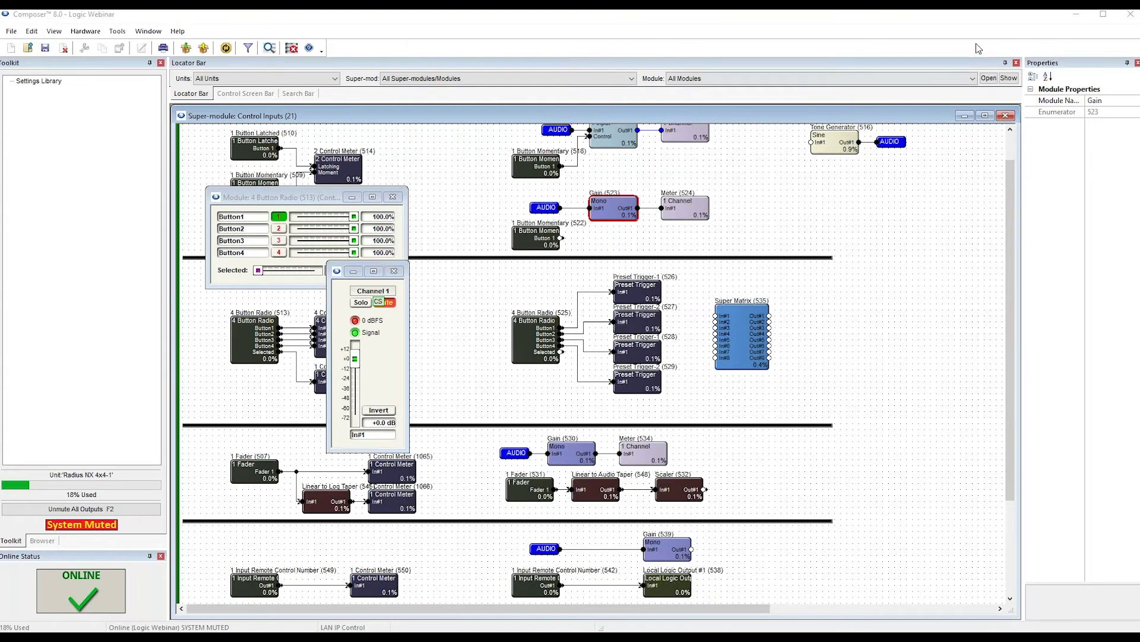
Close the Gain (523) window and reopen 4 Control Meter (536), placing it beside the 4 Button Radio window.
click(394, 271)
double_click(334, 330)
drag(400, 285, 466, 244)
Cycle the 4 Button Radio through Button2, Button3 and Button4 and back to Button1 while watching the four meters.
click(280, 230)
click(281, 241)
click(279, 252)
click(280, 217)
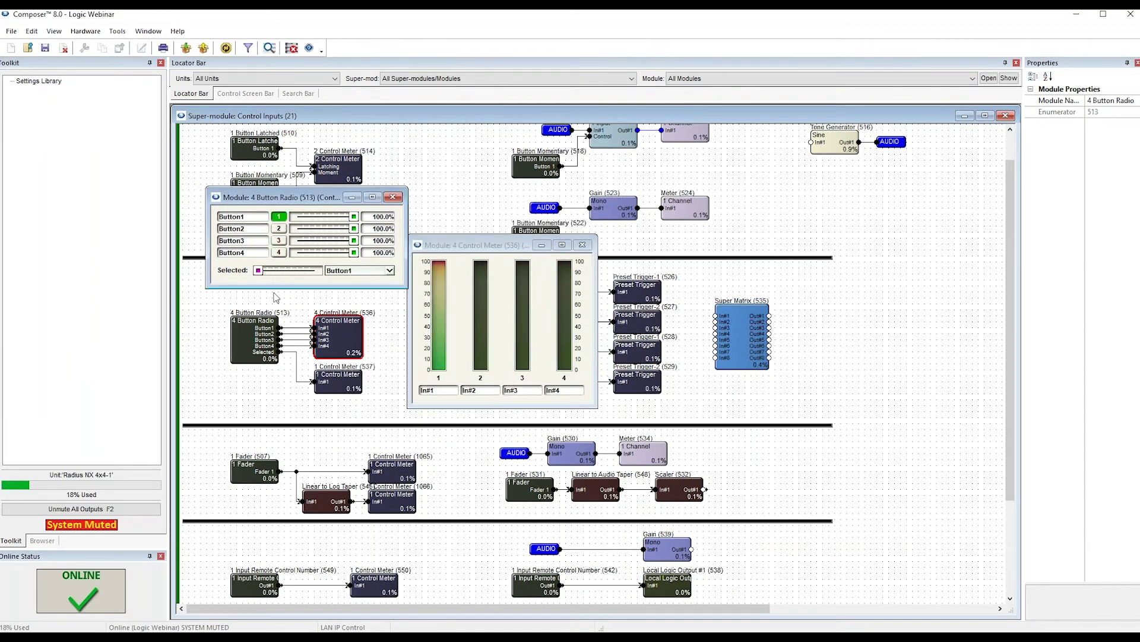
Select the wire from the radio module's Selected output, then replace the 4 Control Meter window with 1 Control Meter (537).
click(287, 352)
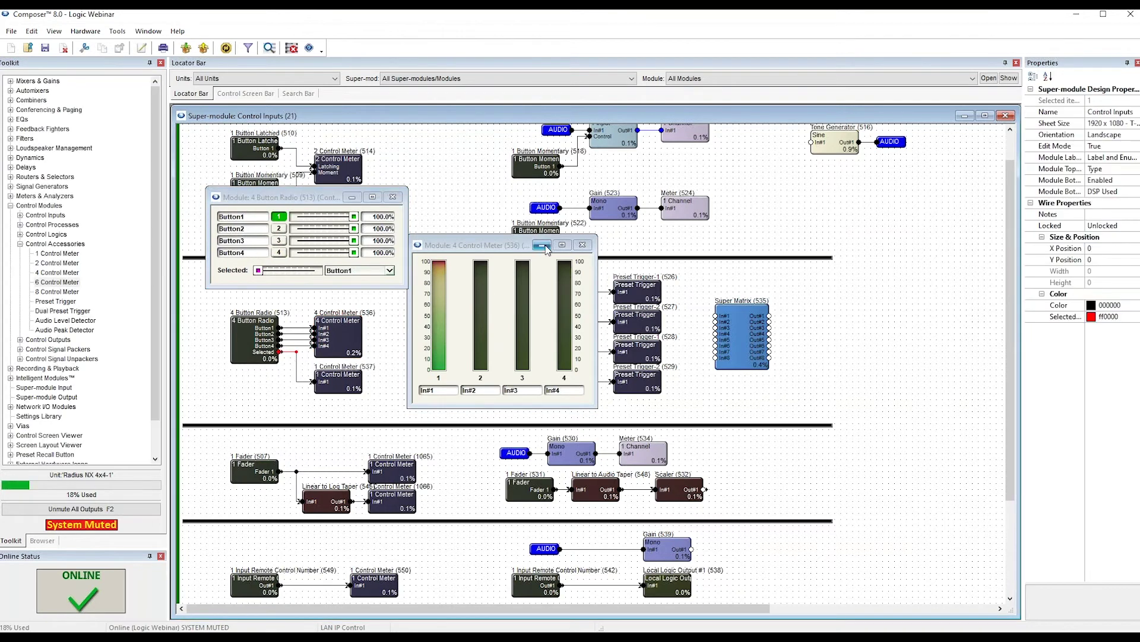
click(582, 245)
double_click(344, 377)
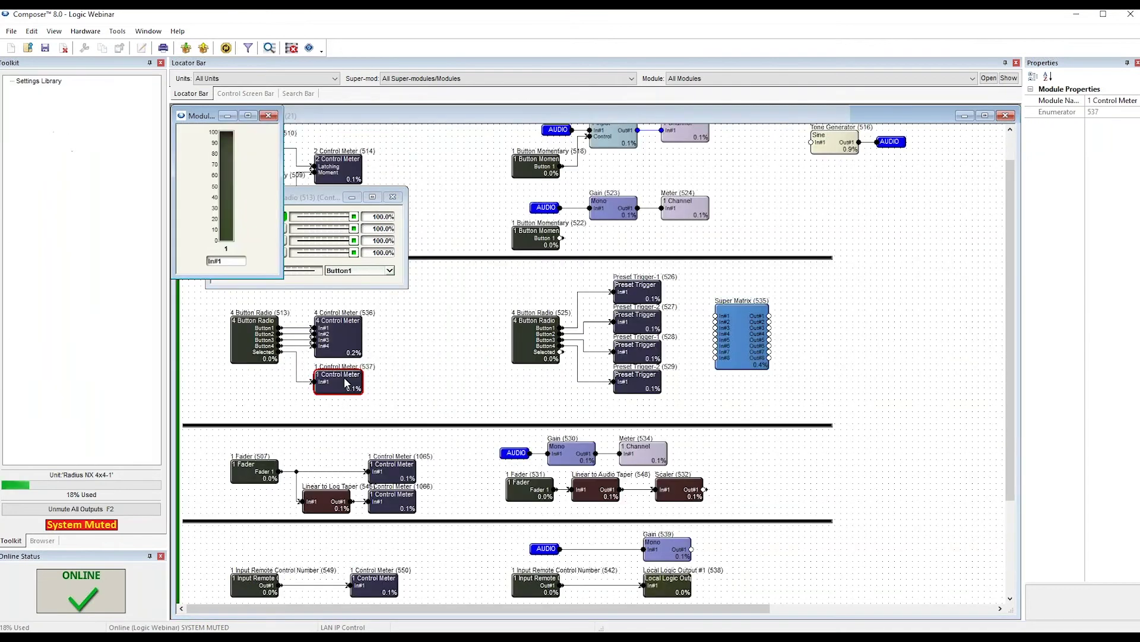
Arrange the 4 Button Radio and 1 Control Meter windows side by side above their modules, reselecting the Selected output wire.
drag(314, 195, 499, 310)
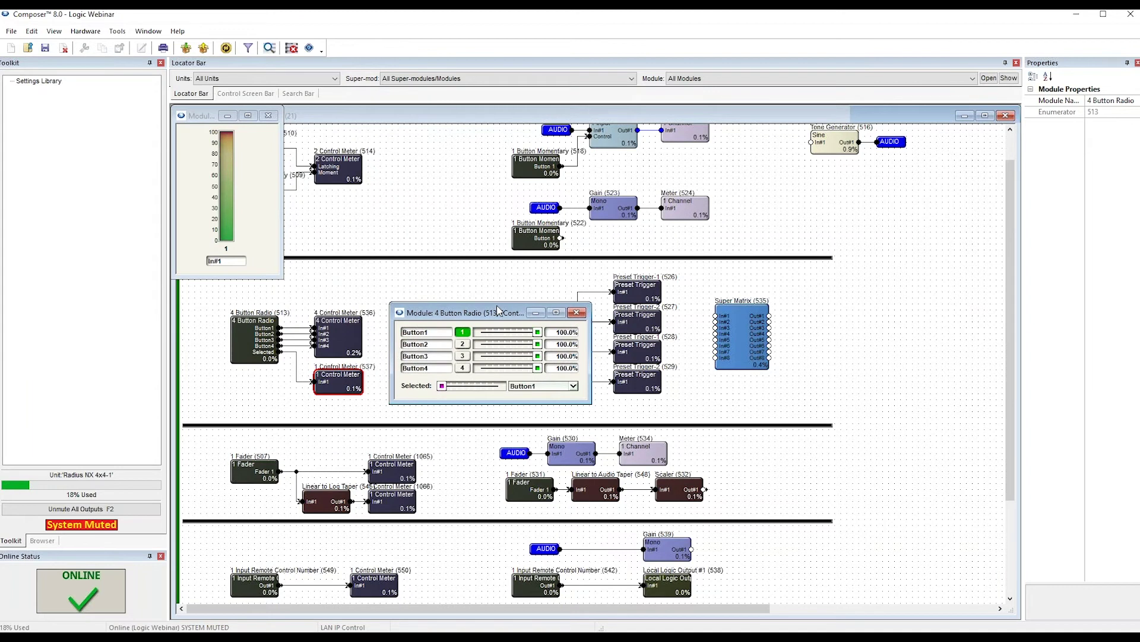
drag(498, 309, 492, 310)
click(299, 369)
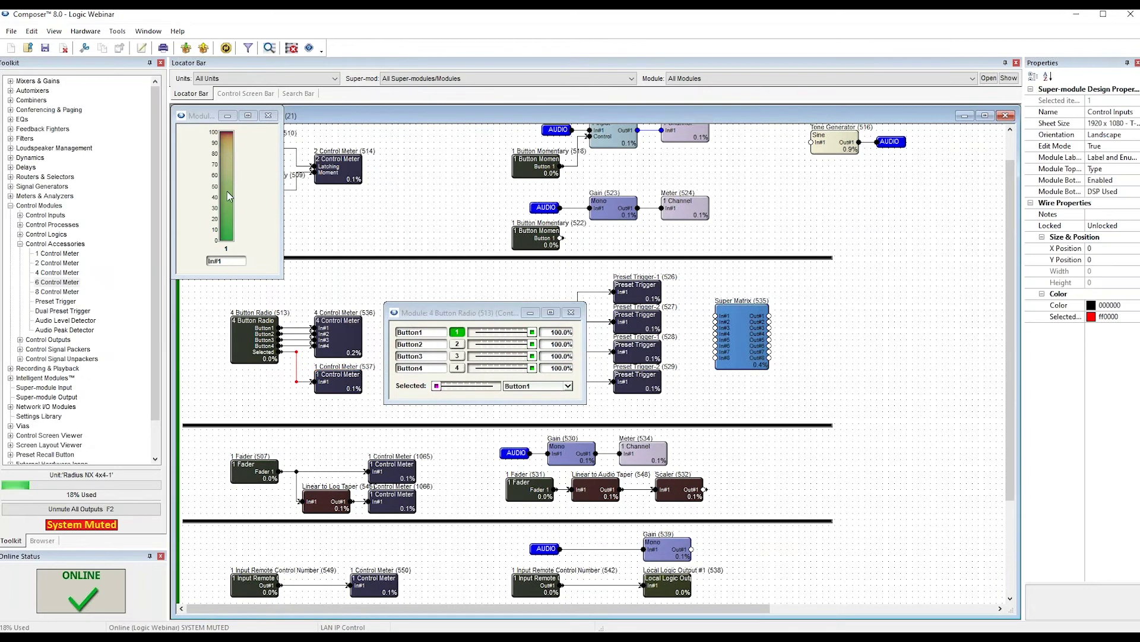
drag(214, 258, 454, 273)
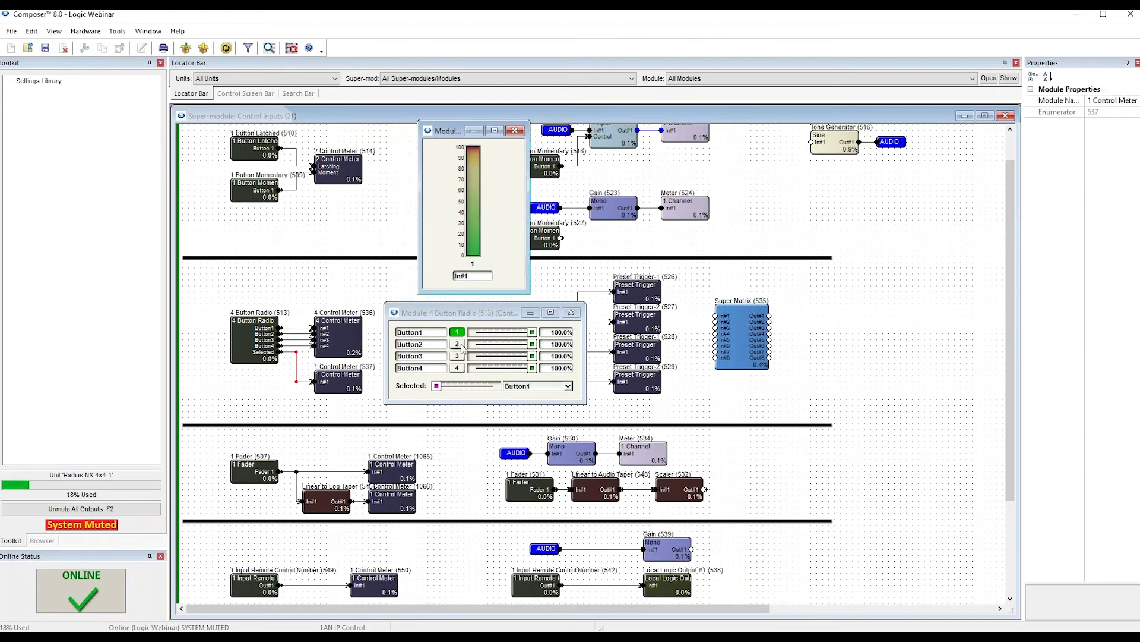
drag(473, 321, 296, 167)
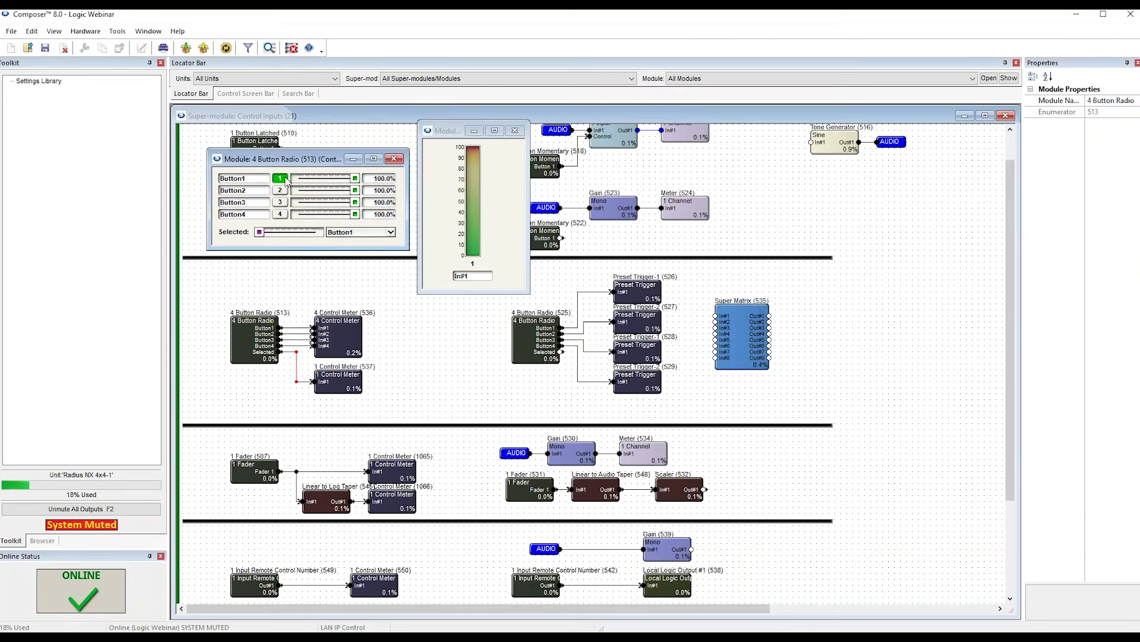
Set the 4 Button Radio's Button1, Button2 and Button3 levels to 0%, 32% and 73%, cycling the selection through Button2, Button3 and Button4.
drag(355, 180, 343, 209)
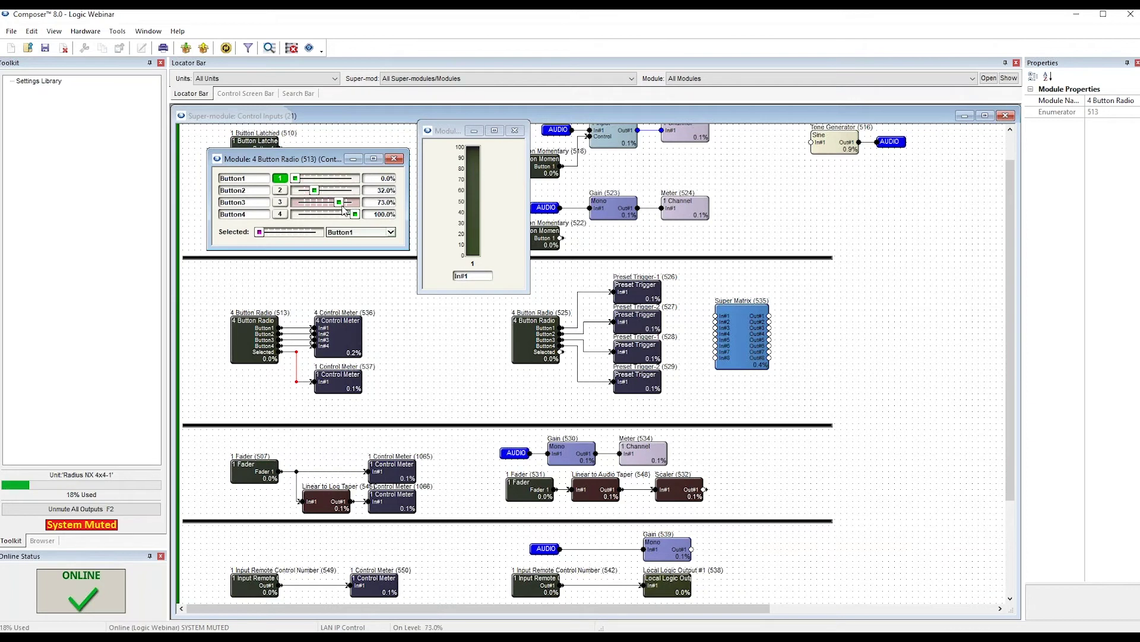
click(279, 191)
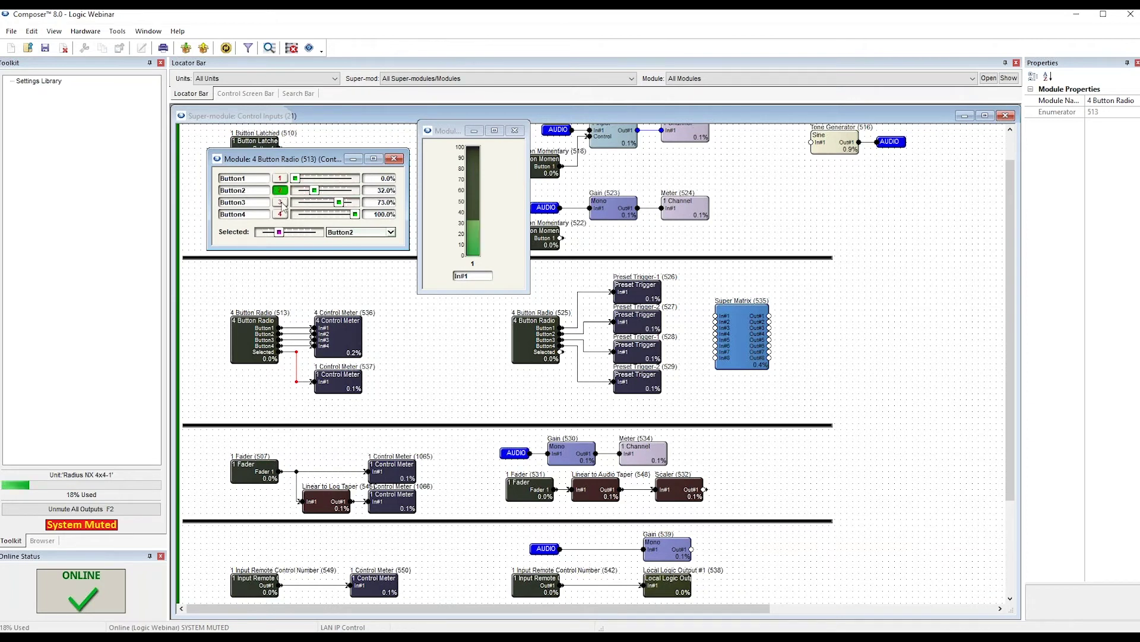
click(280, 202)
click(280, 214)
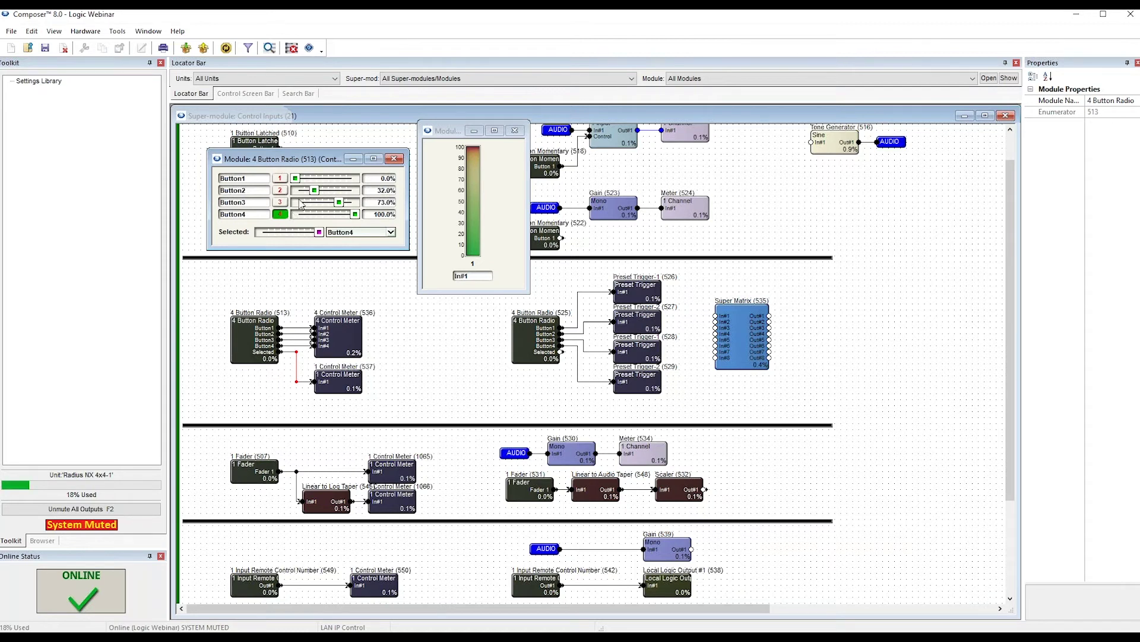
Replace the 4 Button Radio (513) and 1 Control Meter windows with 4 Button Radio (525), placed above its module.
click(394, 159)
click(514, 130)
click(450, 361)
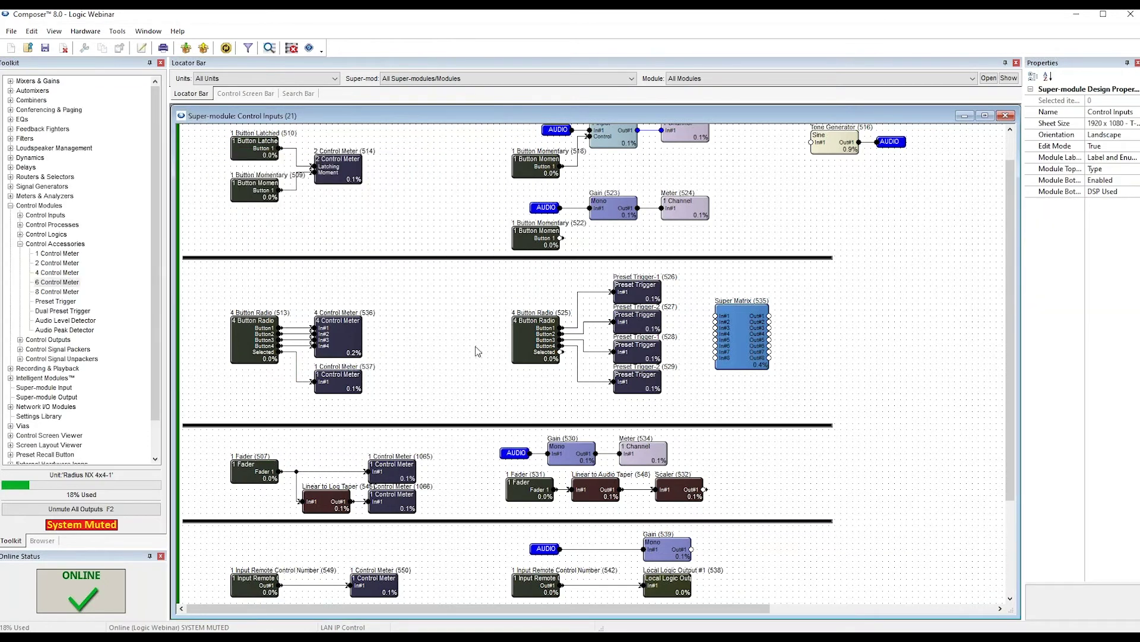
double_click(530, 344)
drag(271, 132, 433, 202)
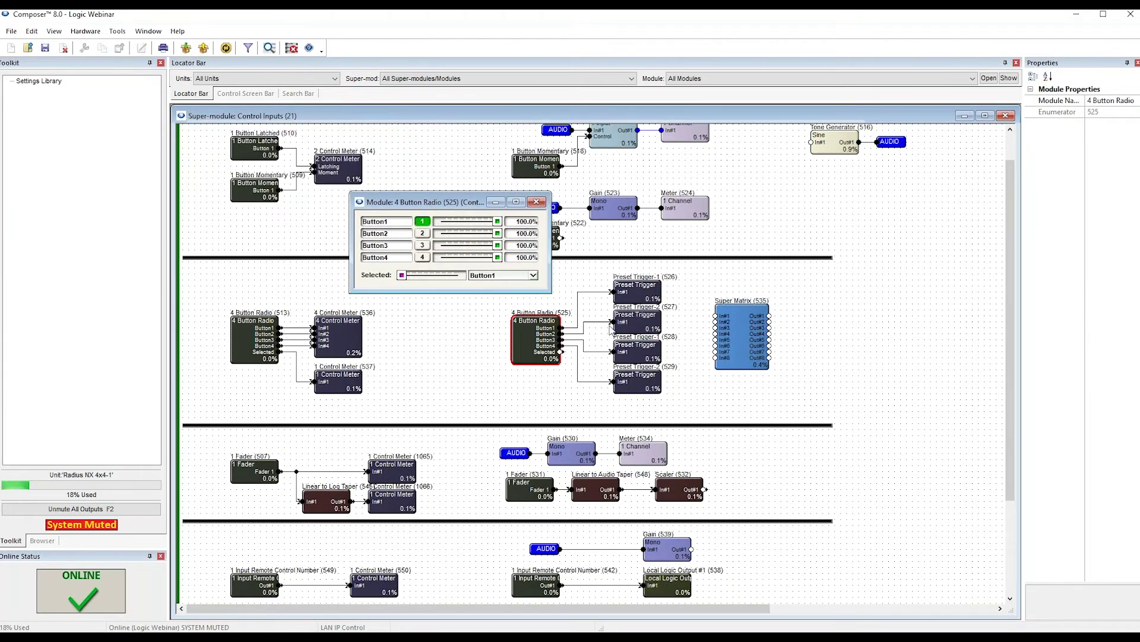
Open Preset Trigger-1 (526) and Preset Trigger-2 (527), stacking their windows beside the 4 Button Radio window.
double_click(633, 289)
drag(295, 153, 656, 136)
double_click(643, 328)
drag(294, 158, 636, 236)
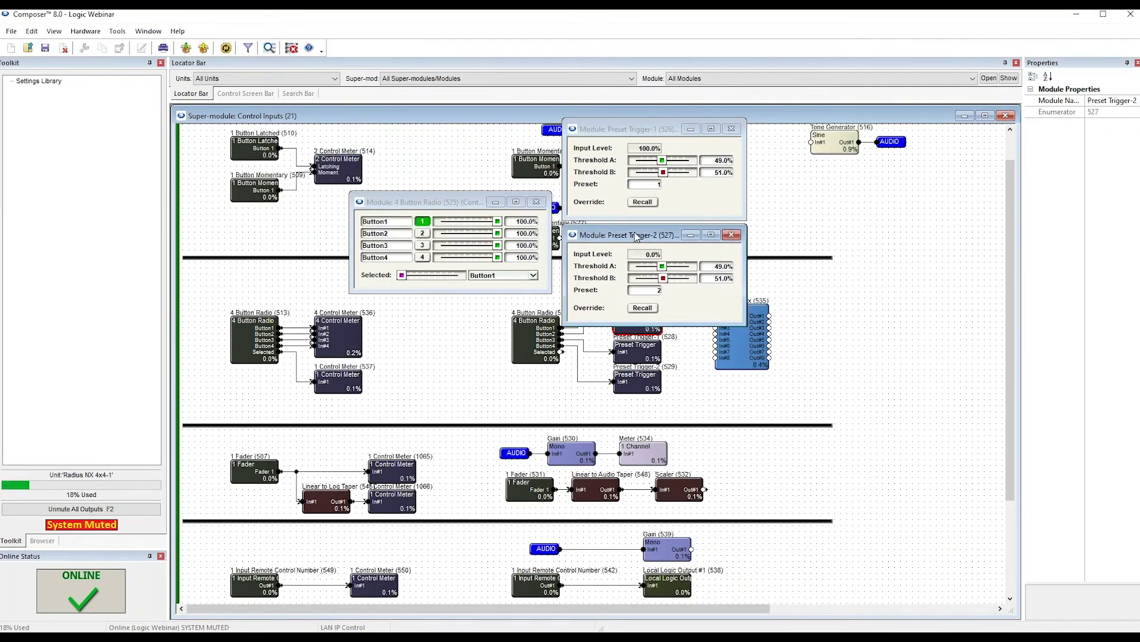
Locate the Preset Trigger and Dual Preset Trigger modules among the Control Accessories in the Toolkit.
click(407, 336)
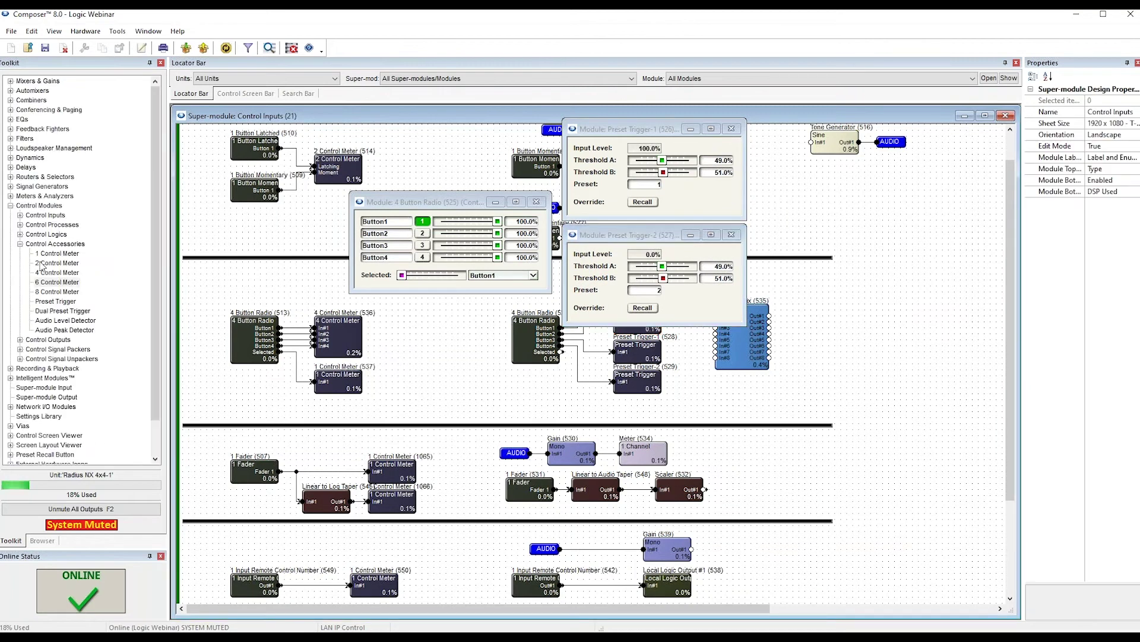
click(48, 244)
click(58, 322)
click(62, 302)
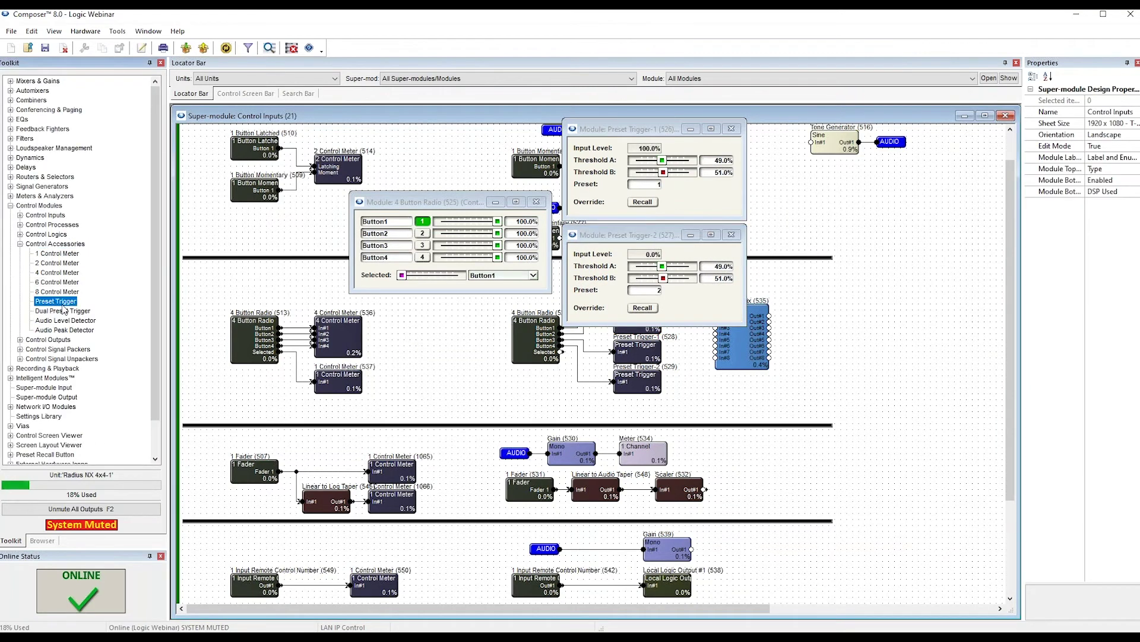
click(64, 312)
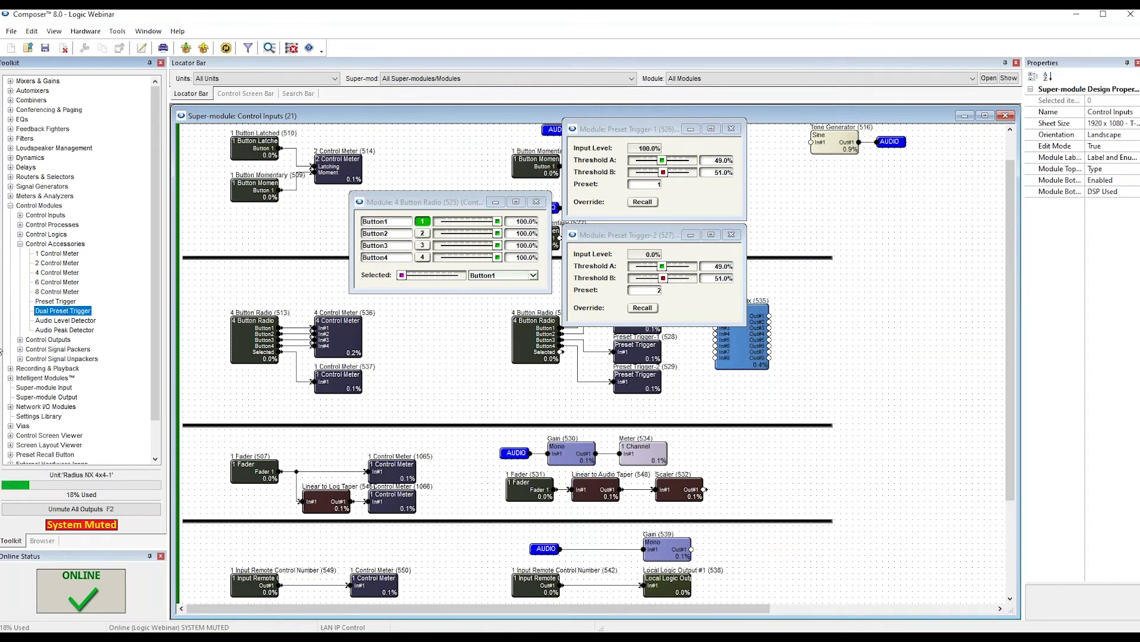
Review Preset #1 through Preset #4 in the Presets Manager, then close it.
mouse_move(635, 350)
click(646, 188)
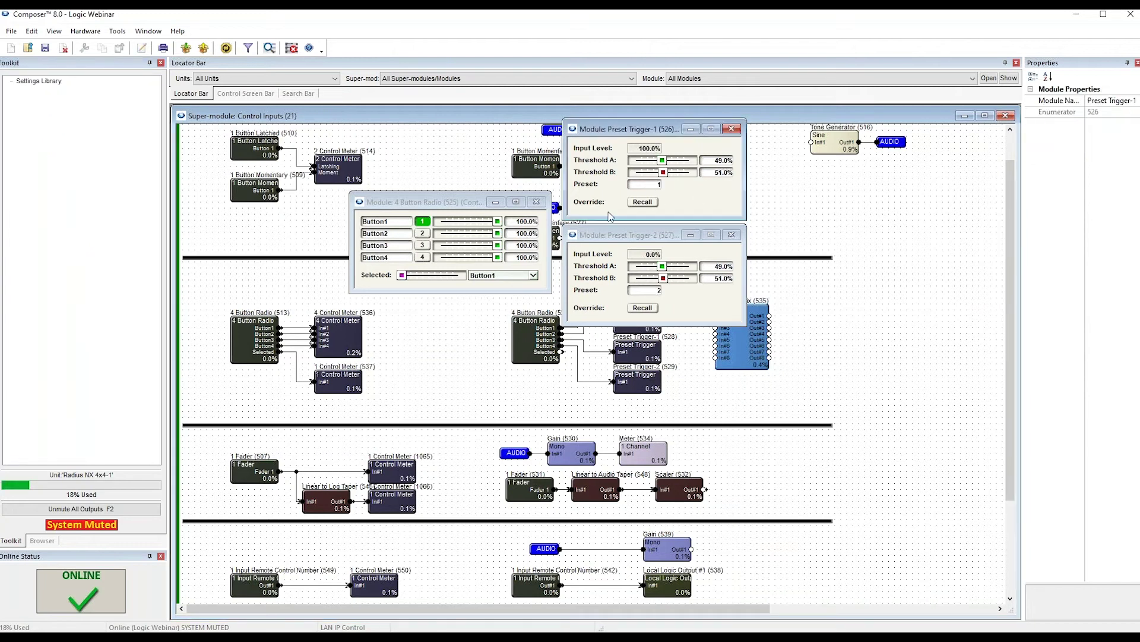
click(118, 33)
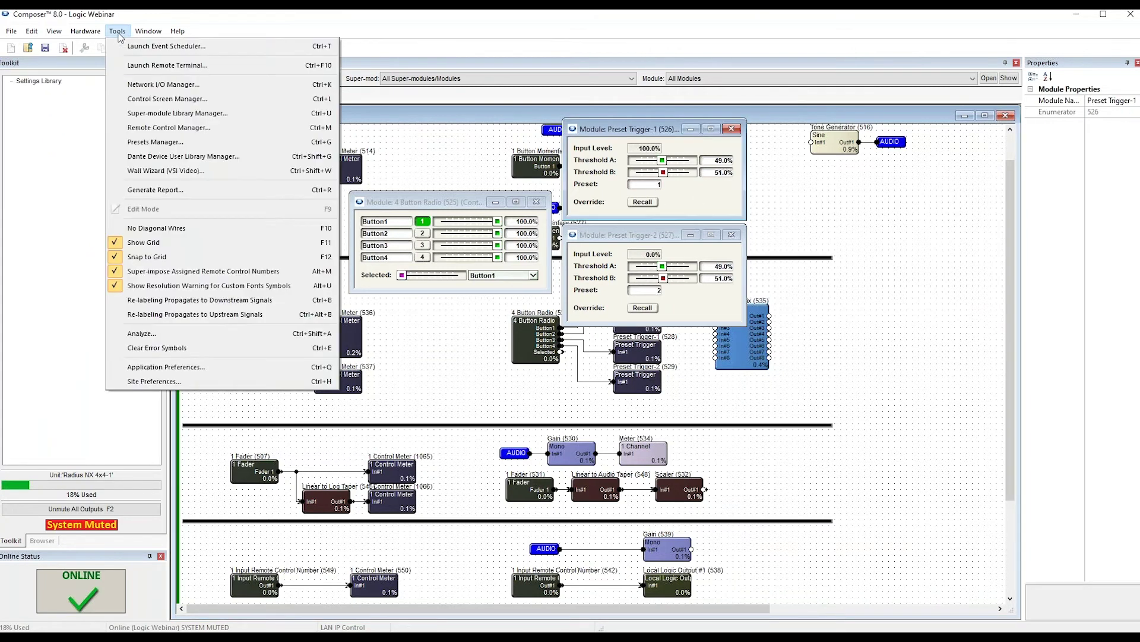
click(156, 142)
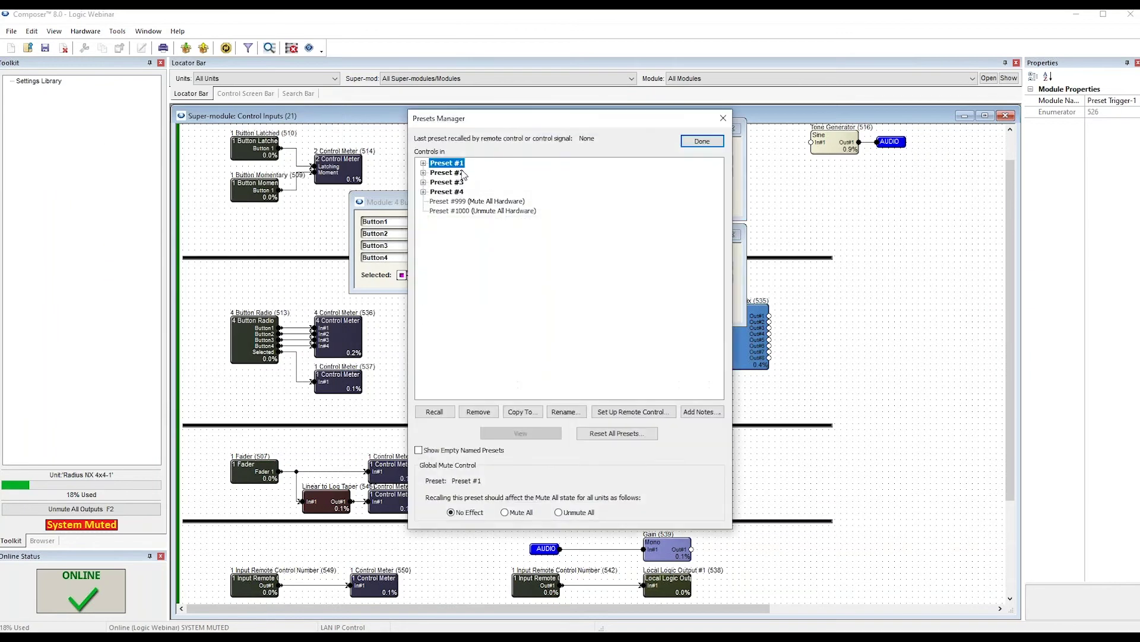
click(455, 173)
click(452, 182)
click(454, 192)
click(454, 183)
click(453, 173)
click(451, 163)
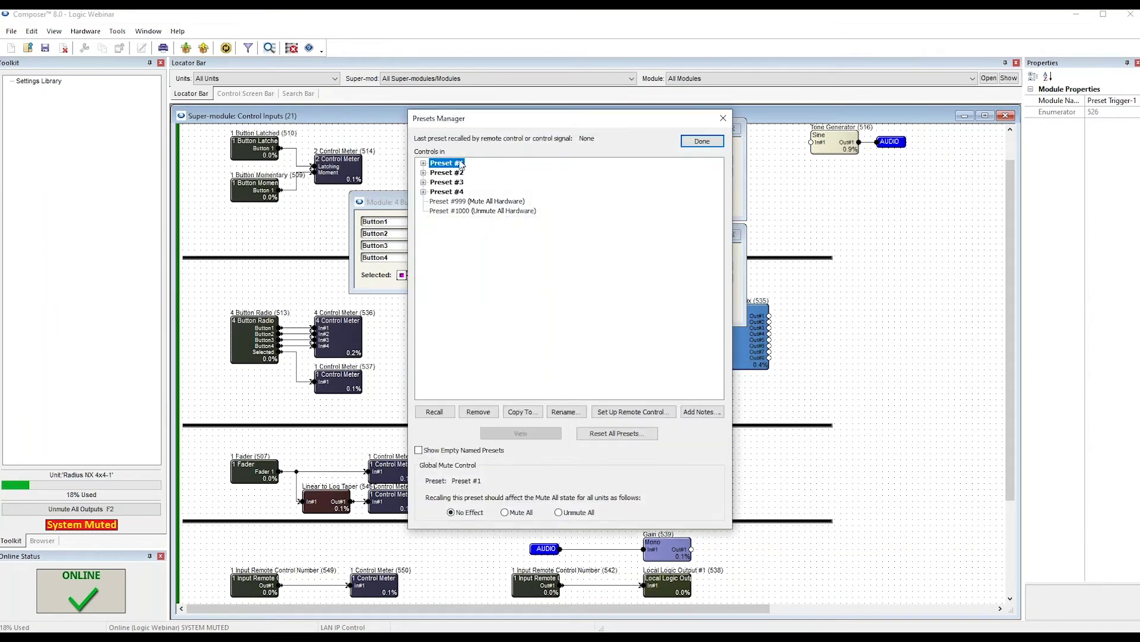
click(702, 141)
Open the Super Matrix (535) crosspoints view and place it below the preset trigger windows.
double_click(751, 344)
drag(412, 178, 841, 404)
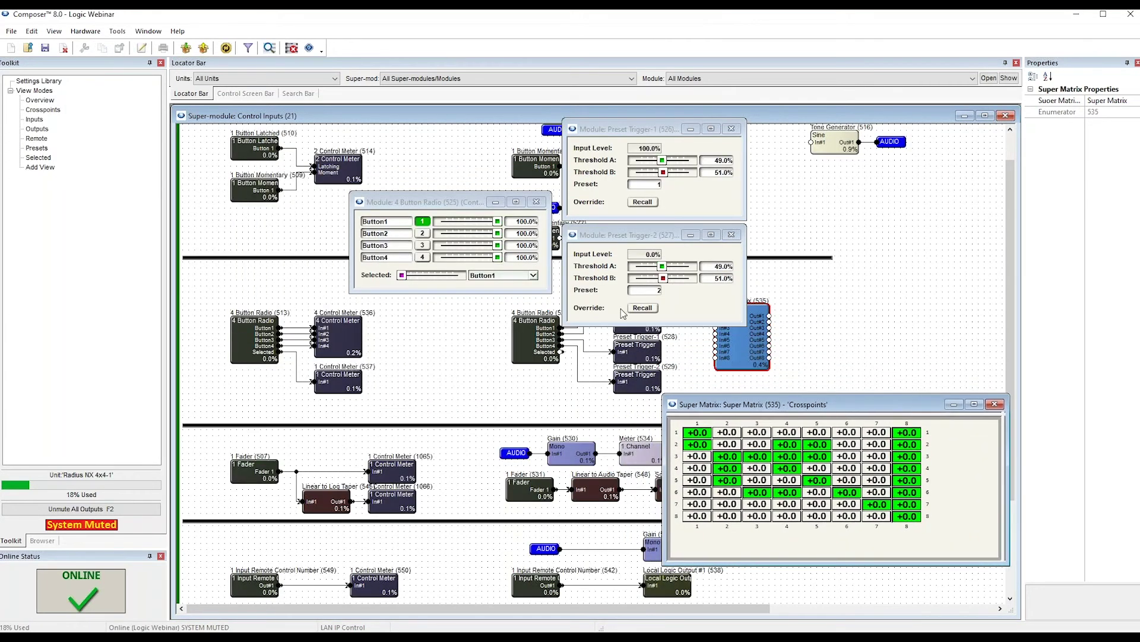
drag(640, 236, 636, 234)
Try 45 as the preset number of Preset Trigger-1, then set it back to 1.
click(682, 207)
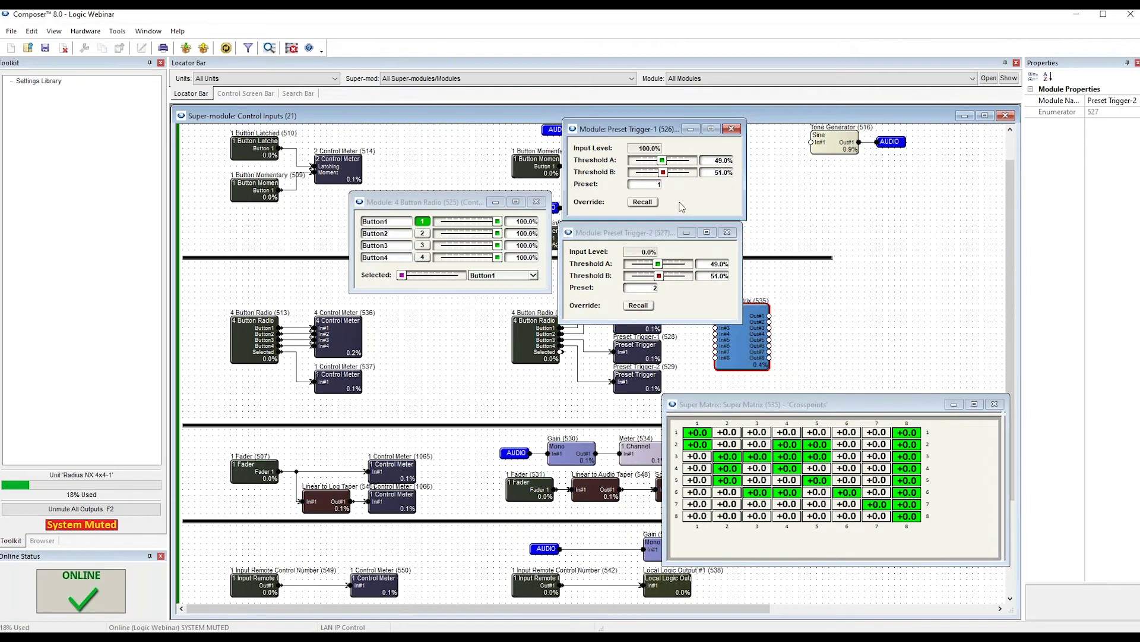
click(643, 185)
text(45)
key(BackSpace)
key(BackSpace)
text(1)
key(Return)
Select Button1 in the 4 Button Radio, then reposition the Preset Trigger-2 window directly below Preset Trigger-1.
click(423, 222)
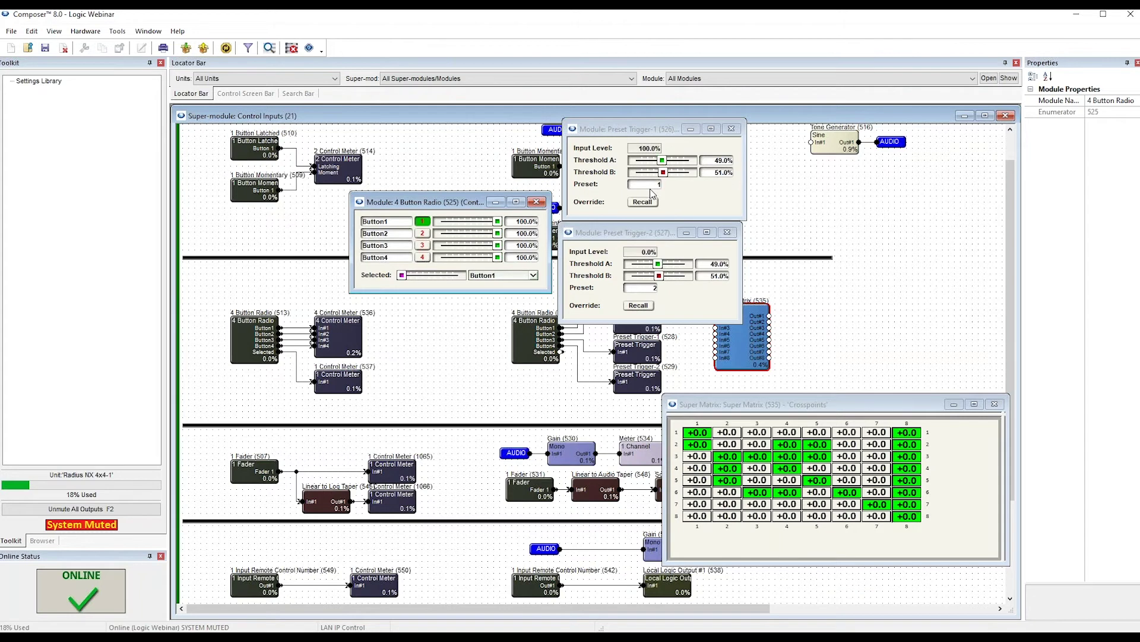
click(683, 232)
drag(683, 232, 669, 187)
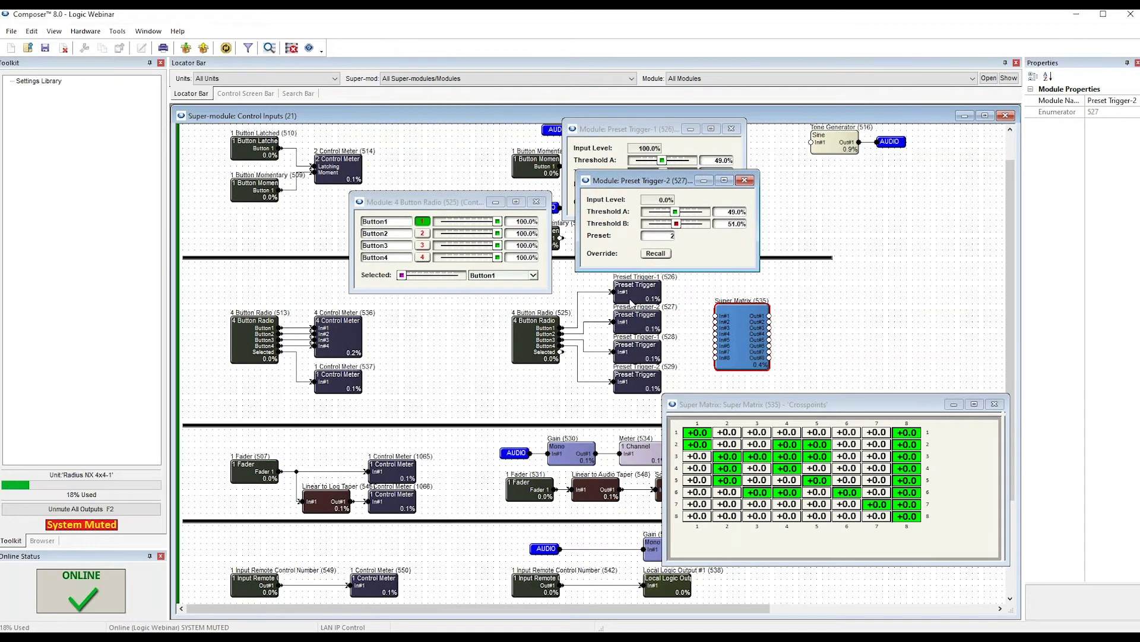
drag(629, 193, 625, 247)
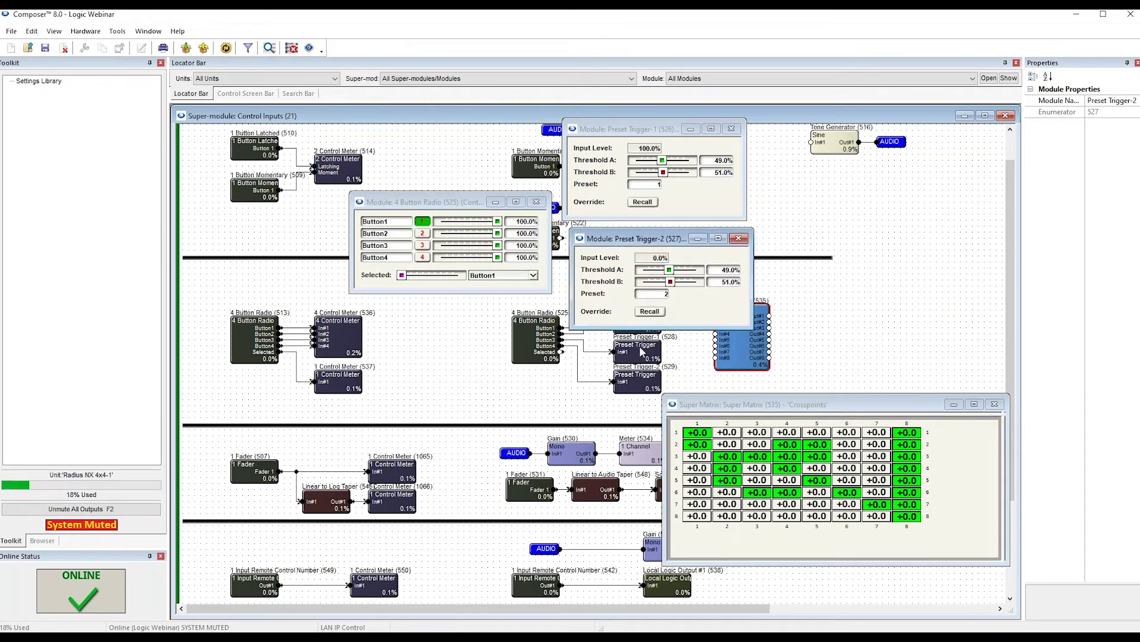
Recall presets by selecting Button2, Button1, Button3, Button4 and Button1 again while watching the Super Matrix crosspoints.
click(422, 234)
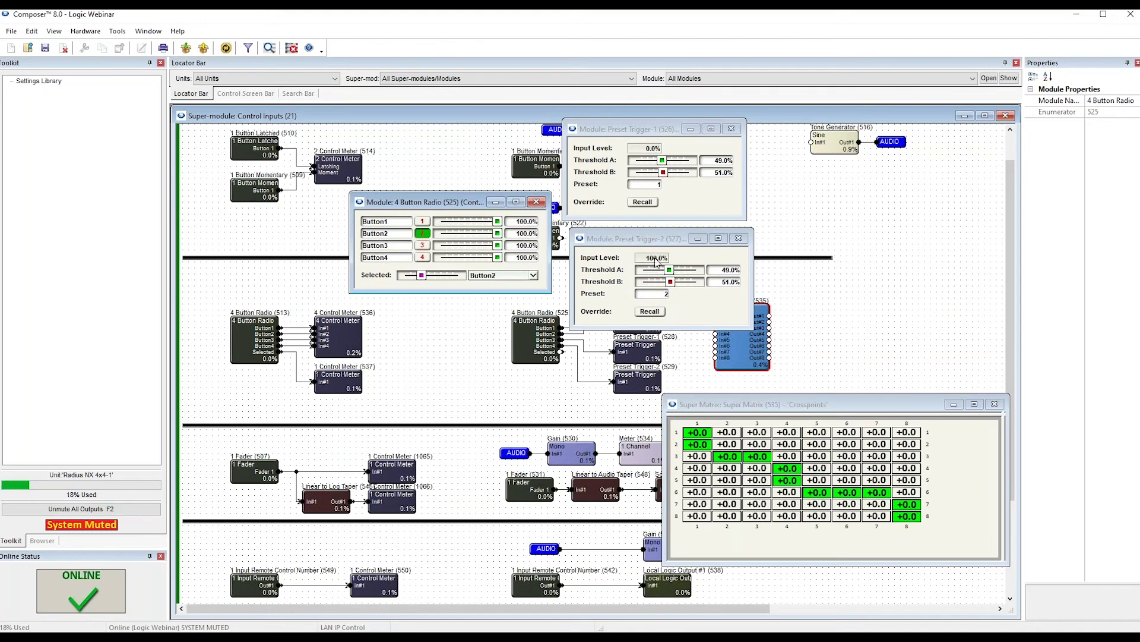
click(423, 221)
click(423, 246)
click(422, 257)
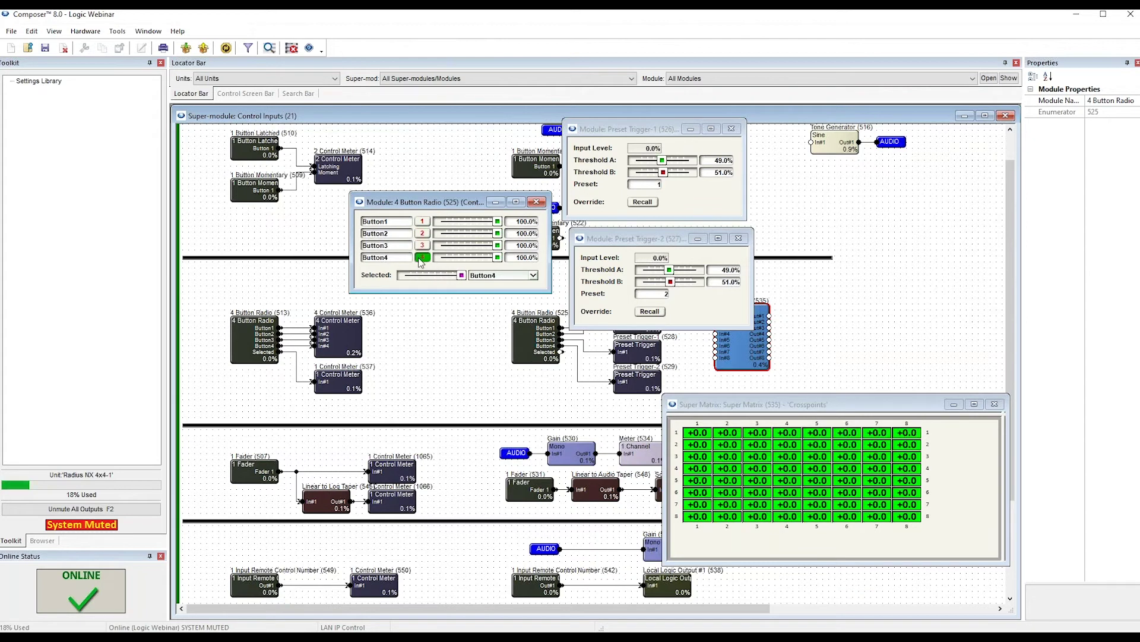
click(422, 221)
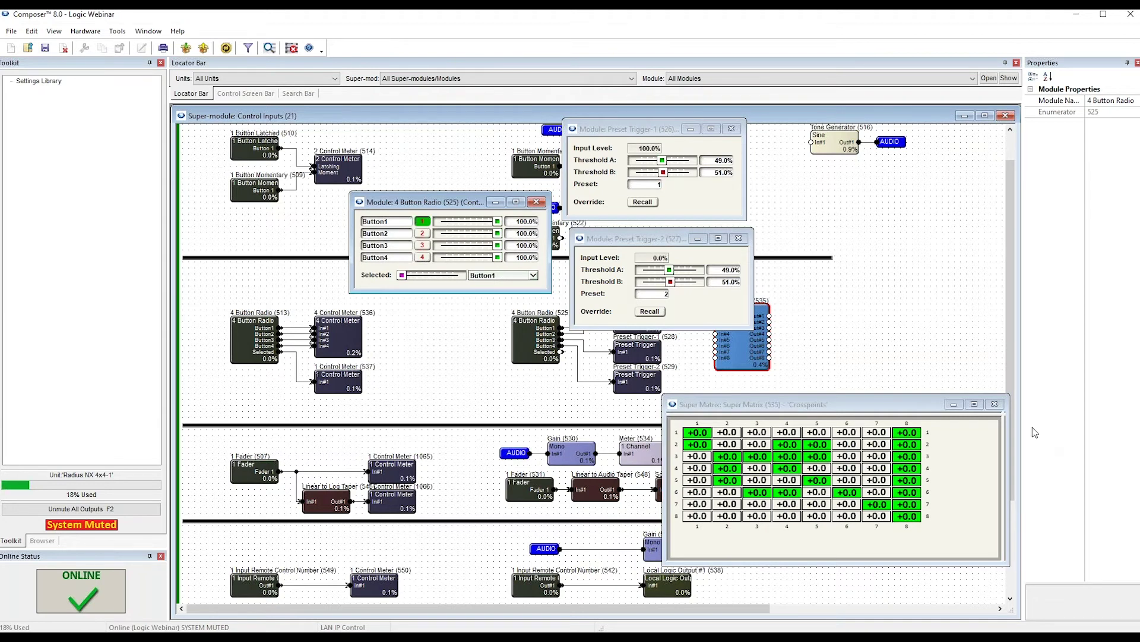
Close the Super Matrix, 4 Button Radio (525), Preset Trigger-1 and Preset Trigger-2 windows.
click(994, 404)
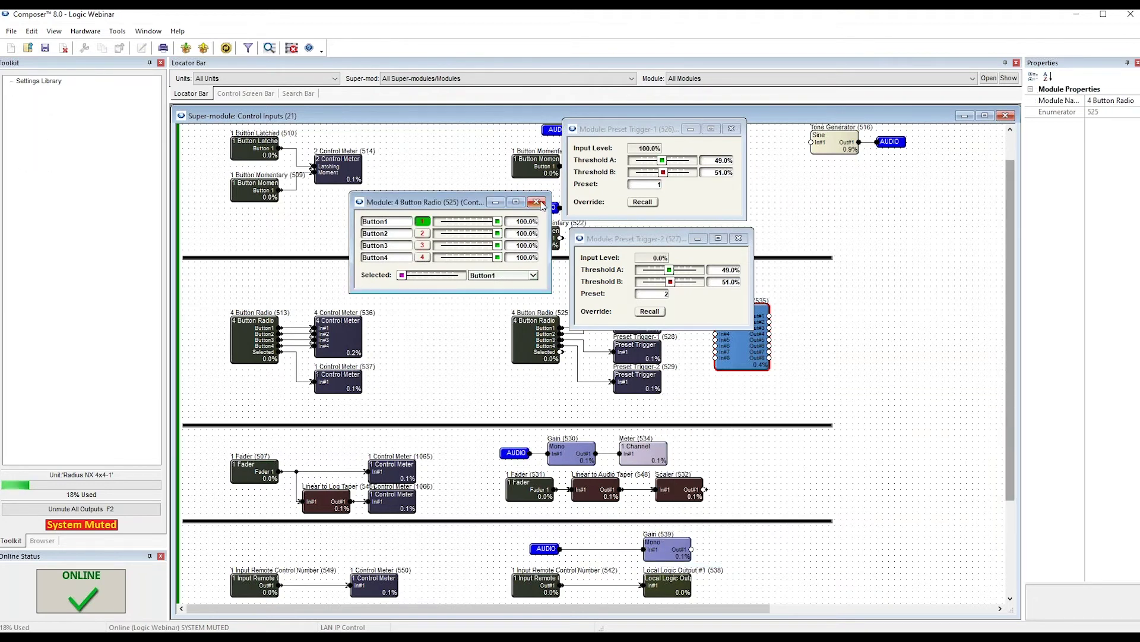
click(537, 202)
click(732, 128)
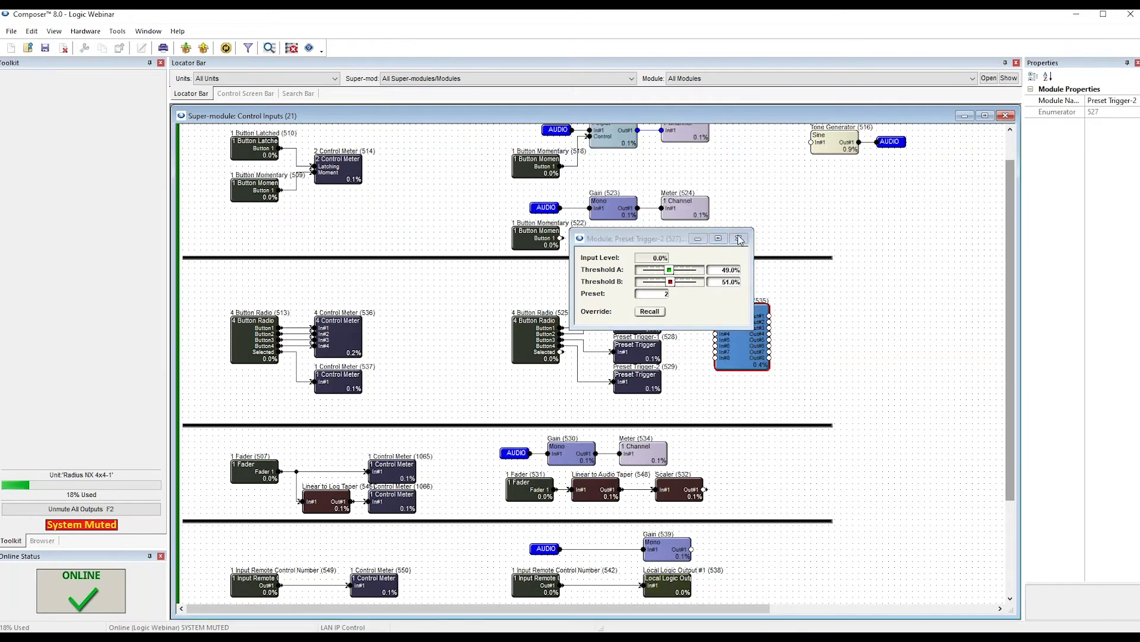
click(738, 238)
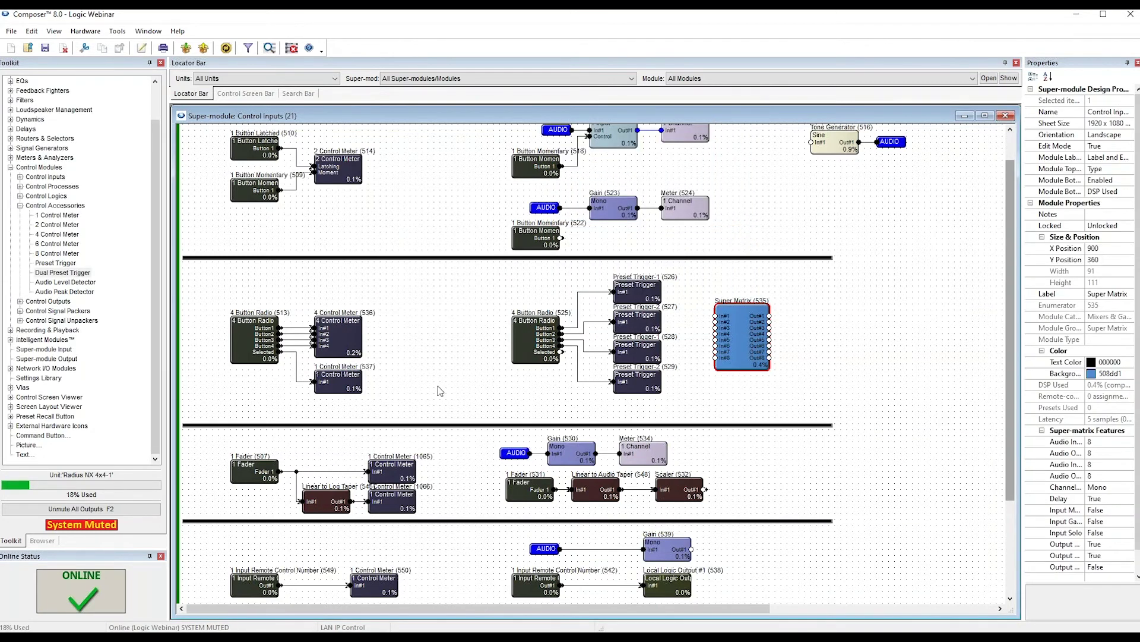
Open the 1 Fader (507) module's window and place it just above the module.
scroll(442, 386, down, 2)
scroll(447, 385, down, 3)
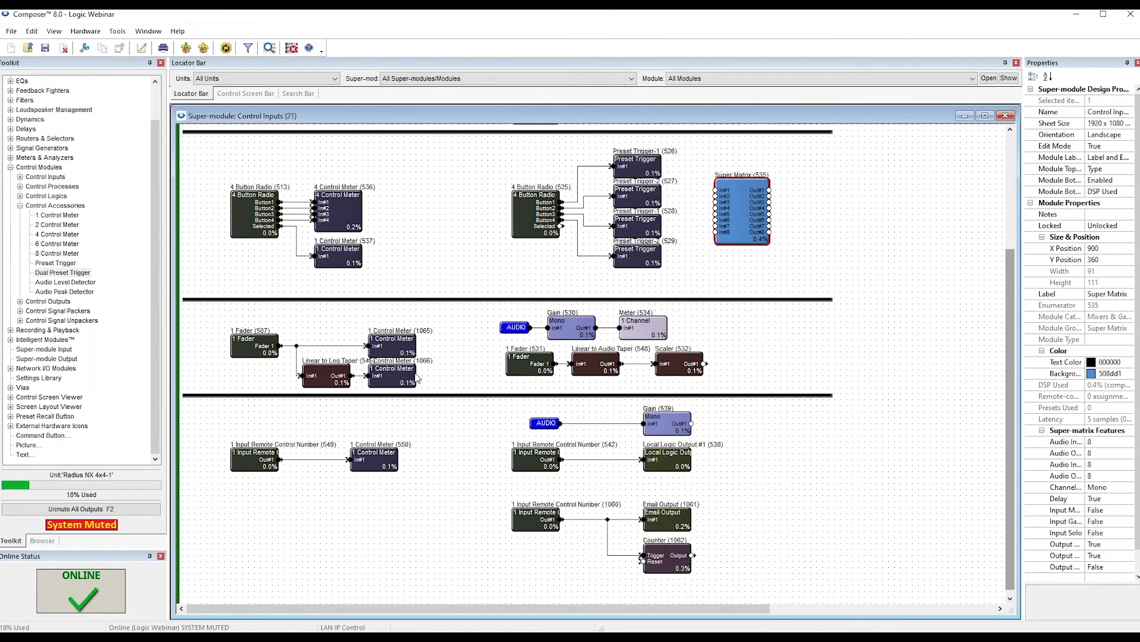
double_click(254, 357)
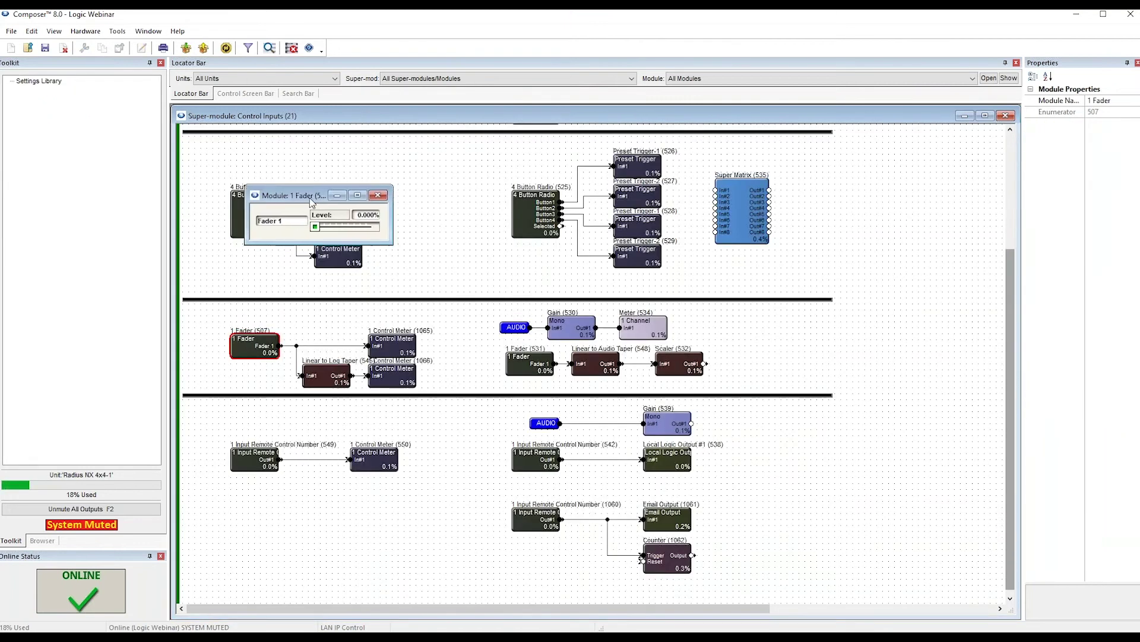
drag(308, 188, 264, 275)
Locate the 1 Fader module among the Control Inputs in the Toolkit.
click(242, 367)
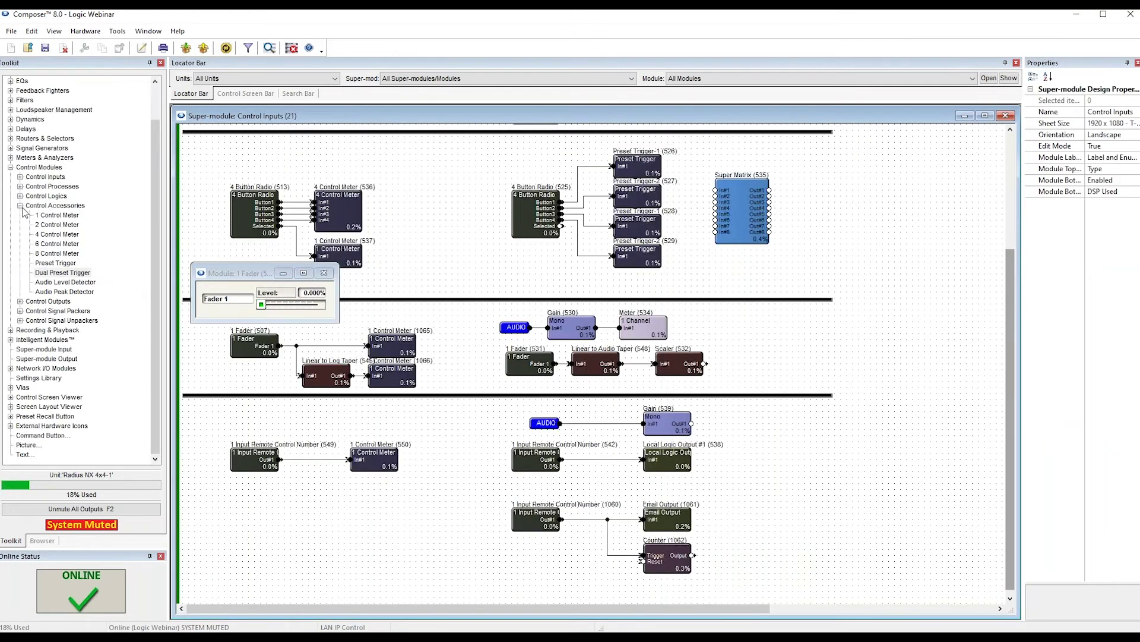
click(21, 215)
click(48, 330)
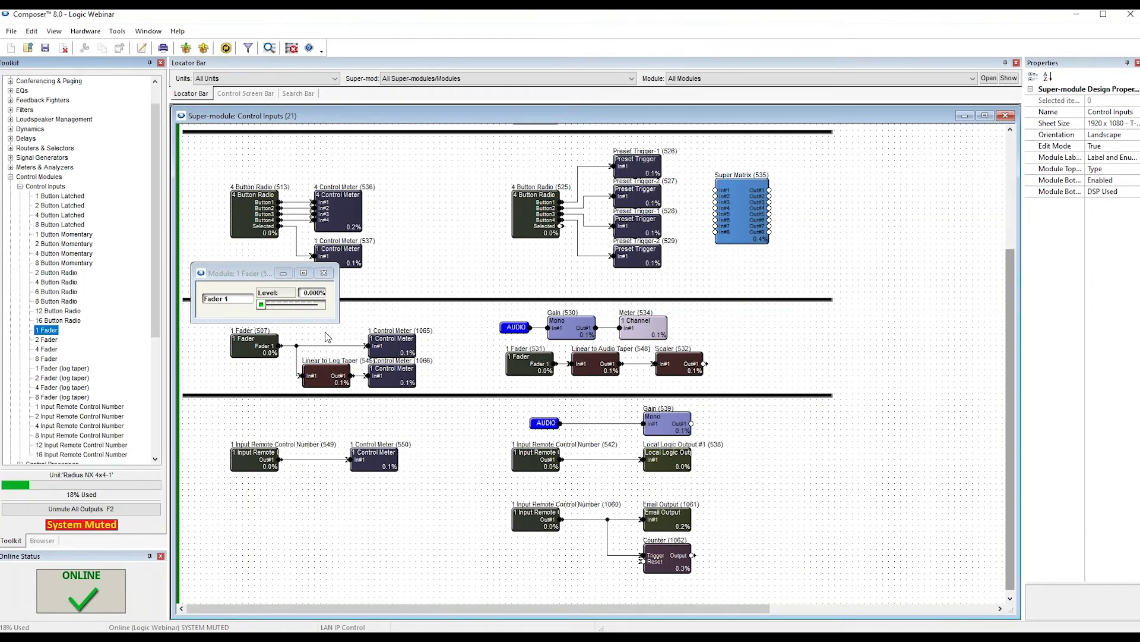
Open 1 Control Meter (1065) beside the fader window and set Fader 1's level to 39%.
double_click(400, 356)
drag(323, 208, 391, 174)
mouse_move(264, 307)
mouse_down()
mouse_move(327, 304)
mouse_move(286, 309)
mouse_up()
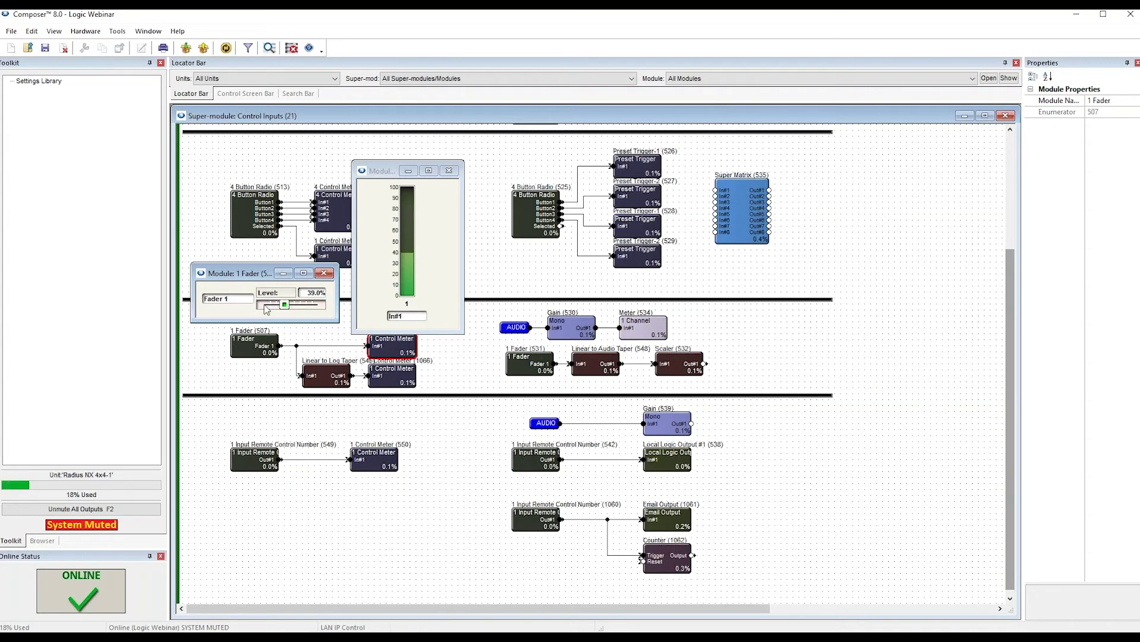
Replace the 1 Control Meter (1065) window with 1 Control Meter (1066), placed clear of the fader and taper modules.
click(450, 171)
double_click(387, 380)
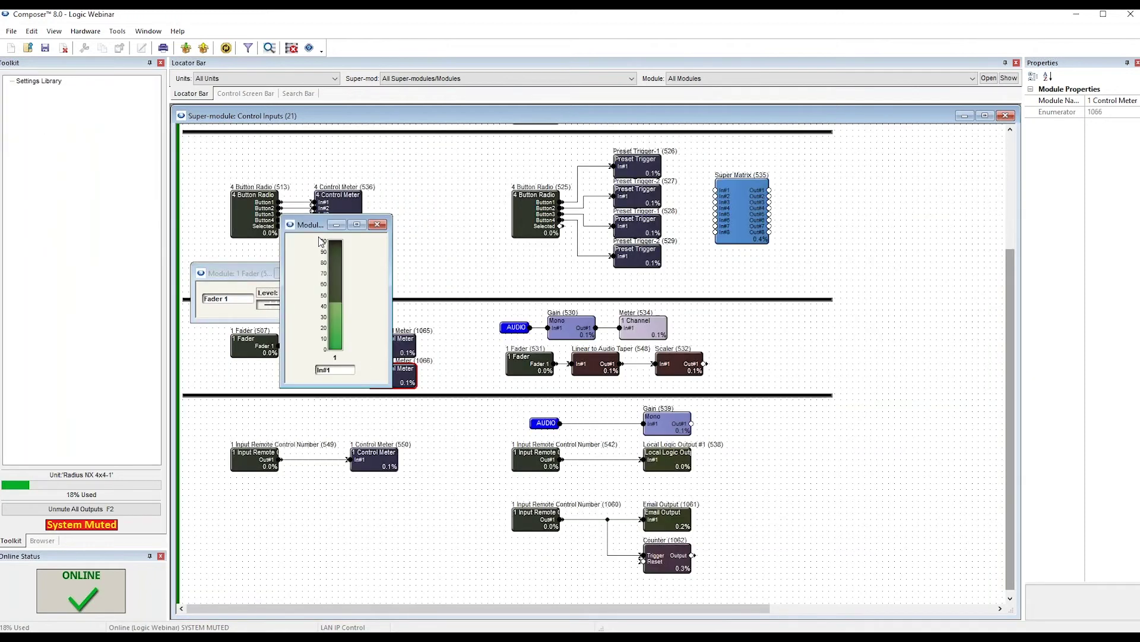
drag(357, 229, 513, 243)
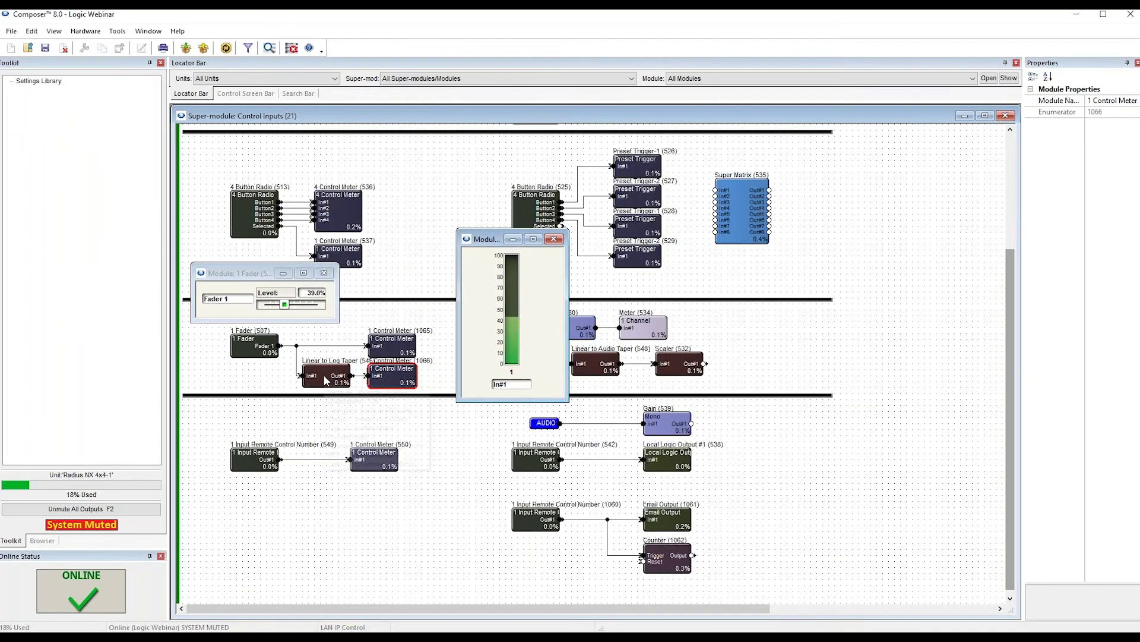
Open Linear to Log Taper (545), placing its window below the module, and shift the 1 Fader window slightly.
double_click(325, 380)
drag(379, 244, 305, 405)
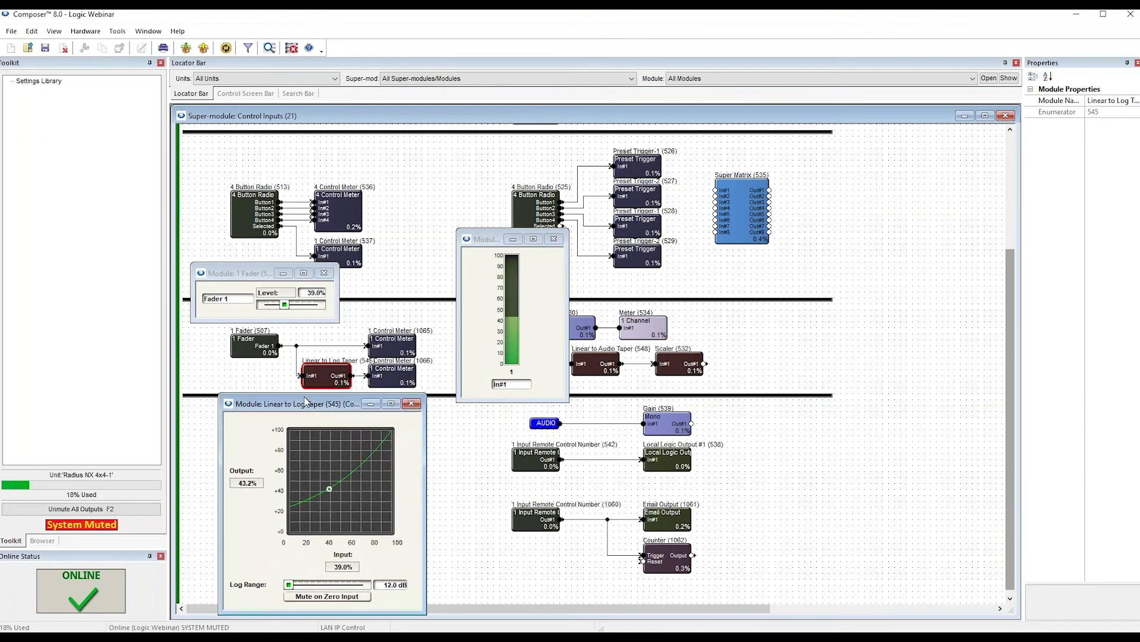
drag(261, 274, 254, 281)
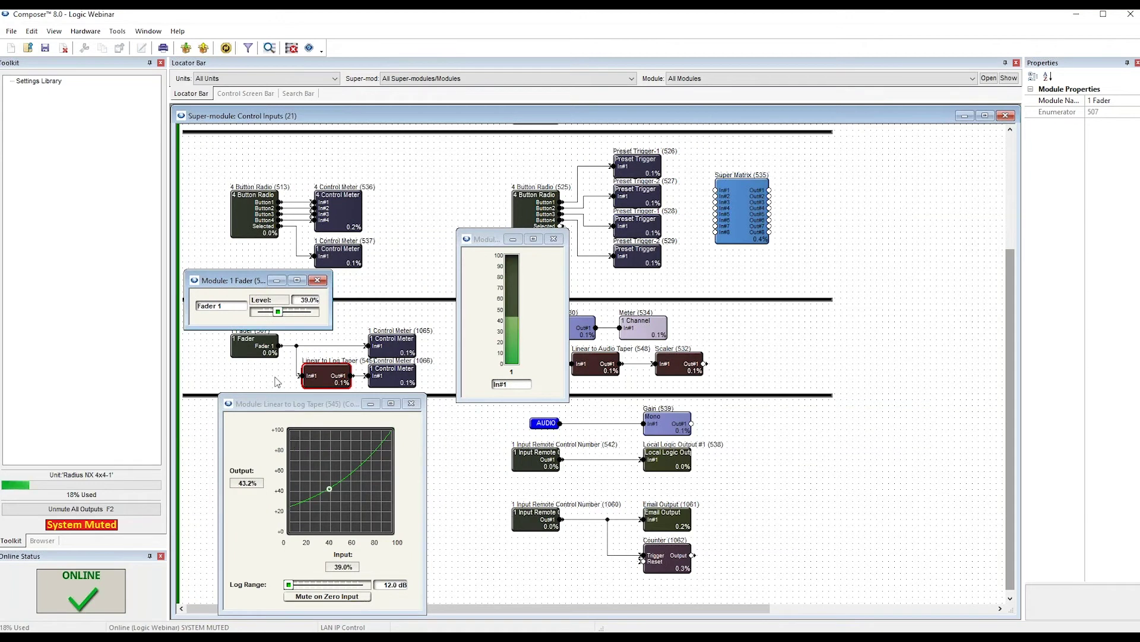
Locate the Linear to Log, Linear to Audio and Linear to Custom Taper modules under Control Processes in the Toolkit.
click(297, 353)
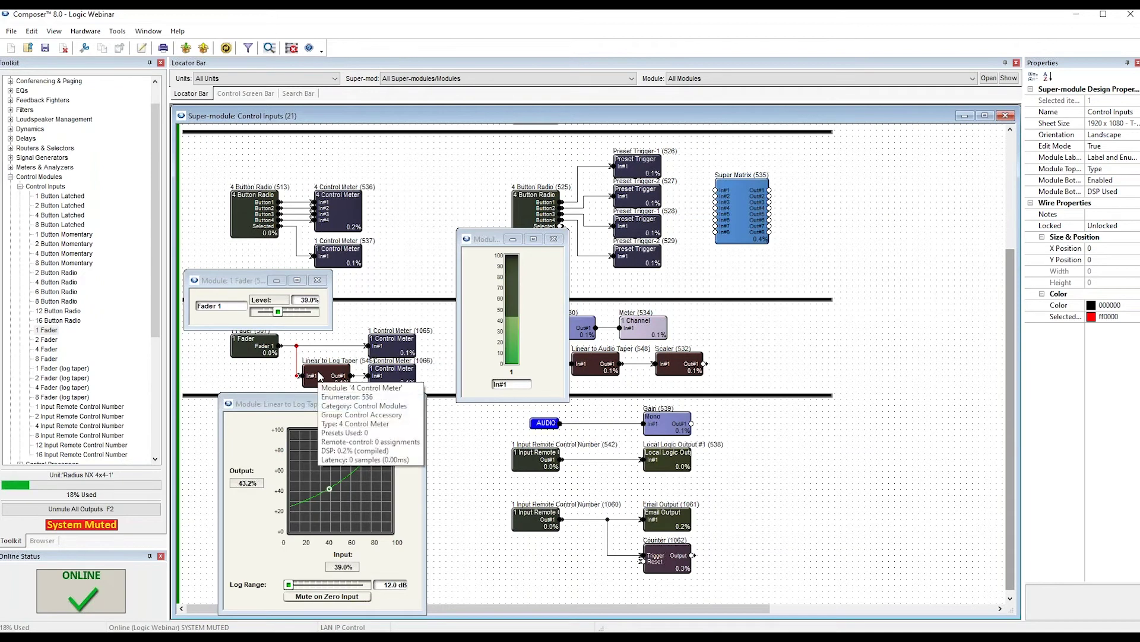
click(20, 186)
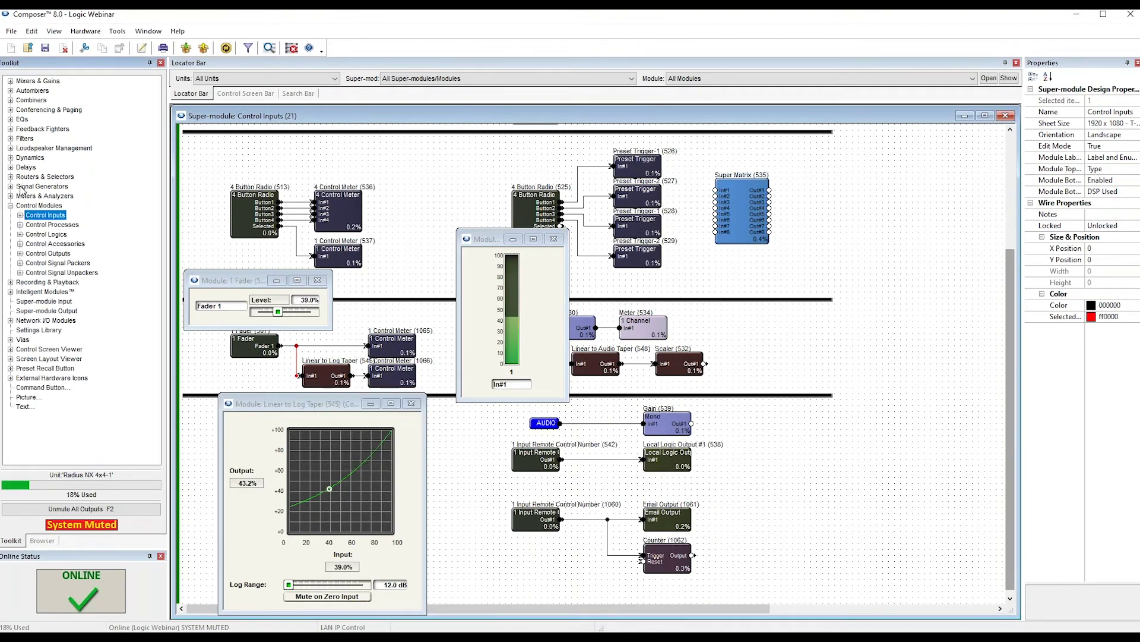
click(21, 224)
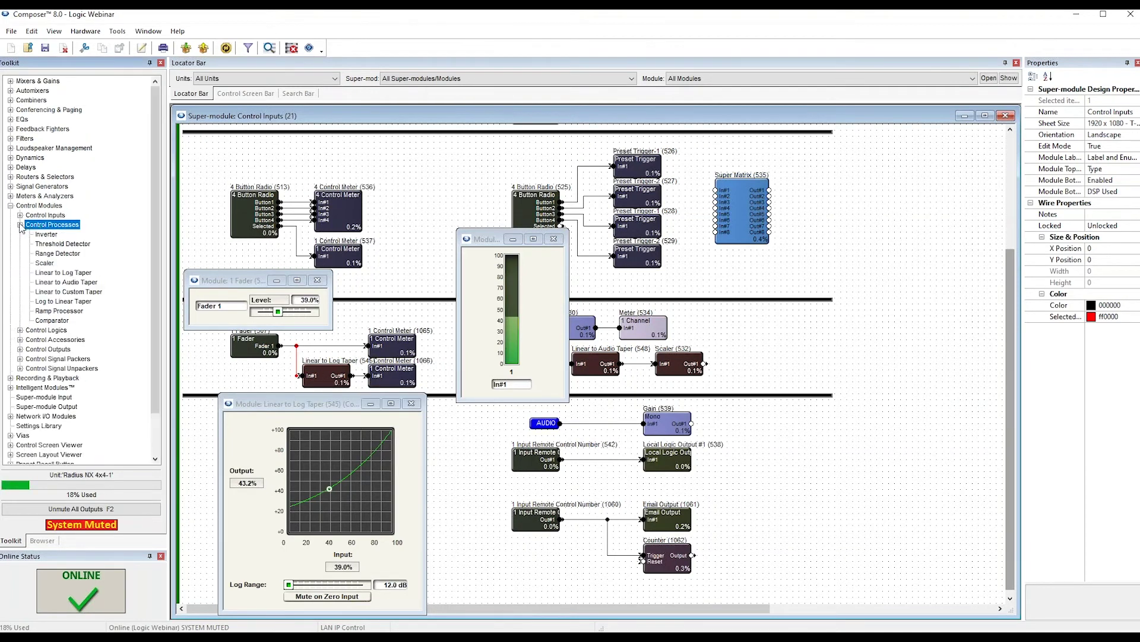
click(54, 273)
click(58, 283)
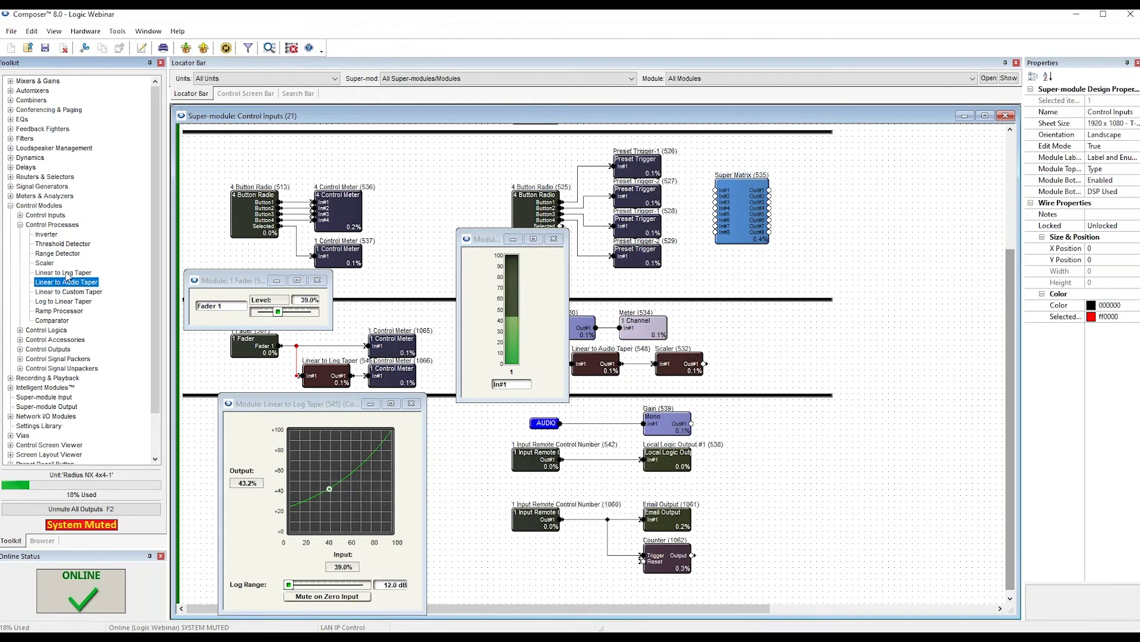
click(75, 293)
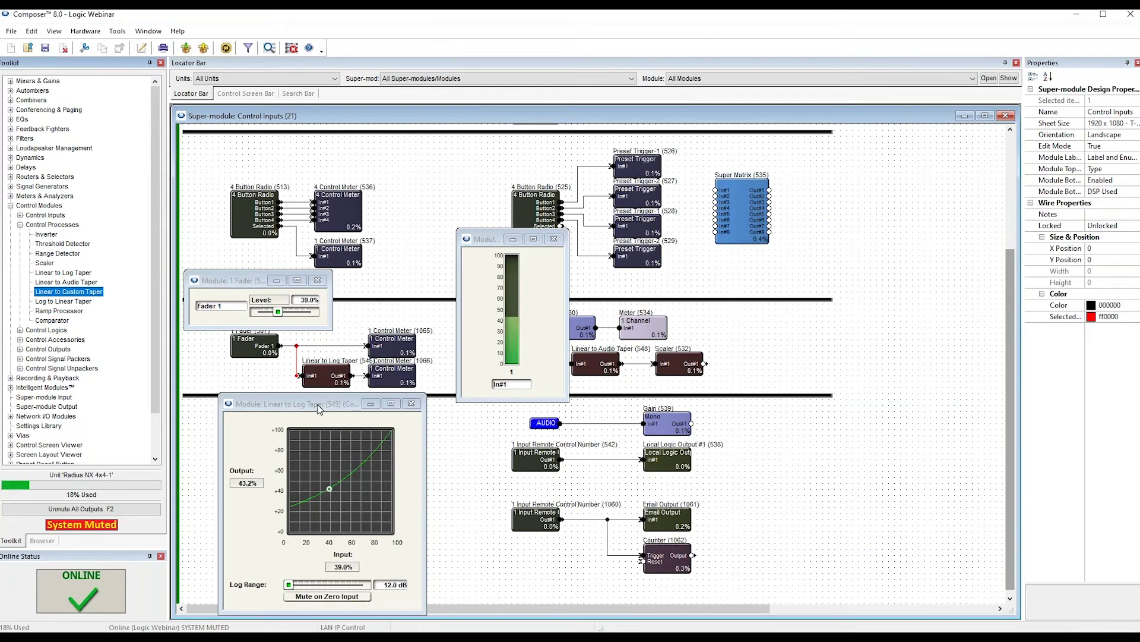
Lower Fader 1 to 0% with the taper's log range at 12 dB, and shift the Linear to Log Taper window slightly.
drag(278, 312, 232, 337)
drag(289, 585, 231, 533)
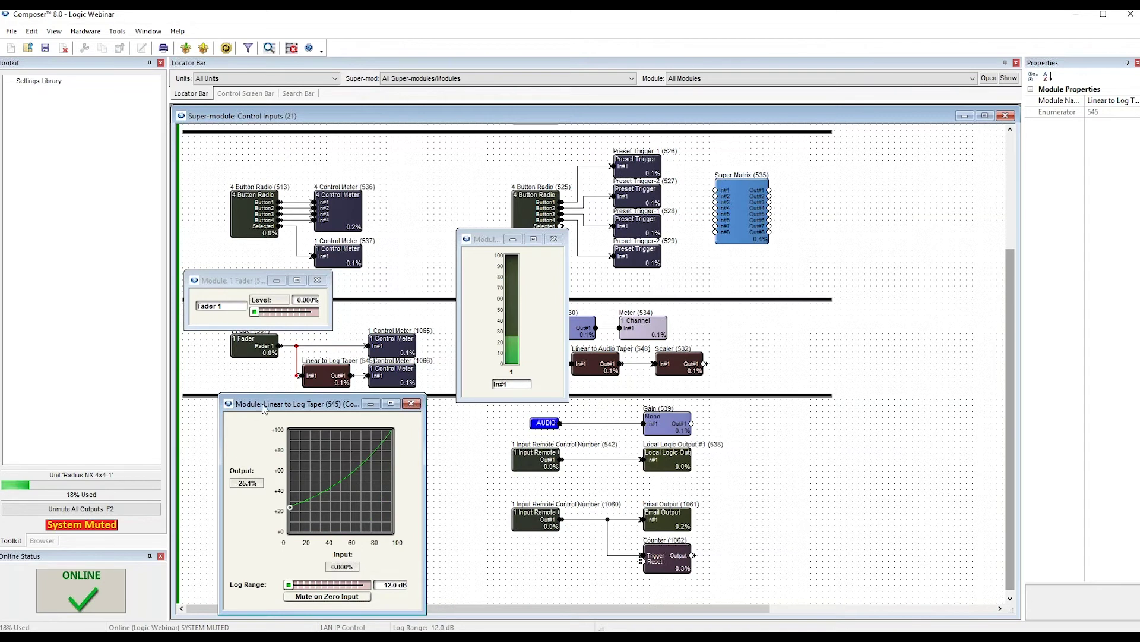
drag(293, 407, 286, 404)
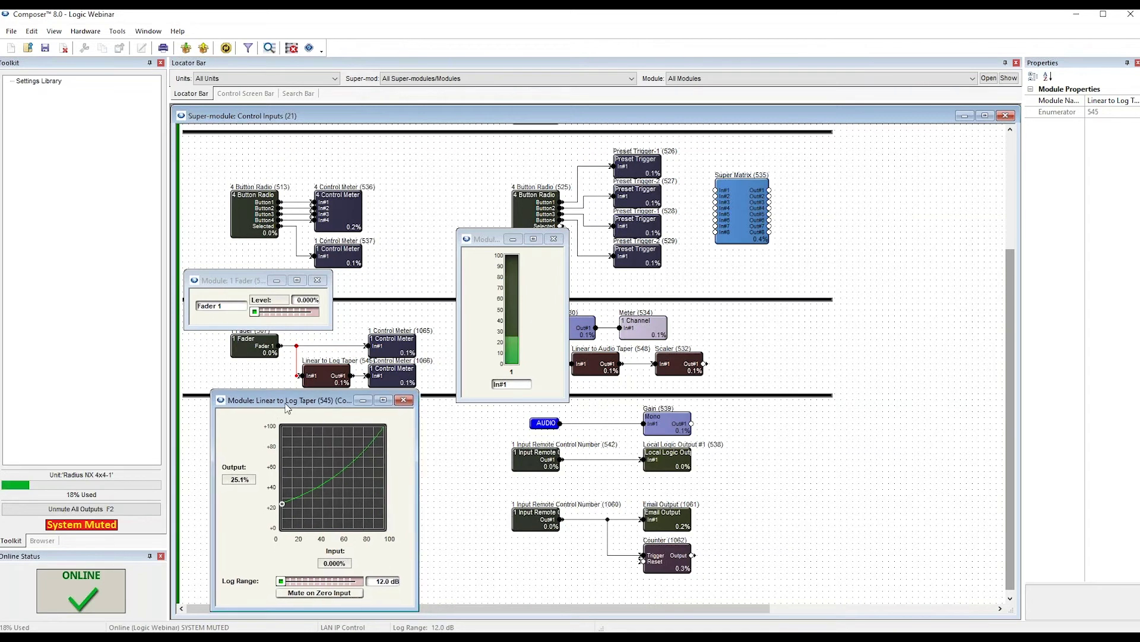
click(237, 319)
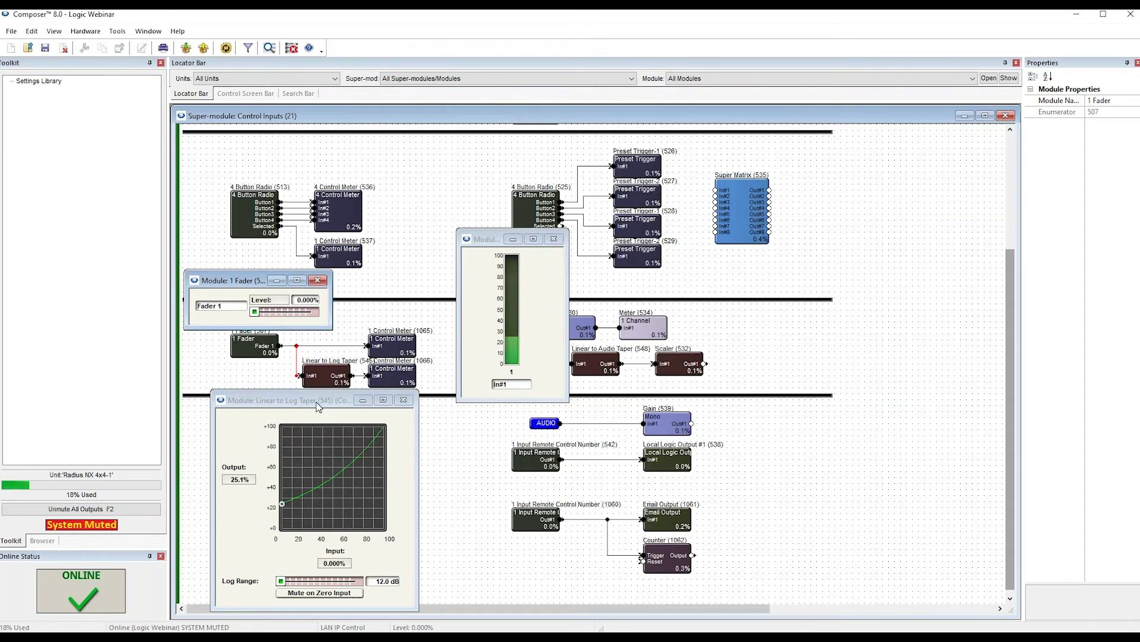
drag(316, 401, 315, 391)
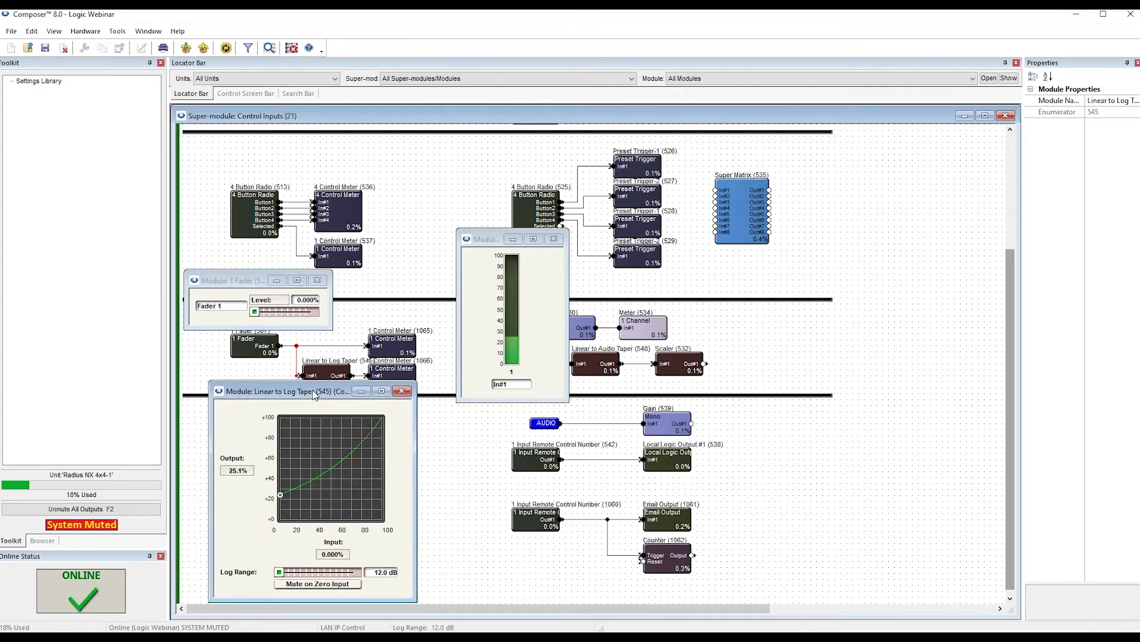
Enable Mute on Zero Input for the Linear to Log Taper, try Fader 1 near zero and raise it to 64%.
click(320, 583)
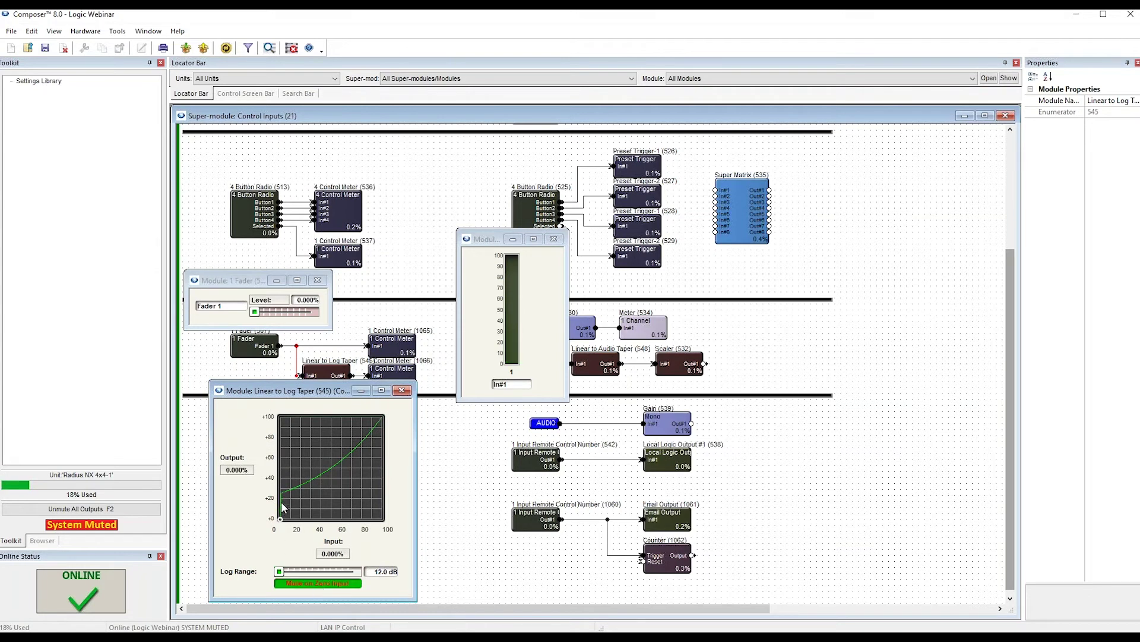
click(297, 583)
click(299, 585)
mouse_move(259, 316)
mouse_down()
mouse_move(279, 316)
mouse_move(255, 321)
mouse_up()
click(221, 567)
drag(262, 316, 303, 320)
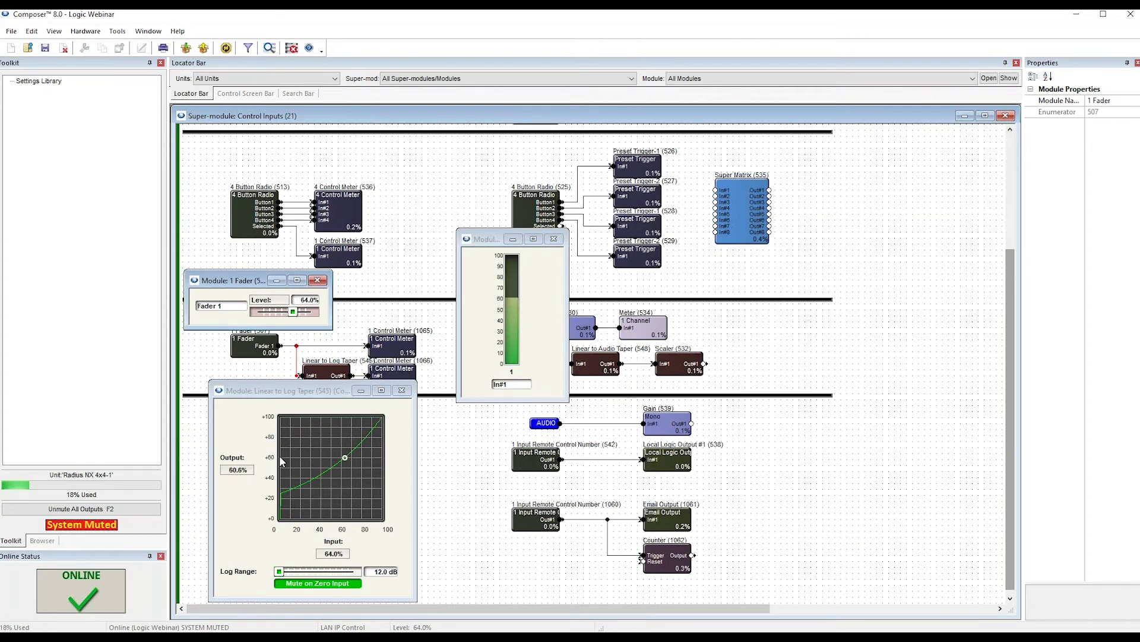
Close the Linear to Log Taper, 1 Fader and control meter windows.
click(405, 403)
click(402, 390)
click(317, 280)
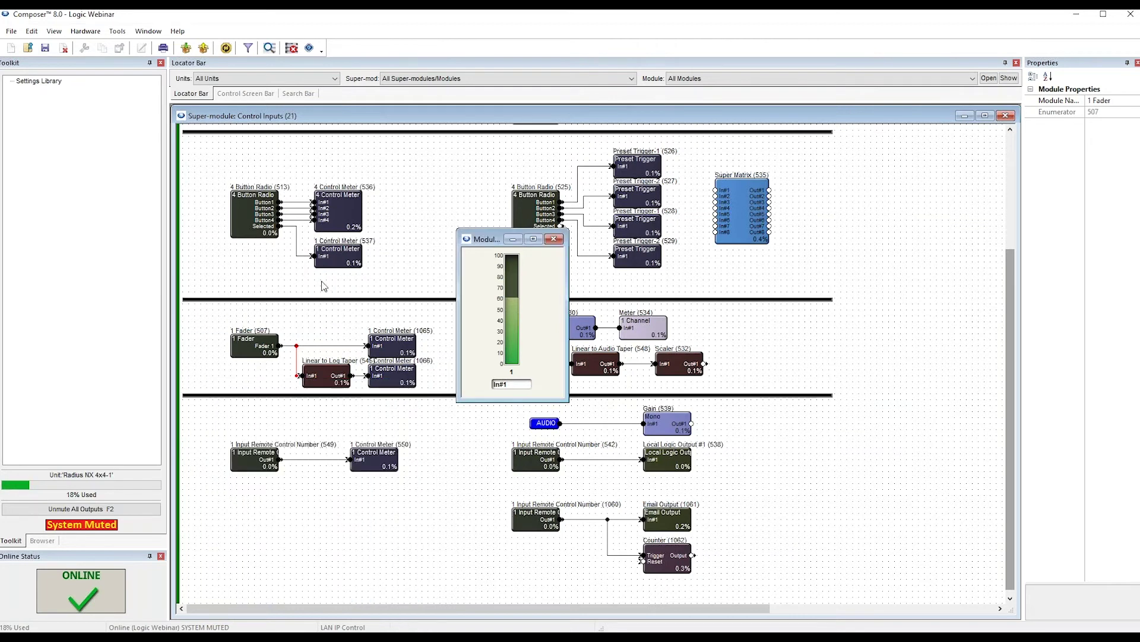
click(554, 239)
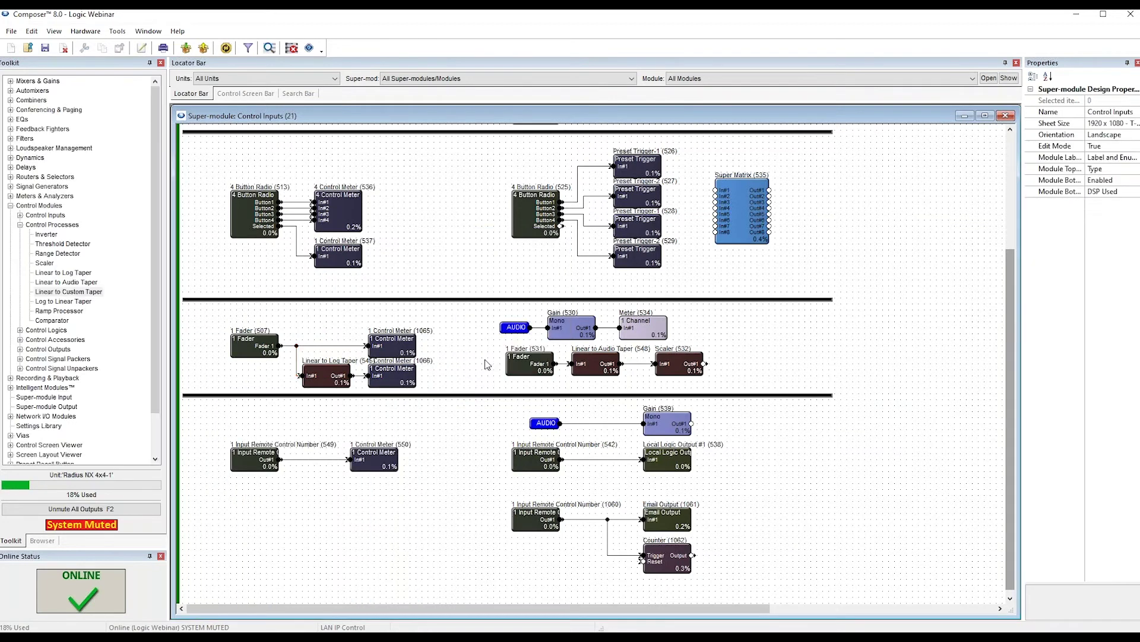
Open Gain (530) and Meter (534), placing their windows side by side to the right of the fader chain.
double_click(567, 323)
drag(339, 254, 746, 290)
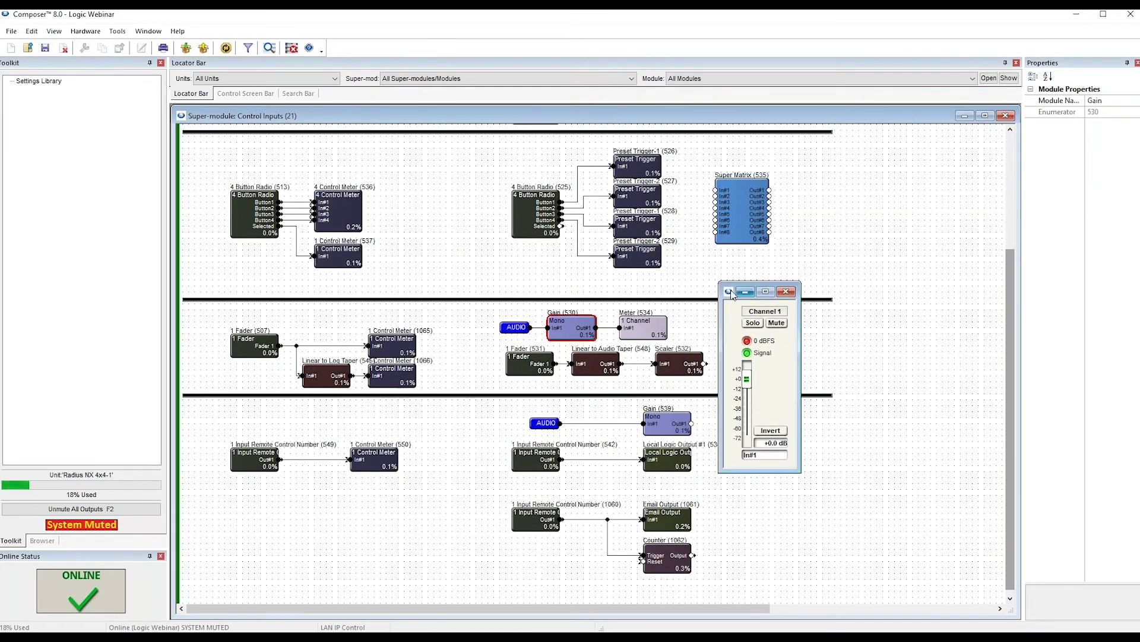
double_click(643, 327)
drag(385, 266, 866, 293)
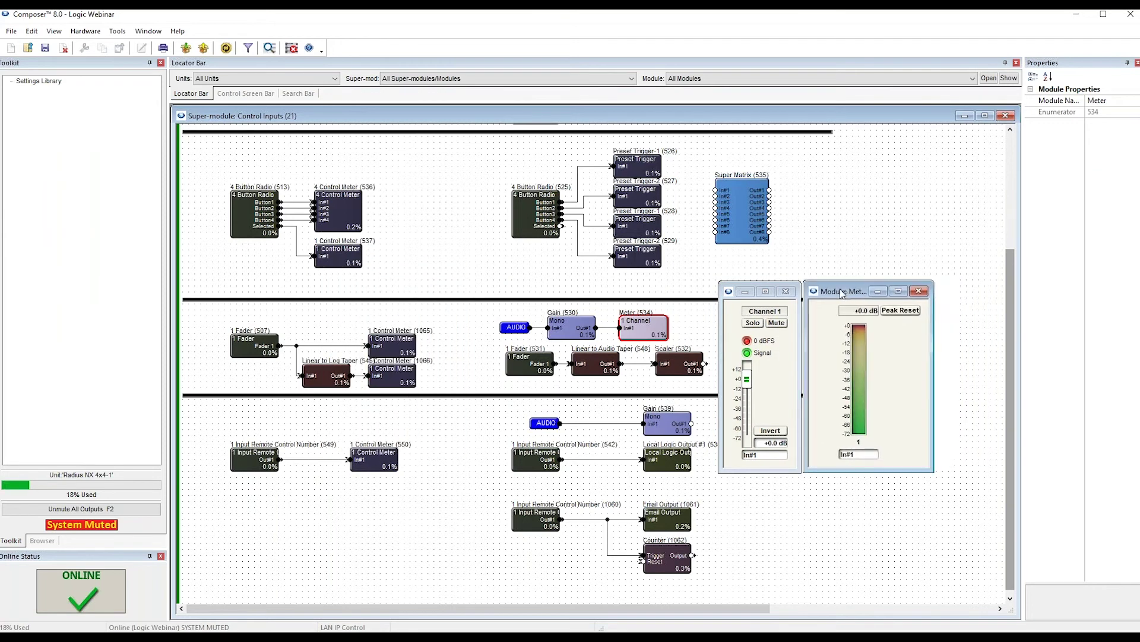
Open 1 Fader (531) and place its window below the module chain.
right_click(536, 360)
click(537, 359)
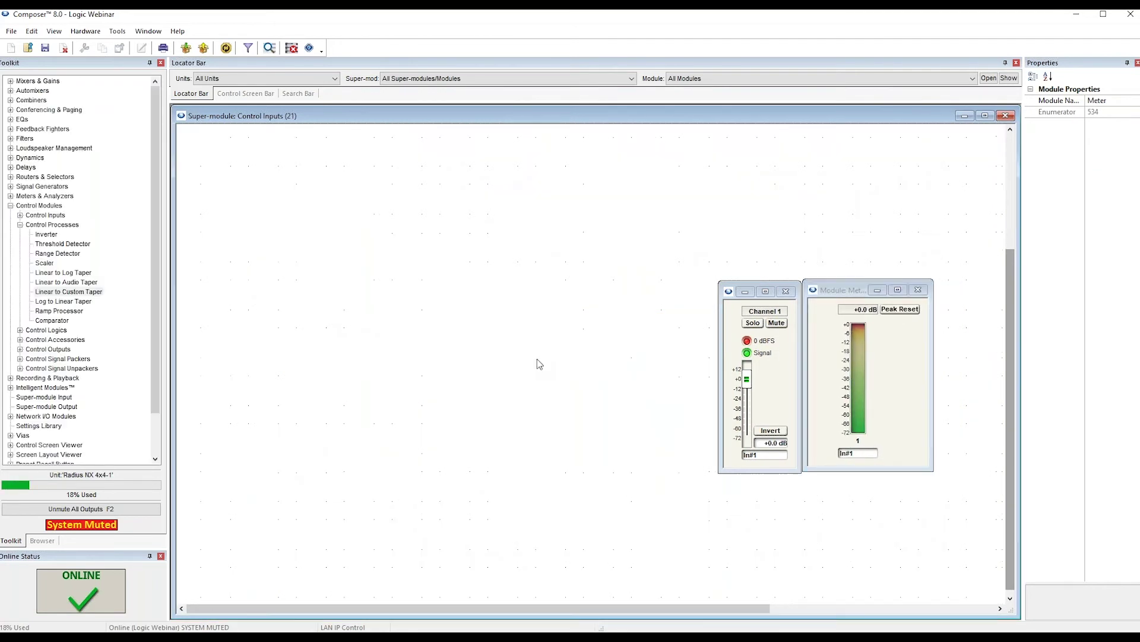
drag(381, 283, 443, 406)
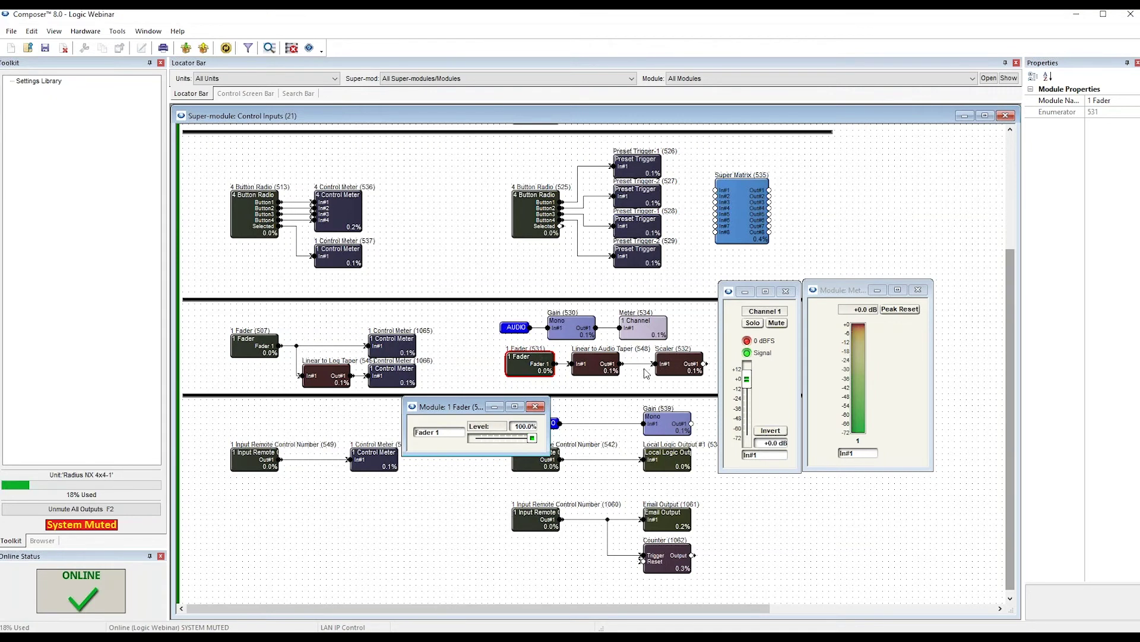
Open Linear to Audio Taper (548) beside the fader window and lower Fader 1 to 0%.
double_click(583, 373)
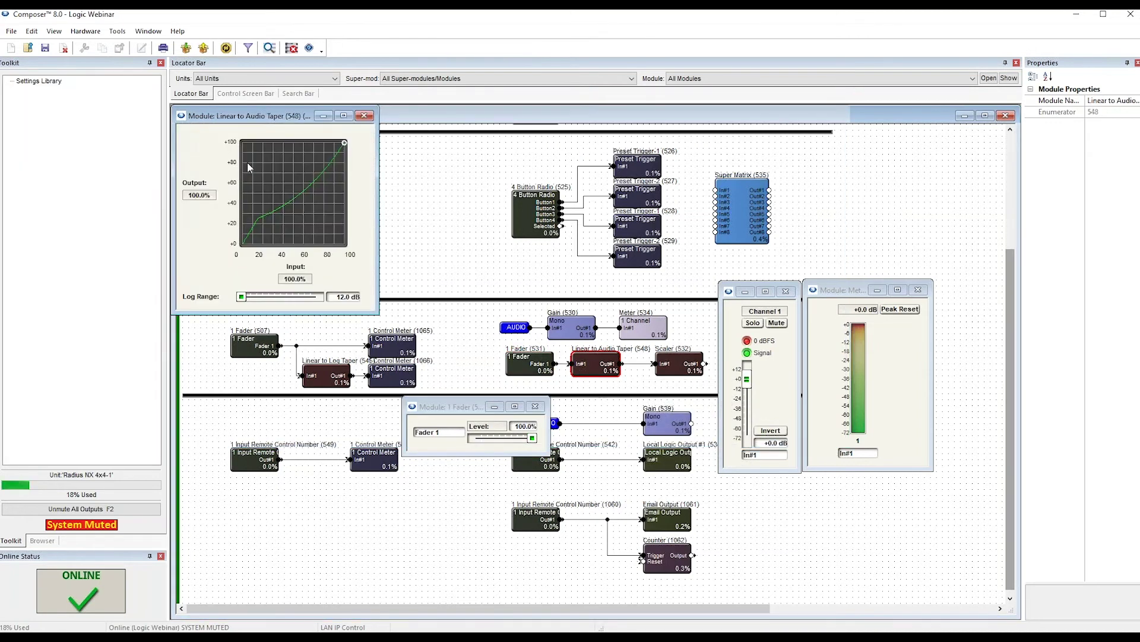
drag(266, 120, 607, 411)
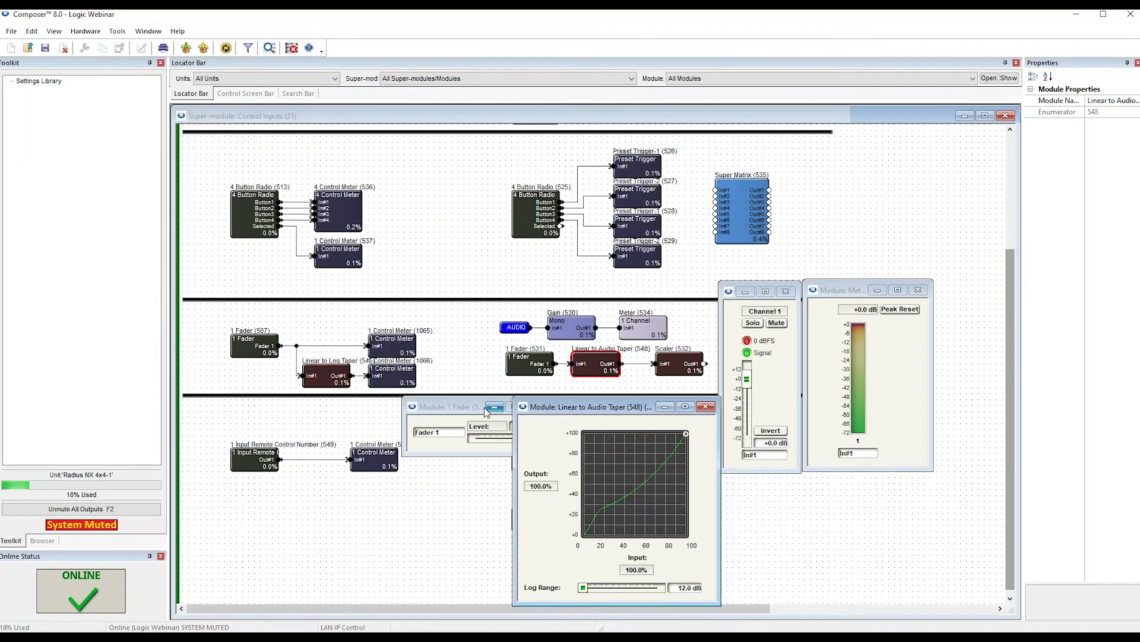
click(469, 411)
drag(468, 411, 432, 410)
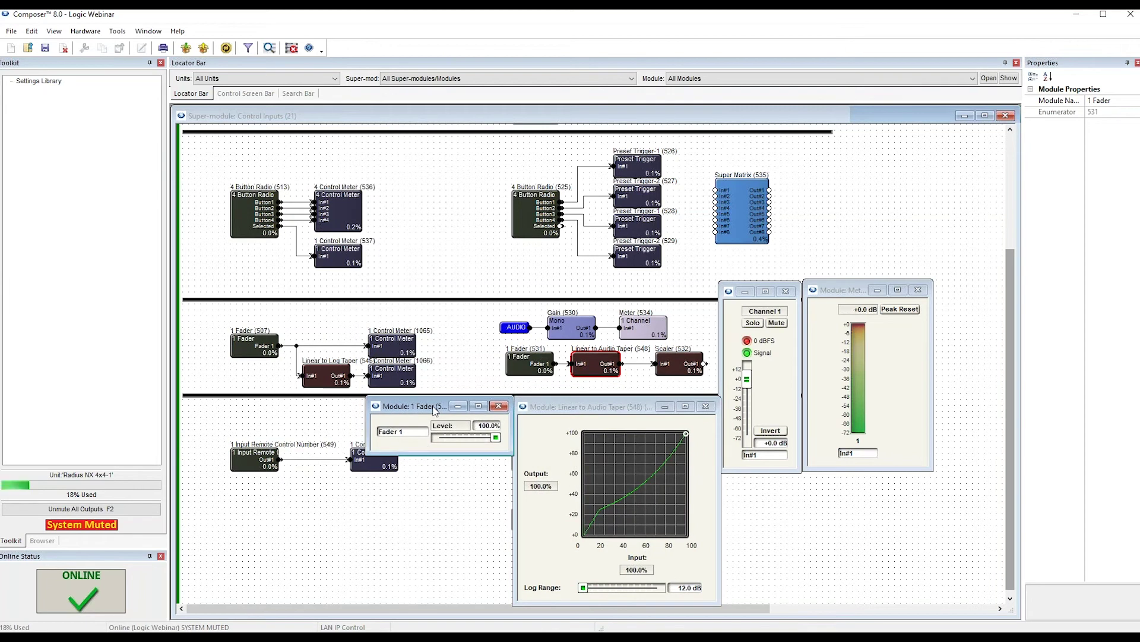
drag(500, 438, 435, 439)
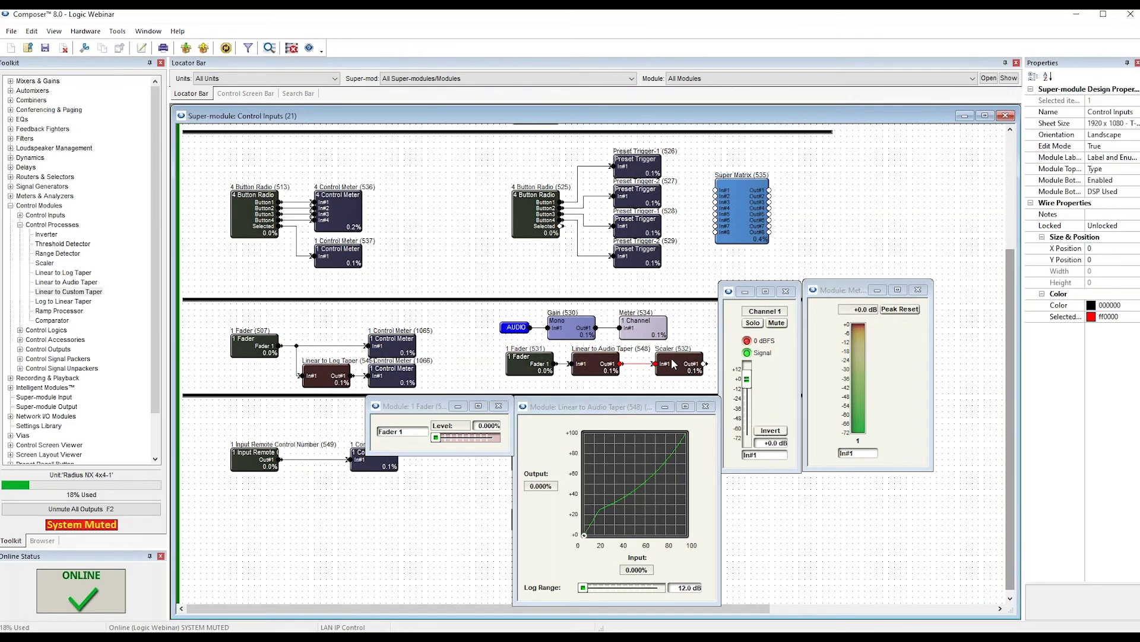
Replace the taper window with Scaler (532), placed above its module, and locate Scaler among the Control Processes in the Toolkit.
double_click(671, 358)
click(687, 407)
drag(263, 131, 600, 218)
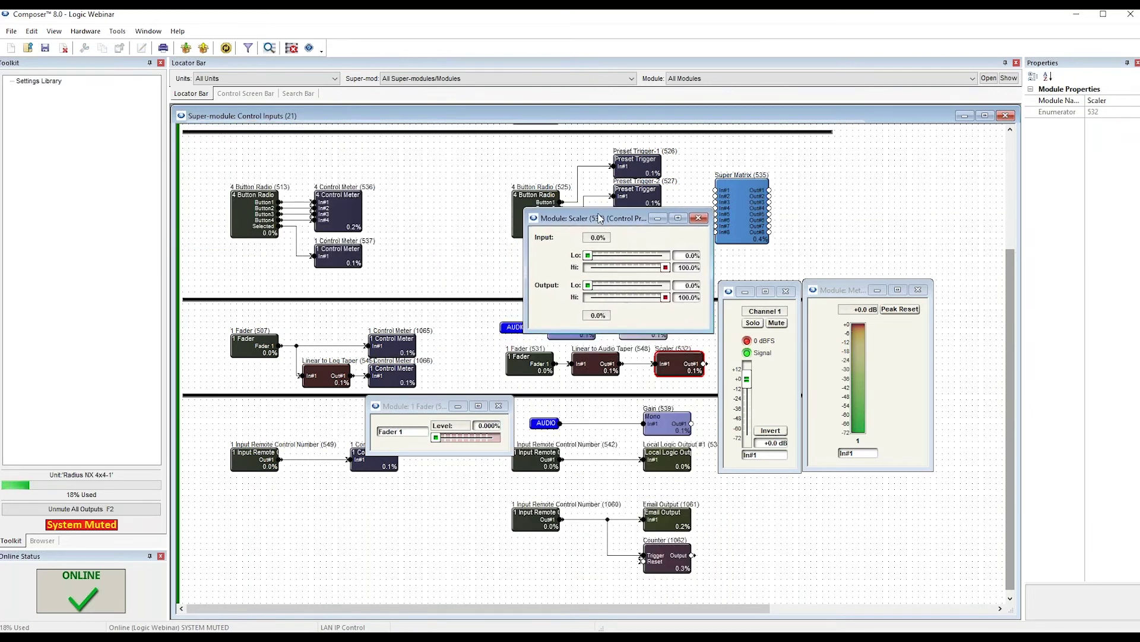
click(212, 376)
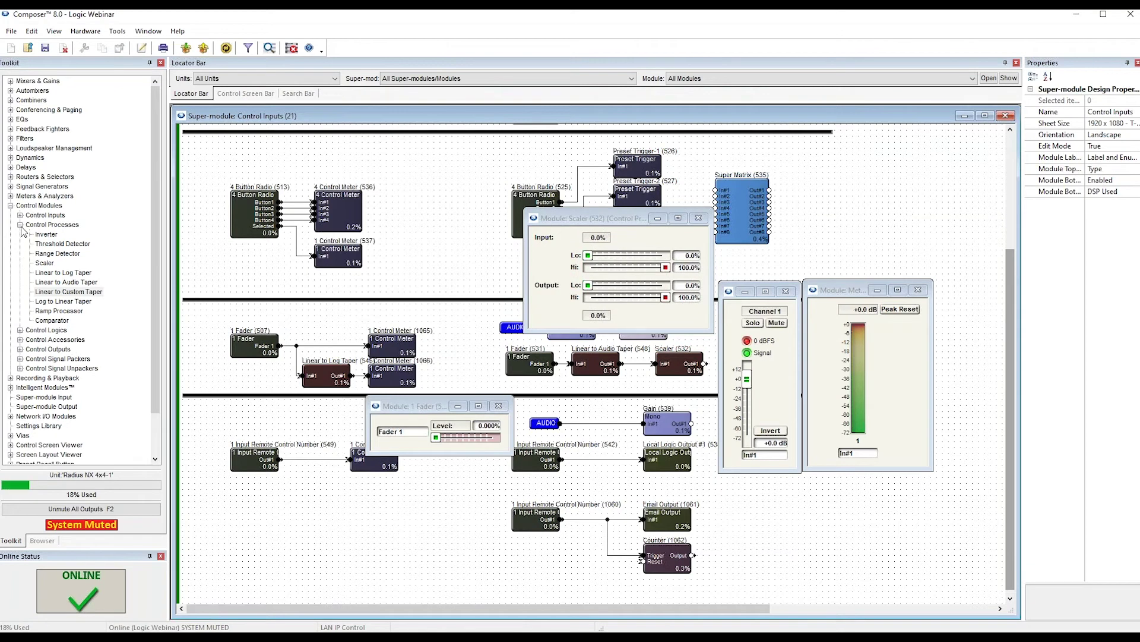
click(44, 264)
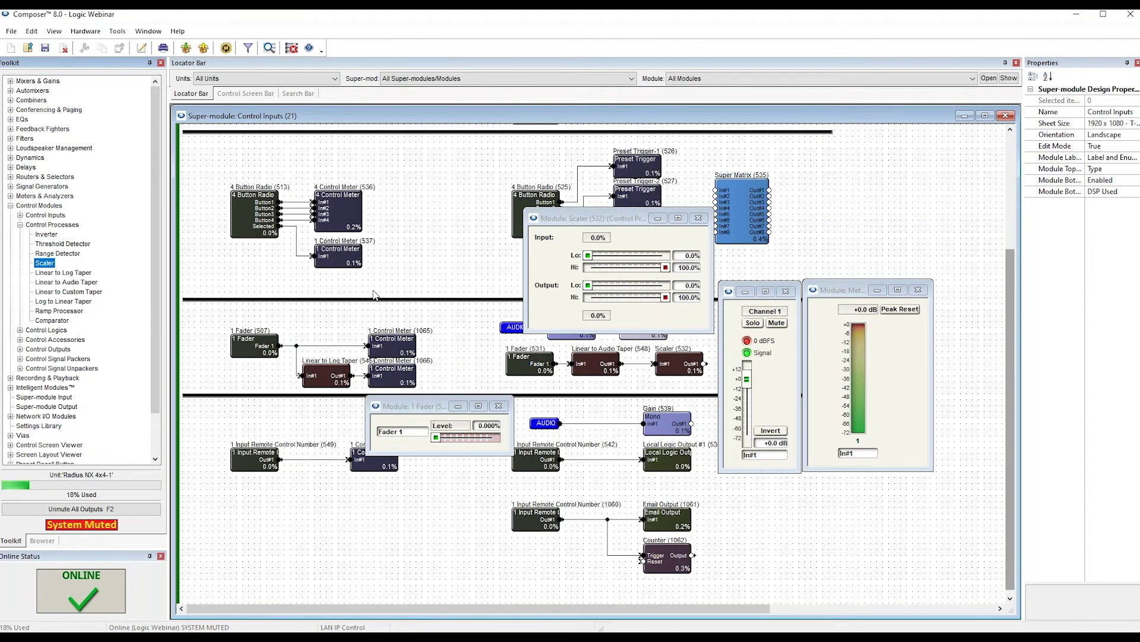
Try a low input limit of 3.1% on the Scaler with Fader 1 near zero, and restore the limit to 0%.
drag(614, 213, 611, 248)
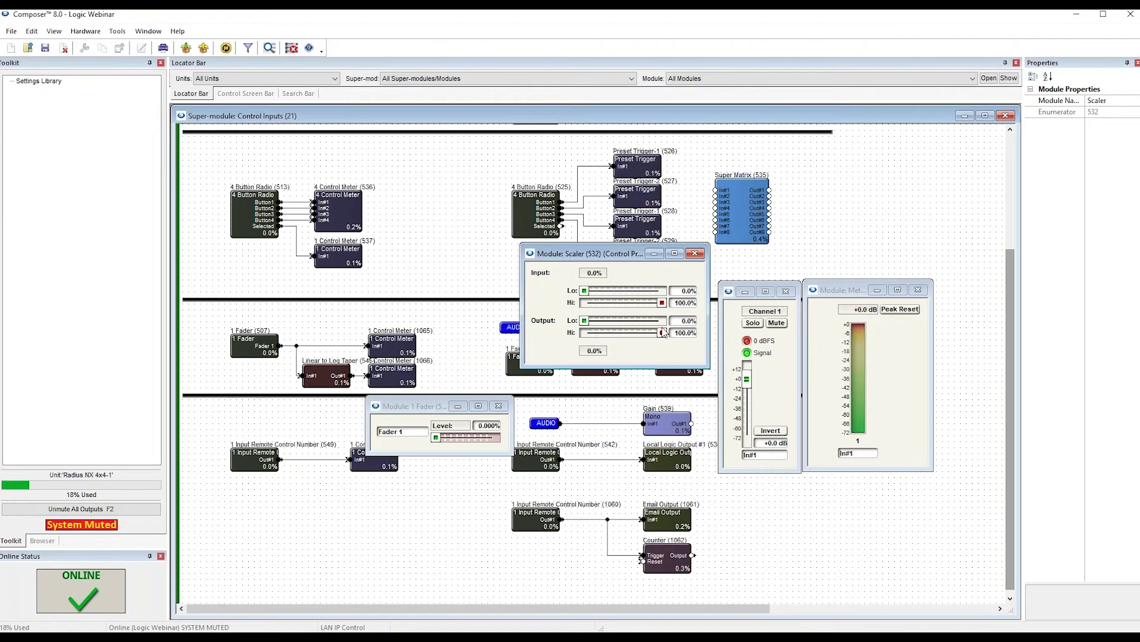
click(585, 290)
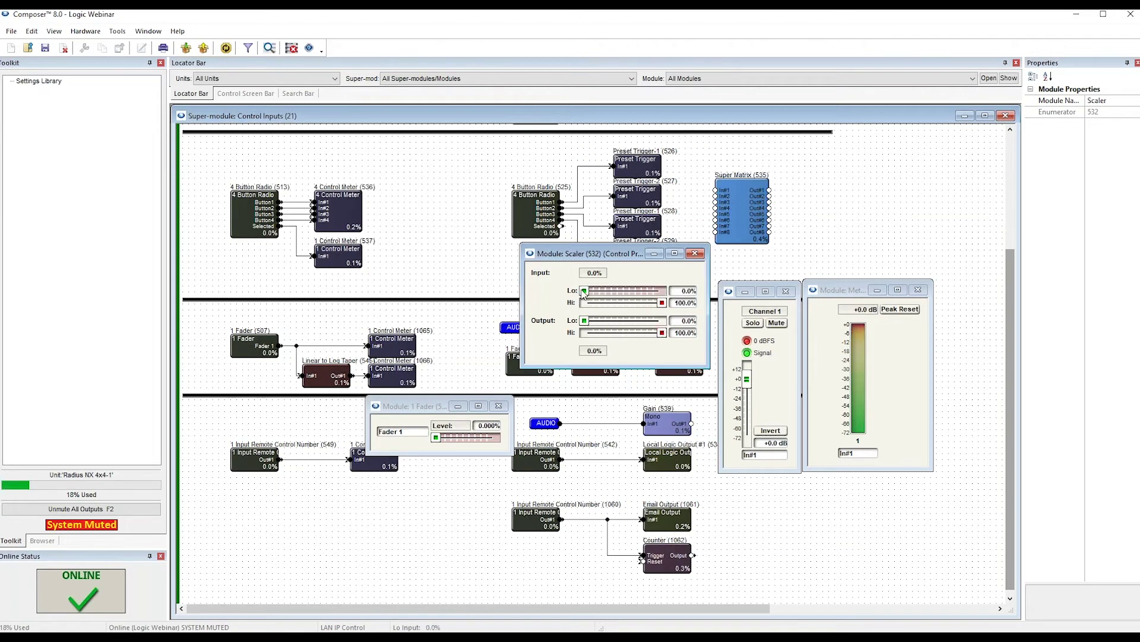
click(662, 304)
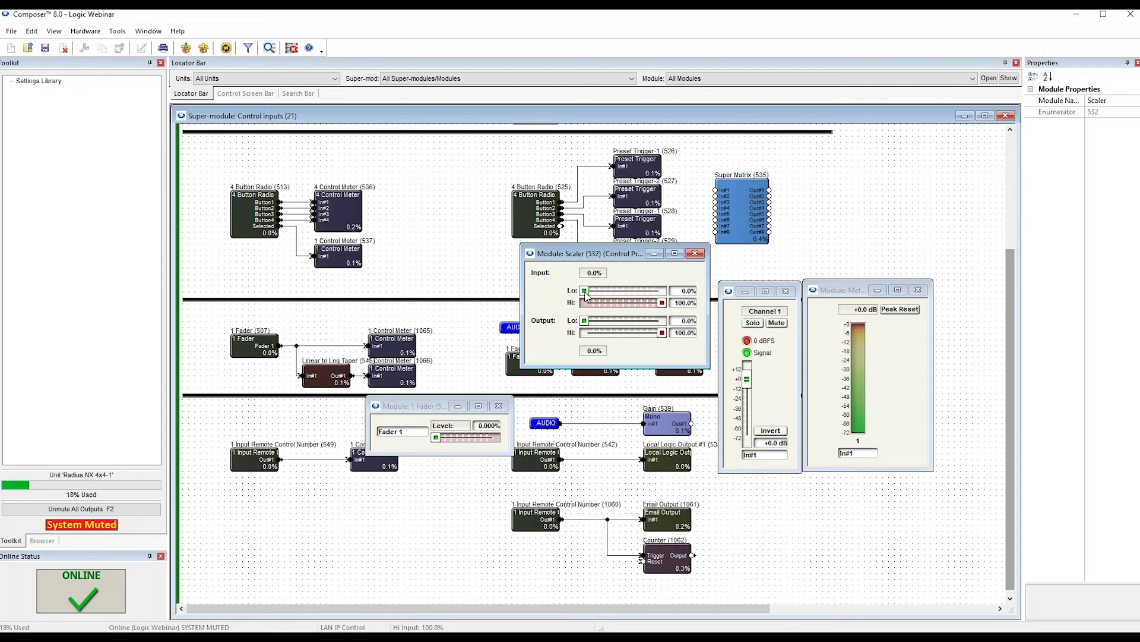
drag(585, 292, 590, 293)
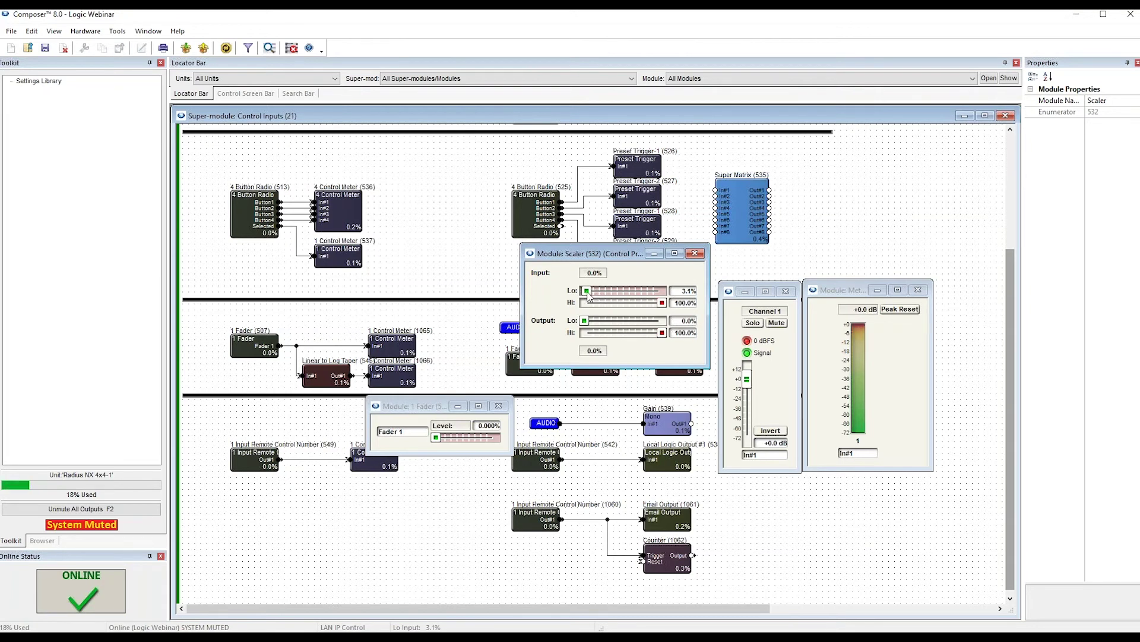
click(437, 438)
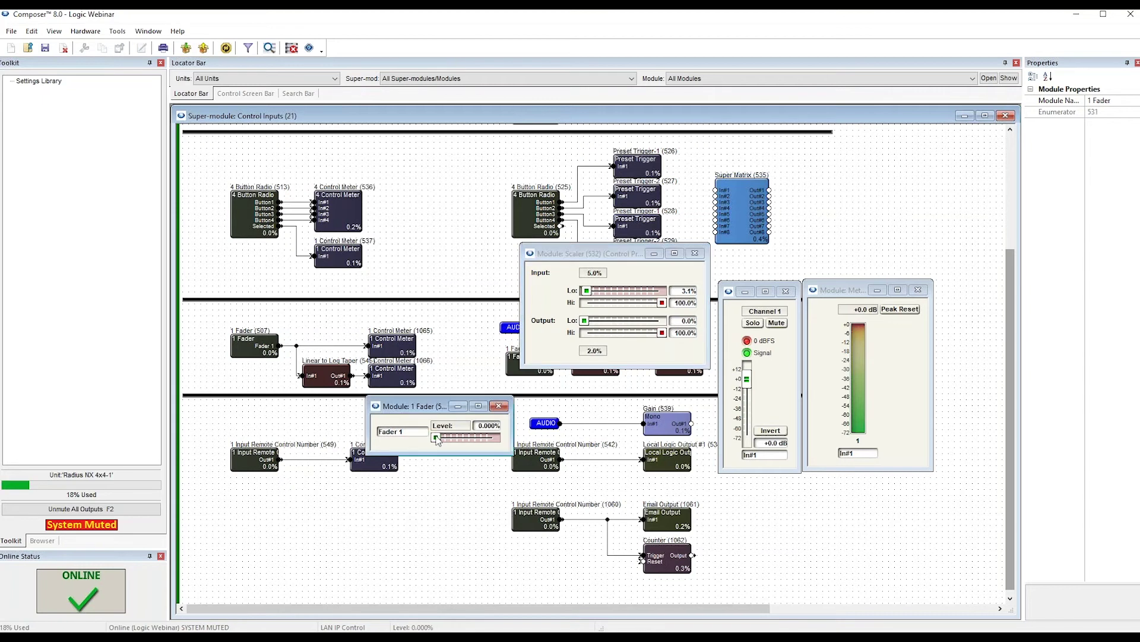
drag(587, 292, 563, 300)
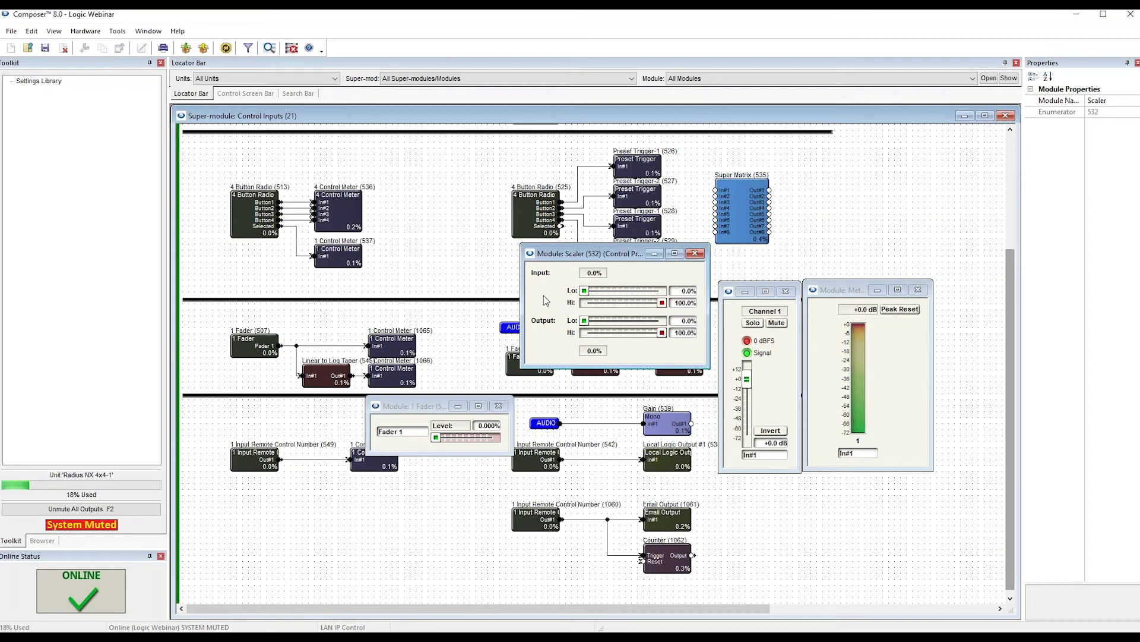
Raise Fader 1 to 56%, try a high output limit of 80% on the Scaler and restore it to 100%.
drag(436, 439, 472, 438)
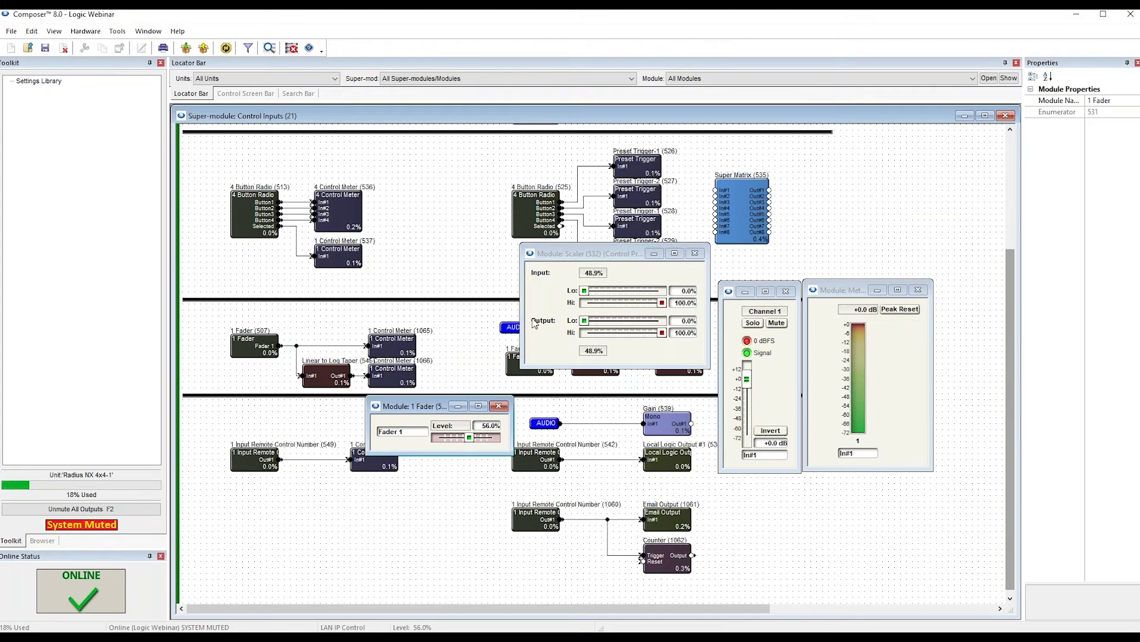
drag(656, 332, 644, 342)
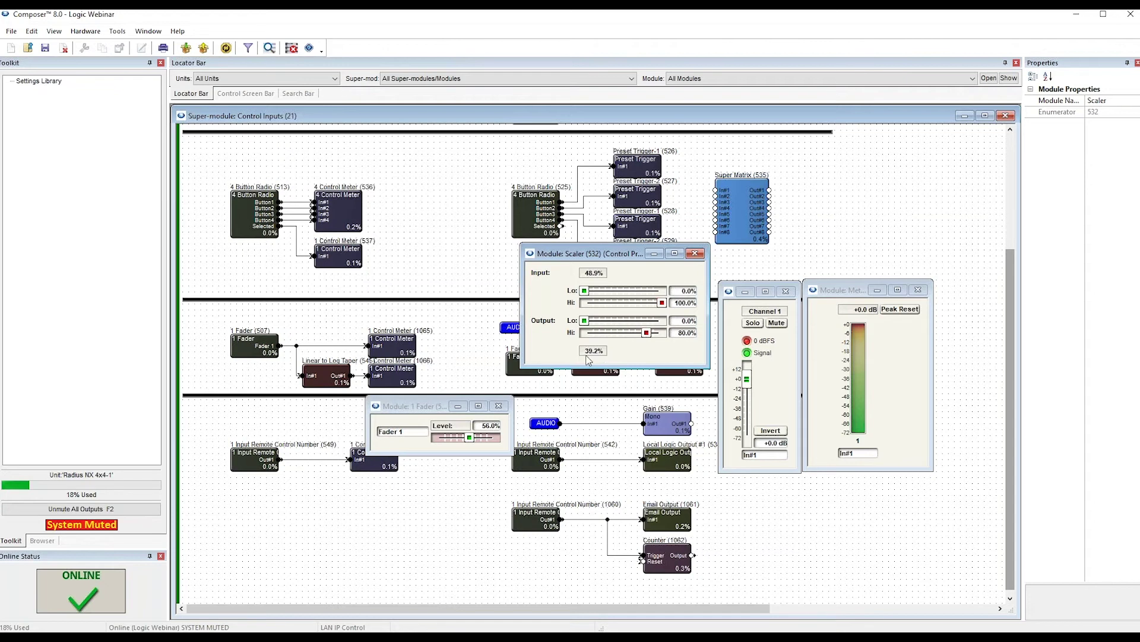
drag(646, 334, 669, 352)
Move the Scaler window clear of its module and begin a control signal assignment for the Gain (530) channel 1 fader.
mouse_move(628, 264)
mouse_down()
mouse_move(614, 210)
mouse_move(548, 222)
mouse_move(587, 276)
mouse_move(622, 283)
mouse_up()
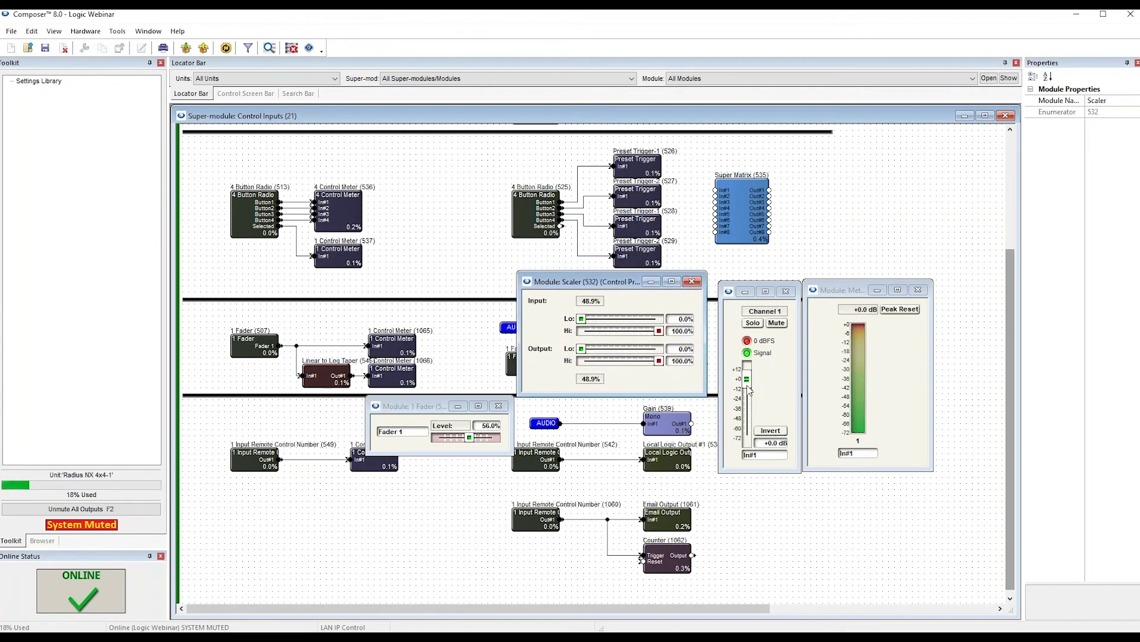
drag(615, 282, 631, 180)
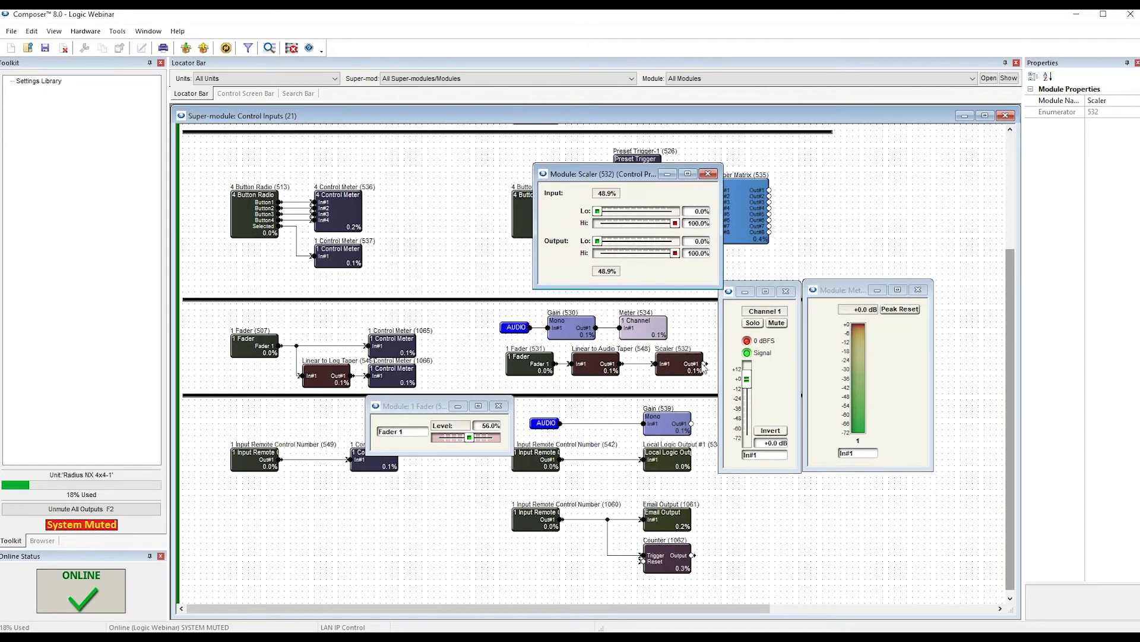
right_click(746, 379)
click(797, 404)
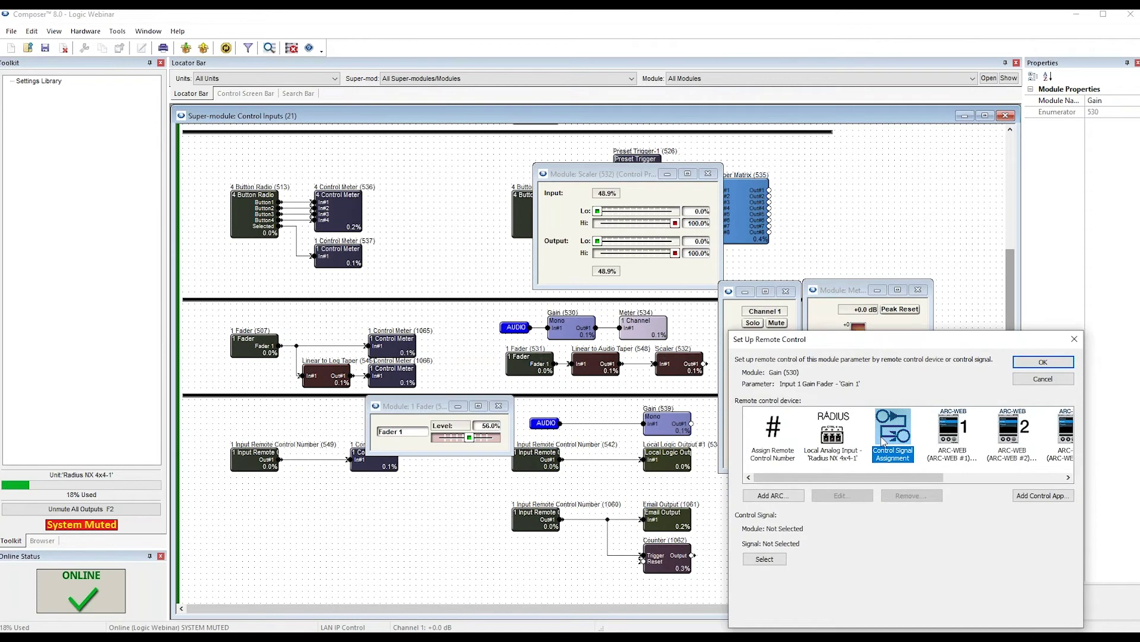
click(770, 562)
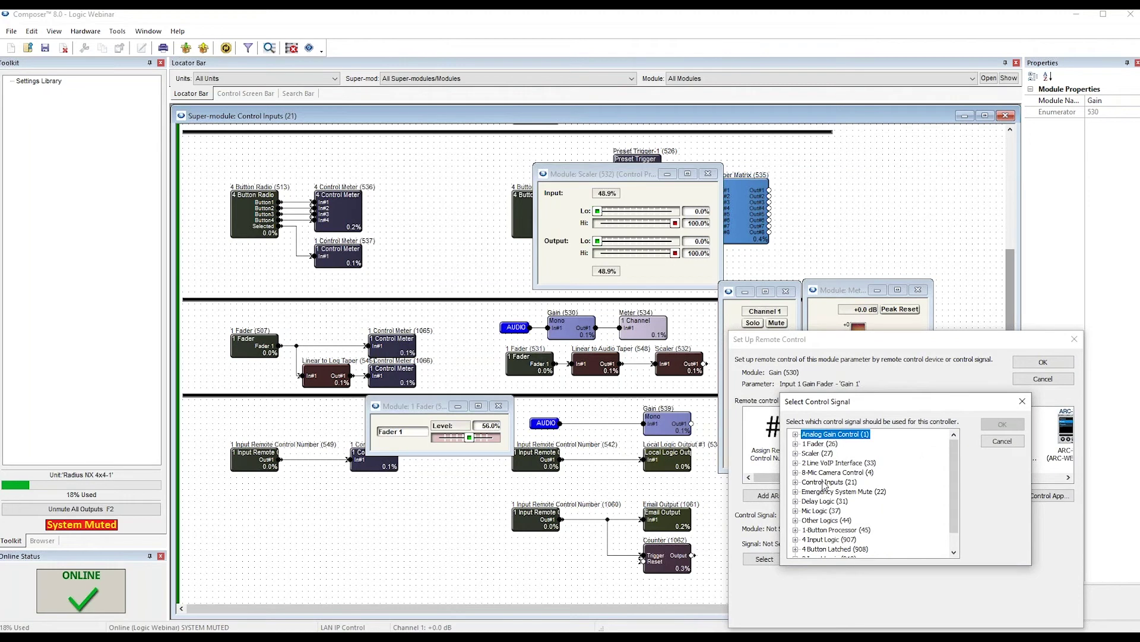
Choose Out#1 of Scaler (532) under Control Inputs (21) as the controlling signal and apply the assignment.
click(824, 481)
click(796, 482)
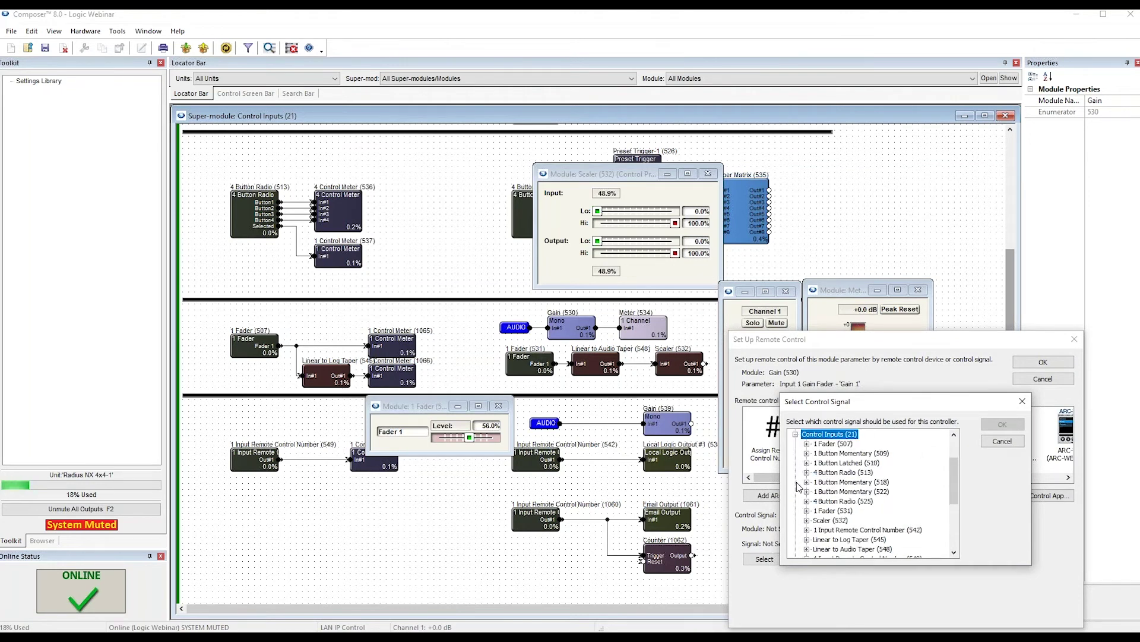
scroll(836, 495, down, 1)
click(830, 493)
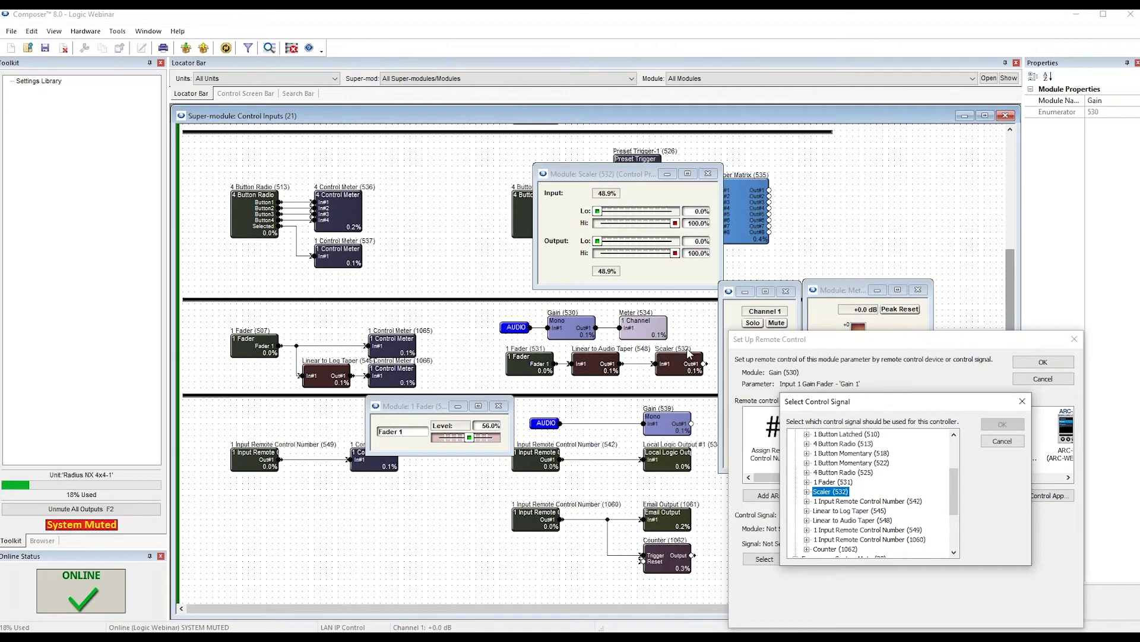
click(807, 492)
click(834, 501)
click(1003, 424)
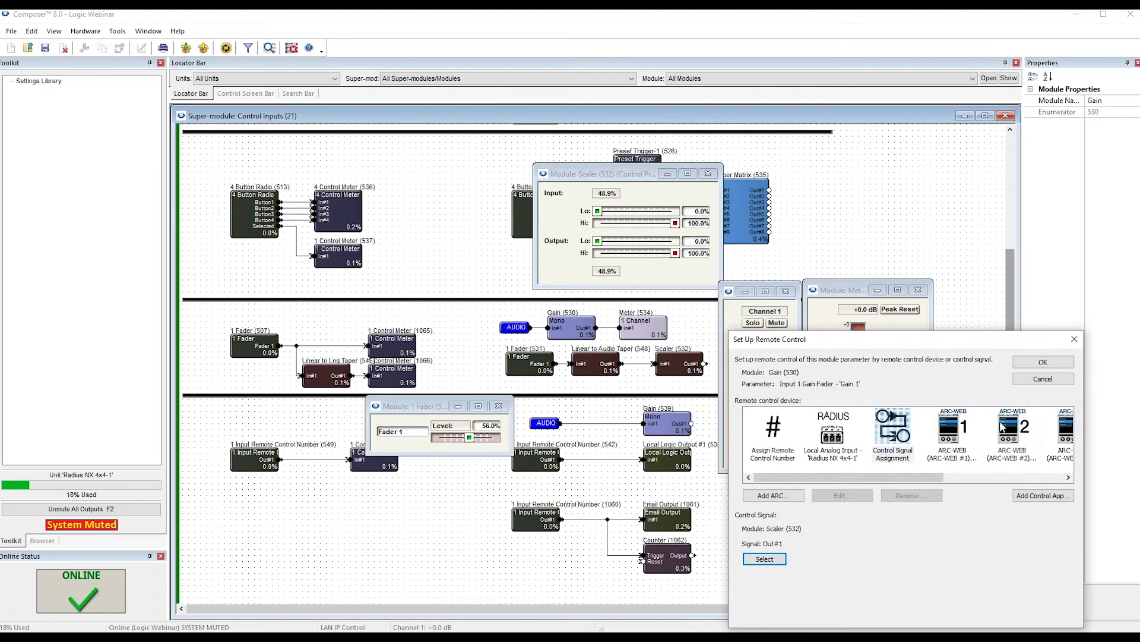
click(1043, 362)
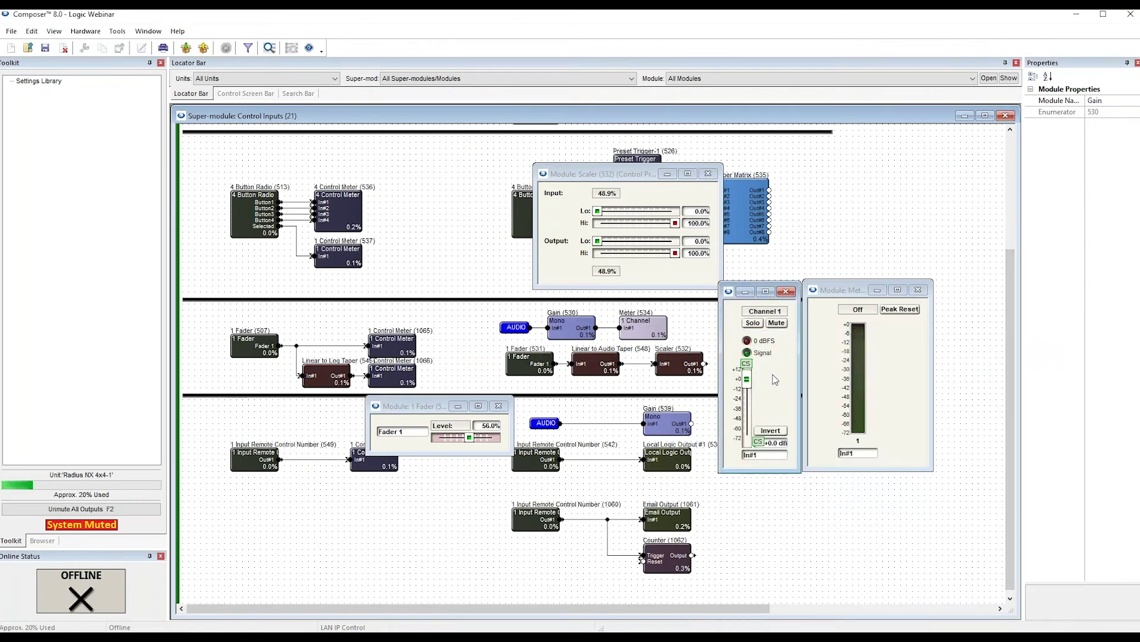
Compile the design and bring the site file back online with the system muted.
key(F5)
key(Return)
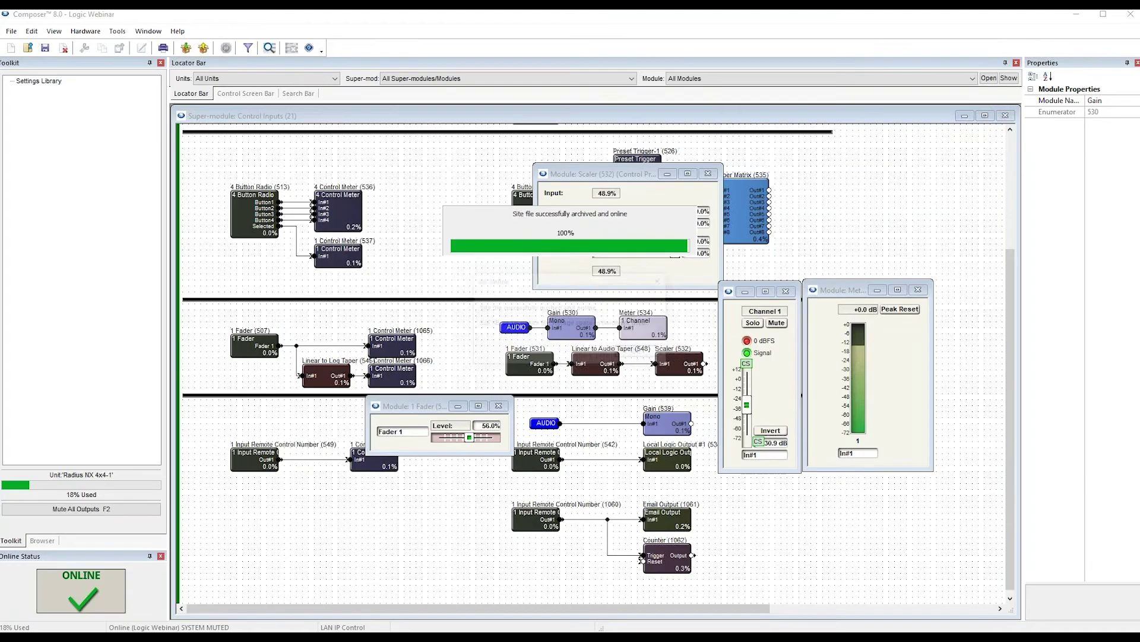
click(657, 354)
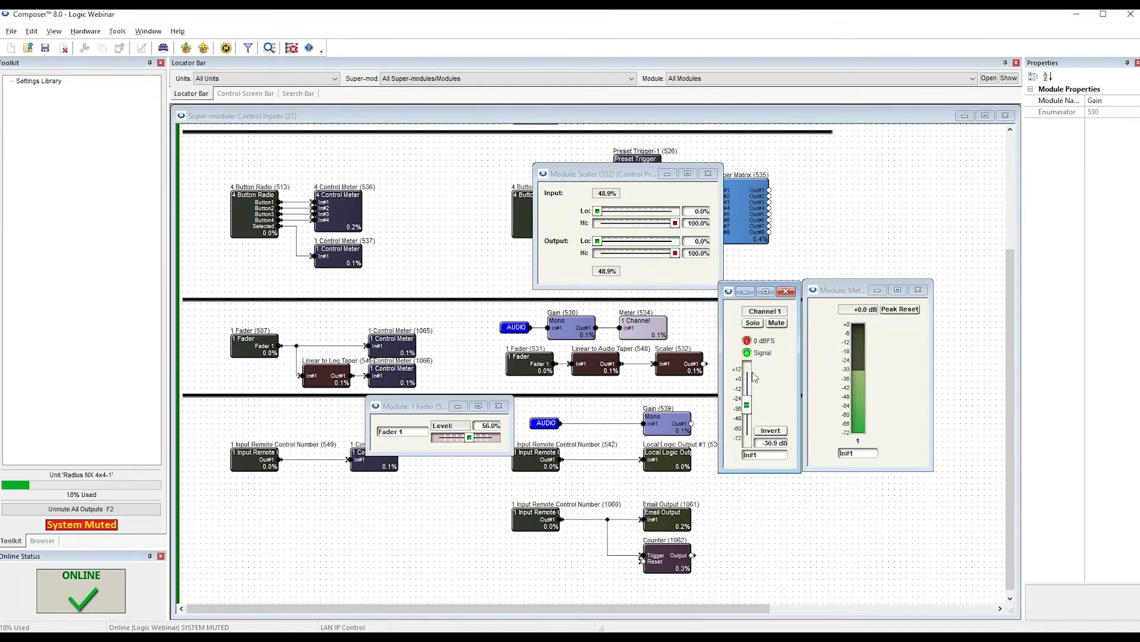
Place the Fader 1 window beneath the Scaler module, raise the fader to 100% and move the Scaler window slightly down.
drag(425, 409, 602, 394)
drag(646, 424, 676, 427)
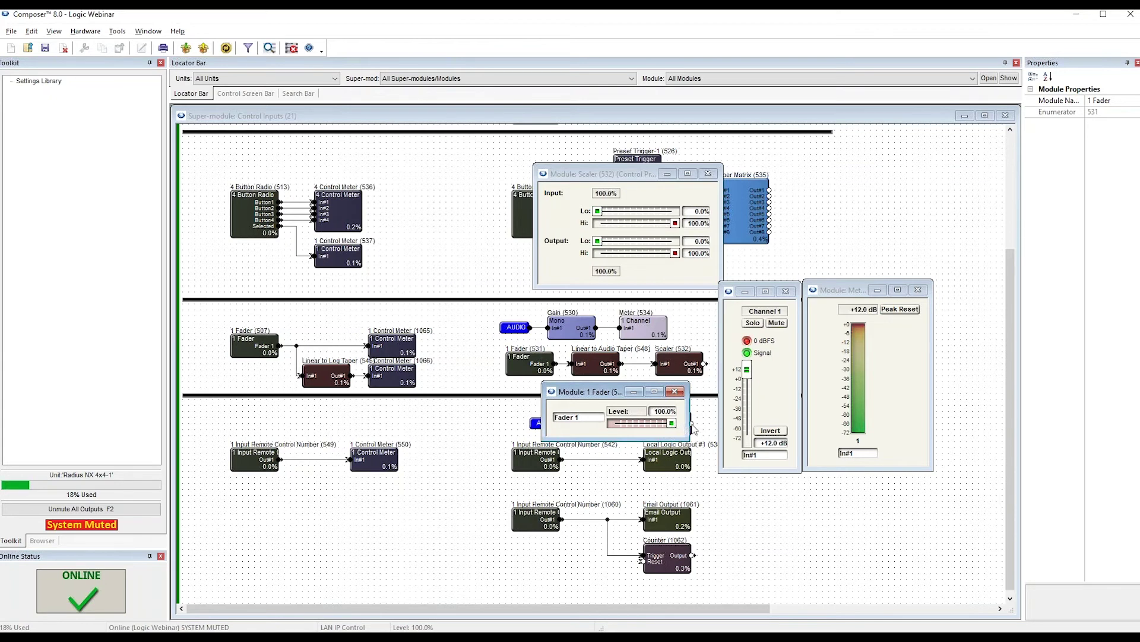
mouse_move(644, 172)
mouse_down()
mouse_move(634, 195)
mouse_move(636, 184)
mouse_up()
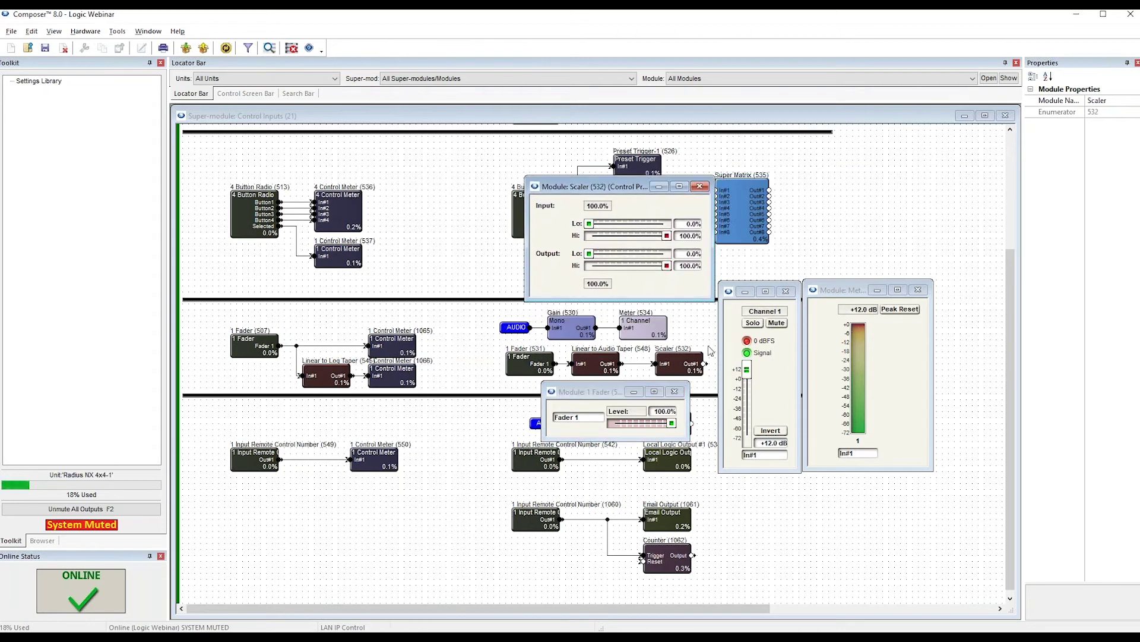
Set the Scaler's high output limit to 85.7% and test it with Fader 1, finishing at 100%.
click(669, 268)
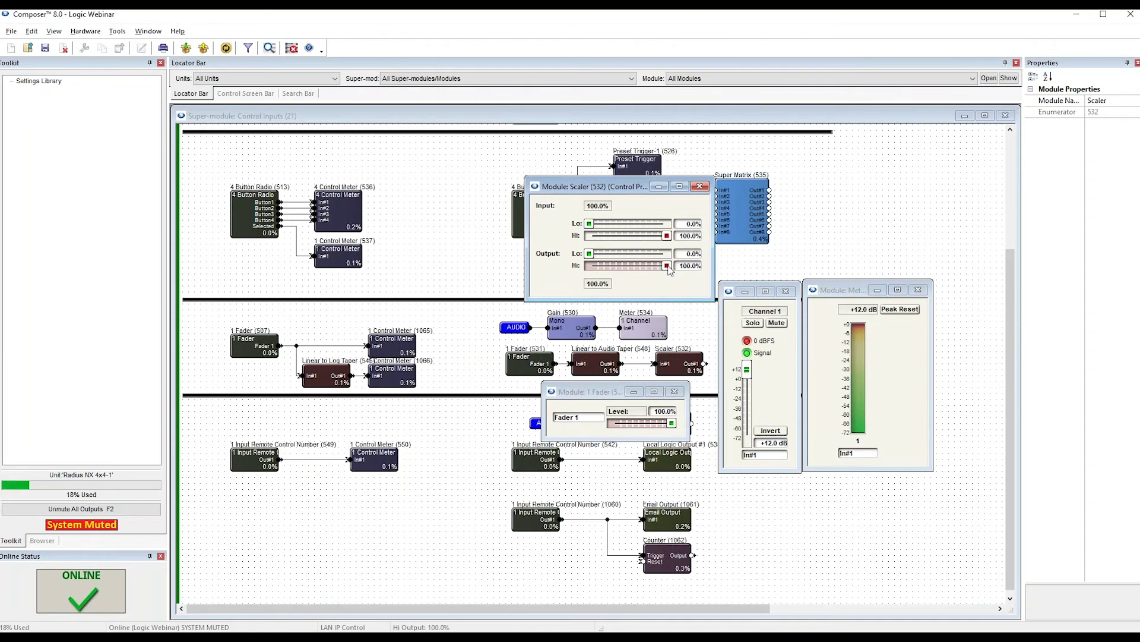
mouse_move(670, 271)
mouse_down()
mouse_move(624, 277)
mouse_move(651, 271)
mouse_up()
click(689, 272)
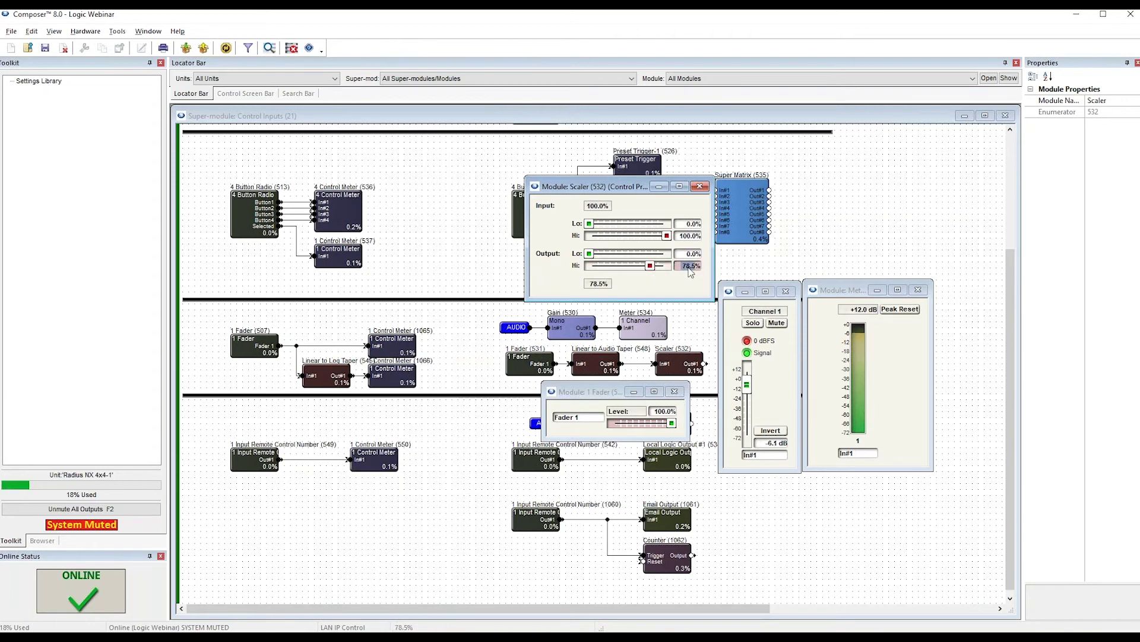
text(85%)
key(Return)
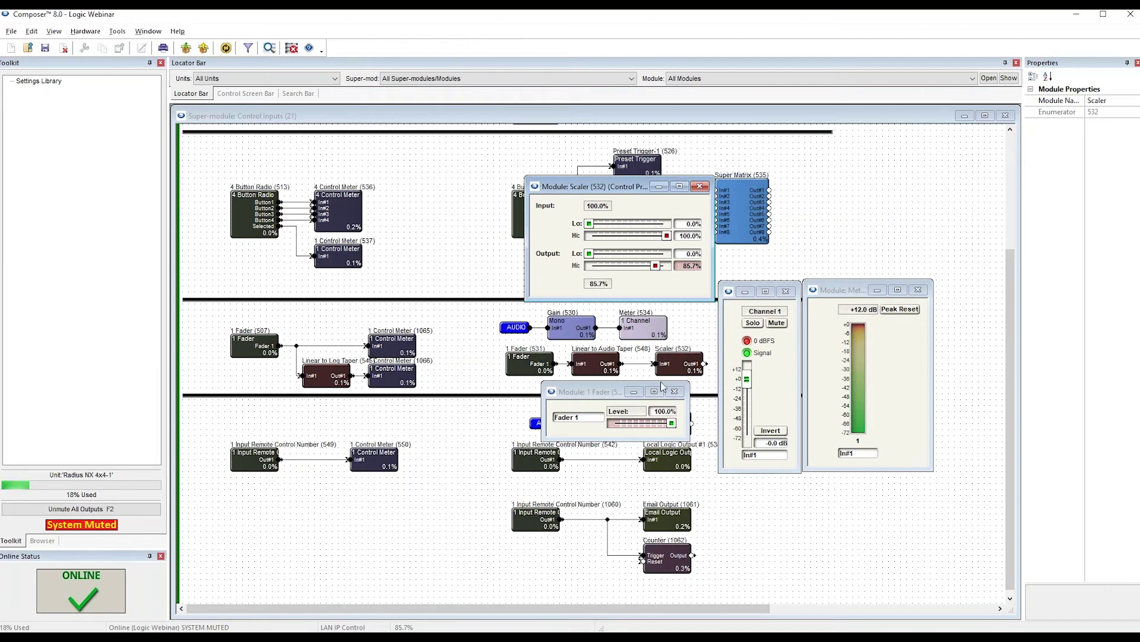
mouse_move(672, 423)
mouse_down()
mouse_move(625, 437)
mouse_move(609, 424)
mouse_move(675, 426)
mouse_up()
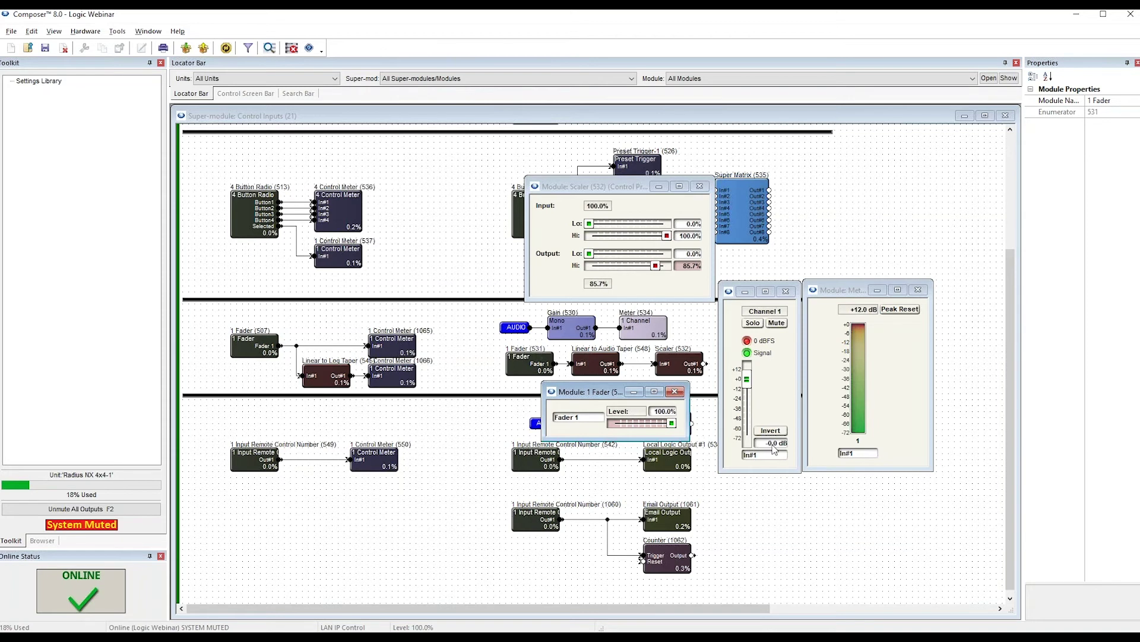
Close the Gain, Meter, Scaler and Fader 1 module windows.
click(777, 400)
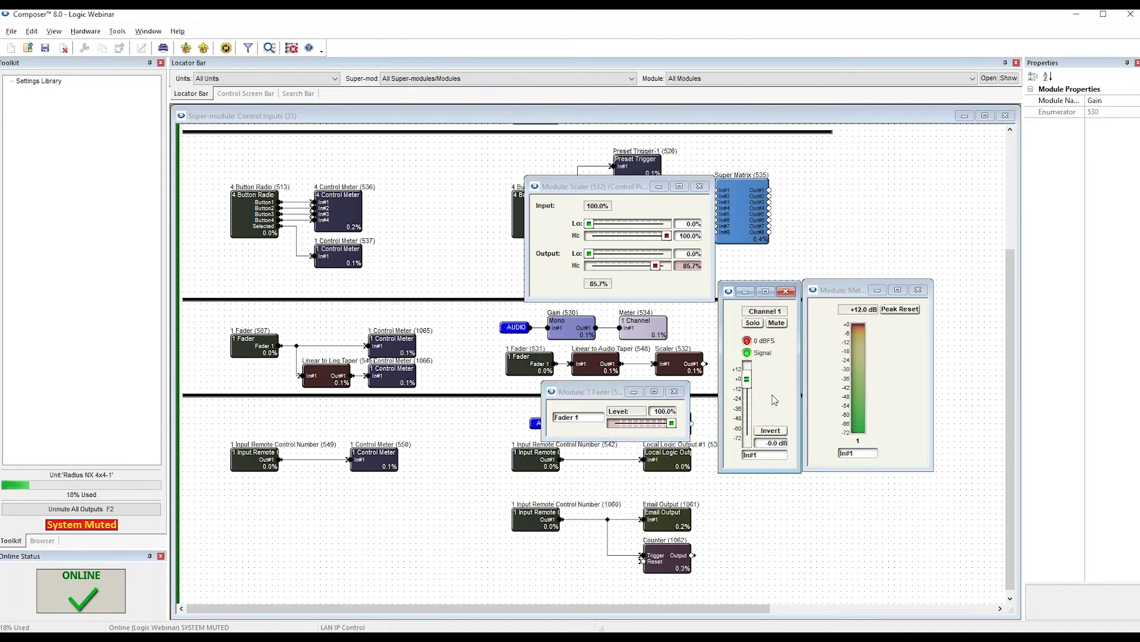
click(786, 291)
click(918, 289)
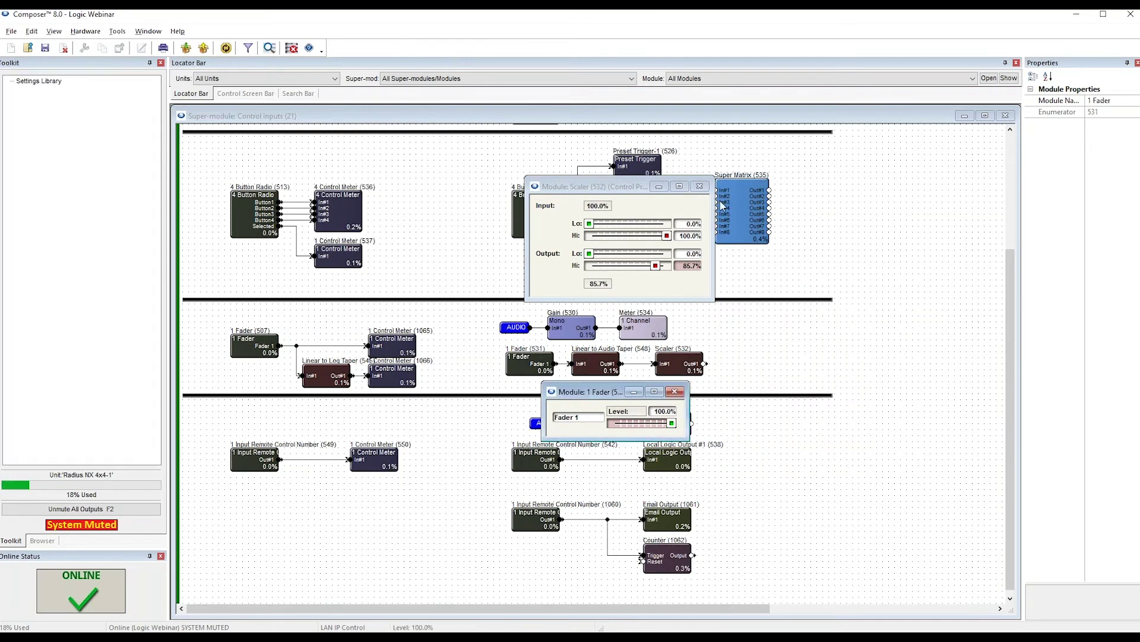
click(700, 186)
click(674, 391)
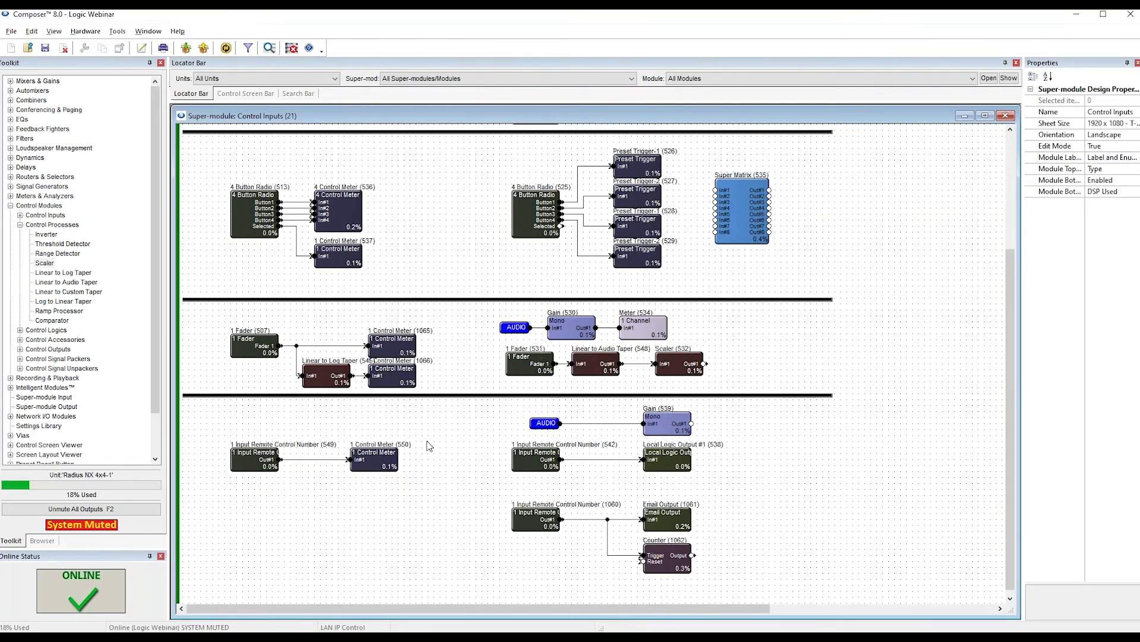
Expand Control Inputs in the Toolkit and look through the Remote Control Number modules from 1 to 16 inputs.
scroll(441, 448, down, 1)
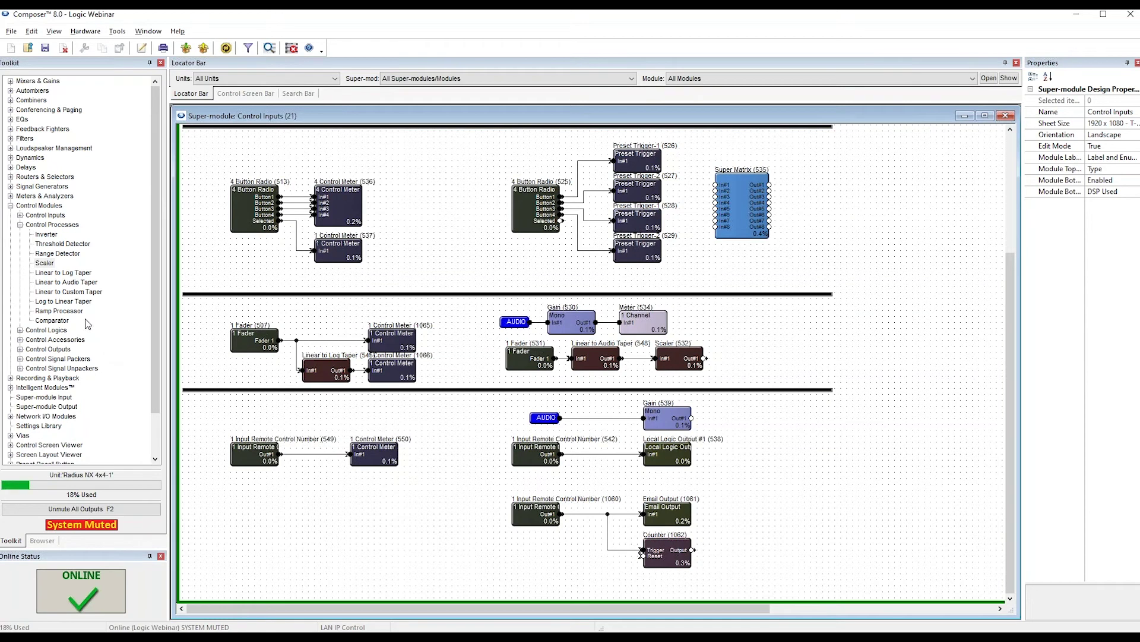
click(20, 215)
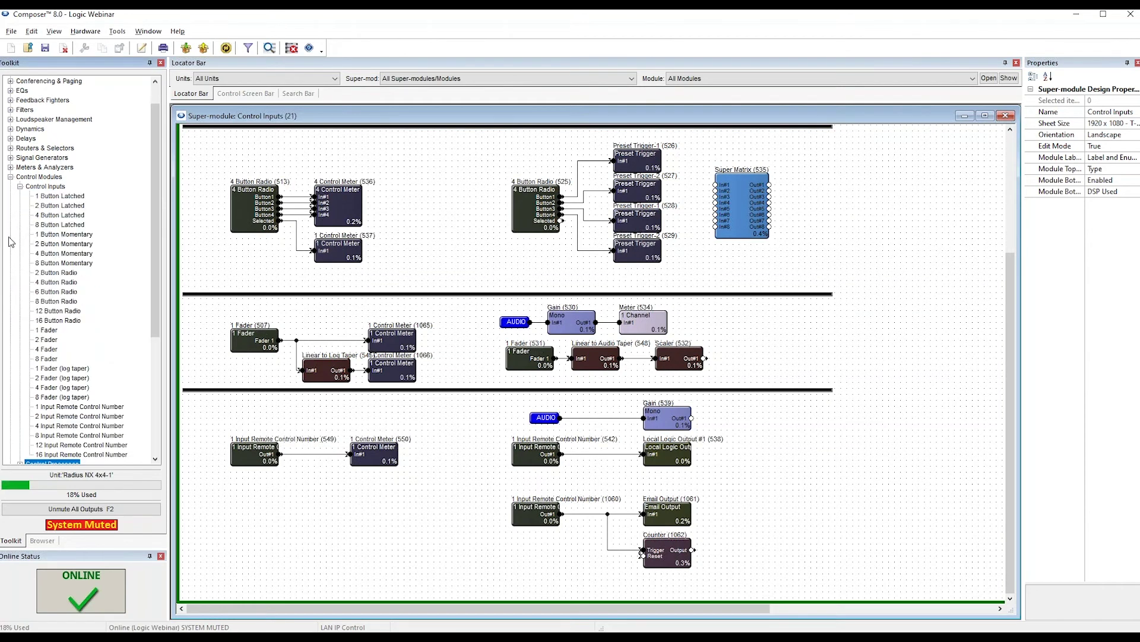
click(65, 414)
click(67, 406)
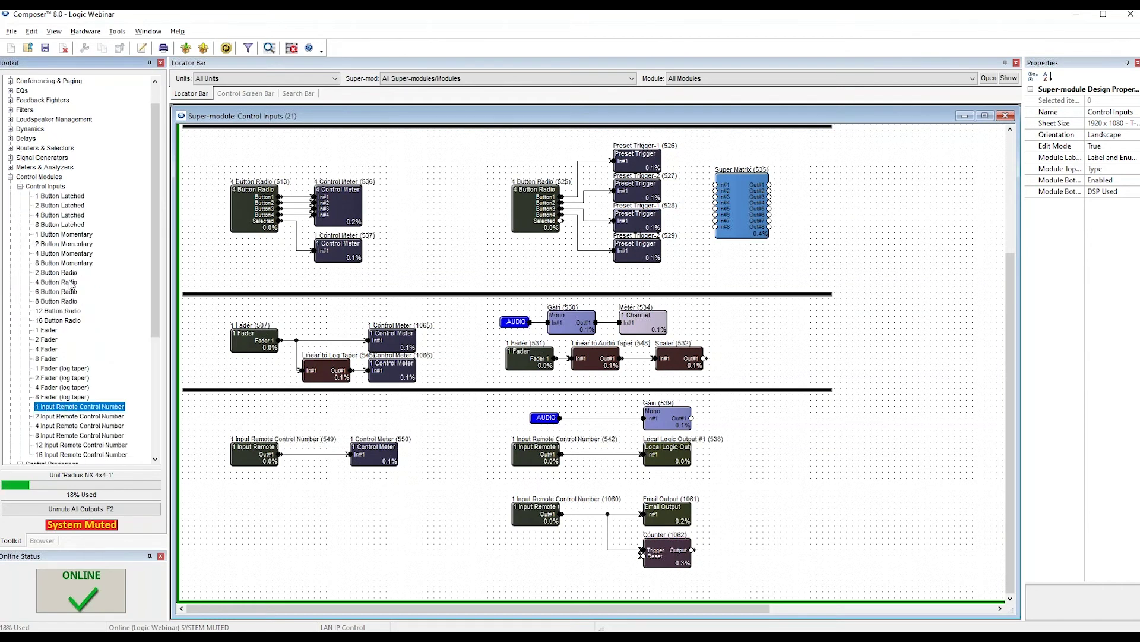
scroll(70, 283, down, 1)
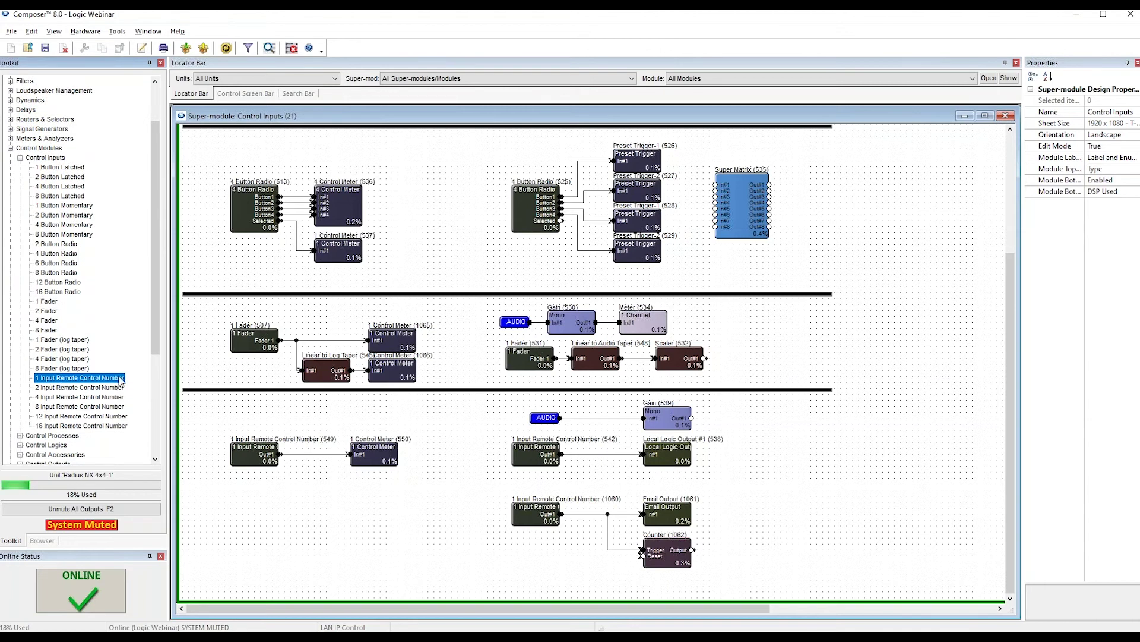
click(67, 424)
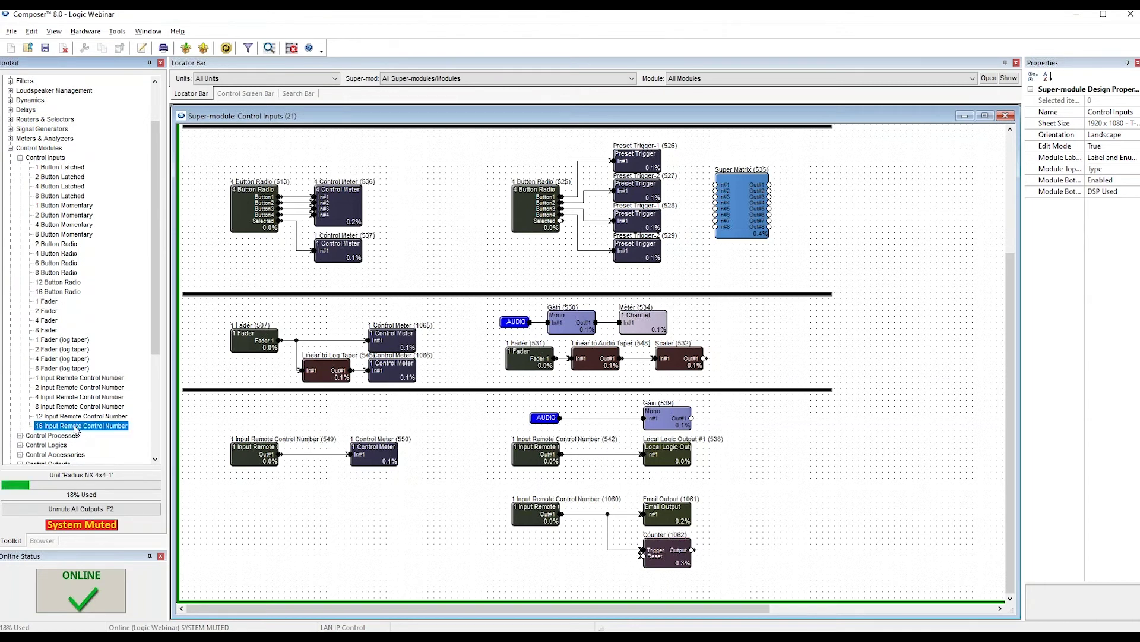
Open 1 Input Remote Control Number (549), place its window above the module and accept 17 as the remote control number.
click(271, 478)
double_click(265, 463)
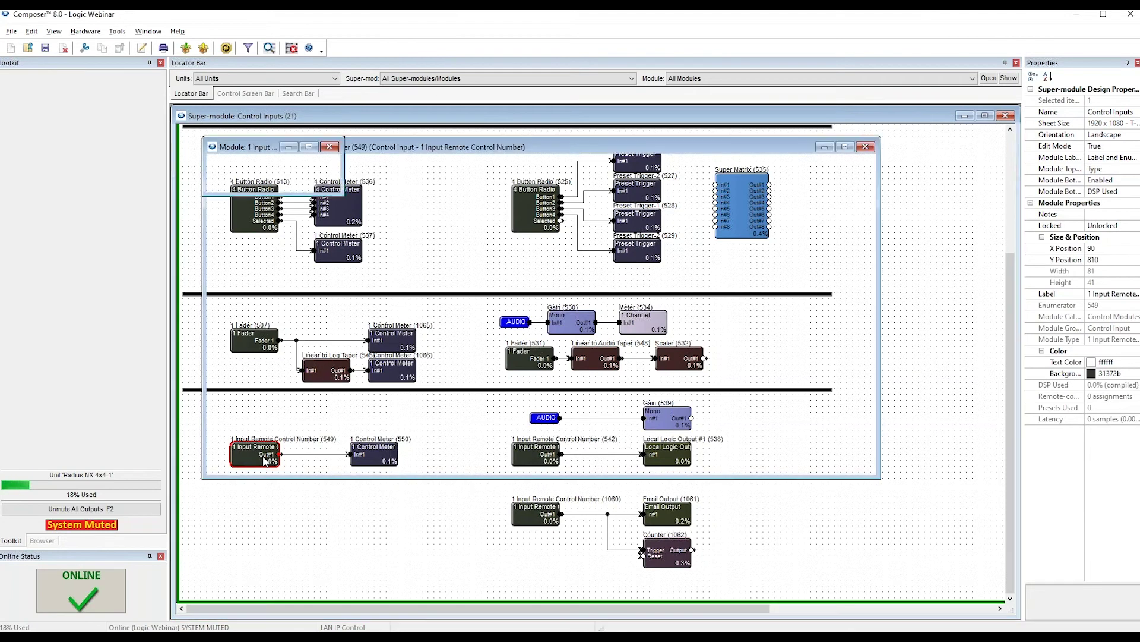
drag(271, 149, 268, 364)
click(313, 395)
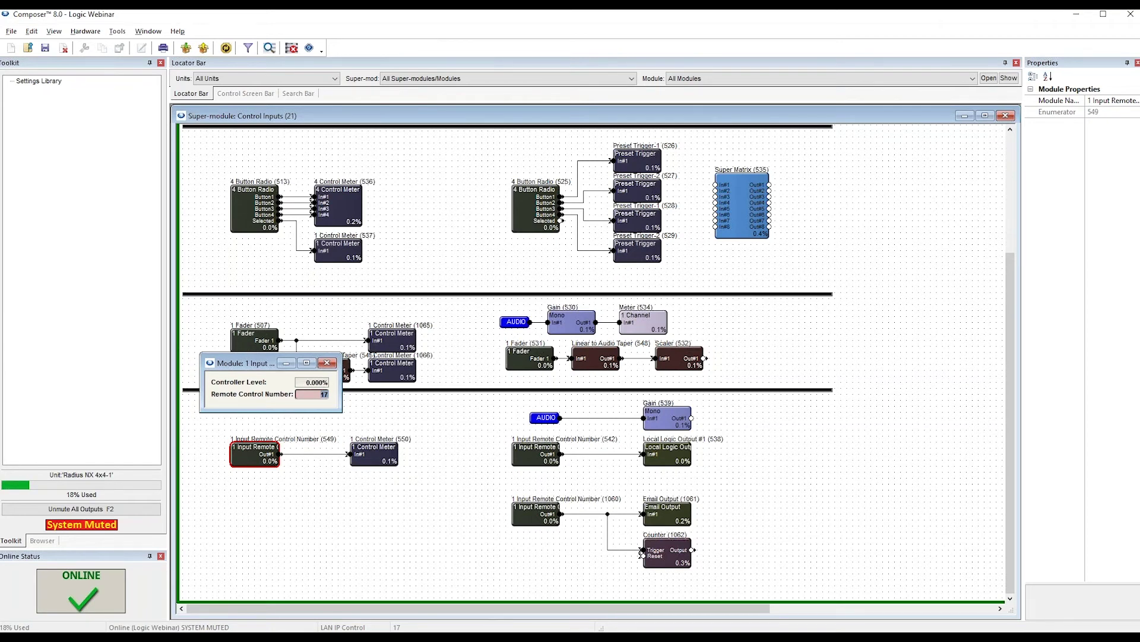
key(Return)
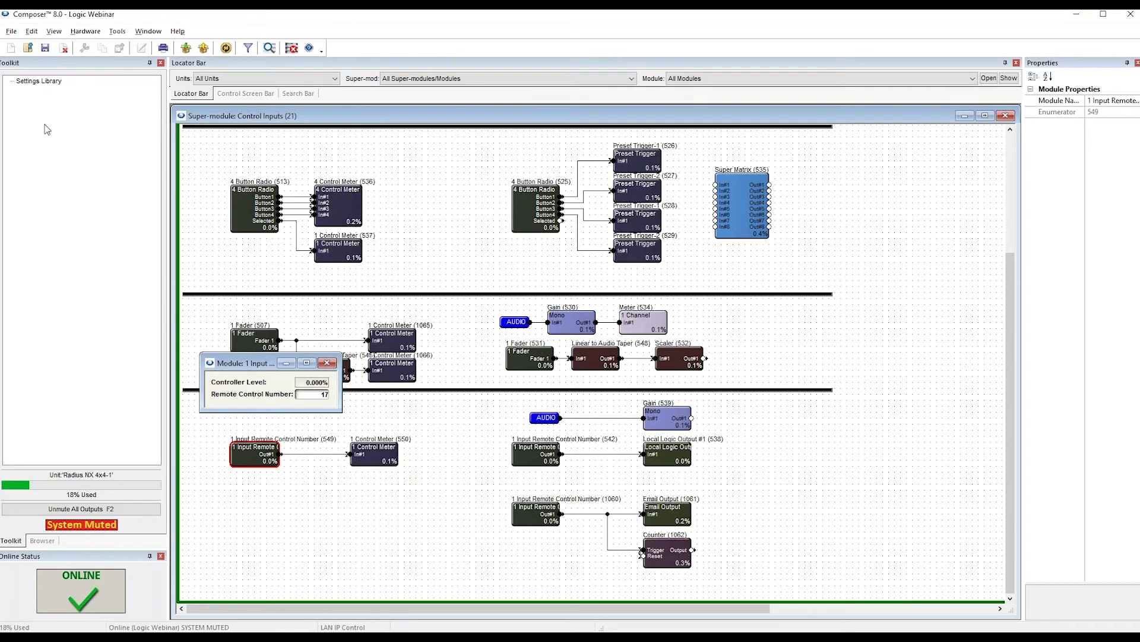
Look up the entry for control number 17 among the Control Numbers in the Remote Control Manager, and close the manager.
click(117, 31)
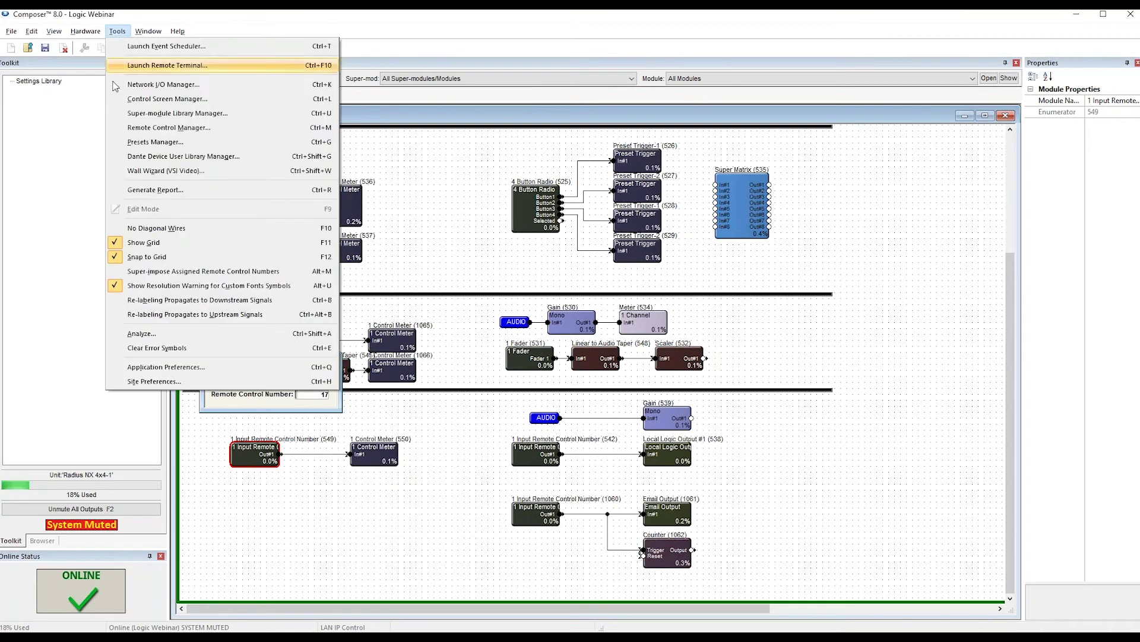
click(174, 129)
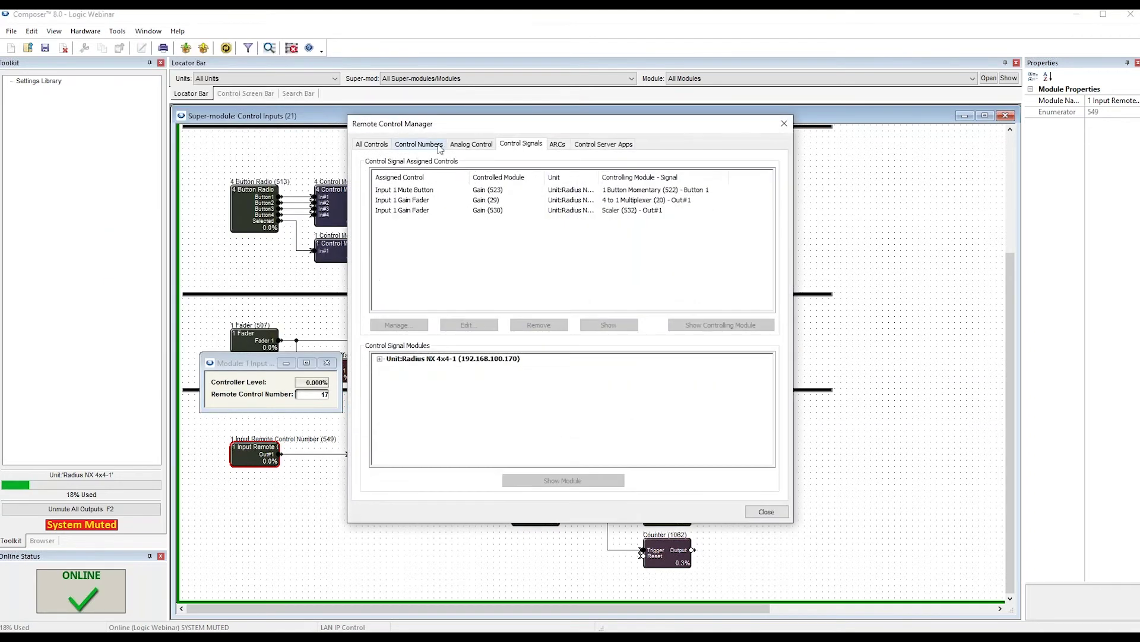
click(440, 148)
click(422, 420)
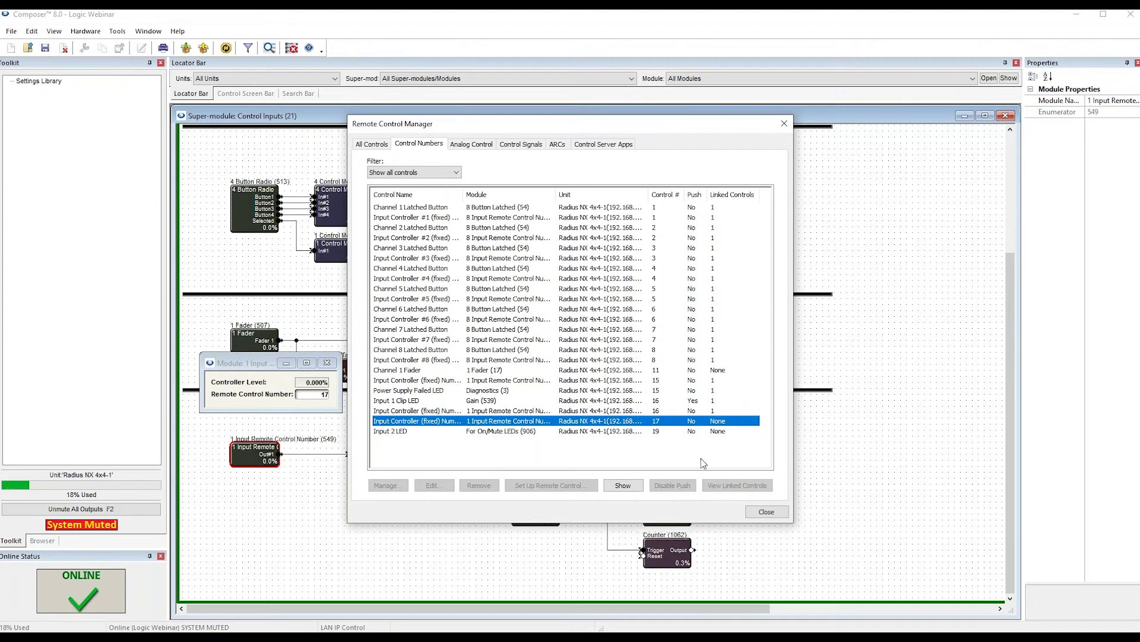
click(766, 511)
Move the Remote Control Number (549) window closer to its module, check its number field and close it.
drag(244, 363, 279, 375)
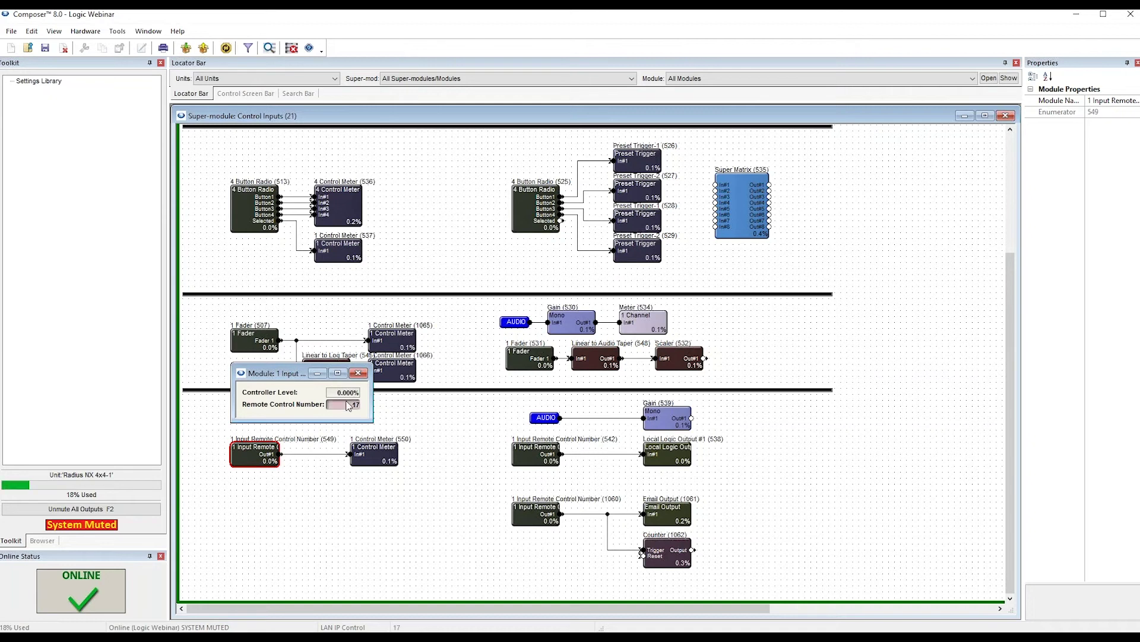
drag(295, 378, 304, 384)
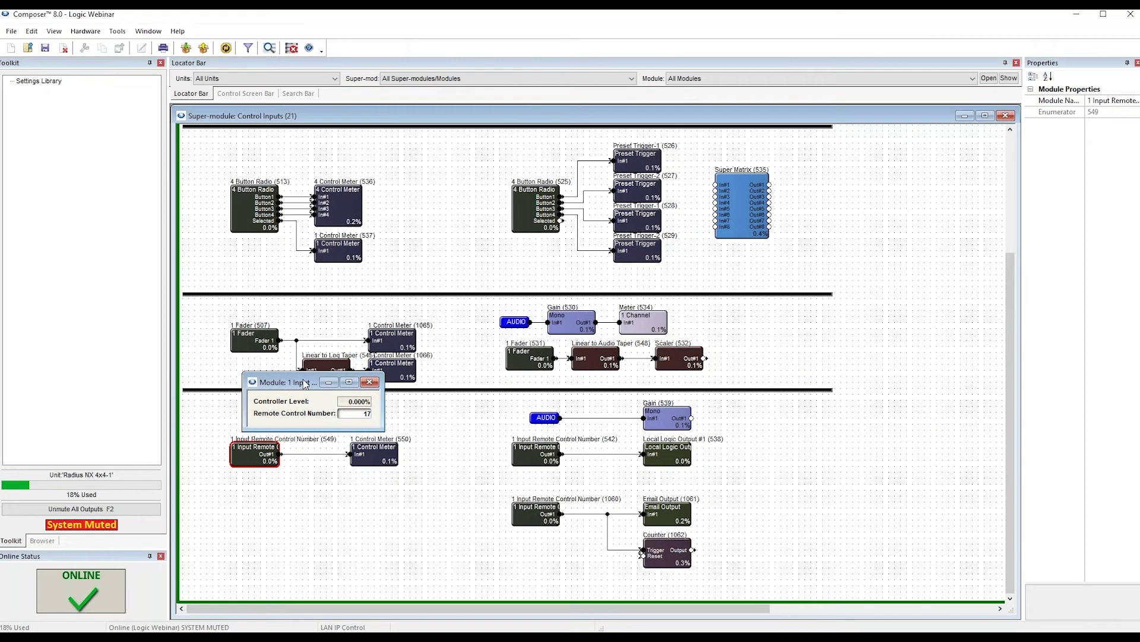
click(372, 382)
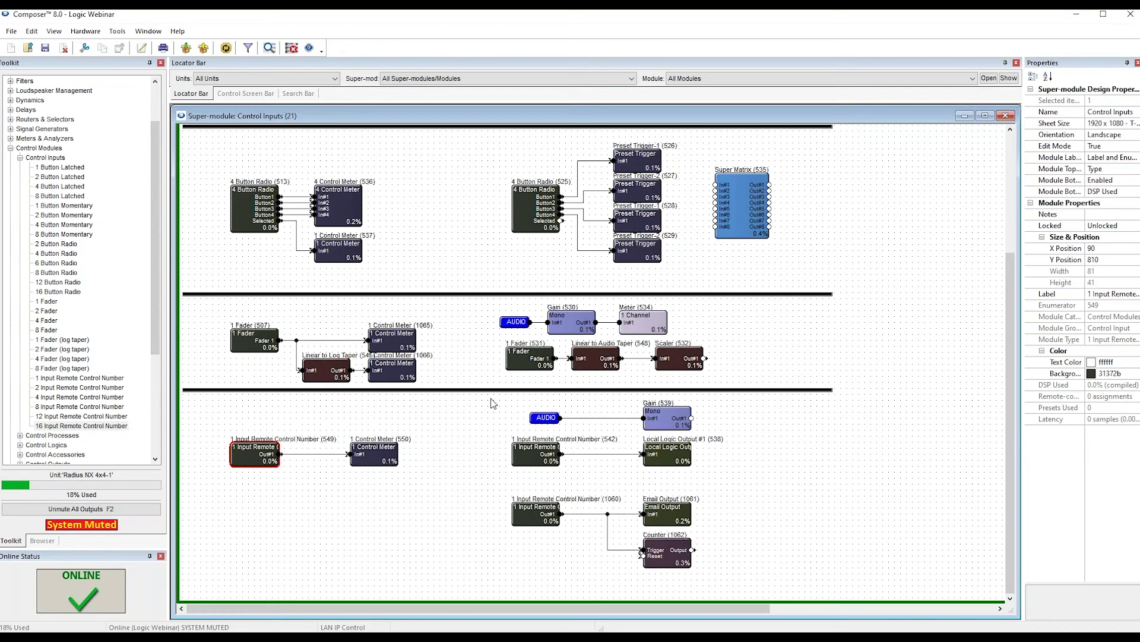
Open Gain (539), move its window beside the module, and superimpose the assigned remote control numbers.
double_click(659, 418)
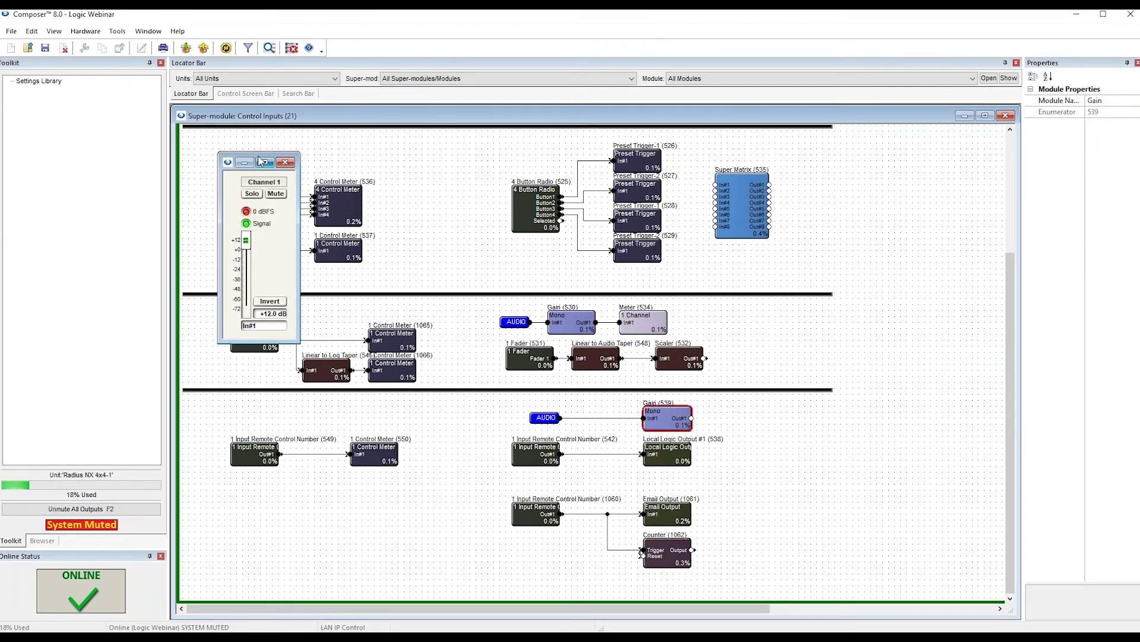
drag(246, 156, 790, 286)
click(117, 31)
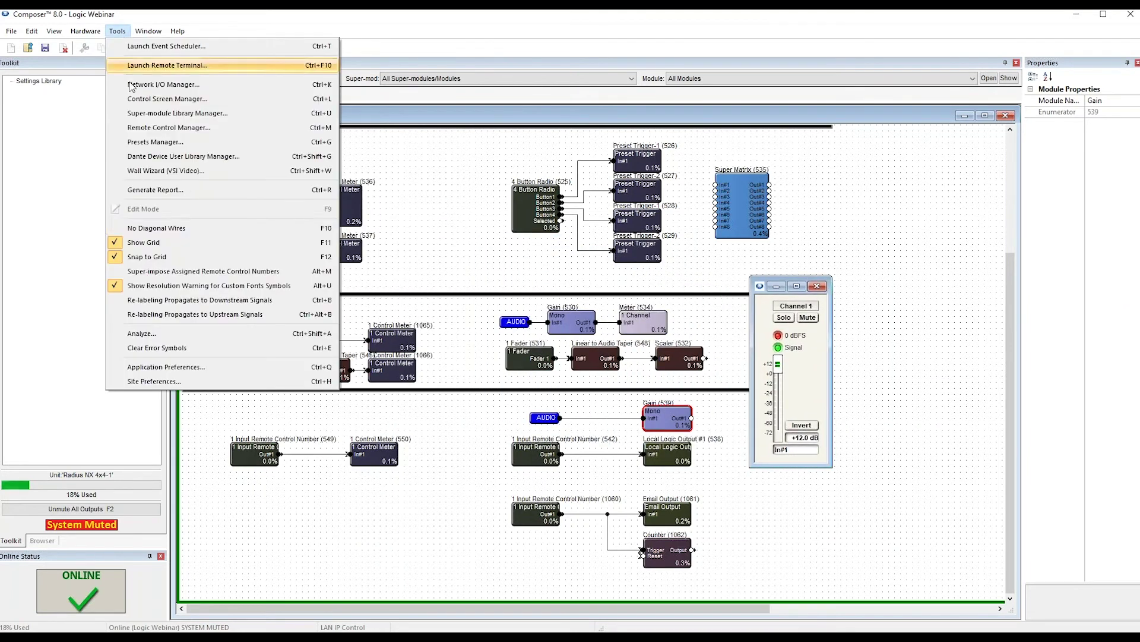
click(170, 271)
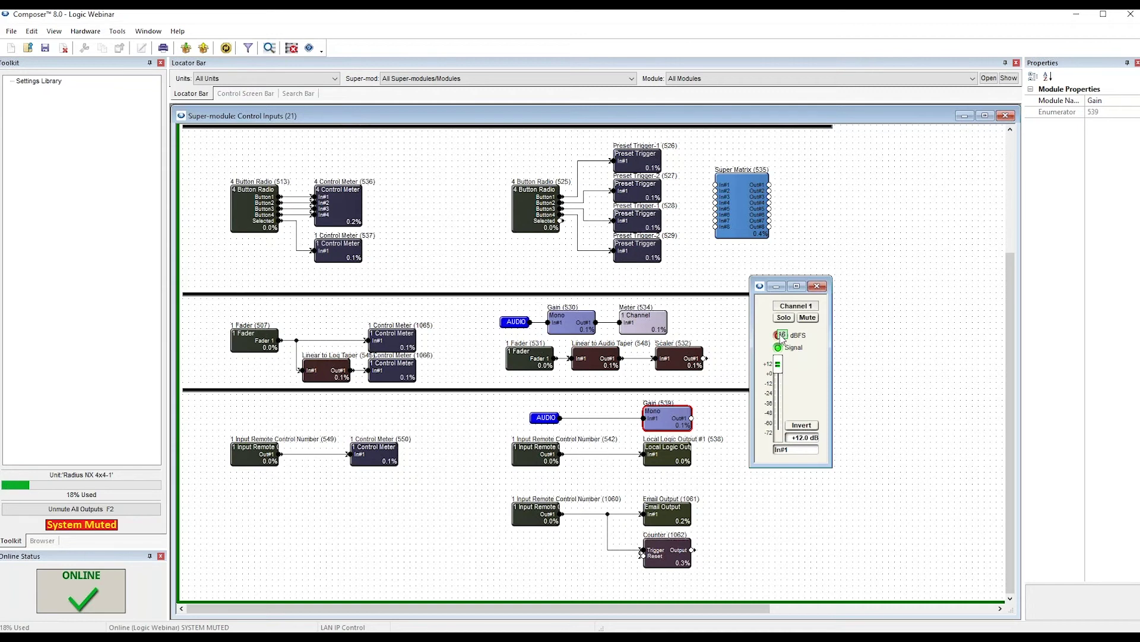
Open 1 Input Remote Control Number (542) and Local Logic Output #1 (538), and place their windows side by side above the fader section.
double_click(536, 454)
drag(310, 172, 546, 345)
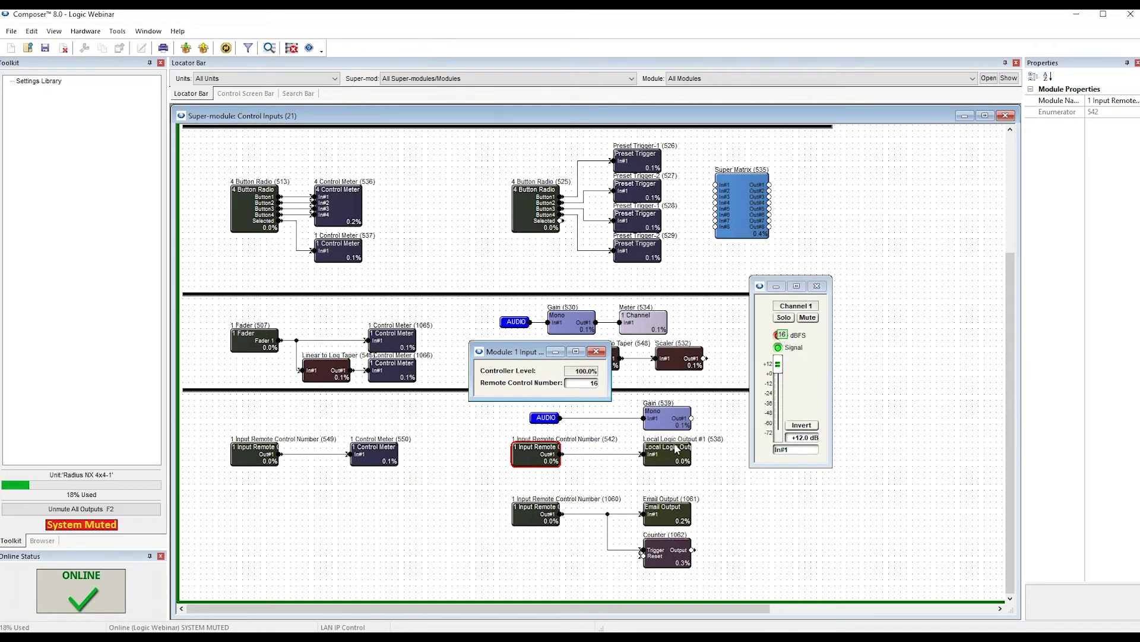
double_click(671, 456)
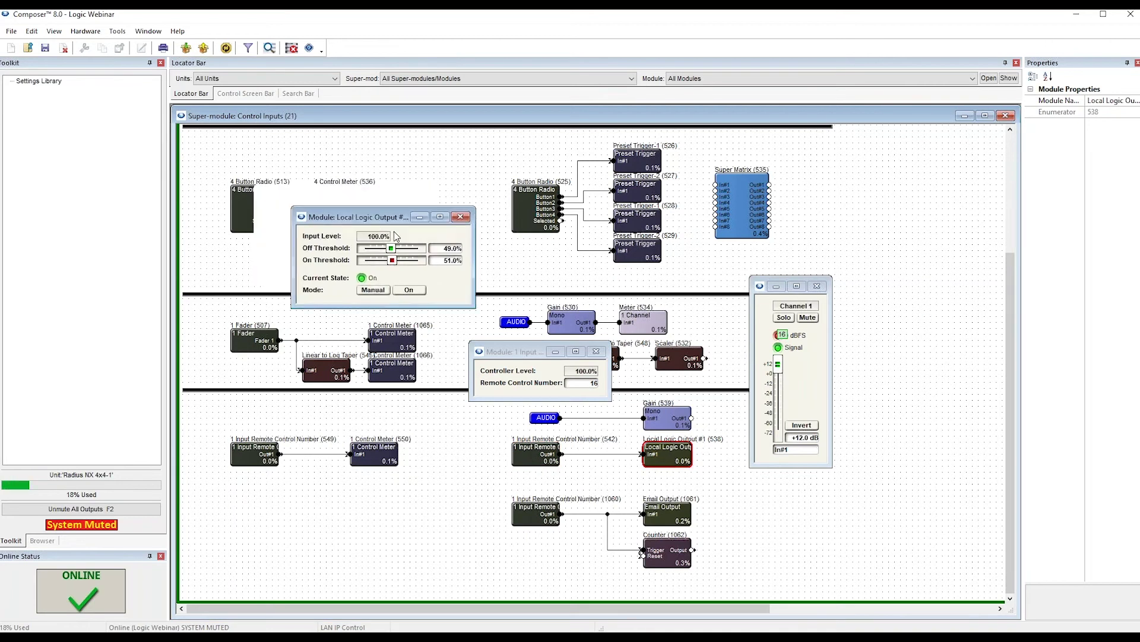
drag(701, 290, 699, 180)
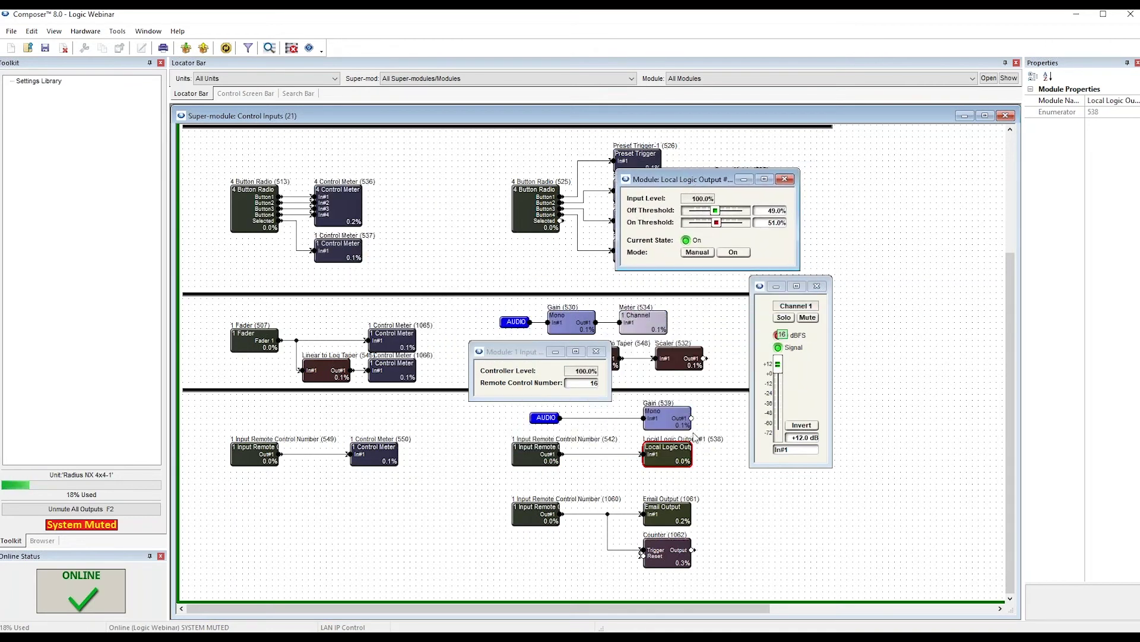
drag(522, 352, 512, 220)
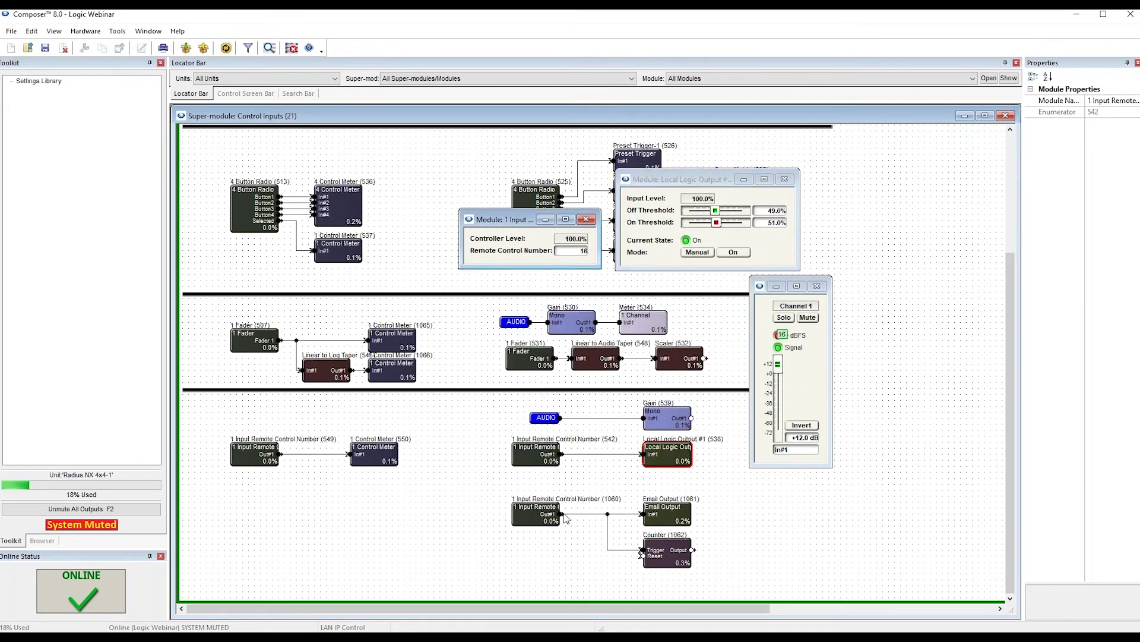
Examine the wire from Remote Control Number (542) to Local Logic Output #1 (538), and close the logic output, Gain and remote control number windows.
click(612, 455)
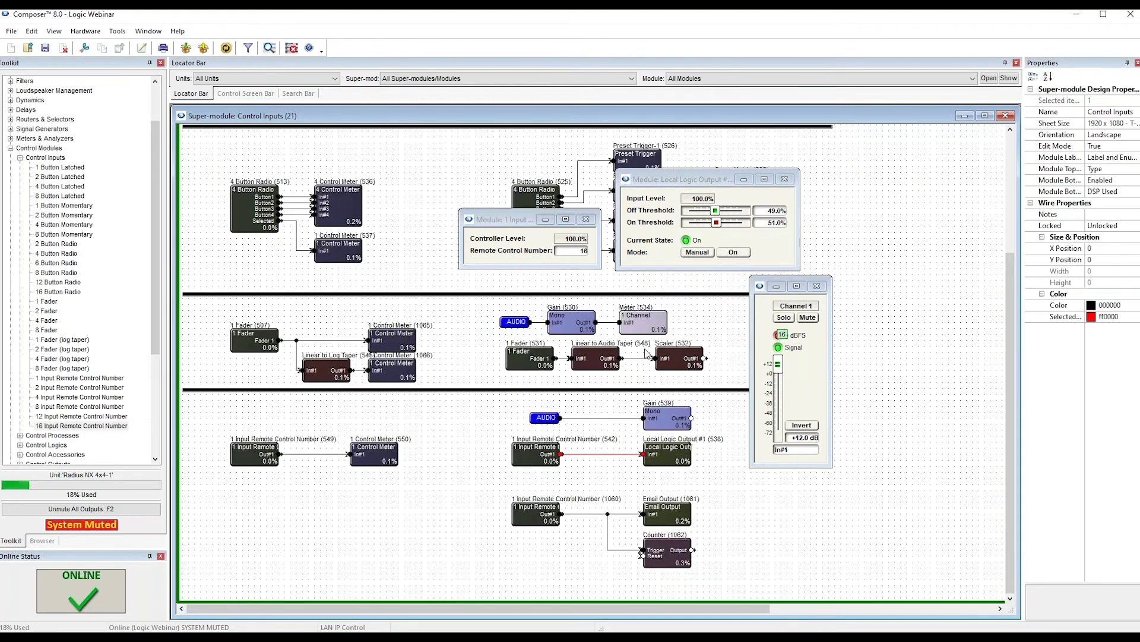
click(761, 237)
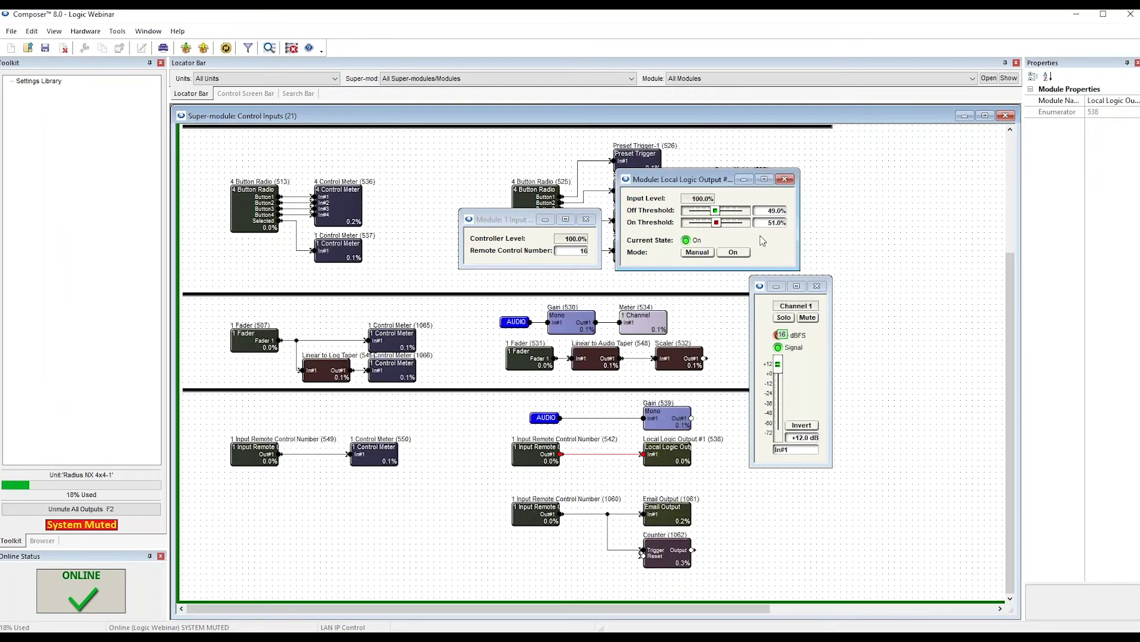
drag(690, 183, 690, 191)
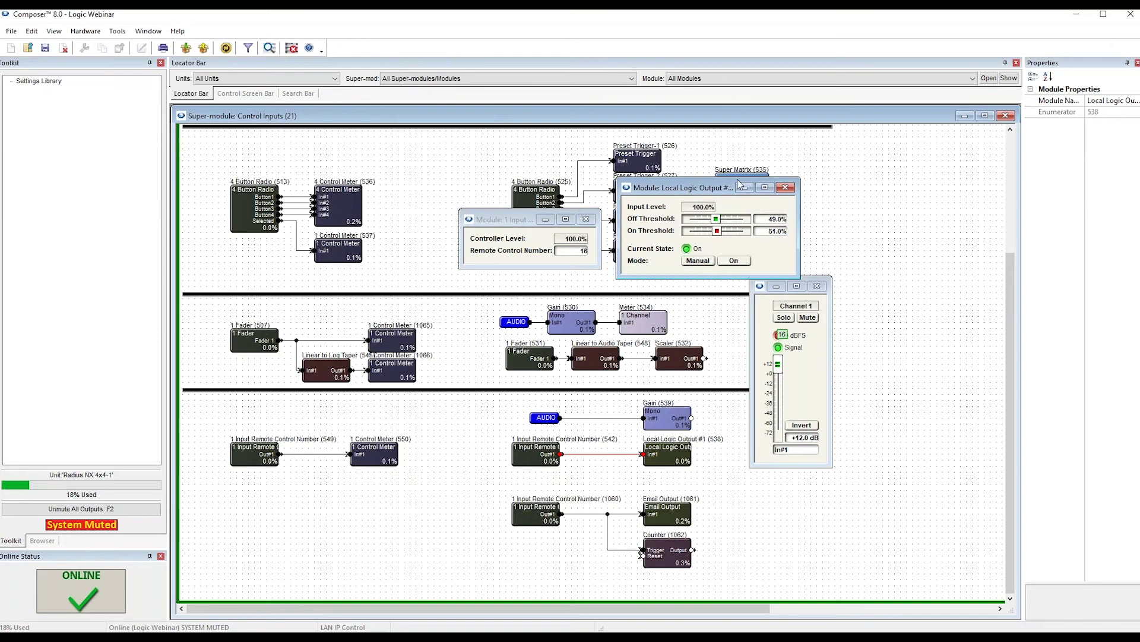
click(786, 187)
click(817, 286)
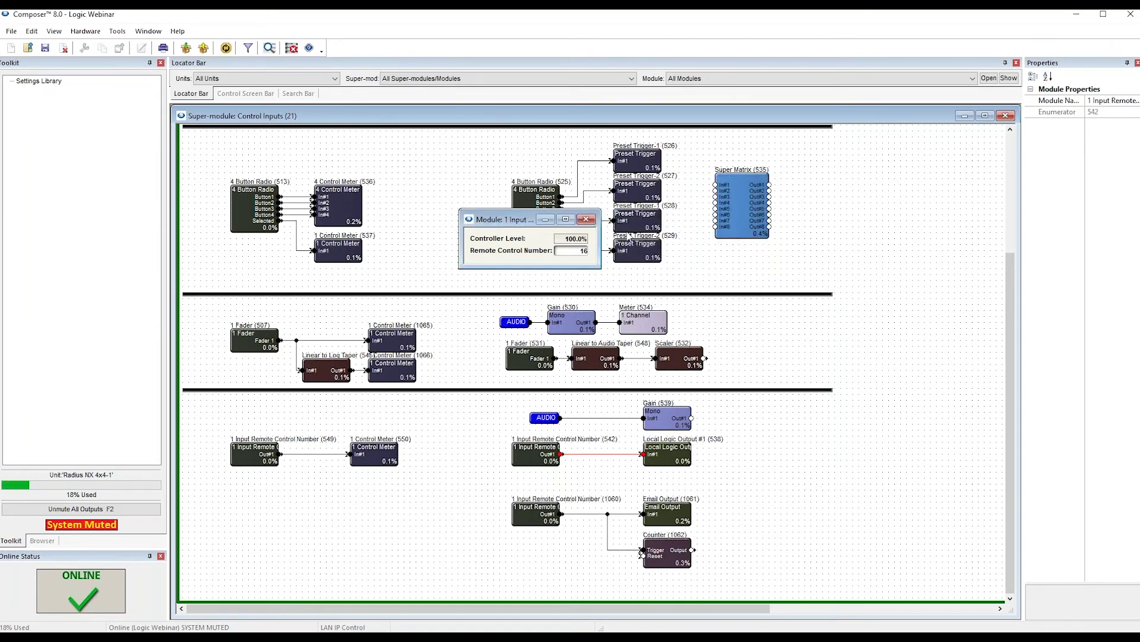
click(586, 219)
click(761, 456)
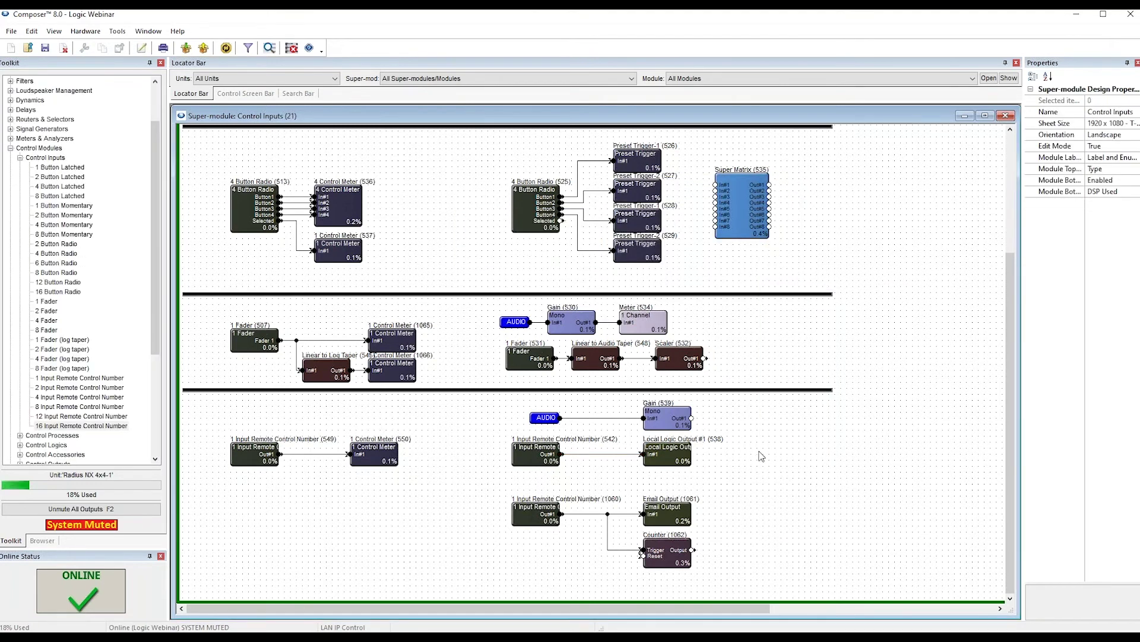
Leave the Control Inputs super-module, check the remote control number on the power supply status indicator in Diagnostics (3), and close Diagnostics.
click(544, 516)
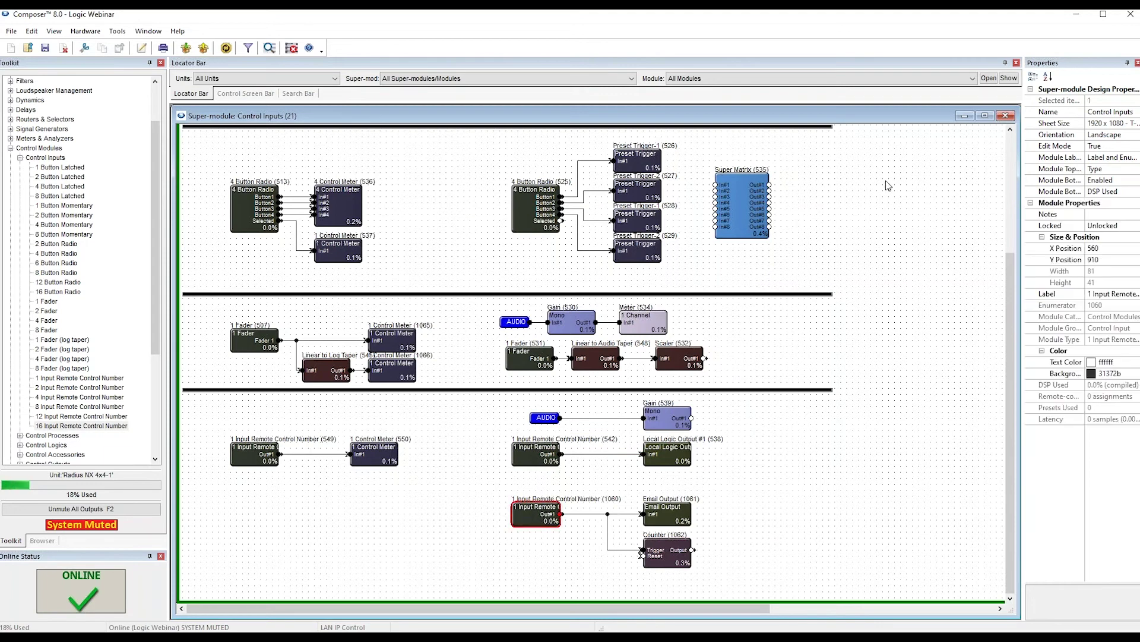
click(1006, 116)
double_click(213, 332)
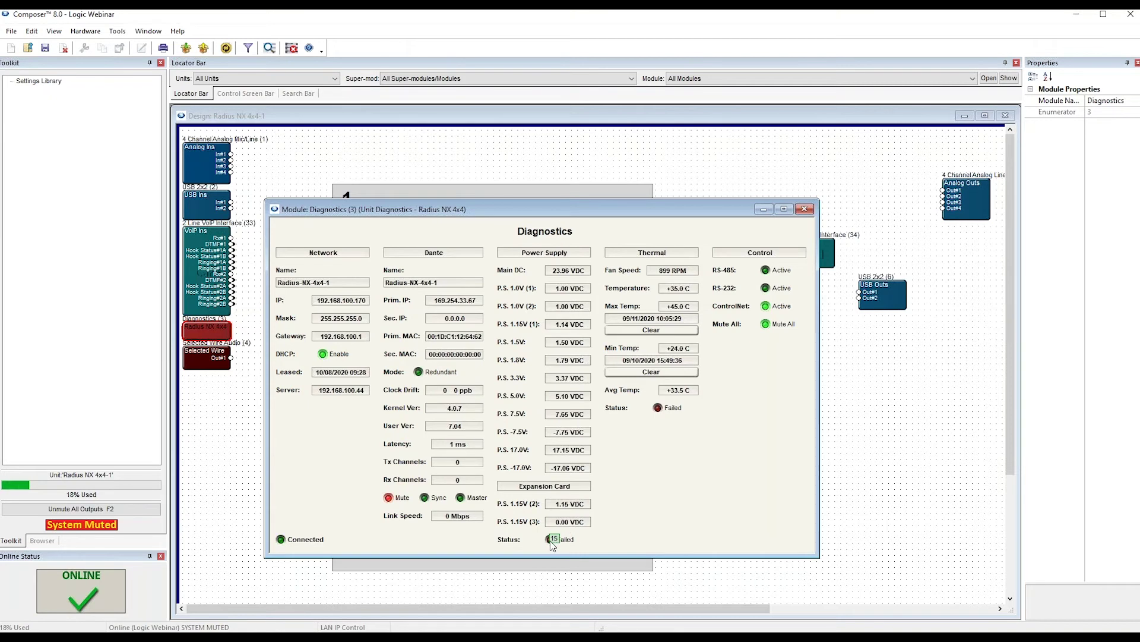
click(804, 208)
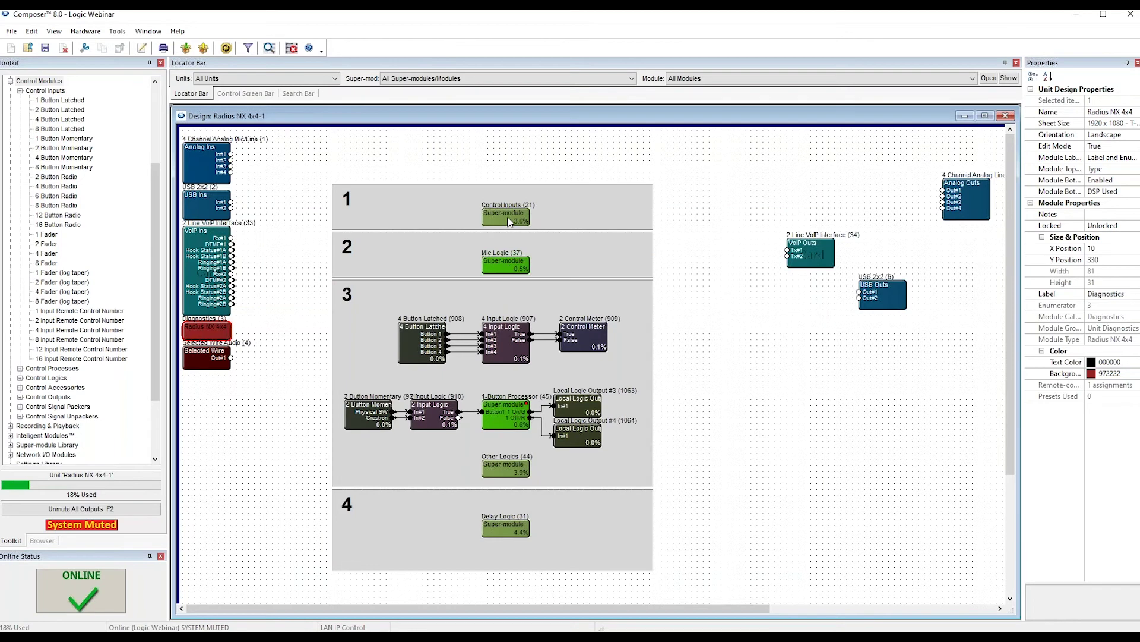
Reopen the Control Inputs super-module, open 1 Input Remote Control Number (1060) and place its window above the Remote Control Number (542) module.
double_click(508, 221)
scroll(652, 506, down, 5)
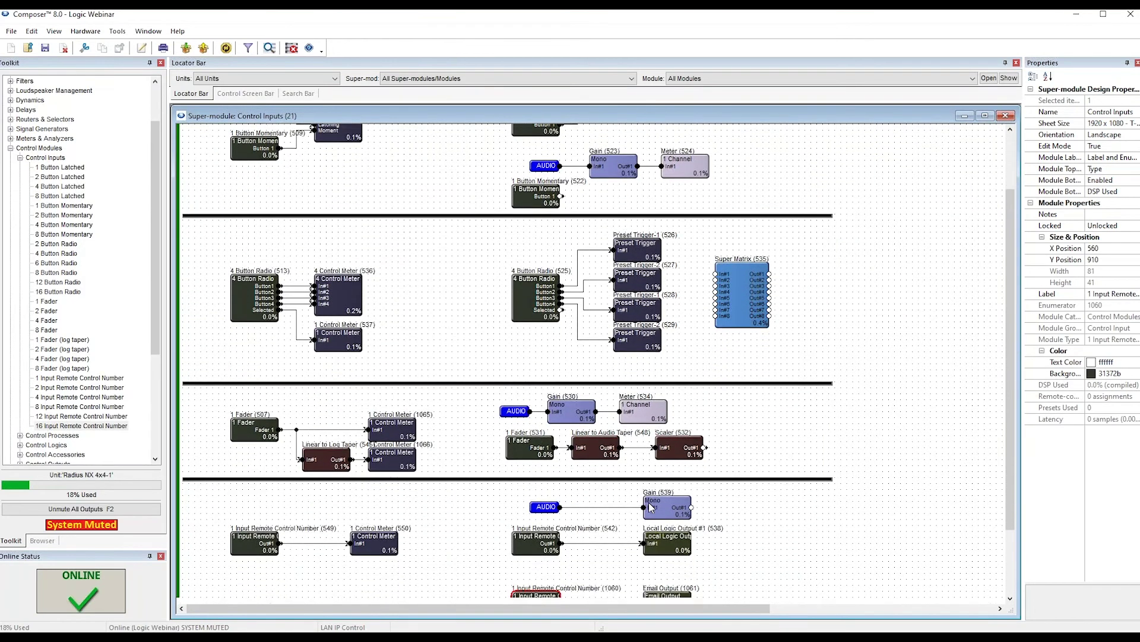
scroll(652, 506, down, 3)
double_click(533, 515)
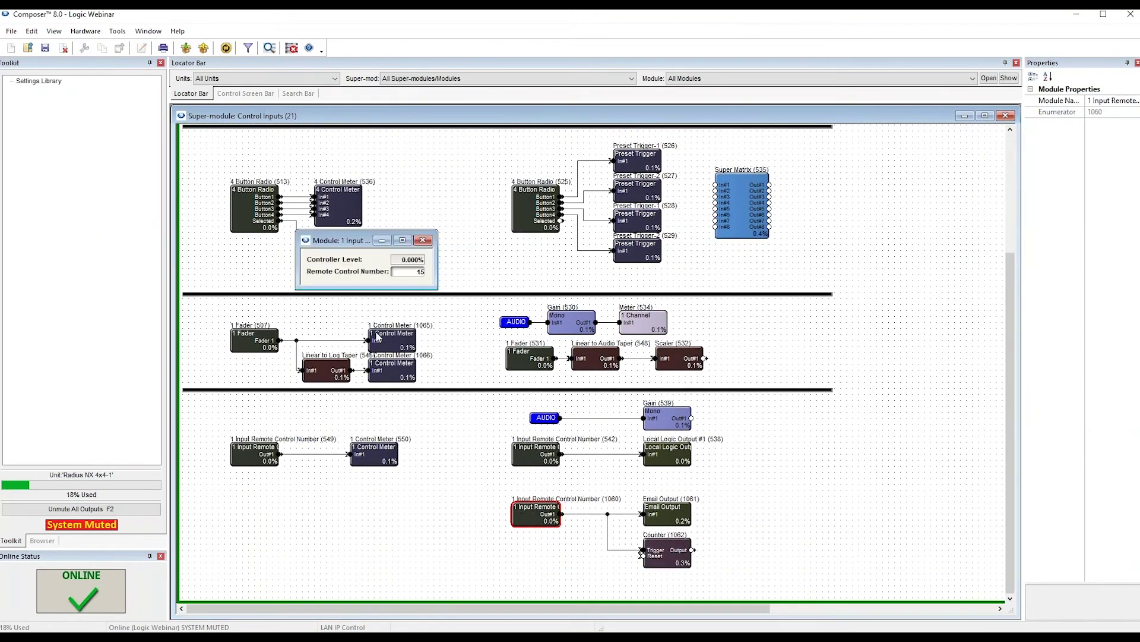
drag(361, 243, 527, 359)
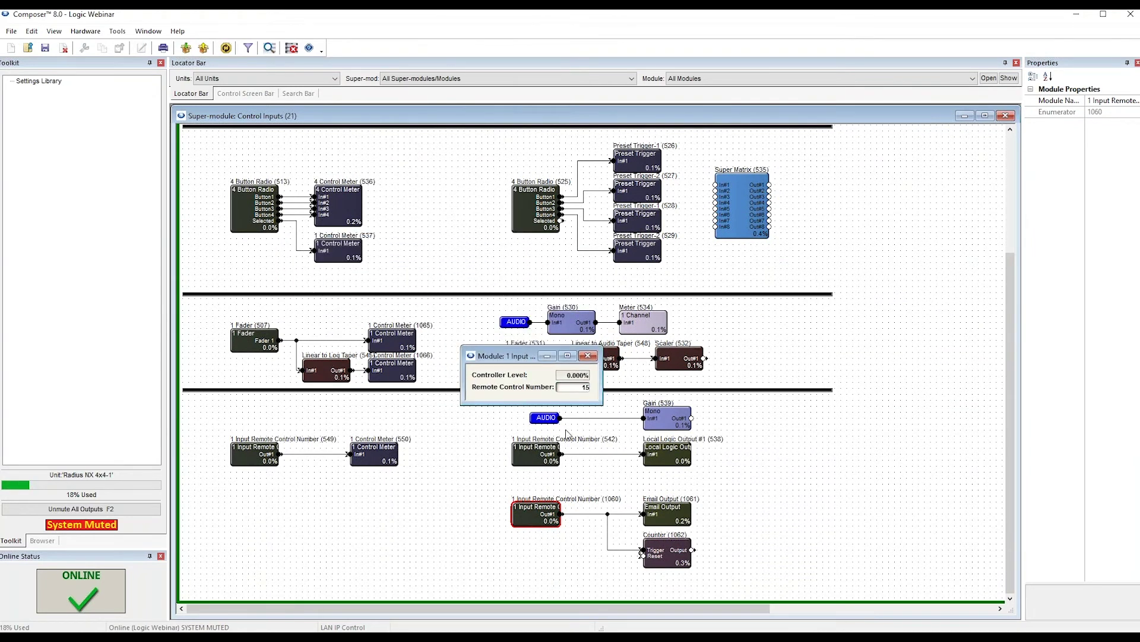
Open Email Output (1061) and Counter (1062), keeping the email window clear of the remote control number window.
double_click(682, 519)
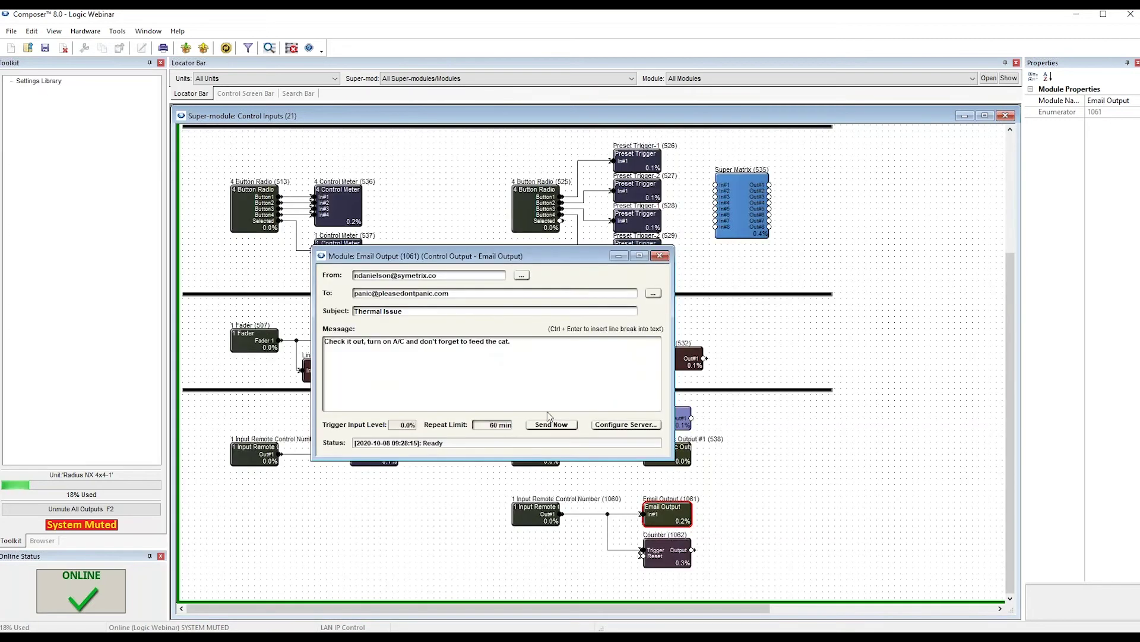
drag(467, 260, 778, 250)
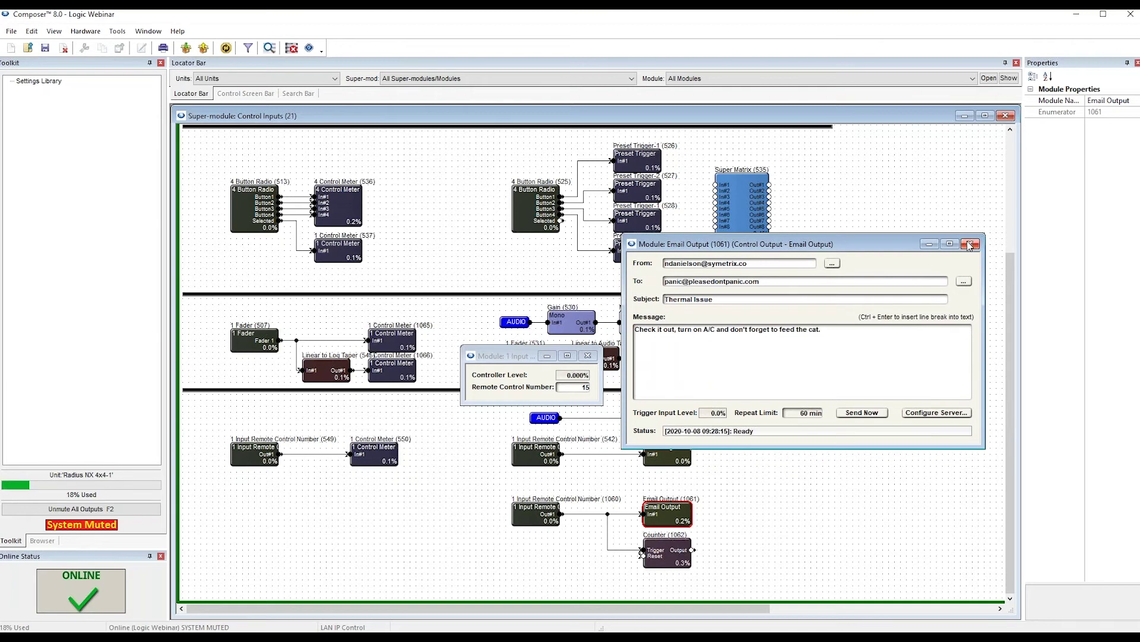
double_click(673, 554)
click(282, 440)
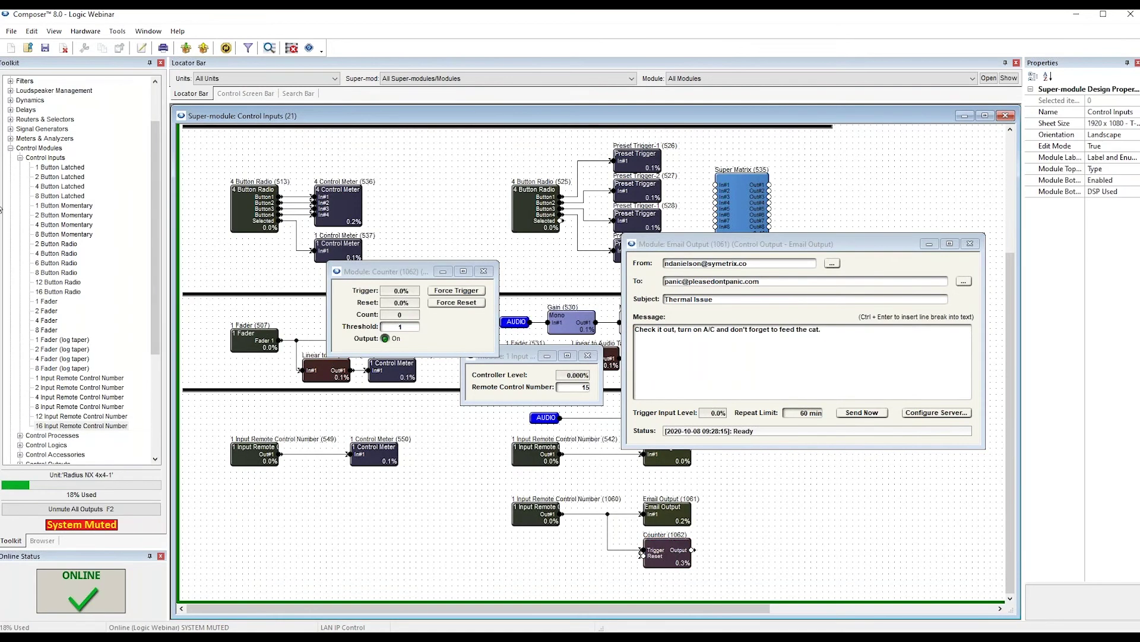
Collapse Control Inputs and expand Control Outputs in the Toolkit, and move the Email Output window up to uncover Gain (539).
click(20, 158)
double_click(50, 254)
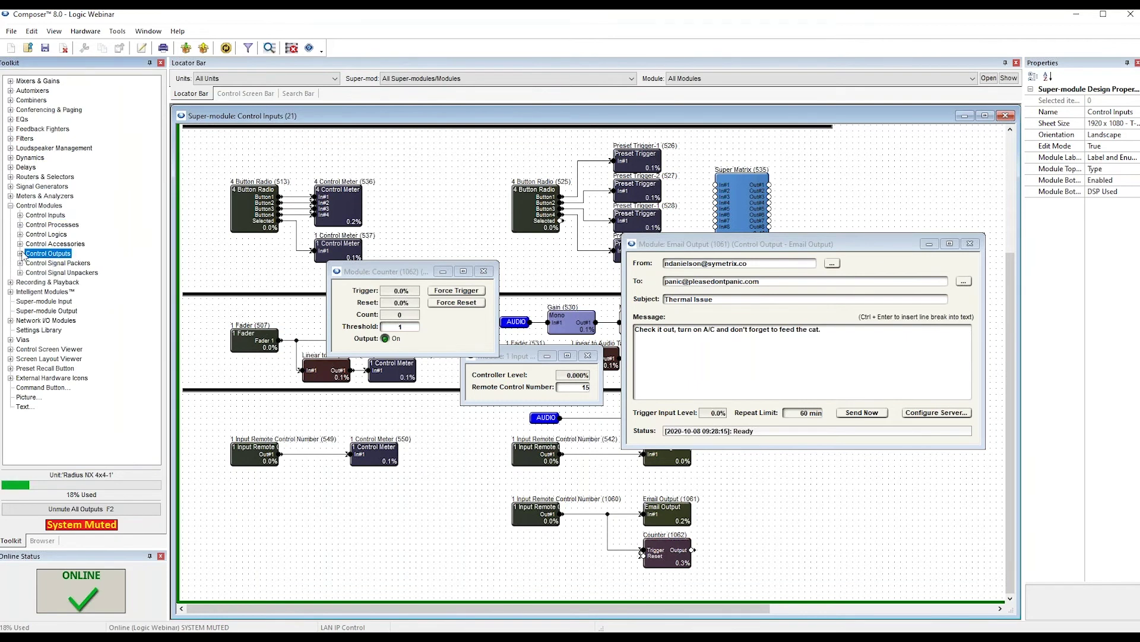
click(72, 263)
drag(785, 250, 795, 169)
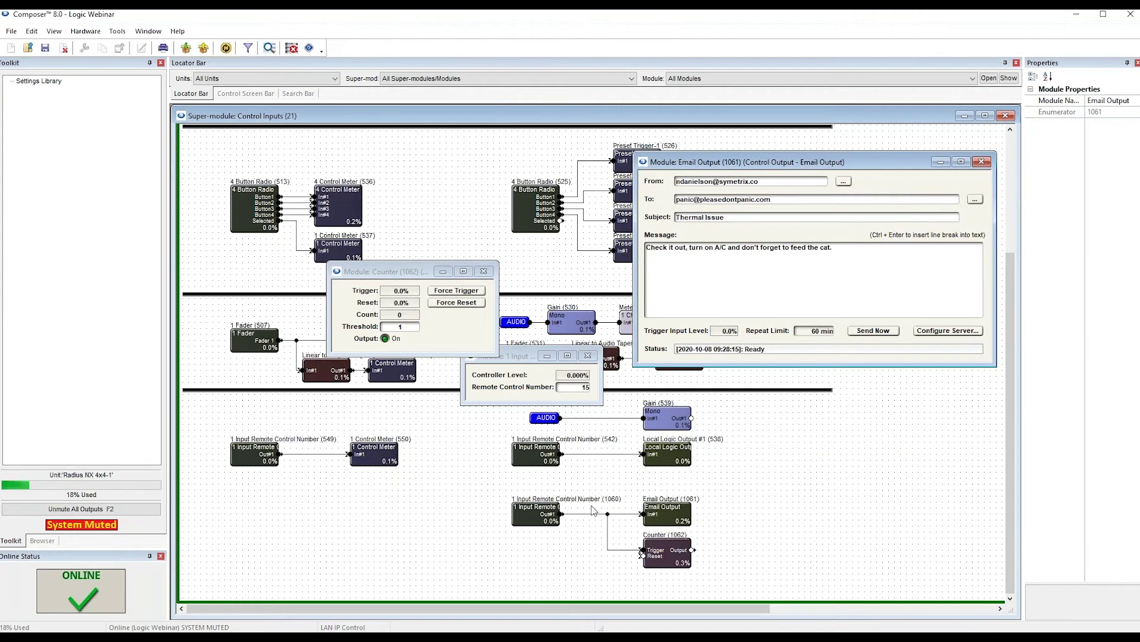
click(192, 403)
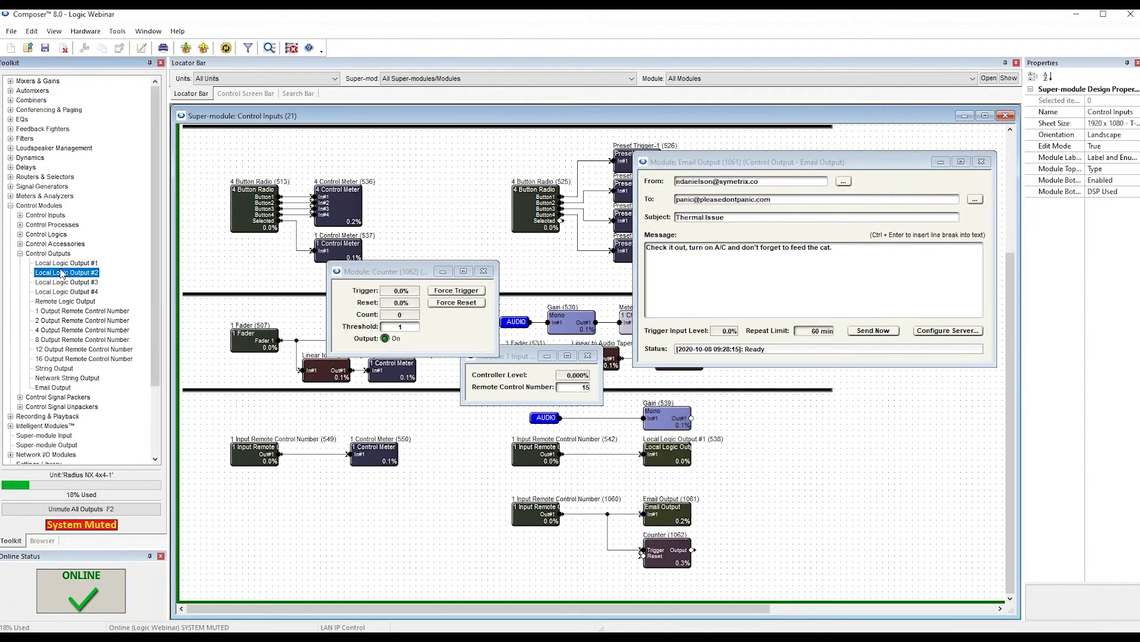
Look through Local Logic Output #1 to #4 and Email Output among the Control Outputs in the Toolkit.
click(67, 292)
click(73, 282)
click(71, 273)
click(69, 263)
click(71, 273)
click(73, 282)
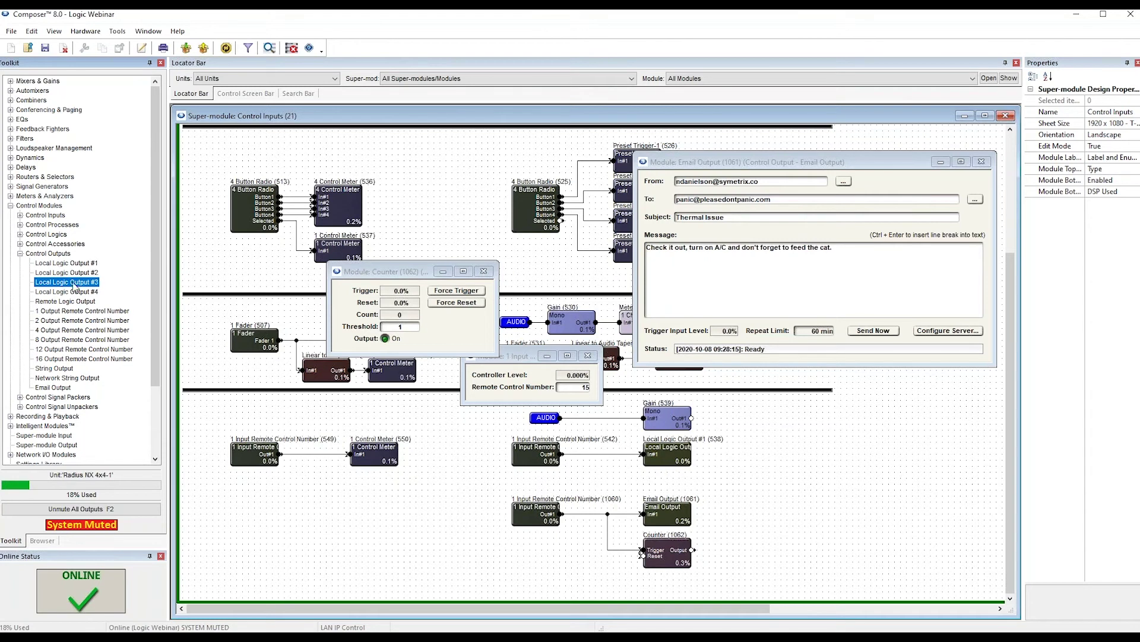
click(74, 292)
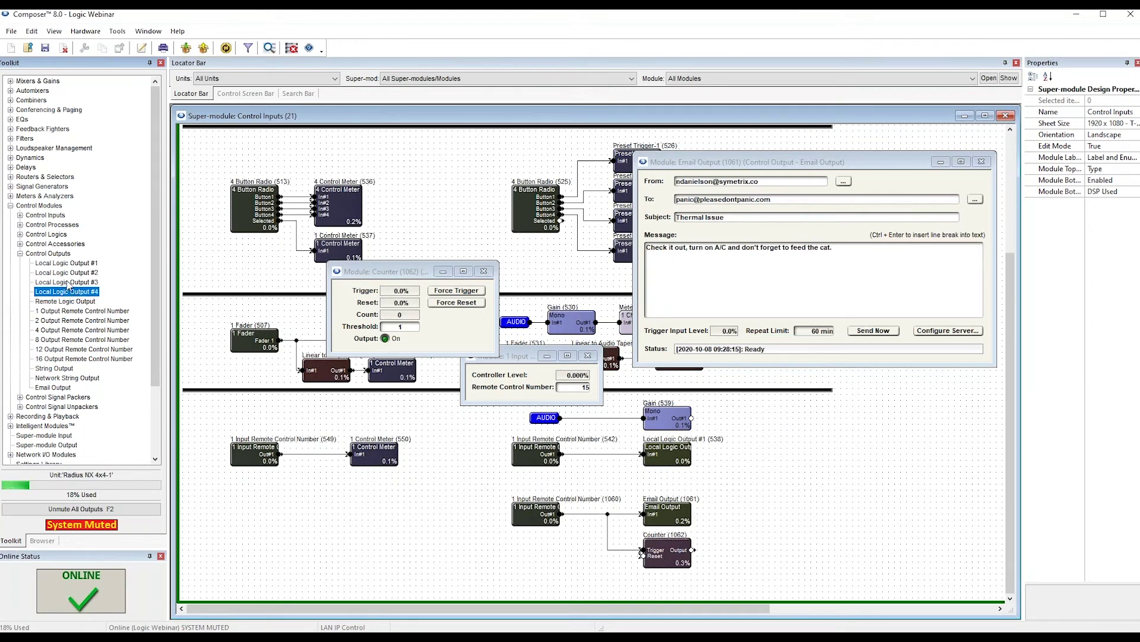
click(67, 274)
click(63, 266)
click(77, 292)
click(55, 387)
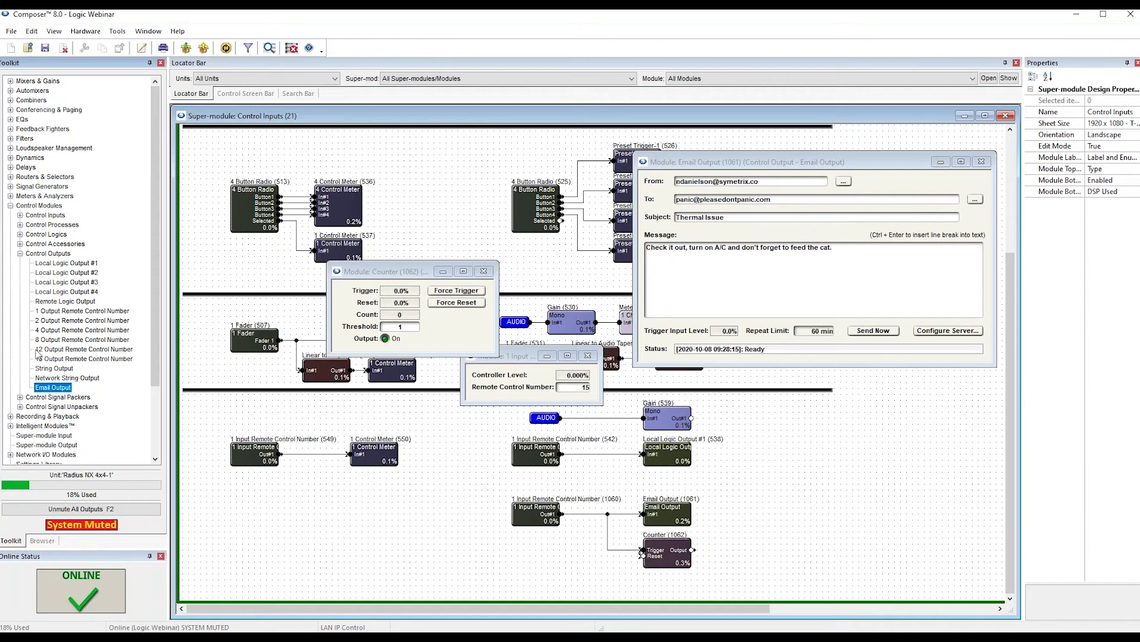
Bring up the Counter (1062) window beside its module, and locate Counter among the Control Logics in the Toolkit.
double_click(673, 552)
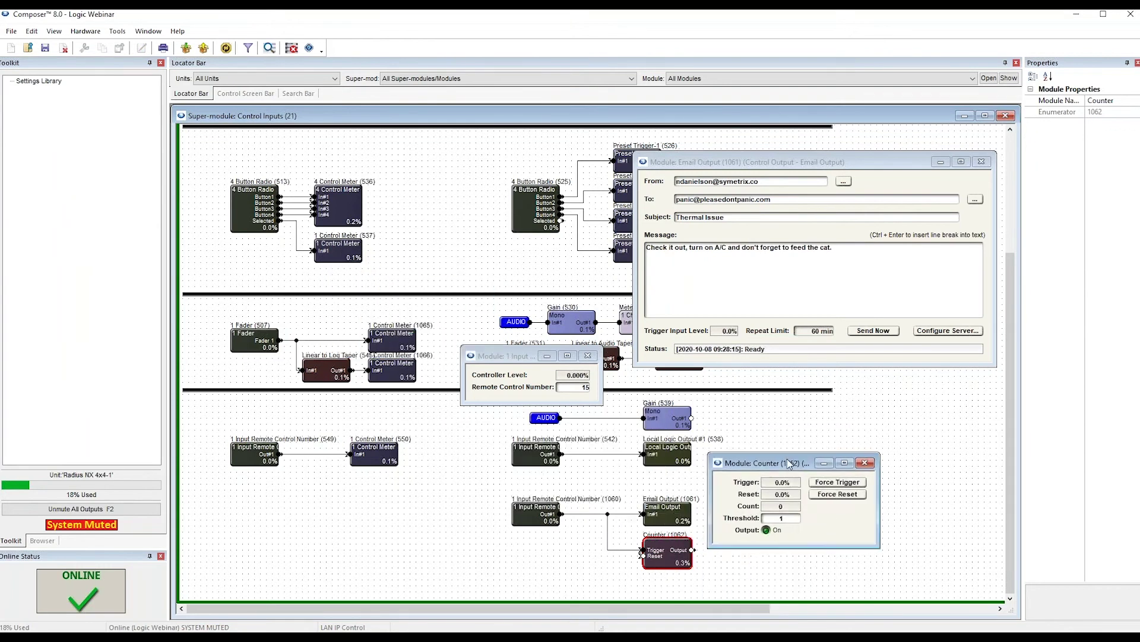
click(209, 350)
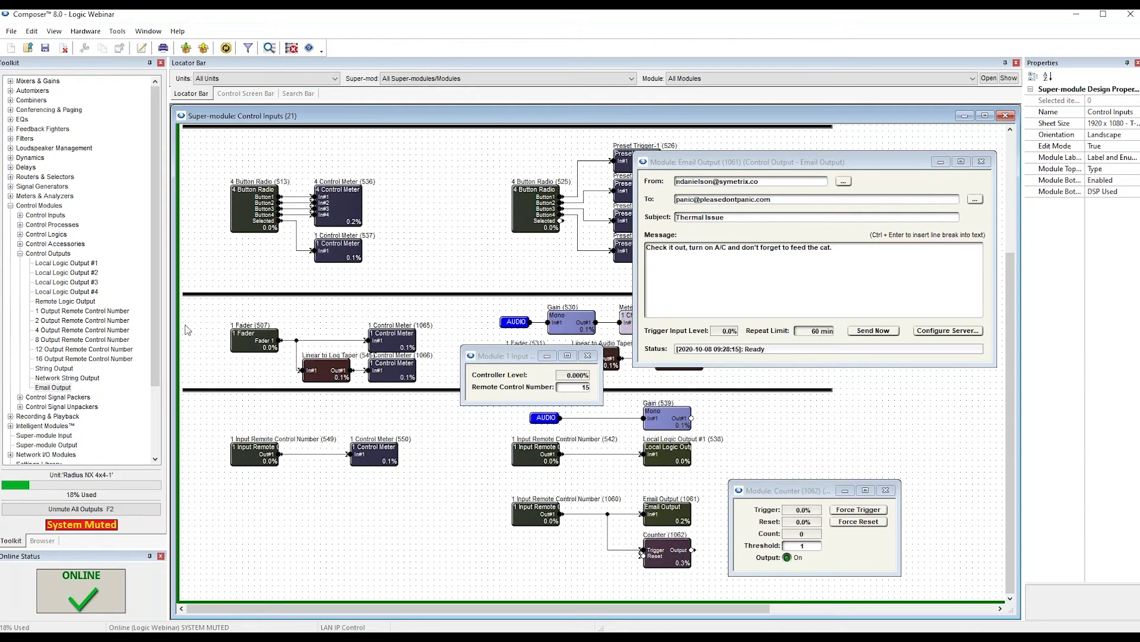
click(42, 234)
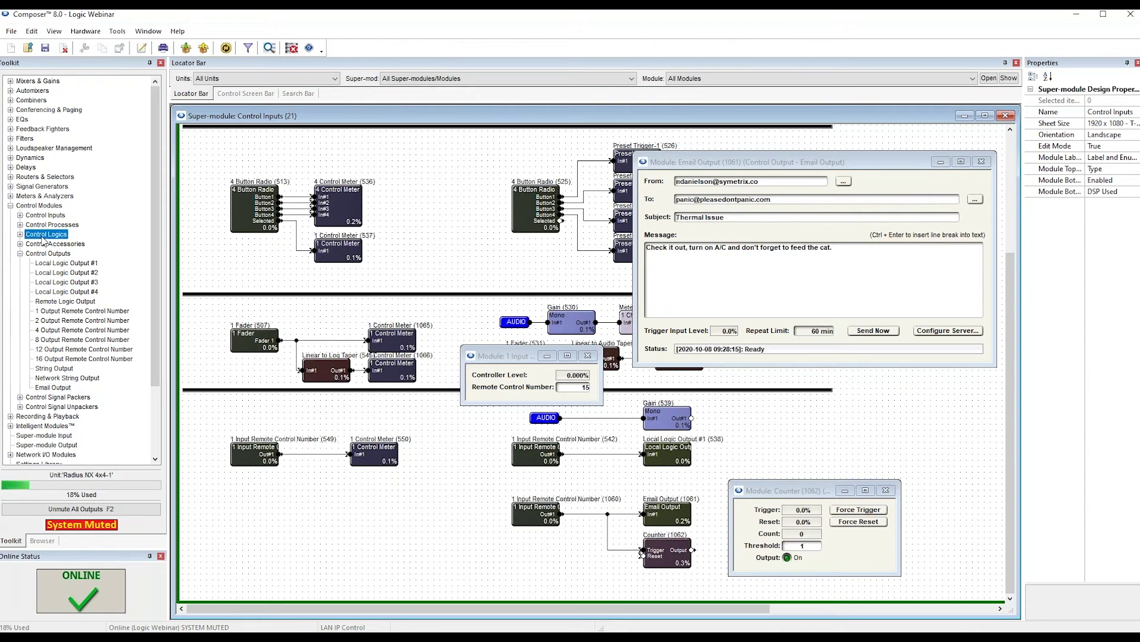
click(20, 234)
click(47, 292)
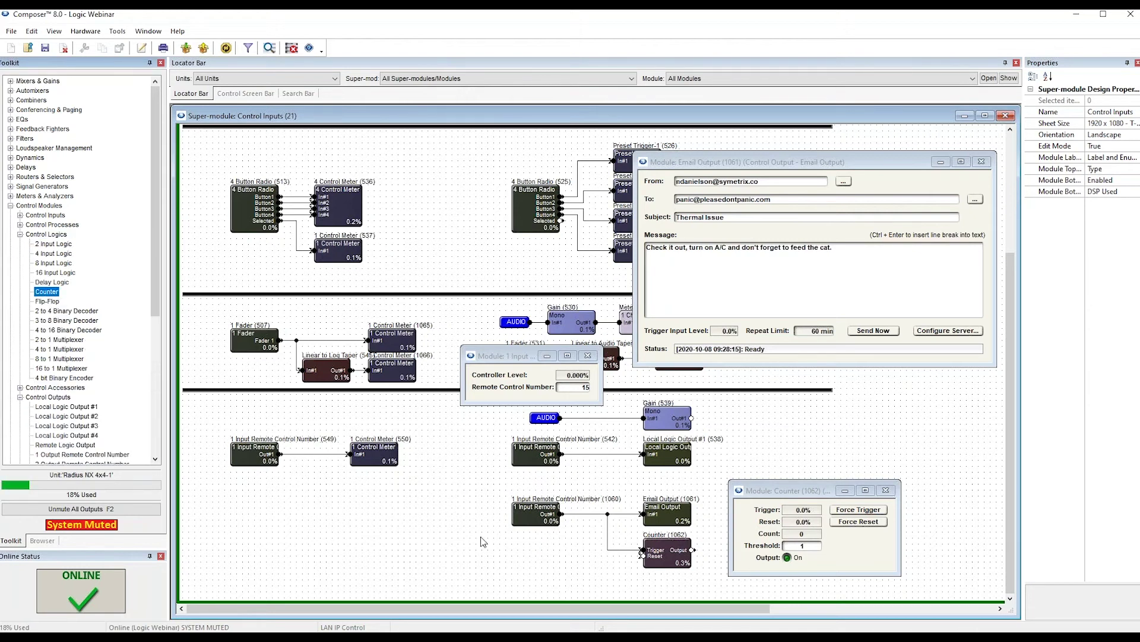
Examine the wire branch feeding the Counter trigger, and close the Counter (1062) and Remote Control Number (1060) windows.
click(607, 536)
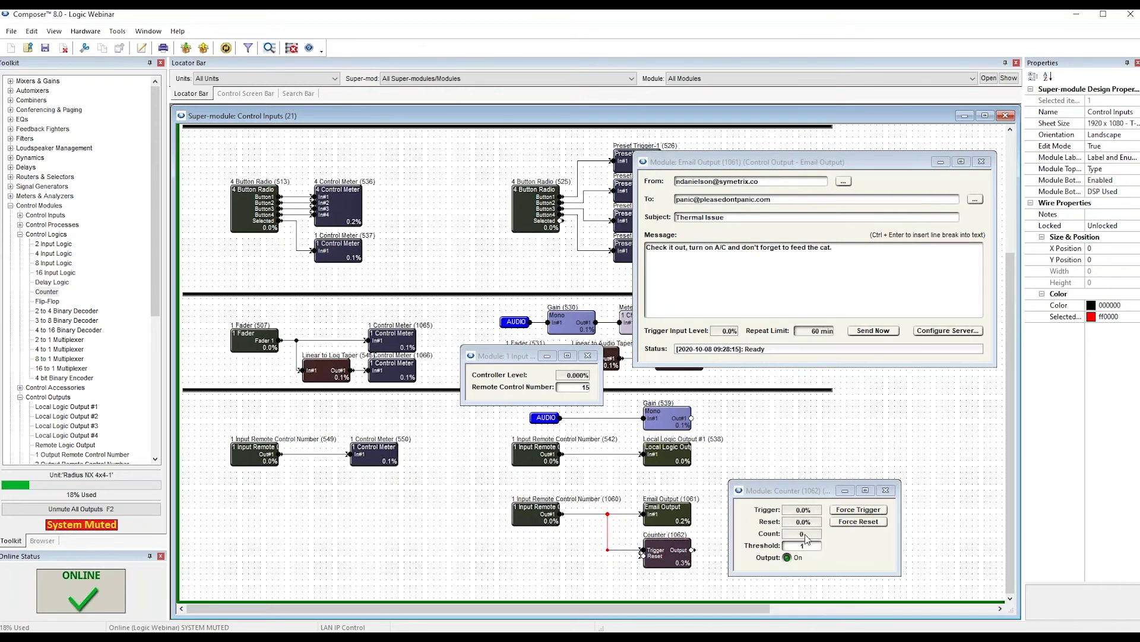
click(853, 542)
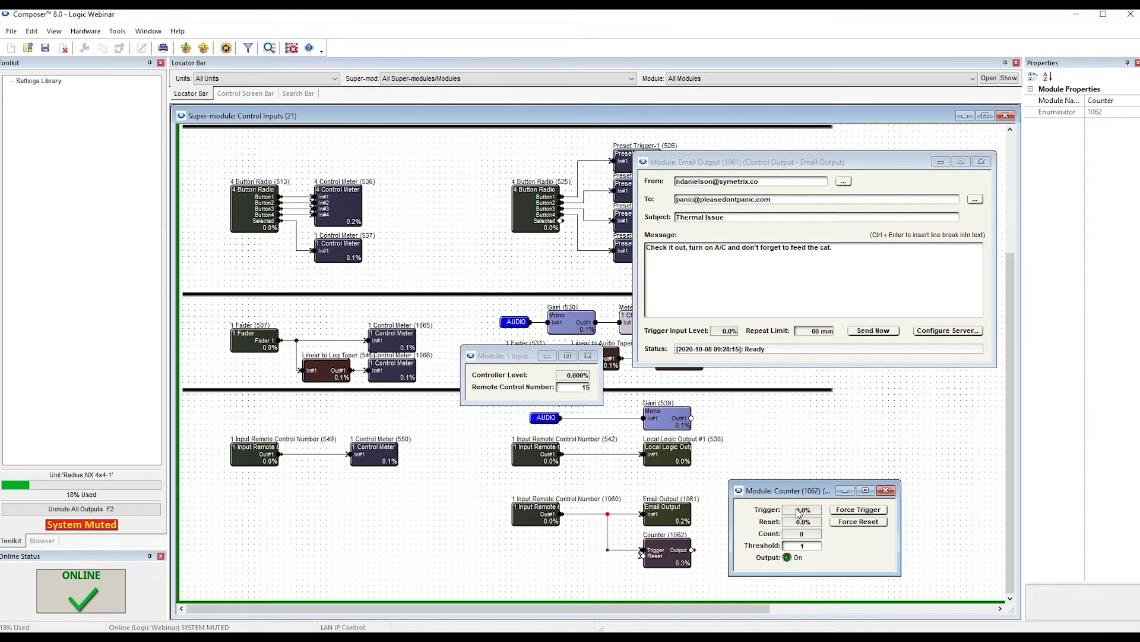
click(887, 491)
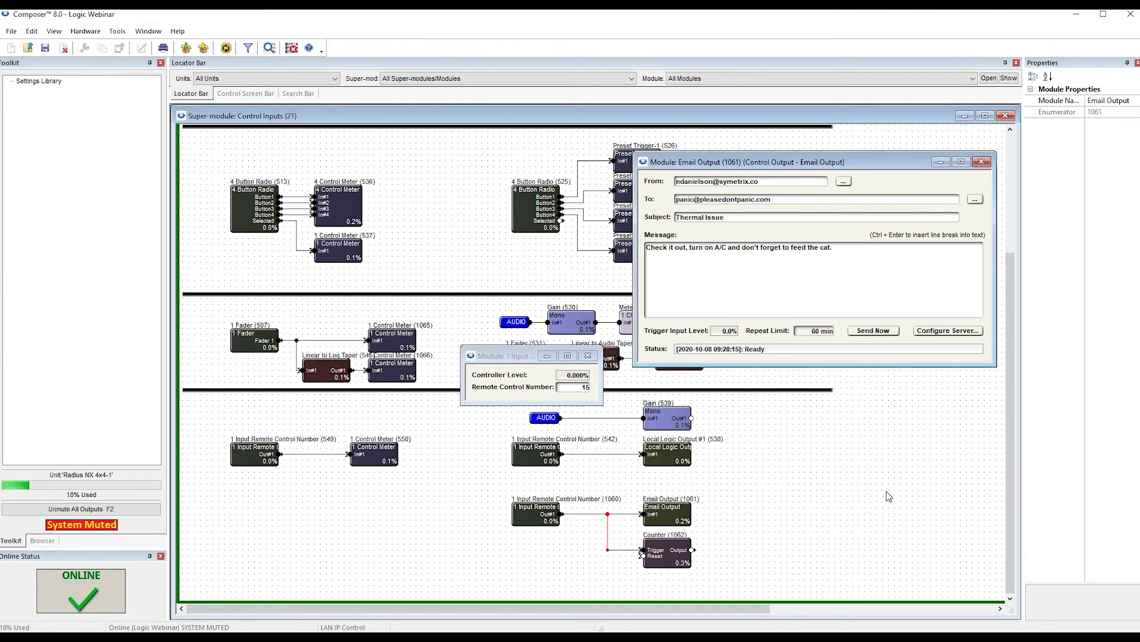
click(587, 355)
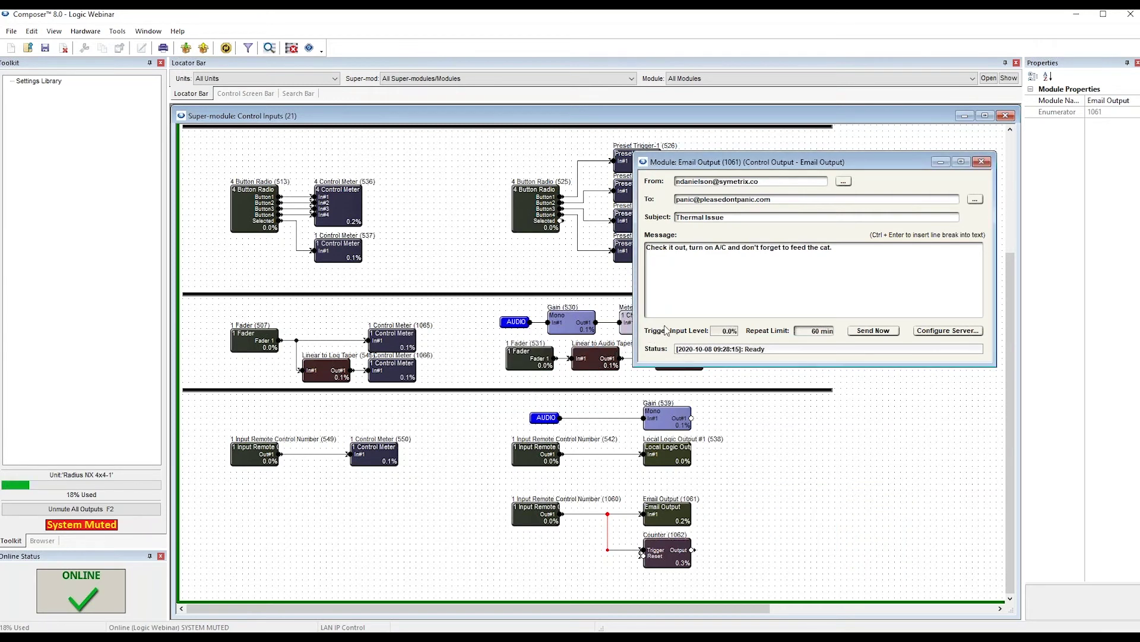
Close the Email Output (1061) window, and open the Gain (539) and Gain (523) modules.
click(981, 162)
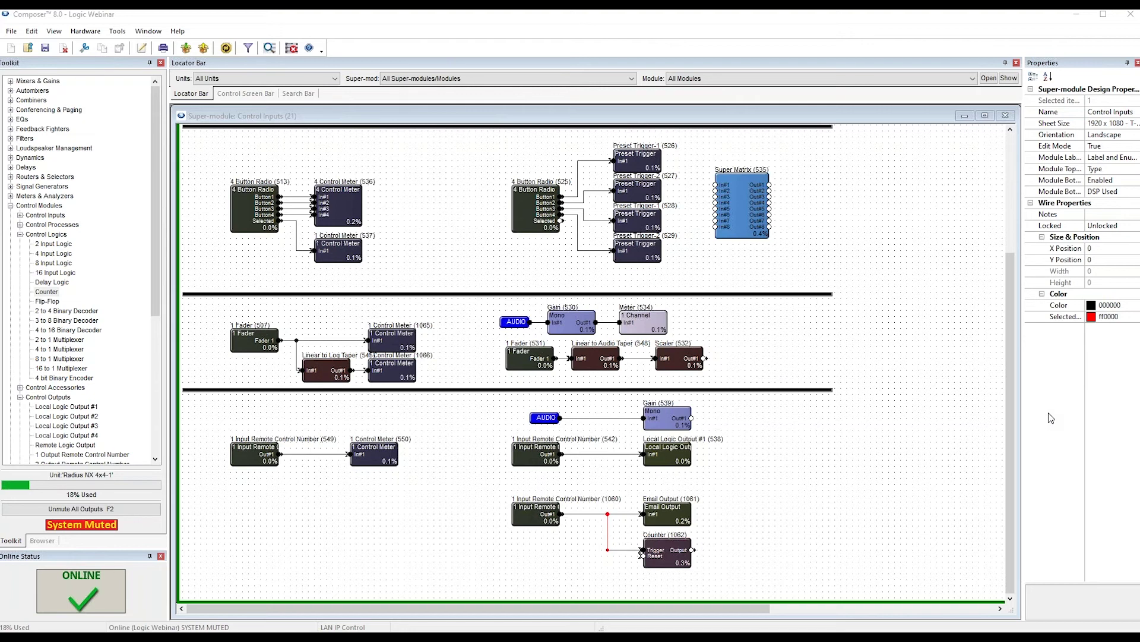
double_click(674, 422)
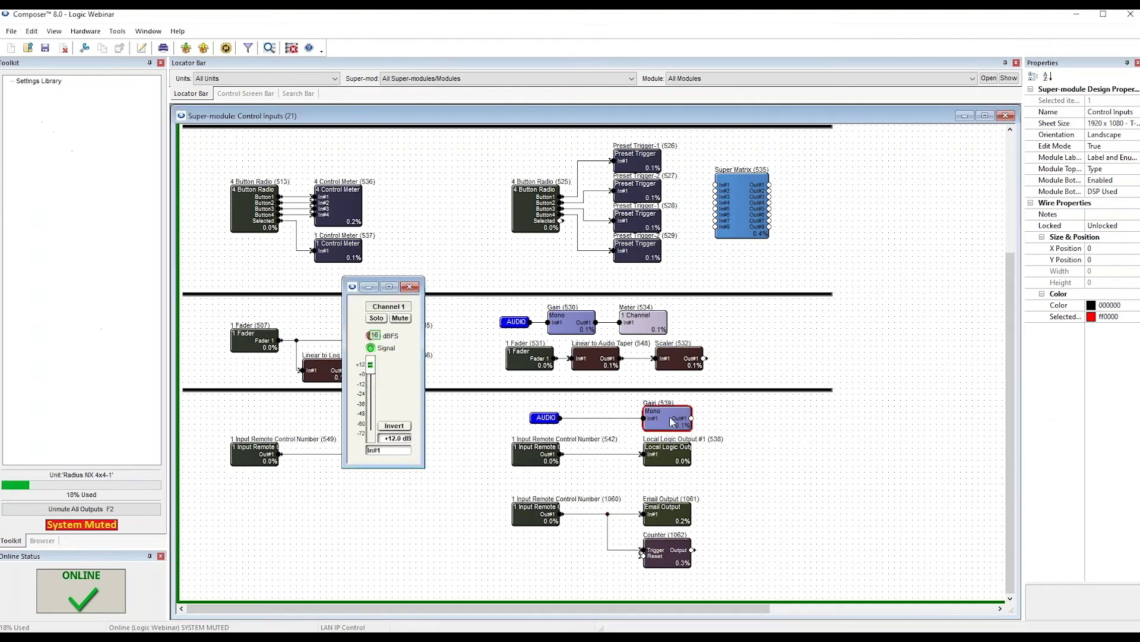
scroll(688, 313, up, 3)
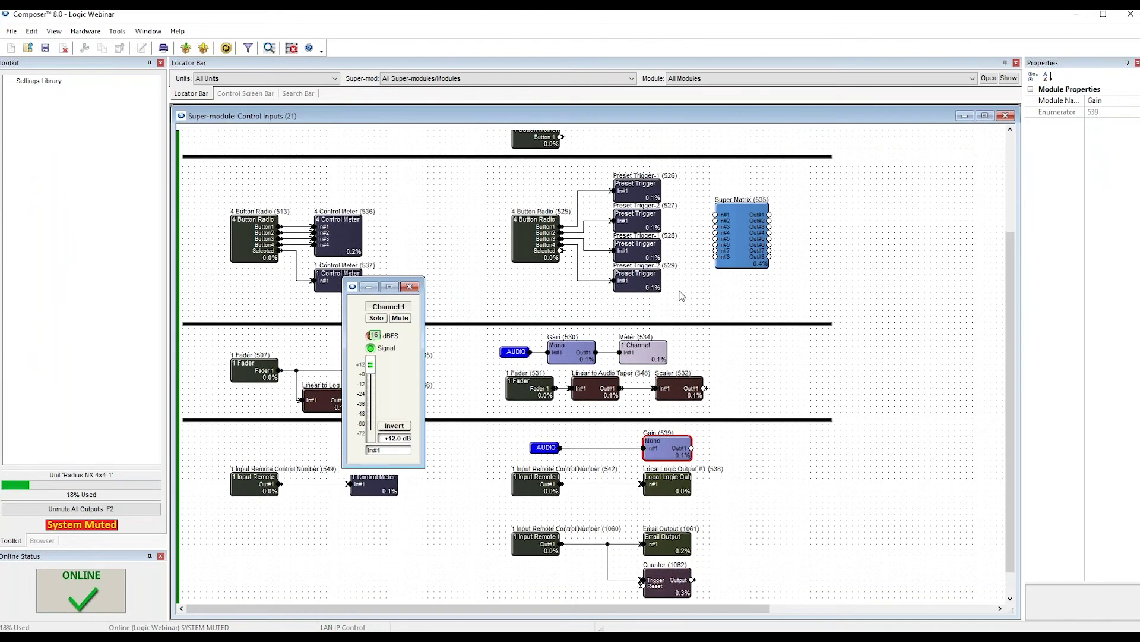
click(611, 165)
double_click(611, 165)
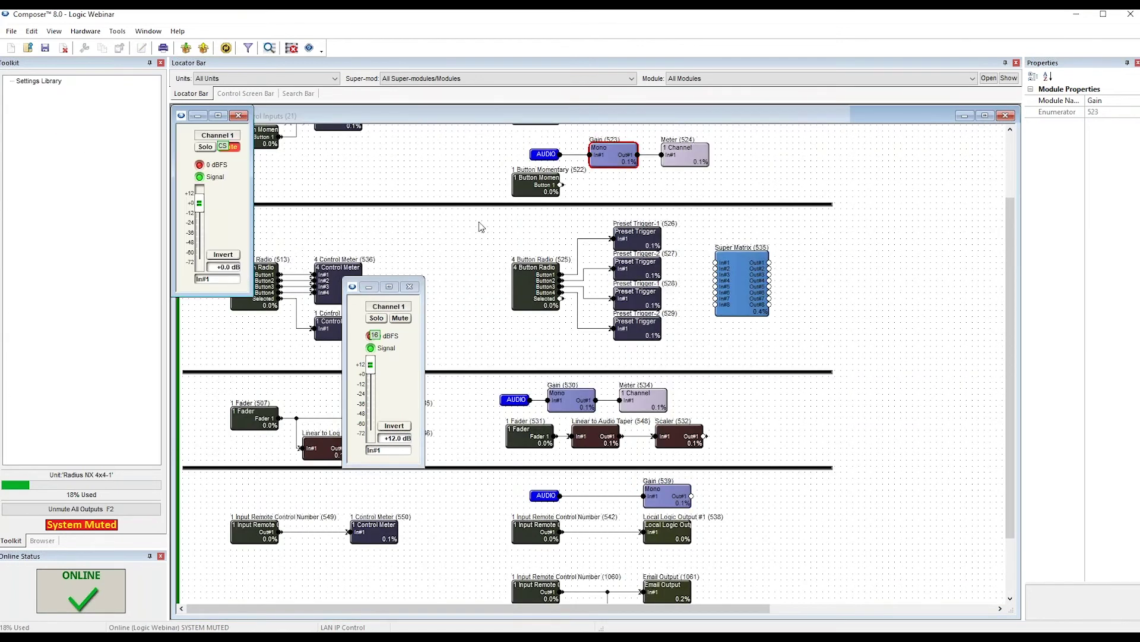
Inspect the control signal assigned to Gain (523)'s mute button in the assignment editor and the Manage Remote Control Assignments dialog, cancelling both.
right_click(231, 149)
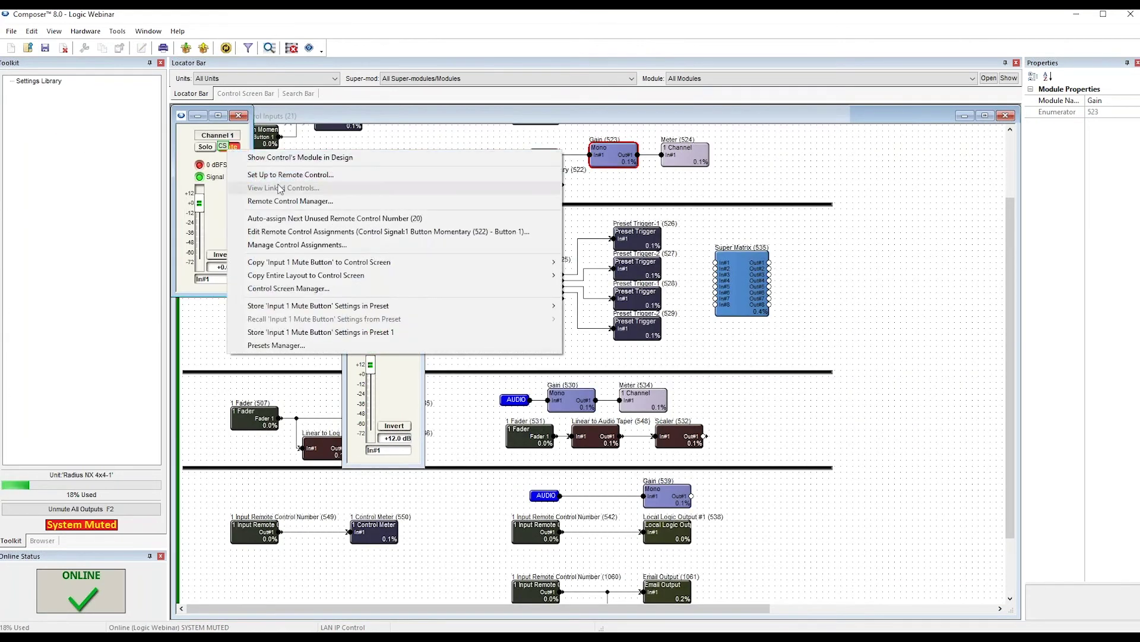
click(340, 232)
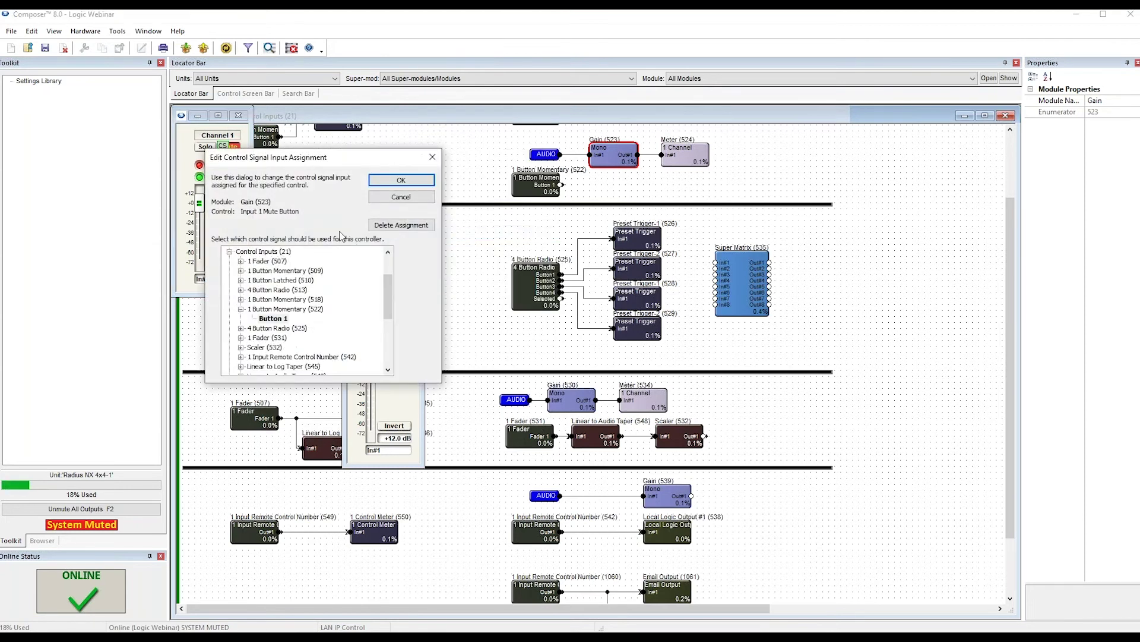
click(393, 198)
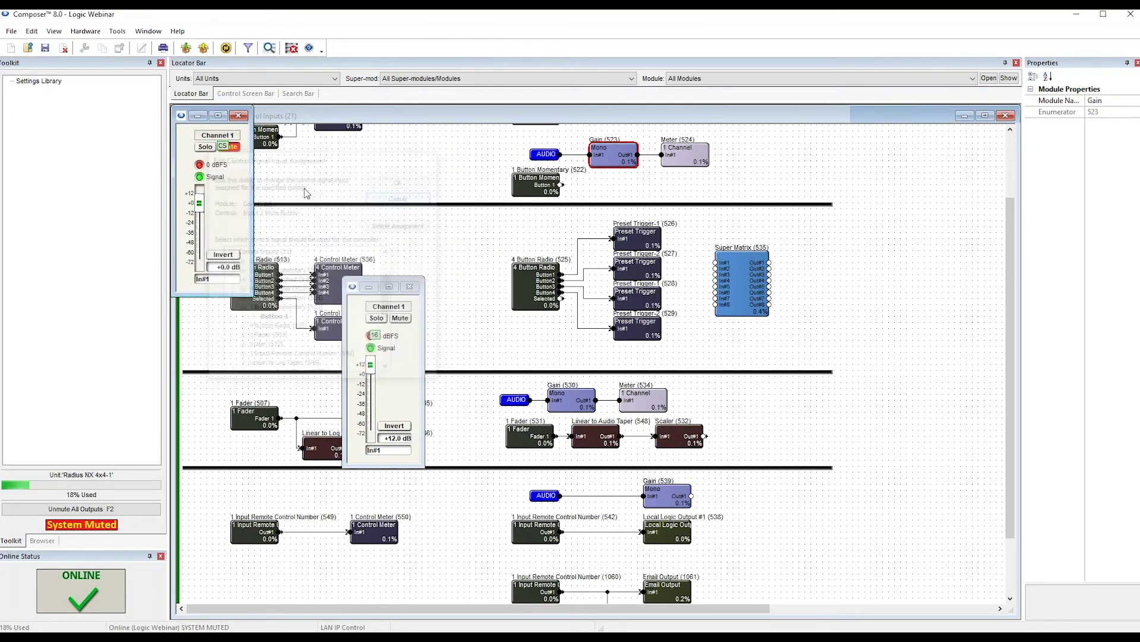
right_click(232, 149)
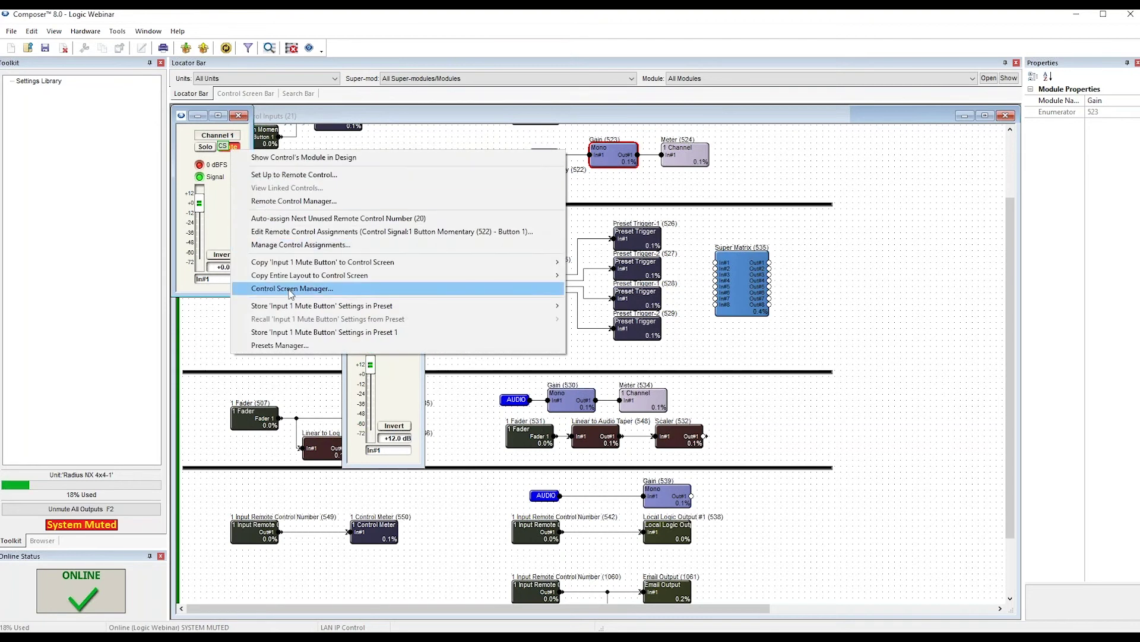
click(333, 246)
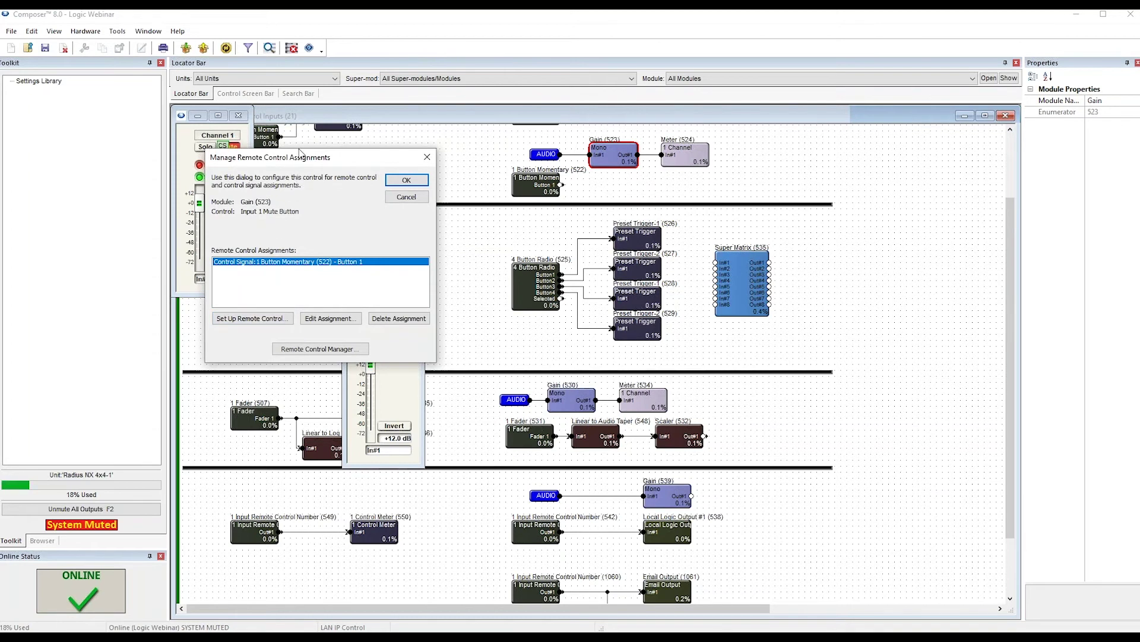
drag(317, 157, 397, 143)
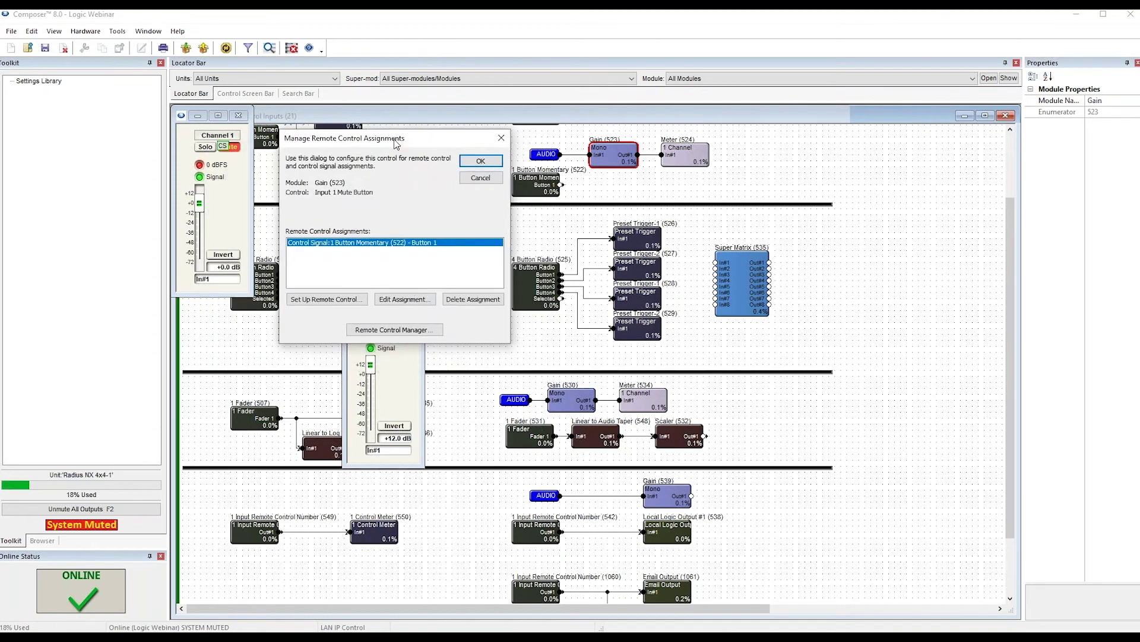
click(480, 178)
Close both Gain windows and the Control Inputs super-module, and open the Mic Logic super-module.
click(417, 288)
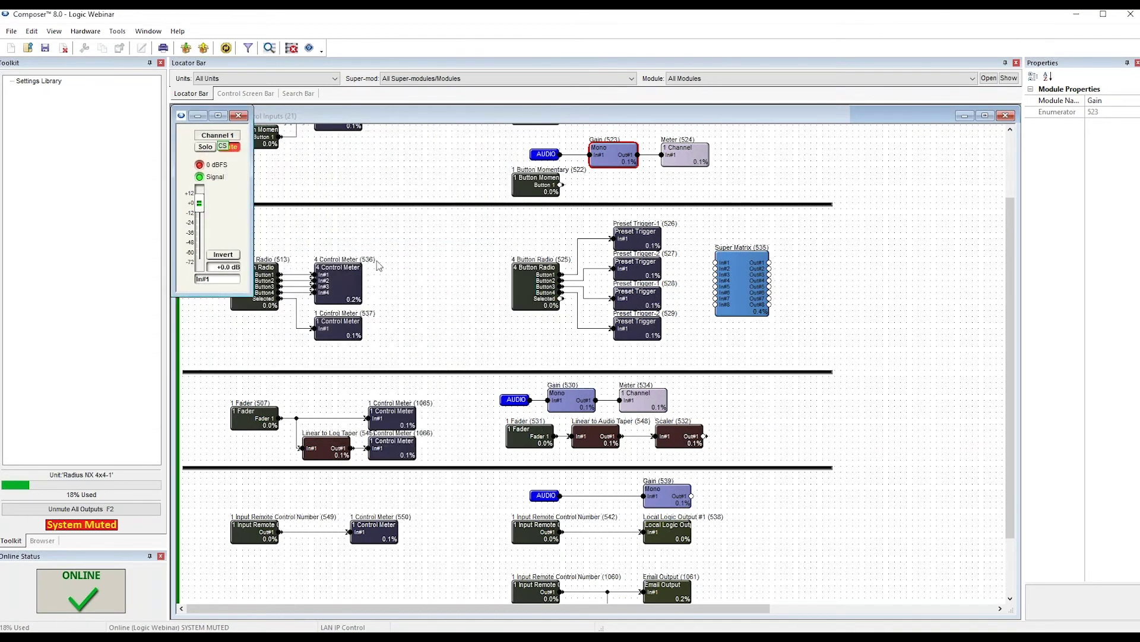
click(239, 115)
click(859, 310)
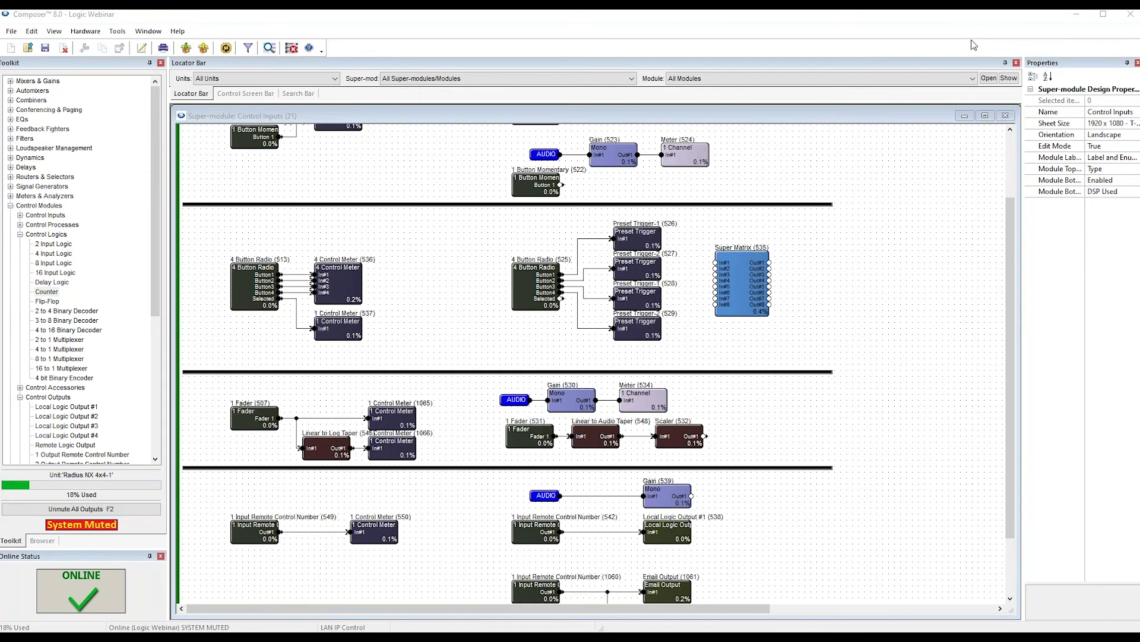
click(1006, 116)
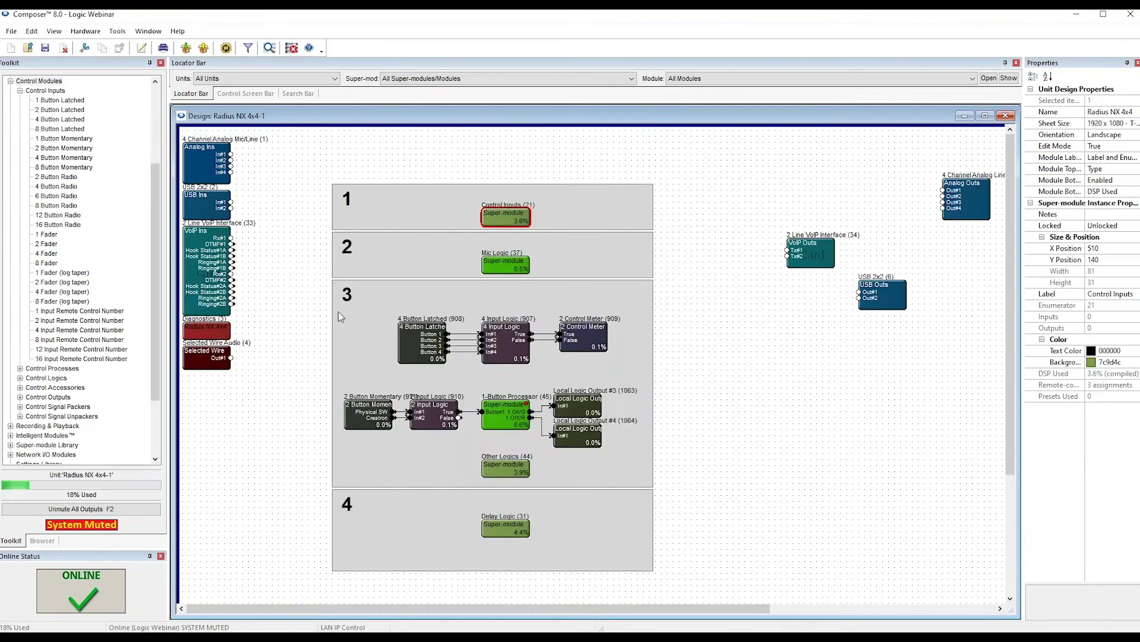
double_click(520, 271)
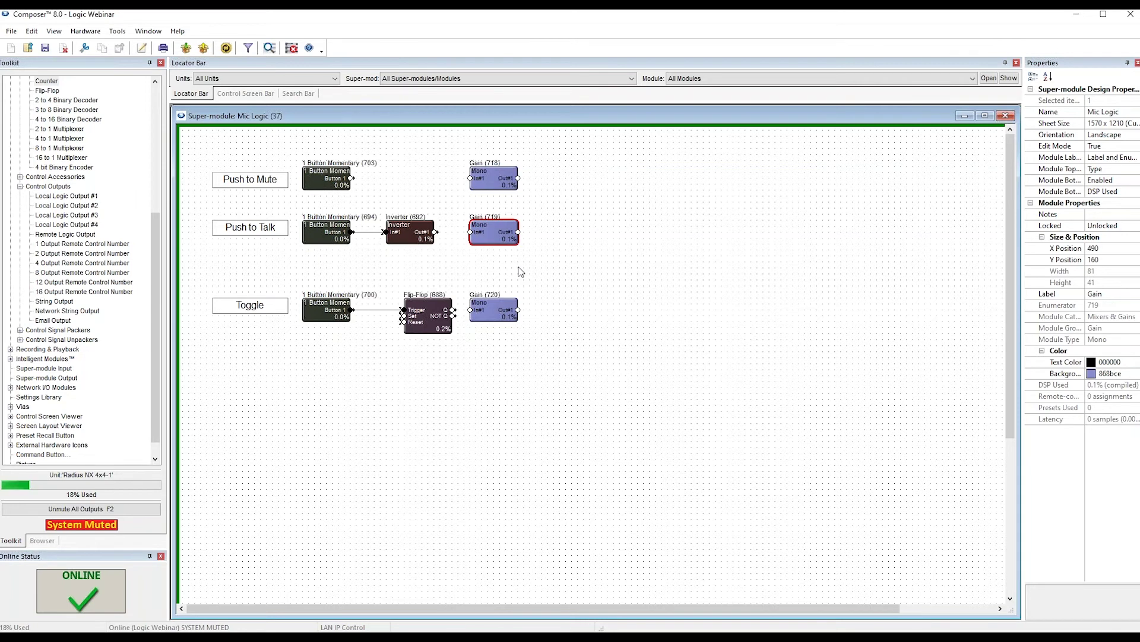
Select the three 1 Button Momentary modules, and check the remote control options of Button 1 in 1 Button Momentary (703).
click(534, 284)
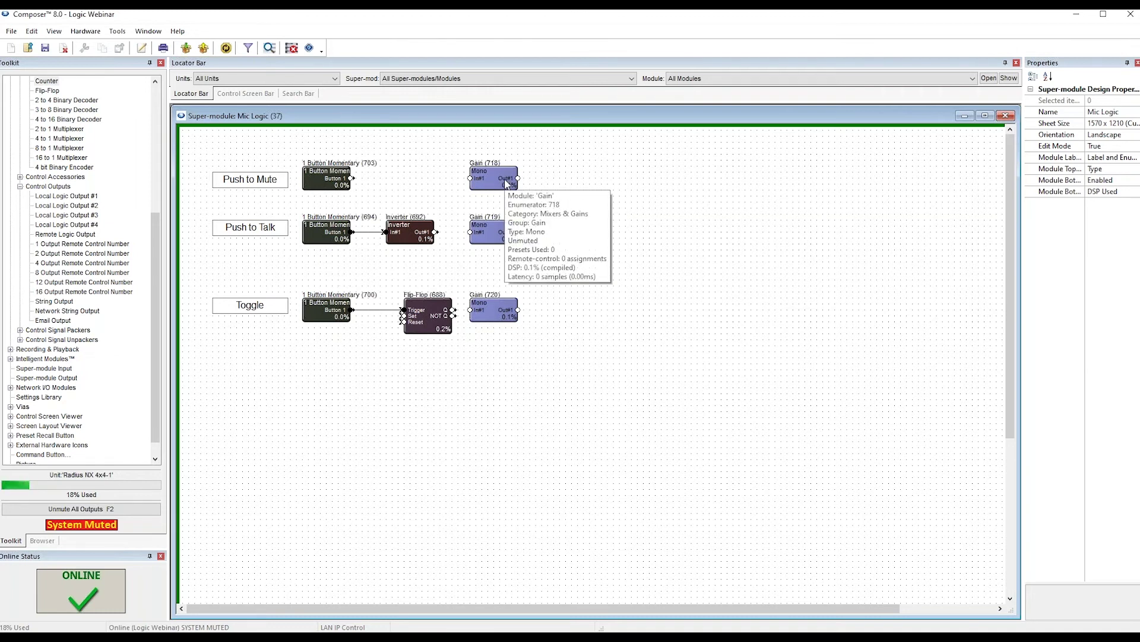
click(313, 179)
drag(292, 153, 345, 423)
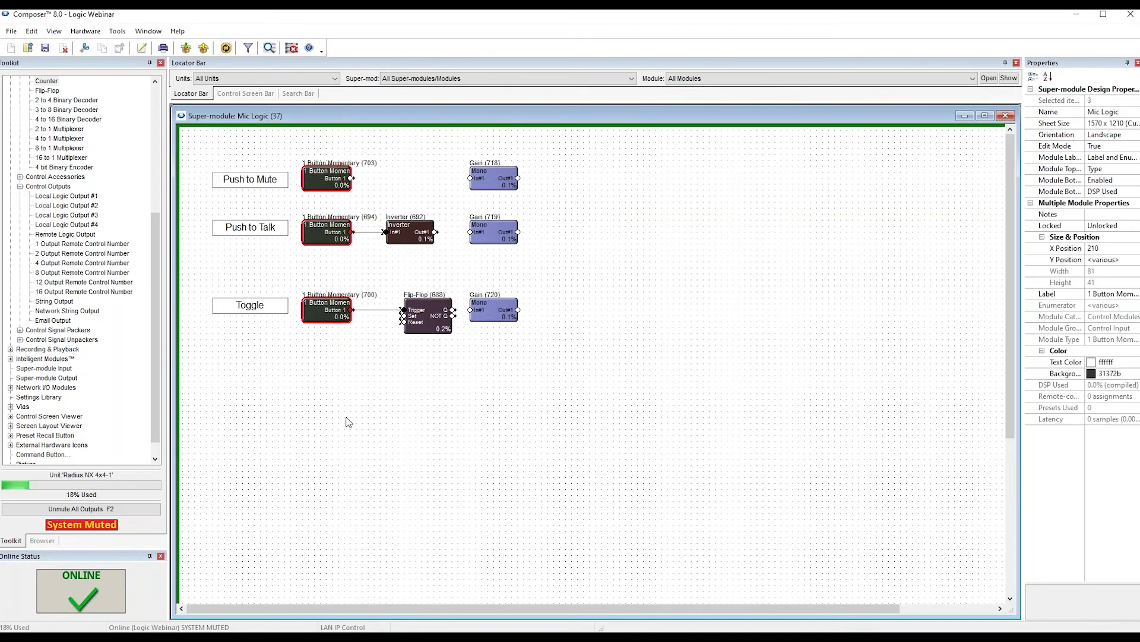
double_click(326, 177)
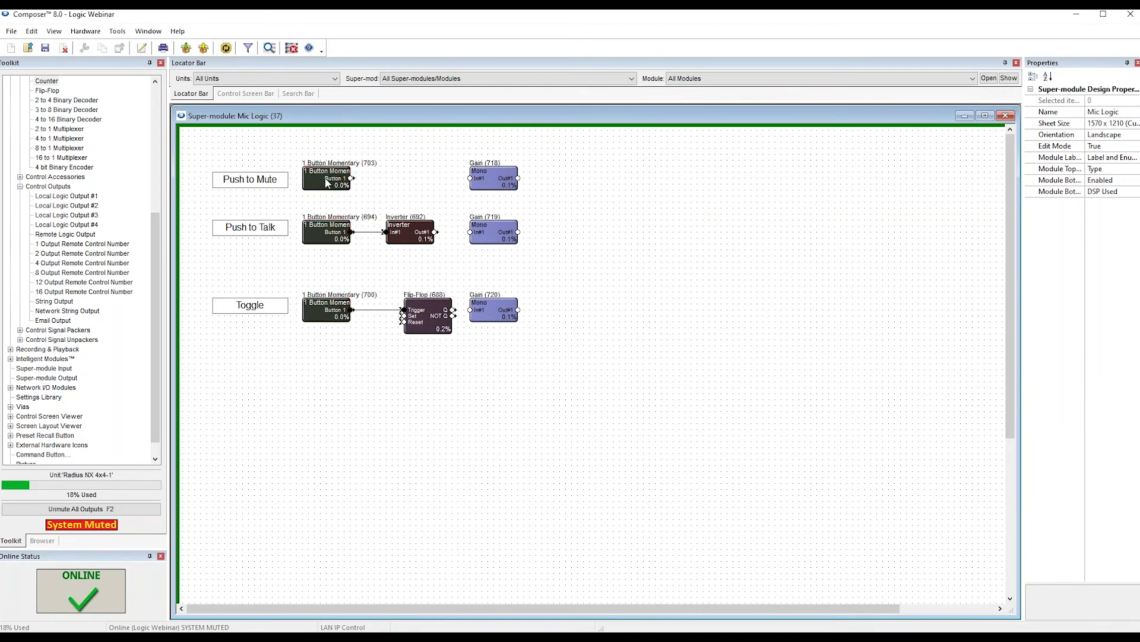
right_click(277, 172)
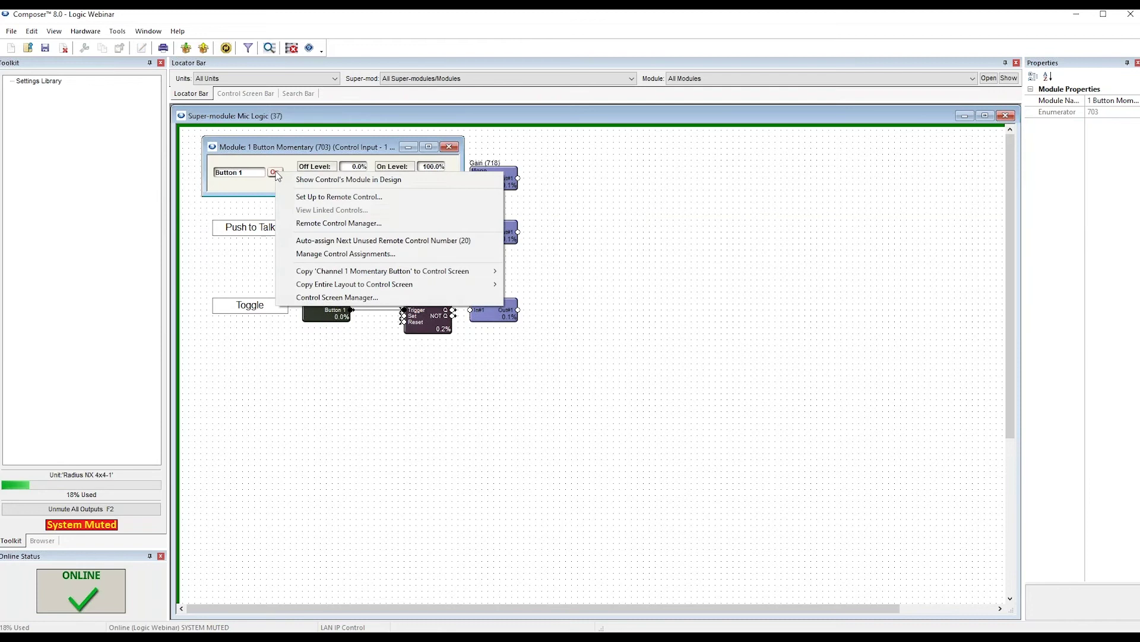
click(260, 207)
click(449, 146)
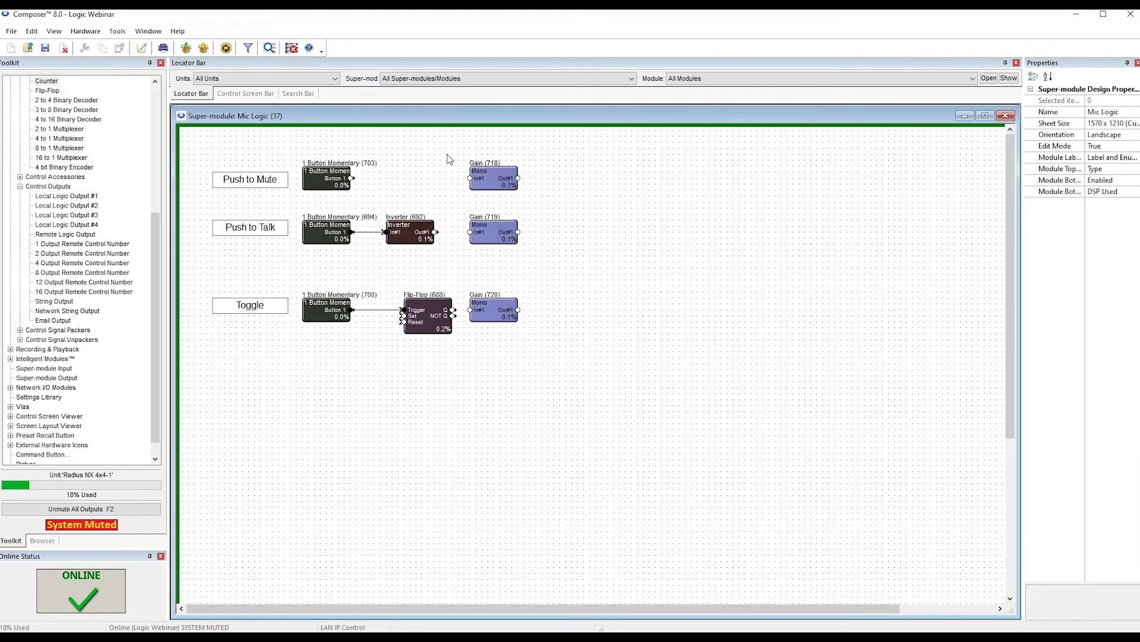
Place the Gain (718) window beside its module, and toggle the channel's mute on and off.
double_click(491, 173)
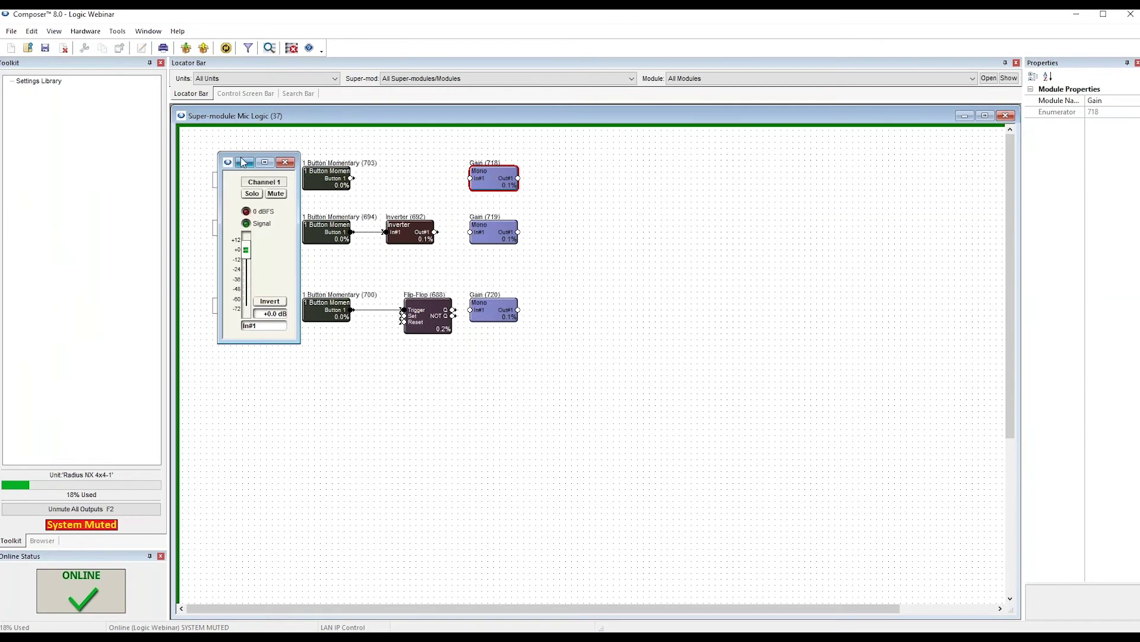
drag(244, 163, 554, 153)
click(593, 191)
click(594, 191)
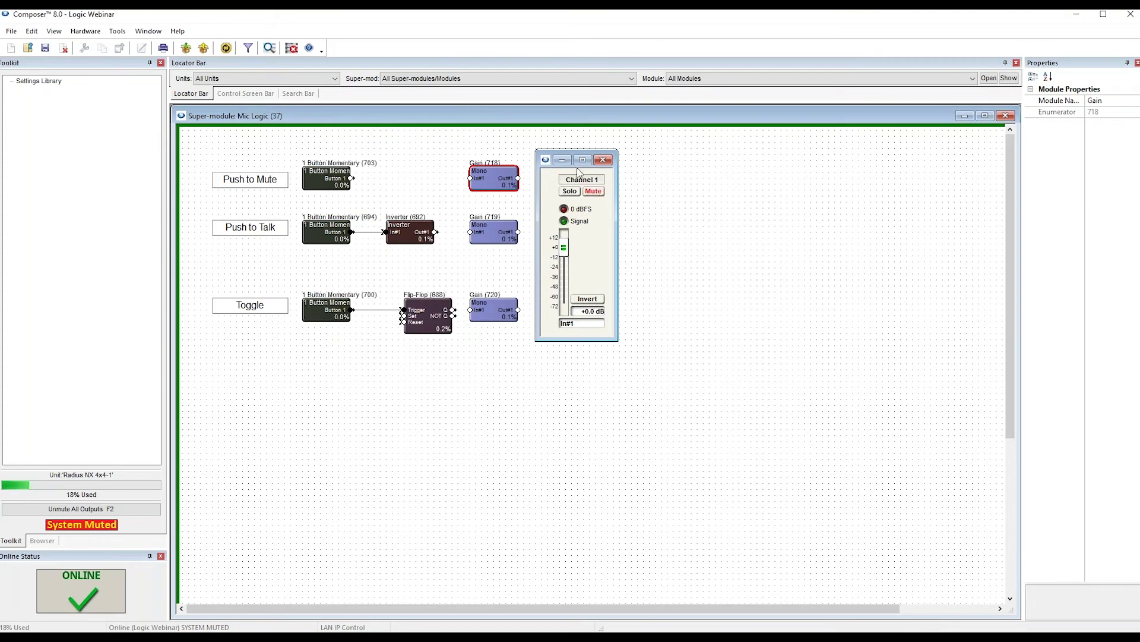
drag(564, 153, 564, 152)
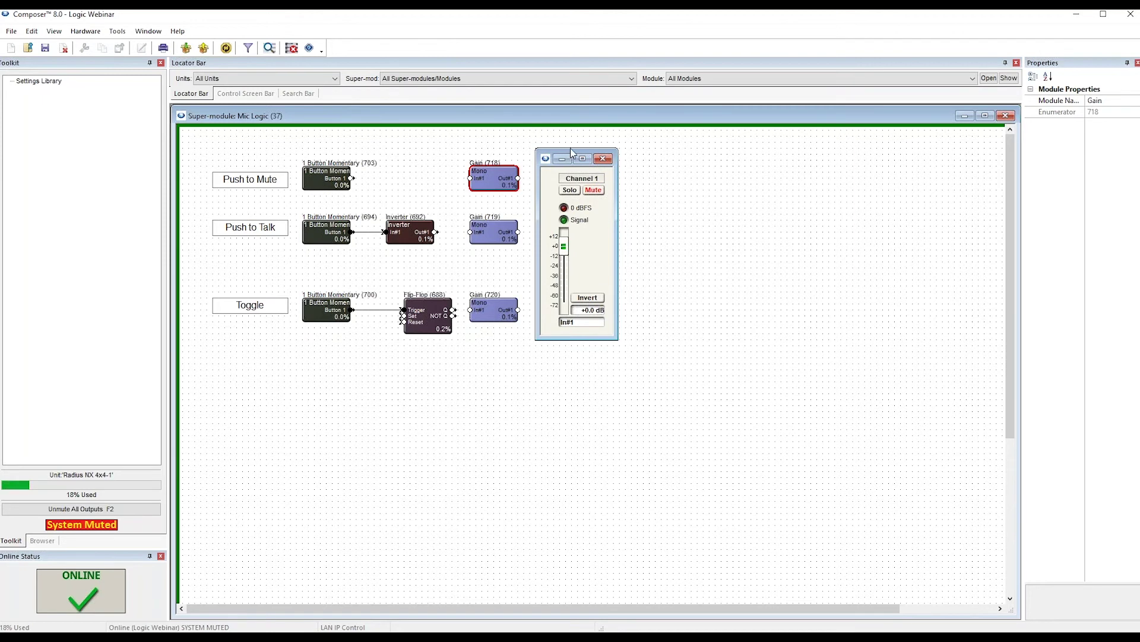
Bring up 1 Button Momentary (703) below its module, and start choosing a control signal for remote control of Gain (718)'s mute.
double_click(330, 174)
drag(329, 172, 305, 215)
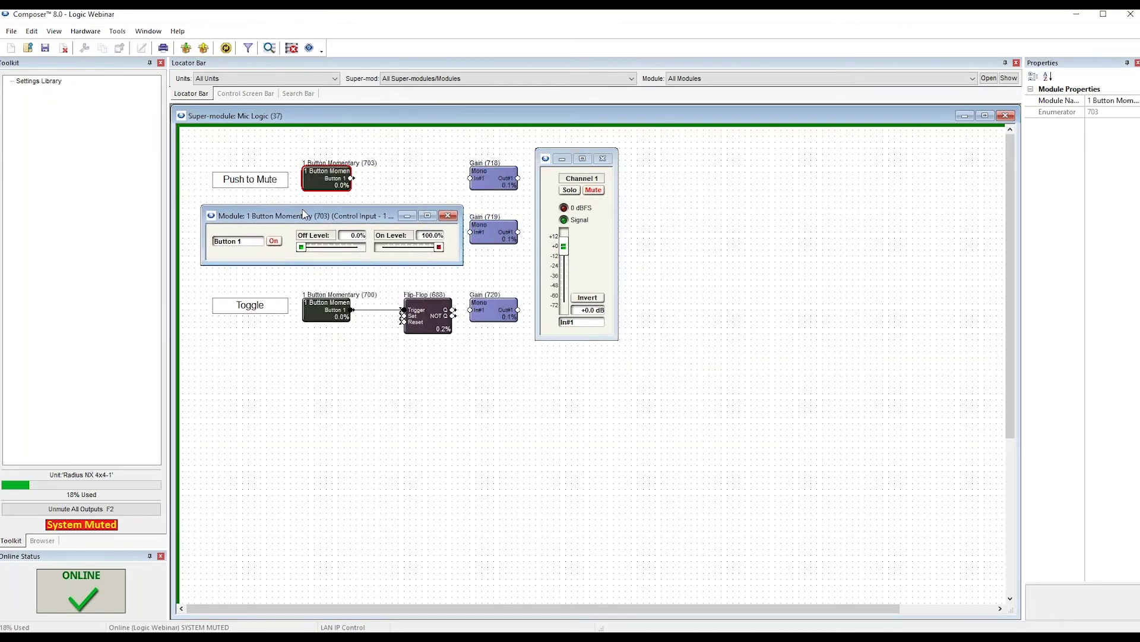
right_click(599, 190)
click(647, 217)
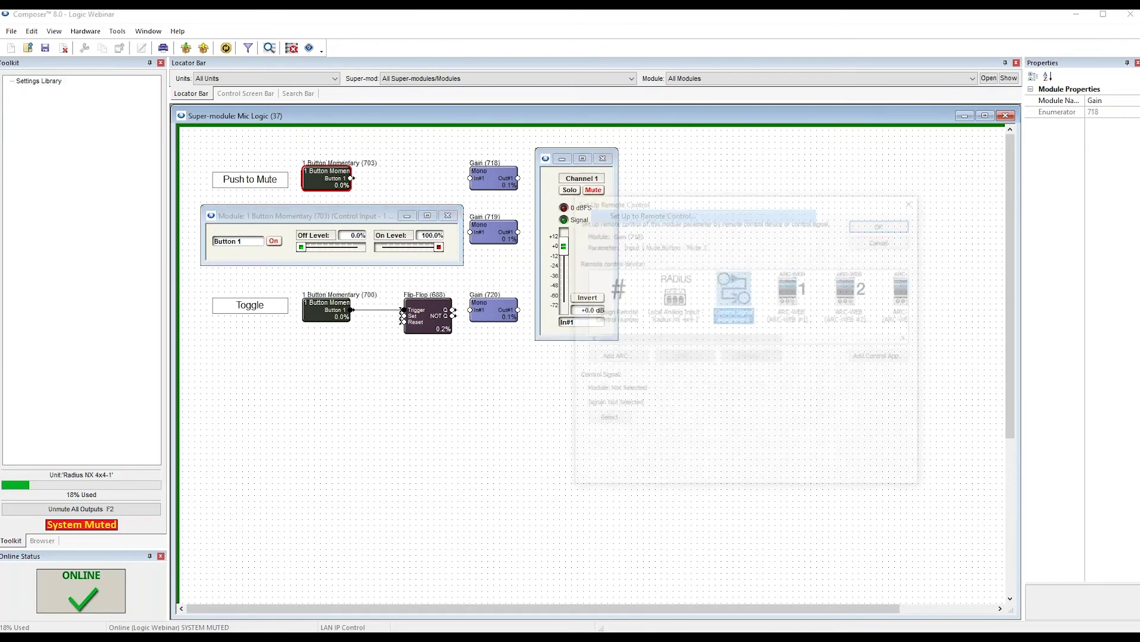
click(612, 420)
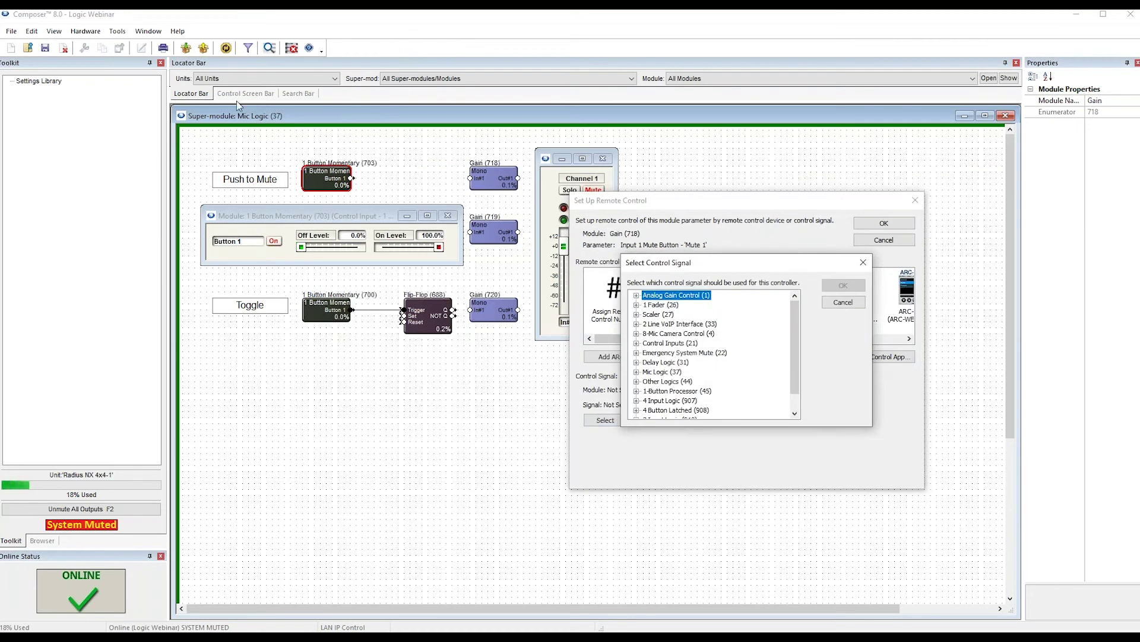
Assign Button 1 of 1 Button Momentary (703) in Mic Logic as the control signal for Gain (718)'s mute.
click(662, 373)
click(636, 373)
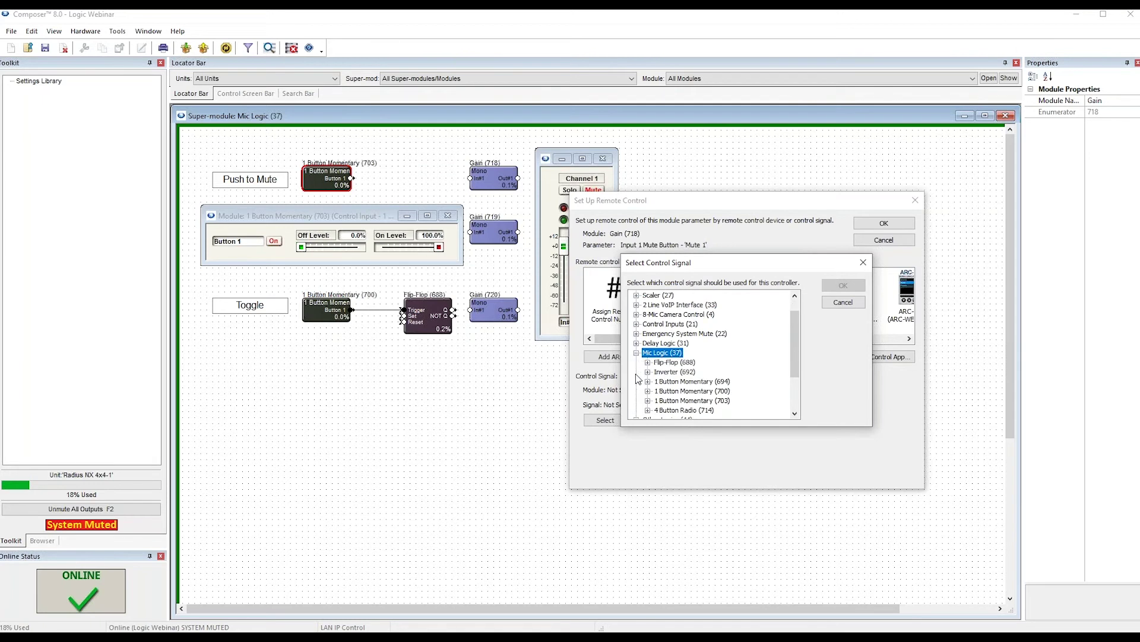
click(675, 383)
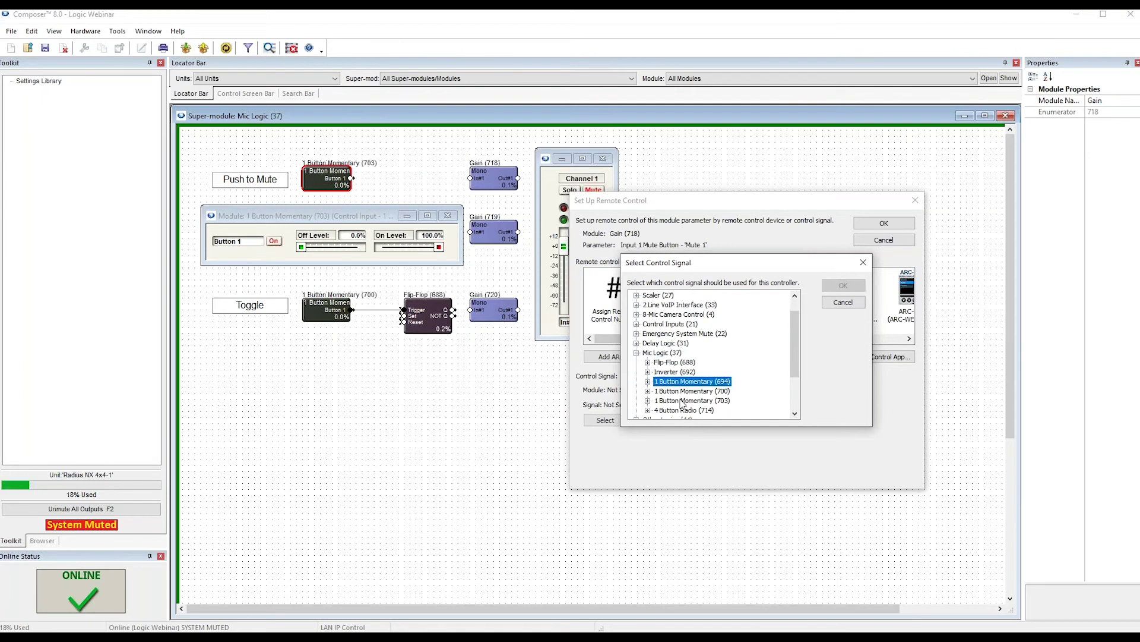
click(682, 400)
click(648, 400)
click(670, 411)
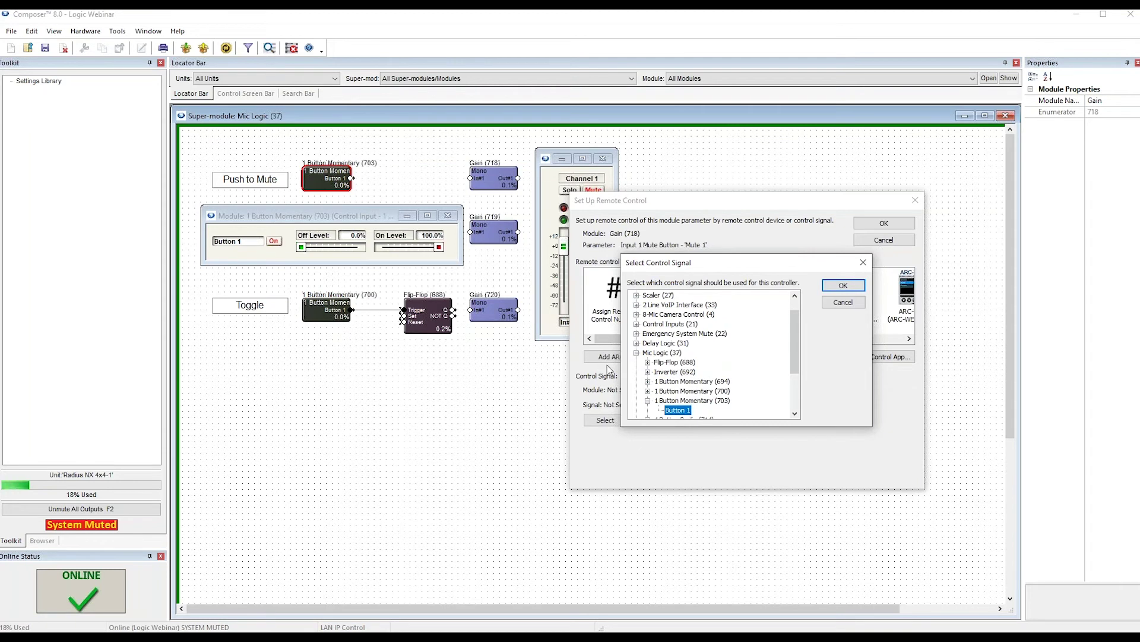
click(842, 286)
click(882, 226)
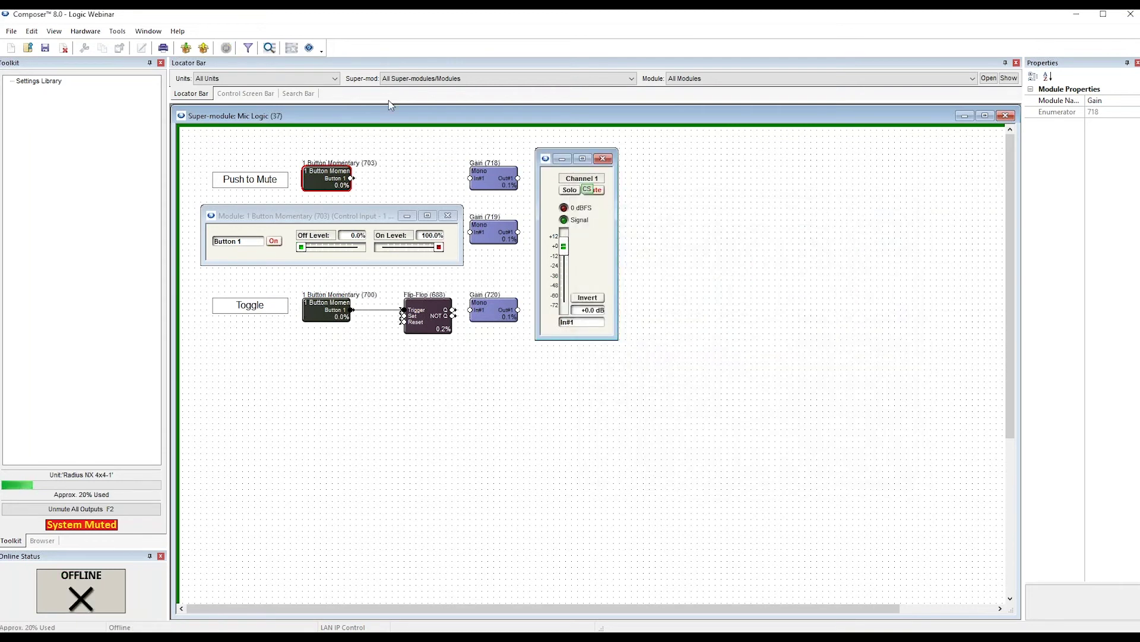
Push the site file to the hardware and go online.
click(186, 48)
key(Return)
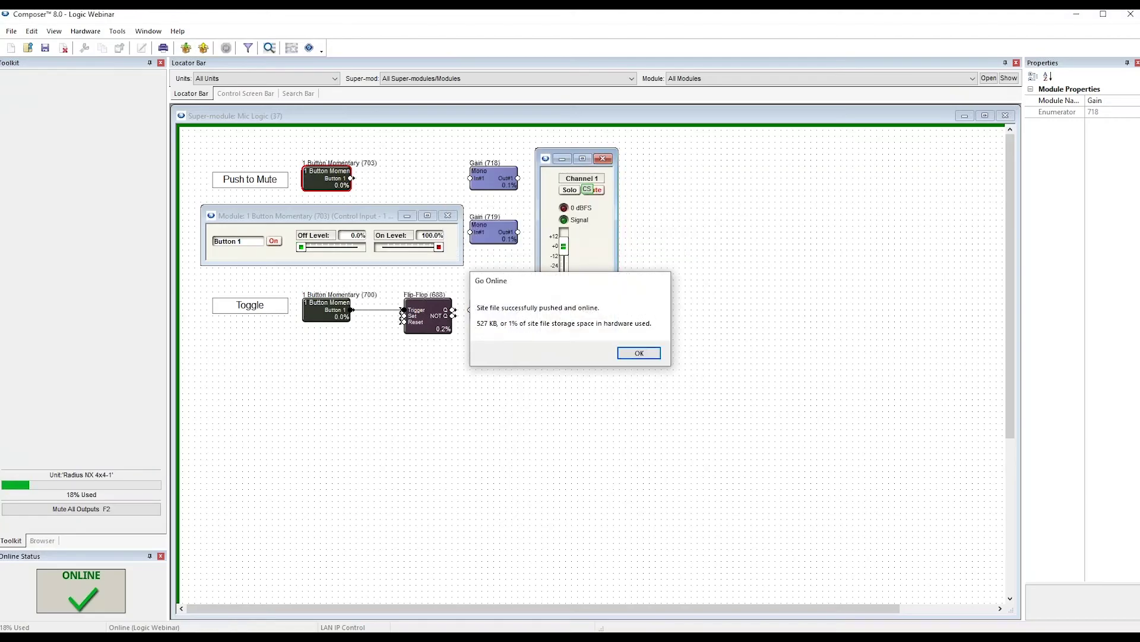
click(638, 353)
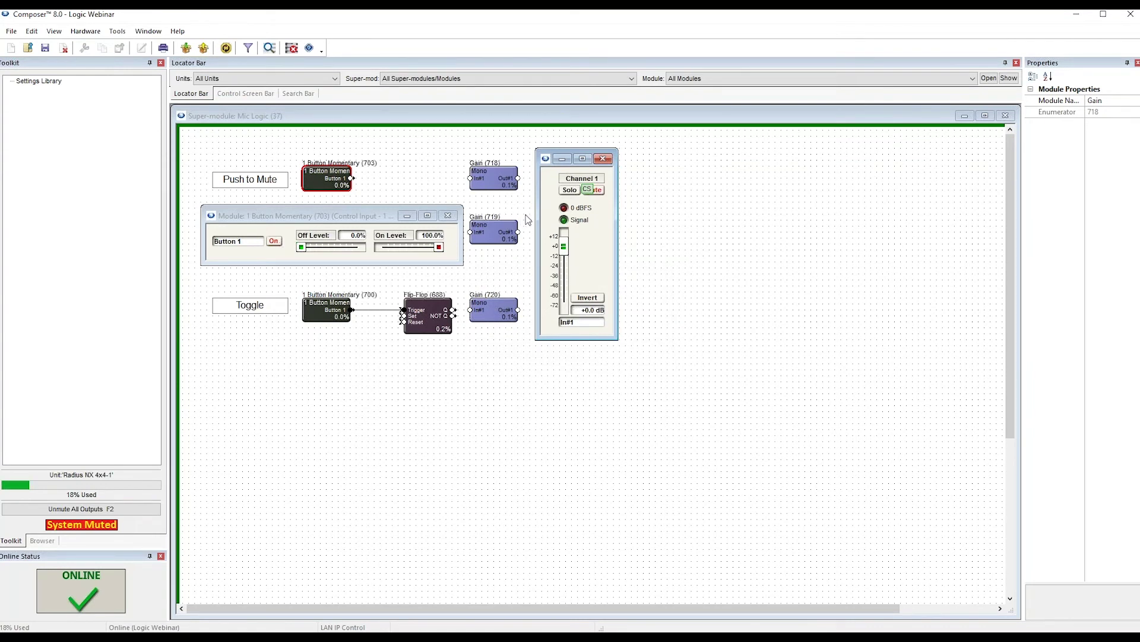
Test the push-to-mute function with Button 1 of 1 Button Momentary (703), and close its window and the Gain (718) window.
click(275, 243)
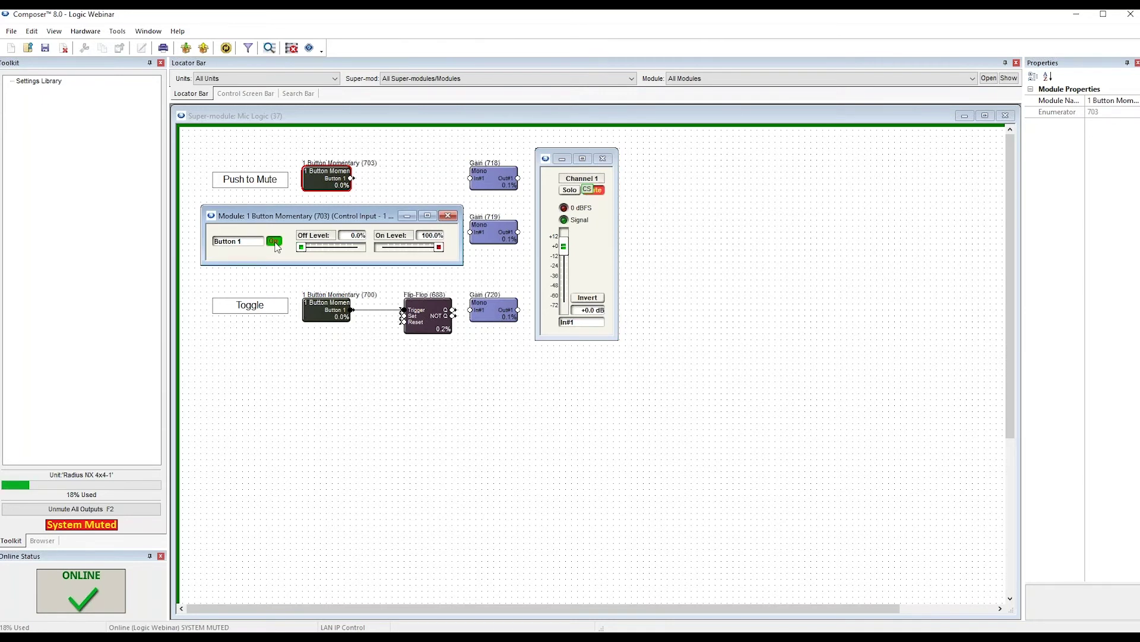
click(448, 218)
click(602, 159)
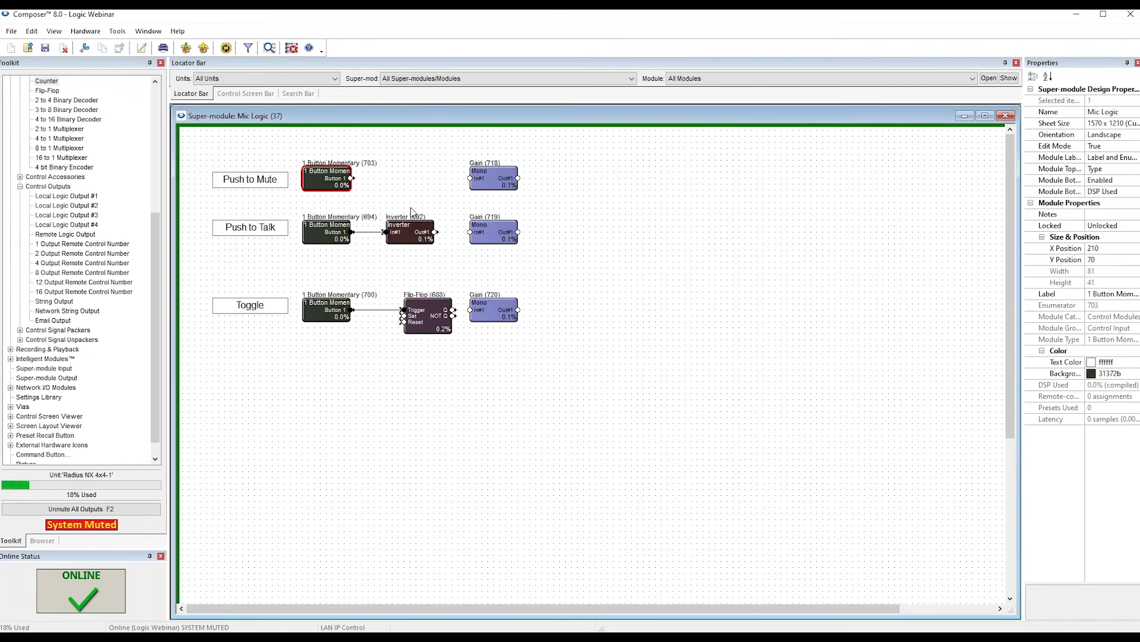
Open the control windows of 1 Button Momentary (694) and Gain (719), placing them clear of the push-to-talk modules.
double_click(329, 232)
drag(380, 202, 319, 283)
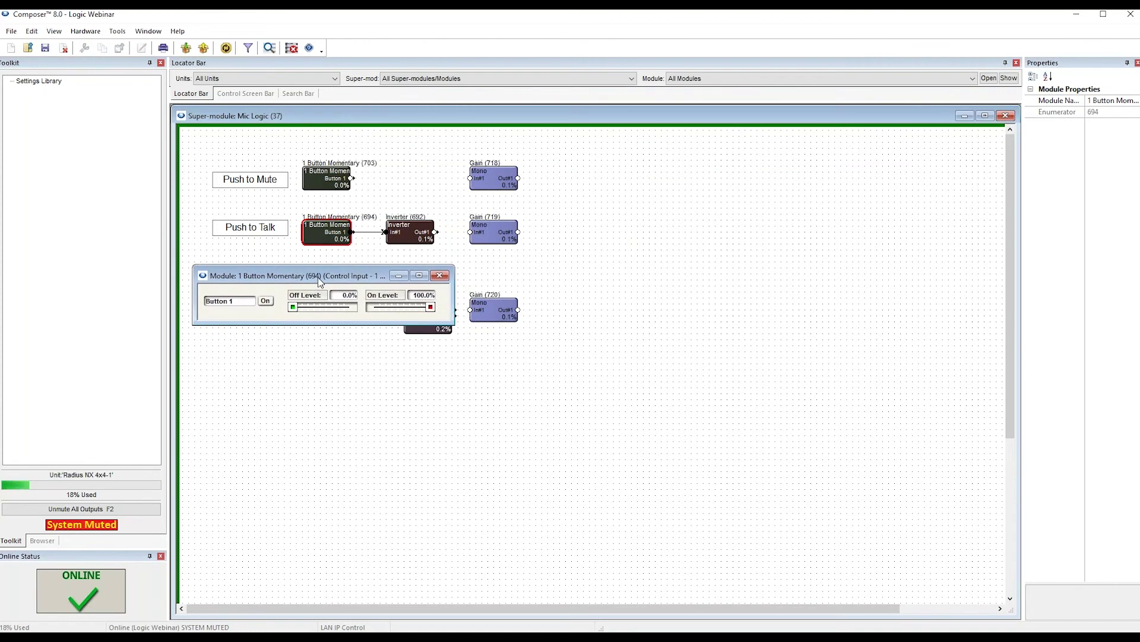
double_click(494, 235)
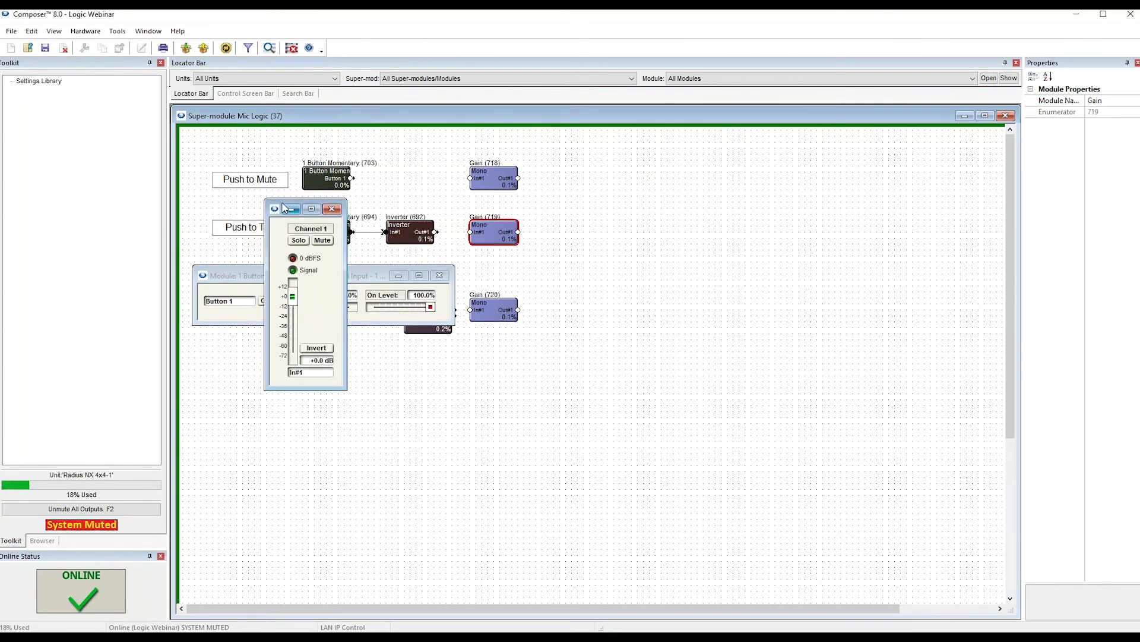
drag(304, 206, 588, 218)
drag(346, 280, 347, 267)
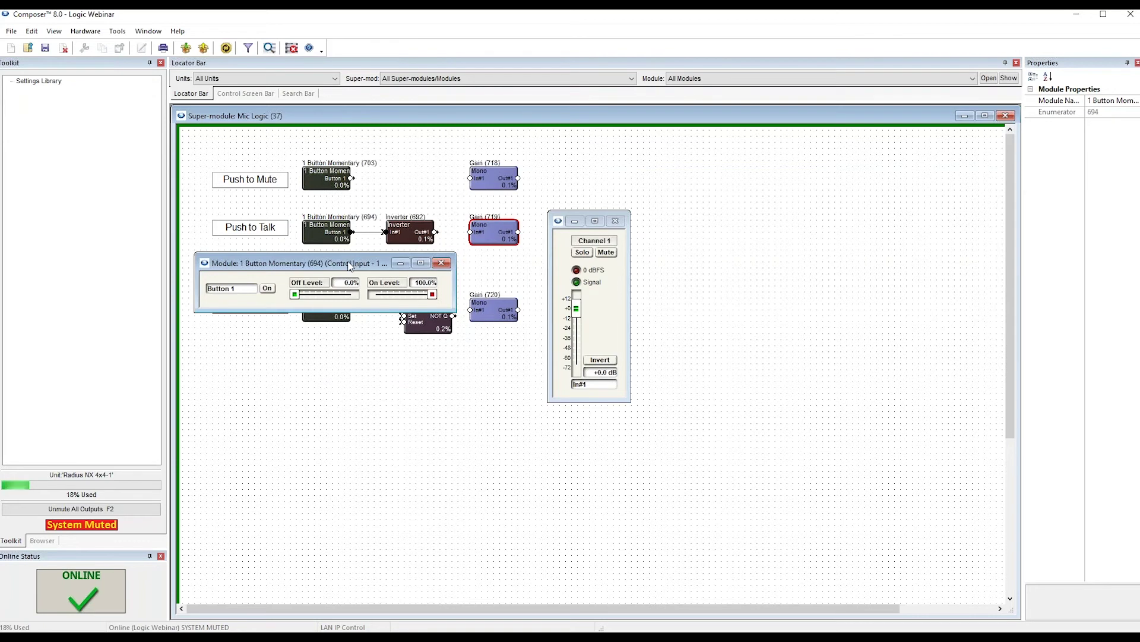
drag(344, 263, 343, 265)
Try raising Button 1's off level in 1 Button Momentary (694), and return it to 0.0%.
drag(294, 296, 354, 296)
mouse_move(432, 293)
mouse_down()
mouse_move(342, 316)
mouse_move(374, 296)
mouse_move(439, 297)
mouse_up()
drag(354, 296, 287, 303)
Select Inverter (692) in the push-to-talk row and locate the Inverter module among the control processes.
click(406, 235)
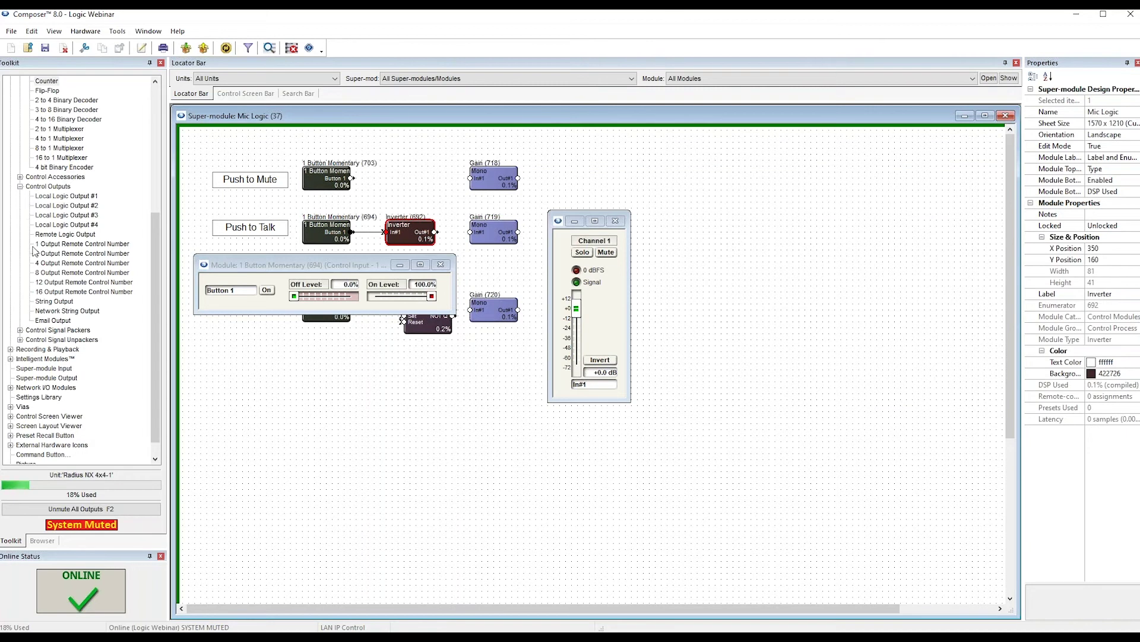
scroll(28, 190, up, 5)
click(19, 157)
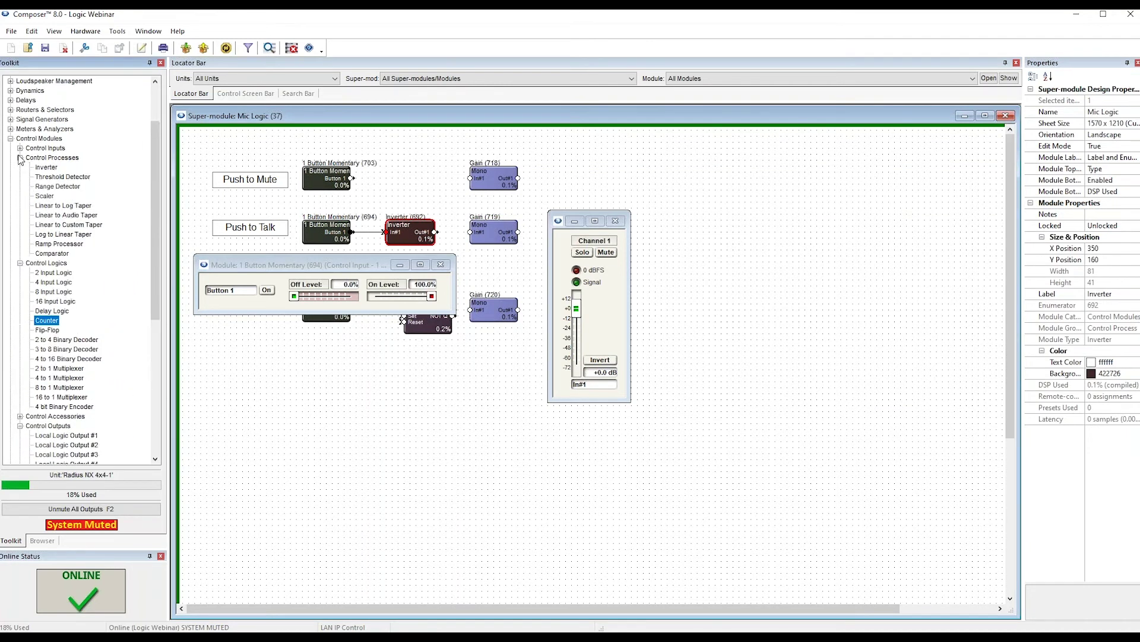
click(46, 168)
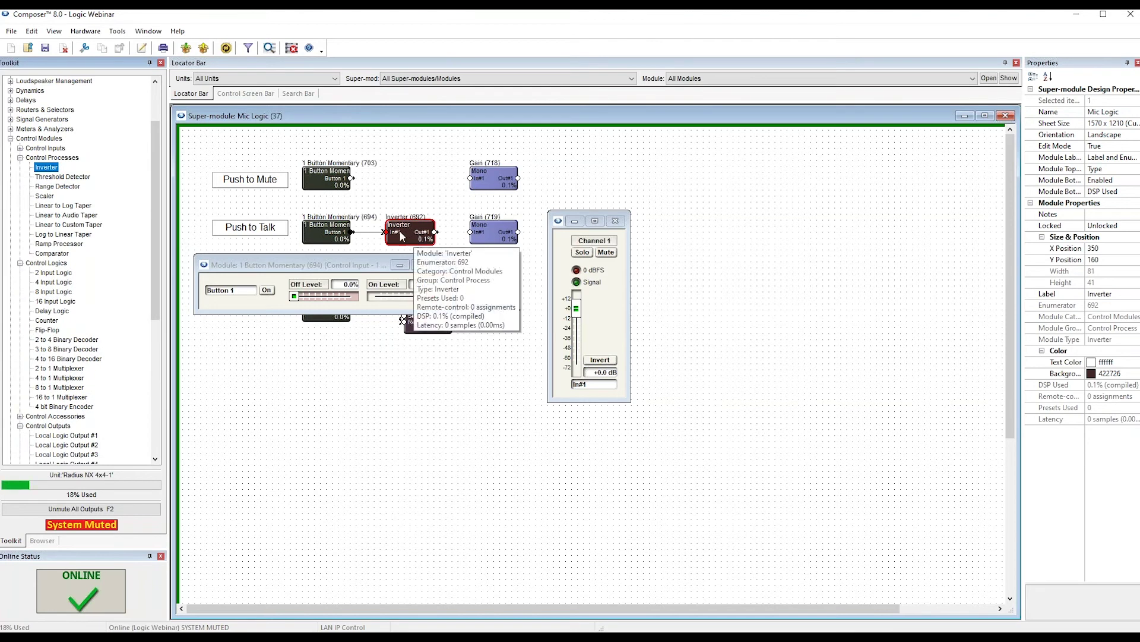
Close the Gain (719) window and reopen it beside its module.
click(371, 265)
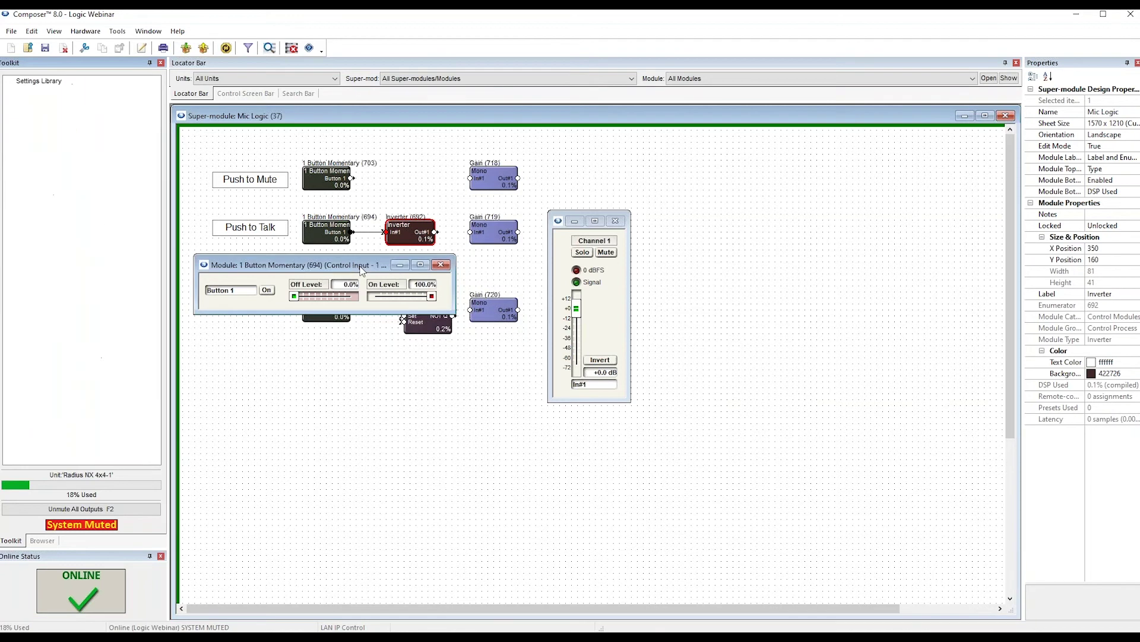
right_click(607, 254)
click(618, 224)
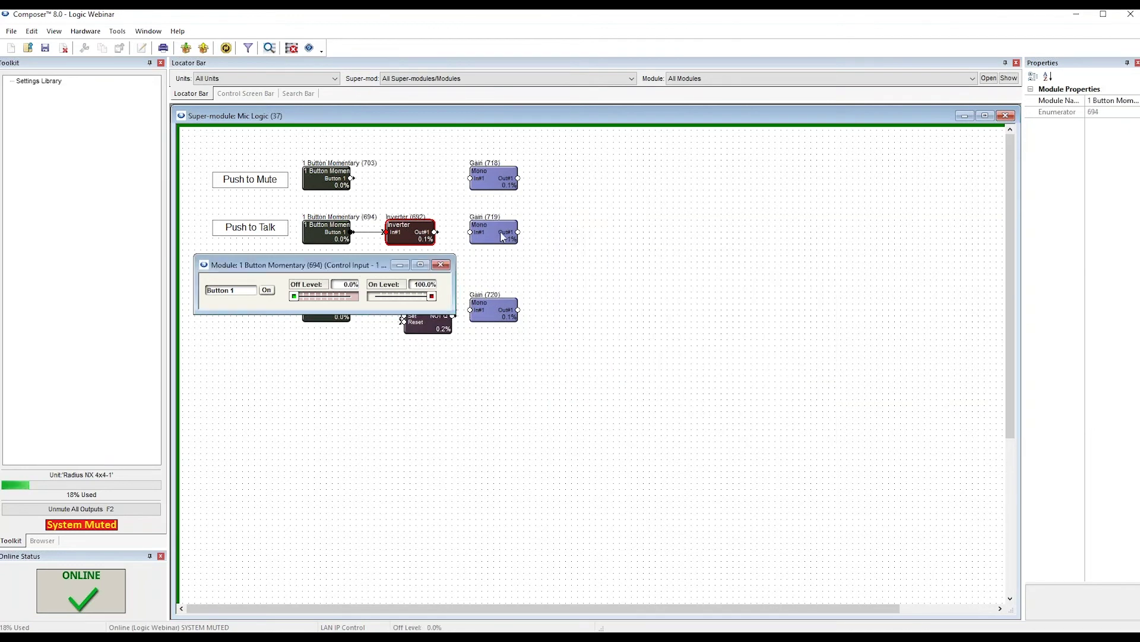
double_click(488, 240)
drag(303, 219, 553, 228)
Set up remote control of Gain (719)'s mute with Out#1 of Inverter (692) in Mic Logic as the control signal.
right_click(589, 265)
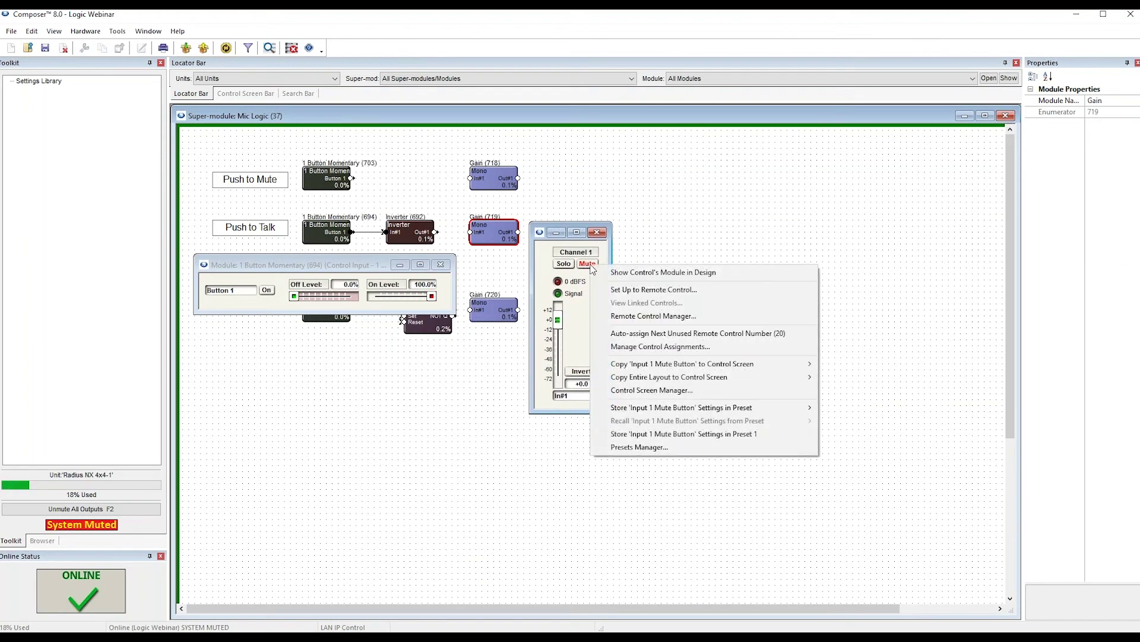
click(649, 291)
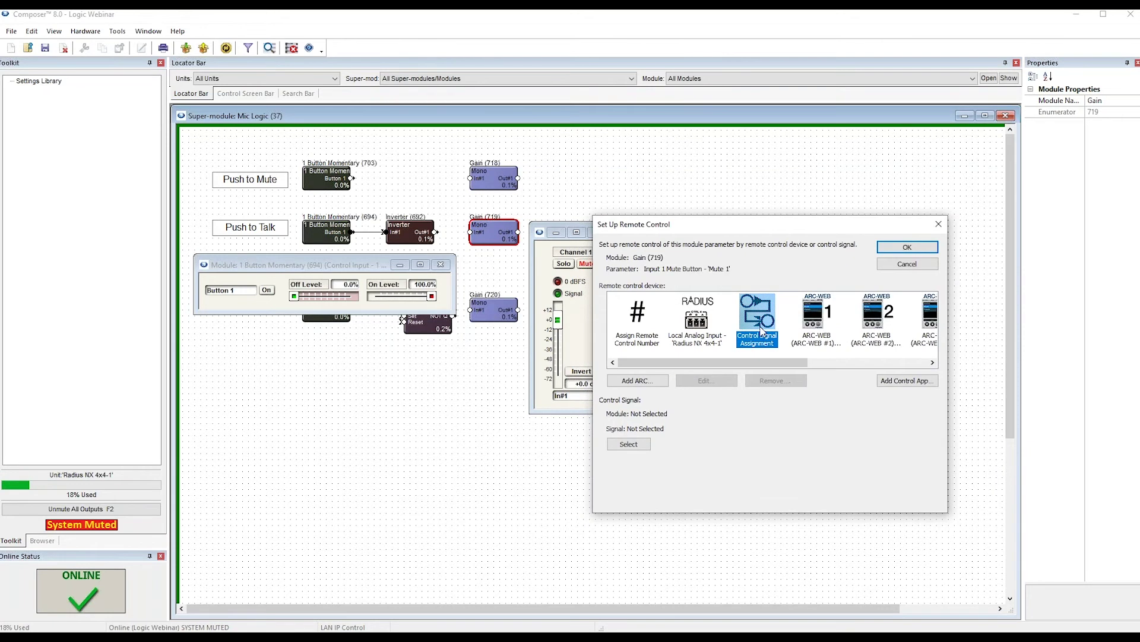
click(621, 443)
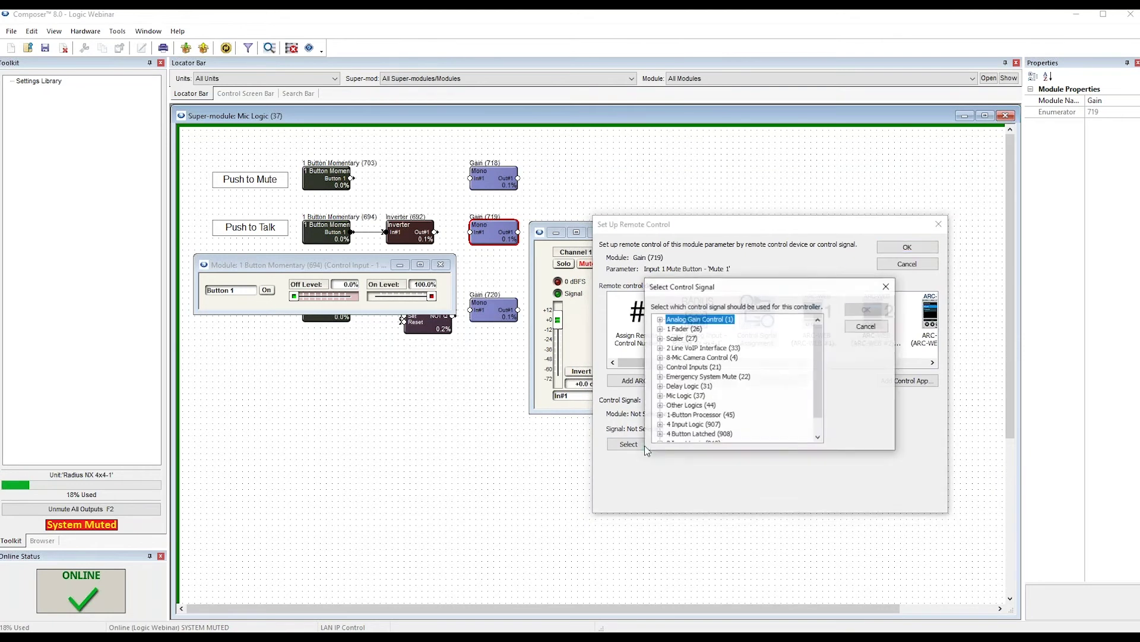
click(671, 398)
click(660, 396)
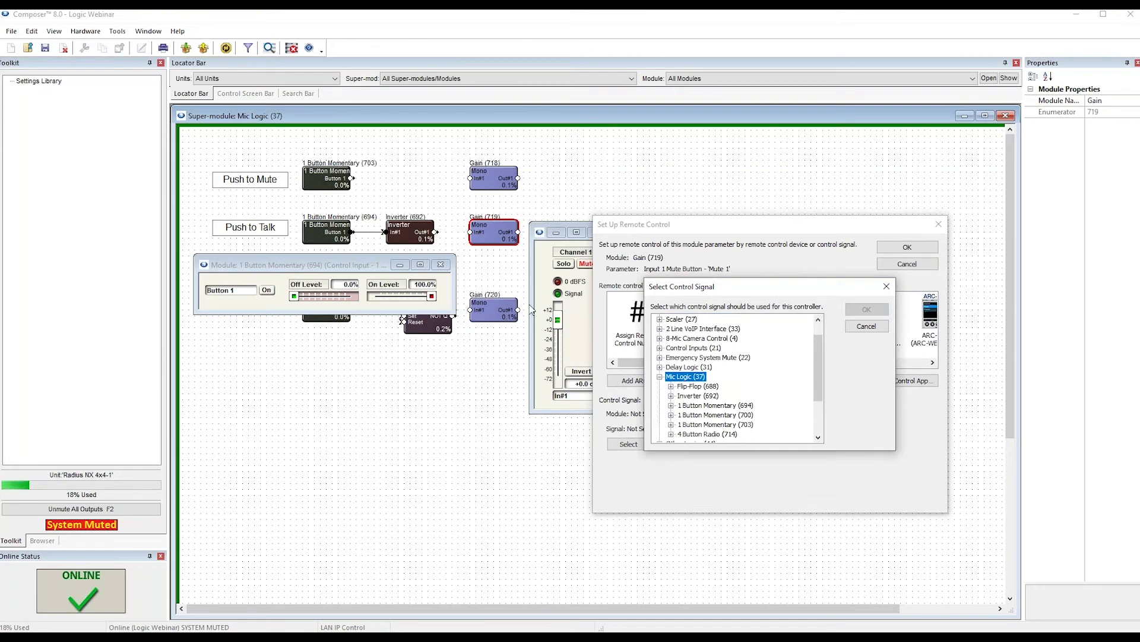
click(706, 406)
scroll(706, 409, down, 1)
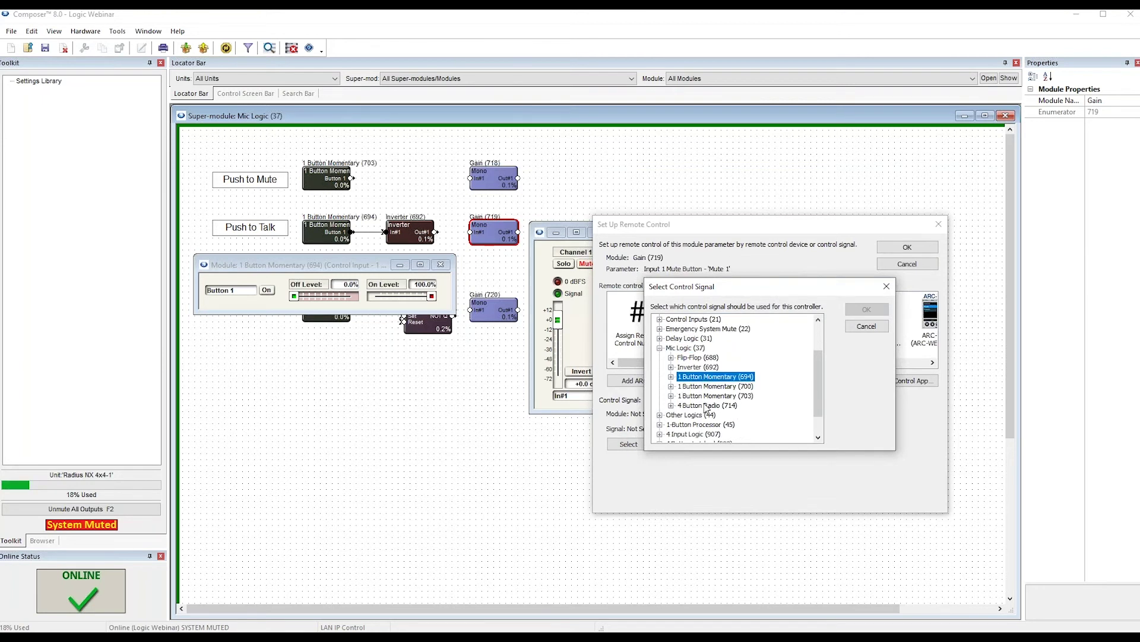
click(696, 368)
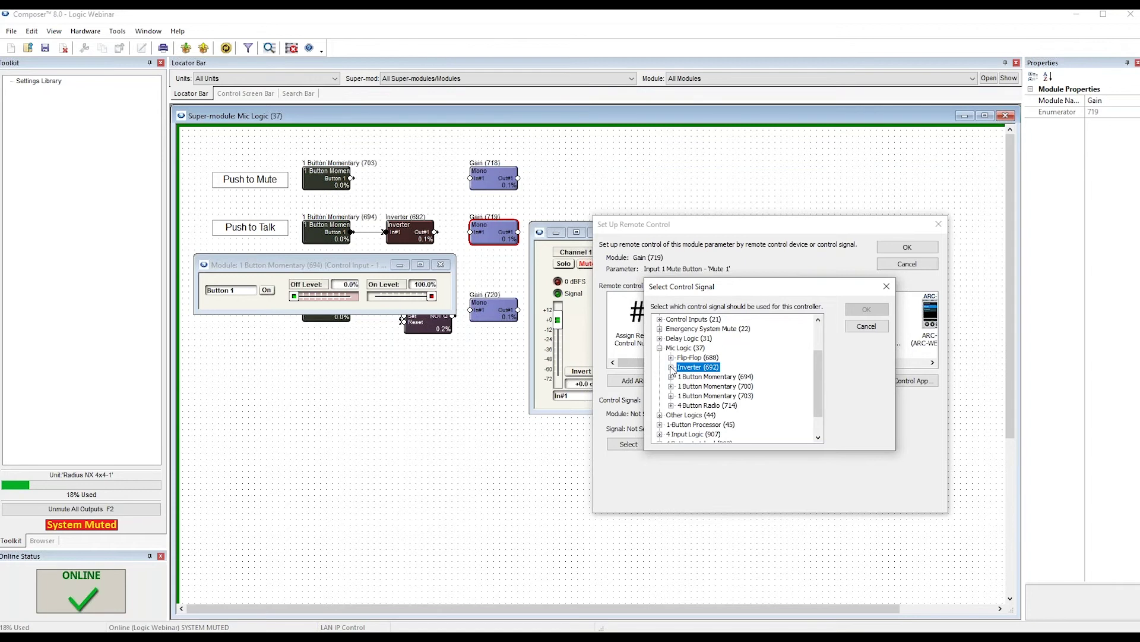
click(671, 367)
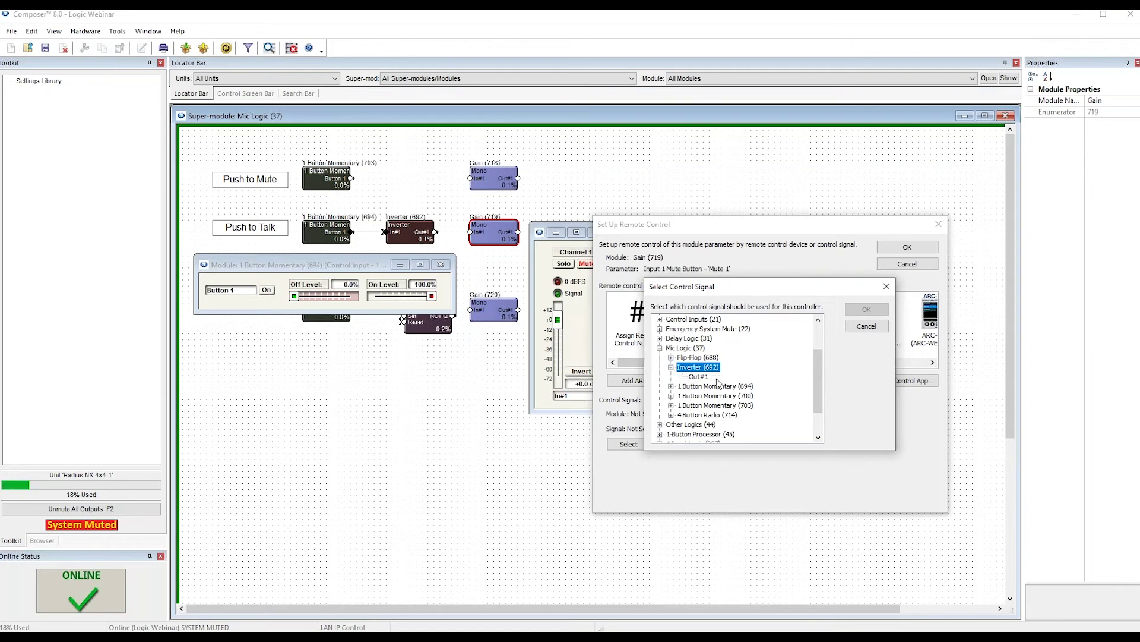
click(699, 377)
click(867, 309)
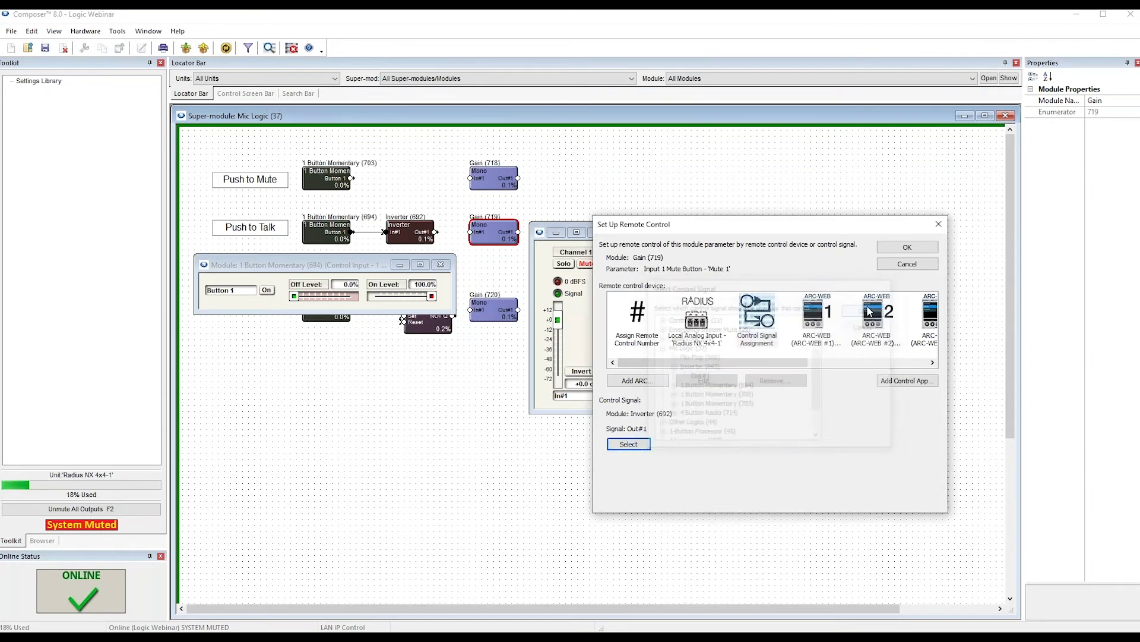
click(904, 247)
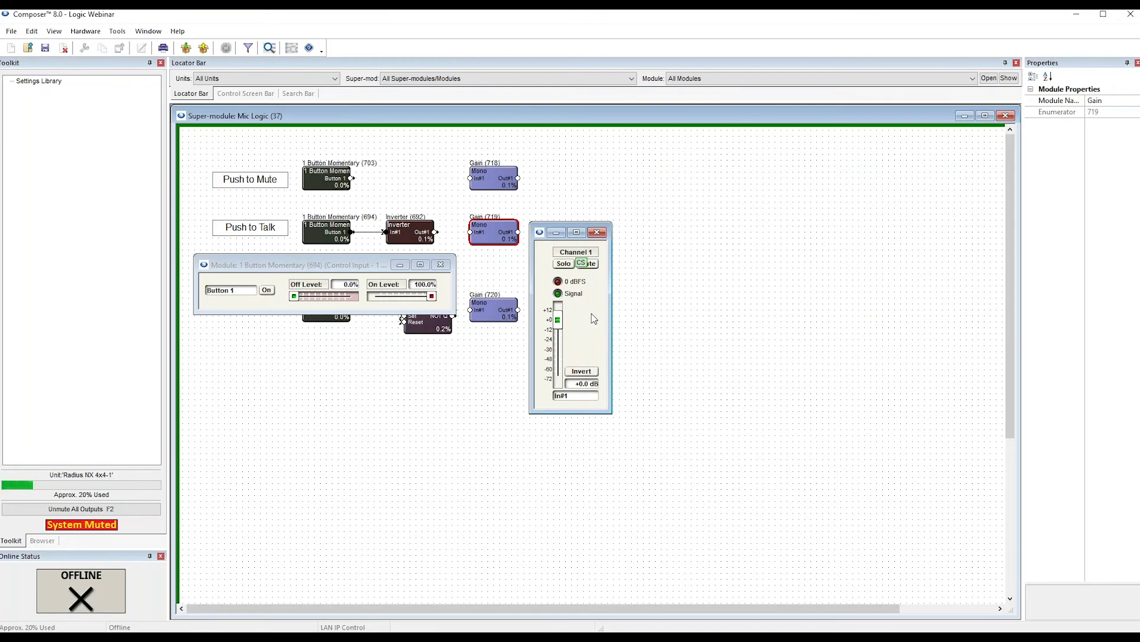
Push the site file with the push-to-talk assignment to the hardware and go online.
key(F12)
key(Return)
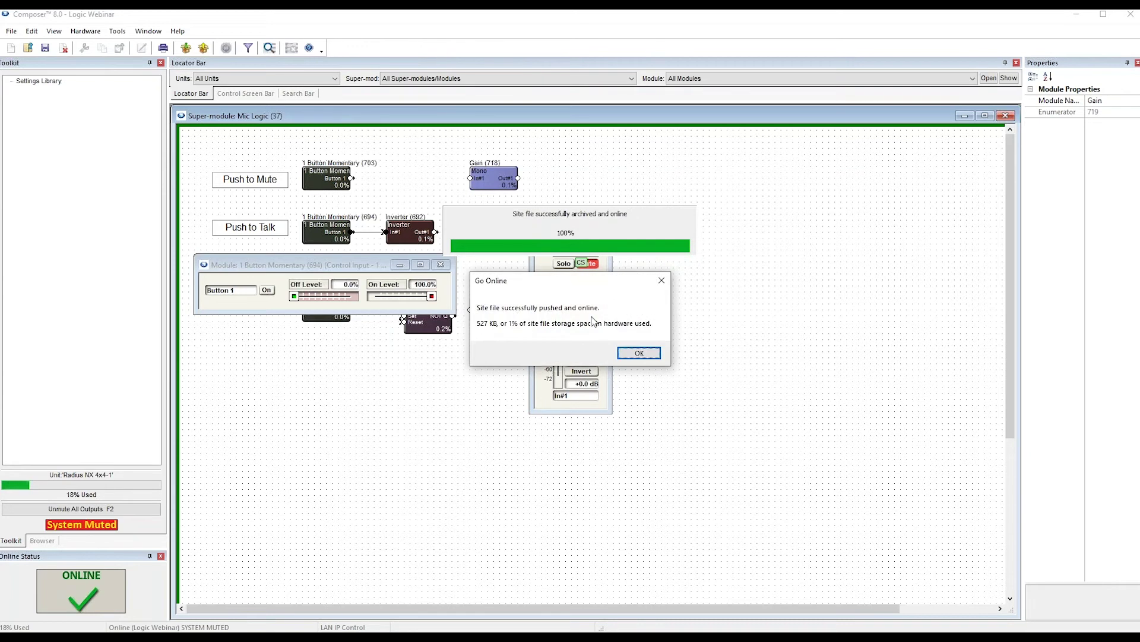
click(643, 356)
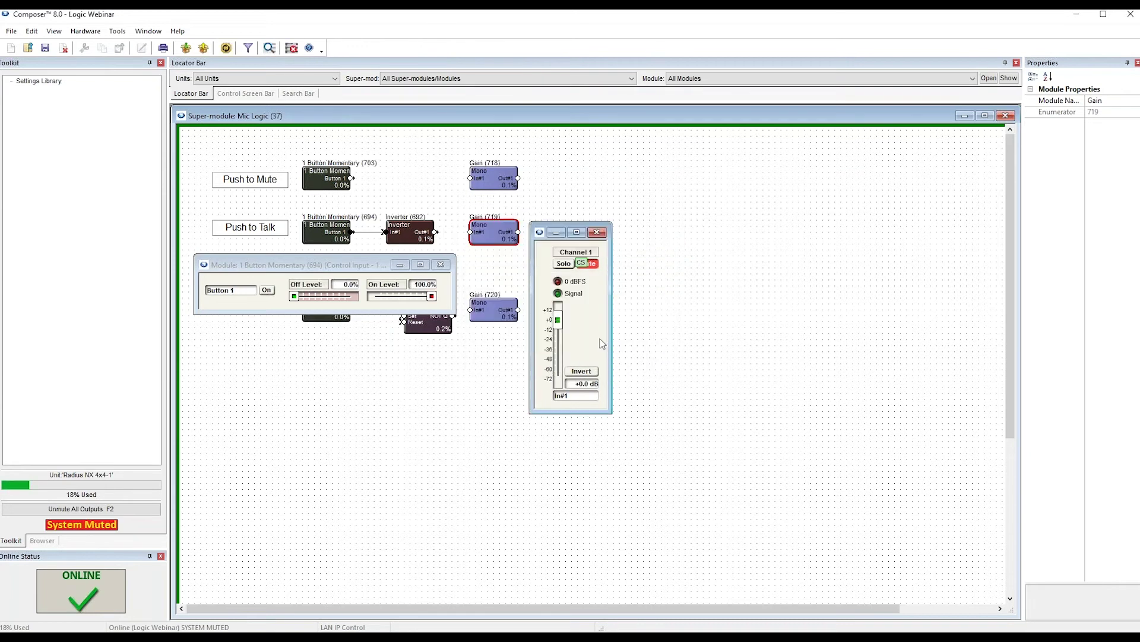
Test the Push to Talk button by activating and releasing Button 1 while watching the mute state of Gain (719).
drag(569, 228, 593, 217)
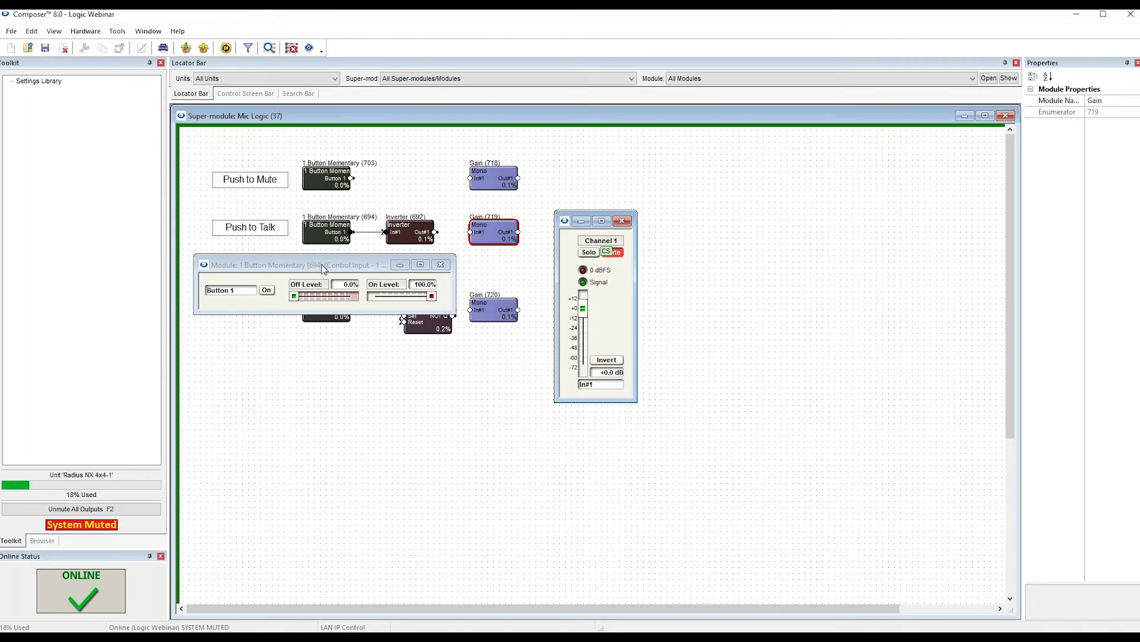
click(268, 294)
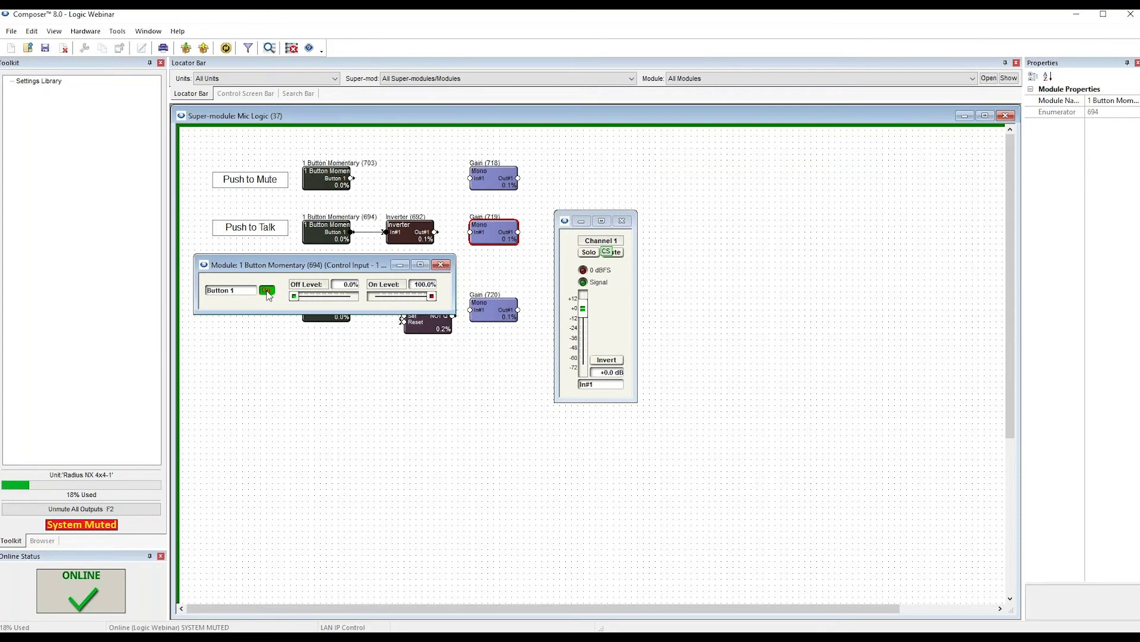
drag(269, 295, 268, 294)
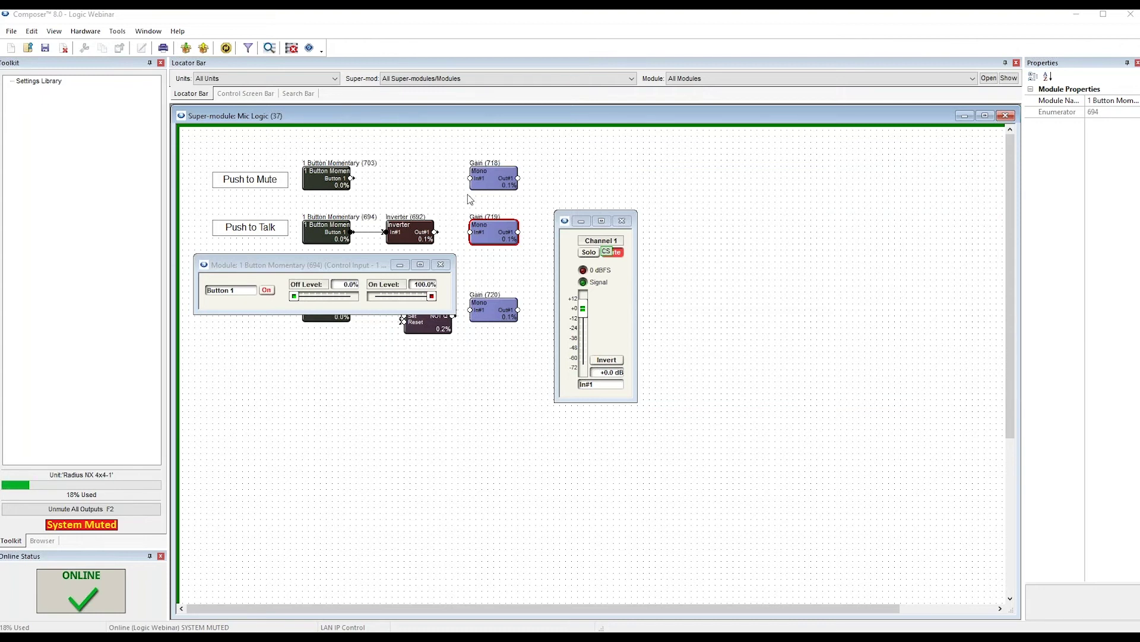
View the control window of the Push to Mute row's Gain module and close both Gain control windows.
click(504, 178)
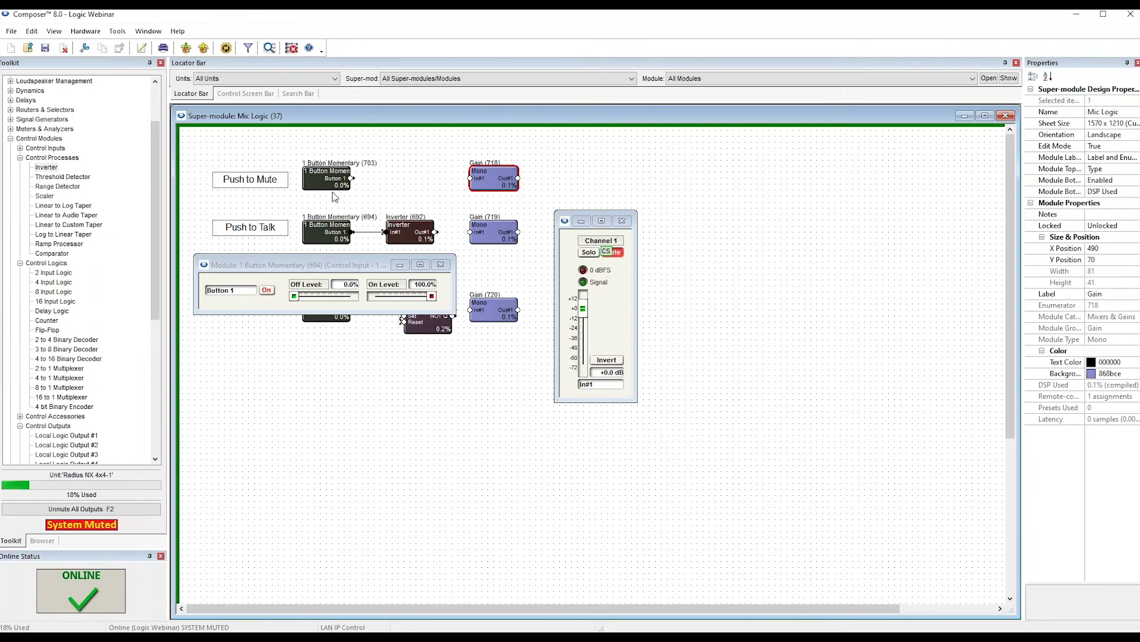
double_click(485, 181)
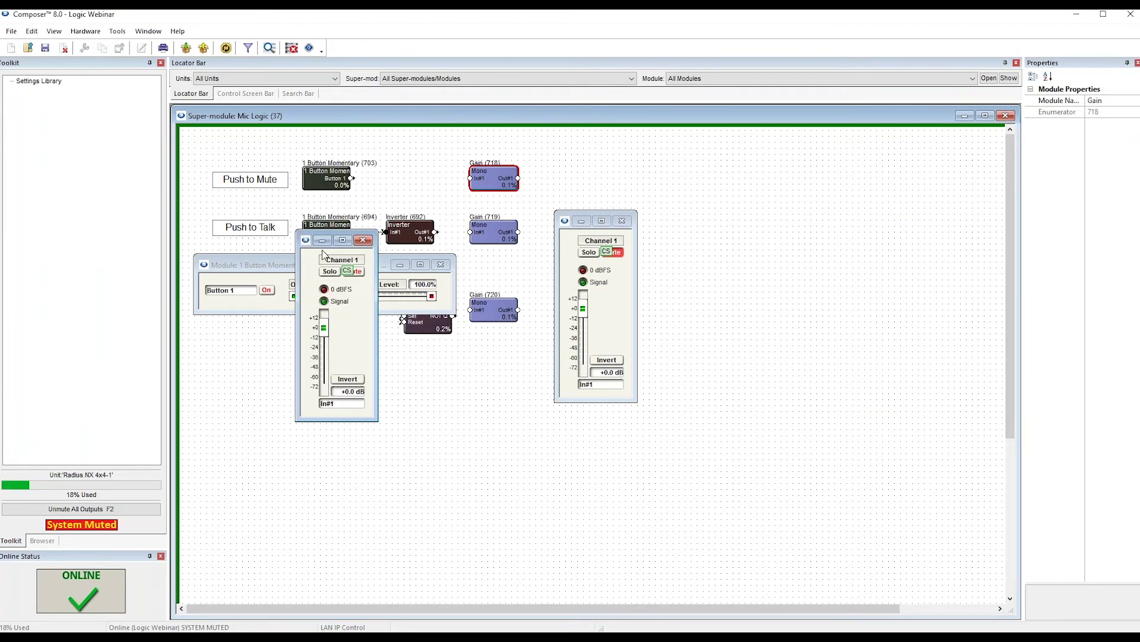
drag(349, 241, 713, 158)
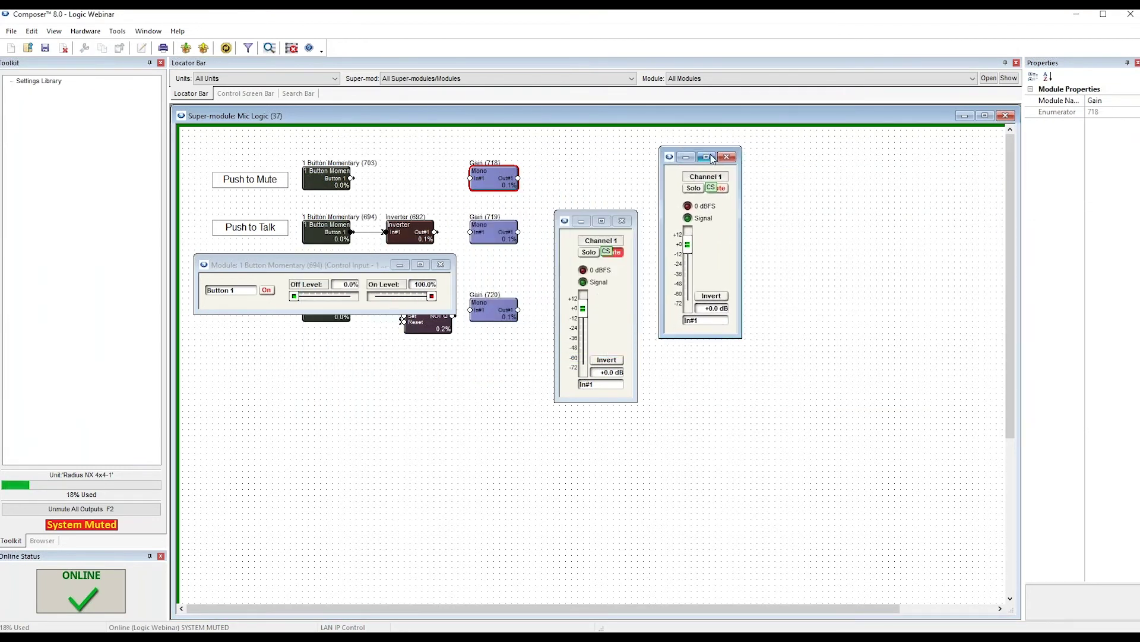
click(727, 158)
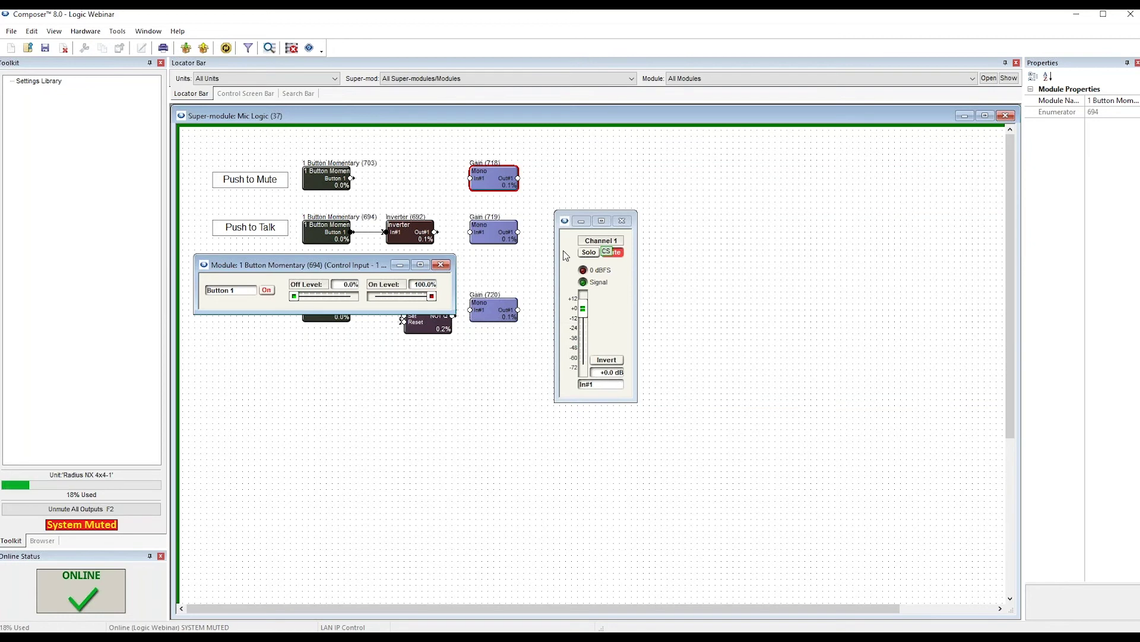
click(569, 276)
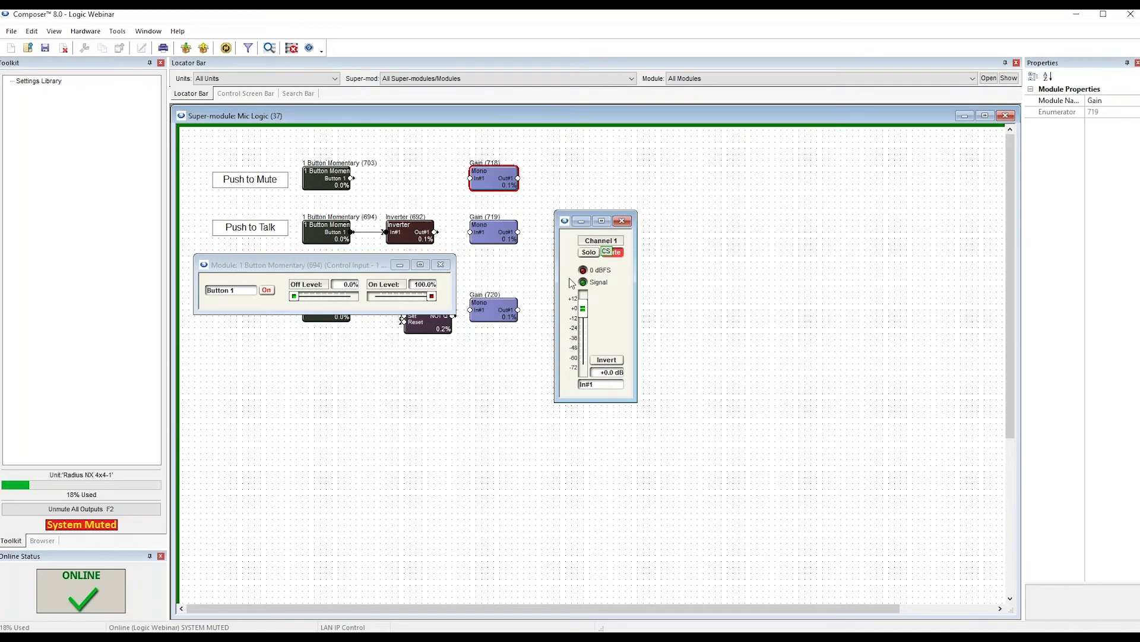
click(623, 222)
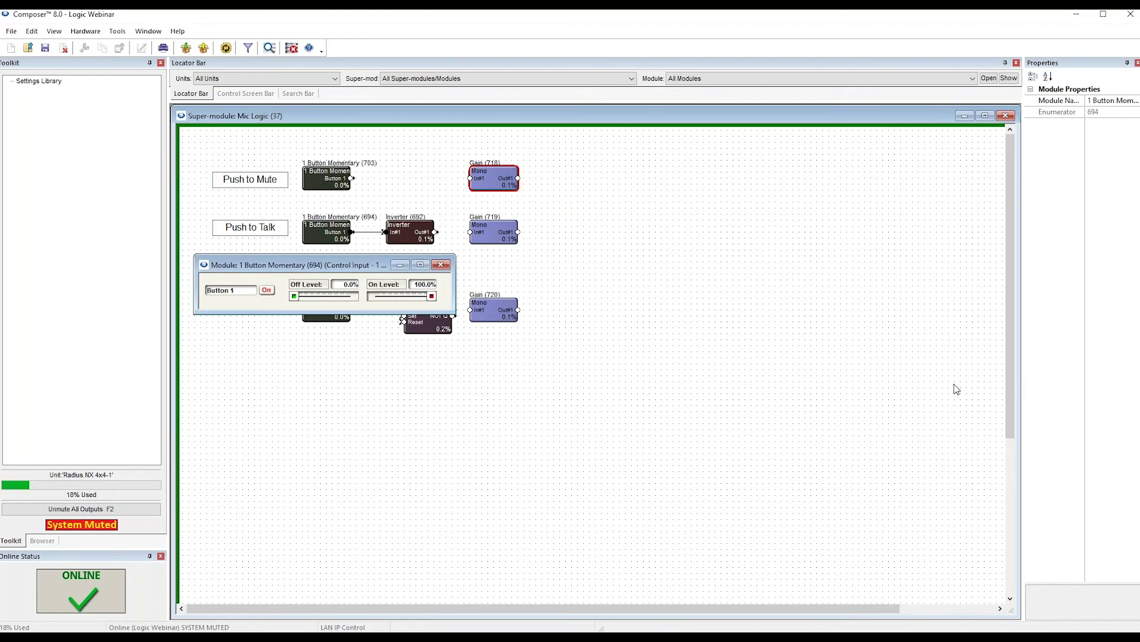
Replace the Push to Talk button window with the Toggle row's button and Gain control windows, arranged clear of the modules.
drag(269, 268, 282, 353)
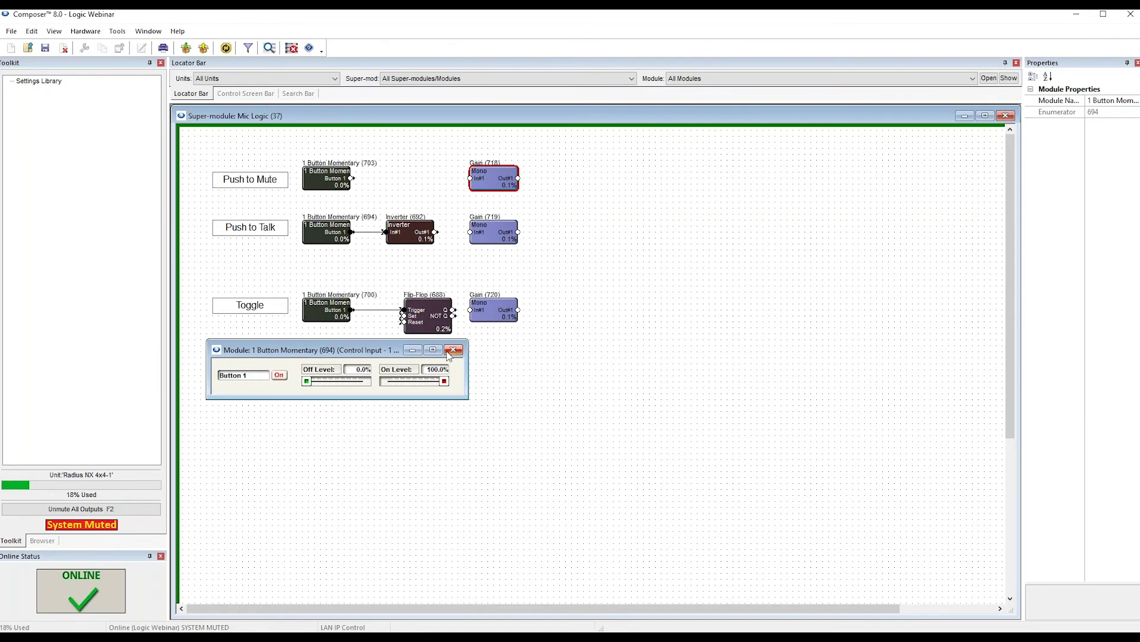
click(321, 307)
double_click(322, 307)
drag(374, 256, 252, 373)
double_click(481, 311)
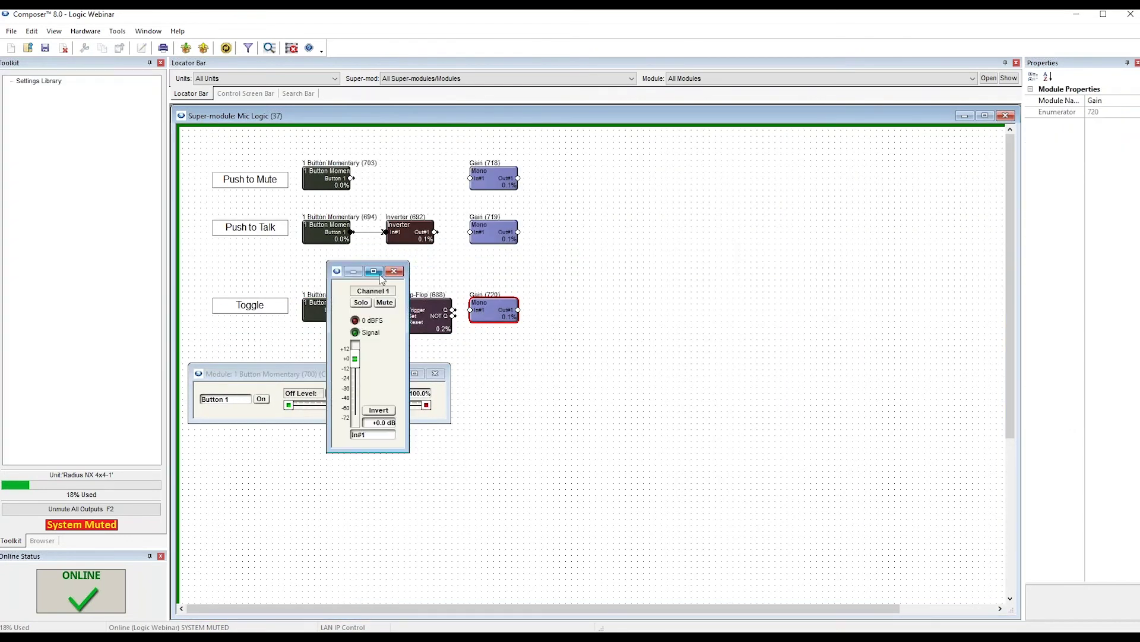
drag(352, 268, 640, 311)
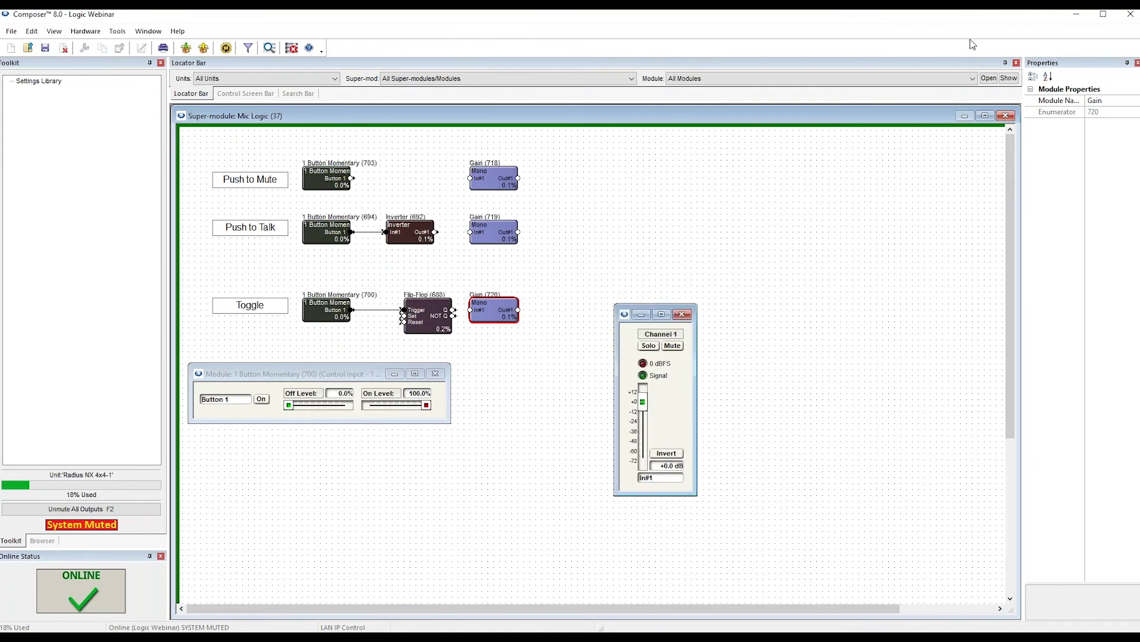
Open the Flip-Flop's control window between the Toggle button and Gain windows, and locate Flip-Flop among the Control Logics modules.
double_click(419, 304)
drag(415, 295, 507, 354)
click(221, 349)
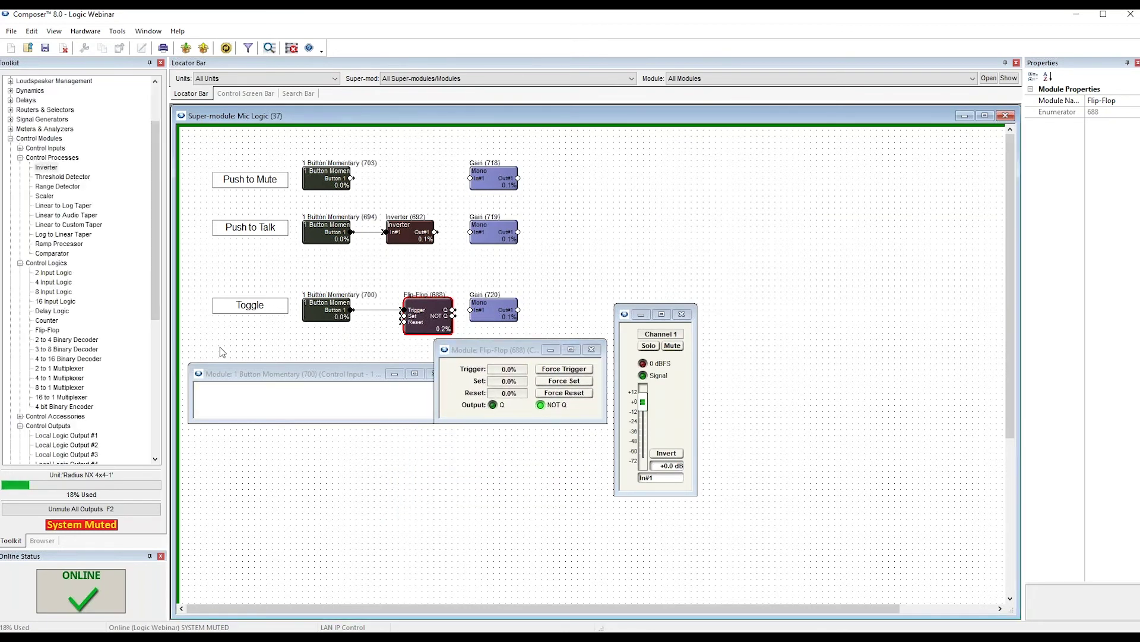
click(51, 331)
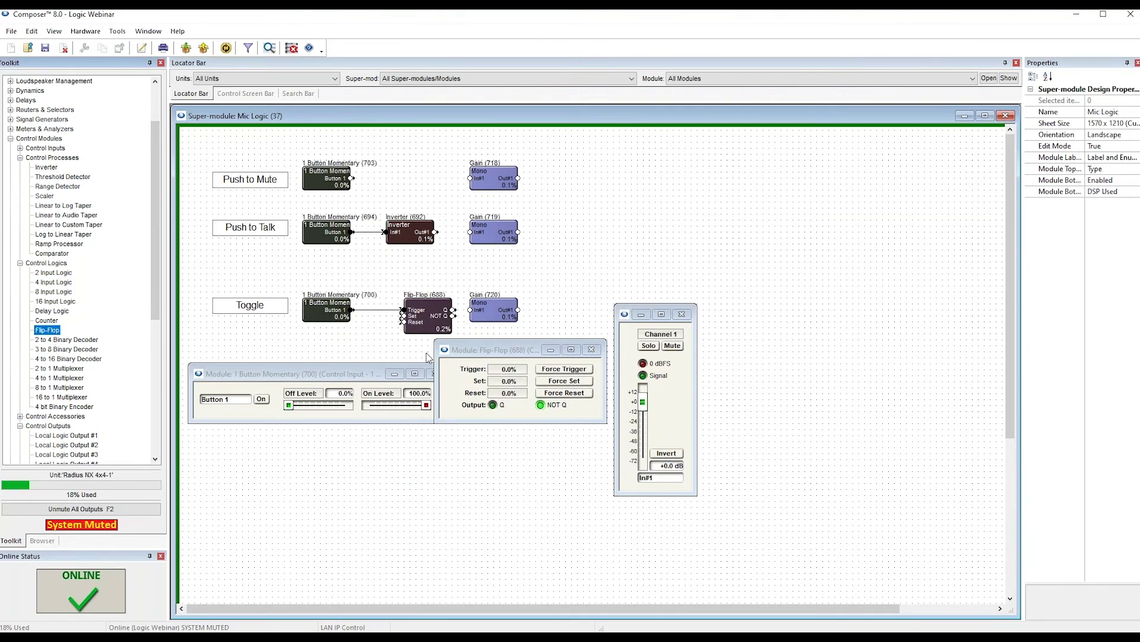
drag(319, 377, 307, 366)
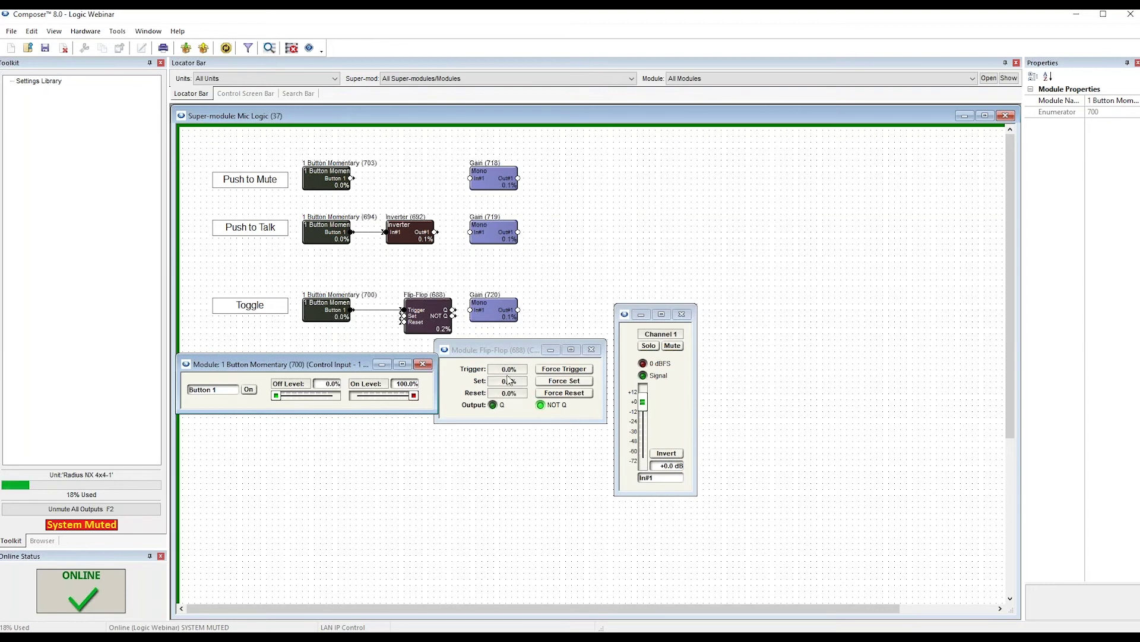
Test the Toggle row's Button 1 repeatedly to observe how it switches the Flip-Flop between Q and NOT Q.
click(256, 390)
click(252, 390)
click(252, 391)
click(253, 391)
click(660, 358)
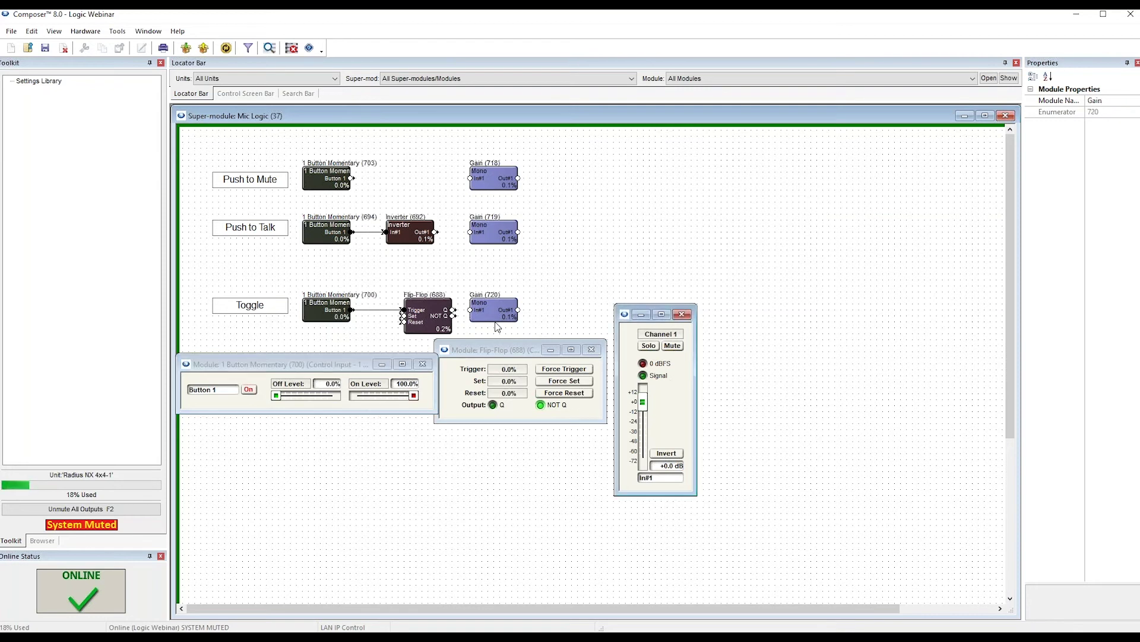
Assign the Q output of Mic Logic's Flip-Flop (688) as the control signal for the mute button of Gain (720).
right_click(672, 347)
click(709, 372)
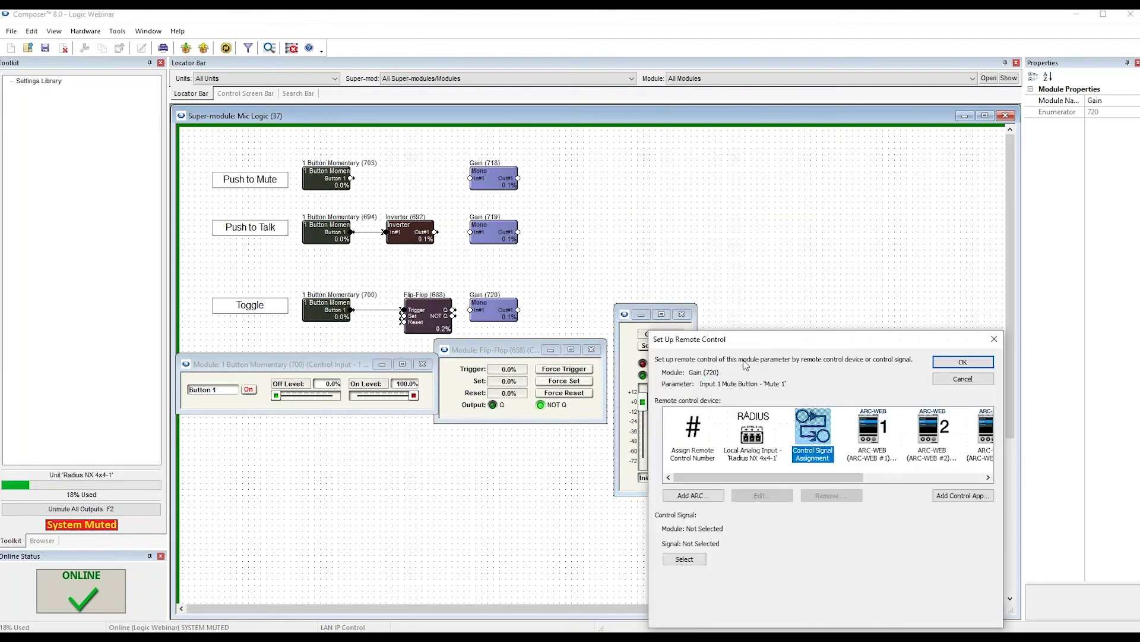
drag(759, 345, 760, 294)
click(686, 508)
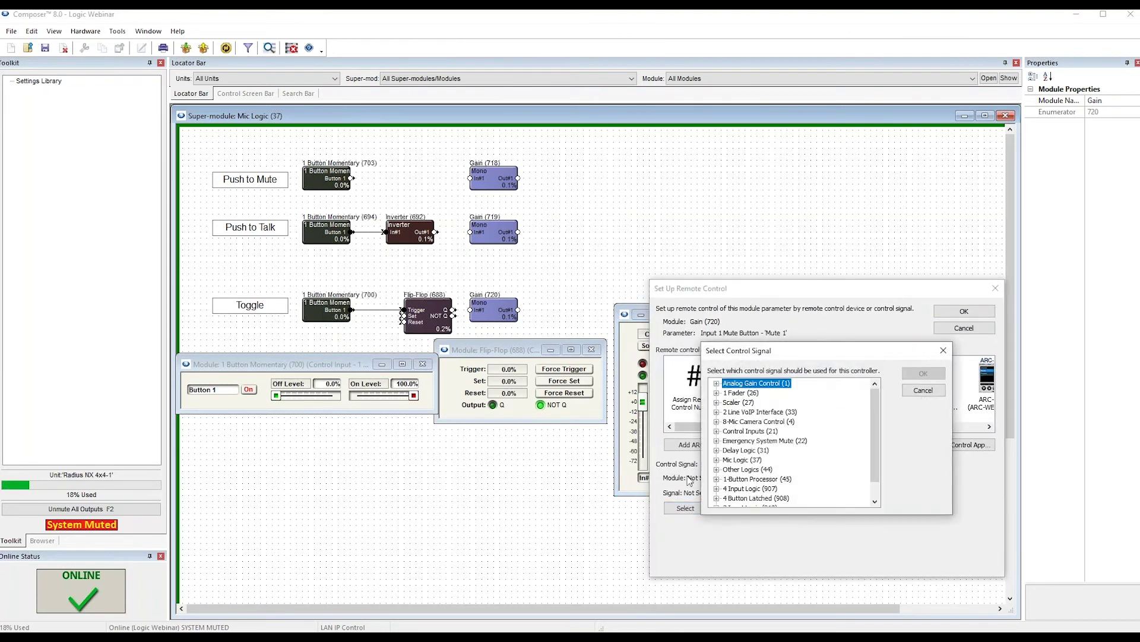
click(717, 461)
click(746, 450)
scroll(749, 461, down, 1)
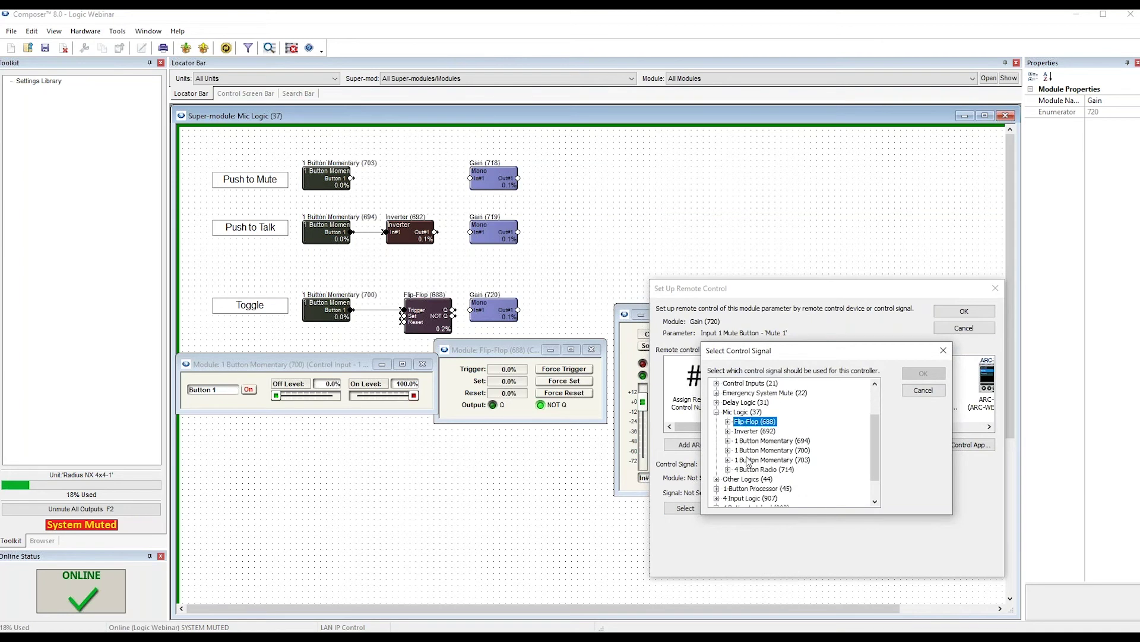
click(728, 421)
click(749, 431)
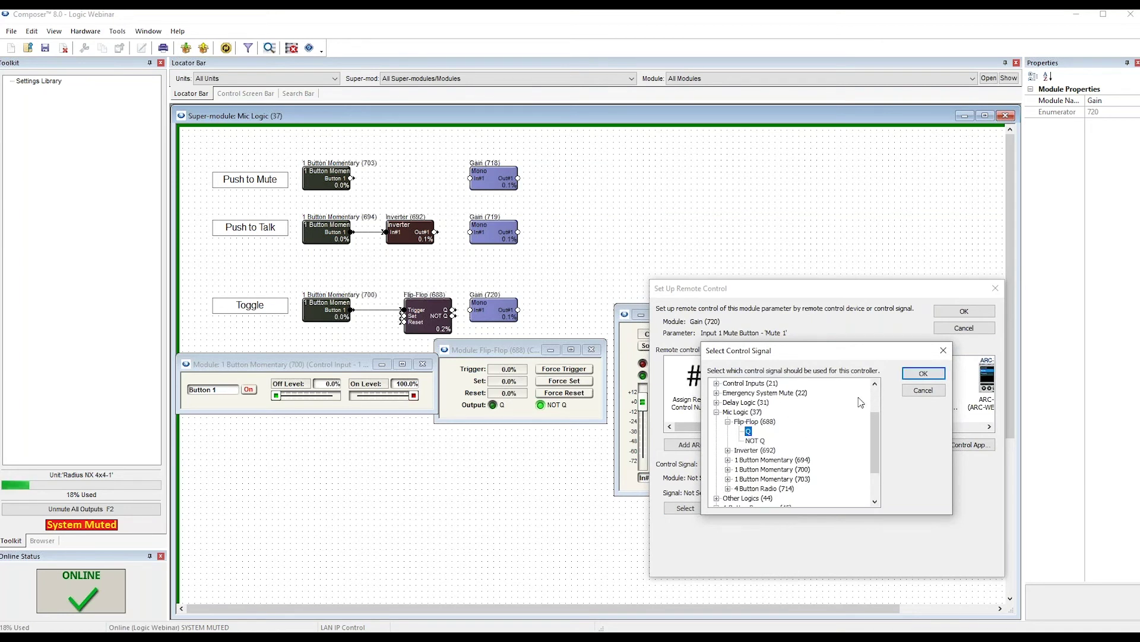
click(924, 373)
click(952, 315)
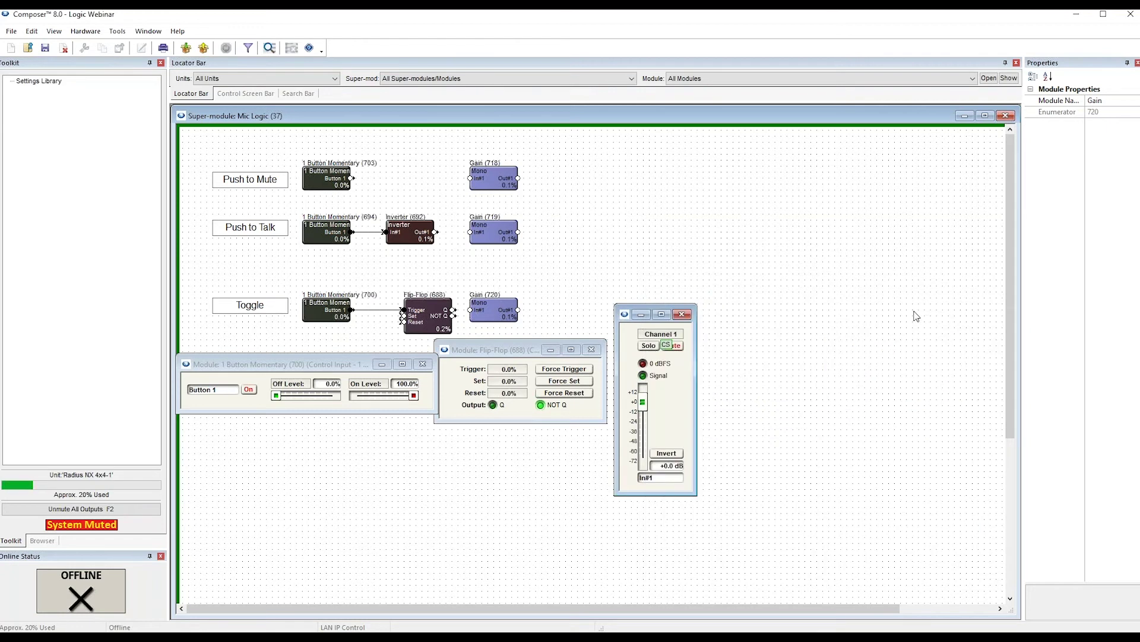
Bring the system online and trigger the Toggle row's Button 1 repeatedly to test the latching mute on Gain (720).
key(F7)
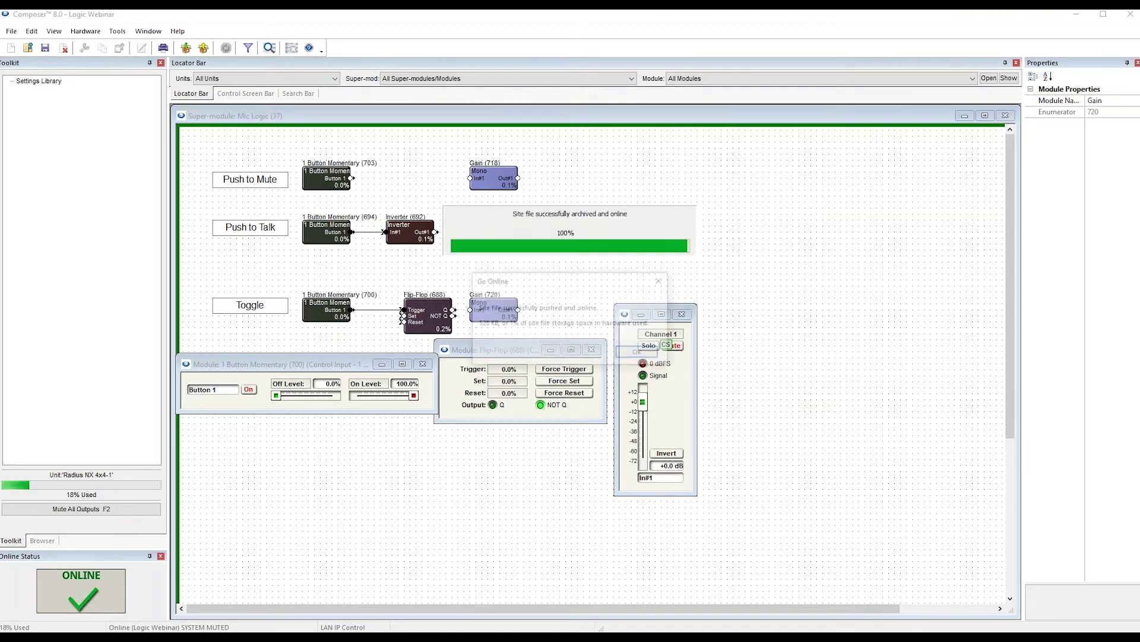
key(Return)
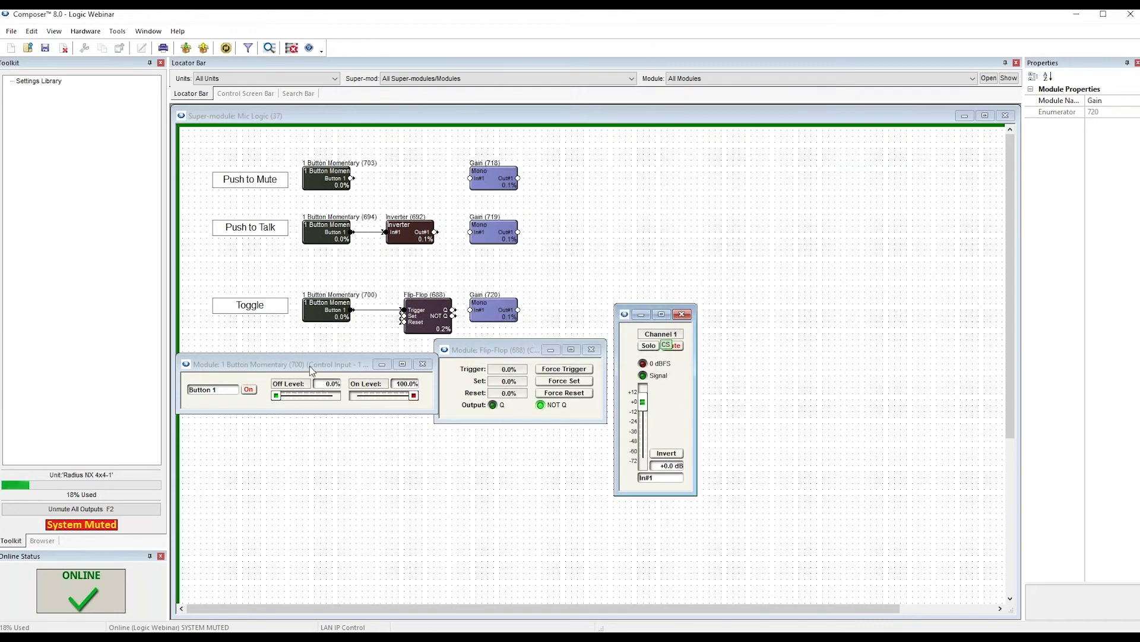
drag(309, 365, 318, 371)
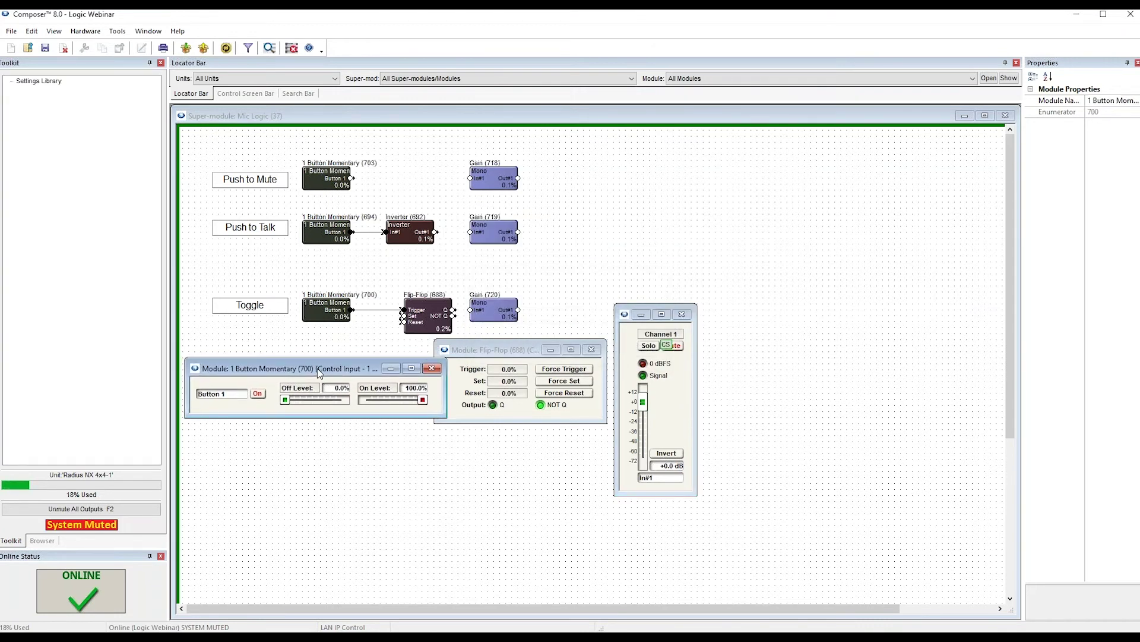
drag(319, 372, 314, 372)
click(252, 394)
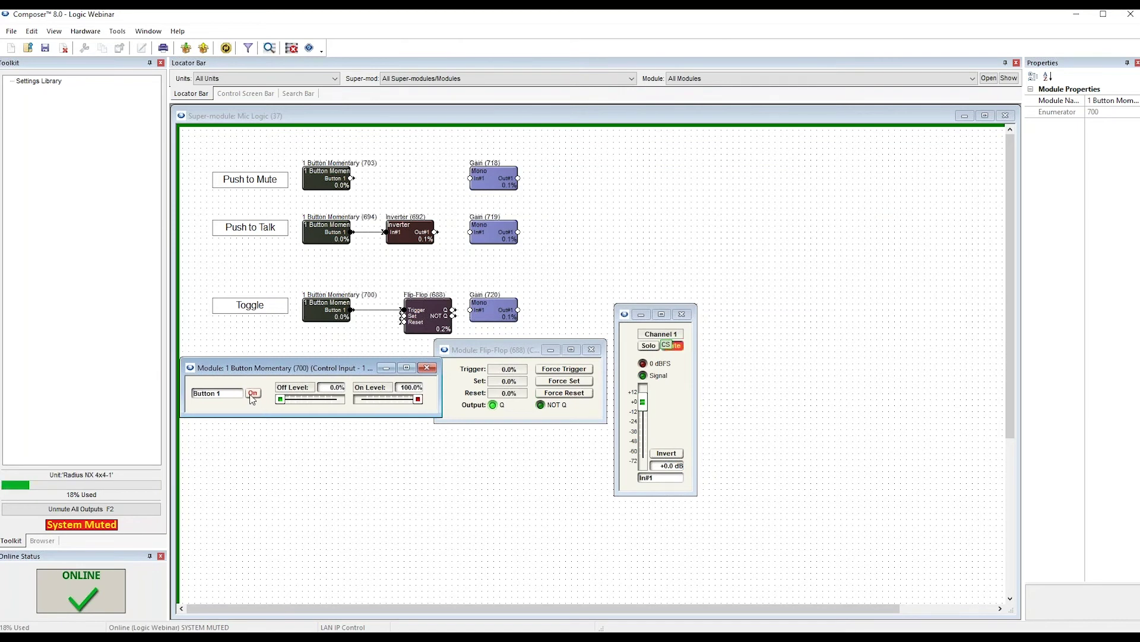
click(252, 394)
click(257, 394)
click(257, 394)
Close the control windows of the Toggle row's Gain, Flip-Flop and momentary button modules.
click(681, 315)
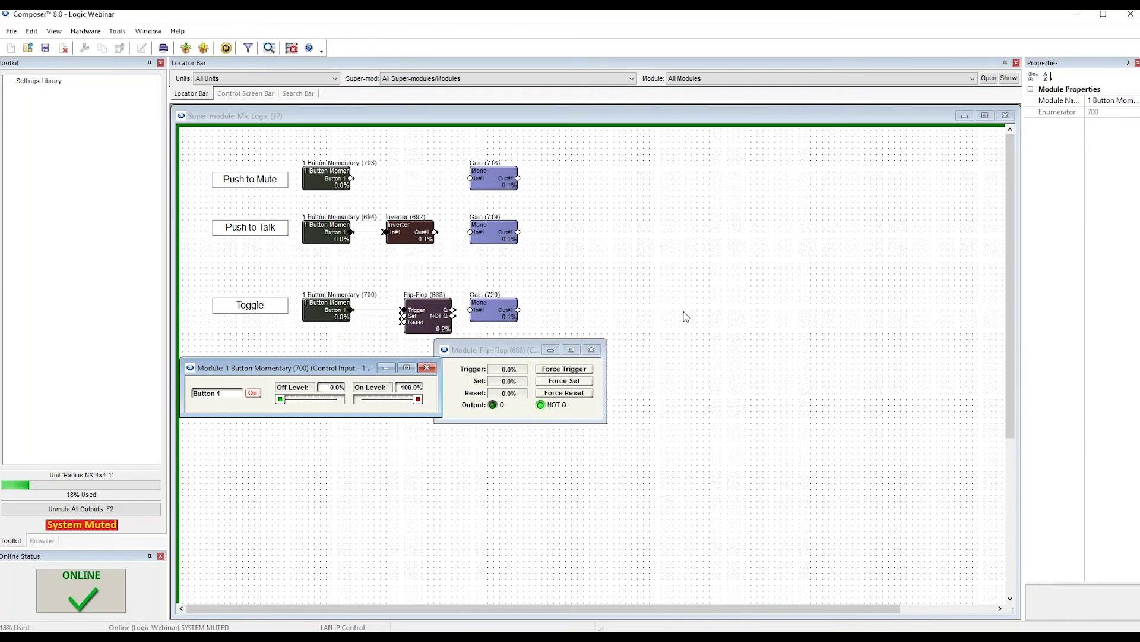
click(596, 350)
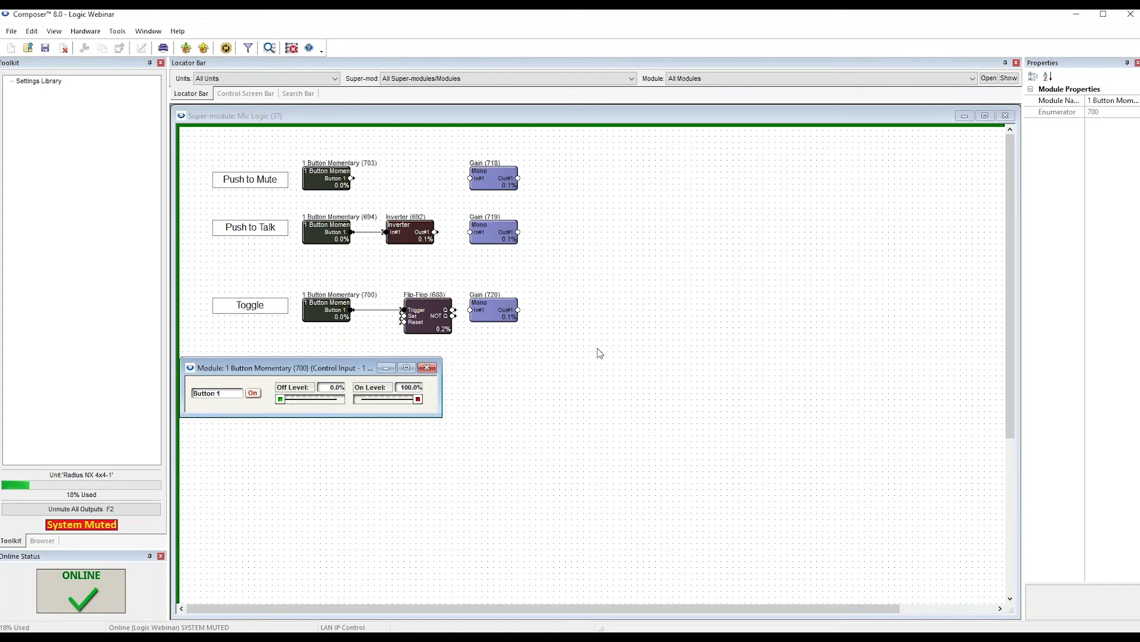
click(426, 367)
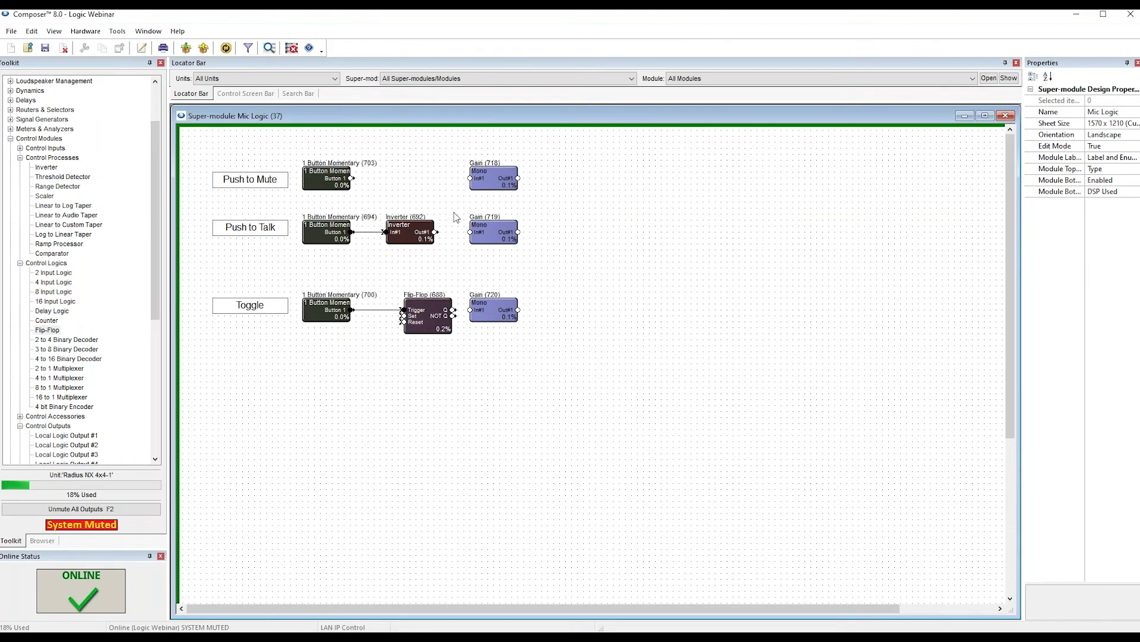
Replace the three Gain modules with a single mono Gain module to the right of the logic rows.
drag(461, 145, 556, 383)
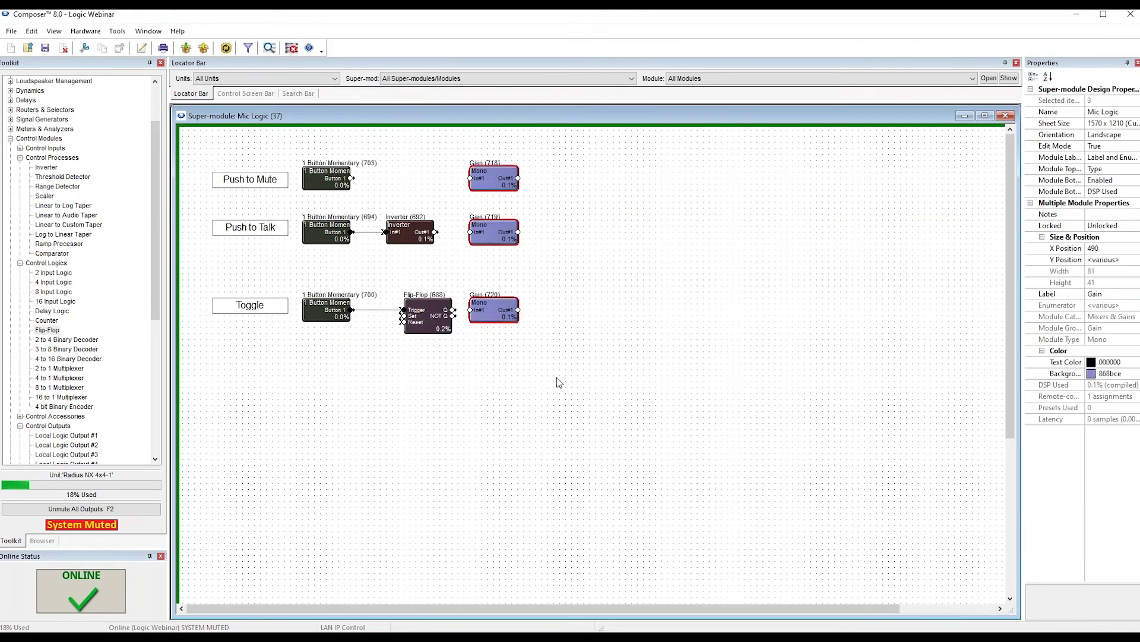
key(Delete)
scroll(27, 111, up, 7)
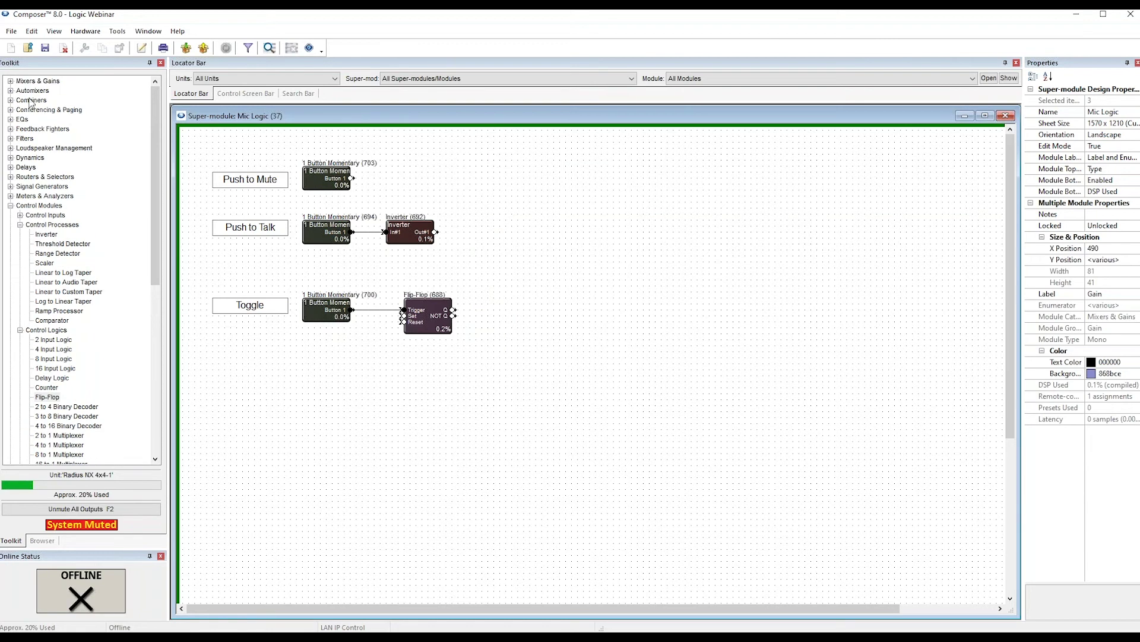
click(20, 158)
drag(42, 166, 647, 249)
Add a 4 to 1 Multiplexer between the logic rows and the Gain module, with its output level with the Gain's input.
scroll(77, 267, down, 6)
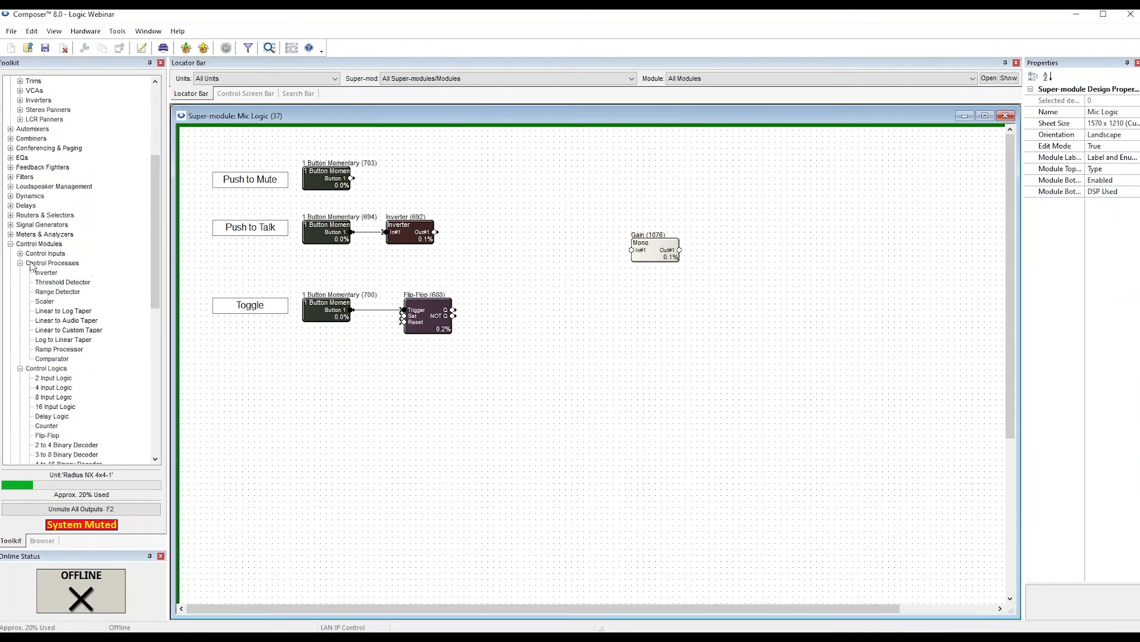
scroll(80, 285, down, 7)
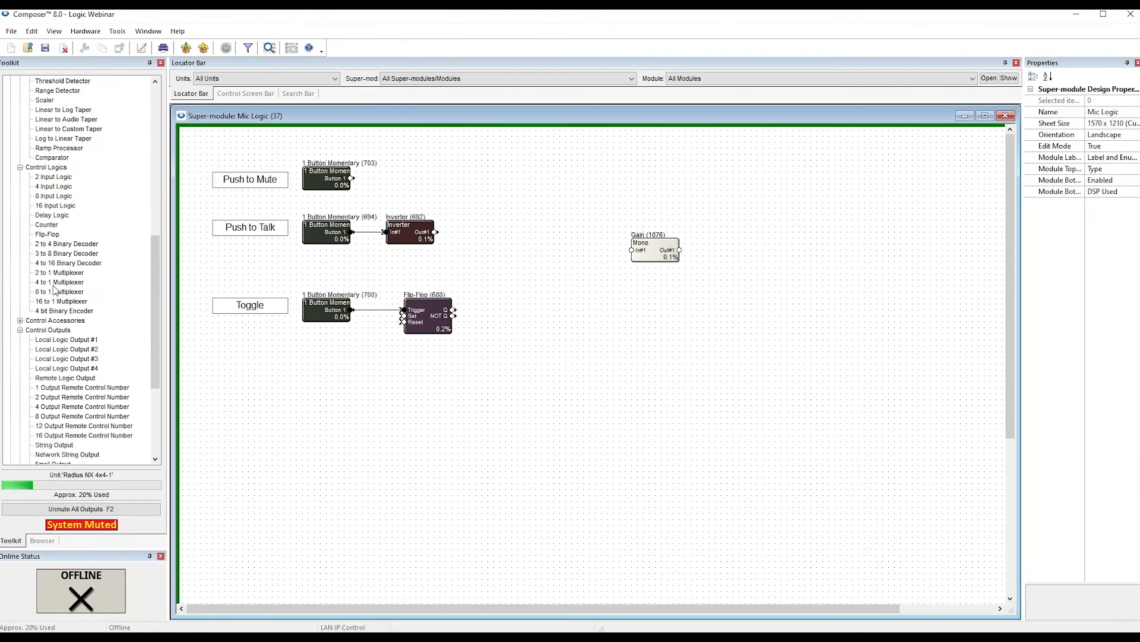
drag(55, 282, 495, 227)
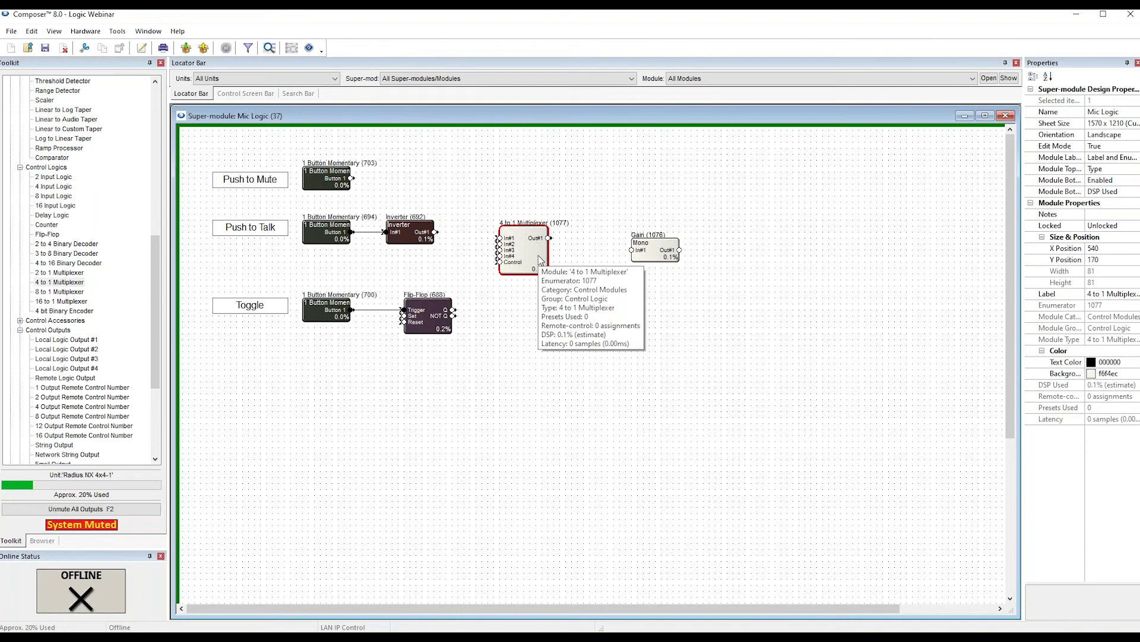
mouse_move(536, 262)
mouse_down()
mouse_move(525, 268)
mouse_move(555, 274)
mouse_up()
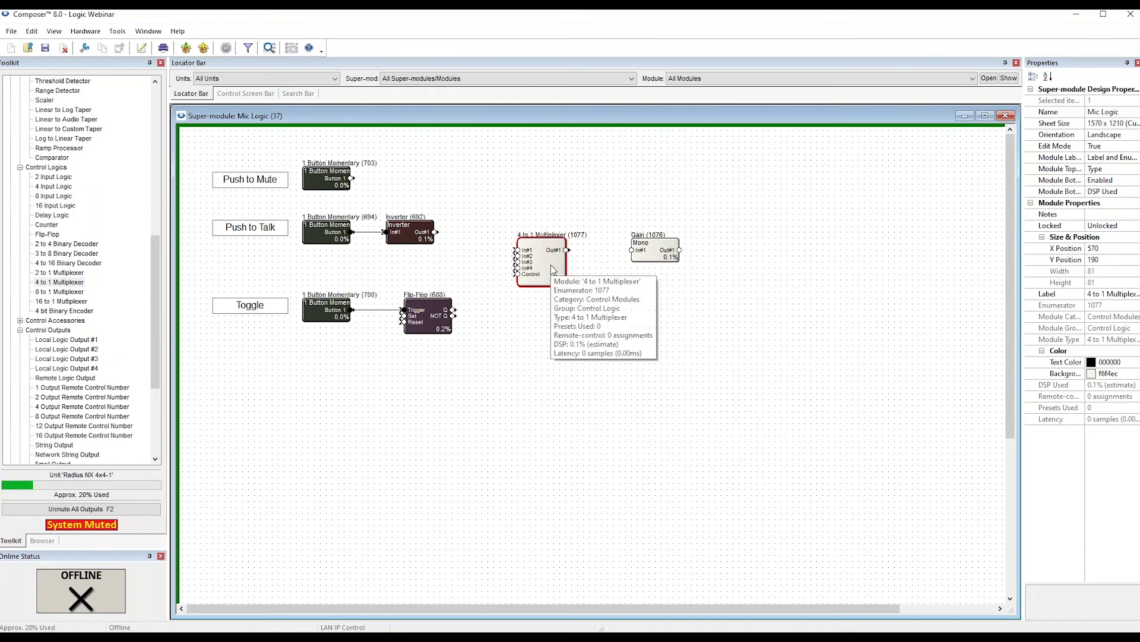
Wire the Push to Mute button's output to the multiplexer's In#1 and the Push to Talk inverter's output to In#2.
click(352, 178)
click(476, 178)
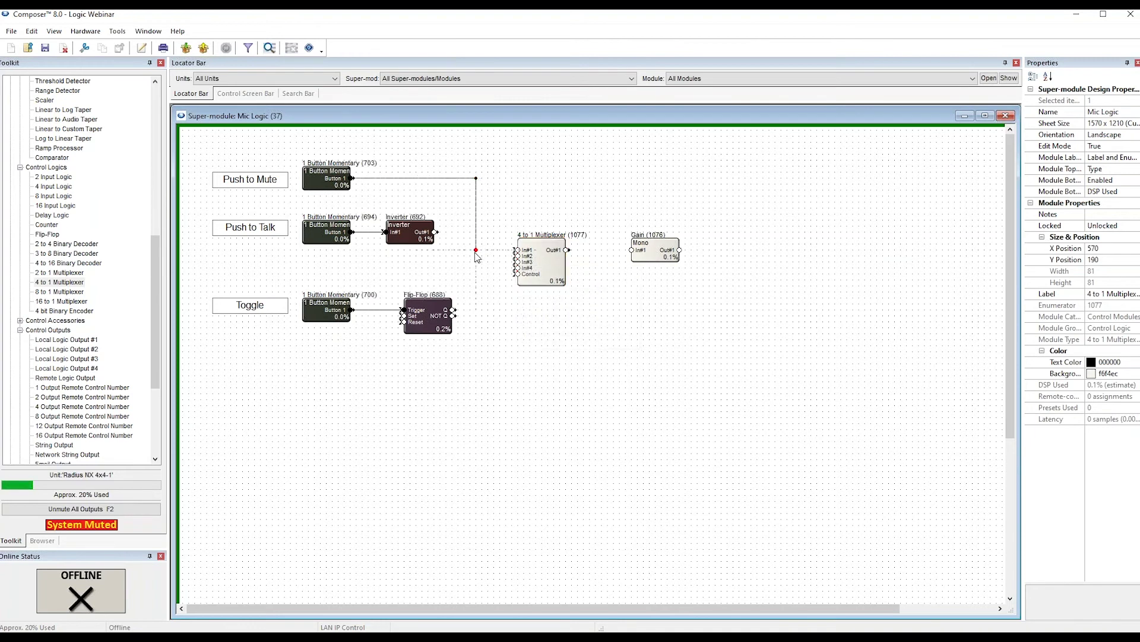
click(517, 249)
click(436, 232)
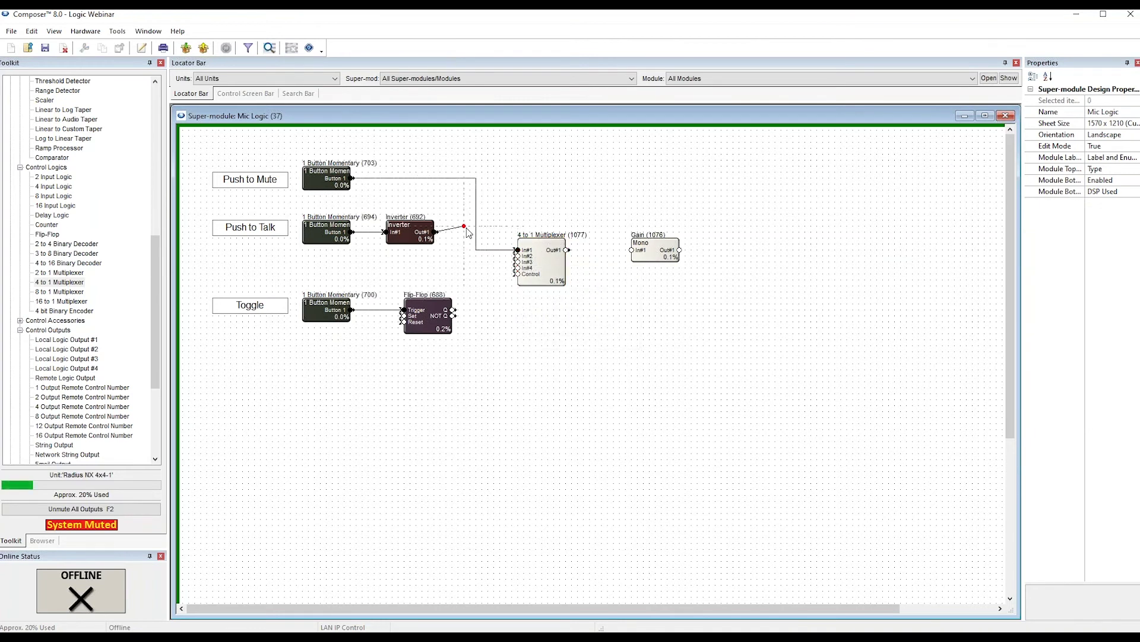
click(470, 256)
click(518, 255)
Wire the Toggle row's Flip-Flop Q output to the multiplexer's In#3.
click(517, 261)
click(470, 261)
click(470, 309)
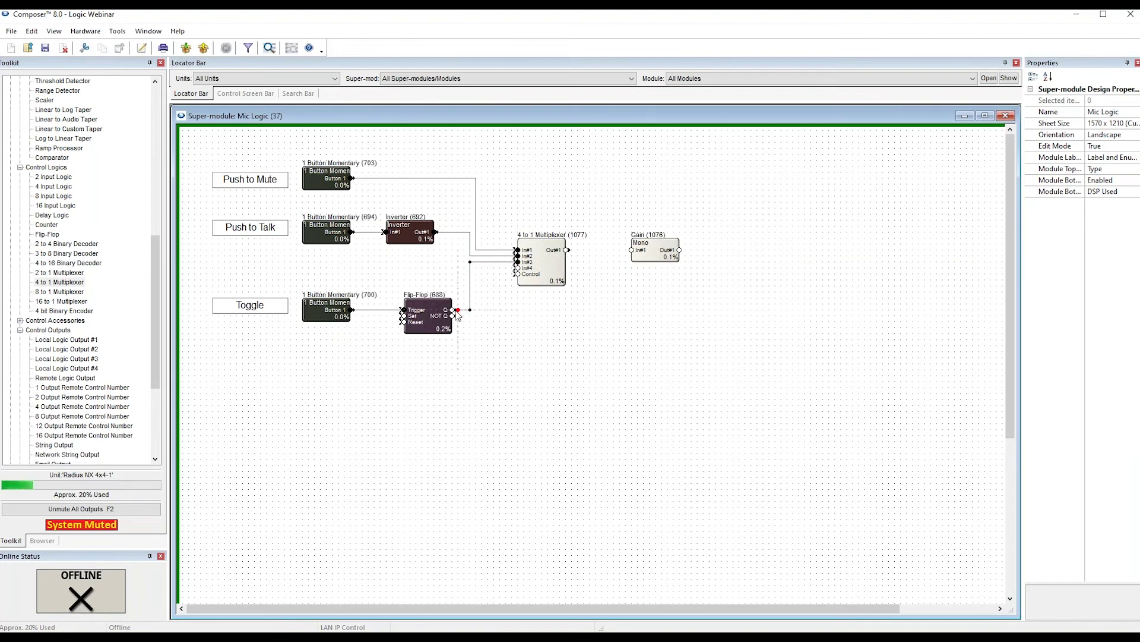
click(540, 267)
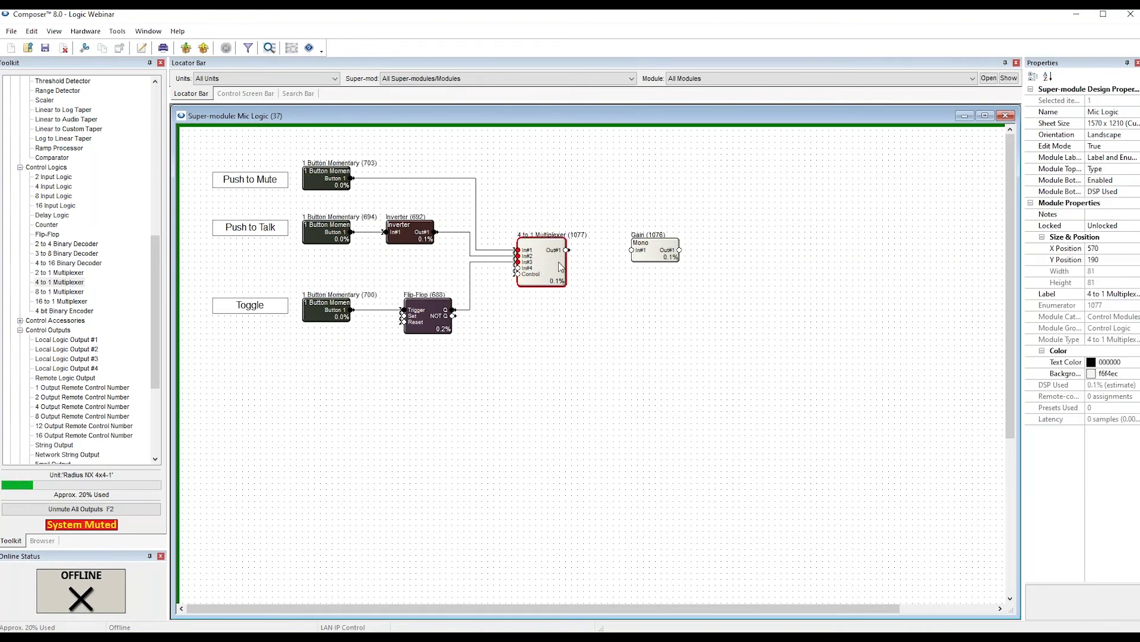
click(610, 173)
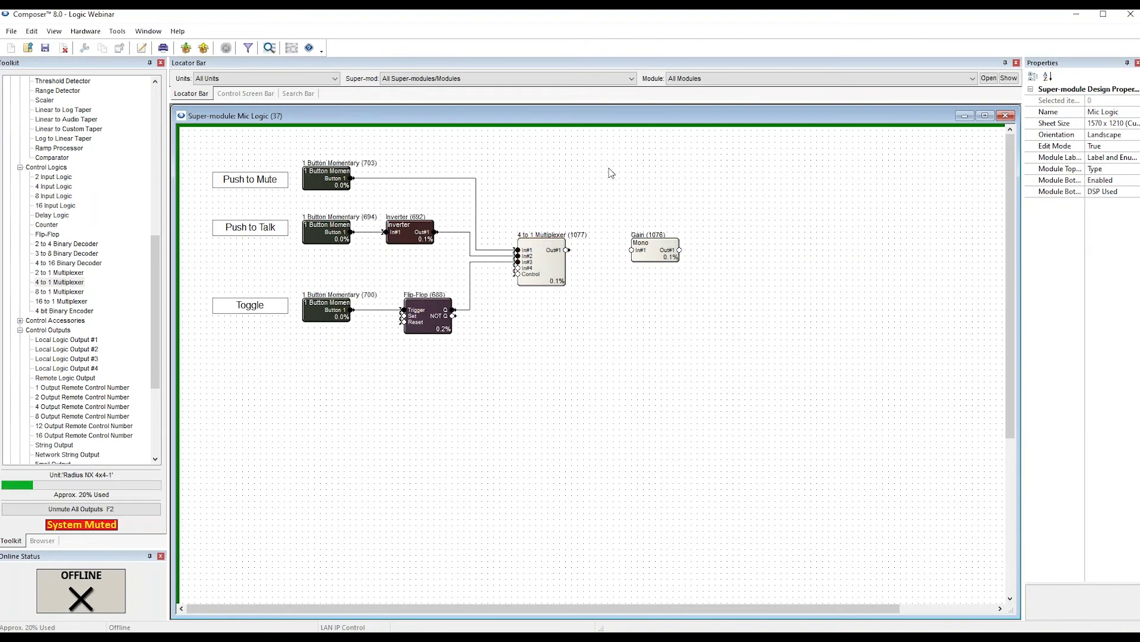
Examine the input select and output readings in the 4 to 1 Multiplexer's control window, and close it.
scroll(606, 189, down, 1)
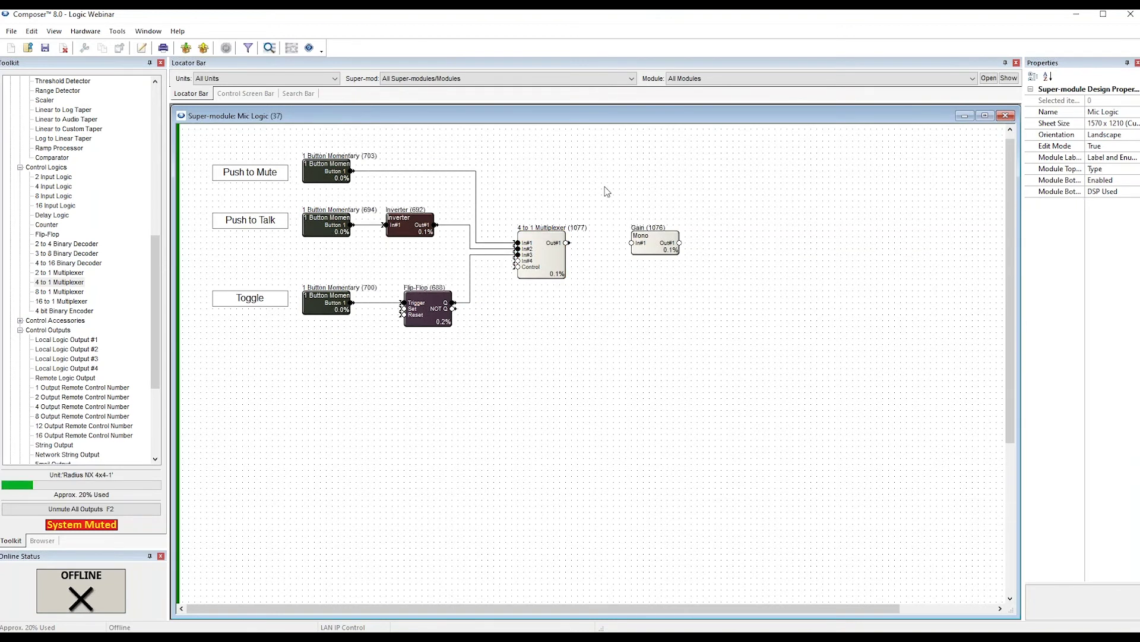
double_click(544, 257)
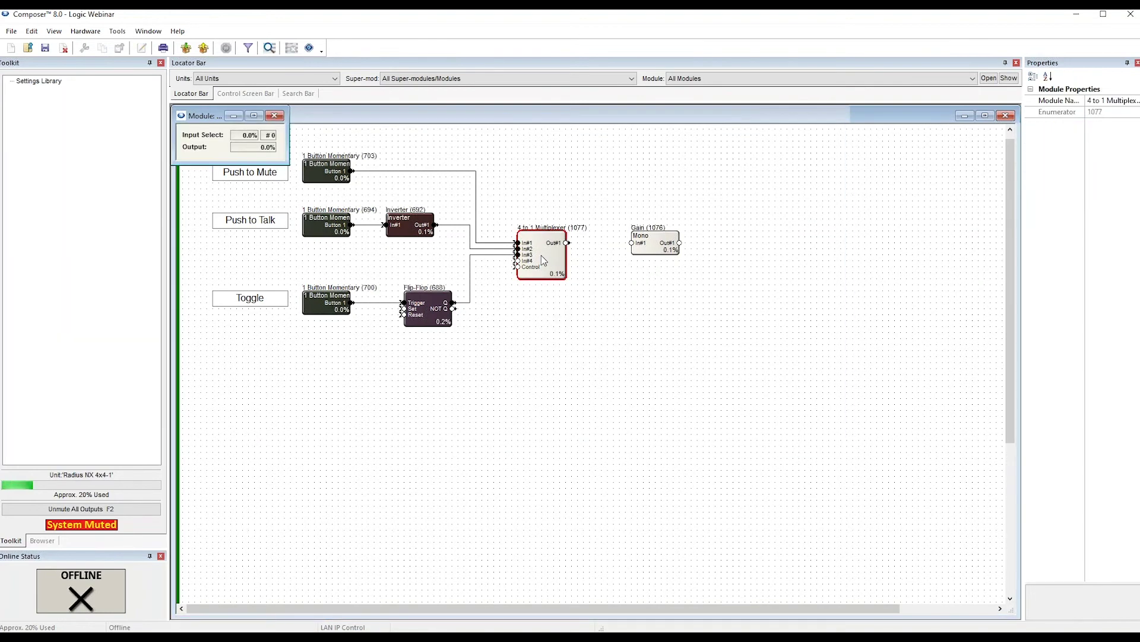
drag(215, 118, 544, 167)
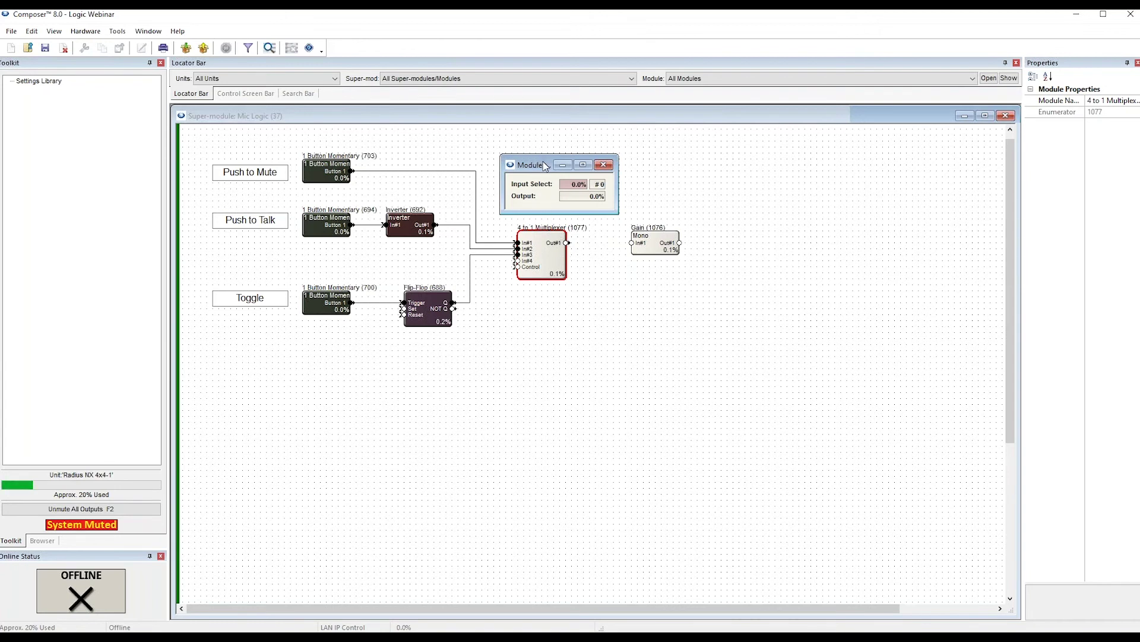
click(606, 165)
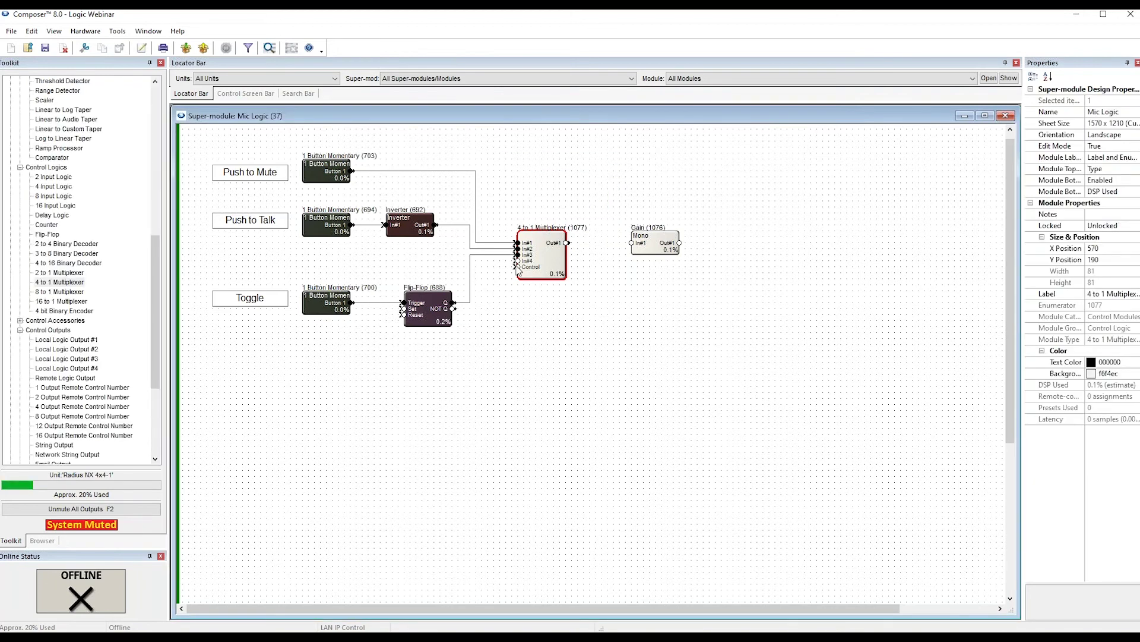
click(502, 308)
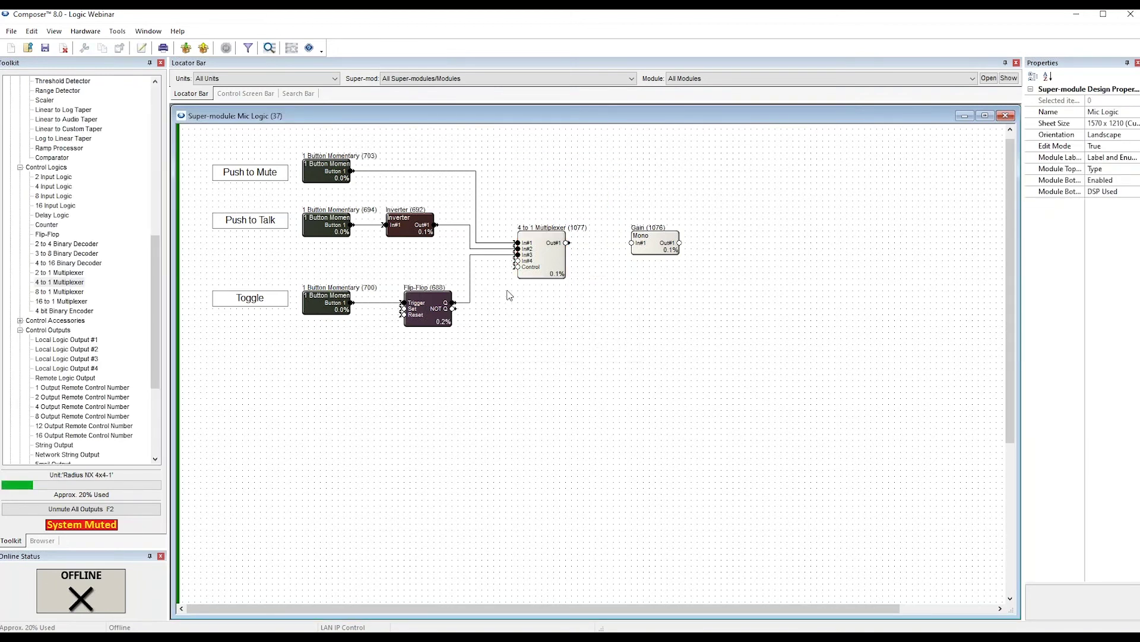
Move the 4 Button Radio module up below the Toggle row and wire its Selected output to the multiplexer's Control input.
drag(517, 266, 506, 275)
scroll(501, 306, down, 5)
drag(265, 546, 442, 292)
scroll(511, 291, up, 4)
click(509, 357)
click(459, 400)
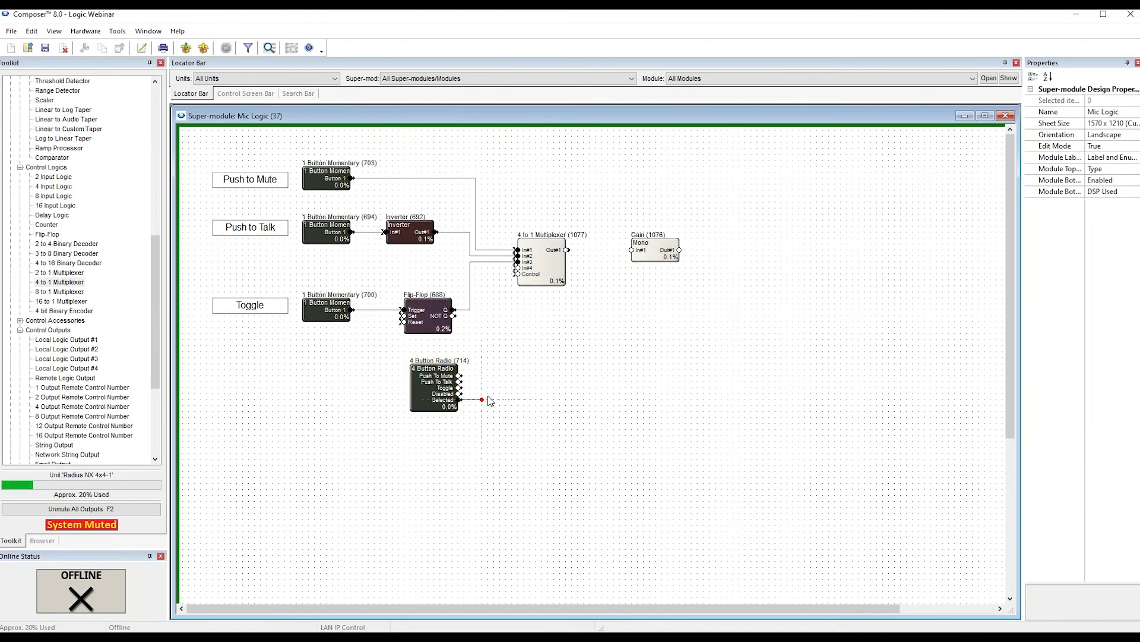
click(500, 400)
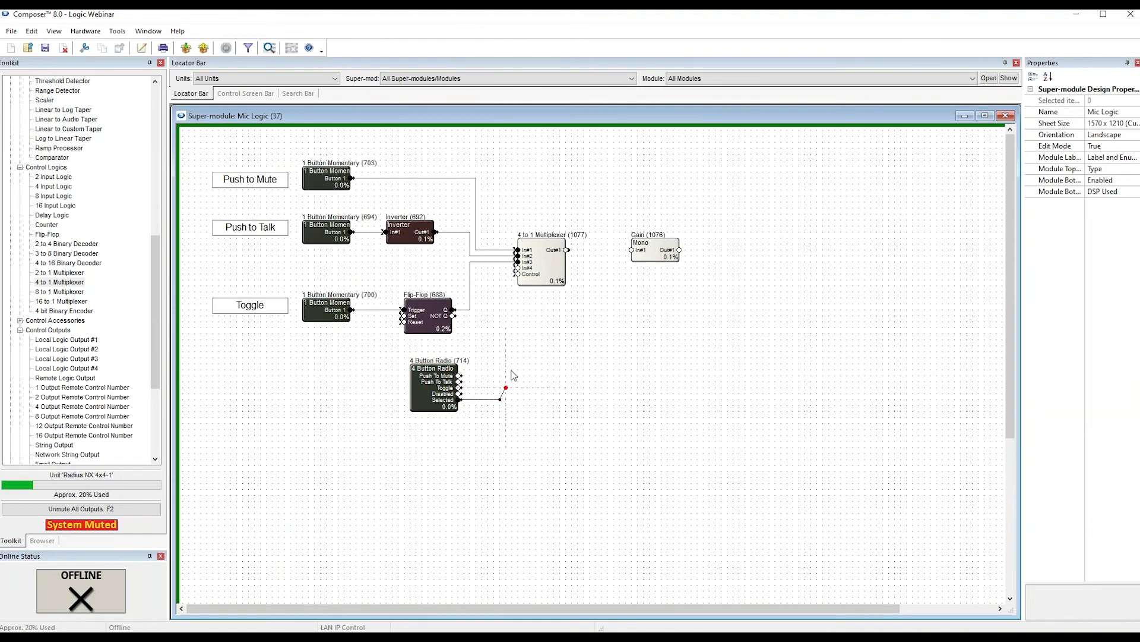
click(515, 275)
Bring the system online and open the 4 Button Radio and 4 to 1 Multiplexer control windows beside their modules.
key(F5)
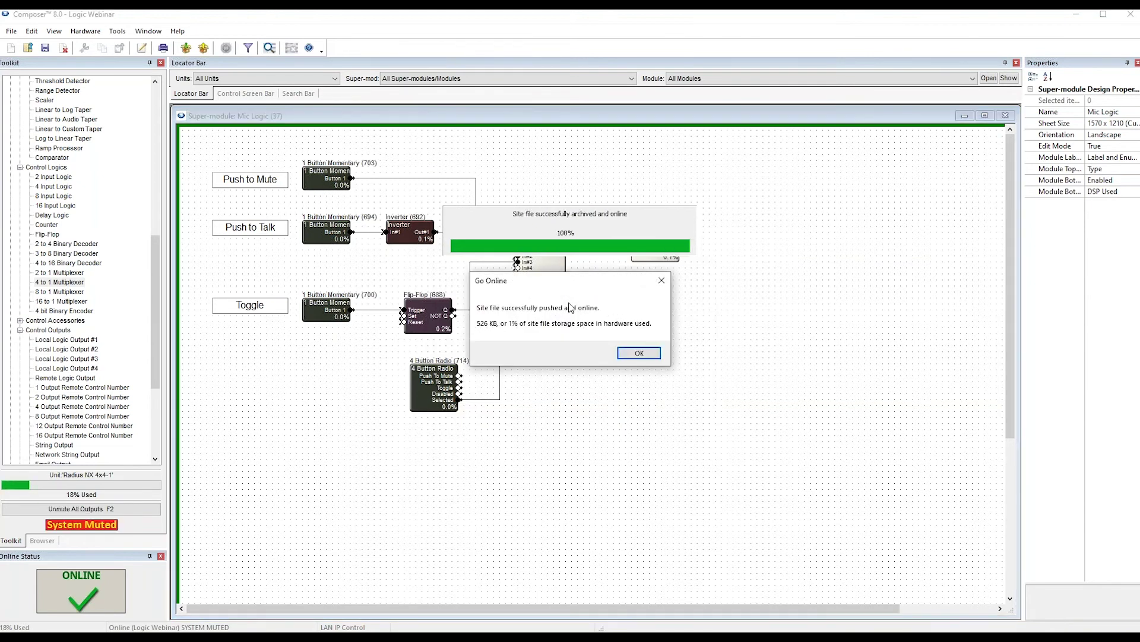
key(Return)
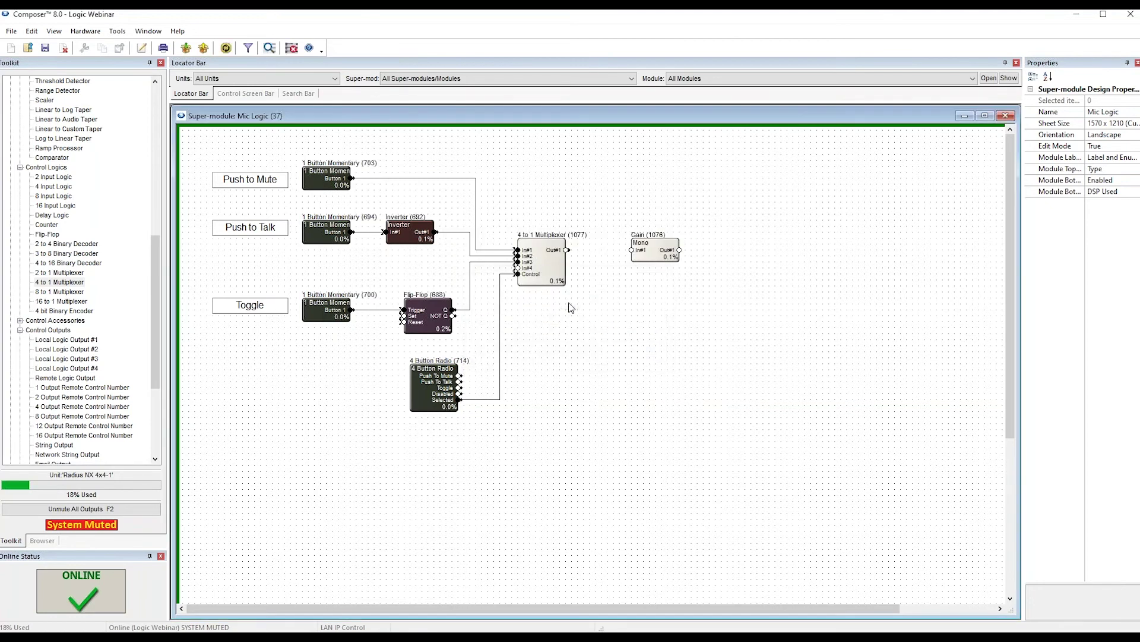
double_click(430, 384)
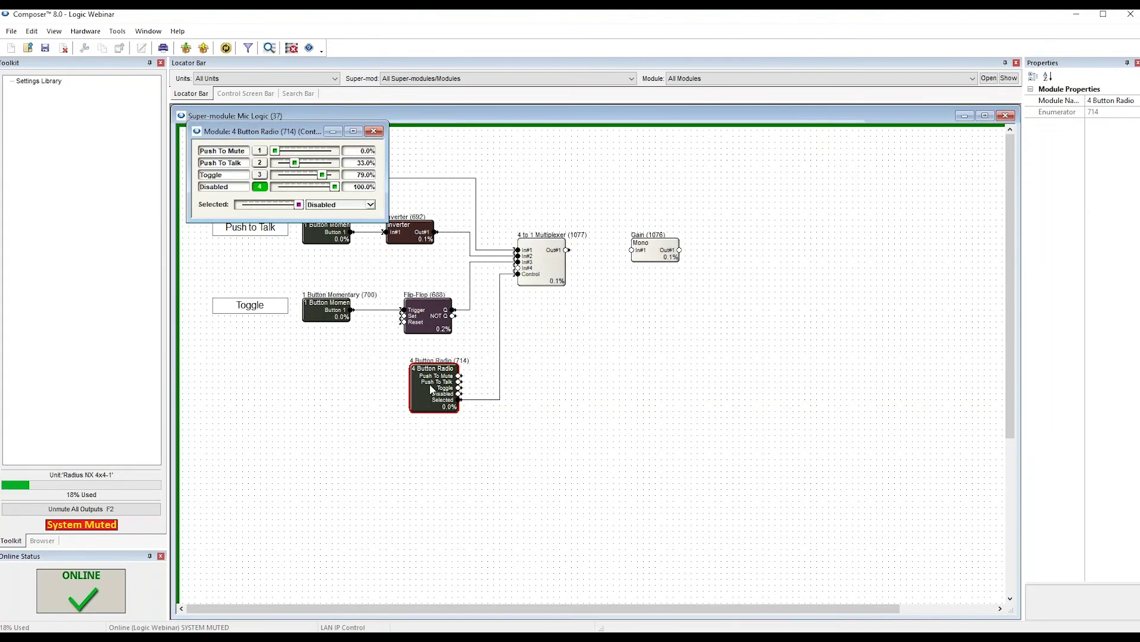
drag(273, 128, 290, 349)
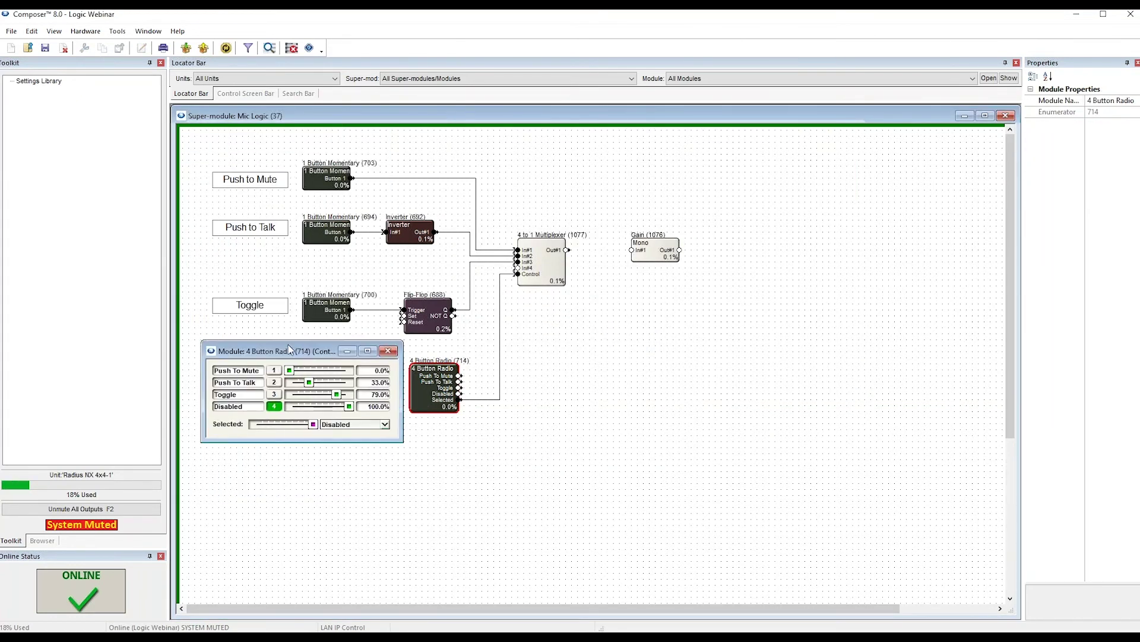
double_click(541, 259)
drag(243, 144, 555, 308)
drag(300, 354, 300, 355)
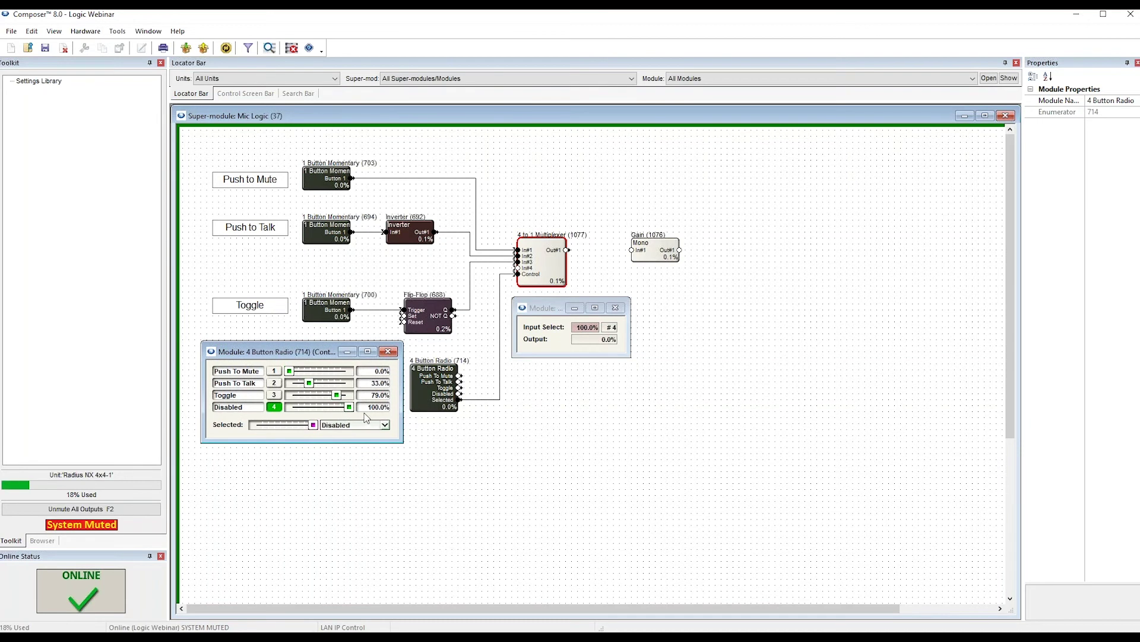
Set the radio module's Toggle level to 65% and select Push To Mute, Push To Talk and Toggle in turn to test input selection.
drag(338, 398, 331, 400)
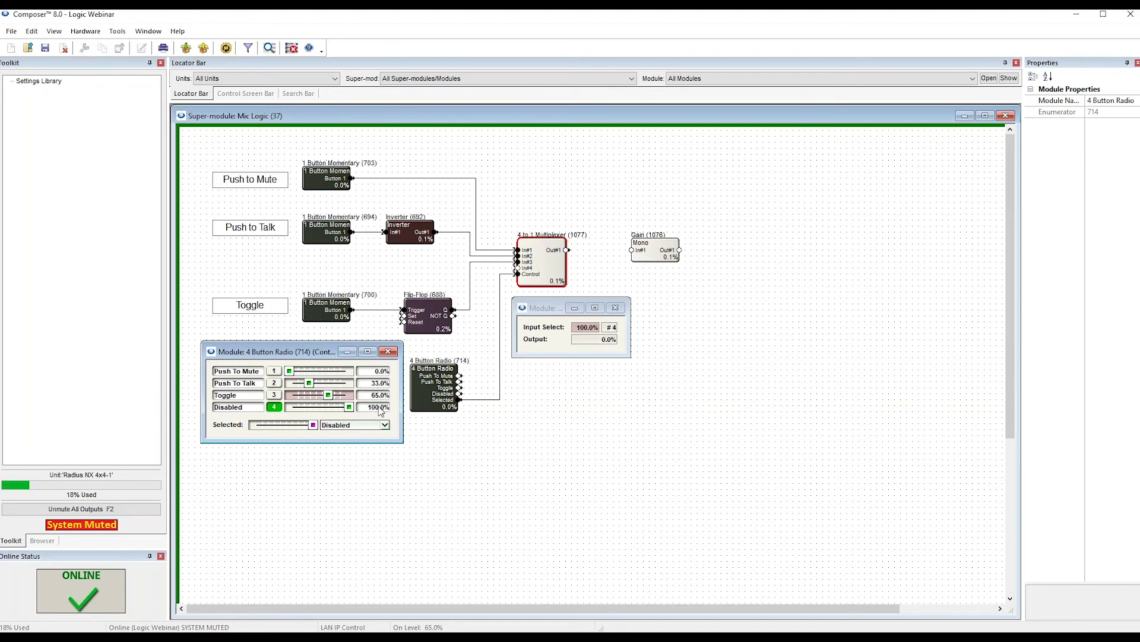
drag(552, 308, 544, 299)
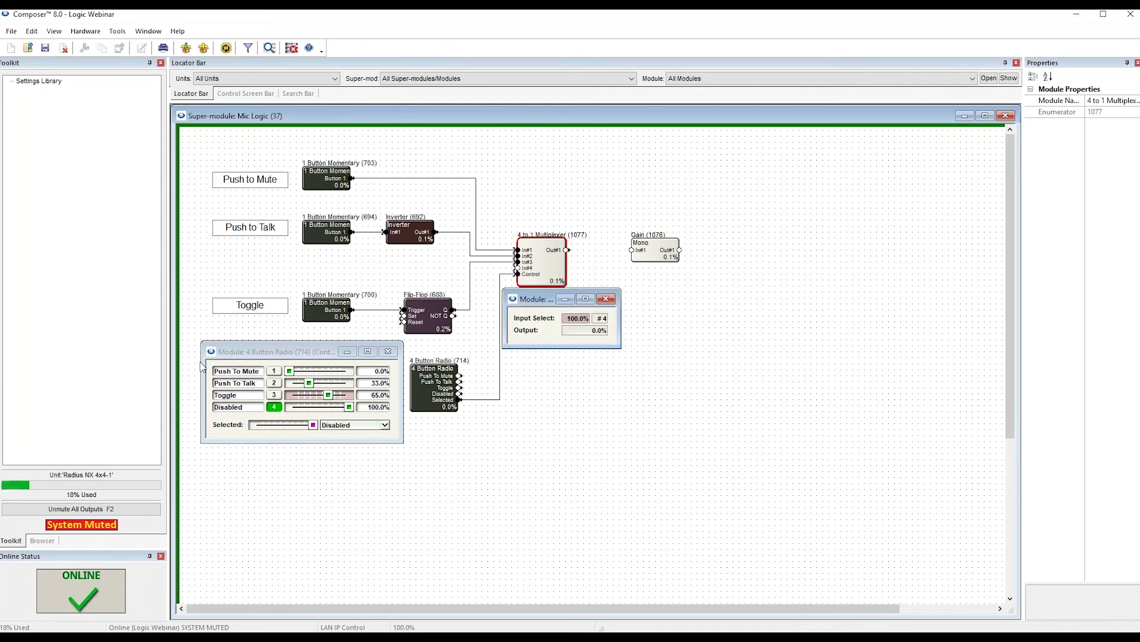
click(274, 373)
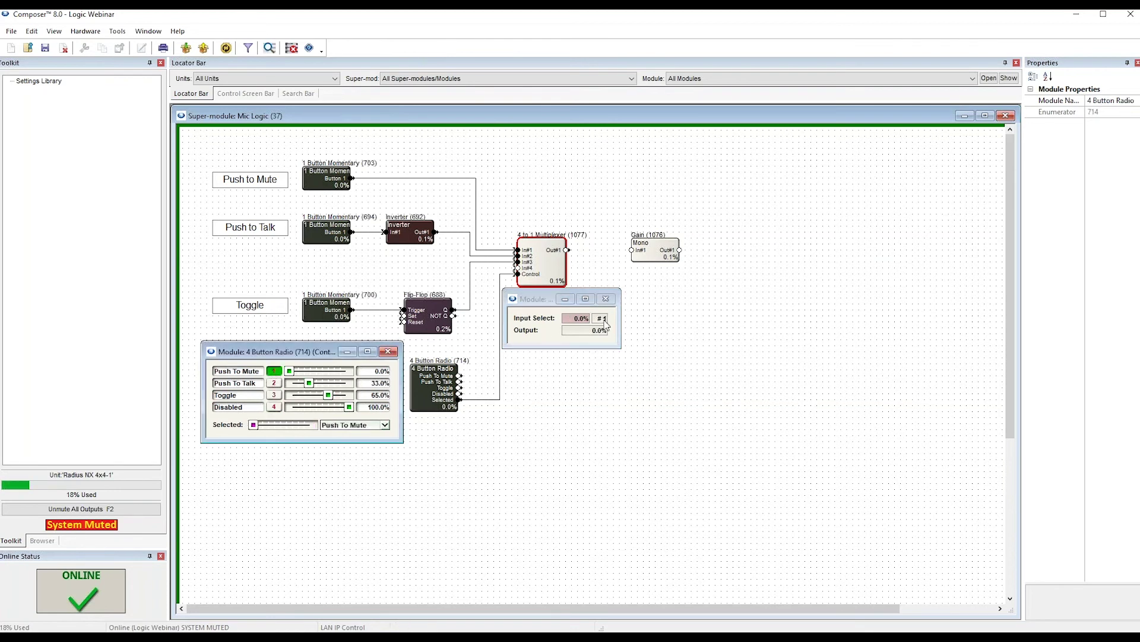
click(275, 383)
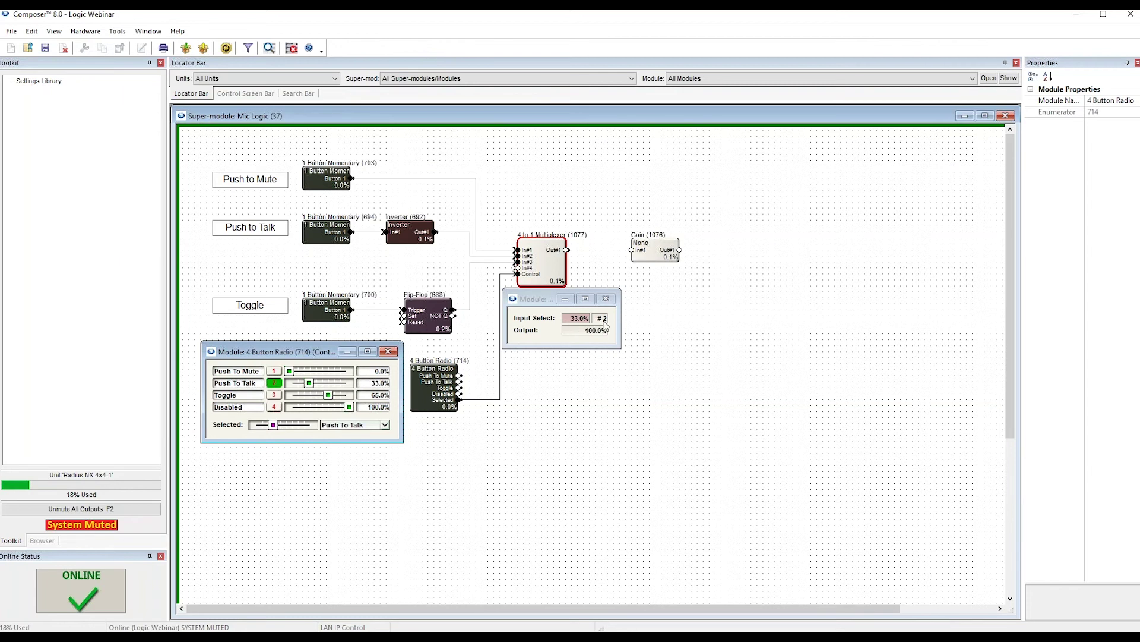
click(279, 397)
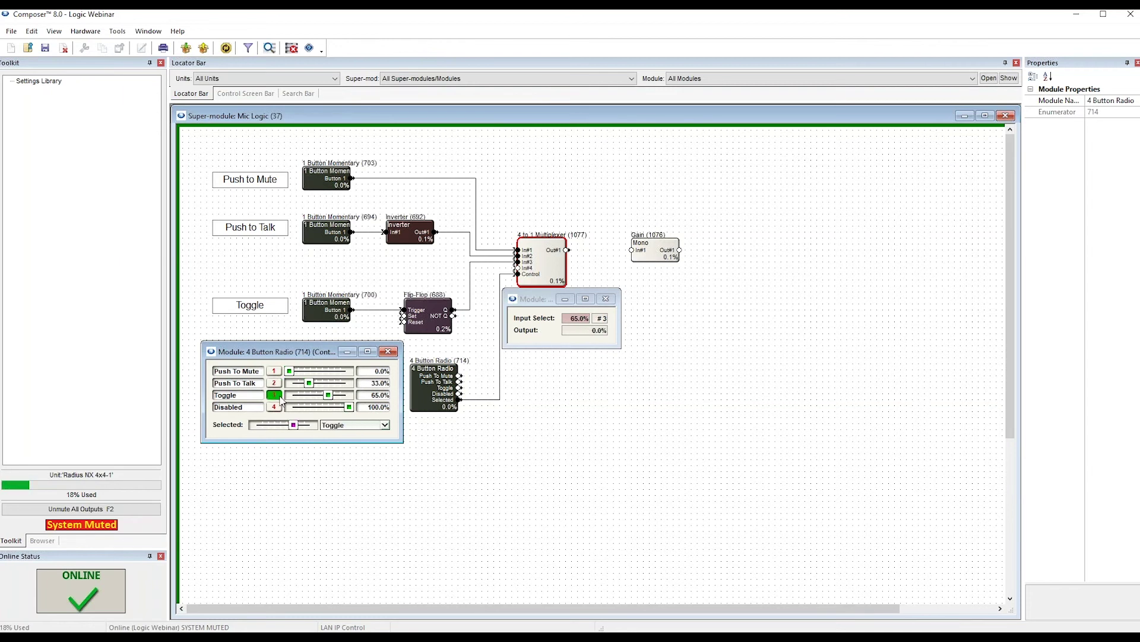
Set the Toggle level of the 4 Button Radio module to 66%.
drag(297, 358, 299, 353)
mouse_move(331, 390)
mouse_down()
mouse_move(304, 393)
mouse_move(355, 393)
mouse_move(321, 395)
mouse_move(335, 393)
mouse_up()
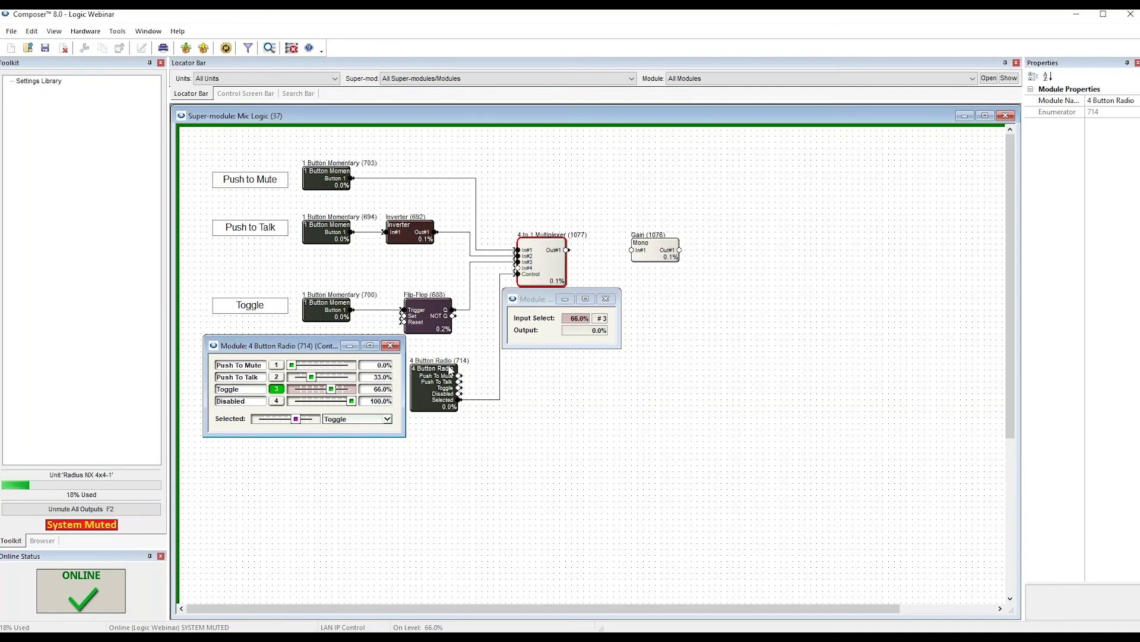
mouse_move(538, 307)
mouse_down()
mouse_move(537, 348)
mouse_move(542, 322)
mouse_up()
Open the control window of Gain (1076) and place it below the module.
right_click(653, 252)
click(671, 263)
drag(235, 172, 647, 308)
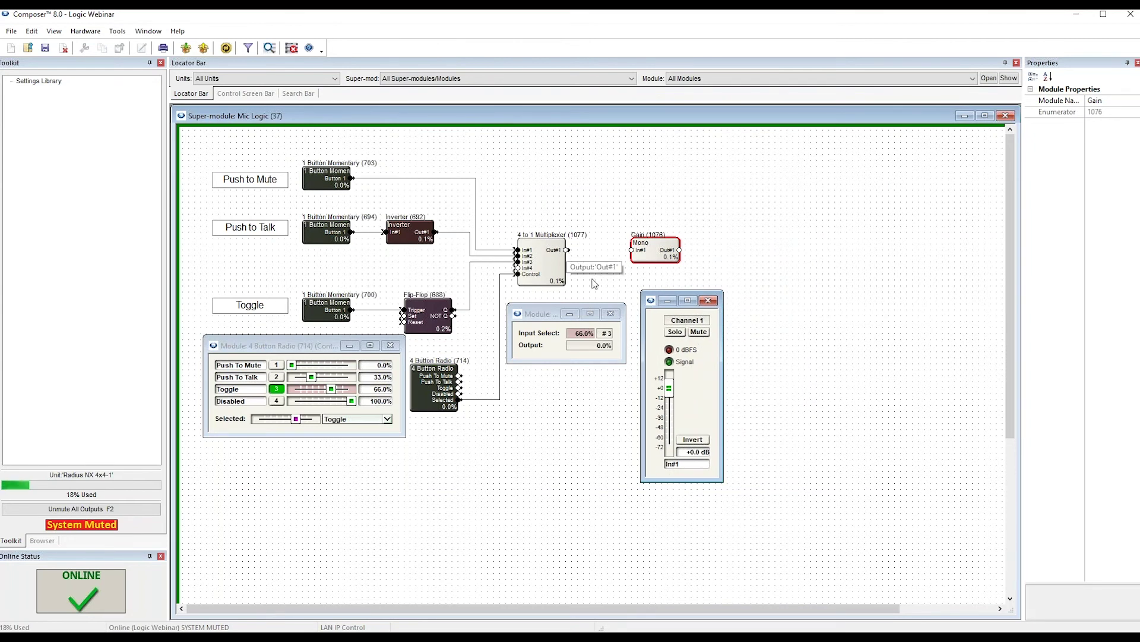
Assign Out#1 of the Mic Logic 4 to 1 Multiplexer as the control signal for the Gain's Mute.
right_click(700, 333)
click(739, 358)
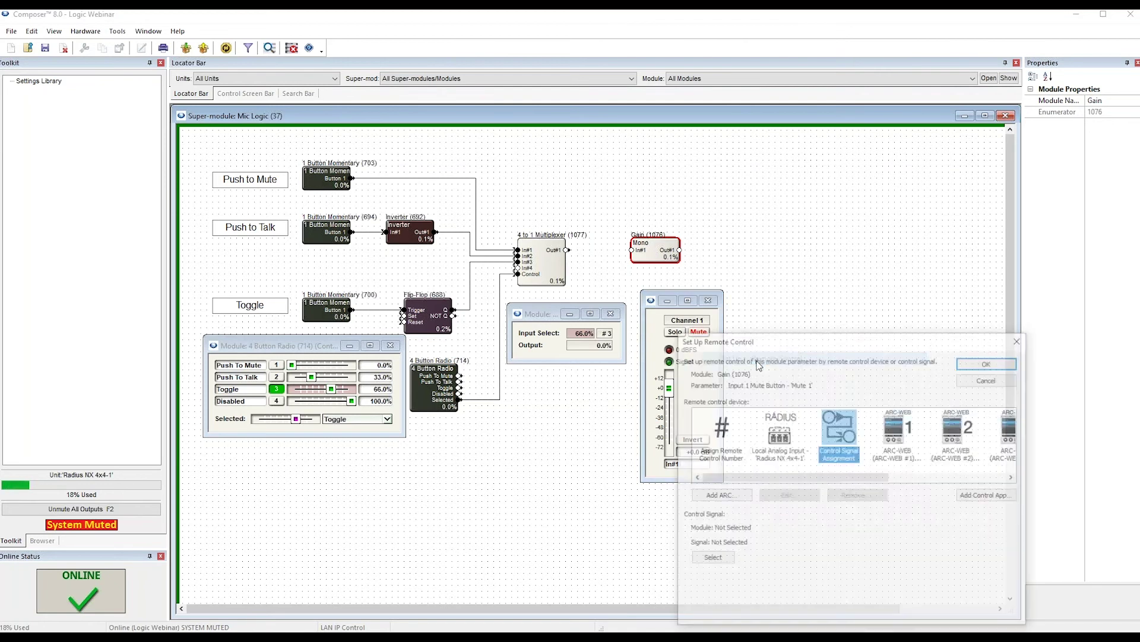
click(711, 559)
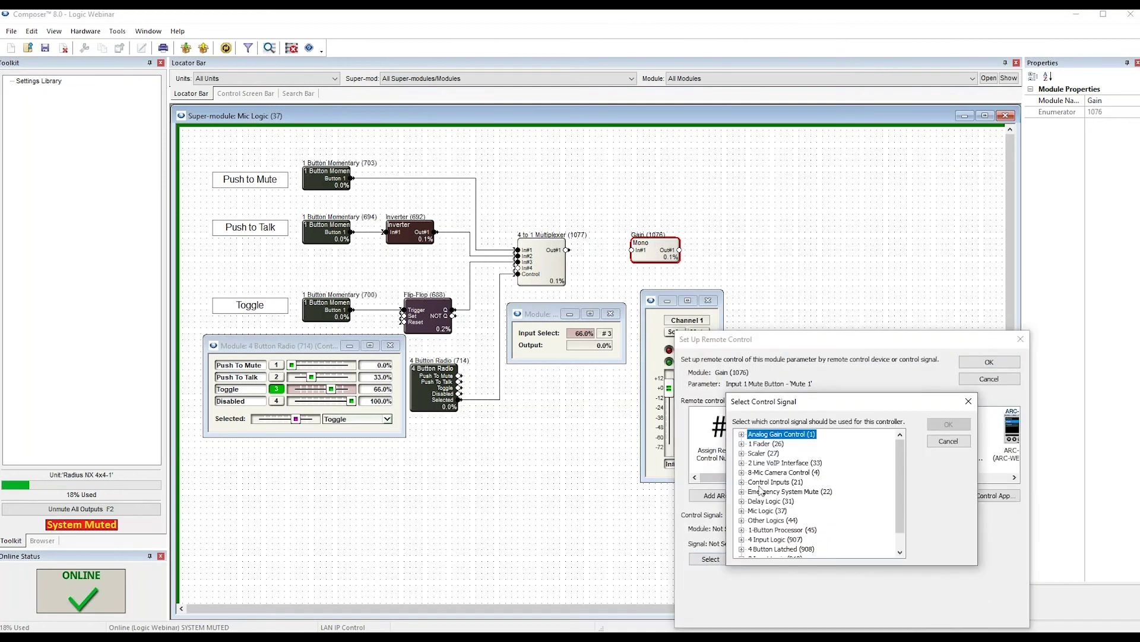
click(763, 510)
click(741, 511)
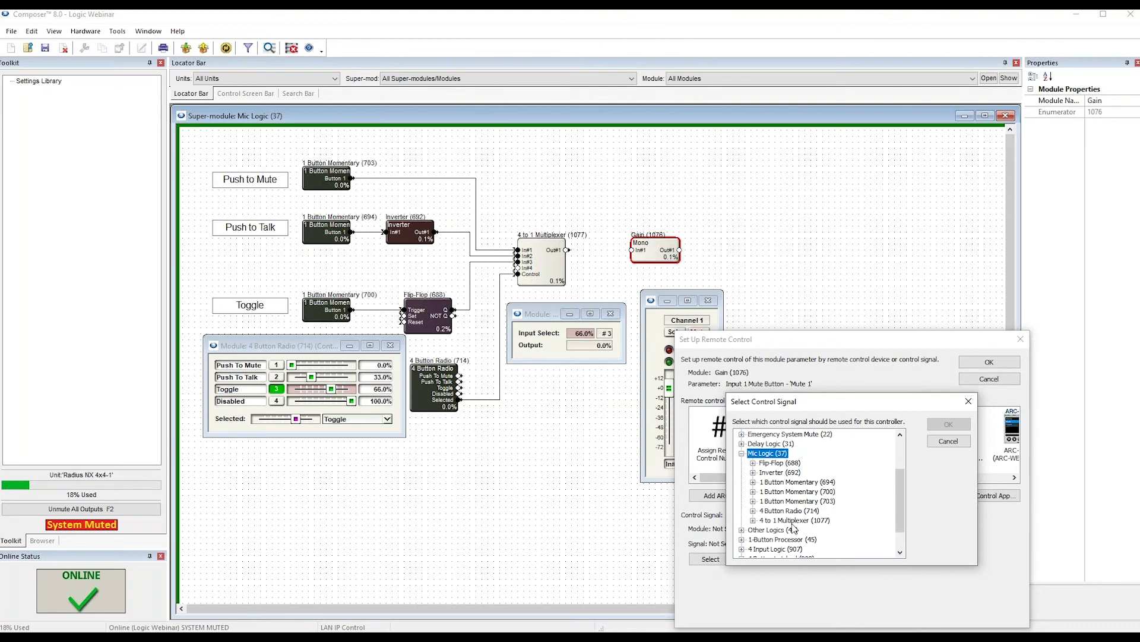
click(794, 520)
click(754, 520)
click(780, 530)
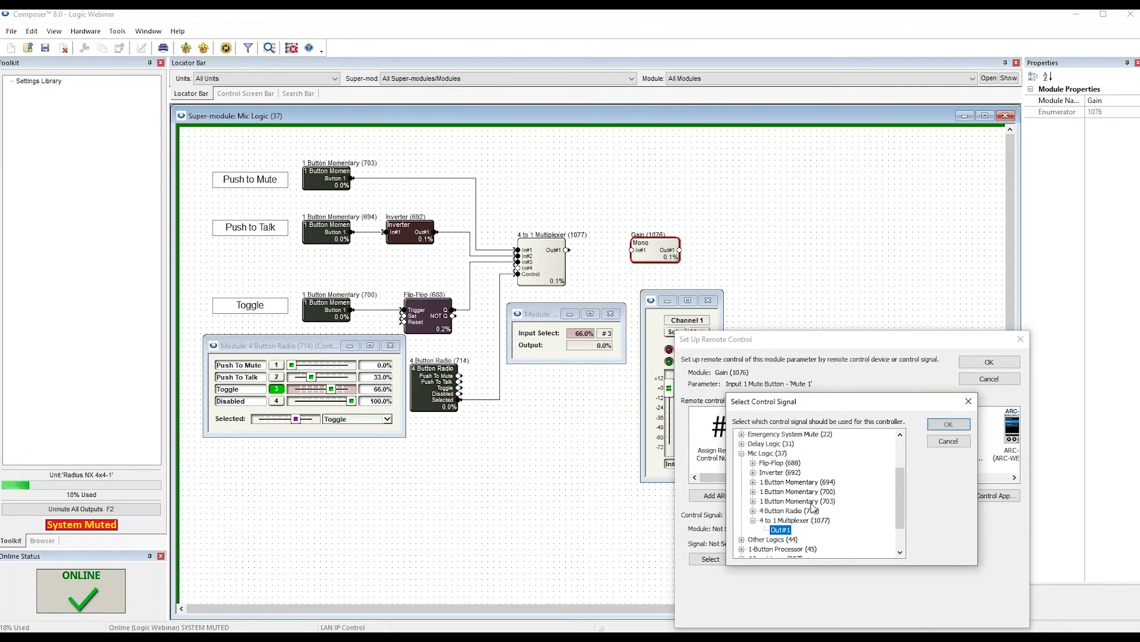
click(948, 423)
click(989, 362)
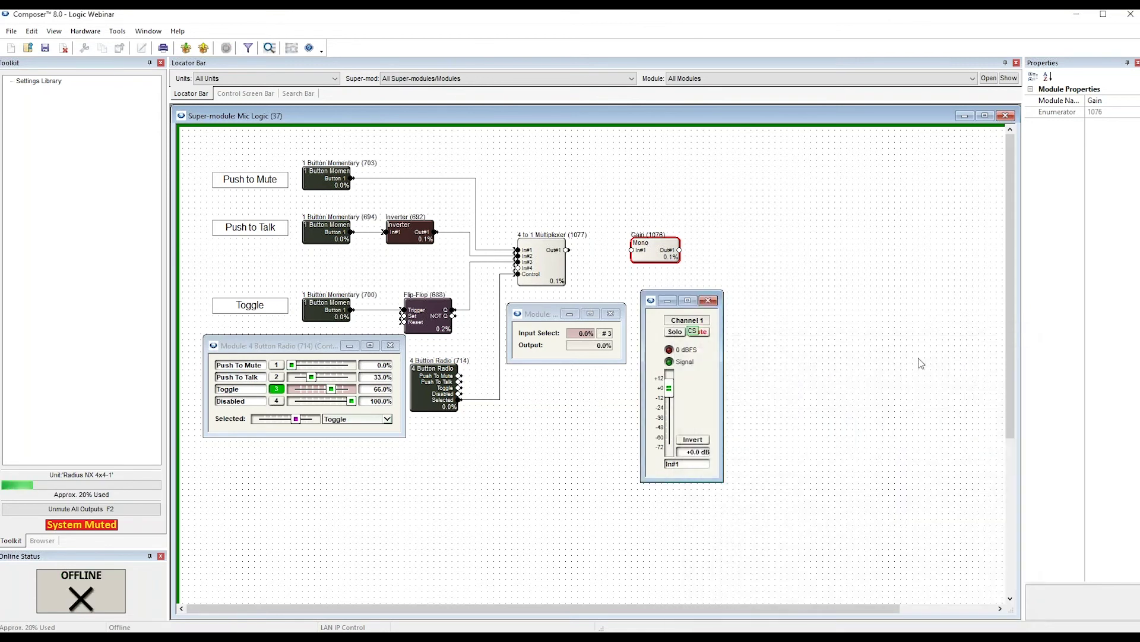
Bring the system back online and select Push To Mute on the 4 Button Radio module.
key(Return)
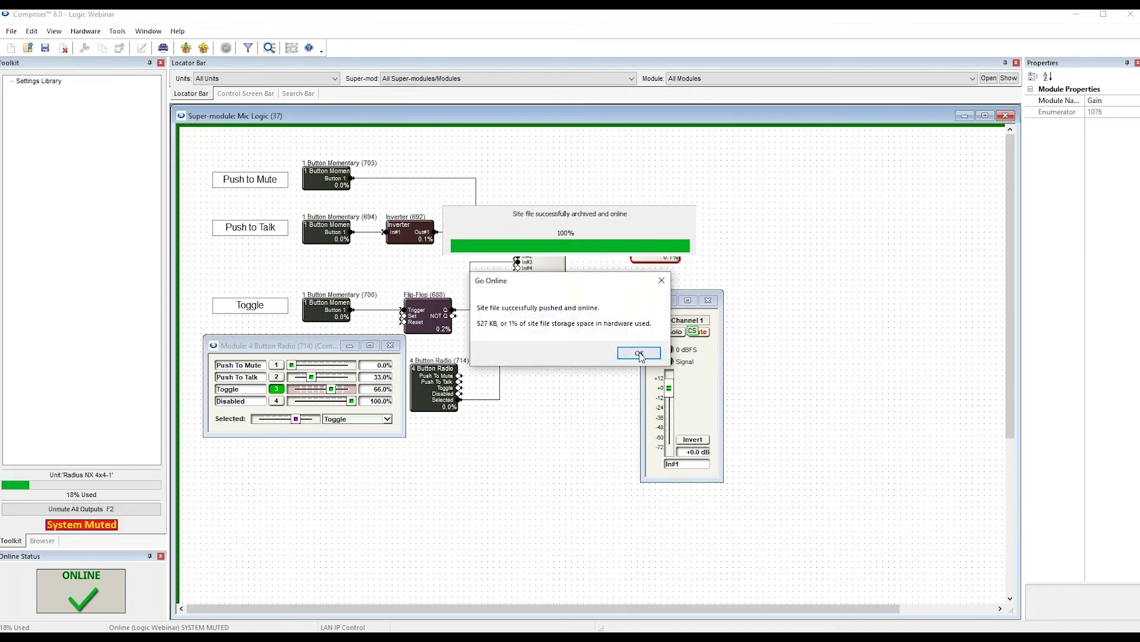
key(Return)
click(276, 367)
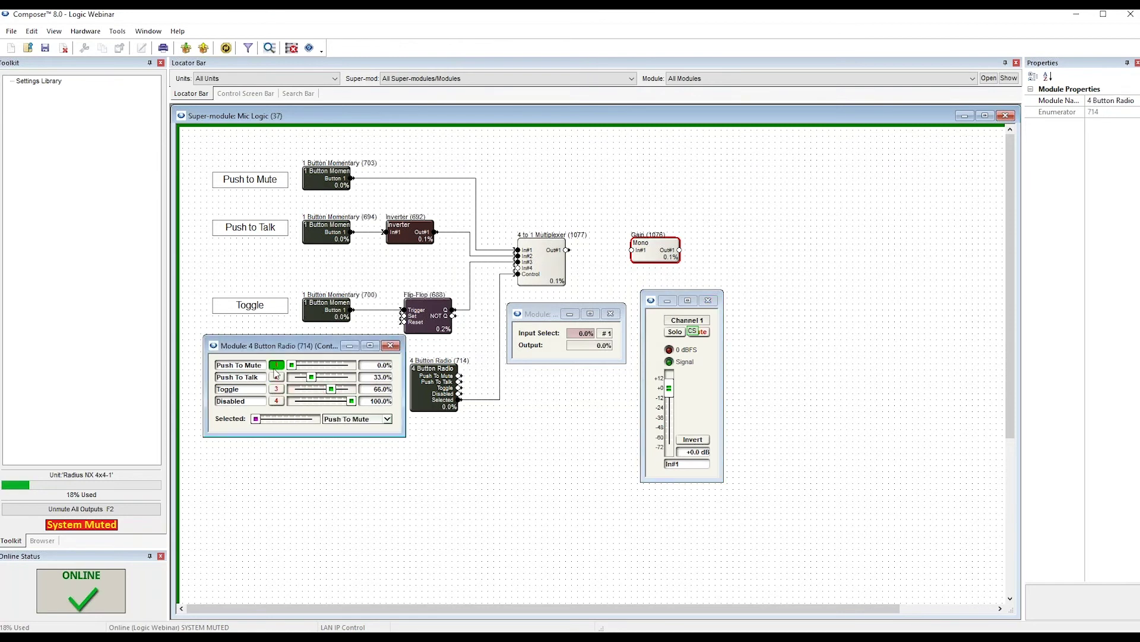
Open the control windows of the three 1 Button Momentary modules and arrange them above the radio window, clear of the multiplexer's readings.
double_click(327, 181)
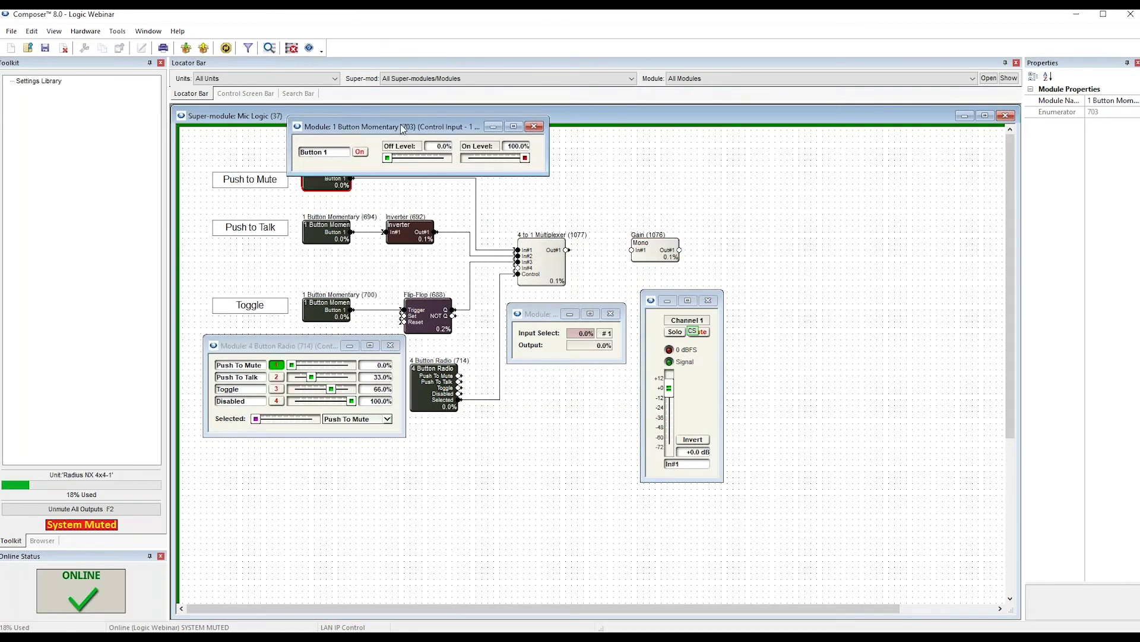
double_click(335, 238)
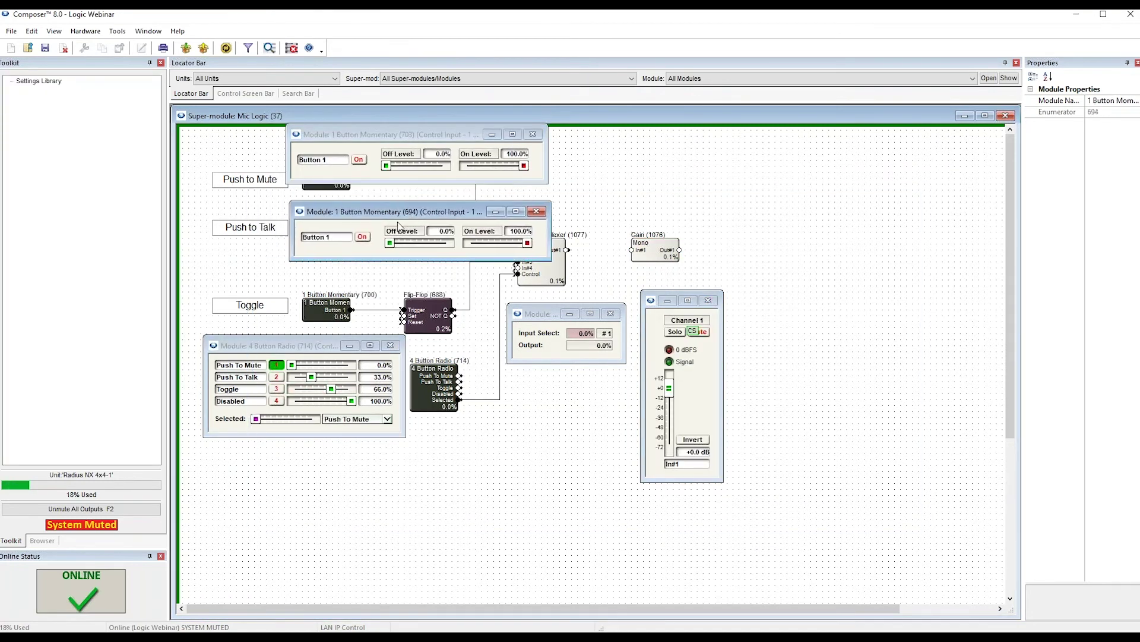
double_click(341, 314)
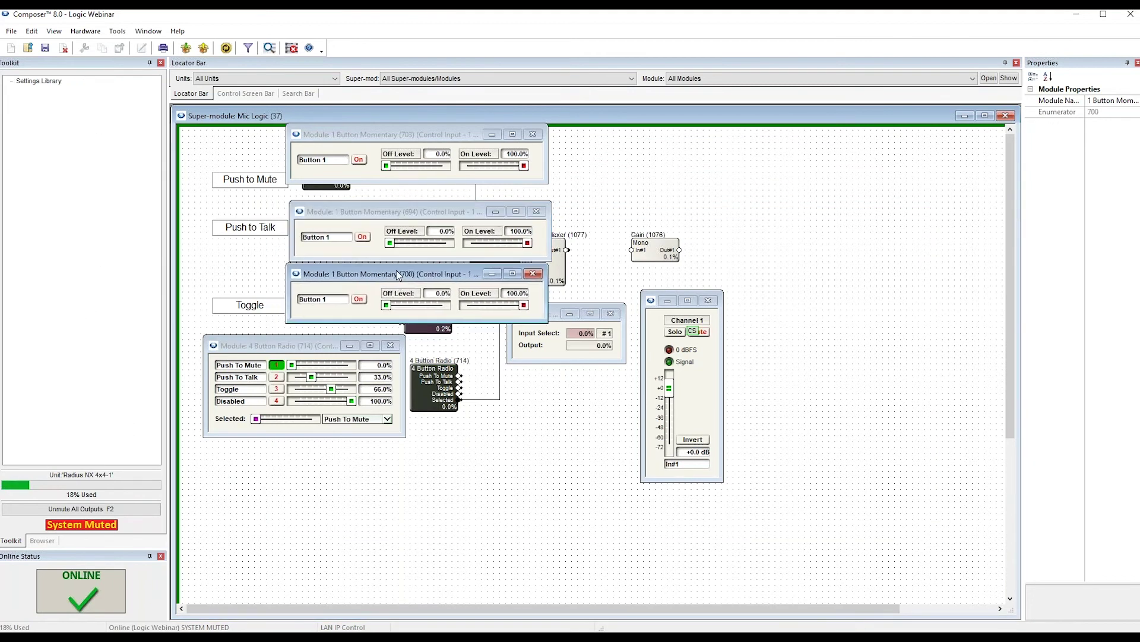
drag(314, 350, 364, 438)
drag(369, 278, 311, 295)
click(350, 457)
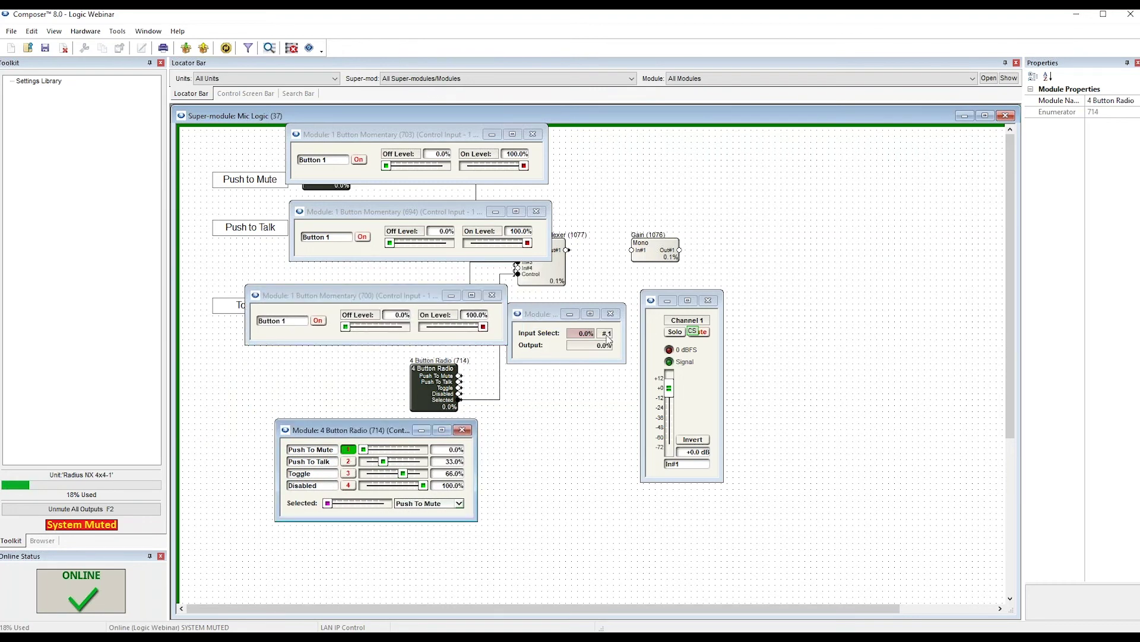
Test the push-to-mute button, and with Push To Talk selected on the 4 Button Radio, test Button 1 of 1 Button Momentary (694).
click(358, 159)
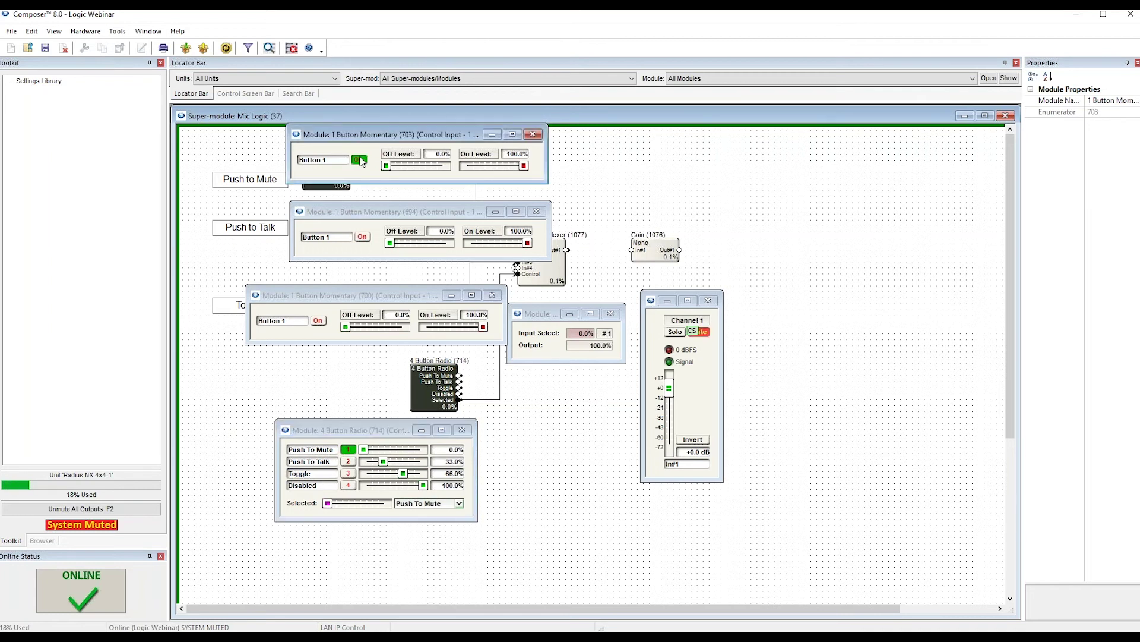
drag(362, 162, 360, 164)
click(349, 461)
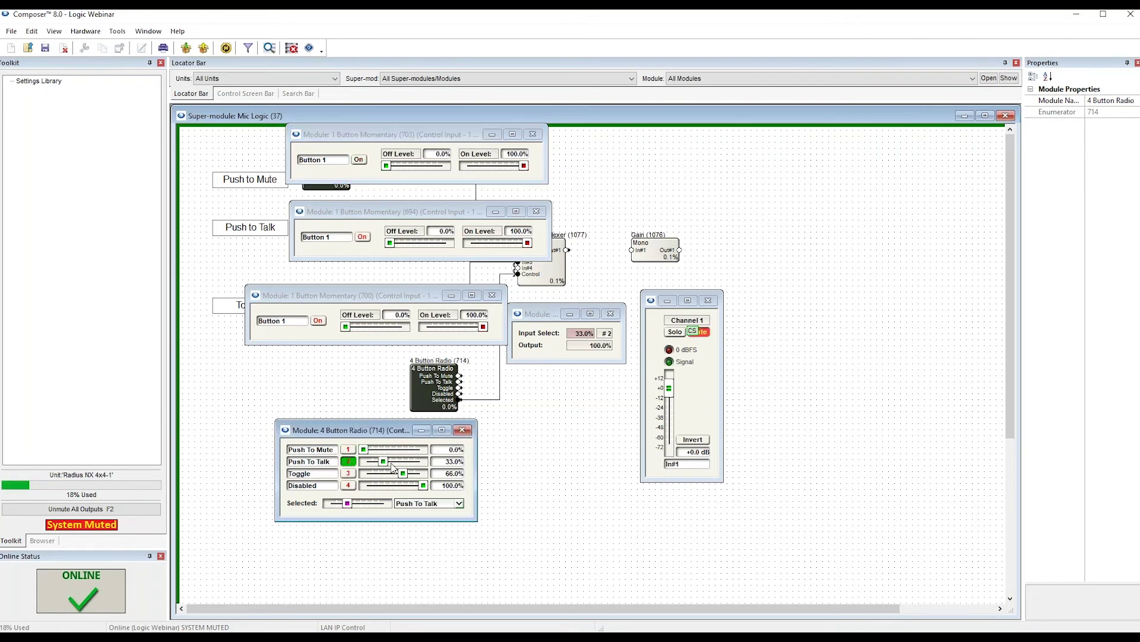
drag(370, 215, 346, 200)
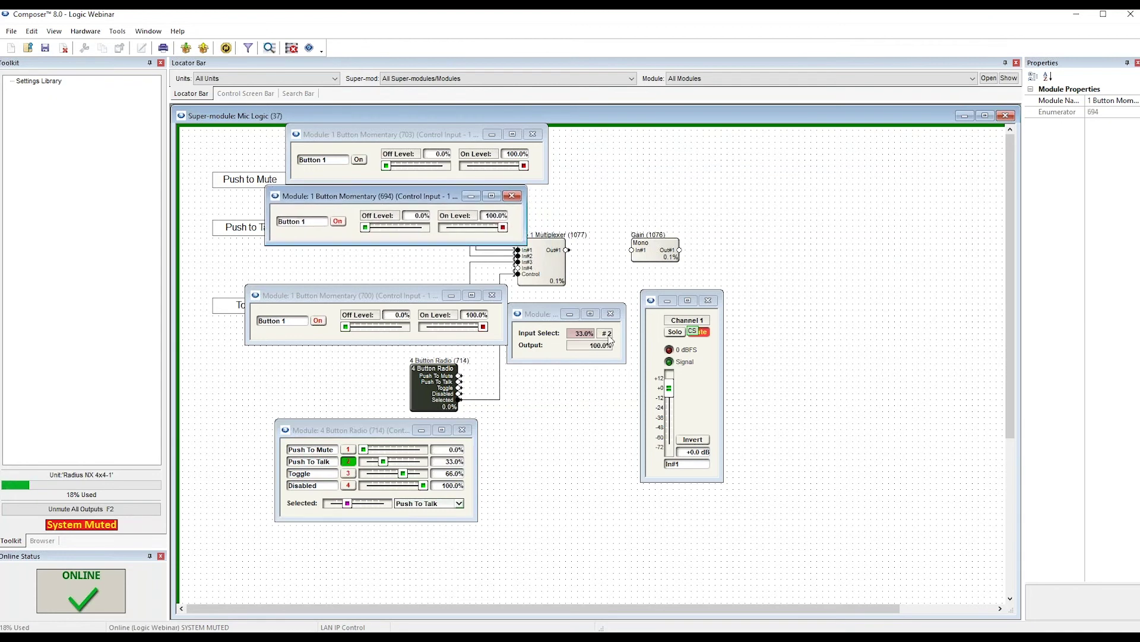
click(339, 222)
click(339, 222)
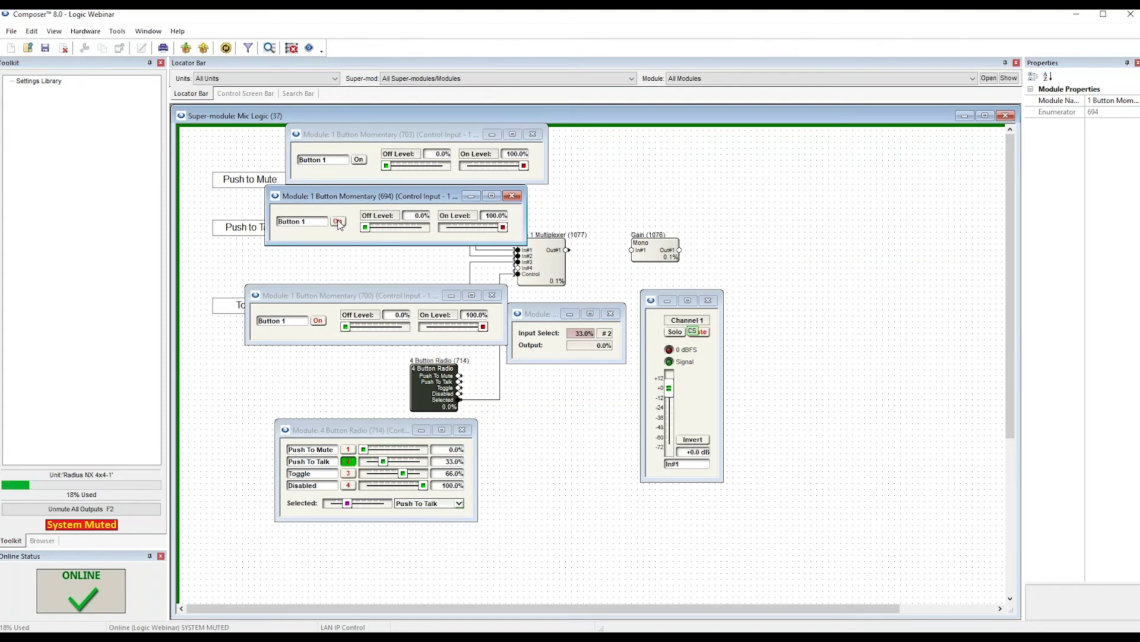
Select Toggle on the 4 Button Radio and test Button 1 of 1 Button Momentary (700), keeping its window clear of the multiplexer's inputs.
click(352, 475)
drag(372, 296, 347, 285)
click(293, 310)
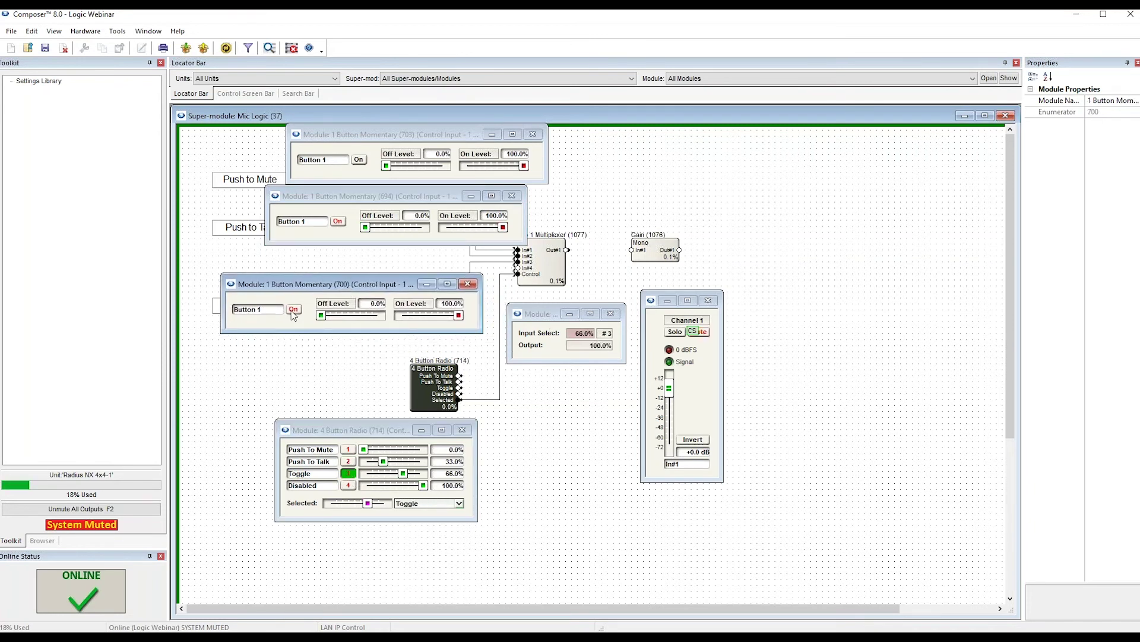
click(293, 310)
drag(326, 283, 308, 302)
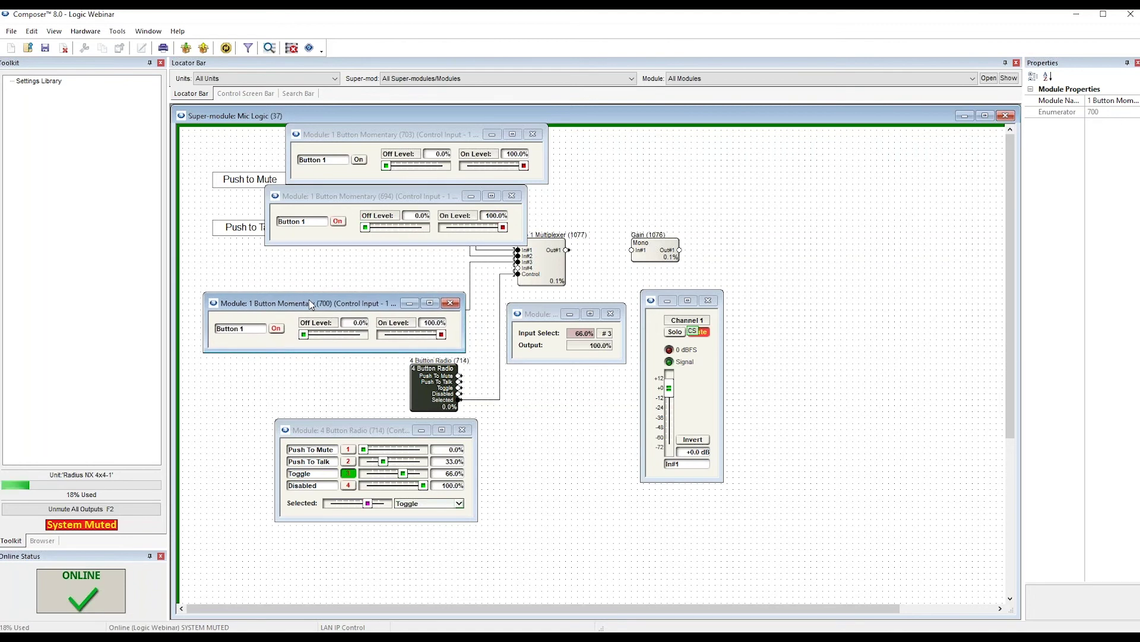
Reposition the control windows of the 4 Button Radio, the multiplexer and the Gain, leaving more space between the multiplexer and Gain windows.
drag(374, 430, 369, 430)
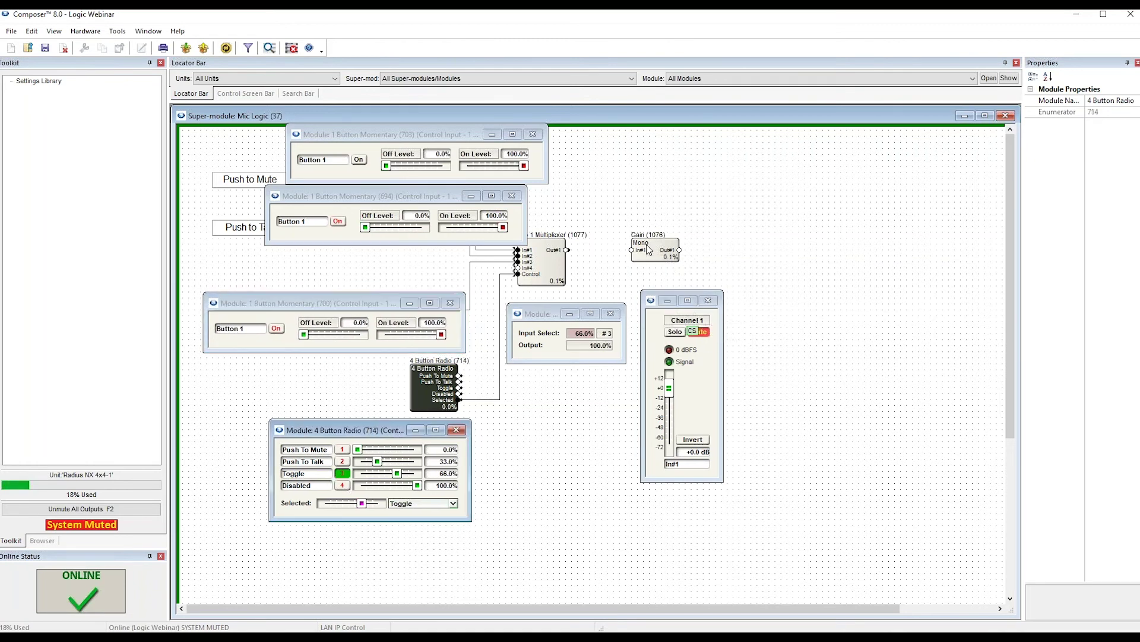
mouse_move(648, 249)
drag(554, 318, 548, 319)
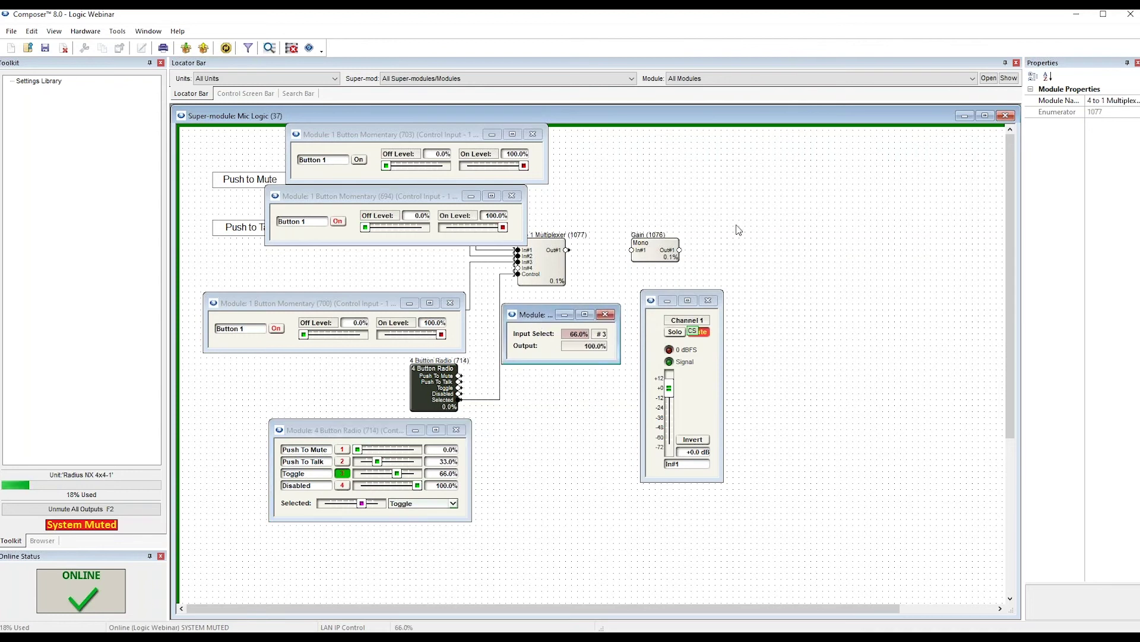
click(1137, 190)
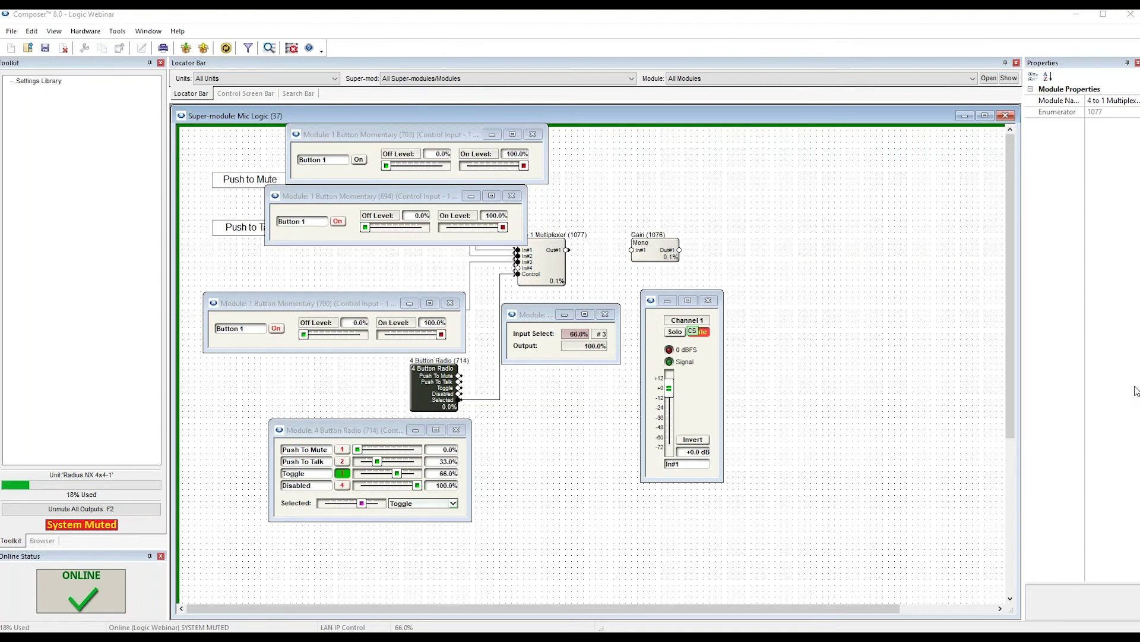
click(709, 338)
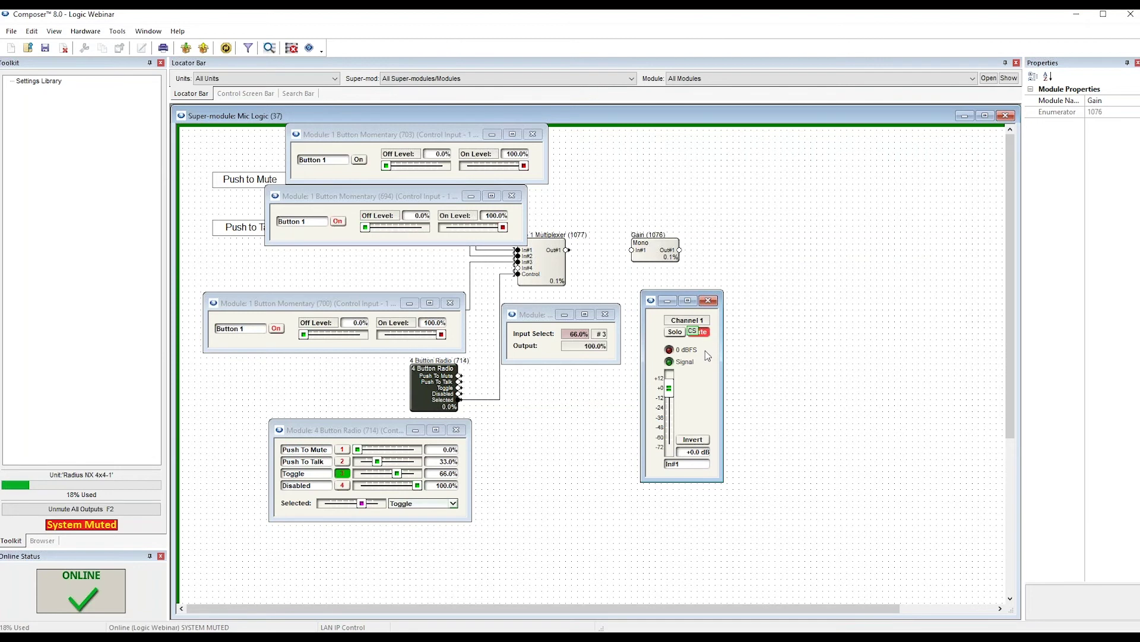
drag(677, 297, 709, 296)
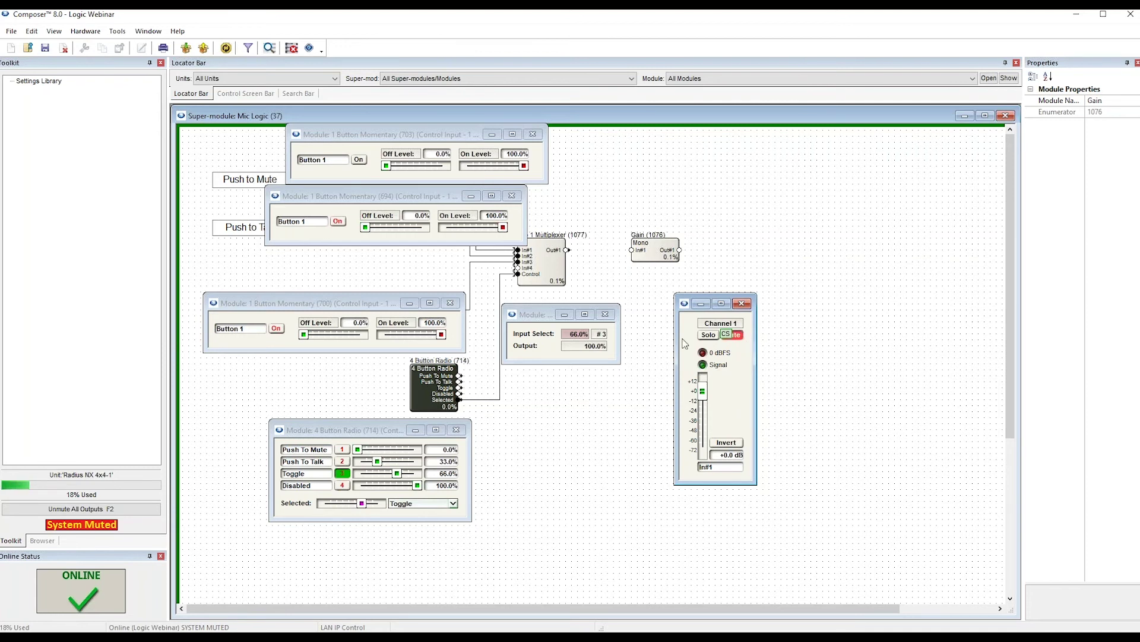
drag(408, 428, 441, 434)
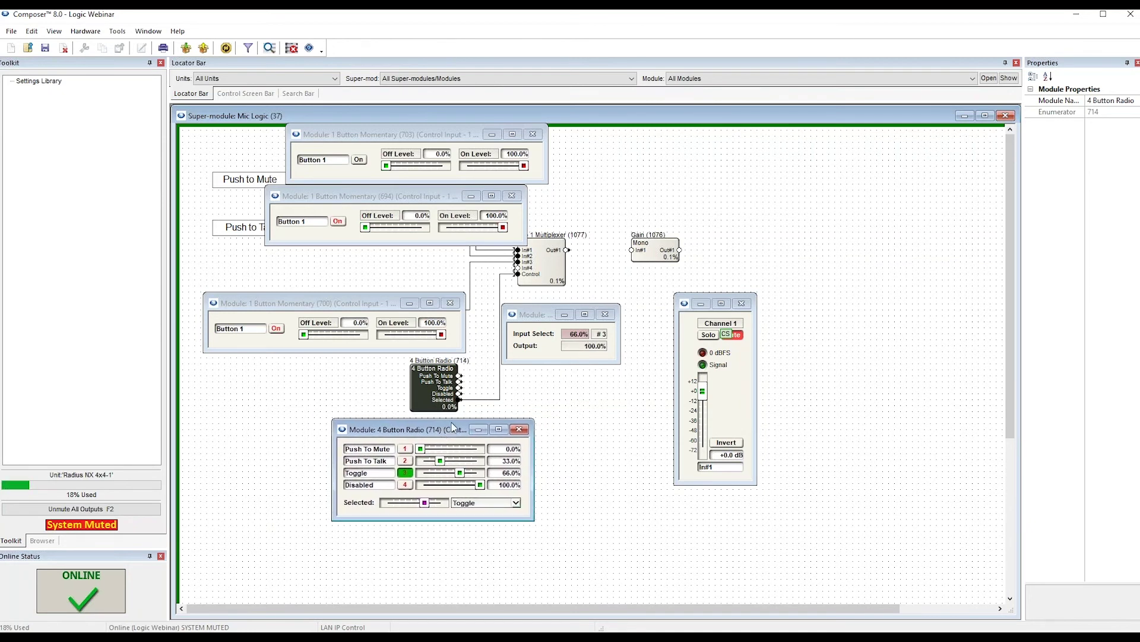
click(736, 393)
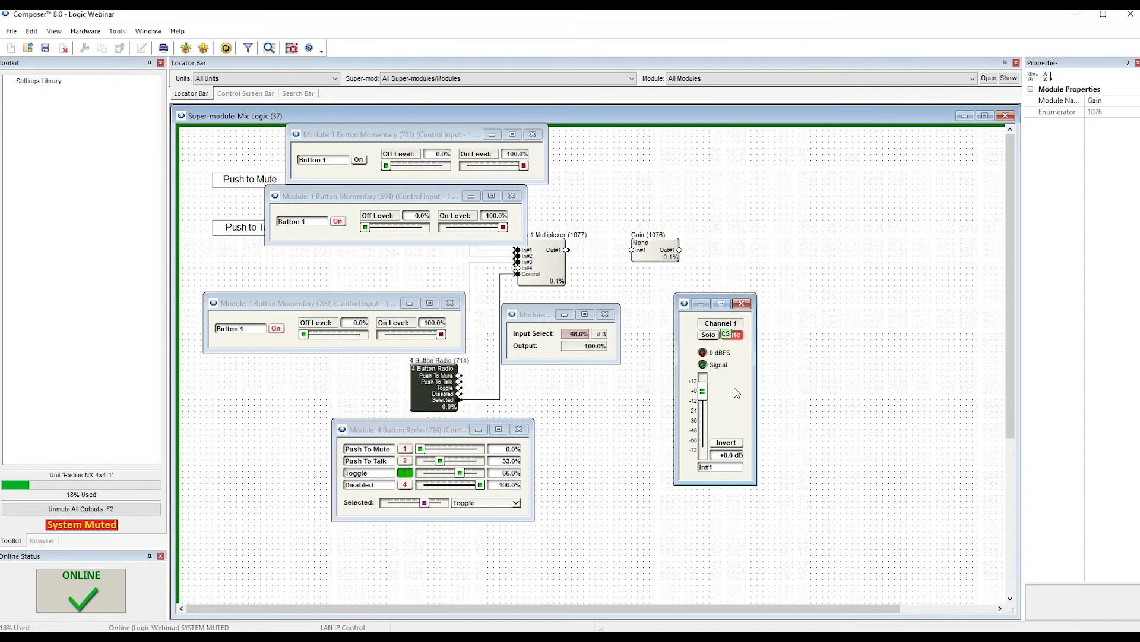
click(737, 336)
Close the control windows of the three 1 Button Momentary modules.
click(456, 304)
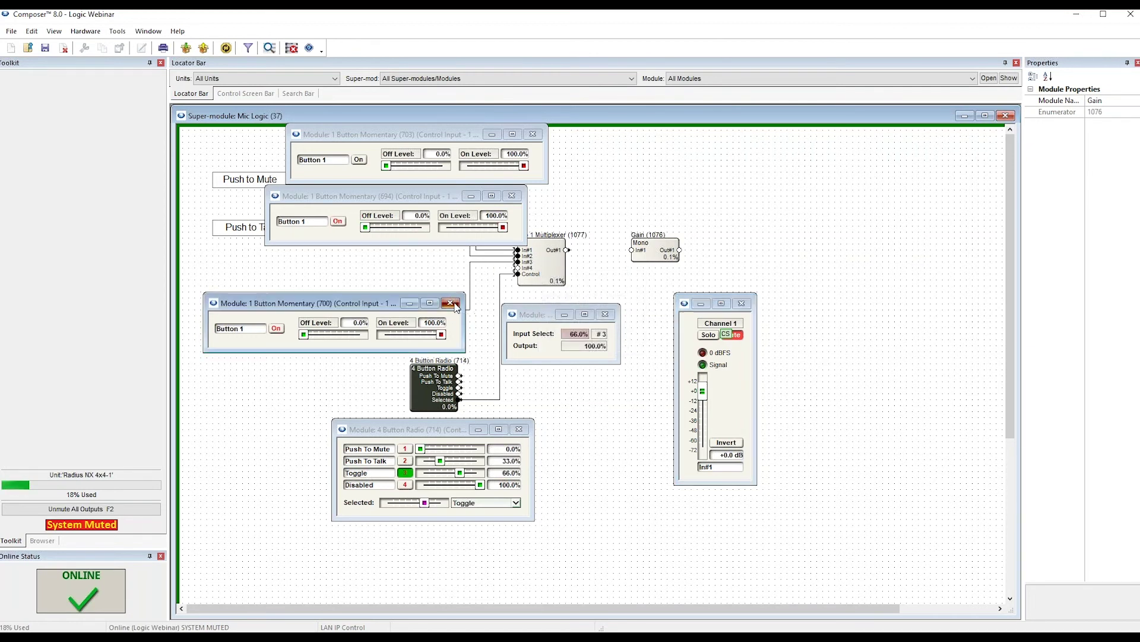
click(512, 196)
click(533, 134)
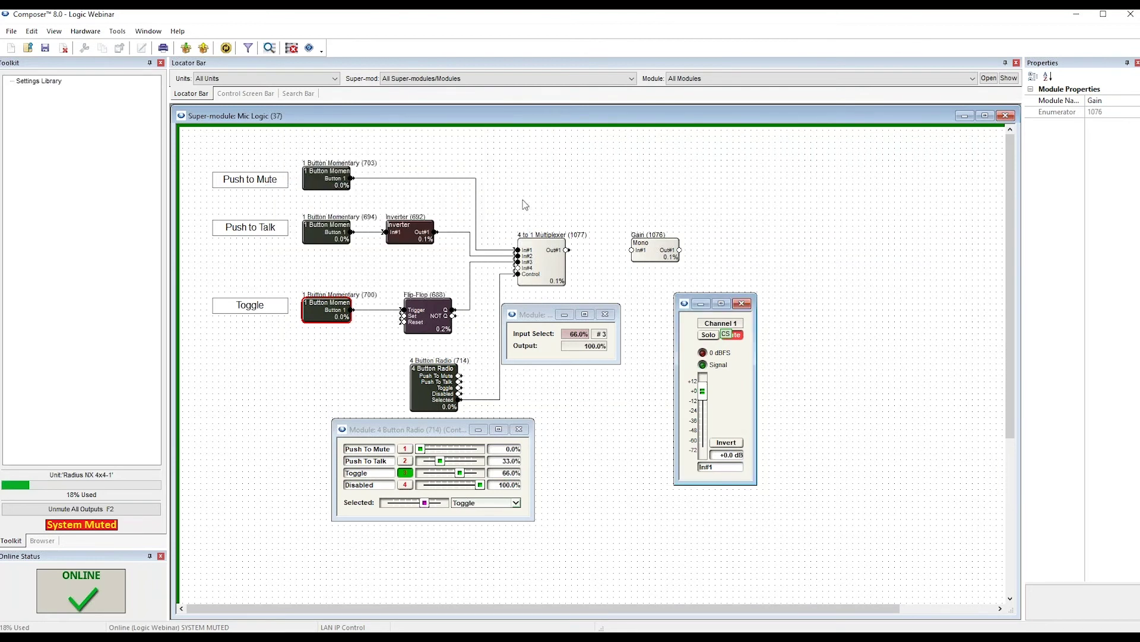
click(334, 182)
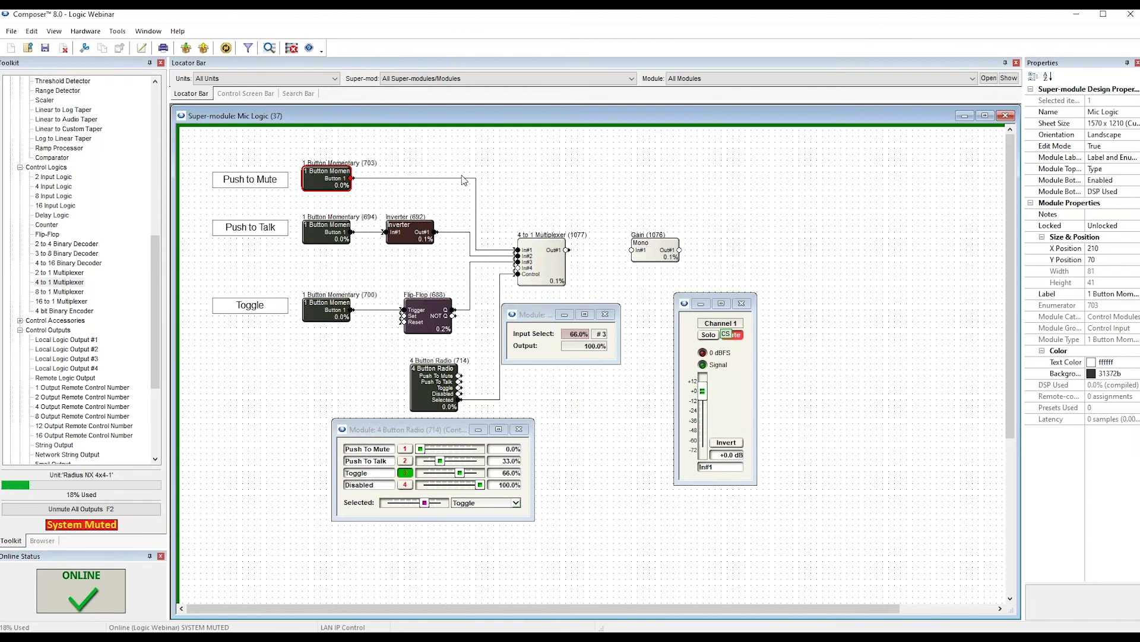
mouse_move(546, 267)
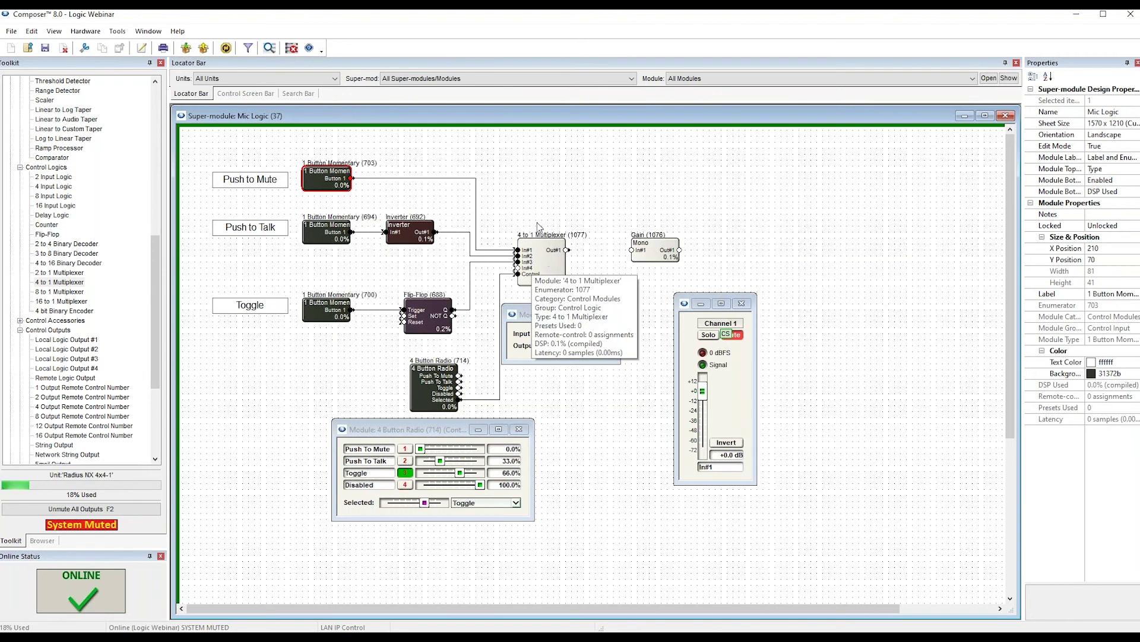
click(537, 202)
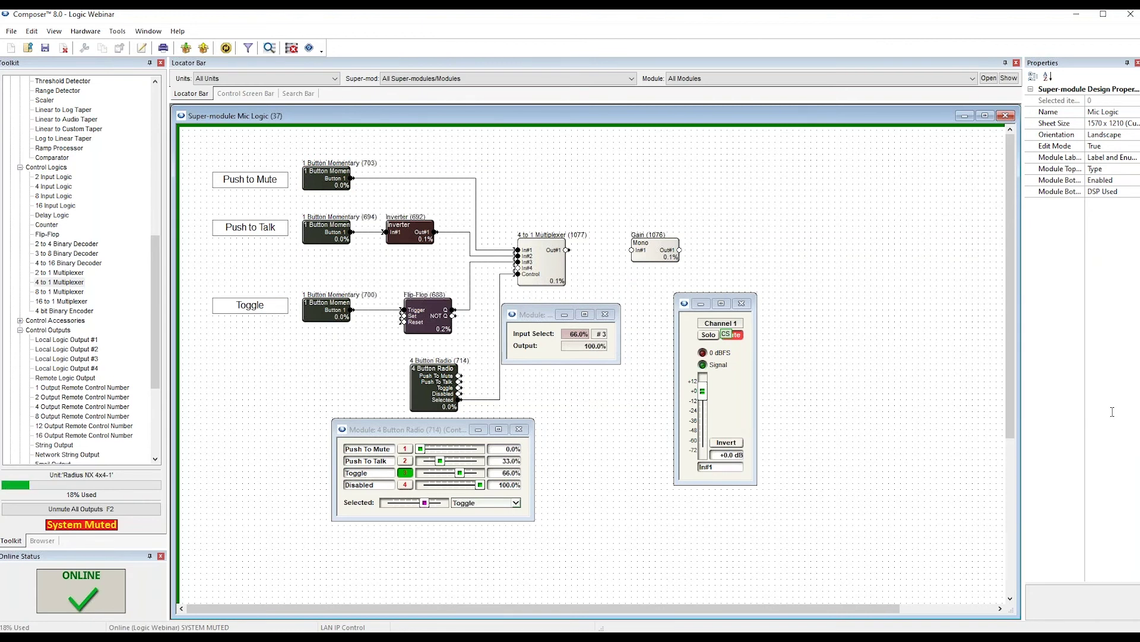
click(1134, 413)
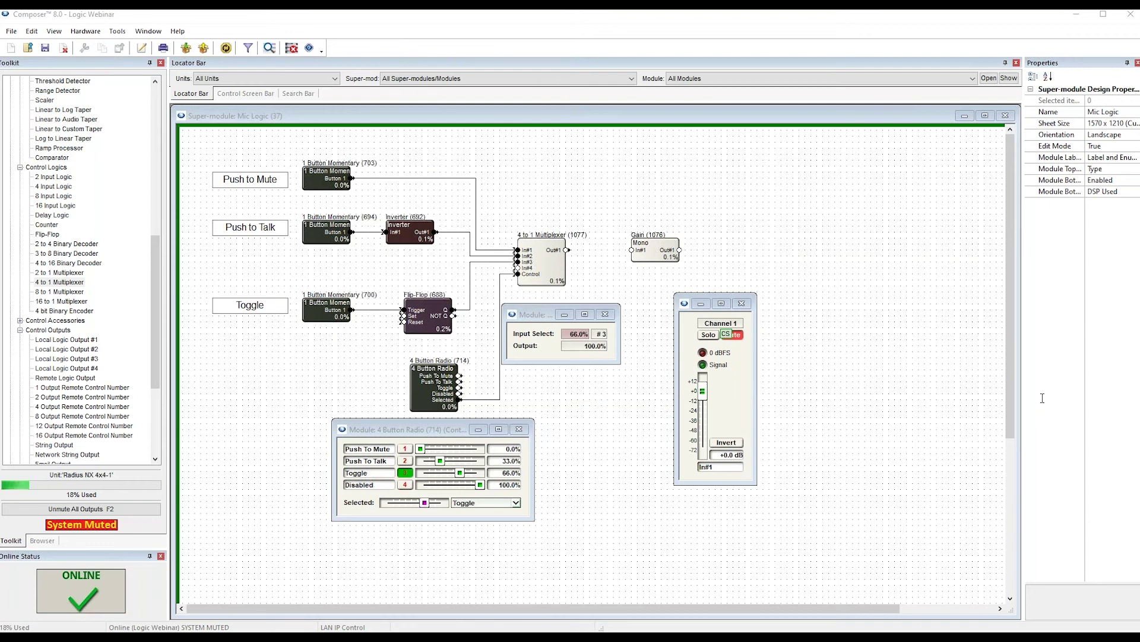
Close the Gain, multiplexer and 4 Button Radio control windows and the Mic Logic super-module.
click(743, 304)
click(605, 315)
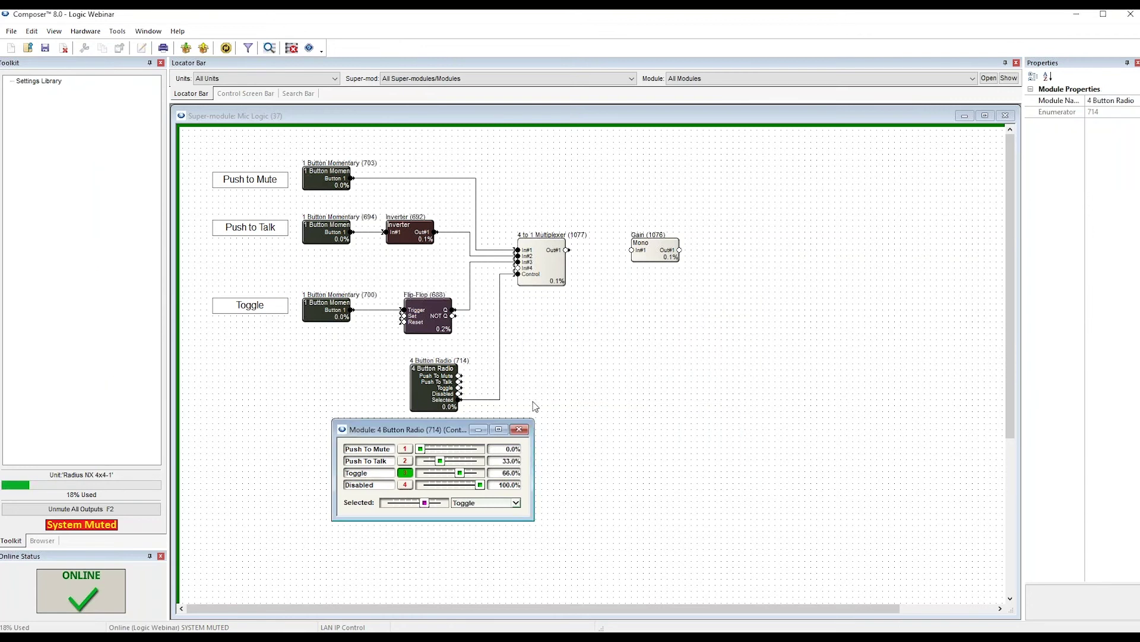
click(520, 430)
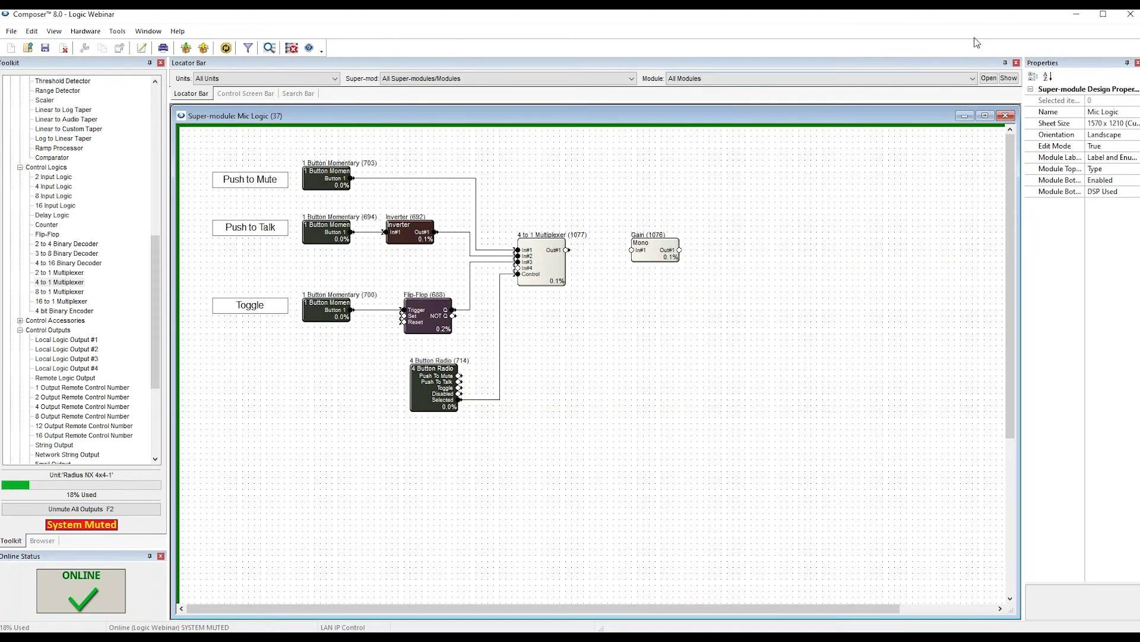
click(1006, 115)
Examine the available input logic modules under Control Logics, from 2 Input Logic to 16 Input Logic.
click(722, 417)
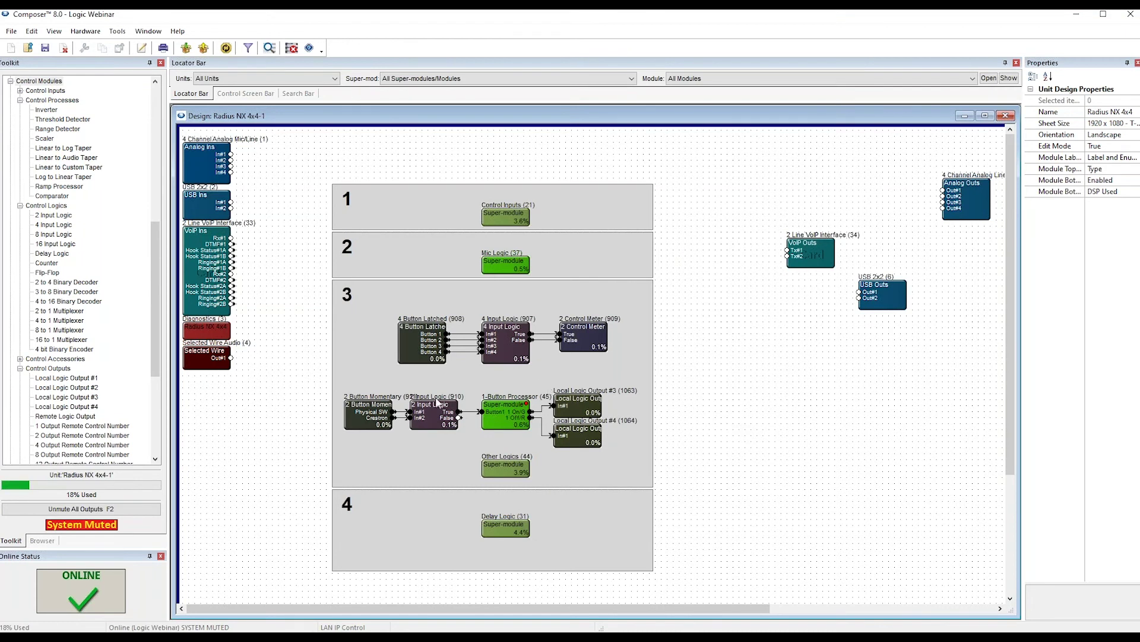
click(52, 216)
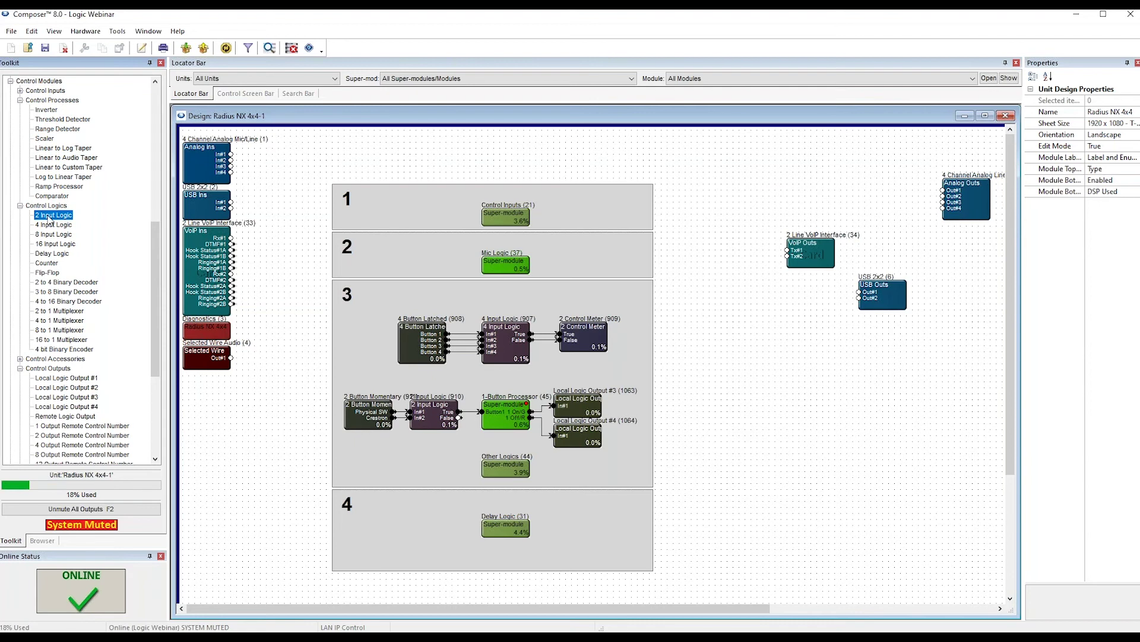
click(54, 244)
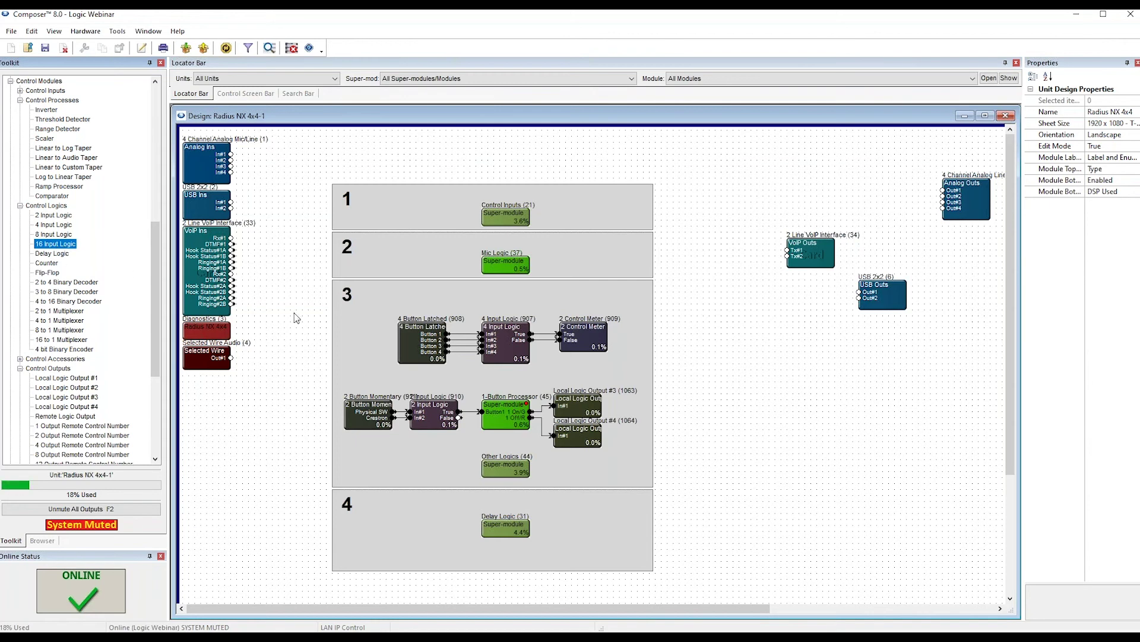
Open the control windows of 4 Input Logic (907), 2 Control Meter (909) and 4 Button Latched (908) and arrange them side by side below the modules.
double_click(521, 343)
drag(383, 234, 516, 393)
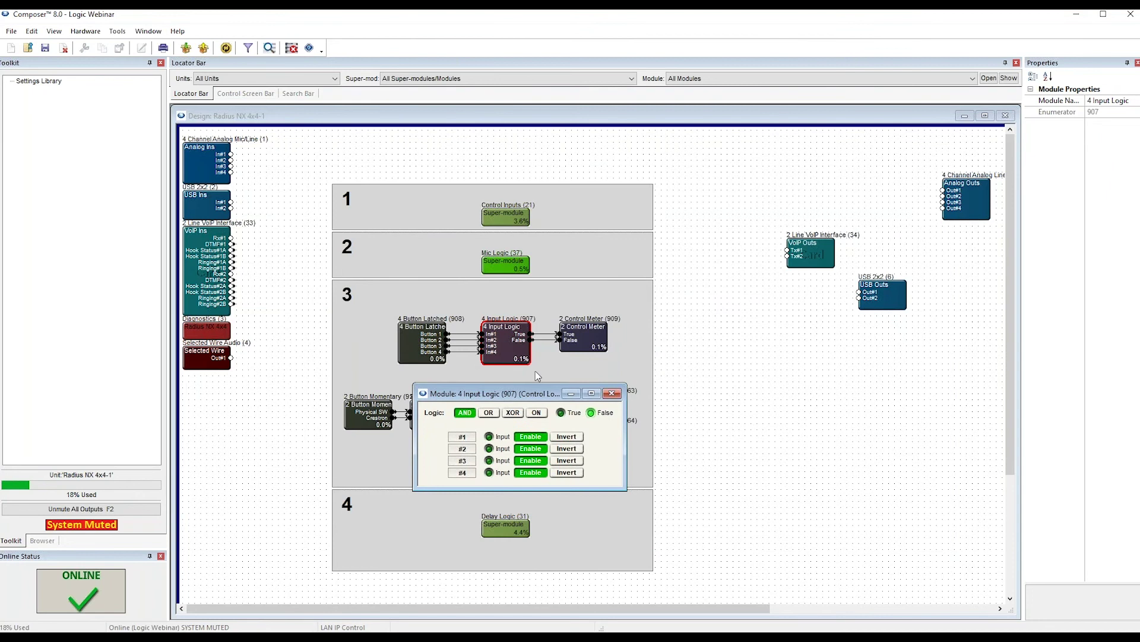
double_click(582, 338)
drag(315, 245, 652, 358)
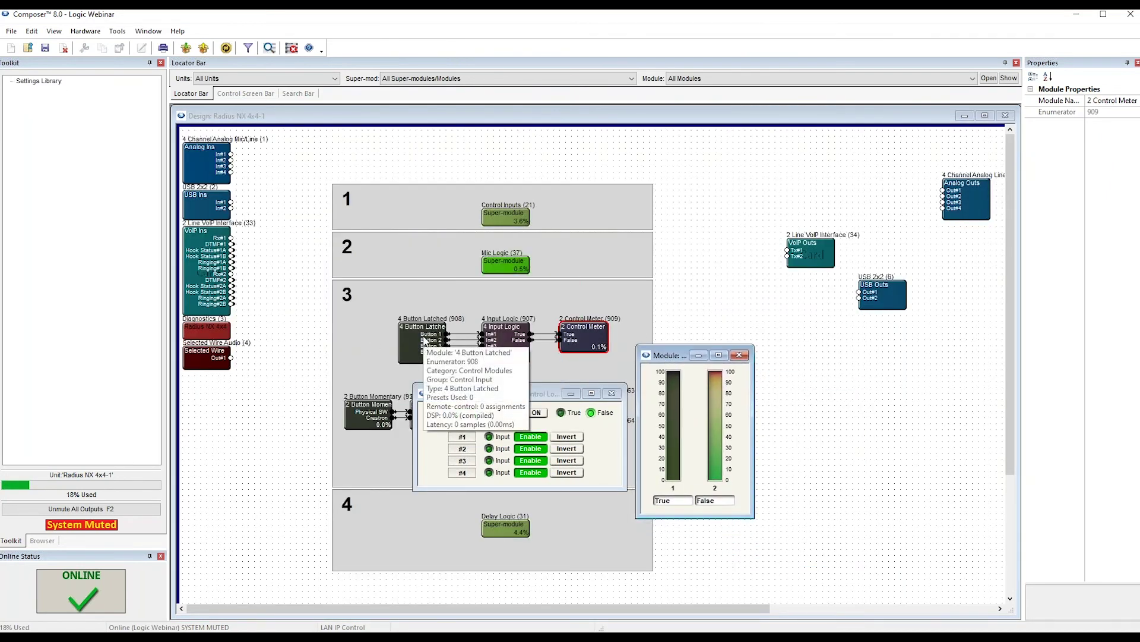
double_click(425, 340)
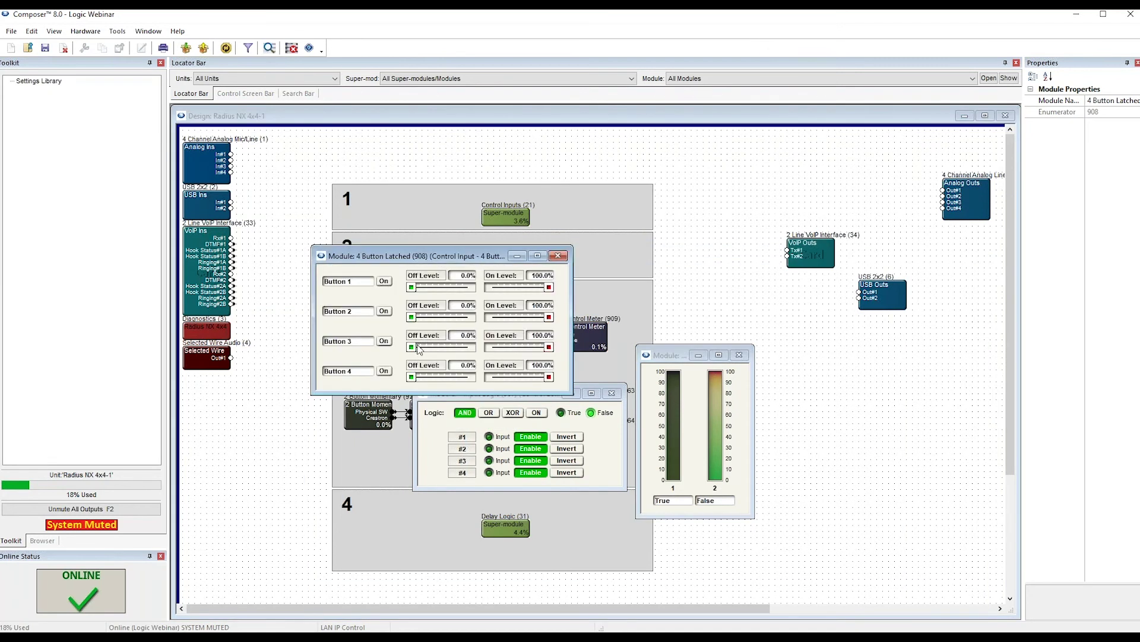
drag(539, 255, 293, 394)
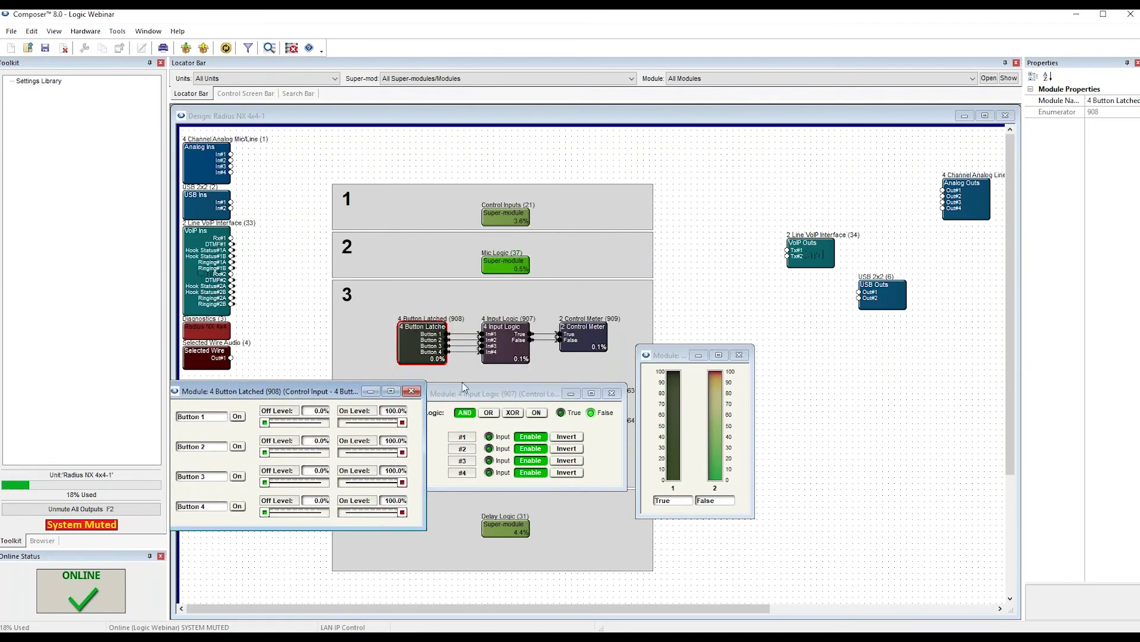
drag(493, 395, 503, 396)
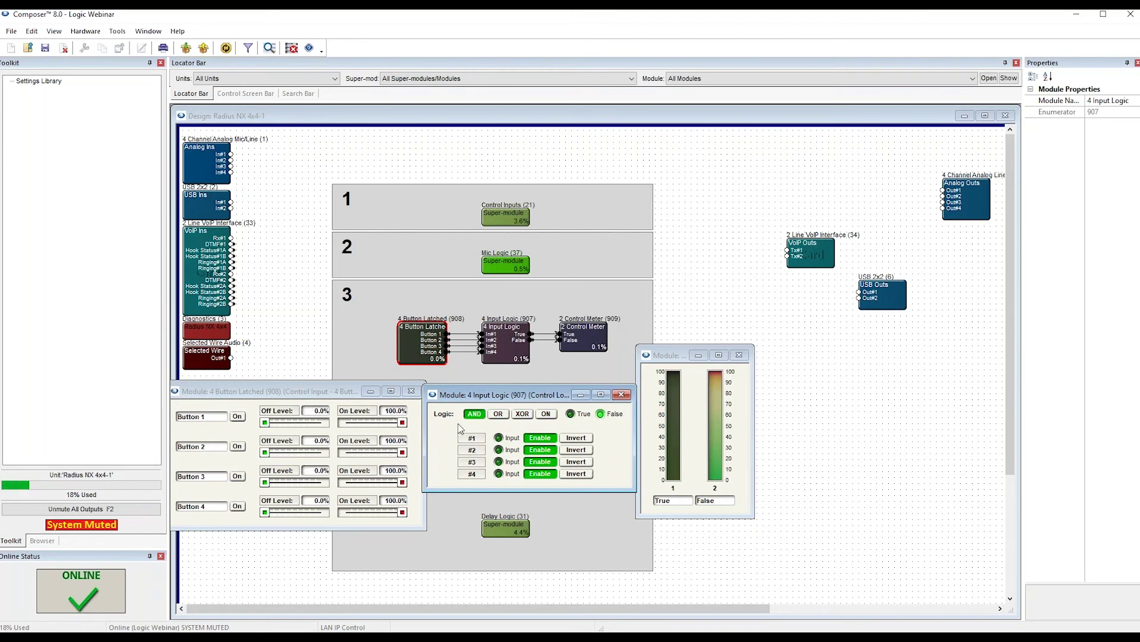
drag(256, 390, 259, 382)
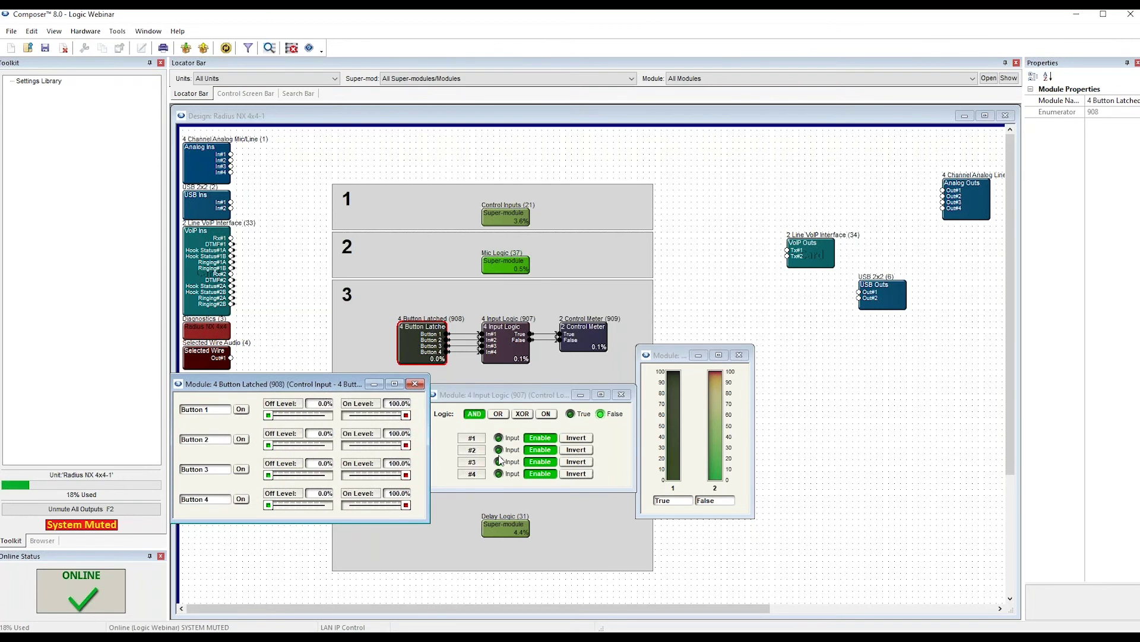
Switch on Buttons 1 to 4 of the 4 Button Latched module to test the AND logic.
click(241, 410)
click(241, 440)
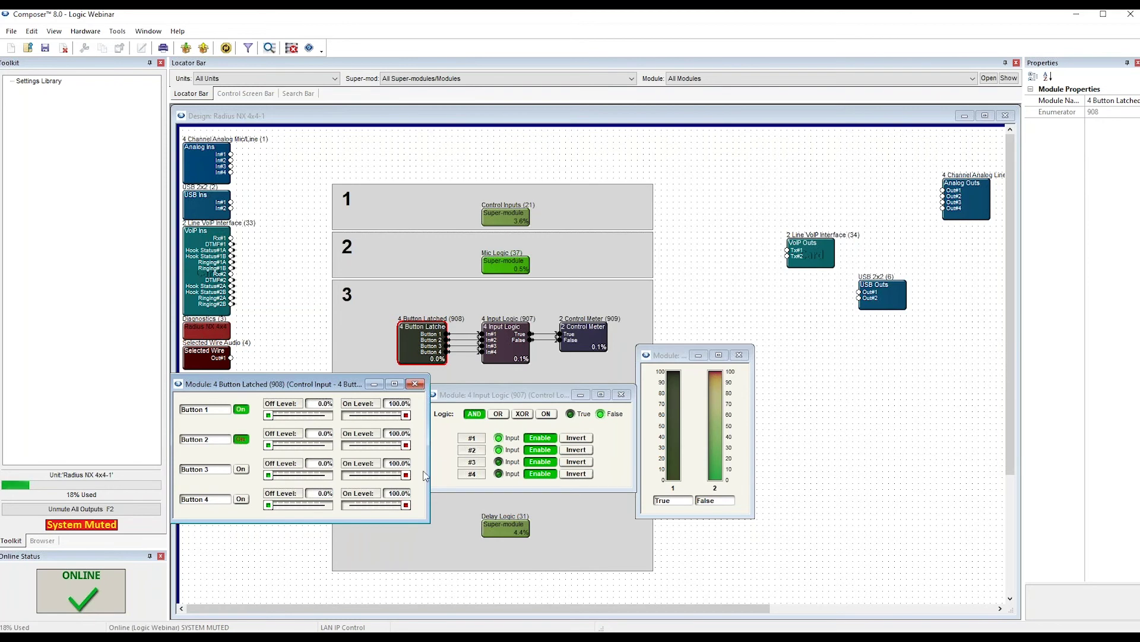
click(241, 471)
click(242, 499)
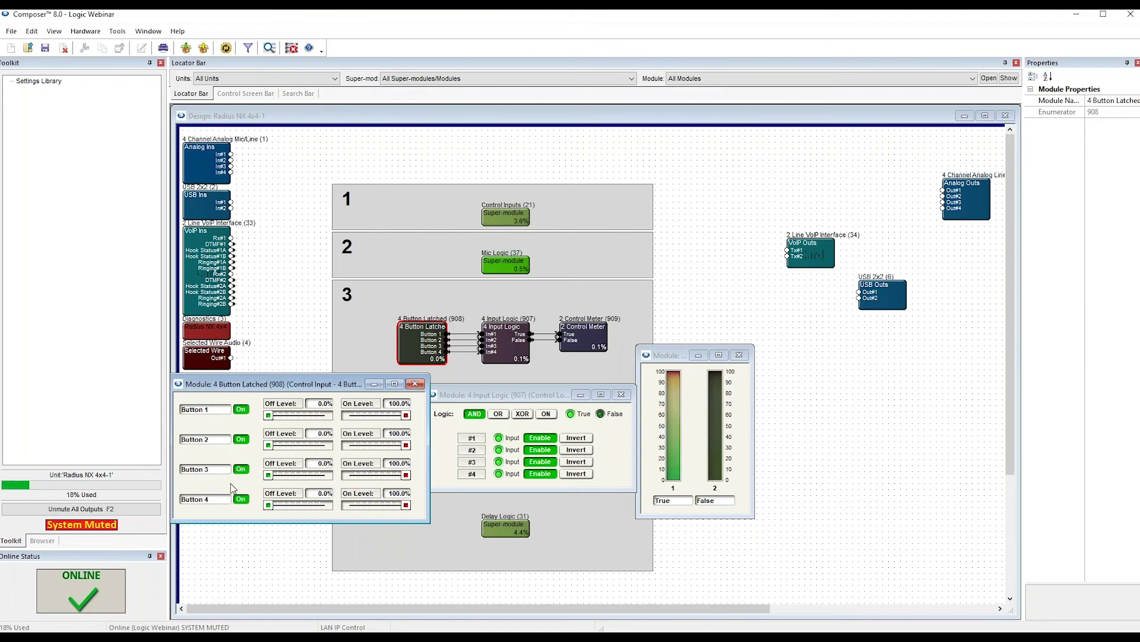
Switch off Button 3 of the 4 Button Latched module to test the false condition, and switch off Buttons 1, 2 and 4.
click(240, 469)
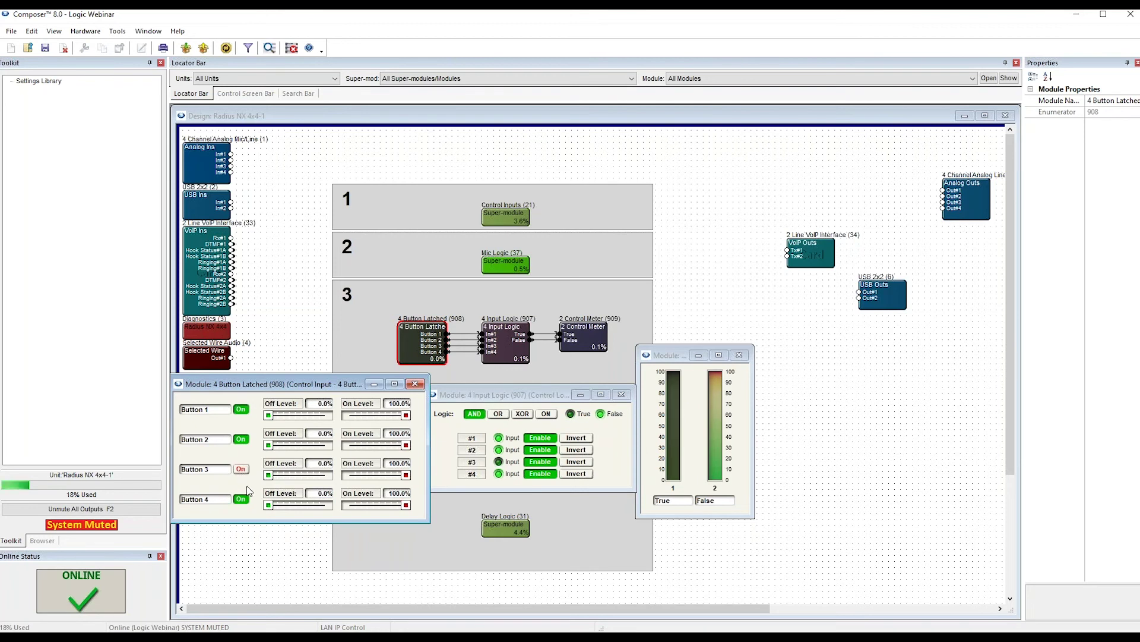
click(241, 409)
click(241, 439)
click(242, 499)
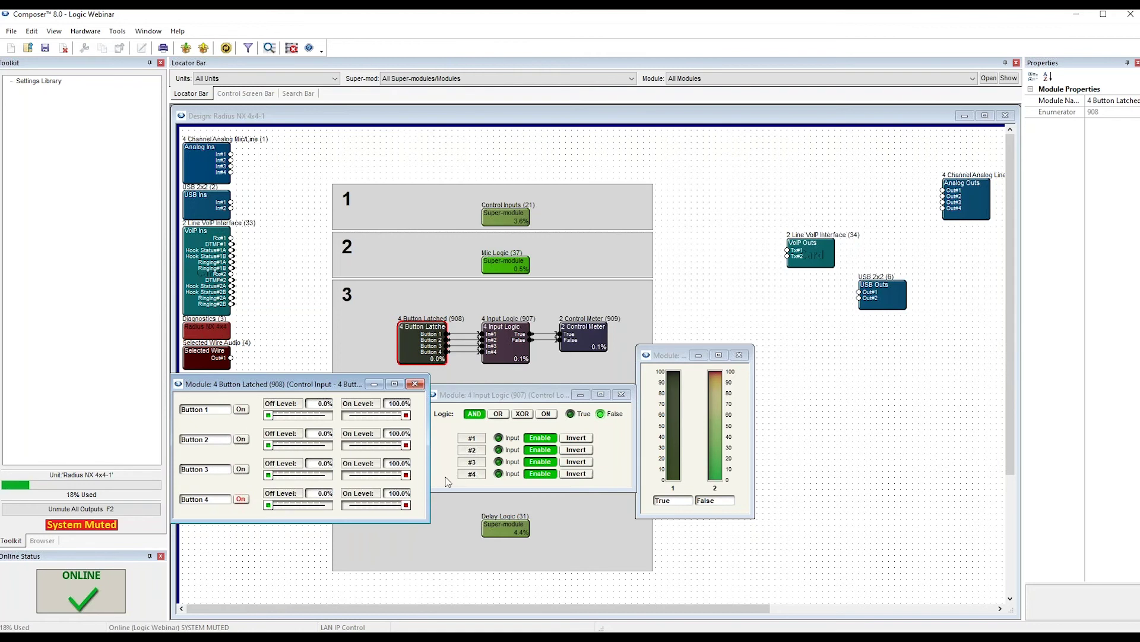
Disable input #4 of the 4 Input Logic module and switch on Buttons 3, 2 and 1 to test AND with three inputs.
click(550, 475)
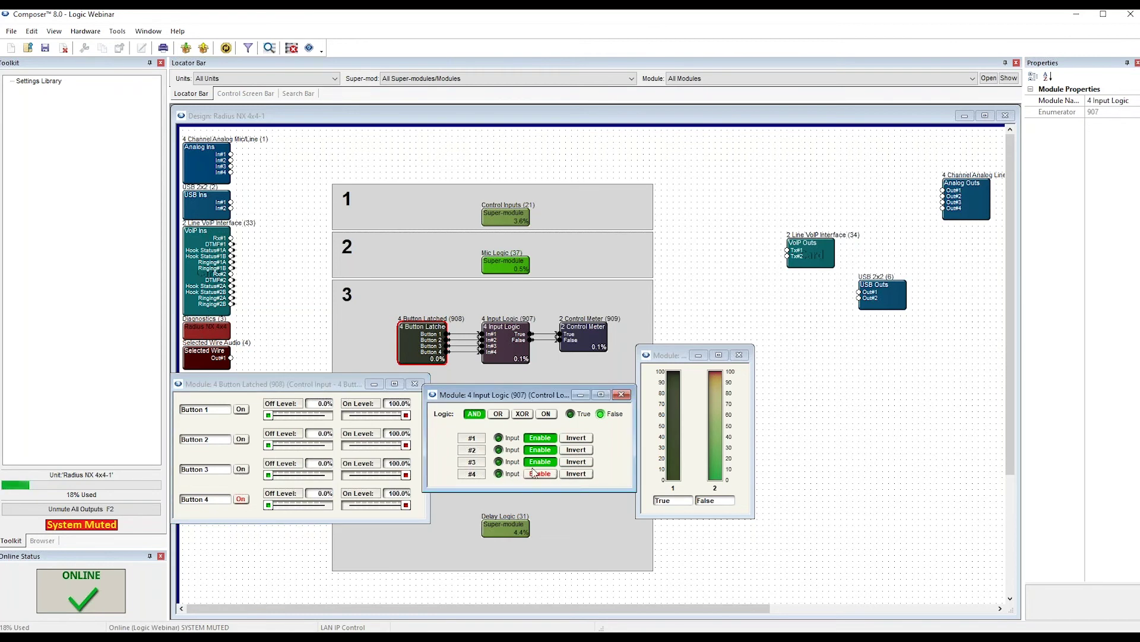
click(241, 469)
click(242, 440)
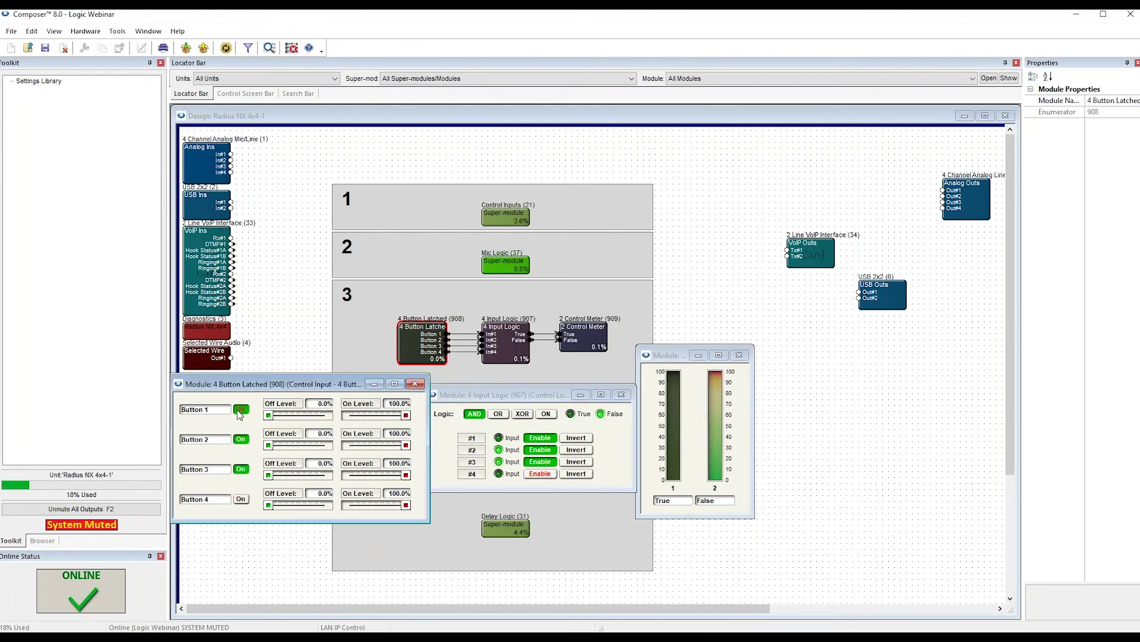
click(239, 409)
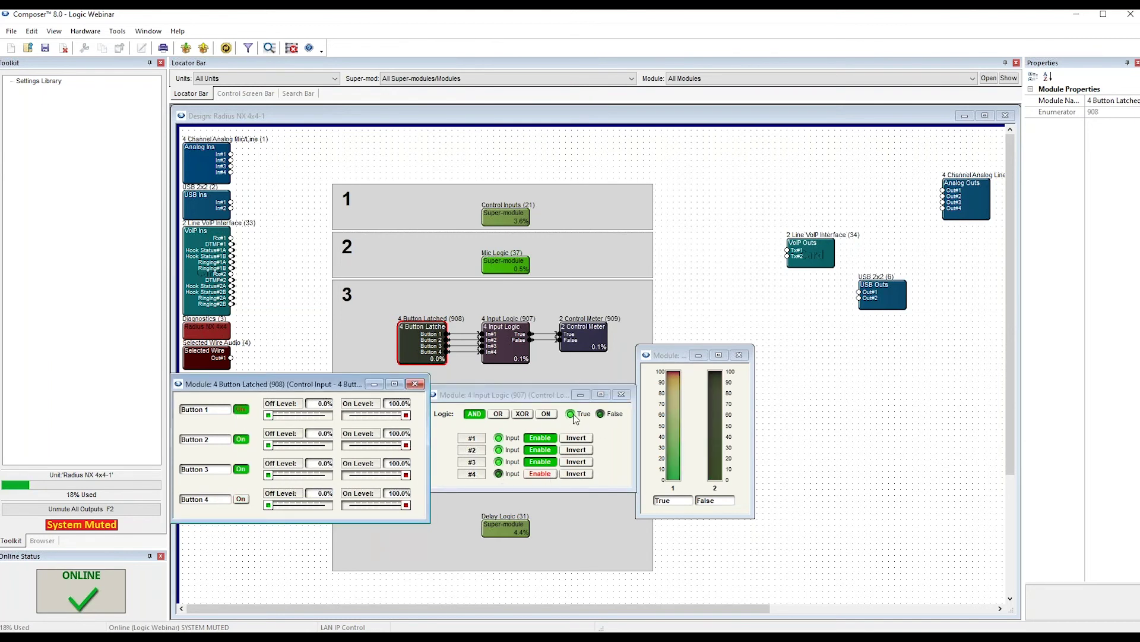
Switch off Buttons 1 to 3 of the 4 Button Latched module and re-enable input #4 of 4 Input Logic.
click(242, 469)
click(241, 439)
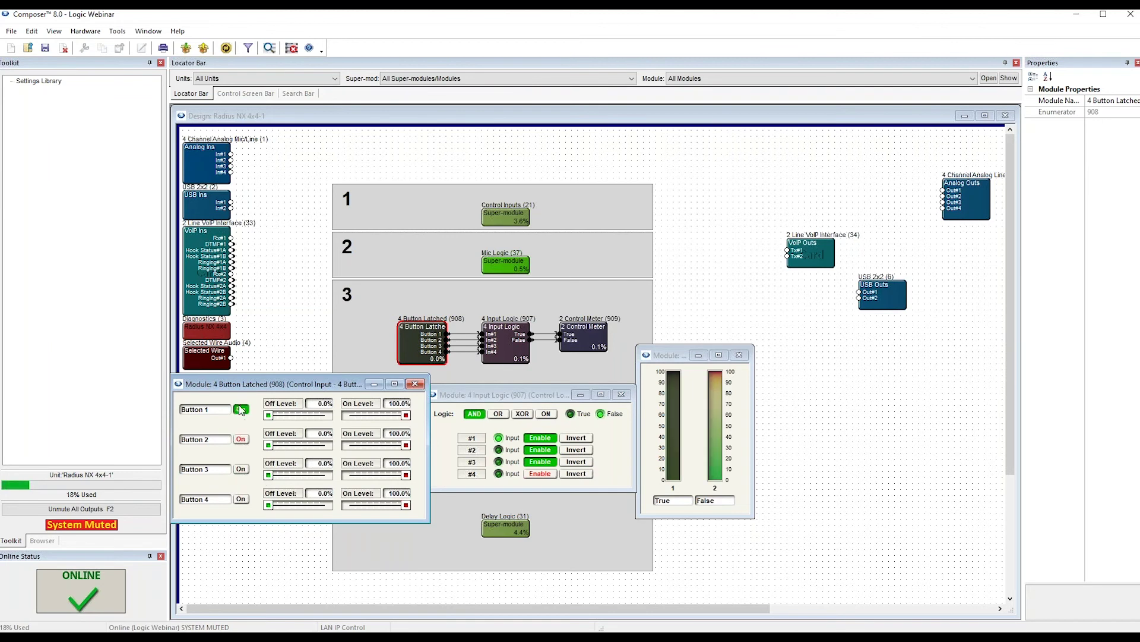
click(539, 473)
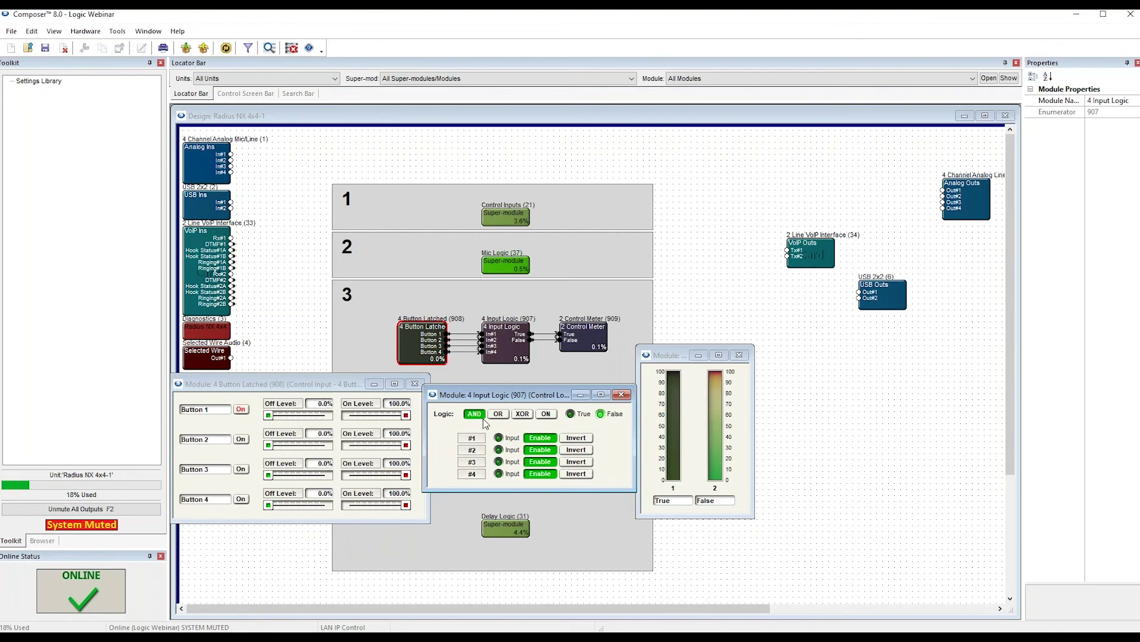
Set the 4 Input Logic module to OR and test it by switching on Buttons 2, 3, 4 and 1.
click(500, 414)
click(242, 439)
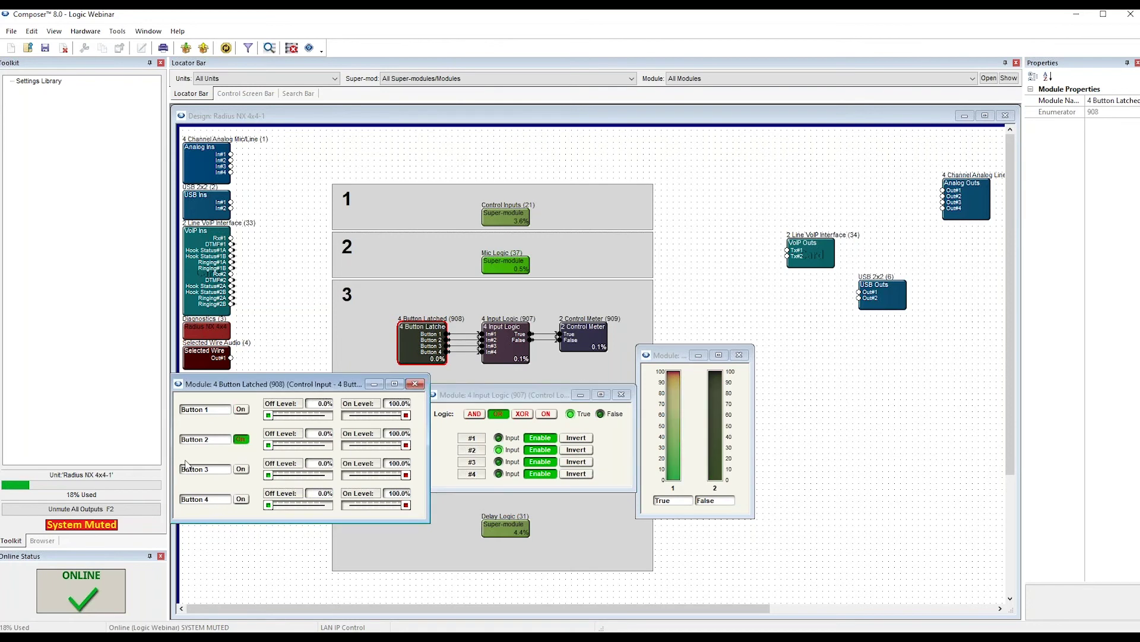
click(241, 469)
click(241, 498)
click(241, 409)
Switch off all four latched buttons, ending with Button 4, to test the OR logic's false condition.
click(241, 440)
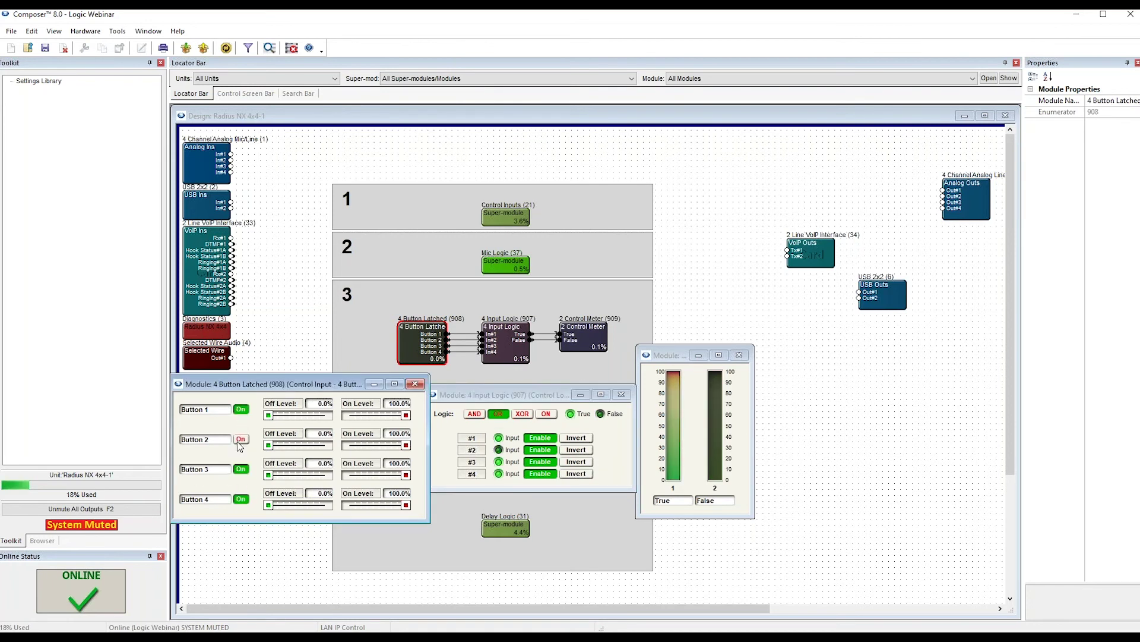
click(241, 470)
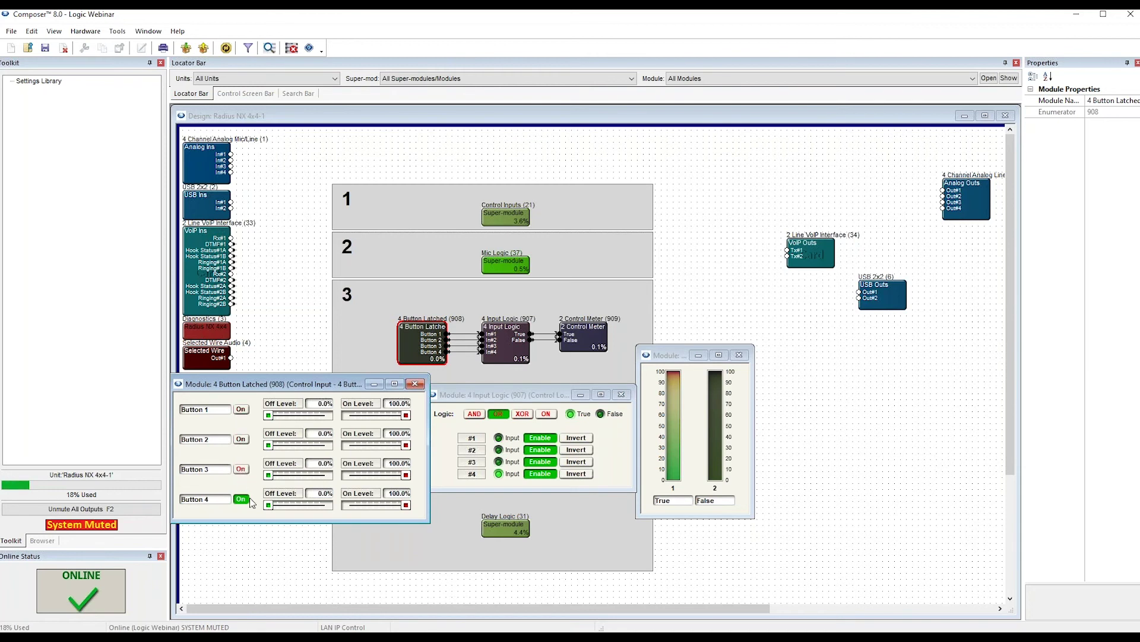
click(241, 499)
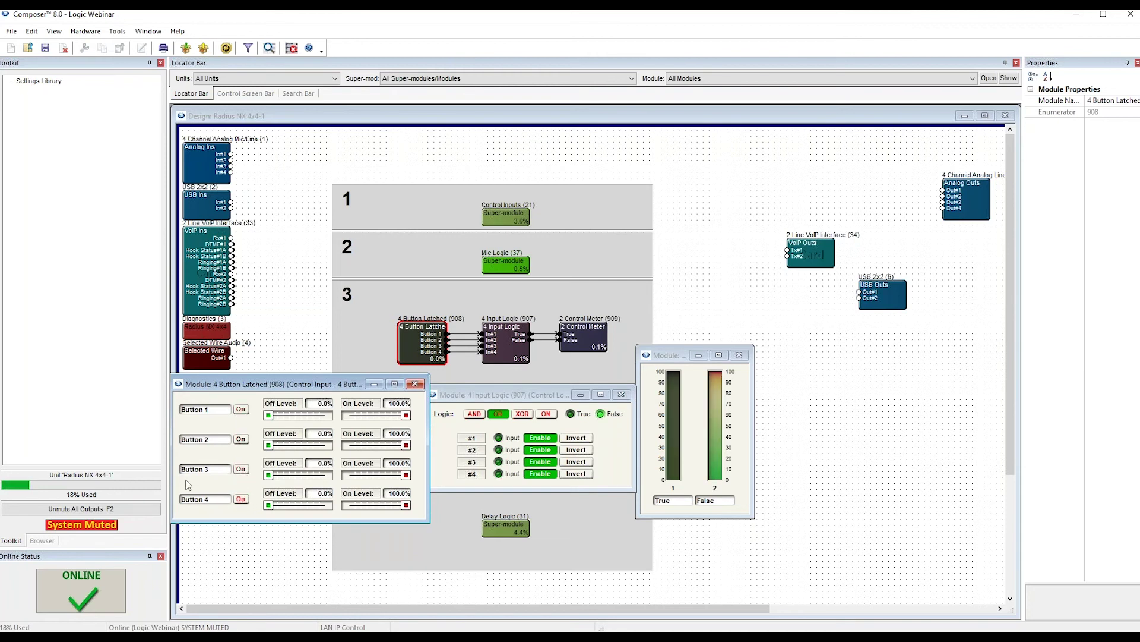
Set the 4 Input Logic module to XOR and test it by switching on Buttons 1, 2, 4 and 3 in turn.
click(522, 414)
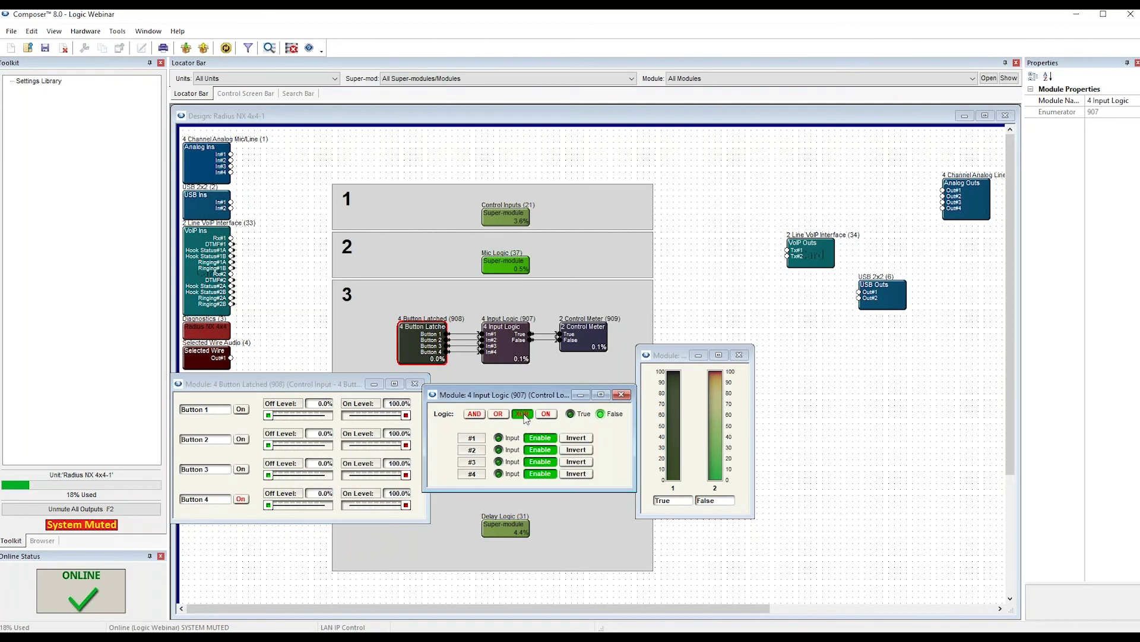
click(236, 419)
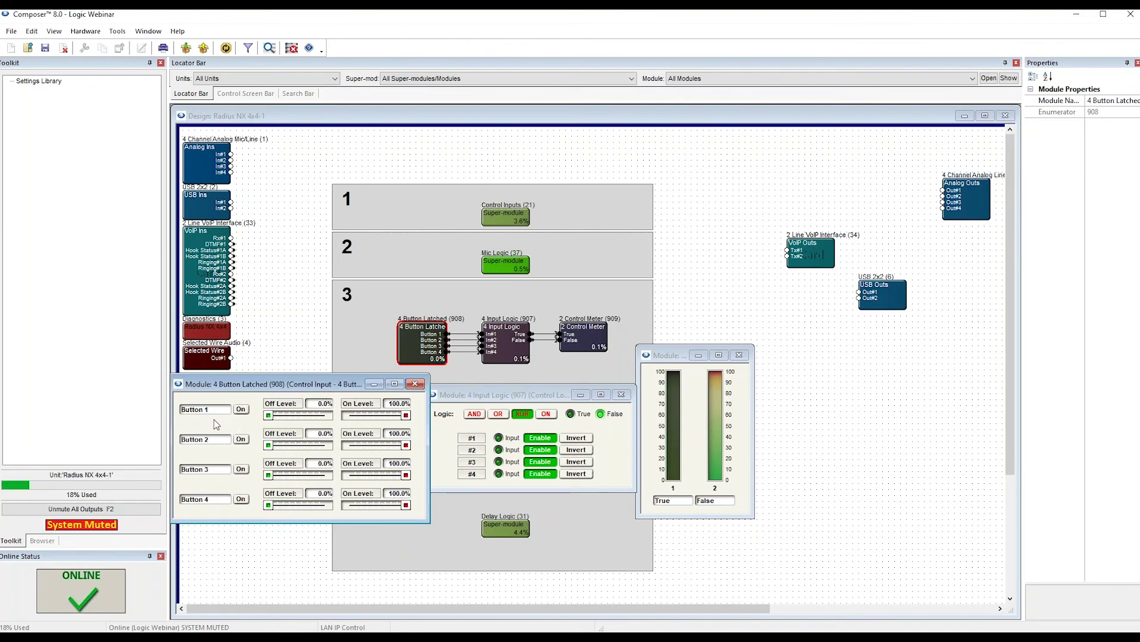
click(239, 410)
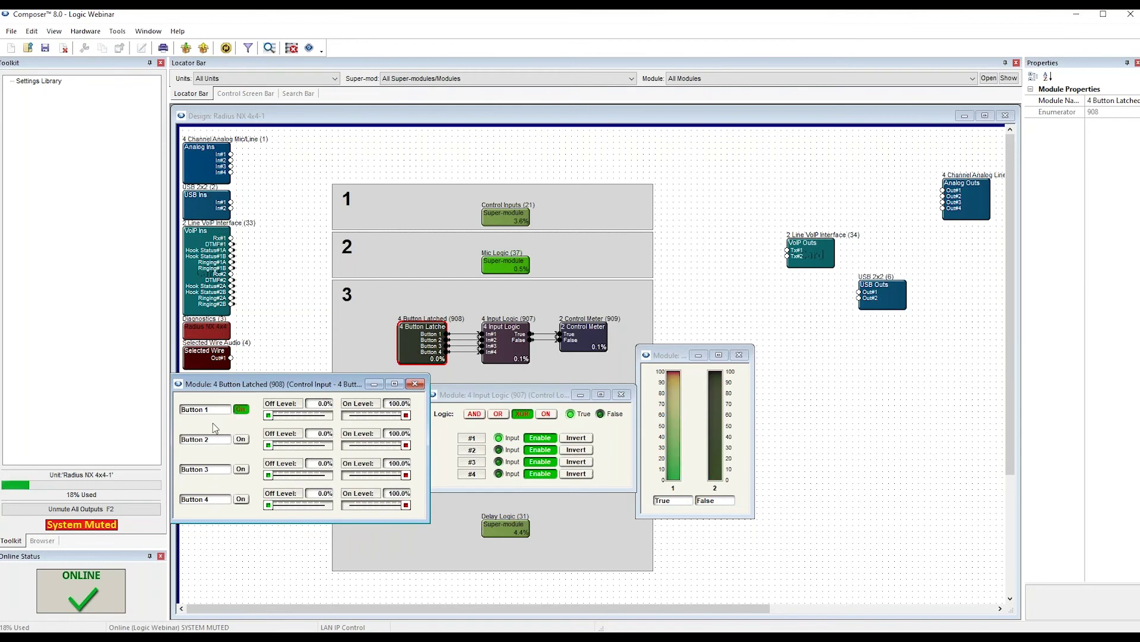
click(243, 440)
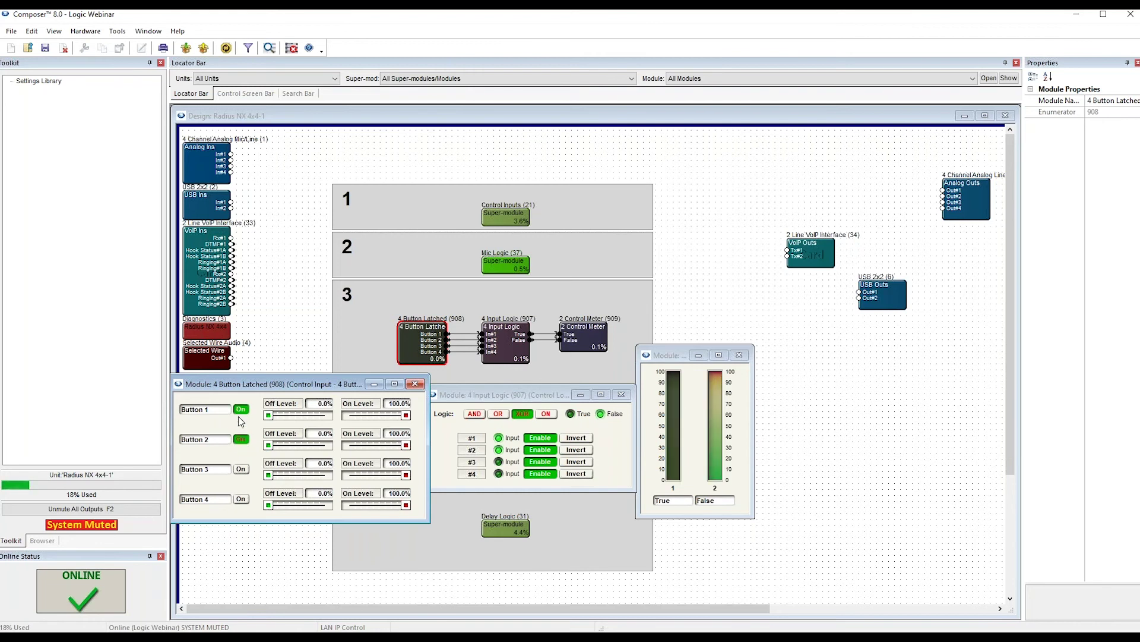
click(240, 501)
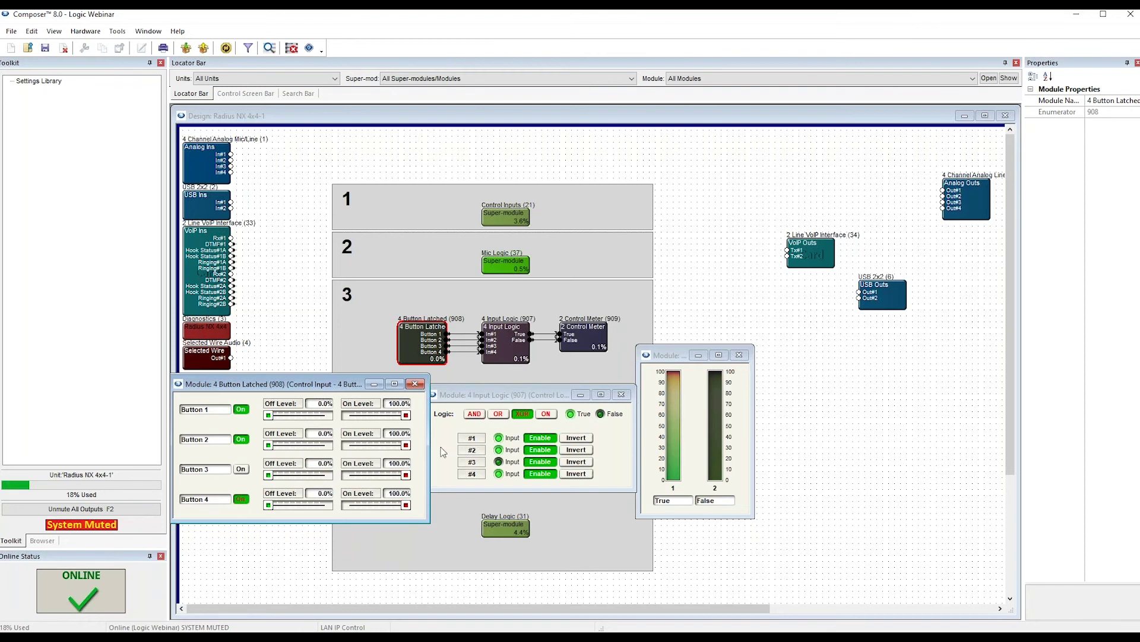
click(241, 469)
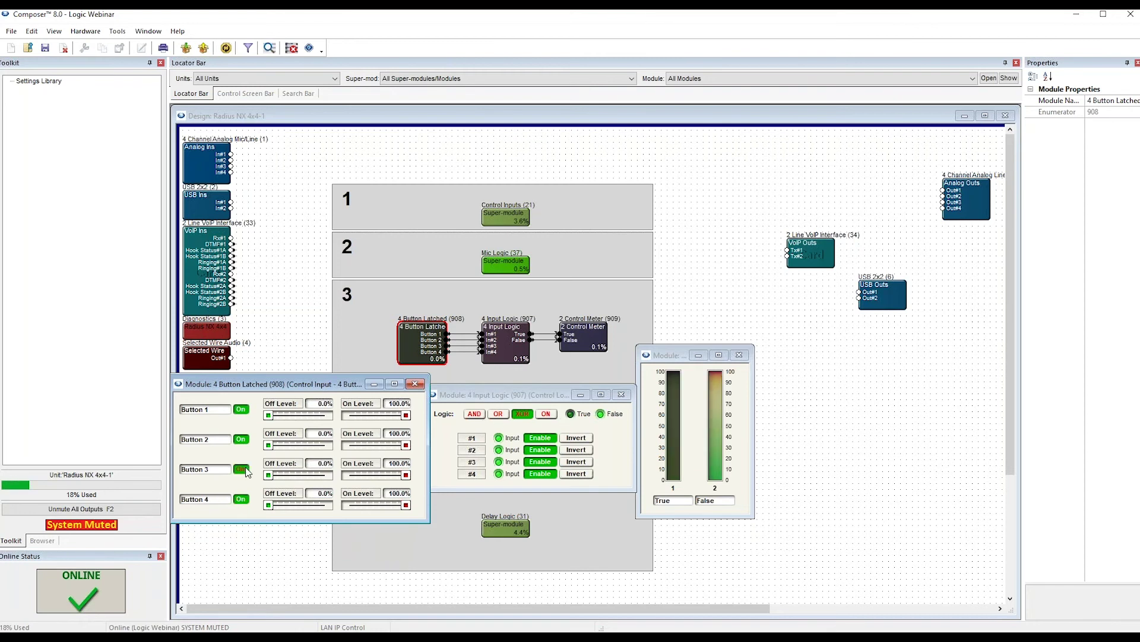
Switch off Buttons 4, 3, 2 and 1 and set the 4 Input Logic module back to AND.
click(242, 499)
click(241, 469)
click(242, 439)
click(241, 409)
click(474, 414)
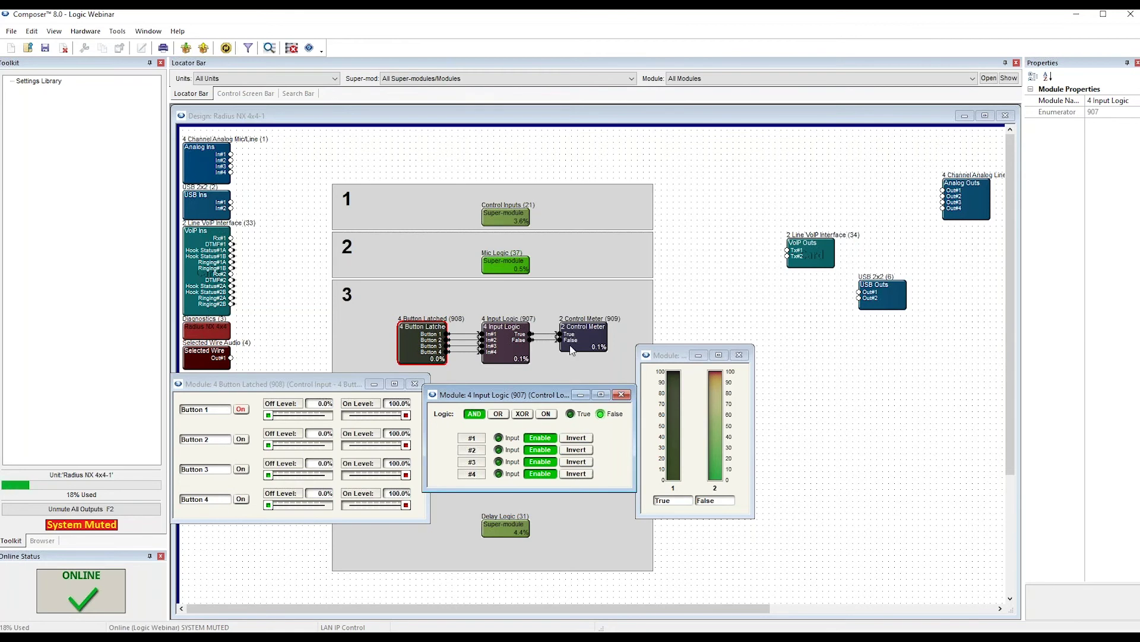
Close the control windows of 4 Input Logic, 4 Button Latched and 2 Control Meter.
drag(665, 355, 691, 358)
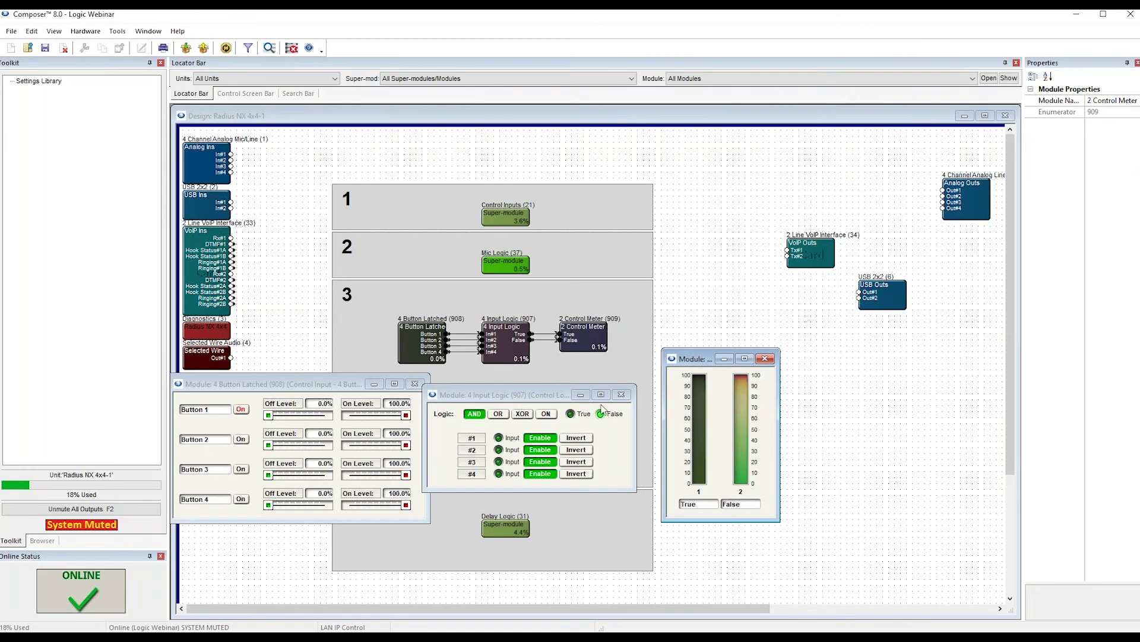
click(621, 395)
click(415, 383)
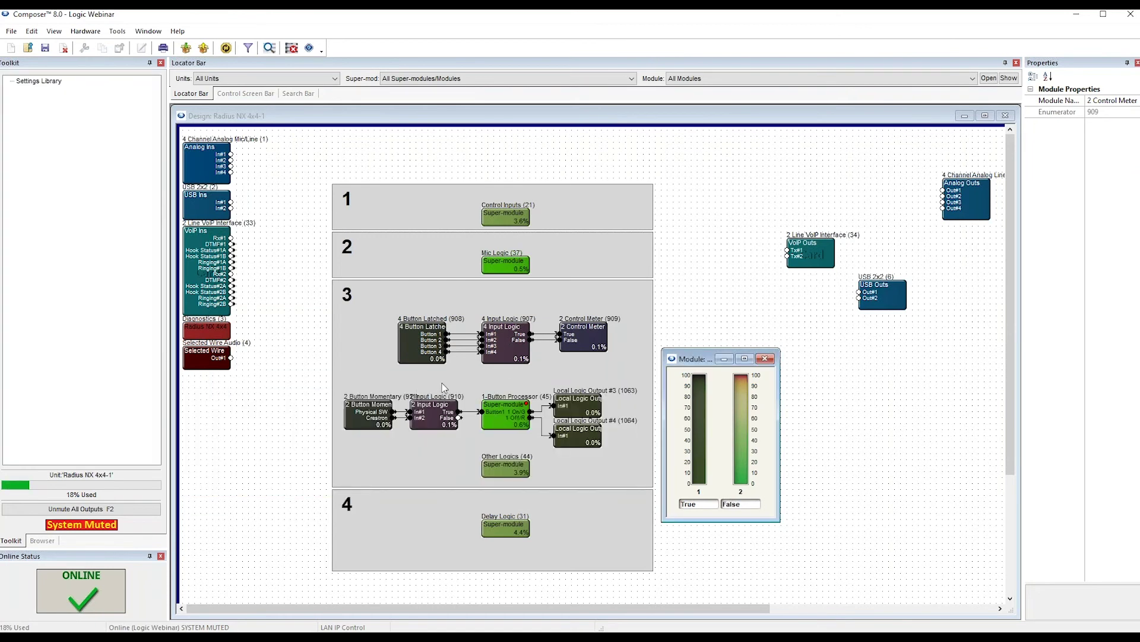
click(766, 359)
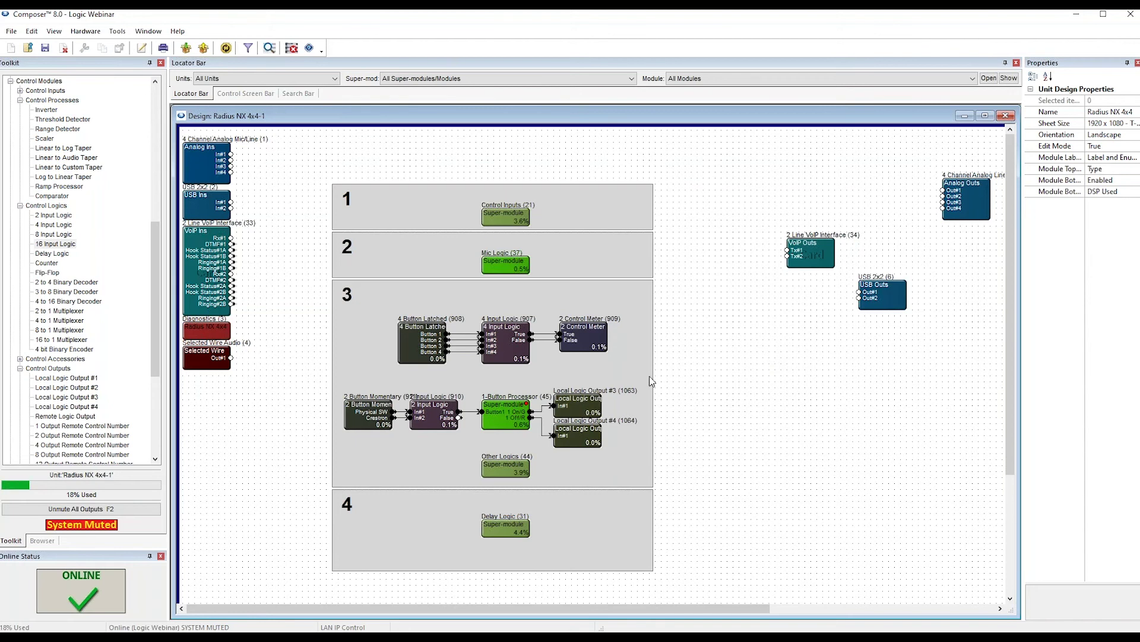
Open the control windows of 2 Button Momentary (911) and 2 Input Logic (910), with OR logic selected, and place them around their modules.
double_click(365, 417)
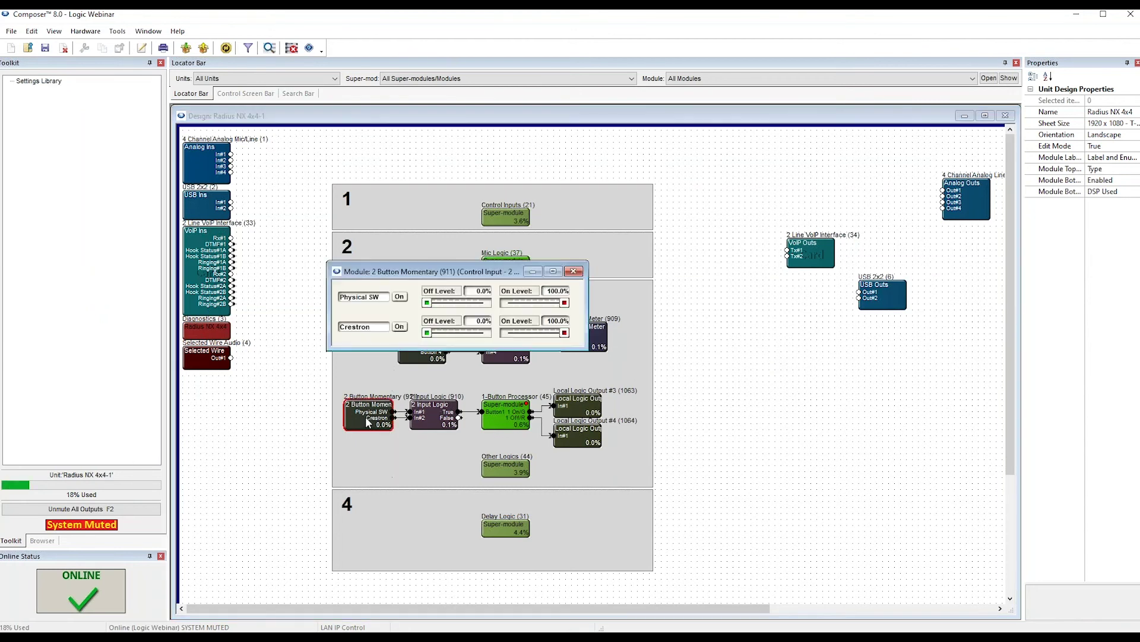
drag(454, 271, 319, 306)
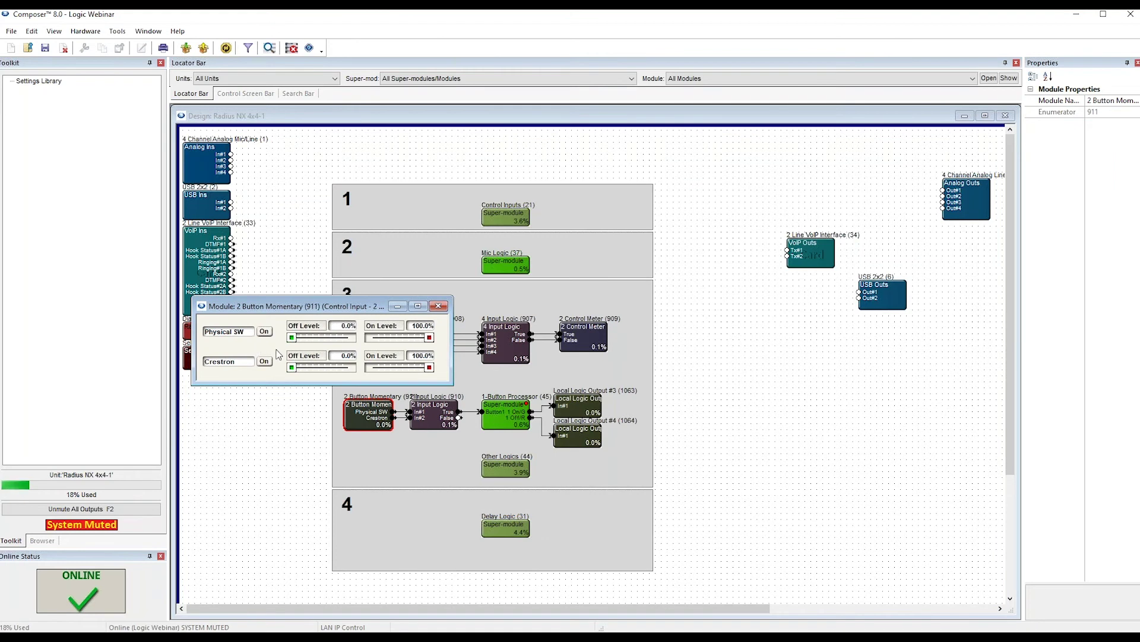
double_click(434, 414)
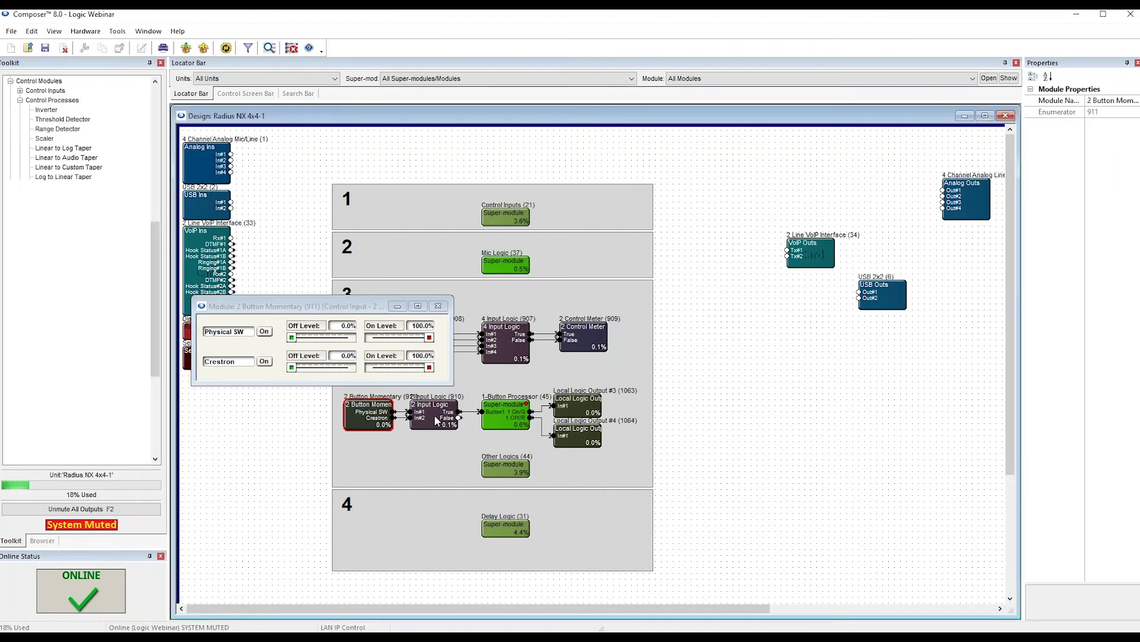
drag(397, 285, 488, 438)
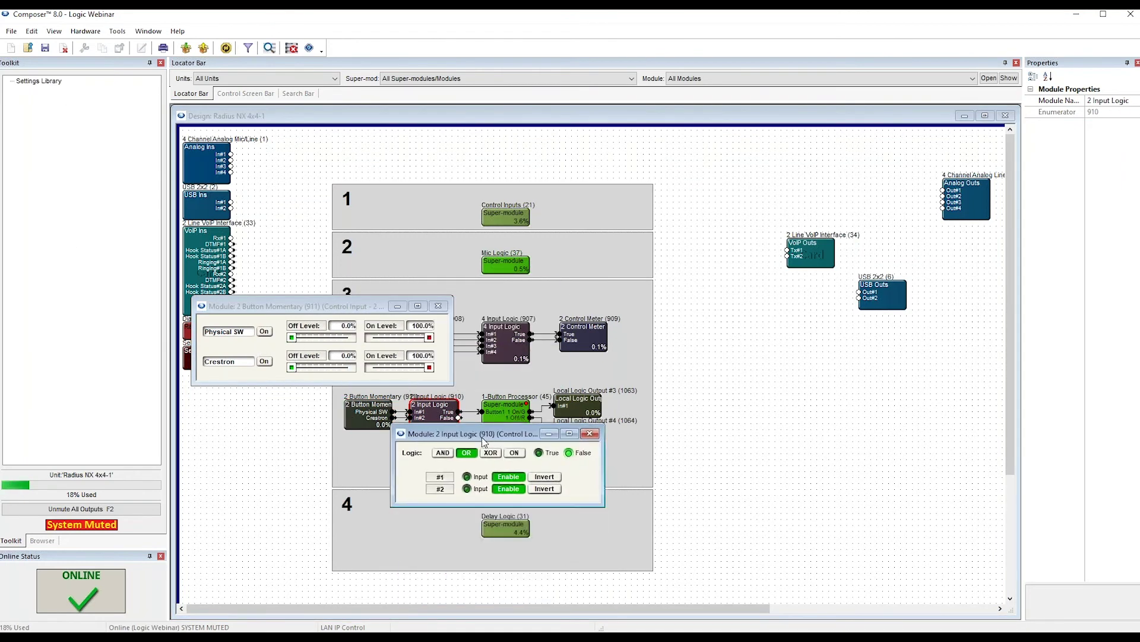
click(470, 473)
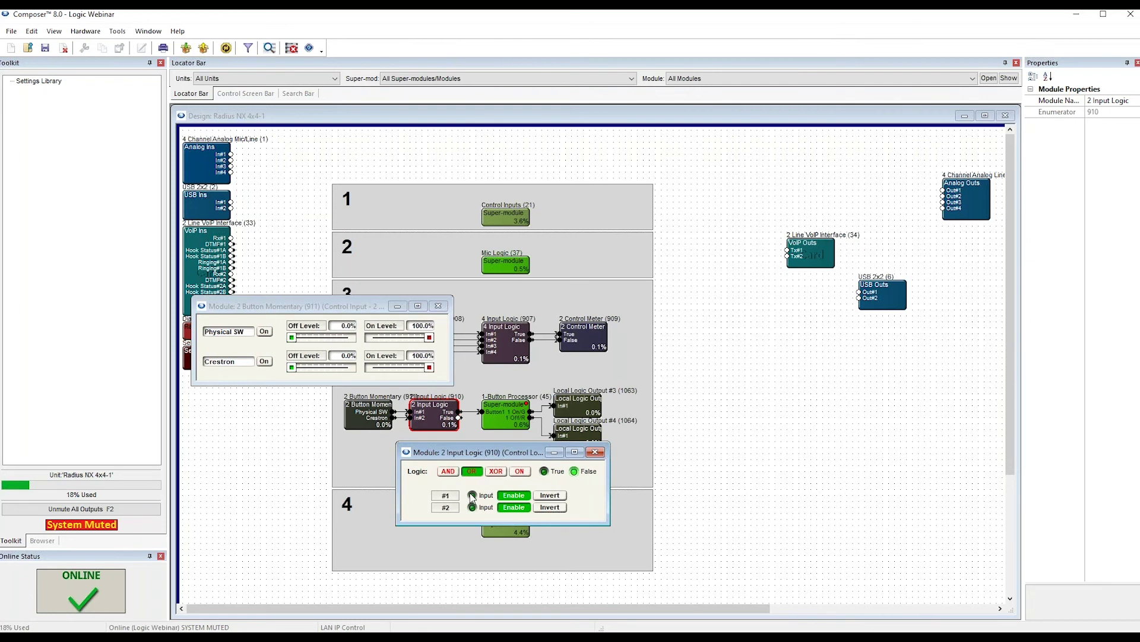
drag(321, 305, 317, 315)
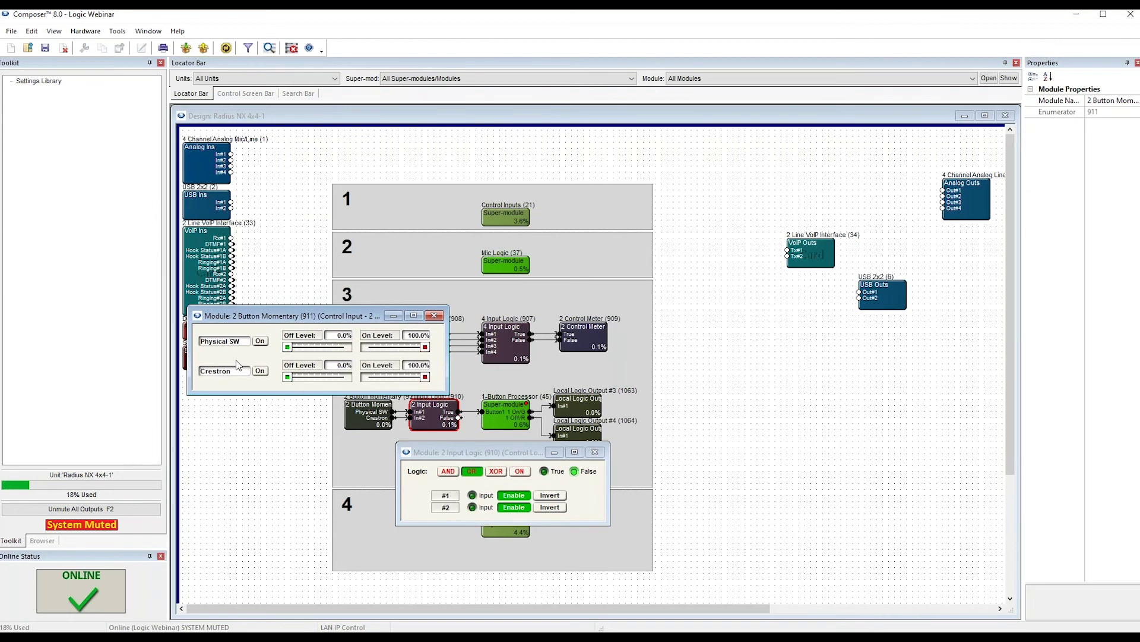
Trigger the Crestron and Physical SW momentary buttons alternately, twice each, to test the 2 Input Logic OR.
click(259, 371)
click(259, 343)
click(260, 372)
click(260, 343)
Open the windows of Local Logic Output #3 (1063), Local Logic Output #4 (1064) and the 1-Button Processor control screen, and arrange them around the modules.
double_click(577, 407)
drag(258, 117, 756, 292)
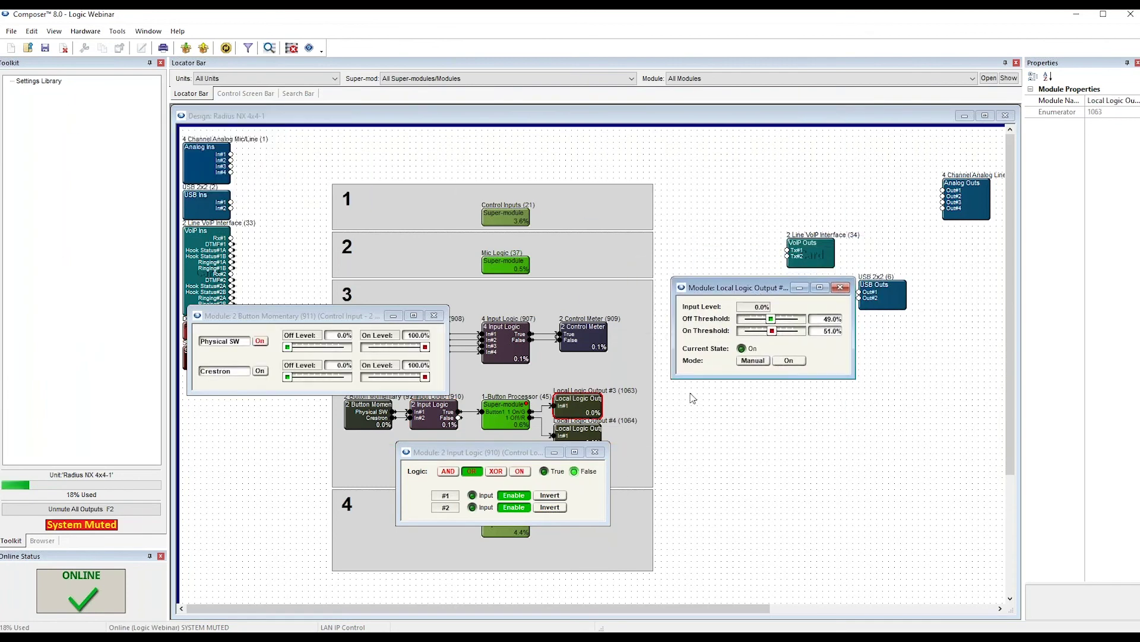
double_click(572, 433)
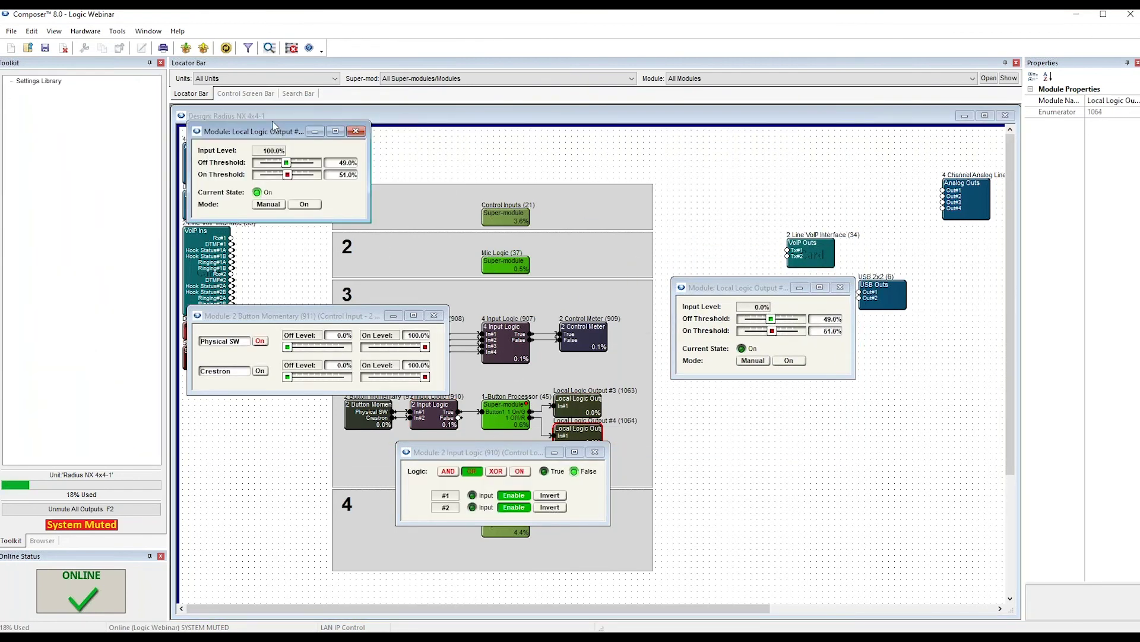
drag(273, 123, 468, 254)
drag(621, 338, 764, 398)
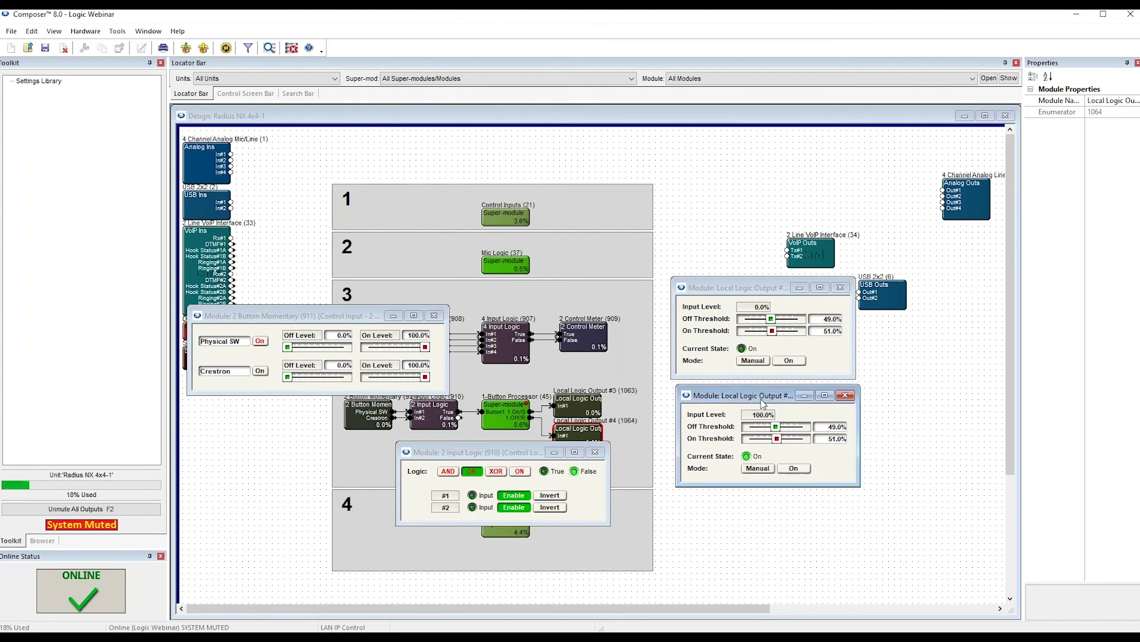
double_click(500, 408)
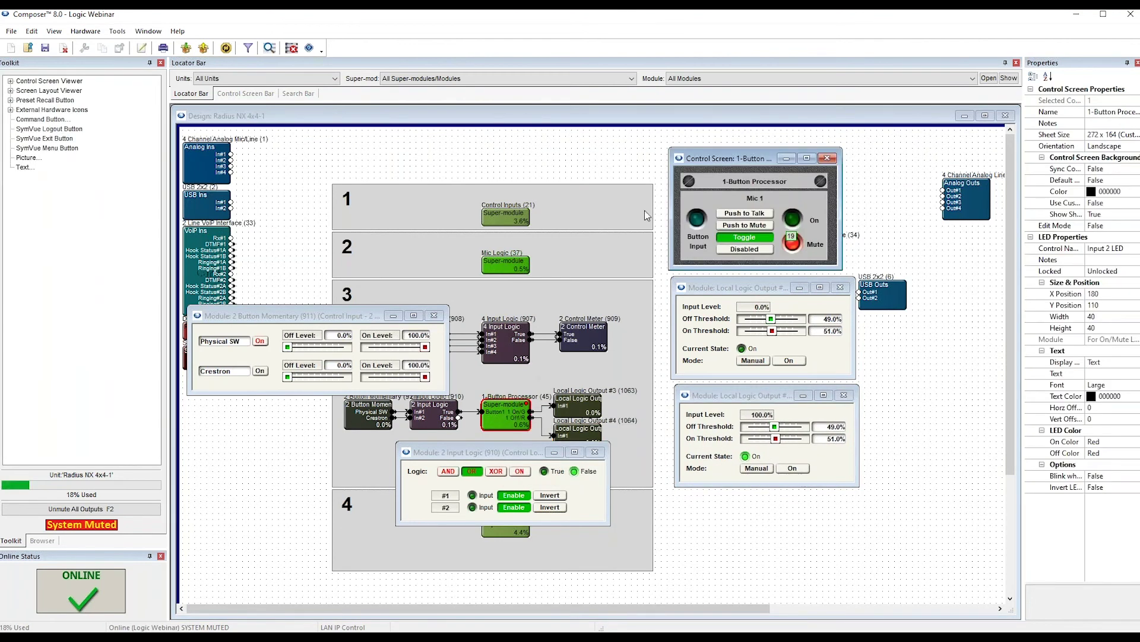
drag(693, 161, 496, 250)
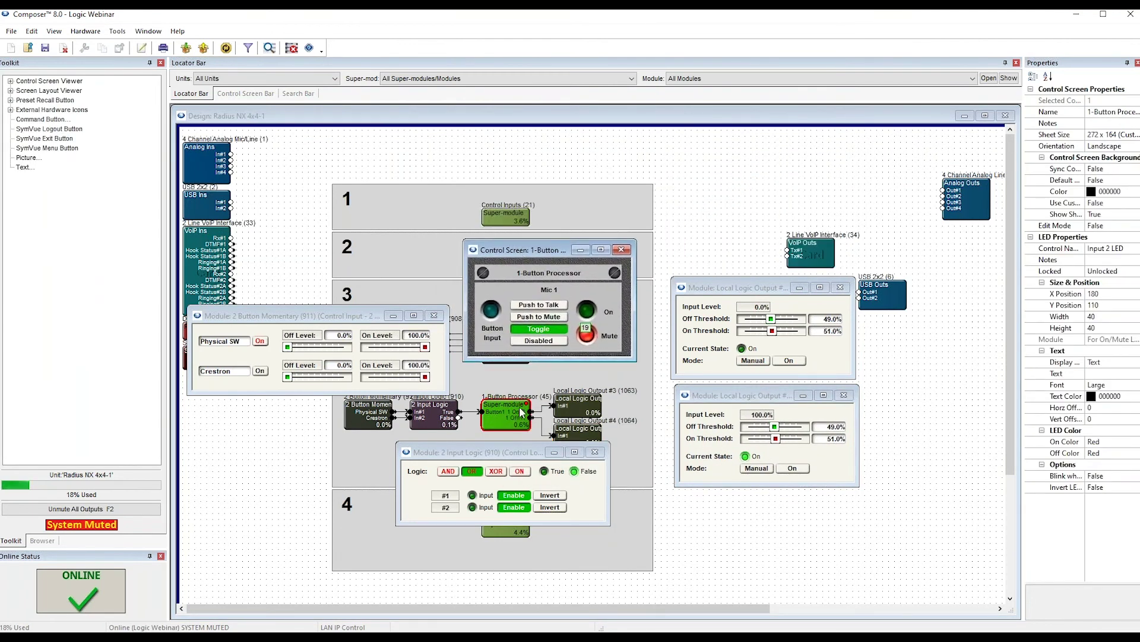
Open the design of the 1-Button Processor (45) super-module, examine its internal logic wiring, and return to the main design.
right_click(512, 424)
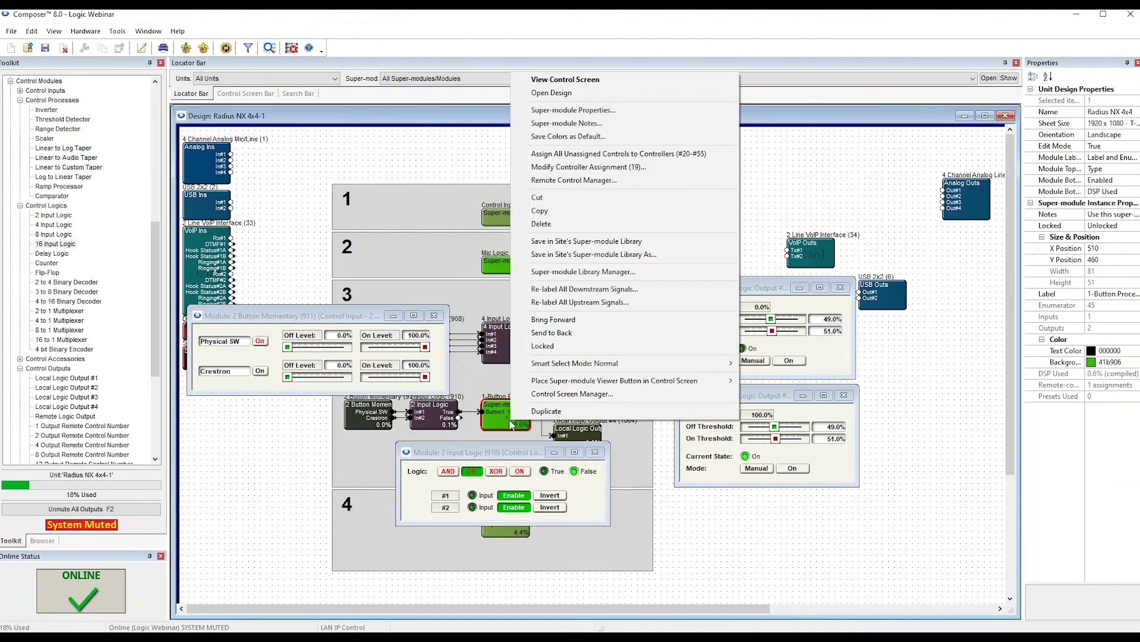
click(552, 92)
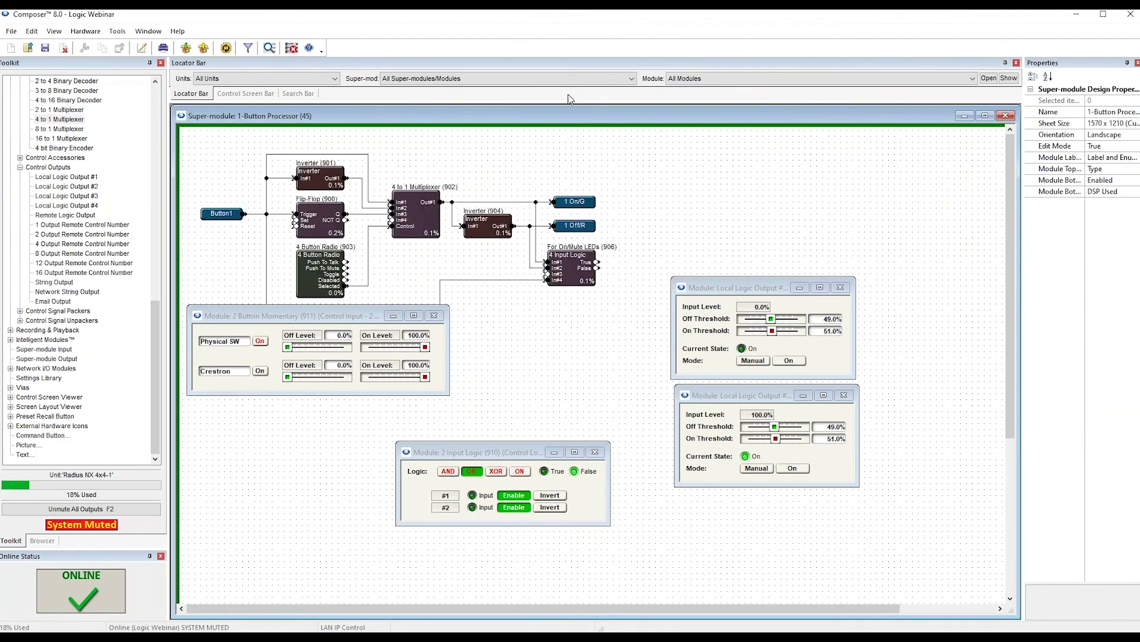
drag(344, 328, 372, 344)
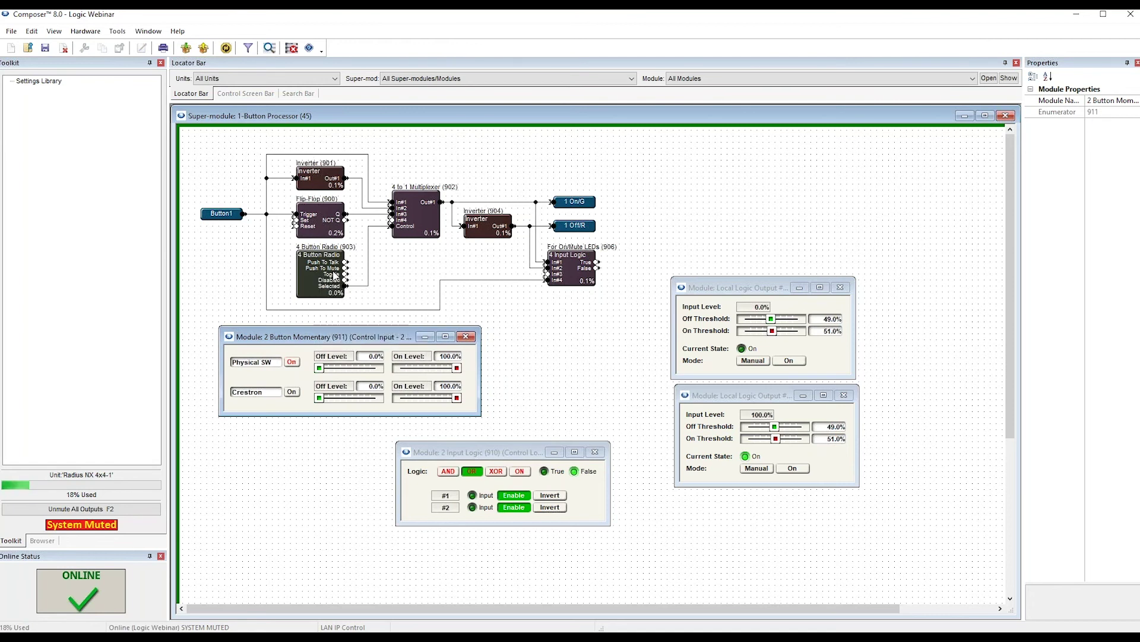
click(421, 256)
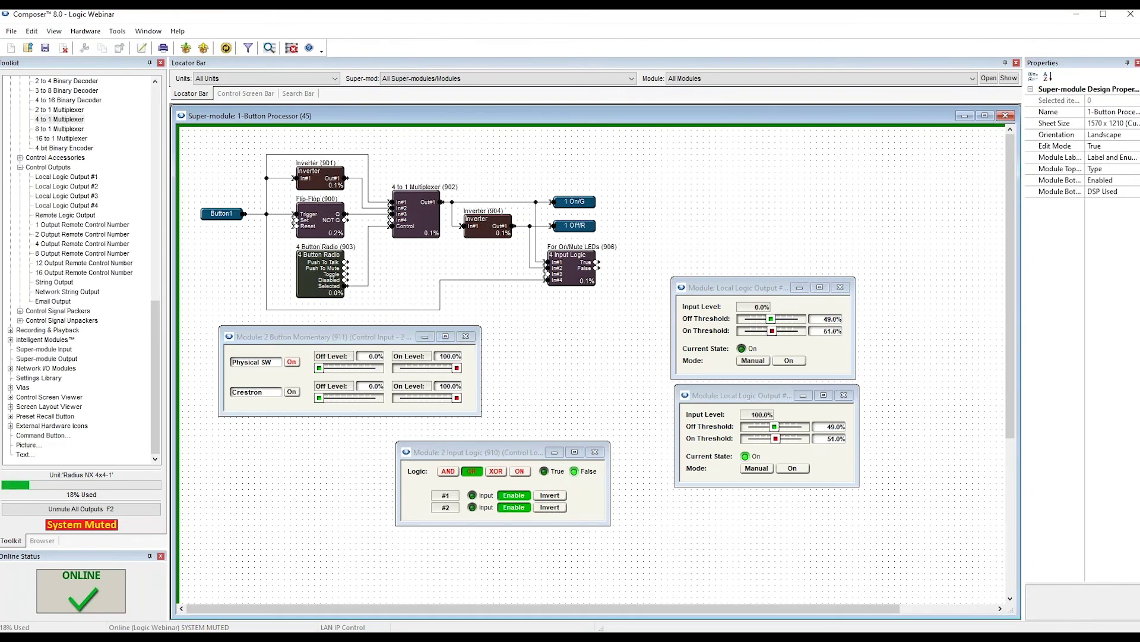
click(1005, 116)
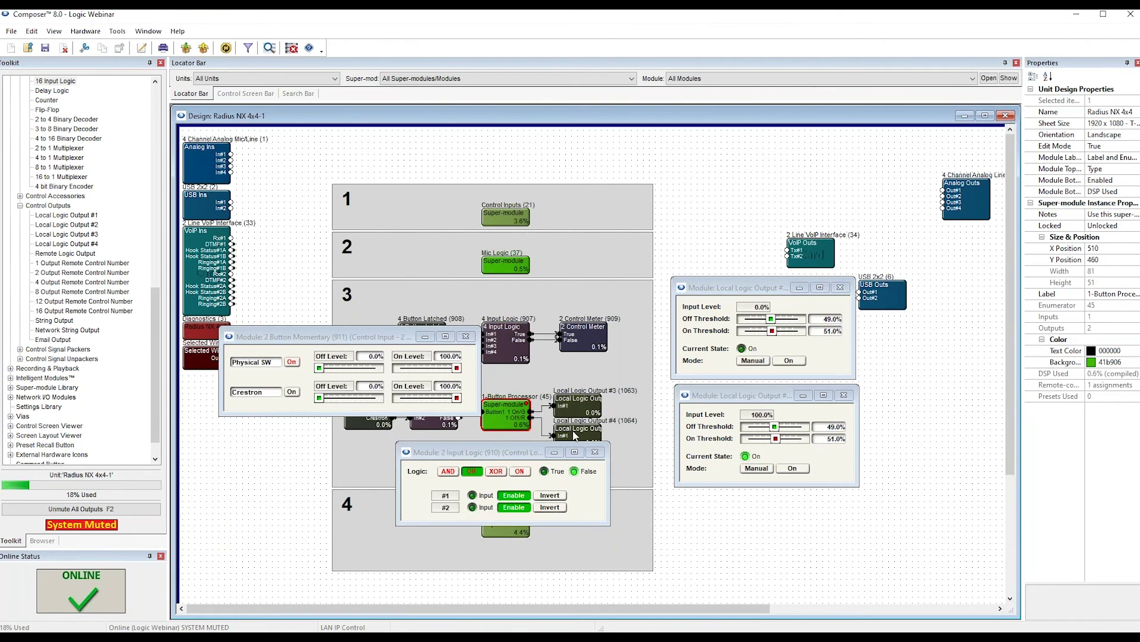
Move the 2 Input Logic (910) window slightly down, reopen the 1-Button Processor control screen, and place it above the logic modules.
mouse_move(524, 455)
mouse_down()
mouse_move(516, 475)
mouse_move(521, 465)
mouse_up()
double_click(514, 417)
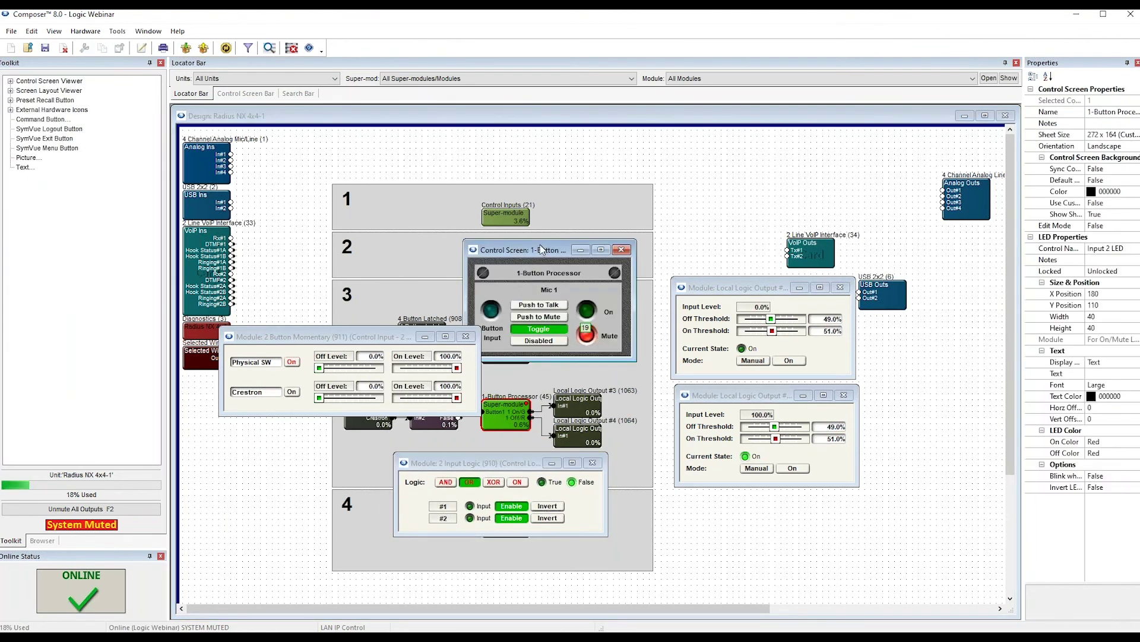
drag(541, 245, 536, 193)
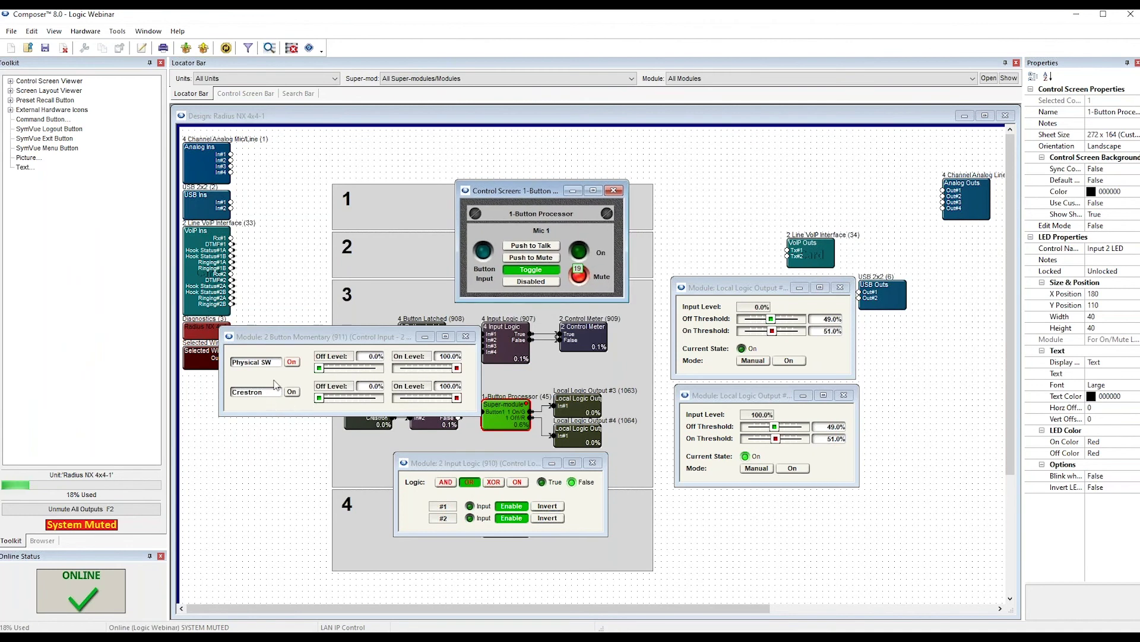
Trigger the Physical SW and Crestron momentary buttons alternately to toggle the 1-Button Processor between On and Mute.
click(291, 362)
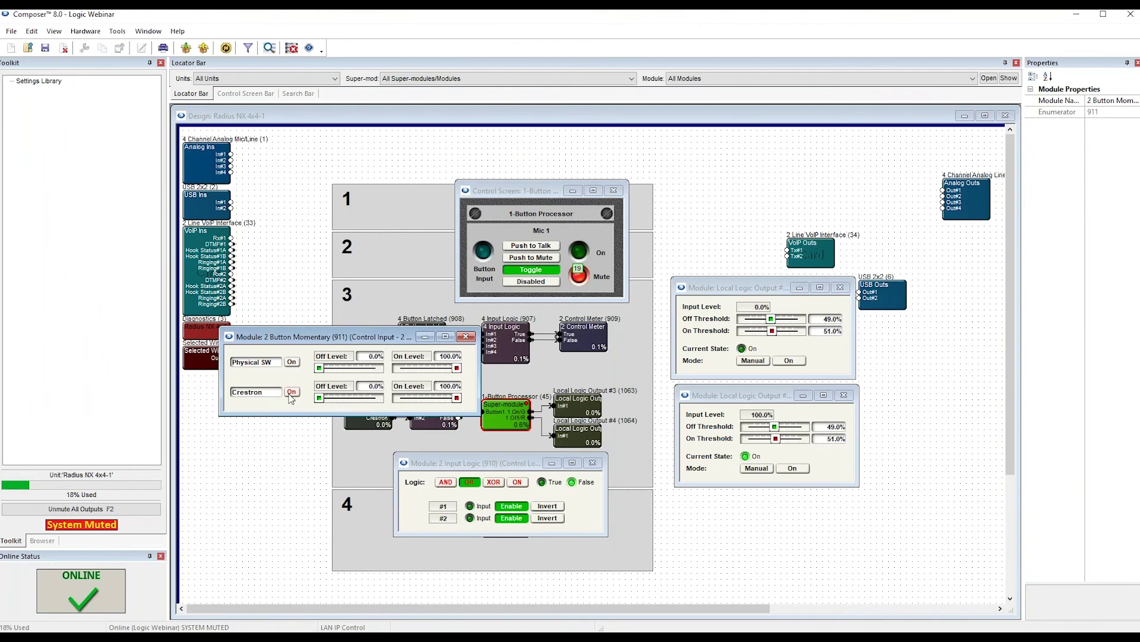
click(292, 362)
click(295, 368)
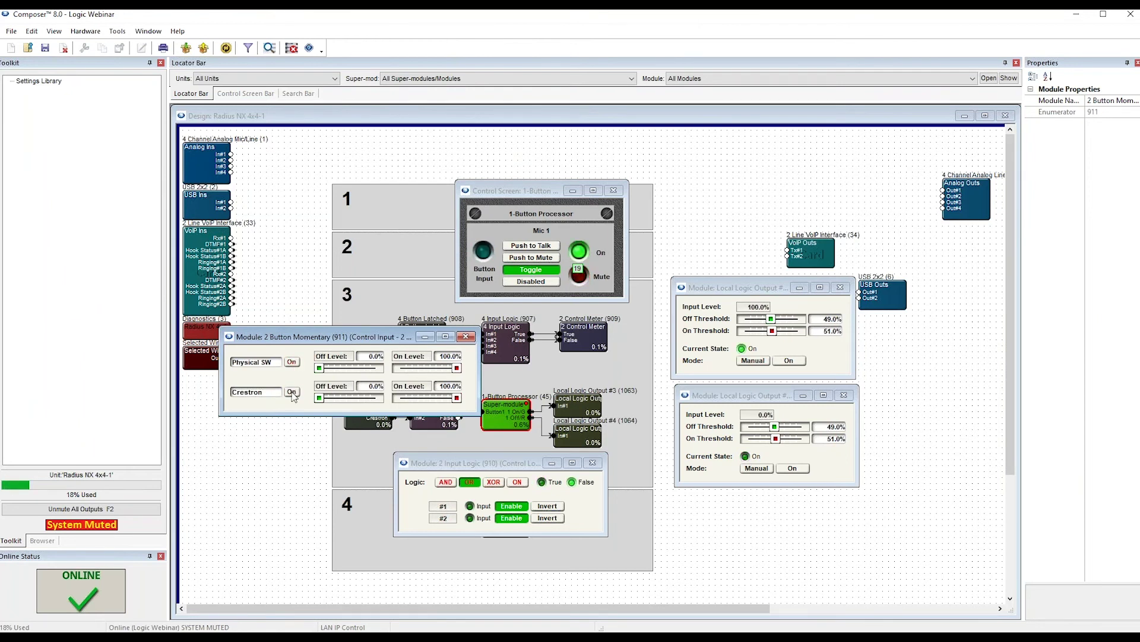
click(293, 392)
click(293, 392)
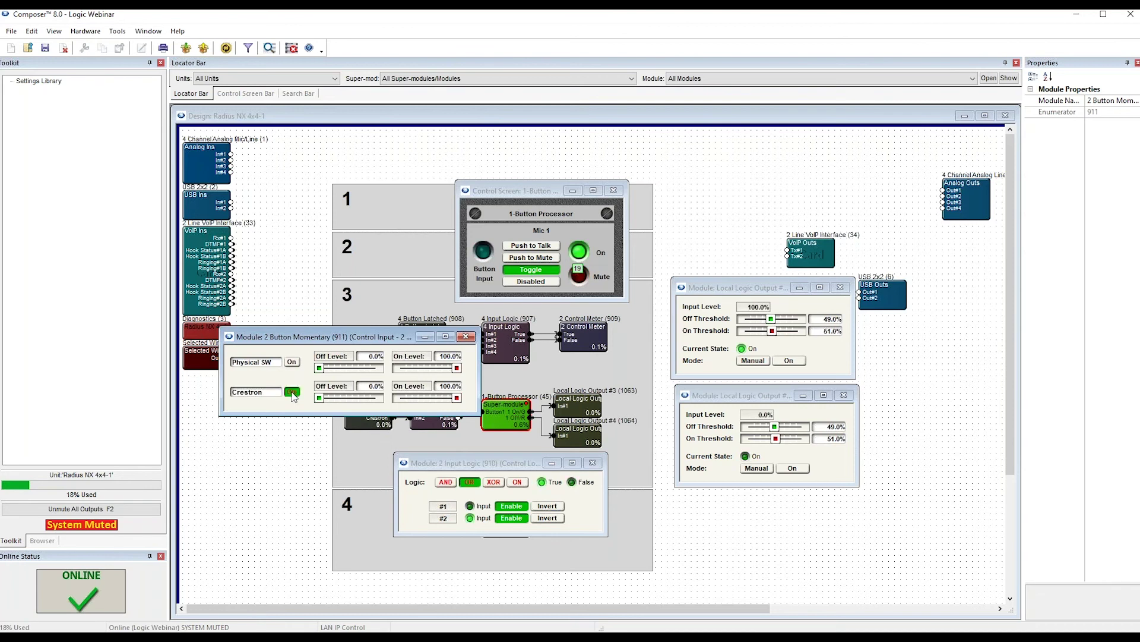
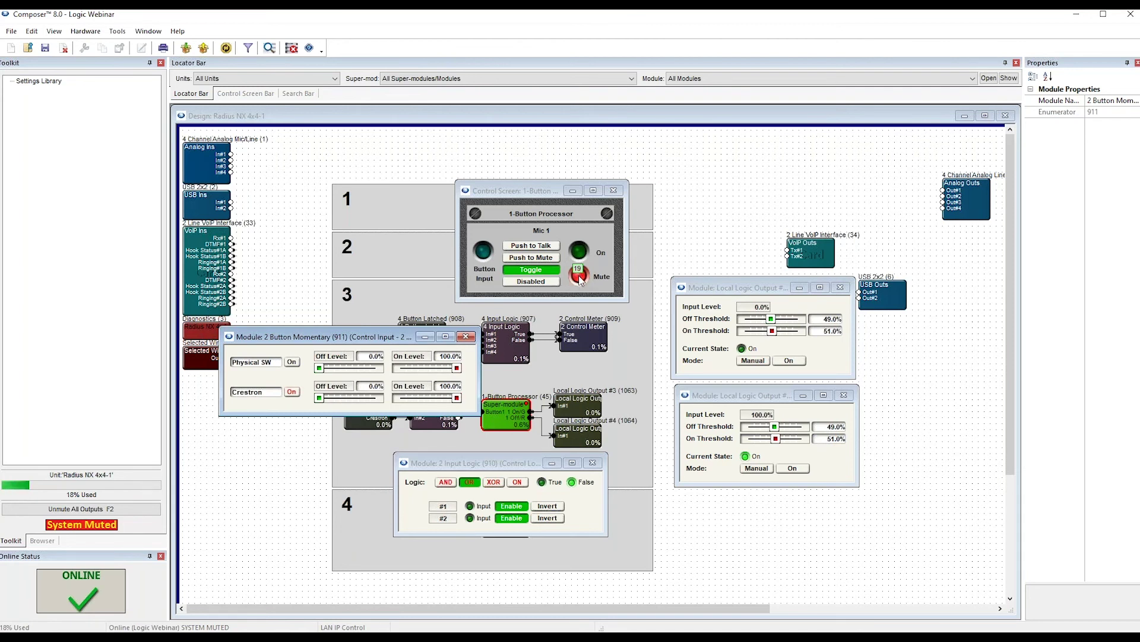
Bring back the 1-Button Processor control screen and trigger both momentary buttons again to test Local Logic Outputs #3 and #4.
click(540, 422)
click(519, 426)
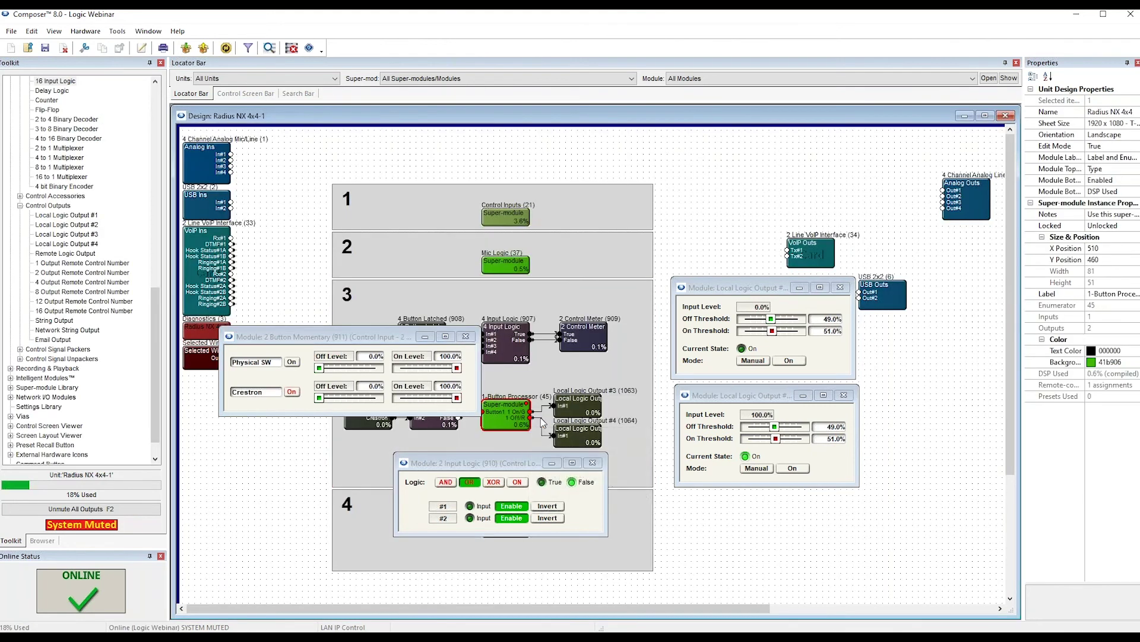
click(567, 438)
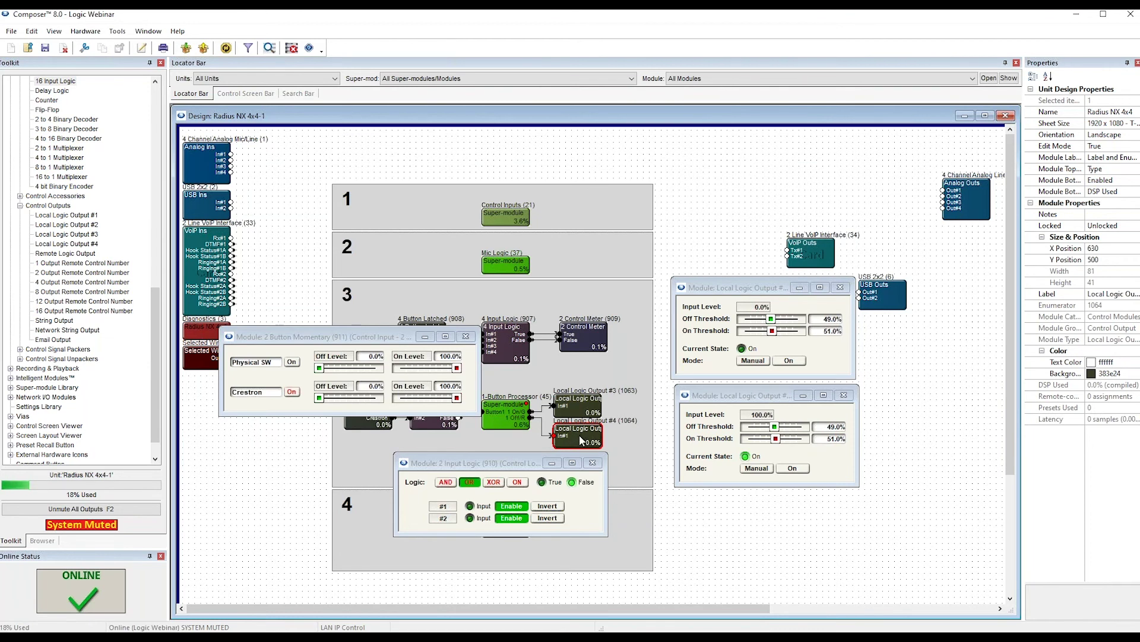
double_click(514, 423)
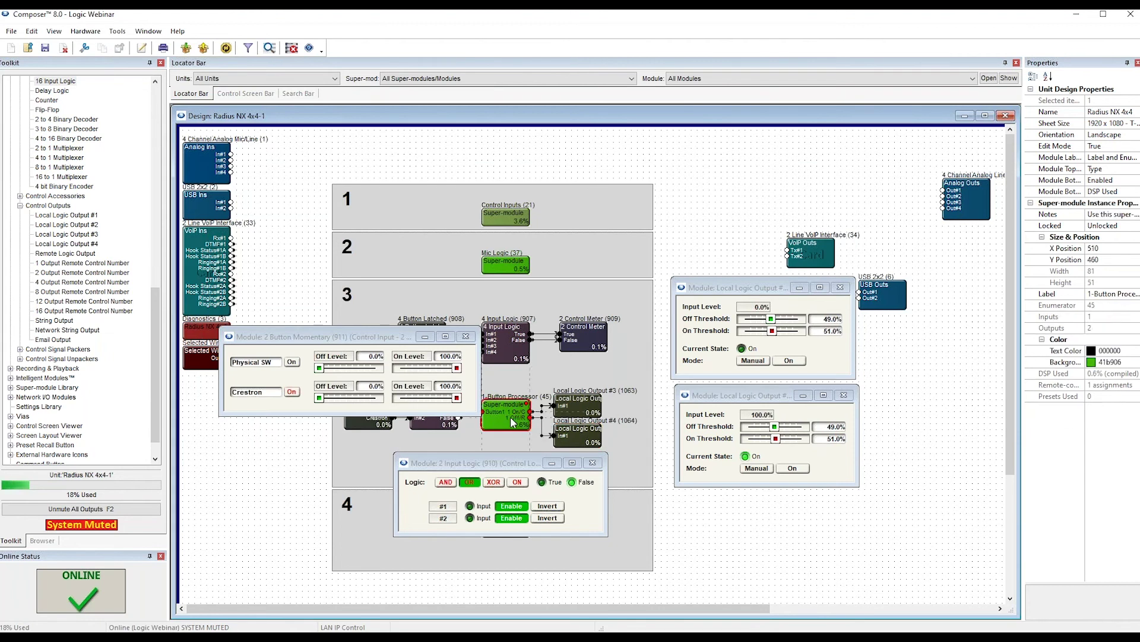
click(292, 393)
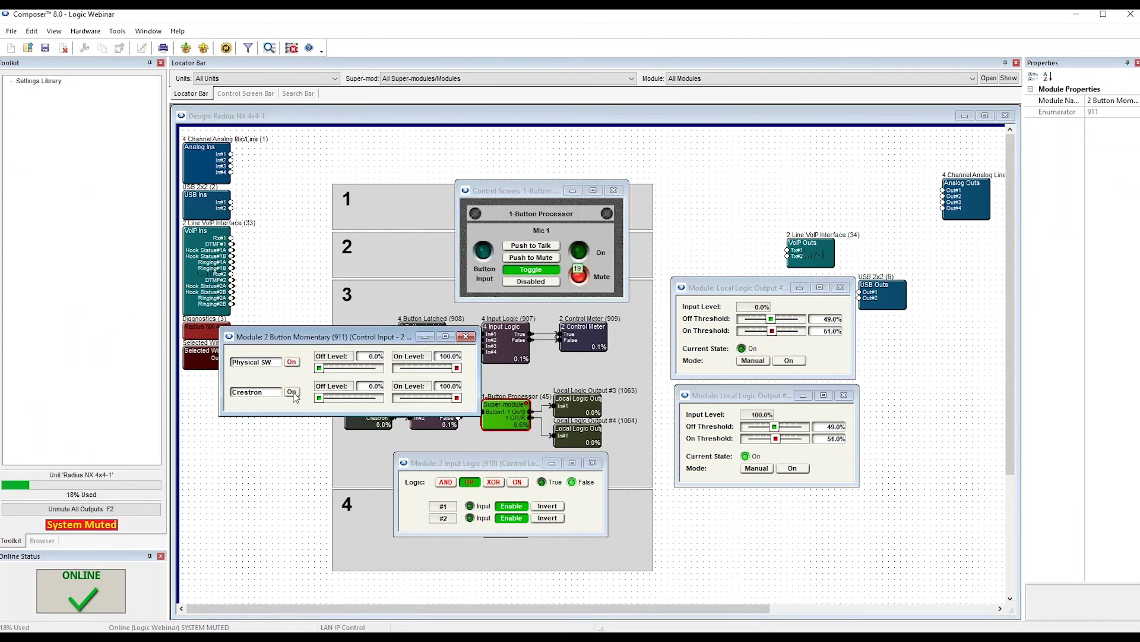
click(293, 392)
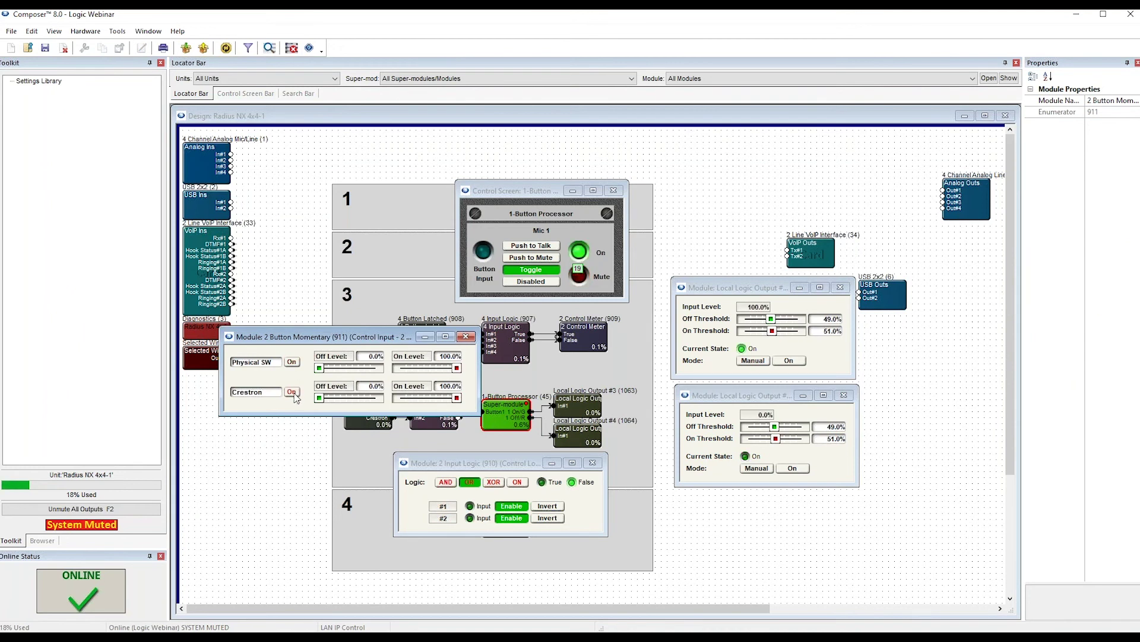
click(294, 396)
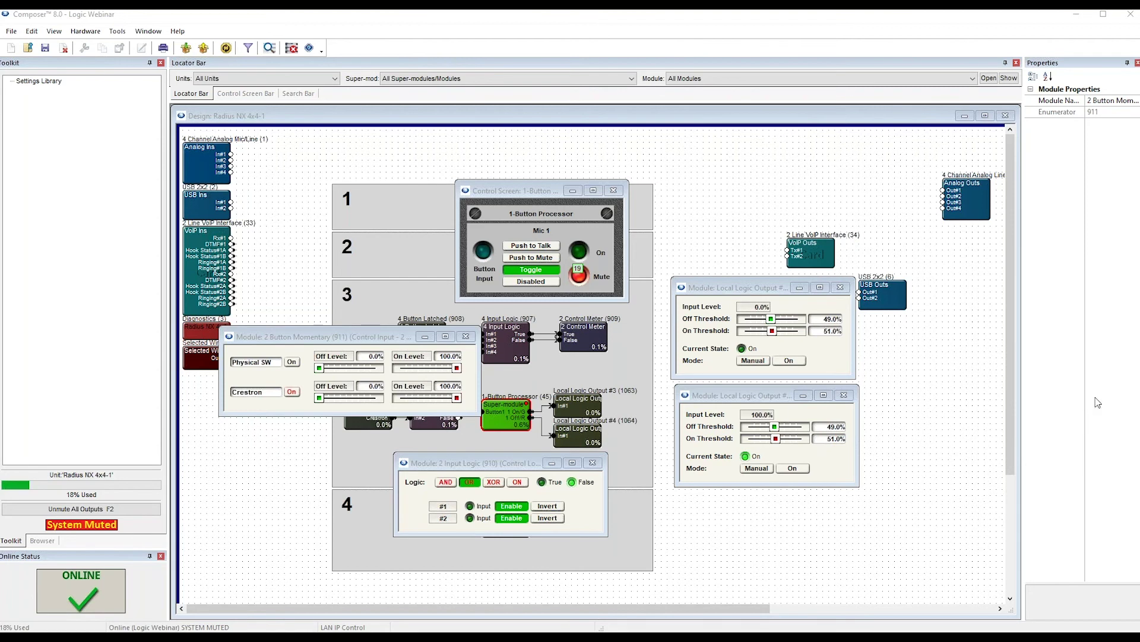
Switch the 2 Input Logic (910) through ON, AND and OR, trigger the Crestron button, and switch to ON and back to OR.
click(518, 482)
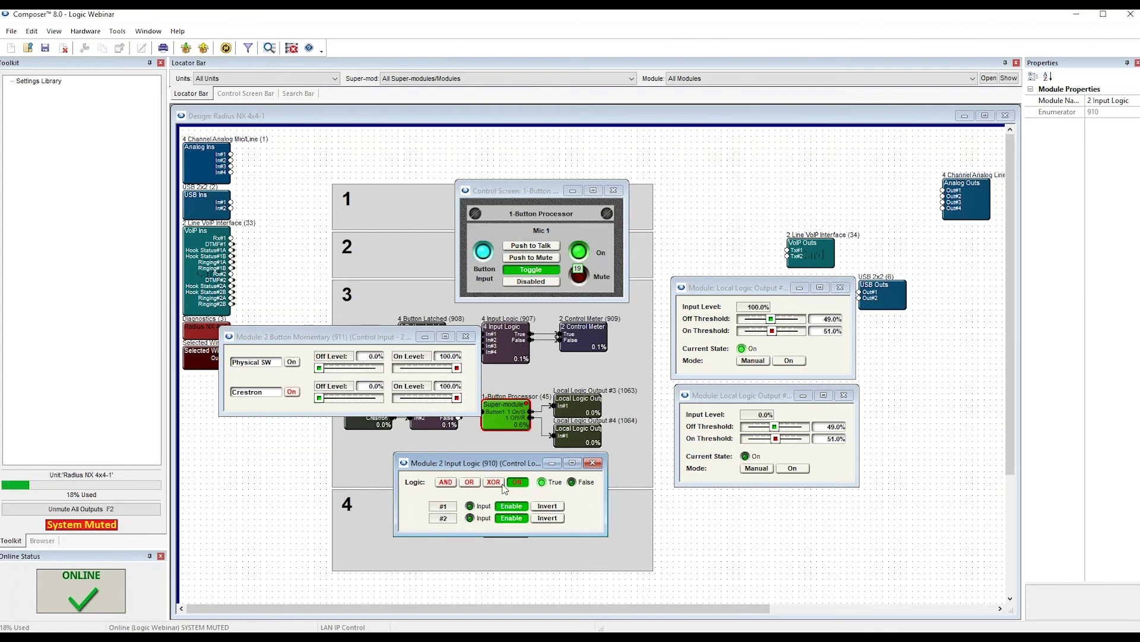
click(446, 482)
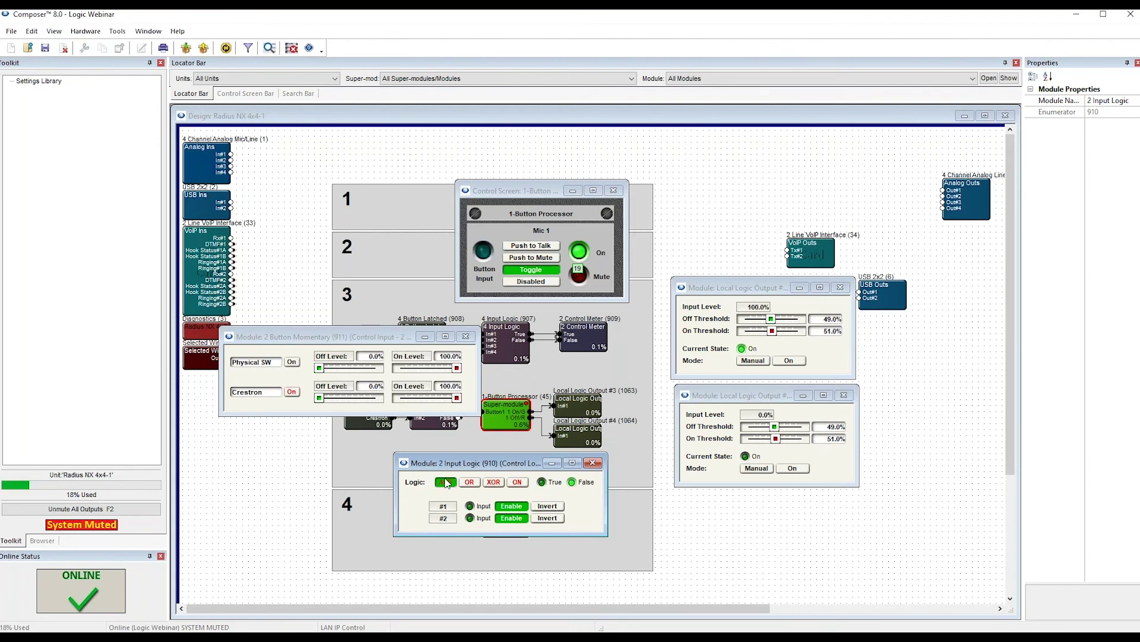
click(469, 481)
click(292, 391)
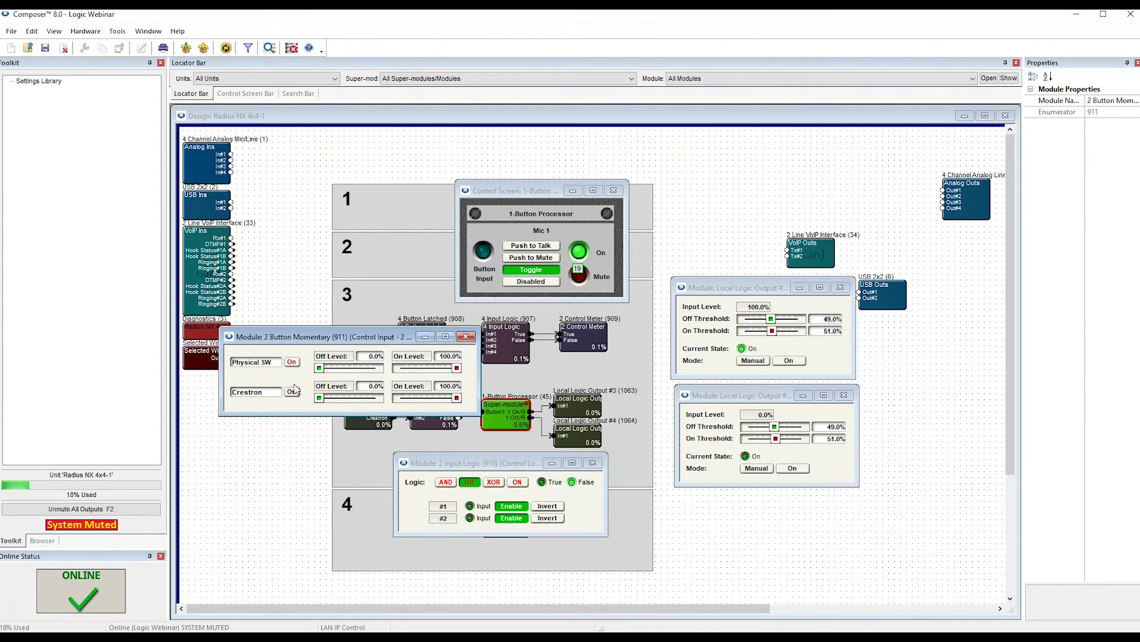
click(519, 483)
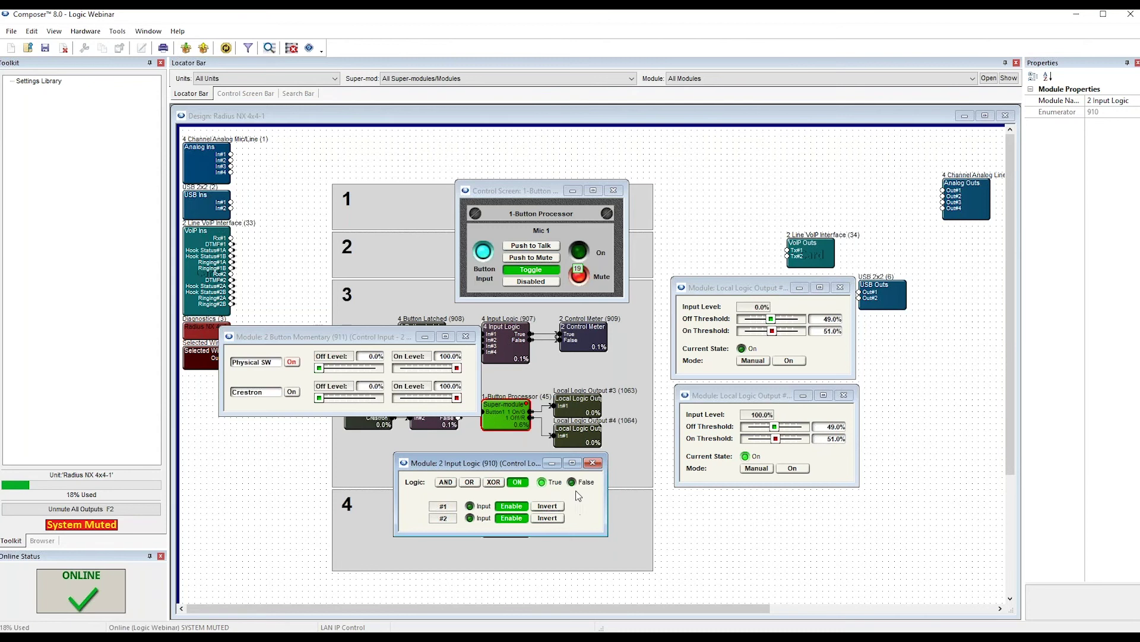
click(470, 481)
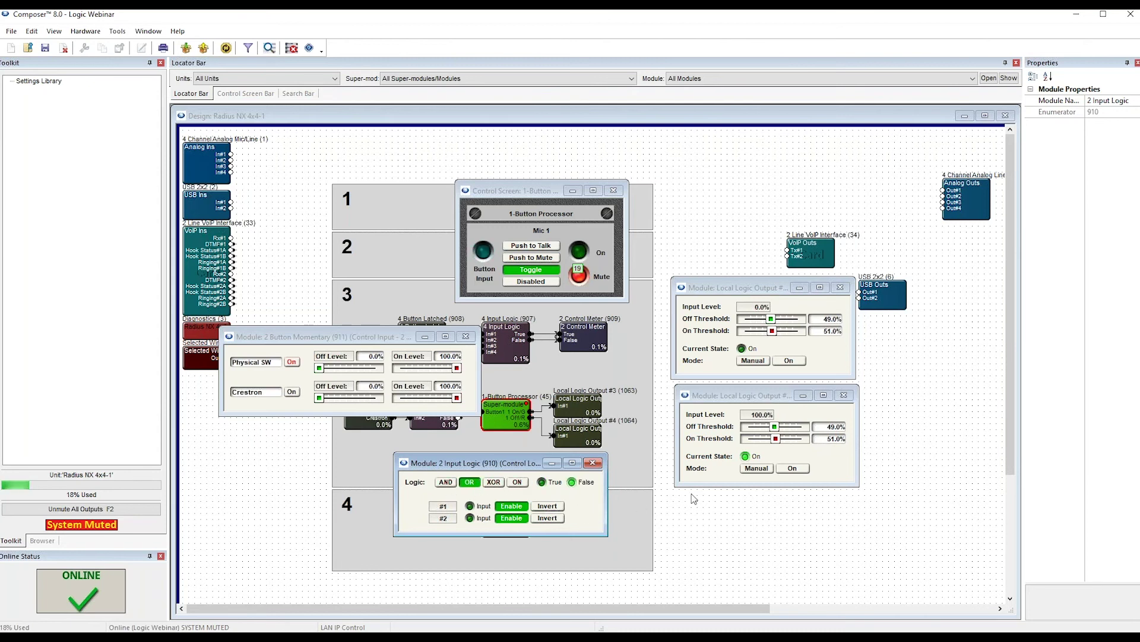
click(1136, 411)
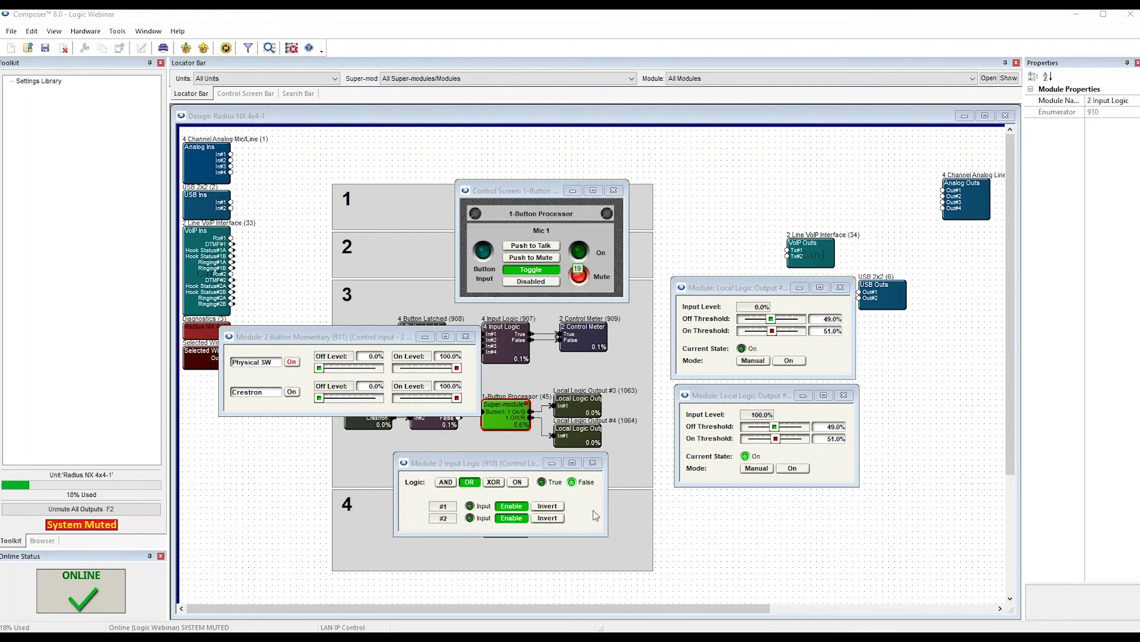
Close the control windows of the 2 Input Logic, 2 Button Momentary, 1-Button Processor and both Local Logic Outputs.
click(592, 463)
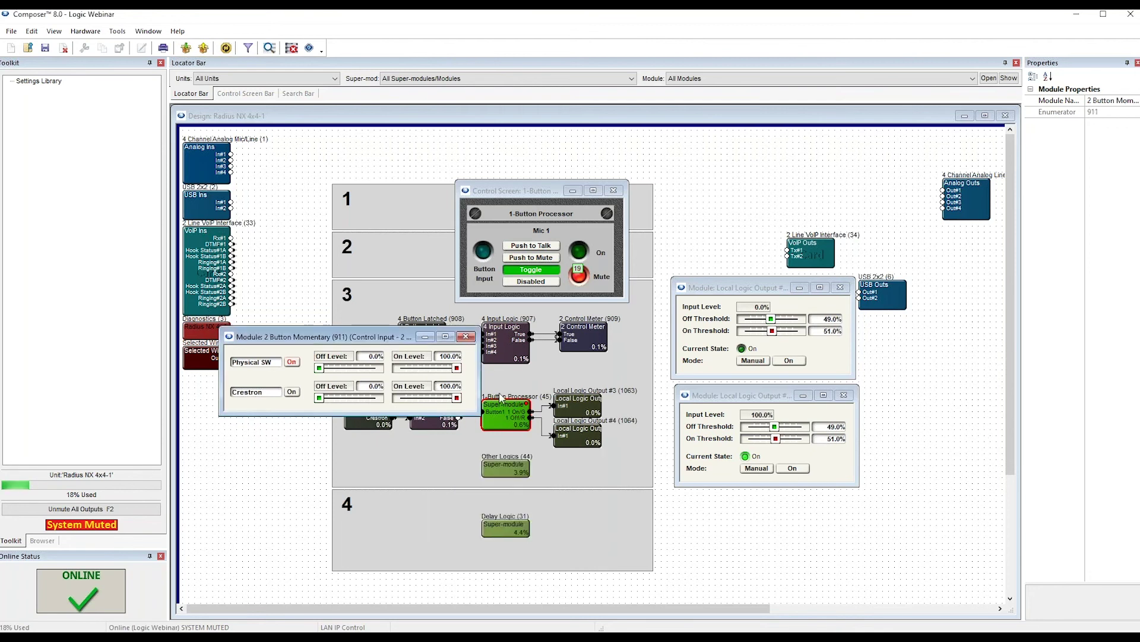
click(466, 336)
click(620, 190)
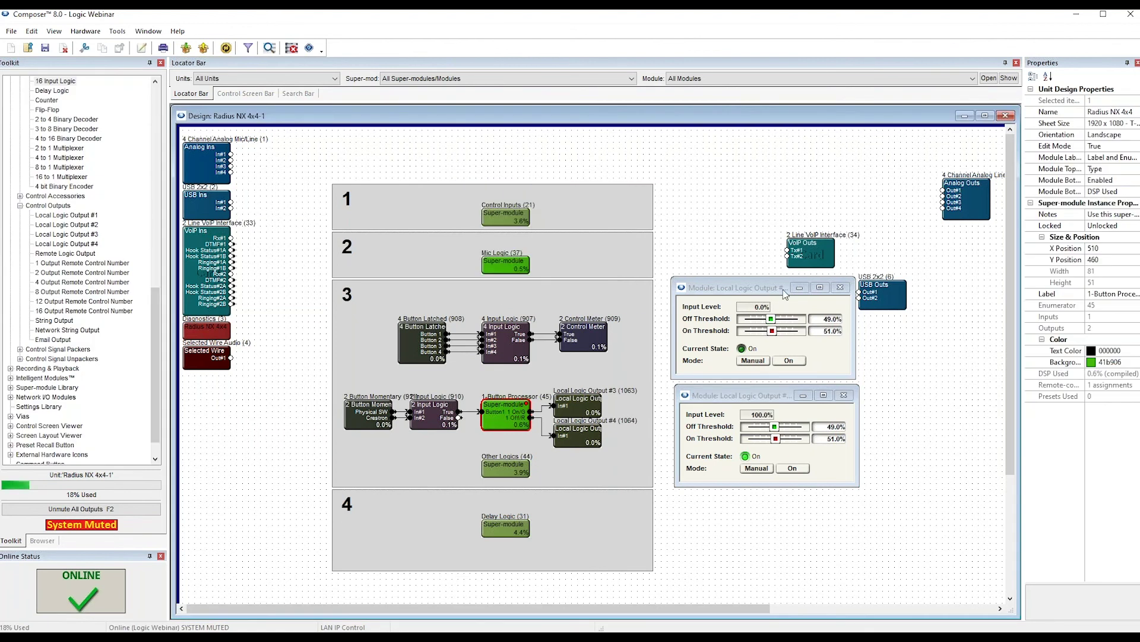
click(840, 287)
click(844, 395)
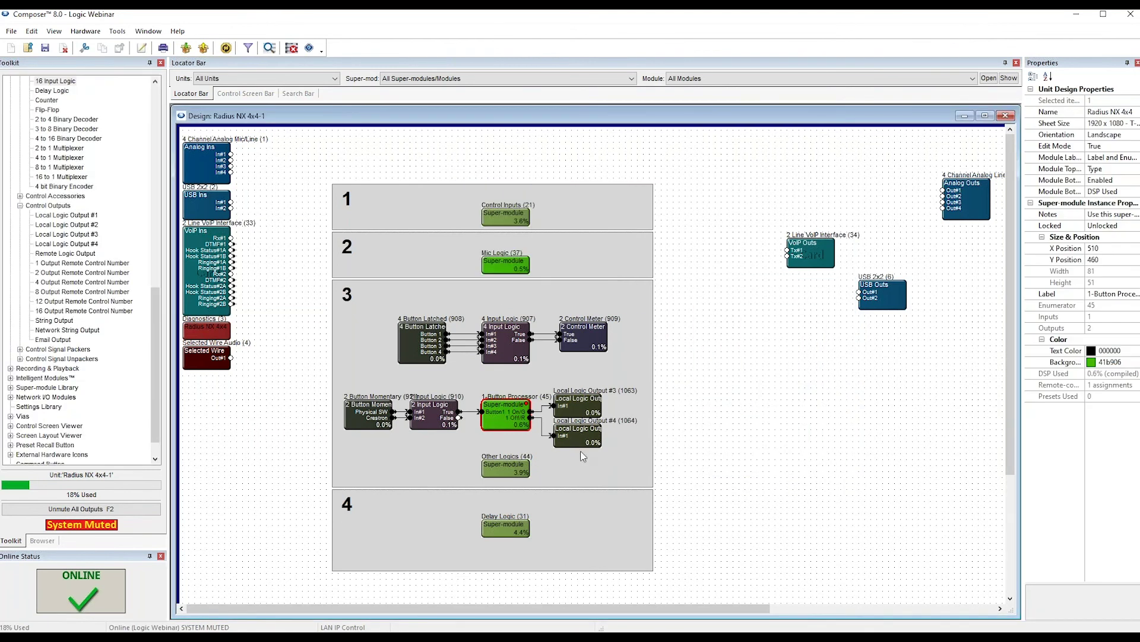
Open the Other Logics (44) super-module and arrange the Tone Generator (881) and Tone Generator (882) control windows below the modules.
click(499, 468)
double_click(497, 465)
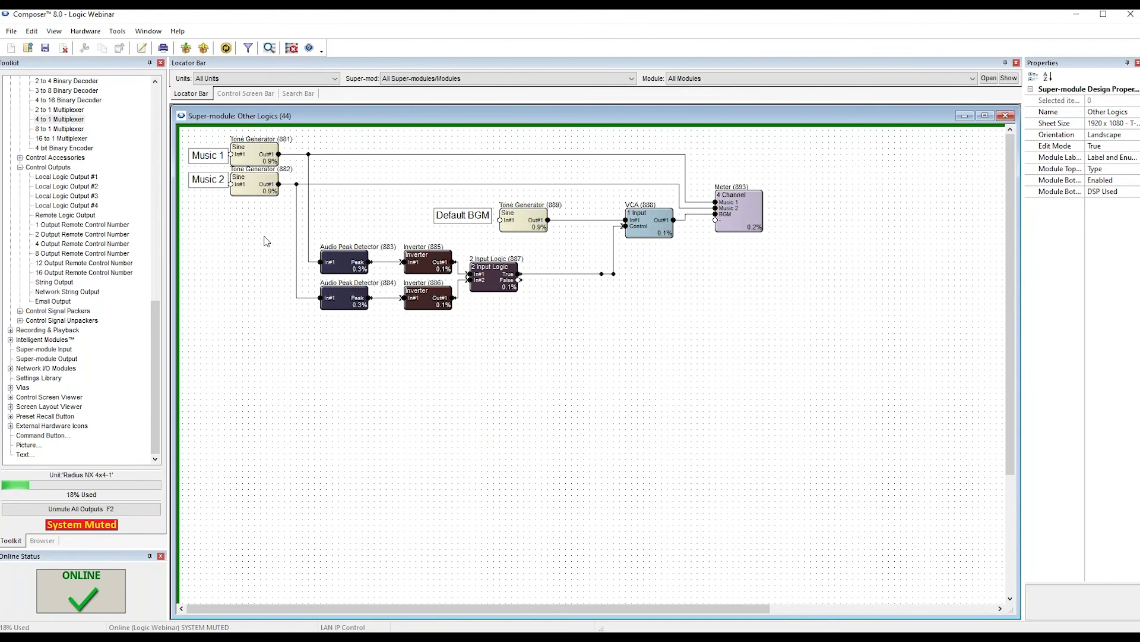
double_click(252, 155)
drag(294, 174, 245, 336)
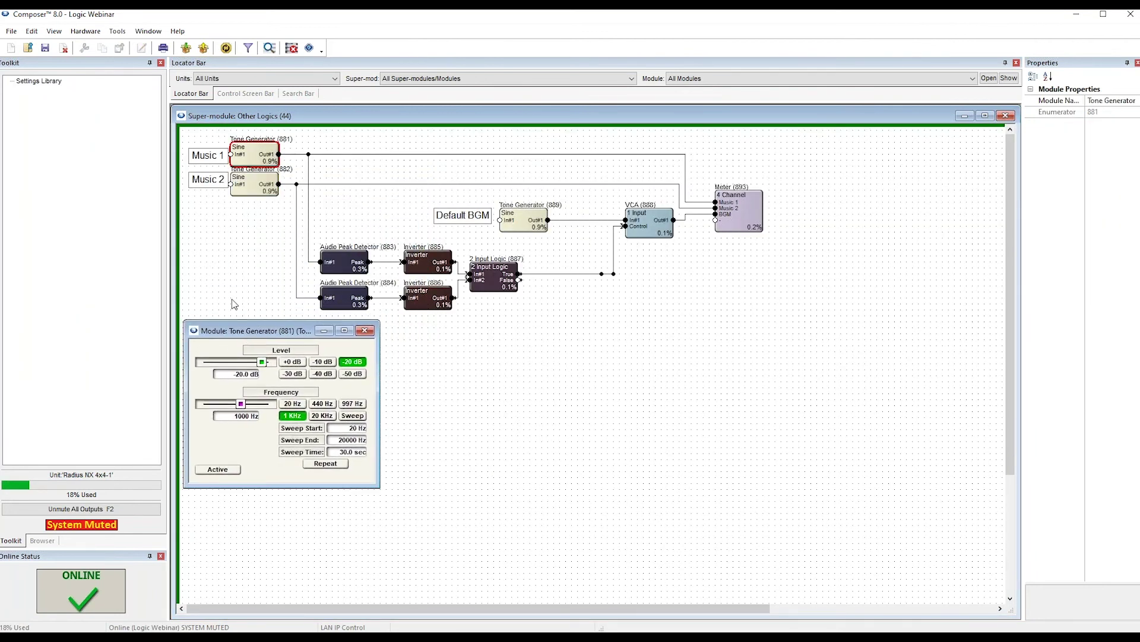
double_click(256, 183)
drag(294, 206, 258, 456)
drag(260, 328, 264, 322)
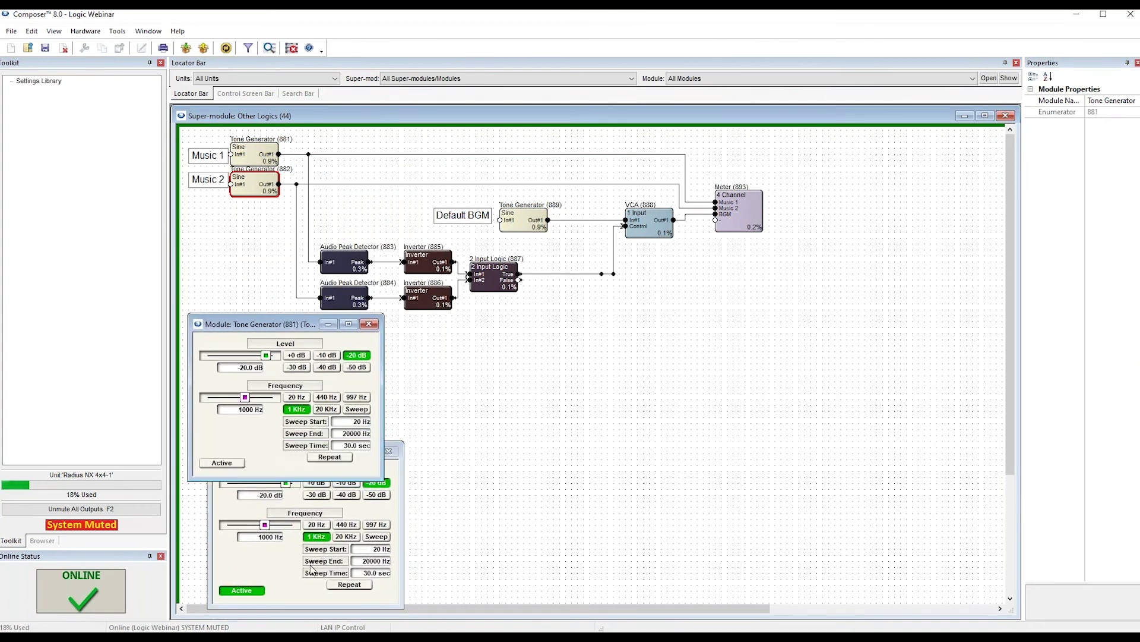
click(282, 586)
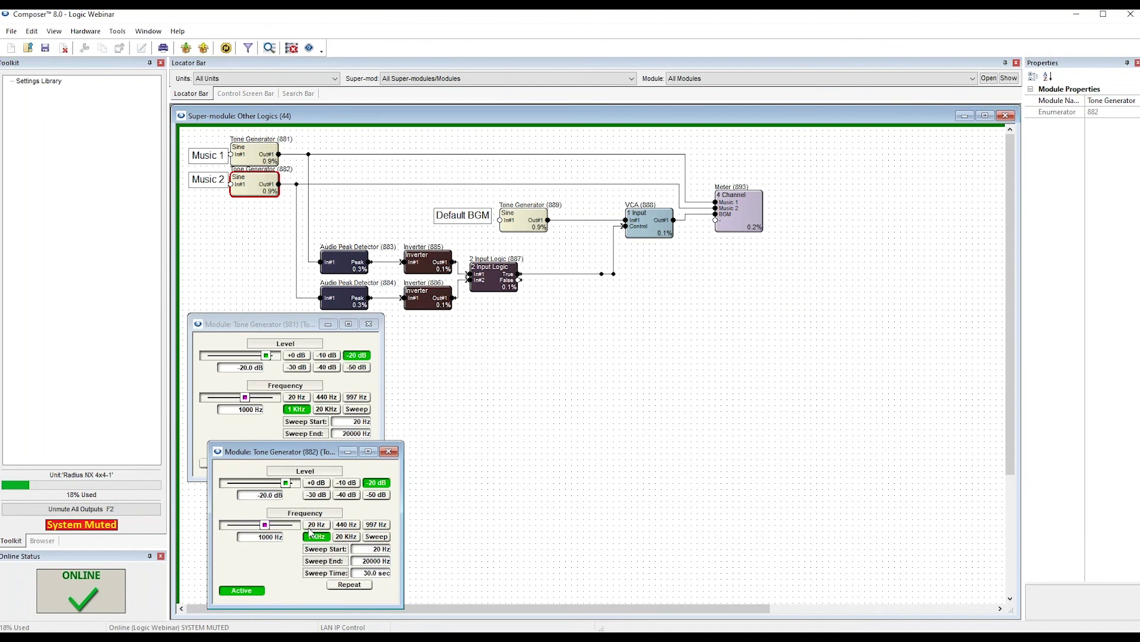
drag(257, 322, 261, 323)
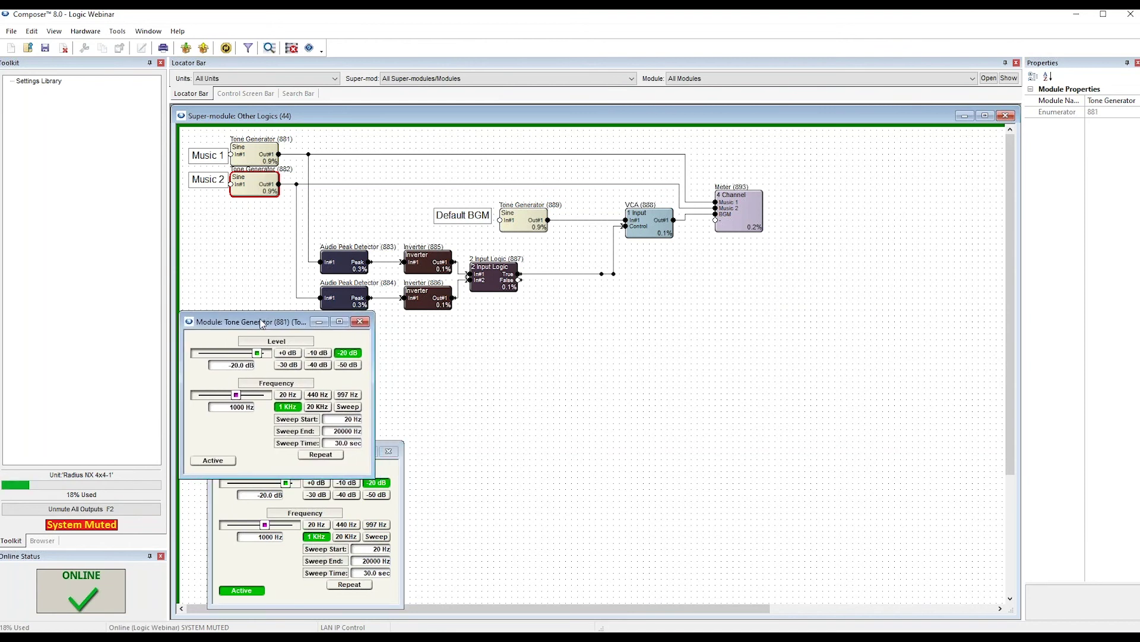
click(280, 607)
drag(311, 457, 307, 461)
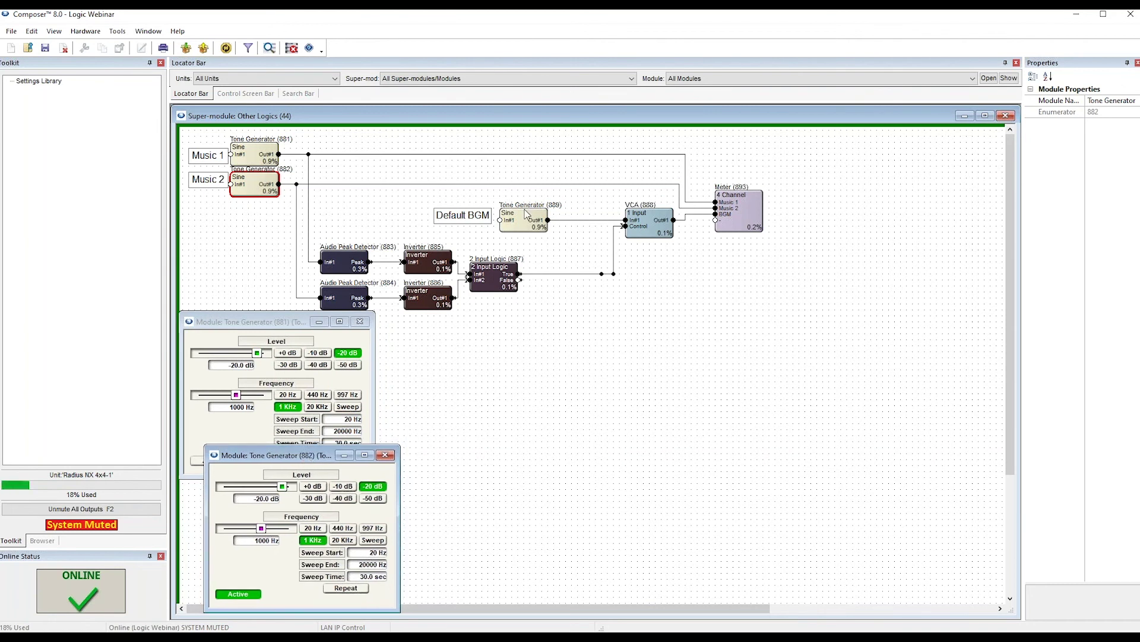
Open the Default BGM source's Tone Generator (889) window, place it below the modules to view its settings, and close it.
mouse_move(530, 212)
double_click(533, 227)
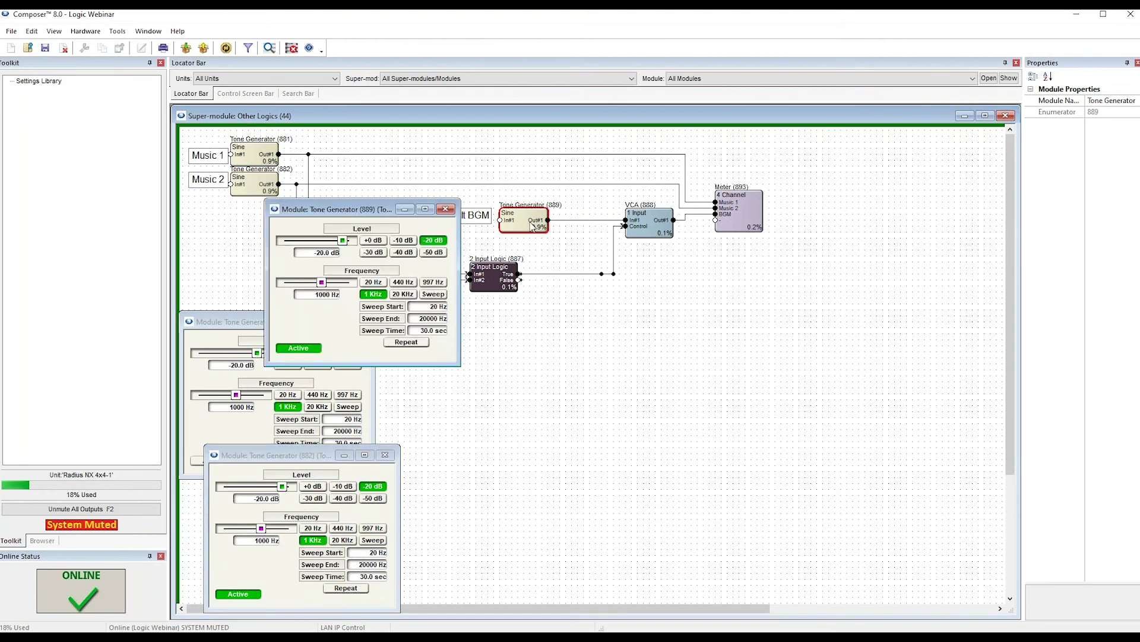
drag(363, 212, 619, 329)
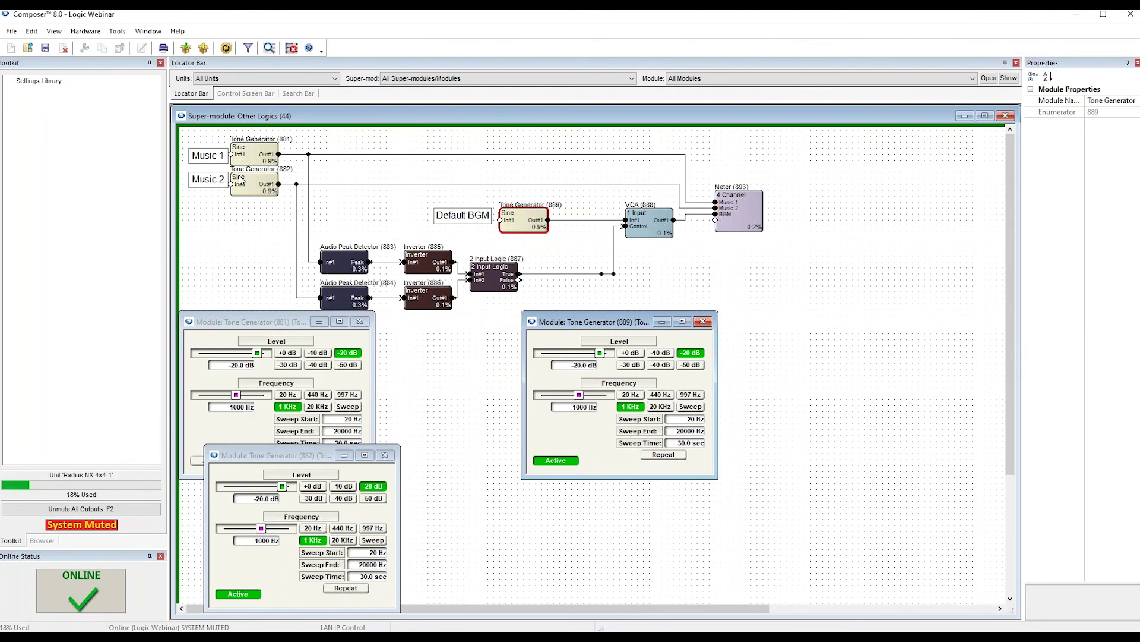
mouse_move(336, 278)
drag(623, 322, 639, 302)
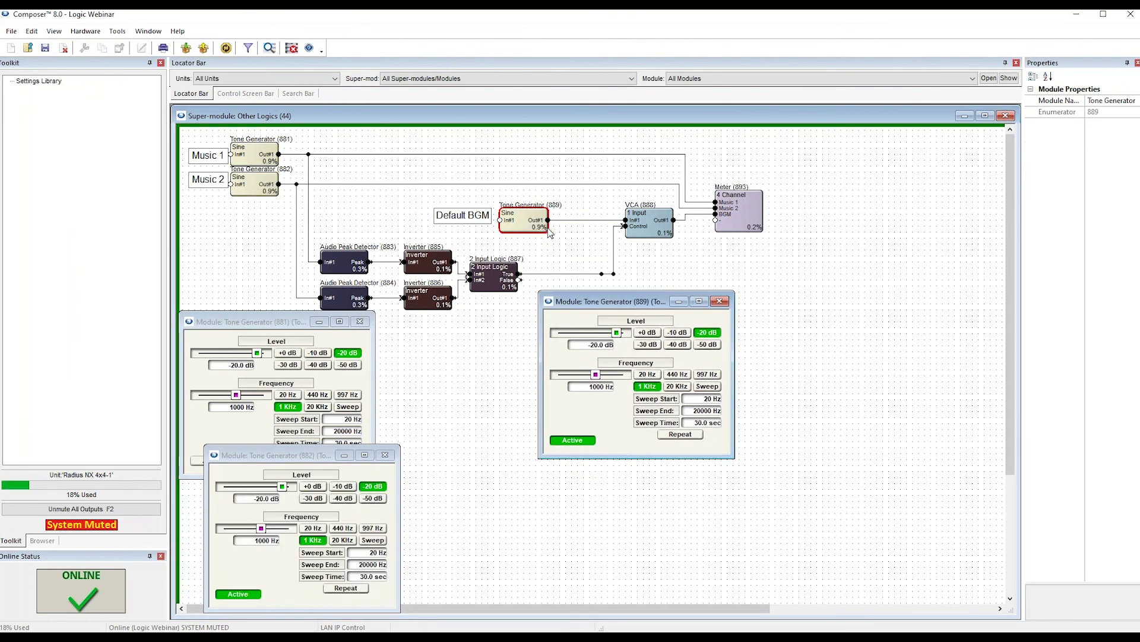
click(719, 302)
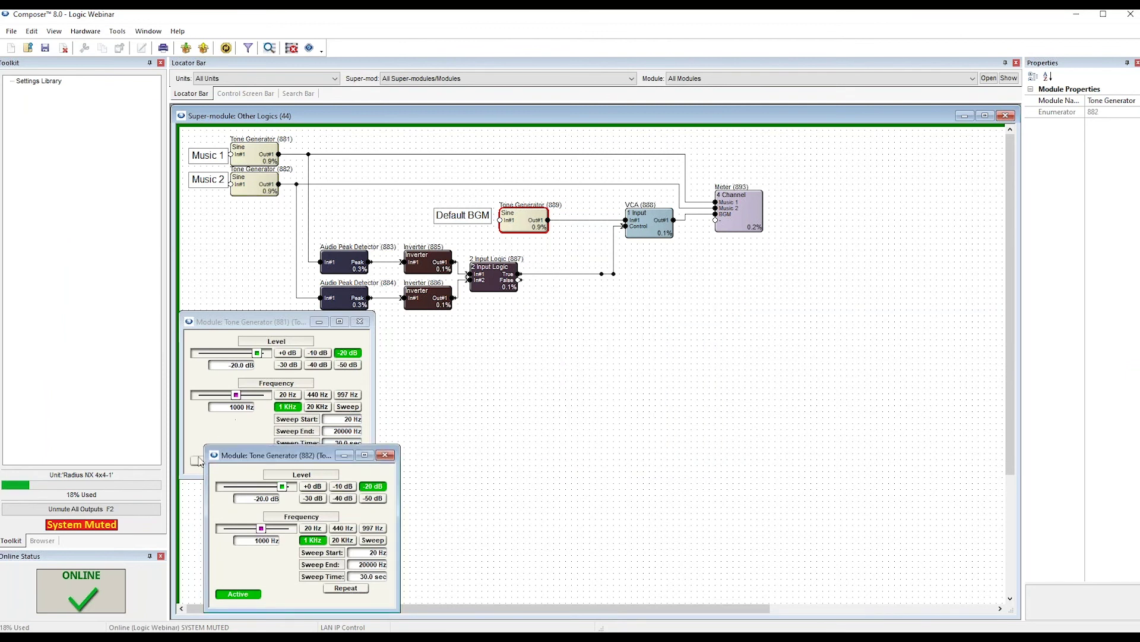
Activate Tone Generator (881) for Music 1, and open the Meter (893) window and place it below the Meter module.
click(201, 461)
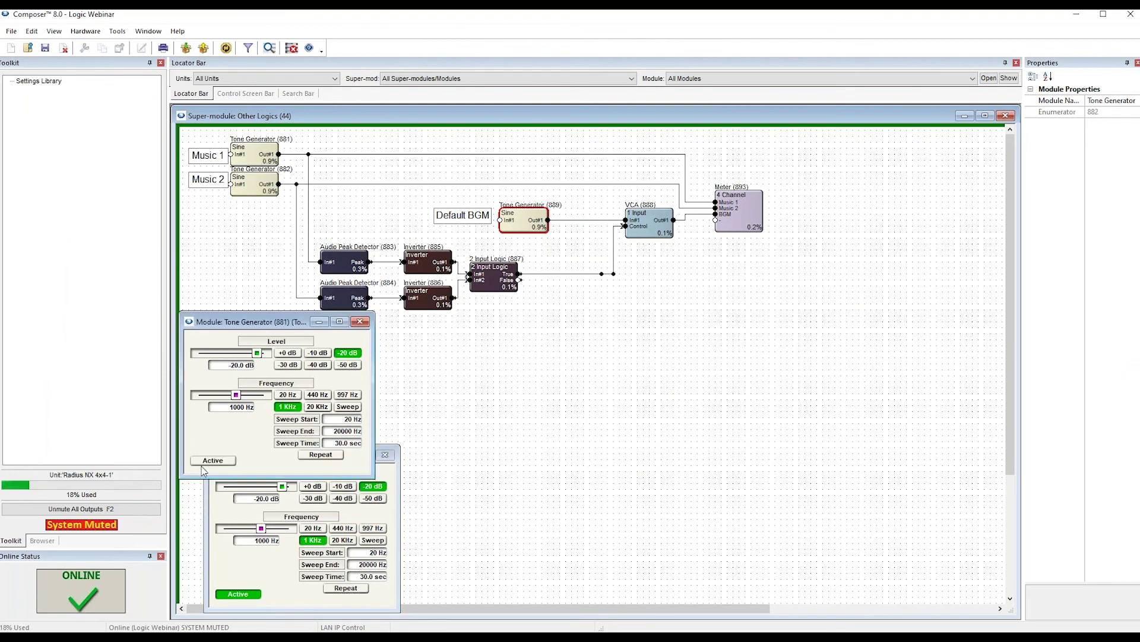
double_click(756, 193)
drag(371, 226, 812, 258)
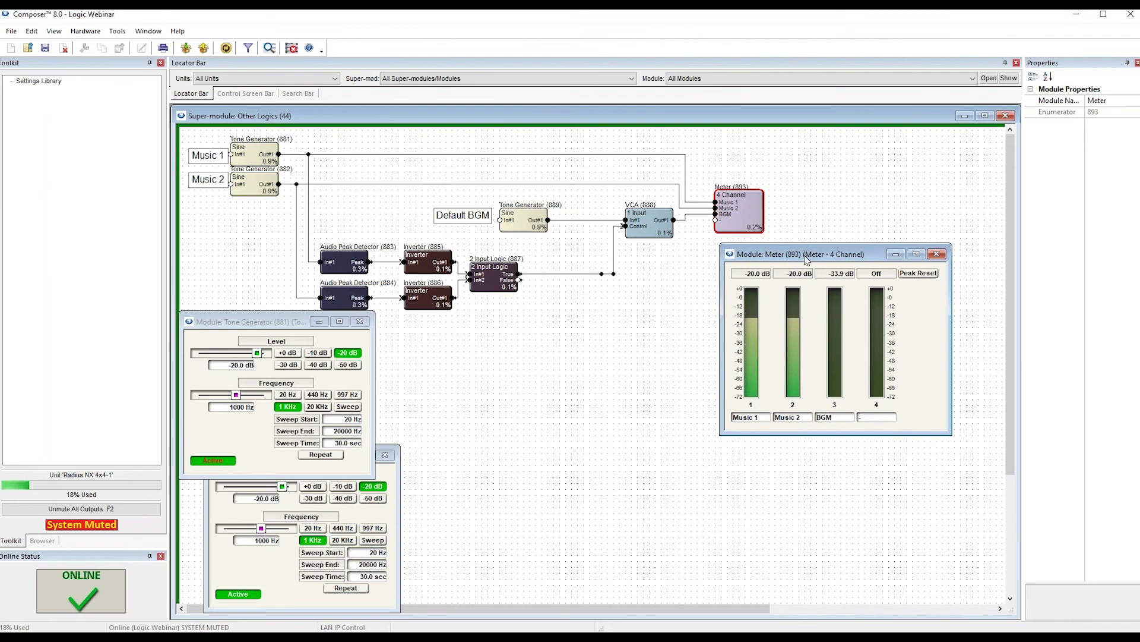
drag(806, 244, 824, 237)
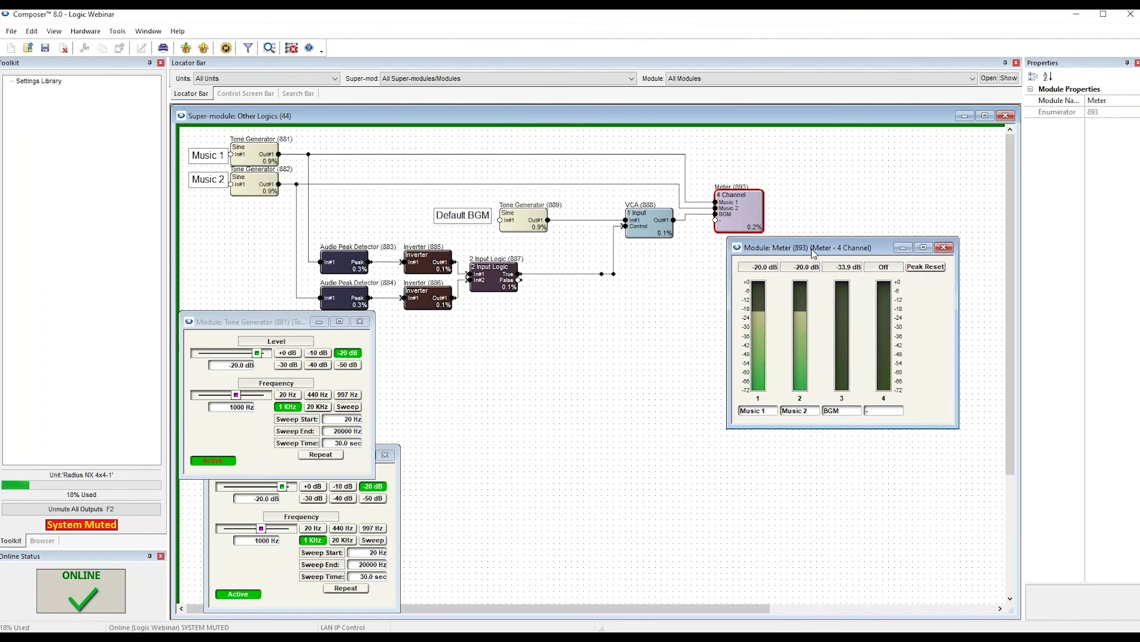
Check the settings of the Default BGM source's Tone Generator (889) in its control window and close the window.
double_click(516, 224)
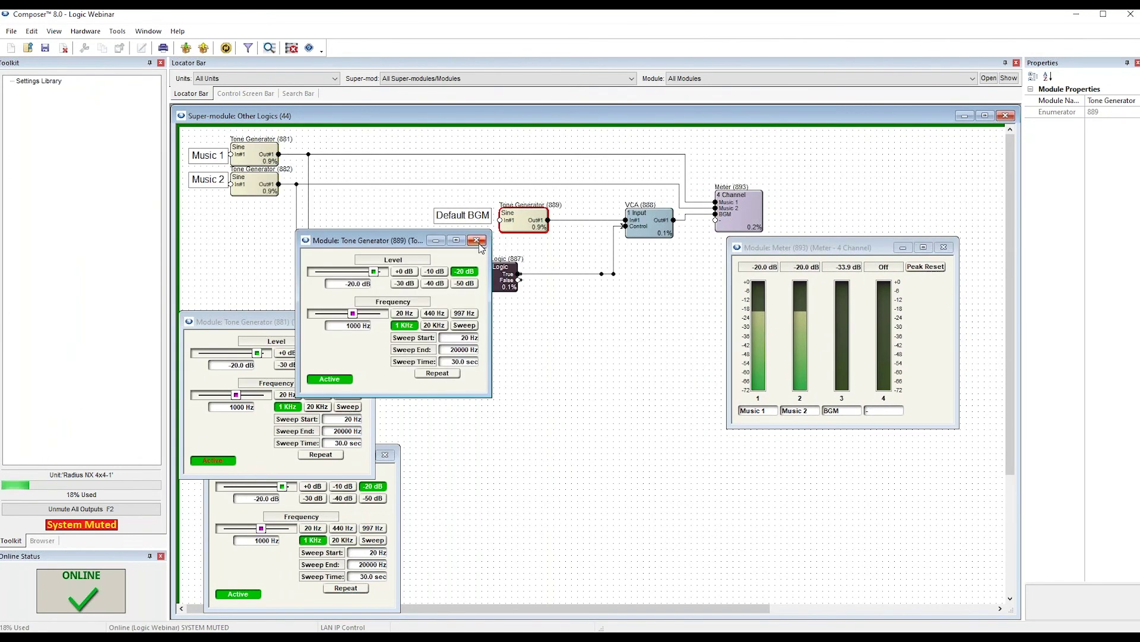
click(476, 240)
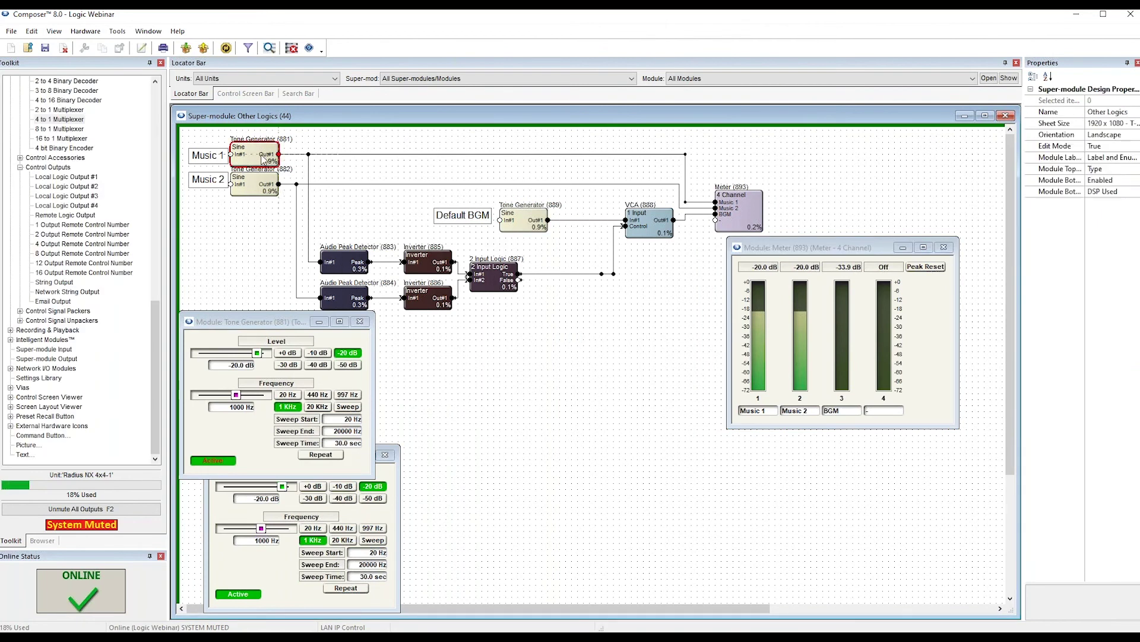
click(257, 175)
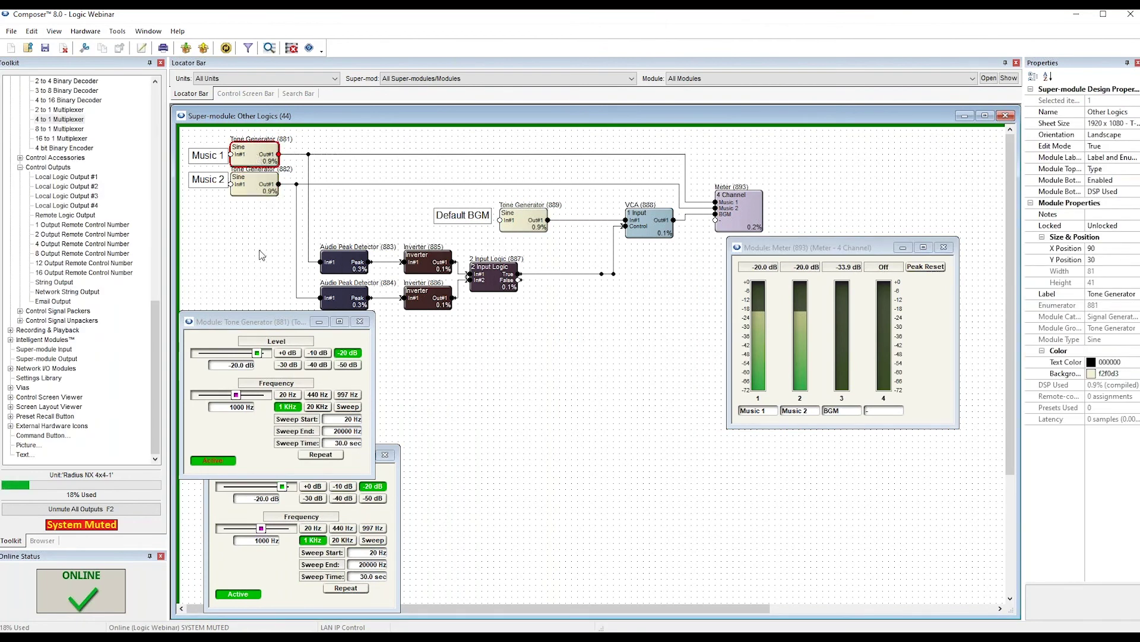
Open the control windows of Audio Peak Detector (883) and (884) and place them beside the Tone Generator windows.
click(349, 264)
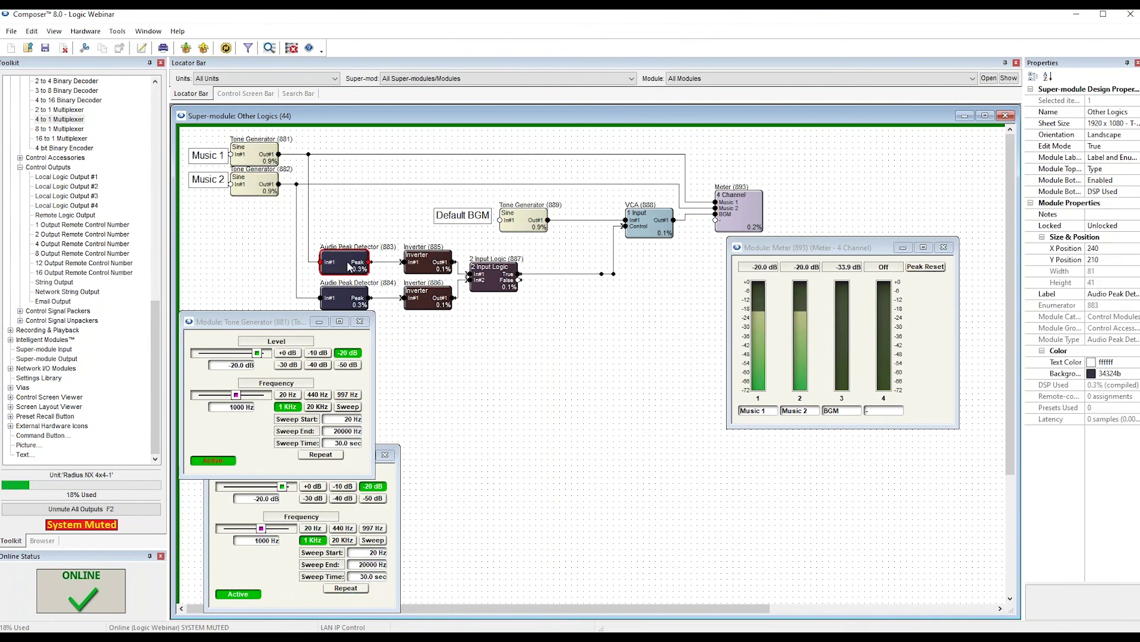
double_click(348, 264)
double_click(349, 300)
drag(378, 270, 458, 508)
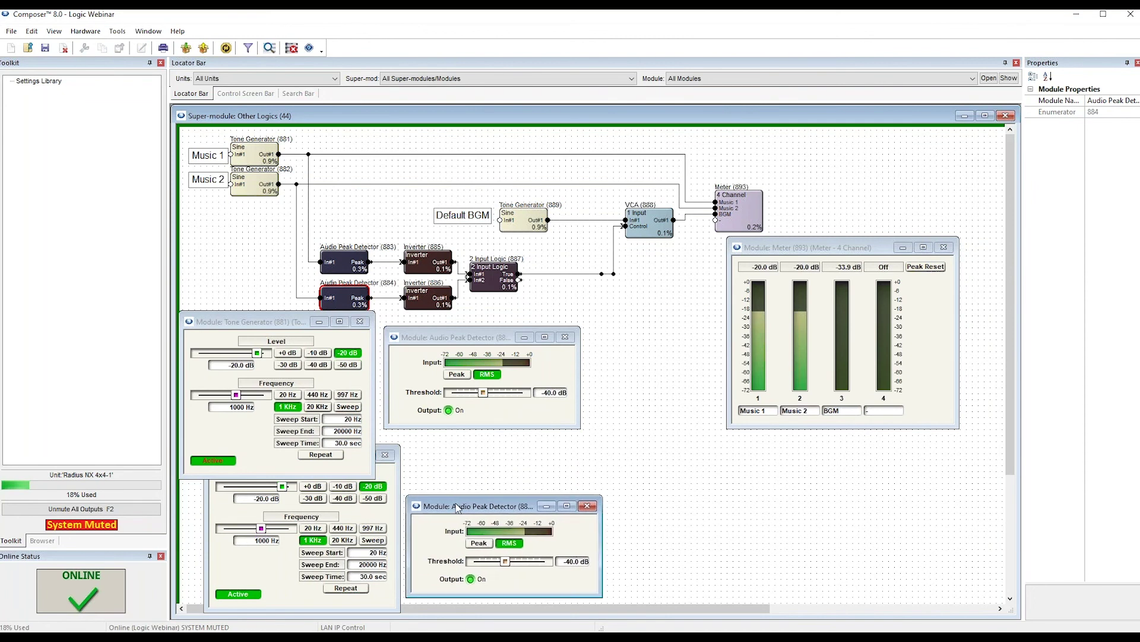
Collapse Control Outputs in the Toolkit, expand Control Accessories and locate the Audio Peak Detector module.
click(220, 278)
click(20, 170)
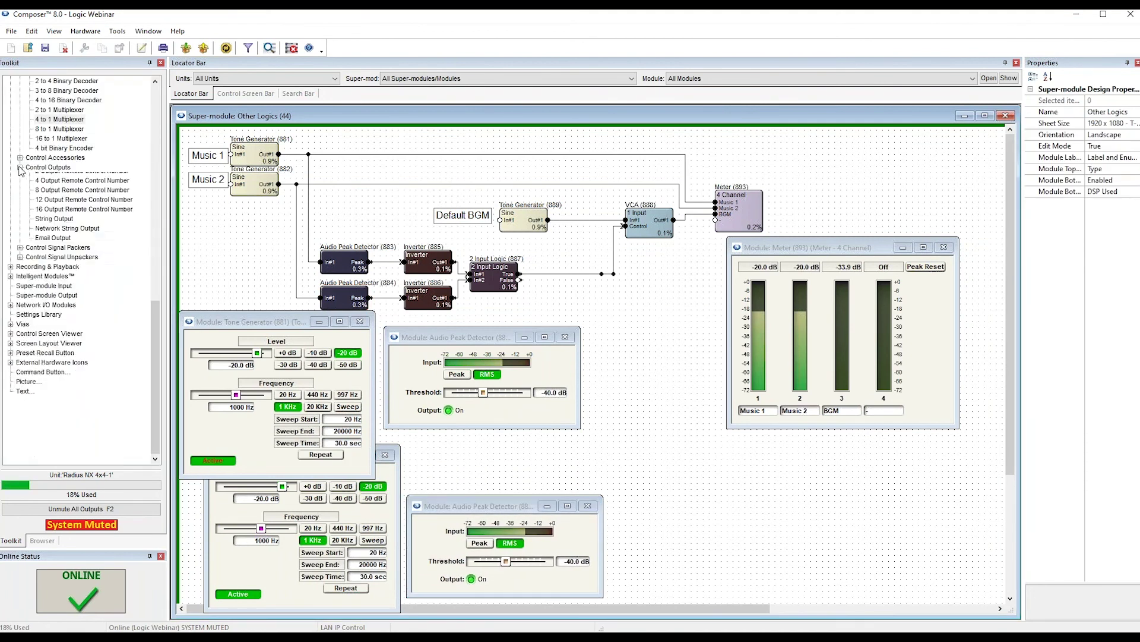
scroll(20, 203, up, 2)
click(20, 350)
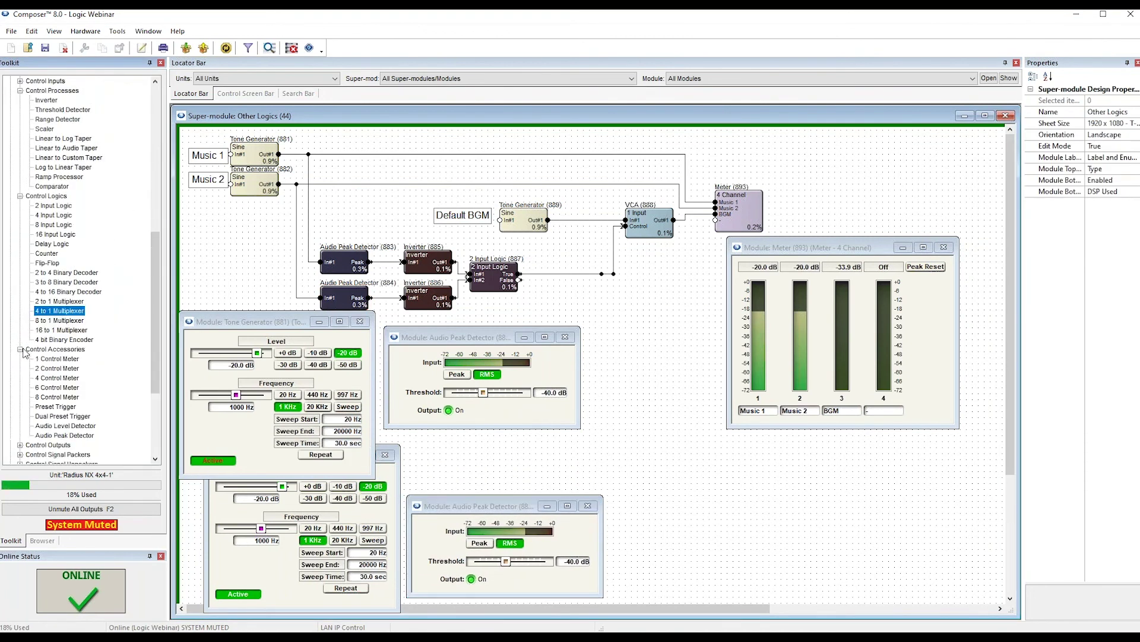
click(66, 436)
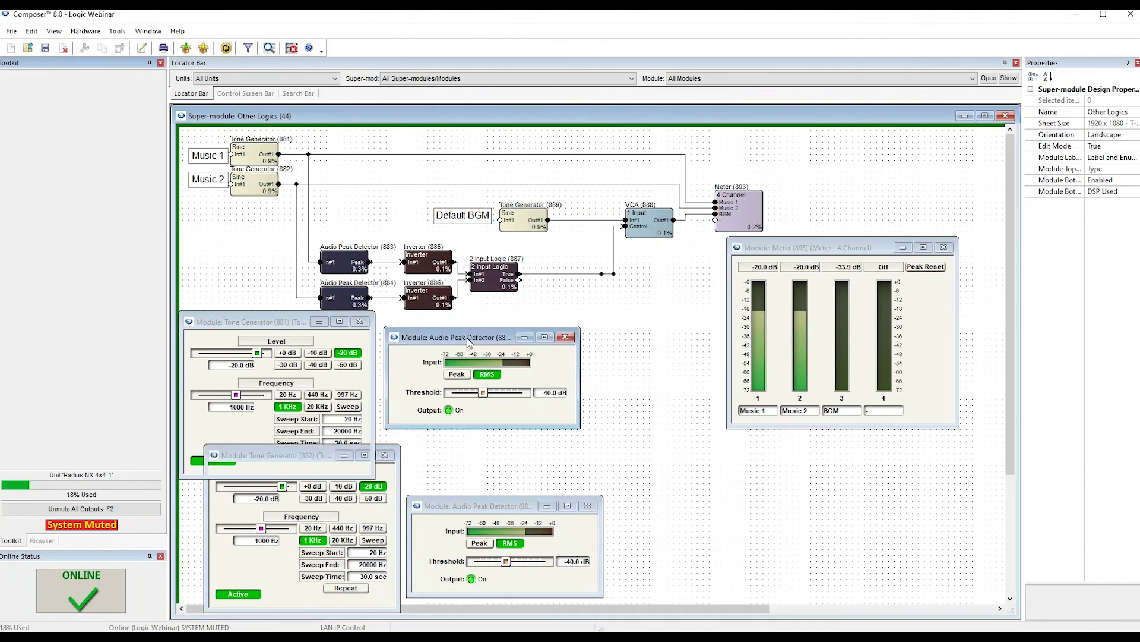
Try a threshold of -42.1 dB on Audio Peak Detector (883) and set it back to -40 dB.
drag(467, 337, 469, 338)
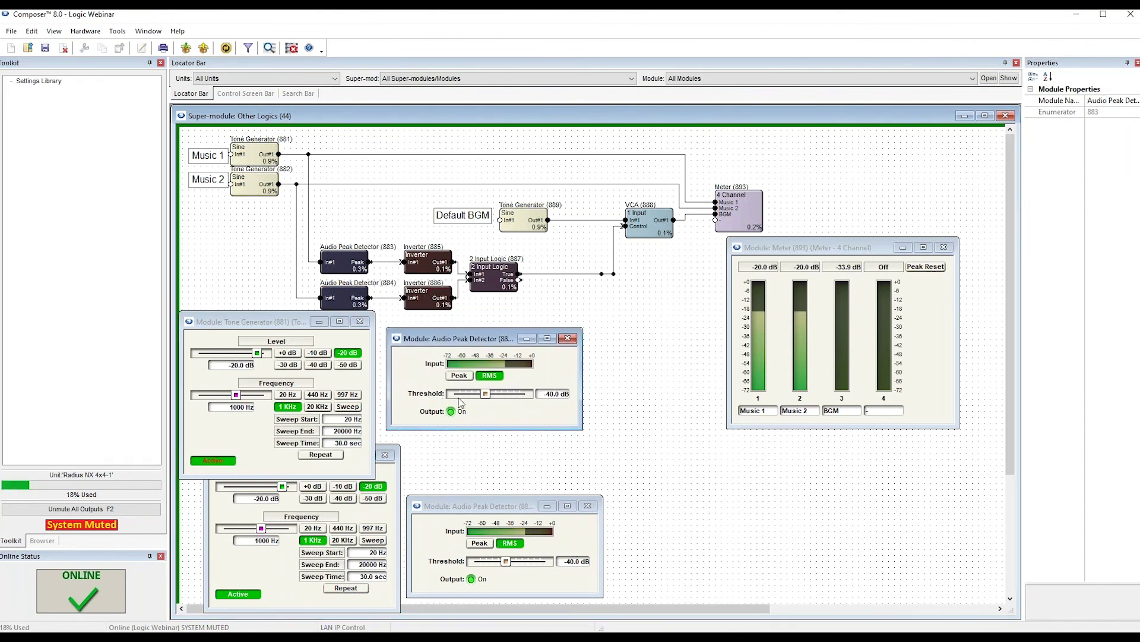
drag(485, 394, 485, 398)
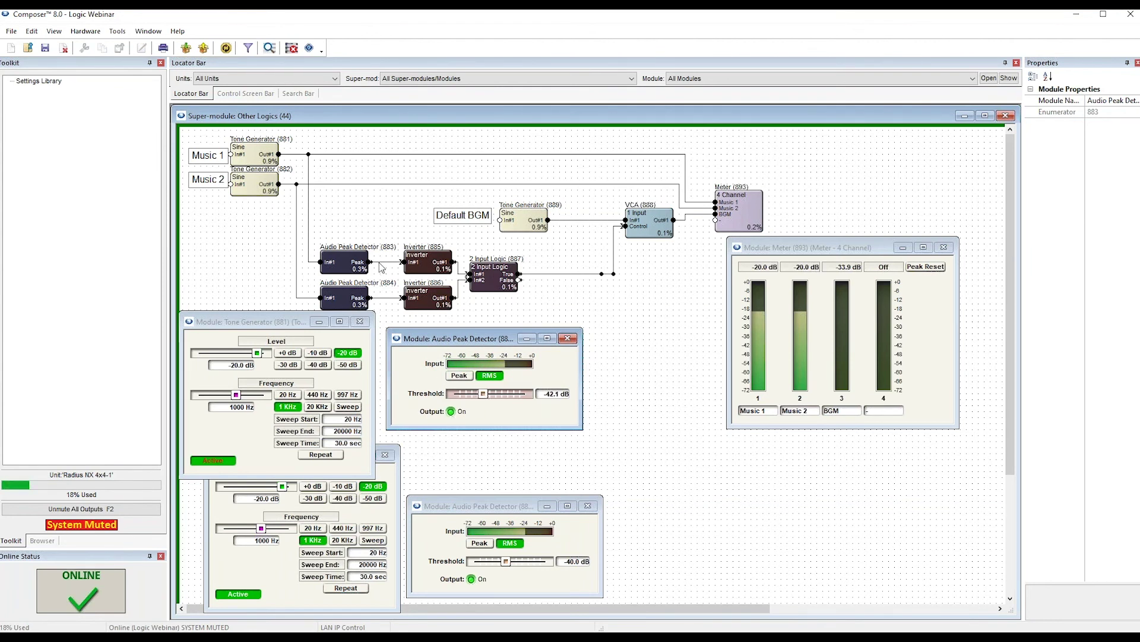
double_click(551, 394)
text(-40)
key(Return)
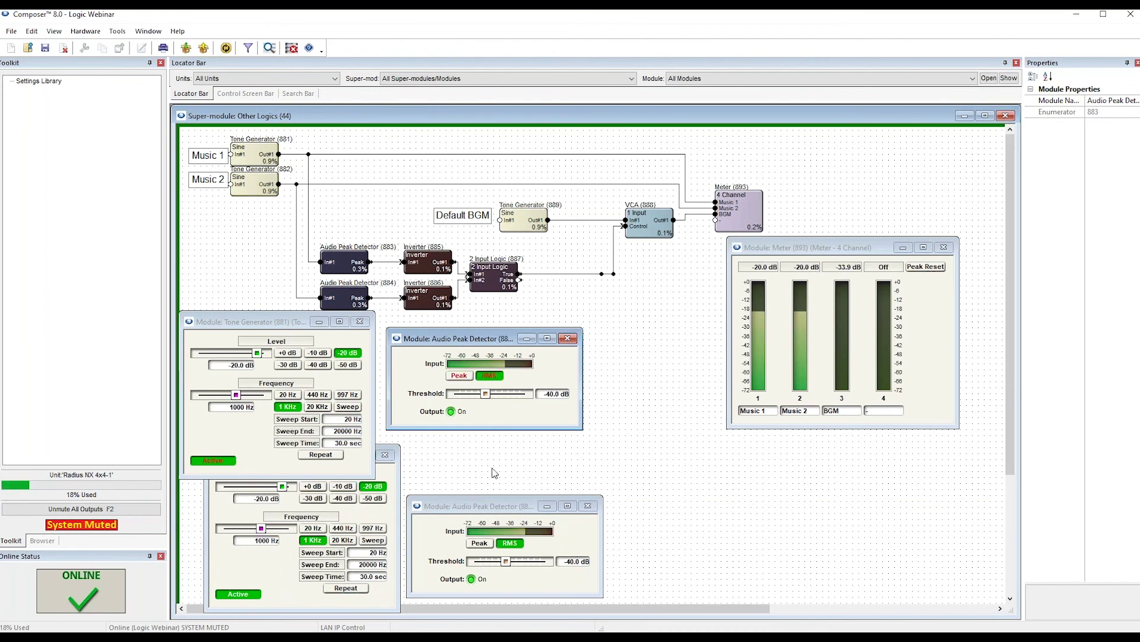
Compare the input level, detection mode, threshold and output state in the two Audio Peak Detector windows.
click(514, 552)
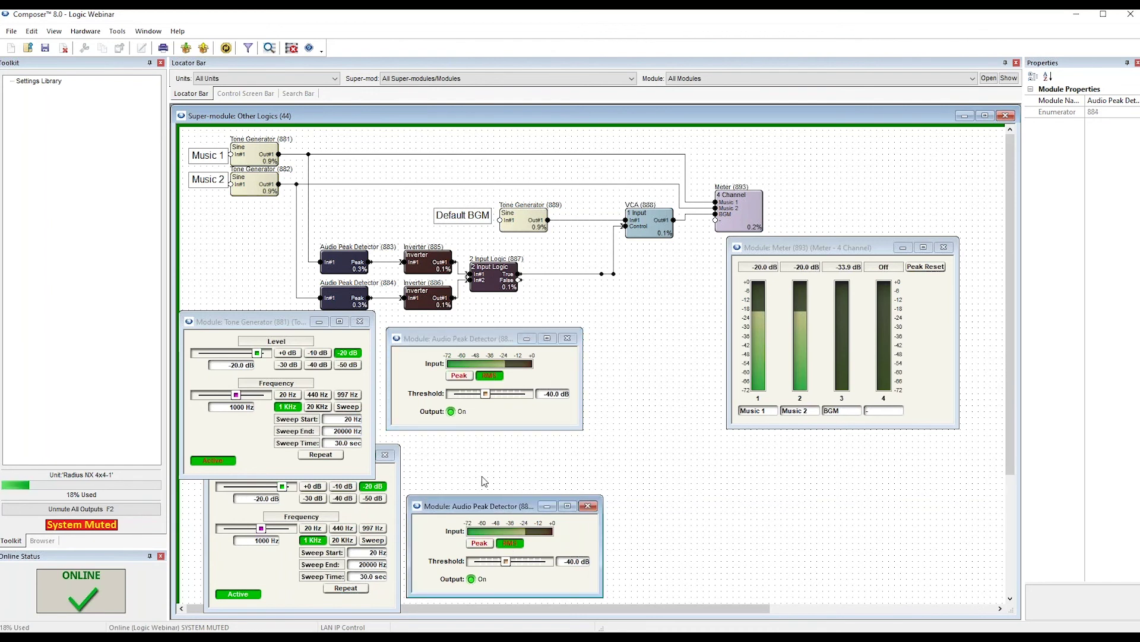
click(504, 422)
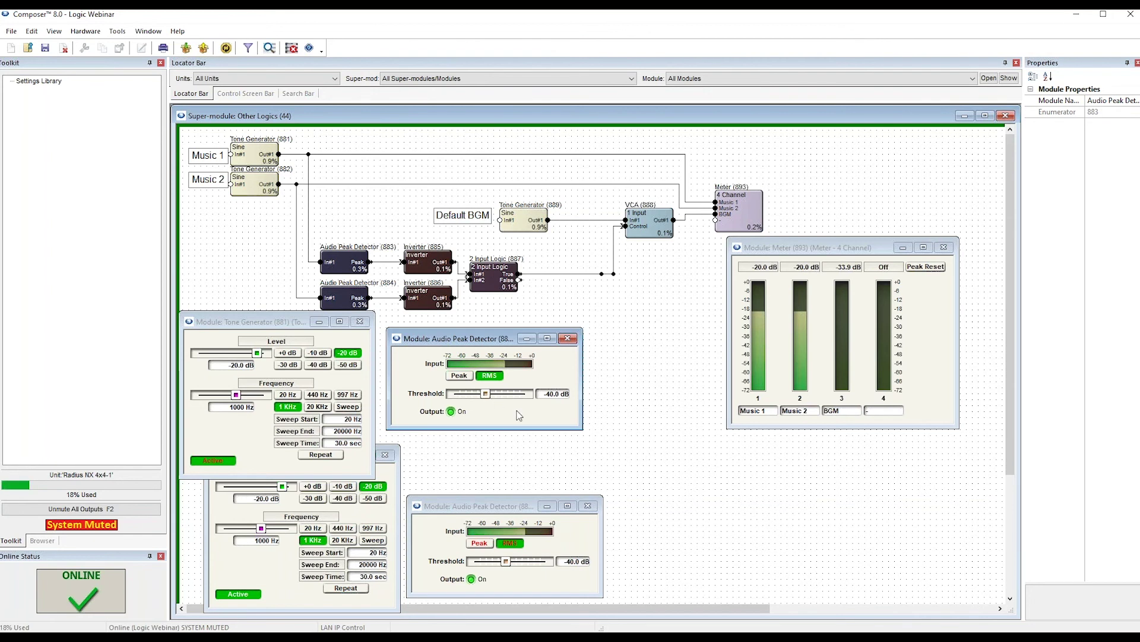
drag(491, 338, 485, 341)
drag(479, 506, 473, 506)
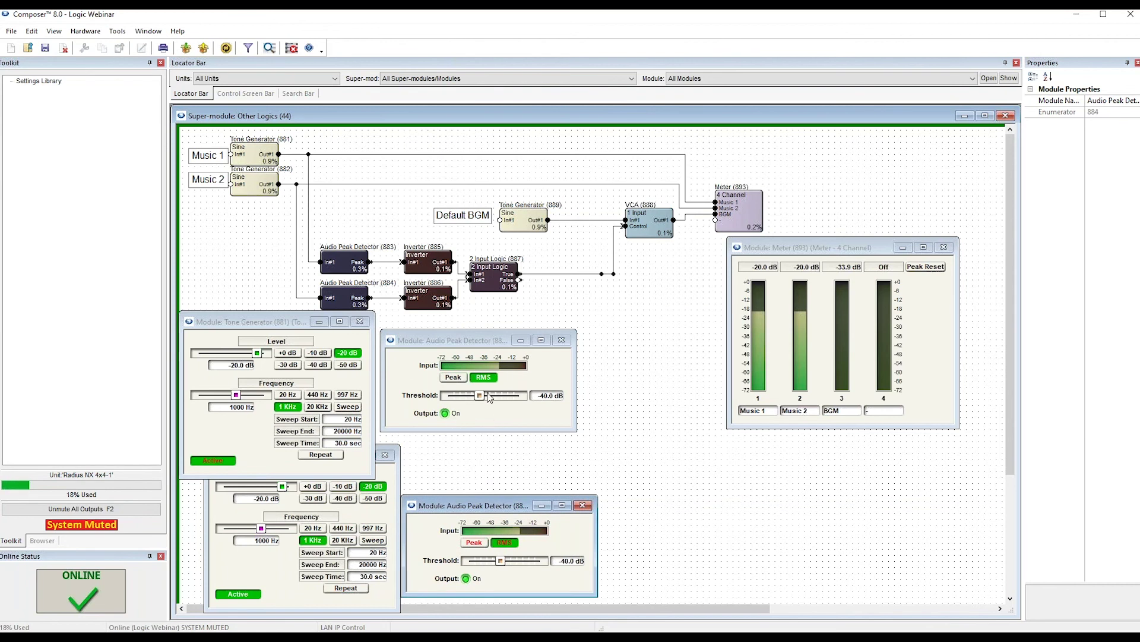
drag(479, 339, 481, 337)
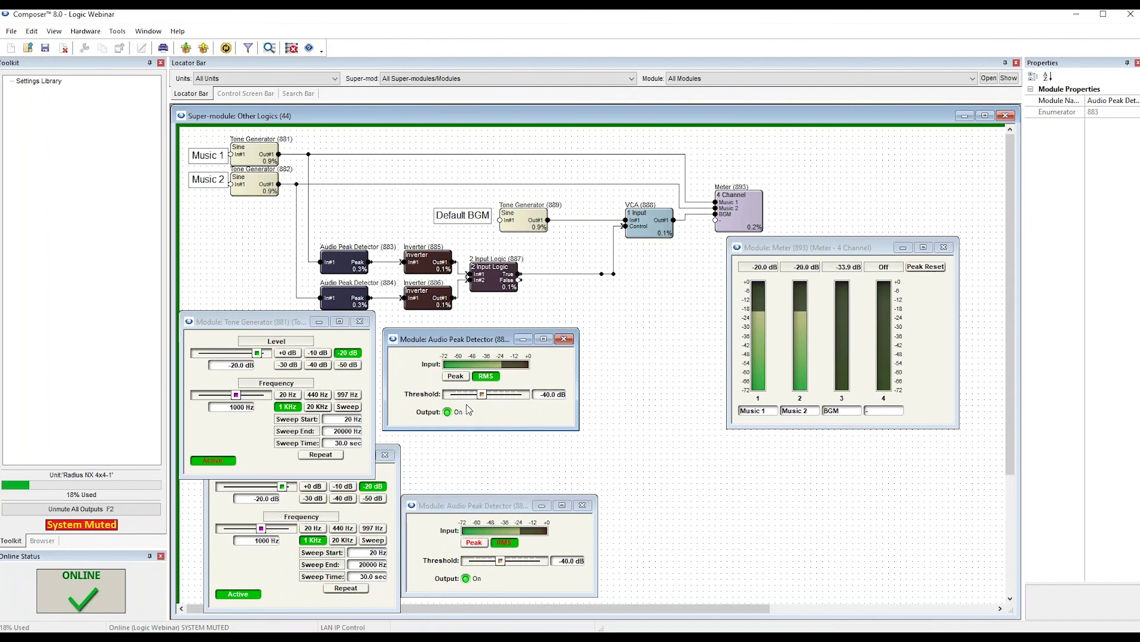
Open the control windows of Inverter (885) and Inverter (886) and place each beside its matching Audio Peak Detector window.
right_click(438, 271)
click(469, 282)
click(432, 302)
double_click(428, 261)
drag(404, 270, 663, 359)
double_click(423, 306)
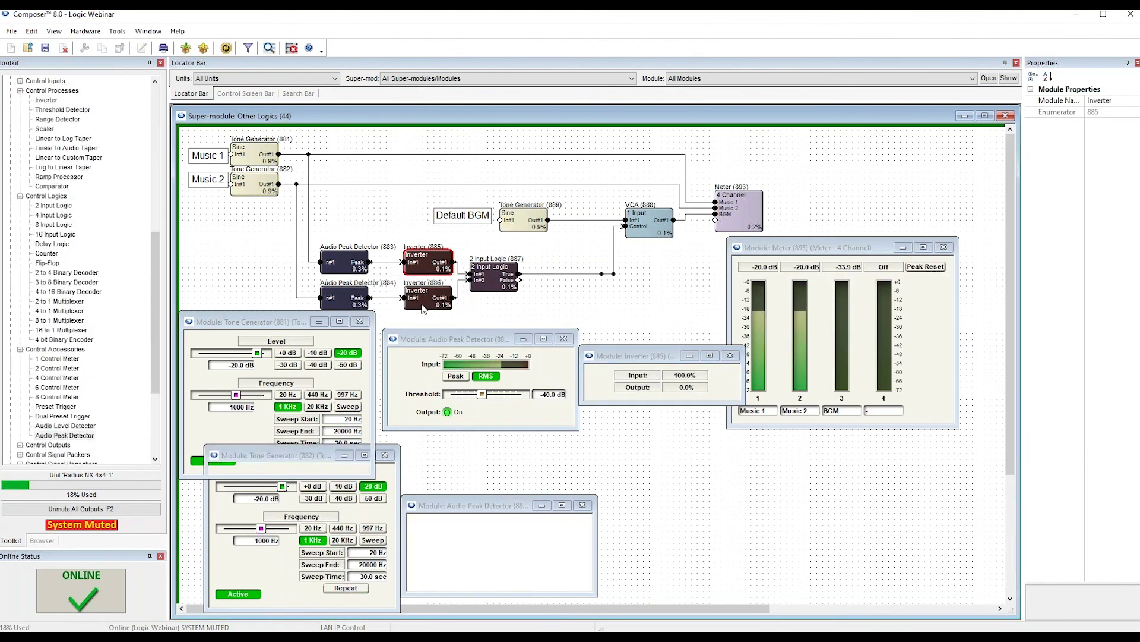
drag(225, 116, 648, 528)
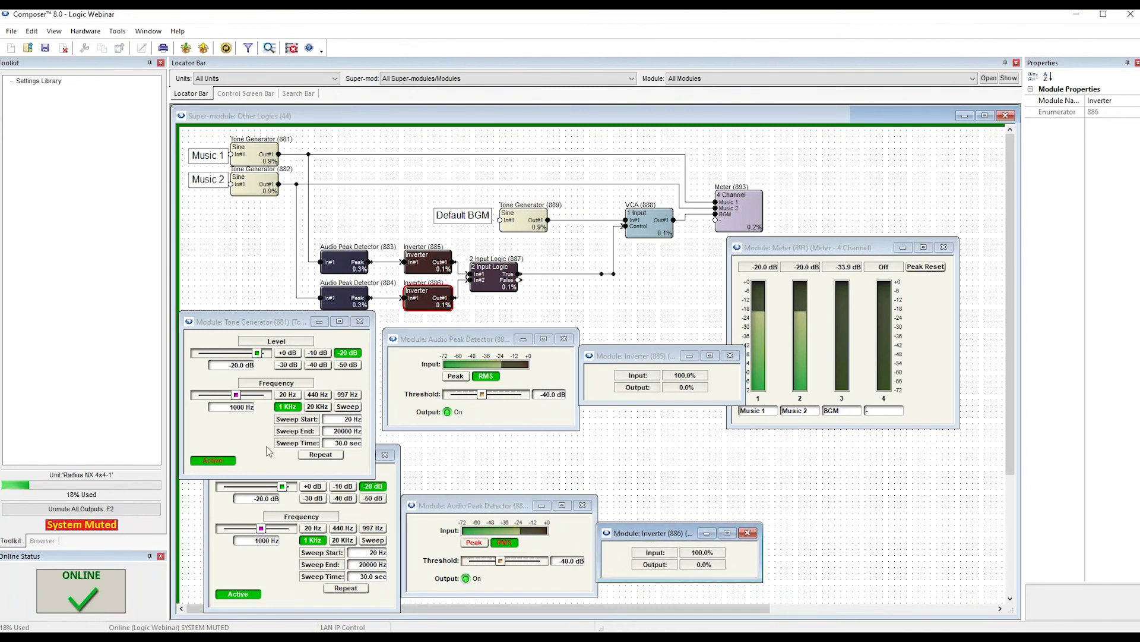
Deactivate Tone Generators (881) and (882) and check how both Audio Peak Detectors and both Inverters respond.
click(212, 461)
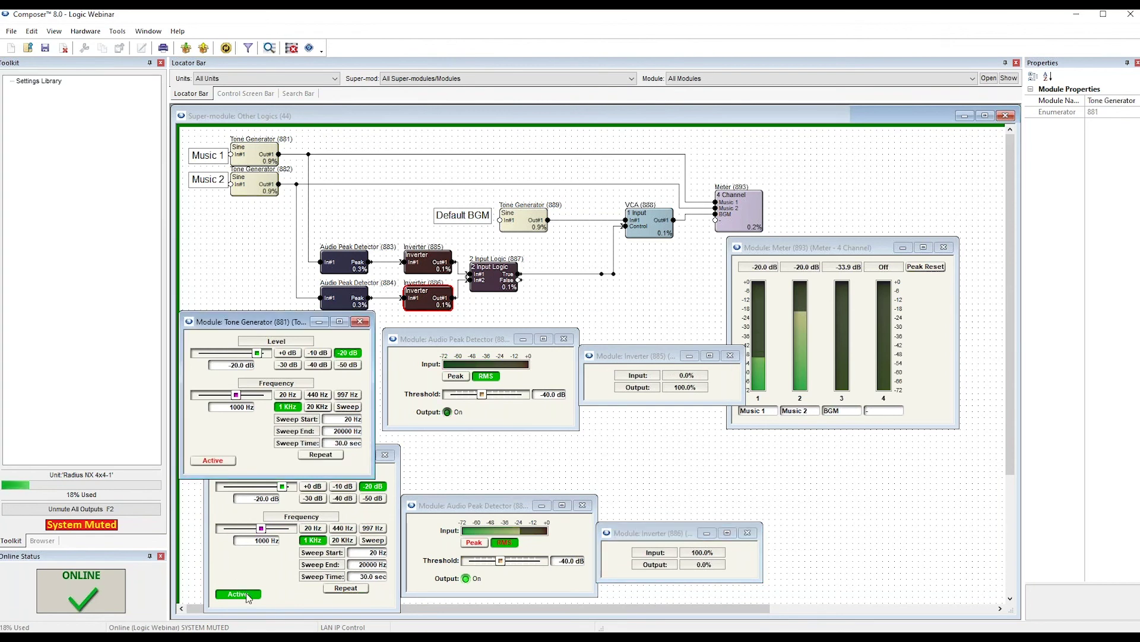
click(238, 593)
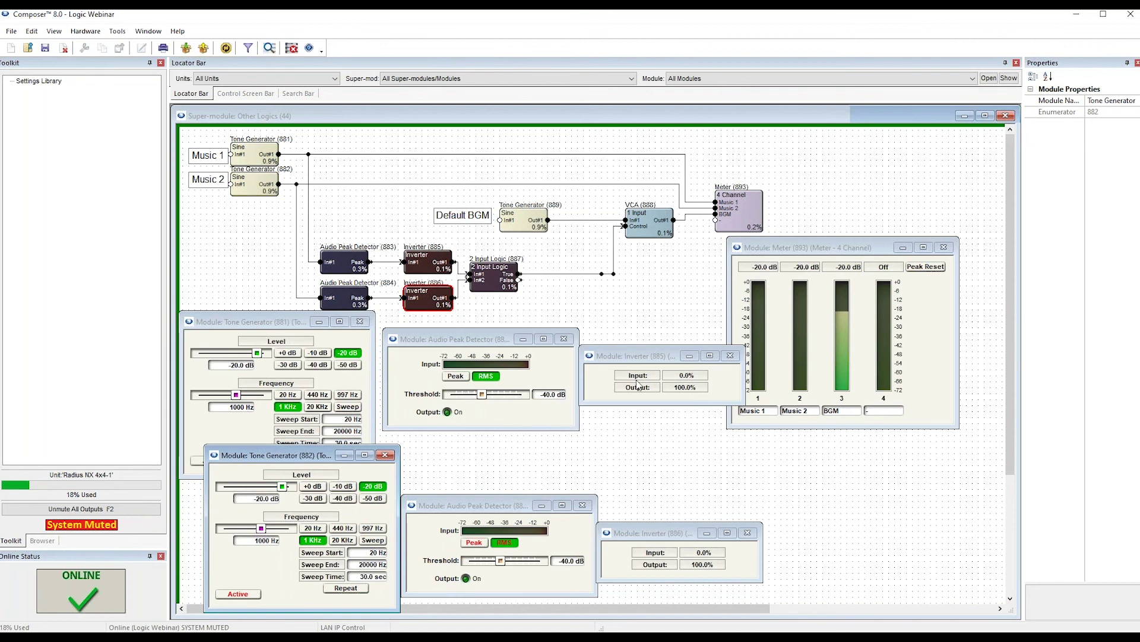
click(476, 341)
click(484, 502)
click(477, 338)
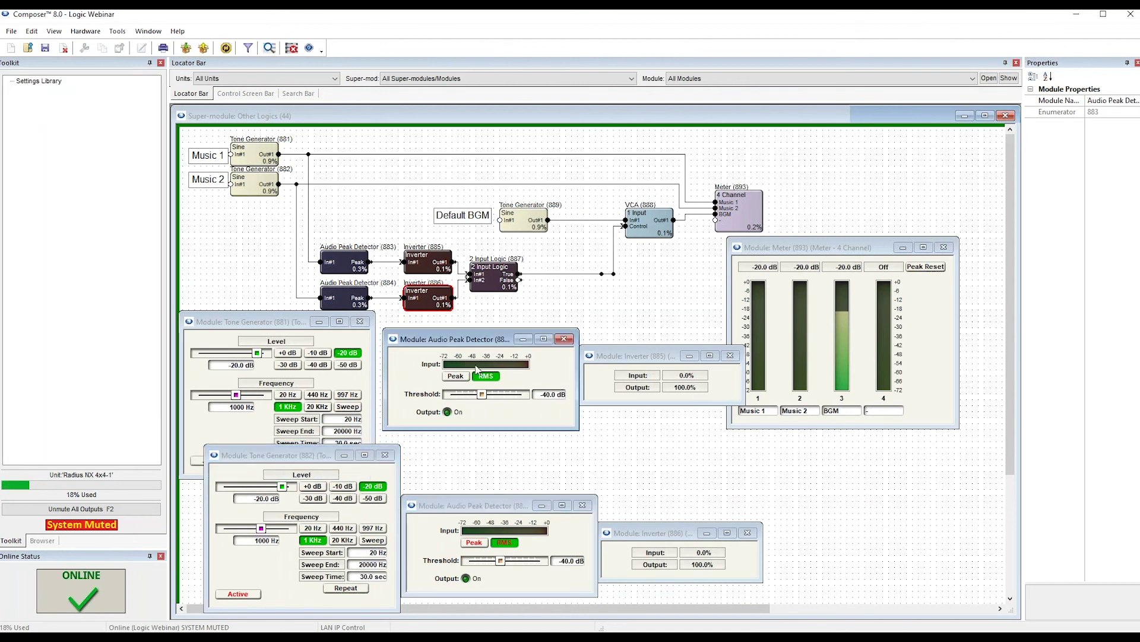
click(493, 503)
click(646, 382)
click(679, 532)
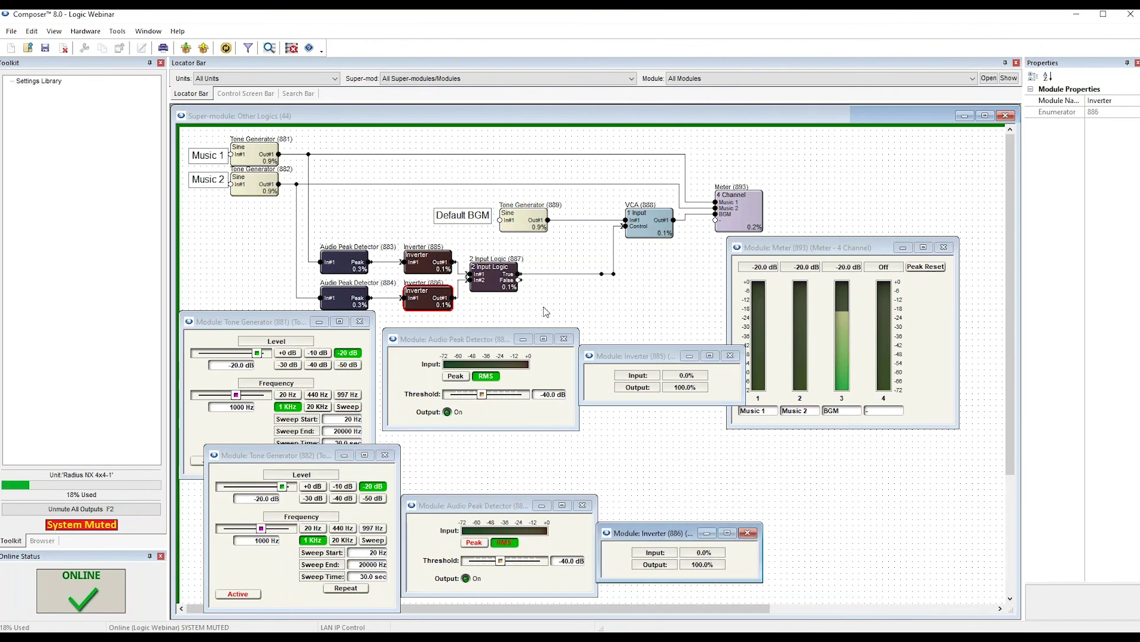
Reactivate both music tone generators and open the 2 Input Logic (887) control window near the Inverter windows.
click(238, 594)
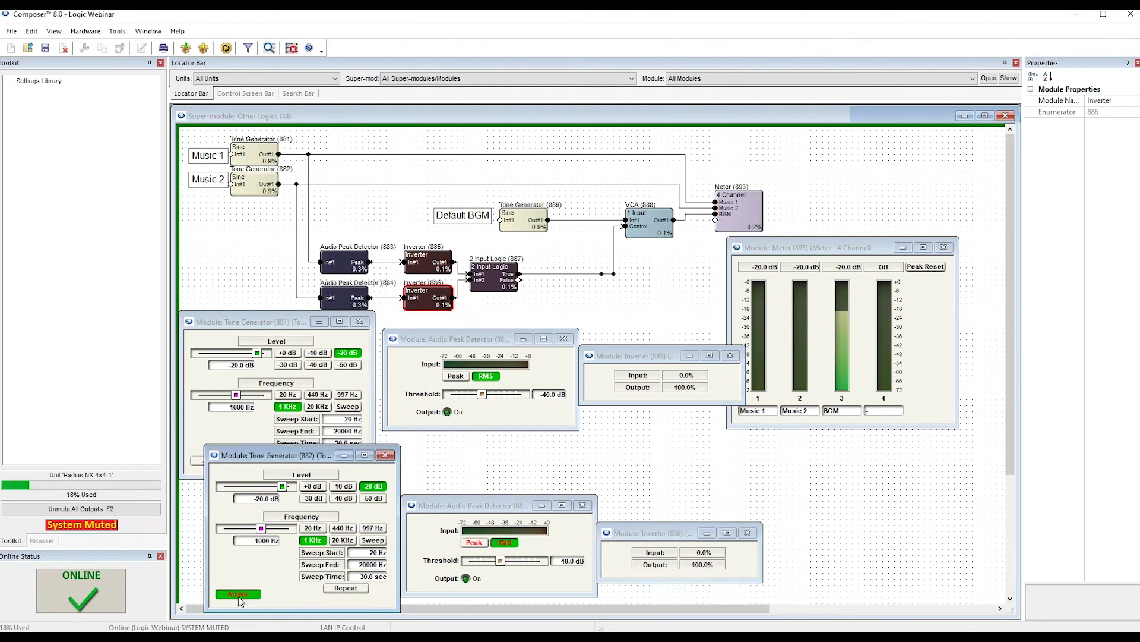
click(197, 461)
double_click(505, 274)
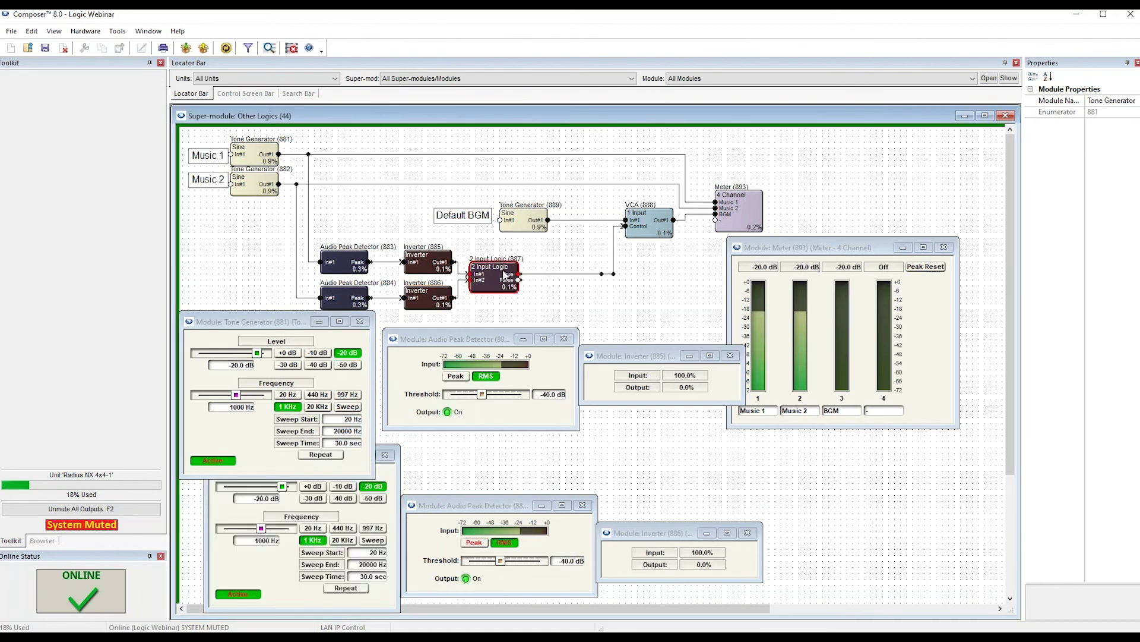
drag(291, 131, 754, 433)
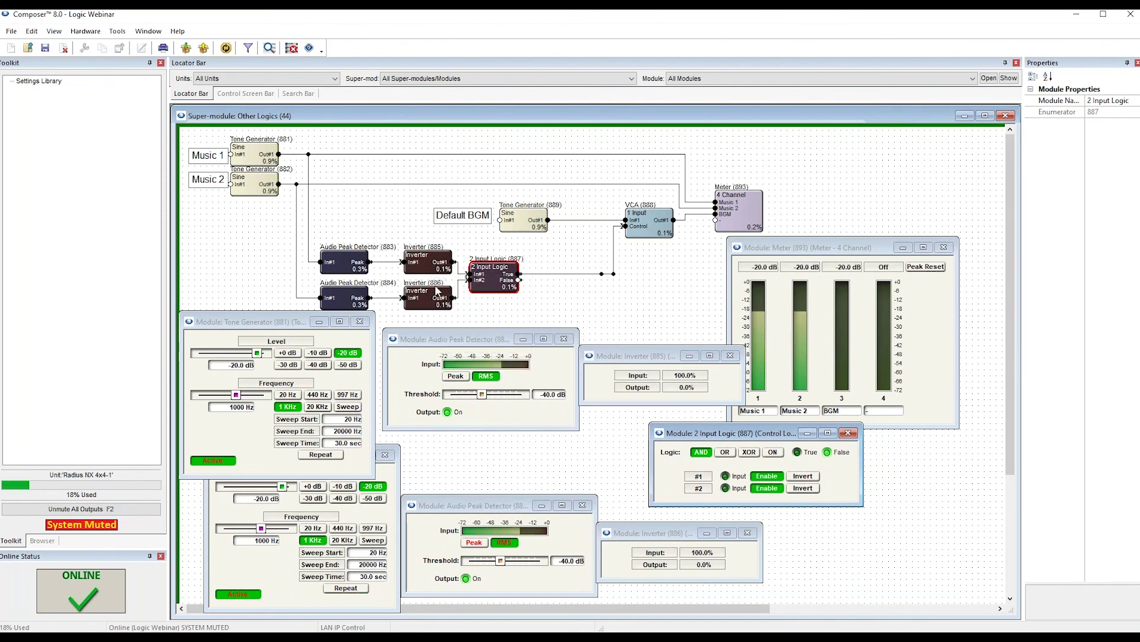
Rearrange the Meter (893) and 2 Input Logic (887) windows so they no longer overlap each other or the Inverter windows.
drag(860, 254, 925, 117)
drag(728, 435, 785, 423)
click(524, 418)
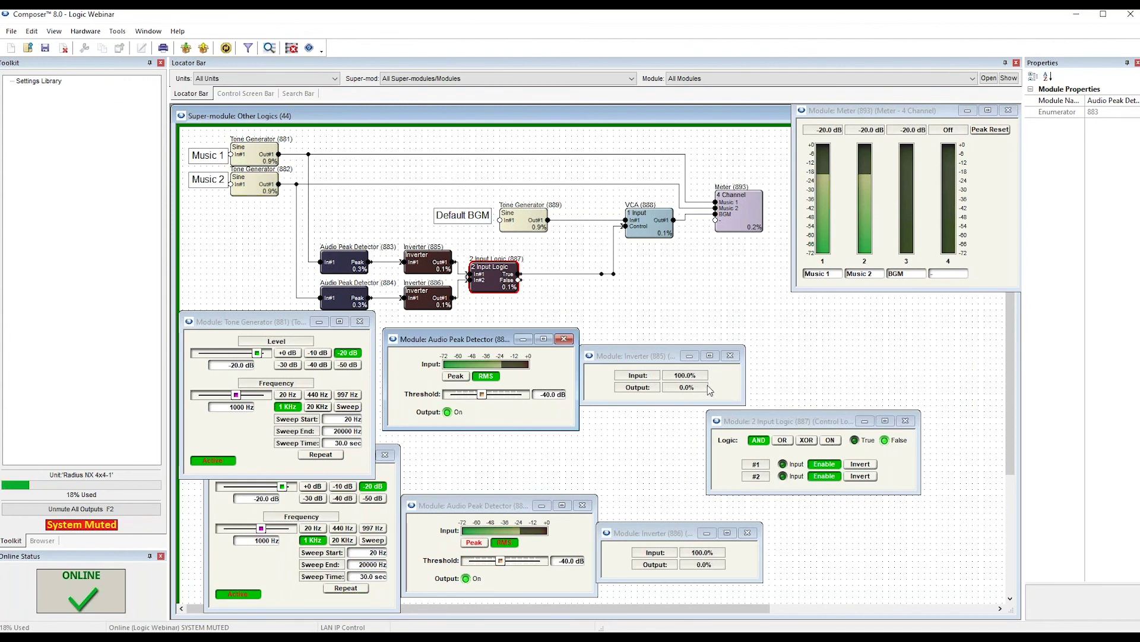
Deactivate Tone Generators (881) and (882) to test the AND logic, and move the 2 Input Logic window between the Inverter windows.
click(213, 461)
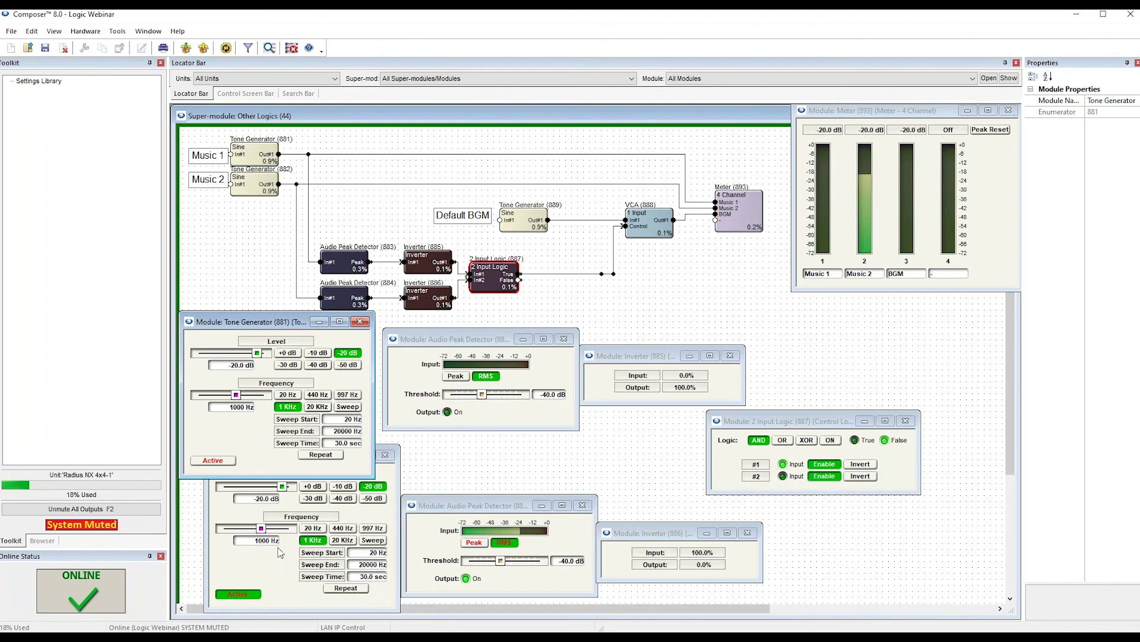
click(251, 596)
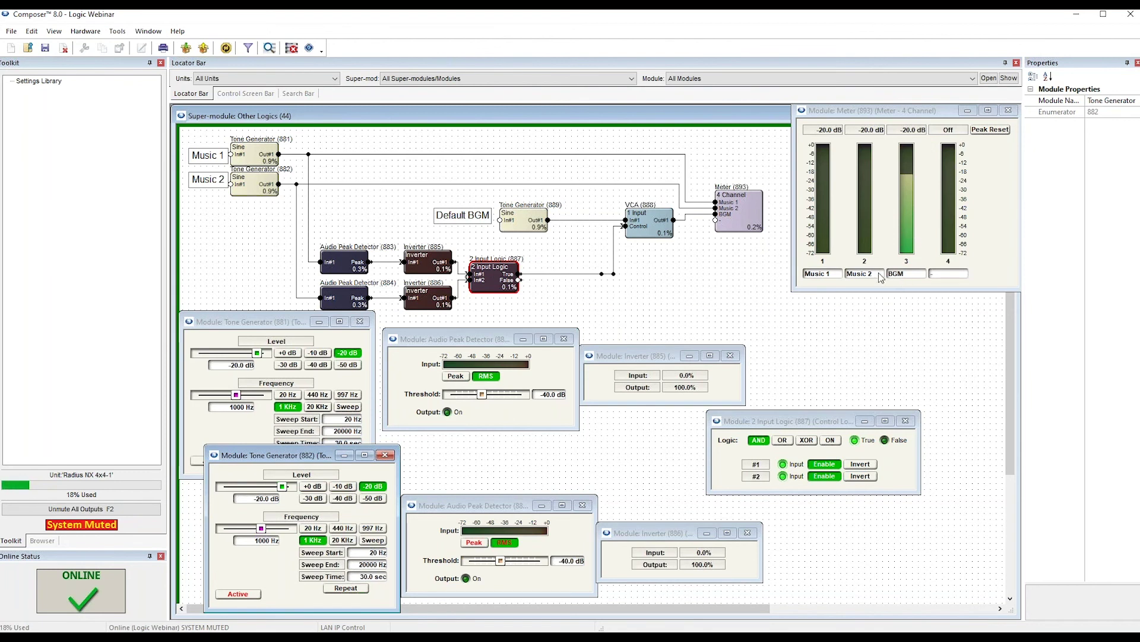
drag(821, 419, 734, 431)
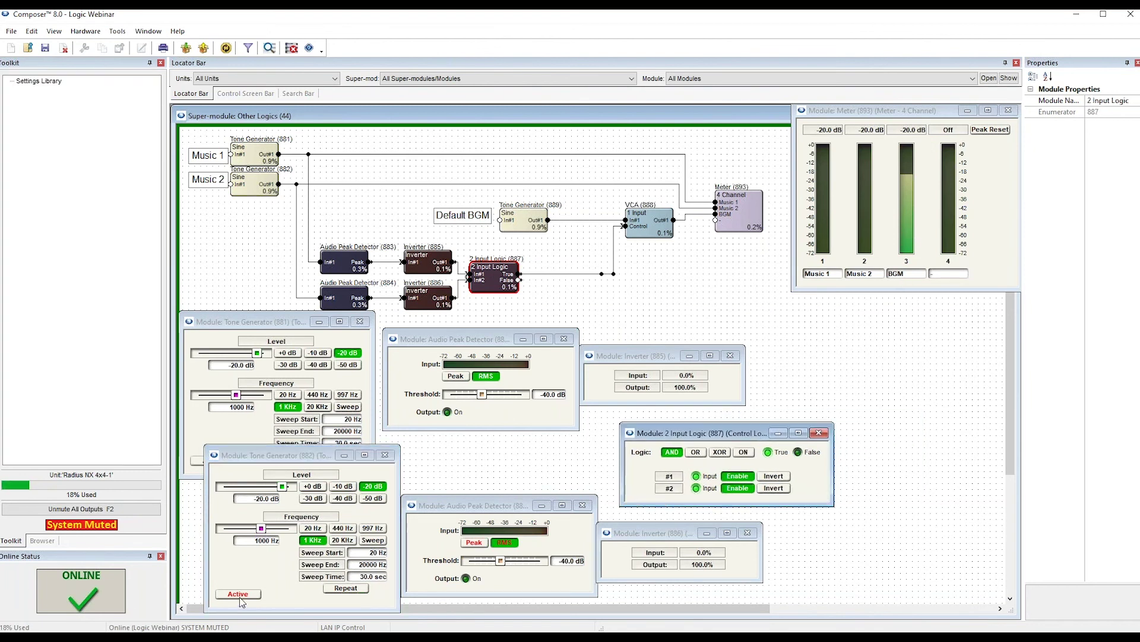
Activate Tone Generator (882) and deactivate it again to test the BGM switching, moving the Meter window closer to the VCA.
click(251, 594)
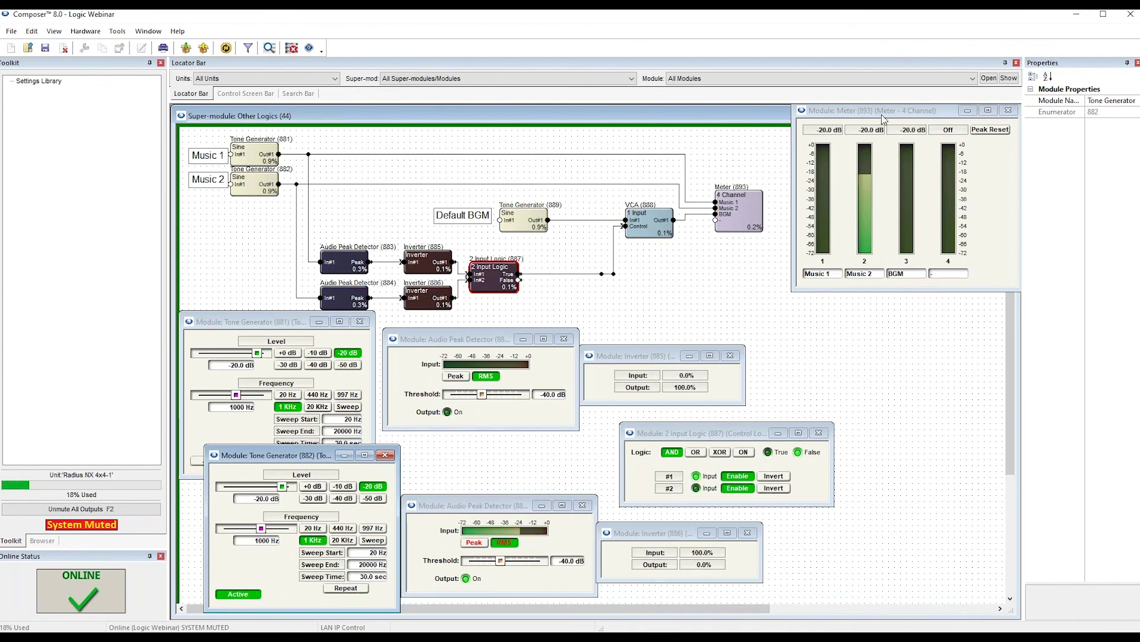
drag(884, 119, 847, 156)
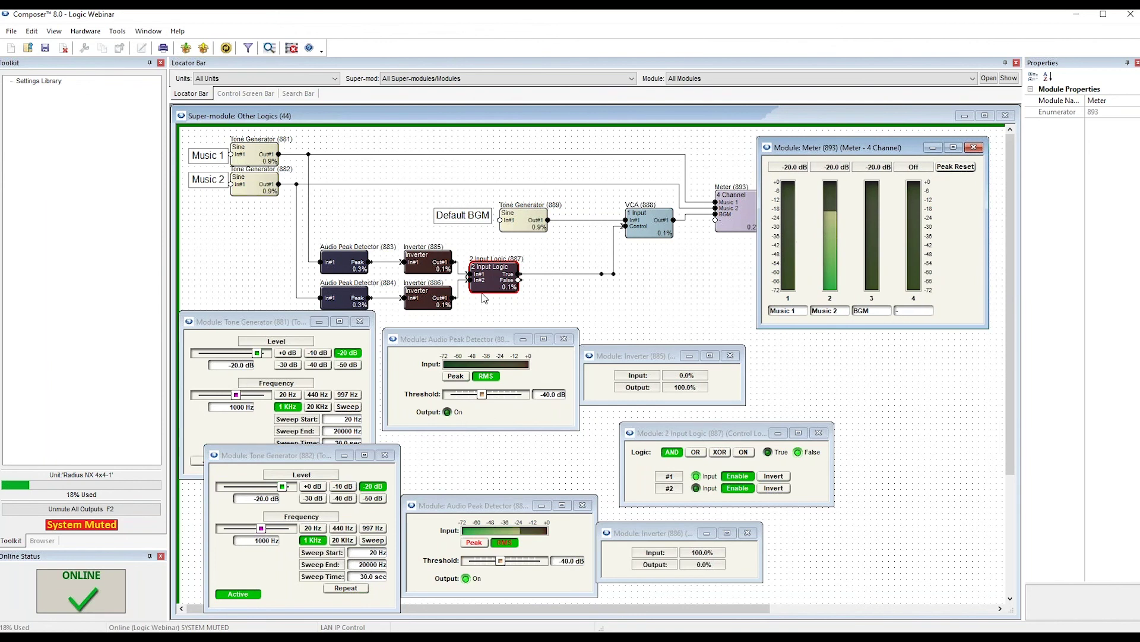
right_click(513, 282)
click(620, 283)
mouse_move(656, 233)
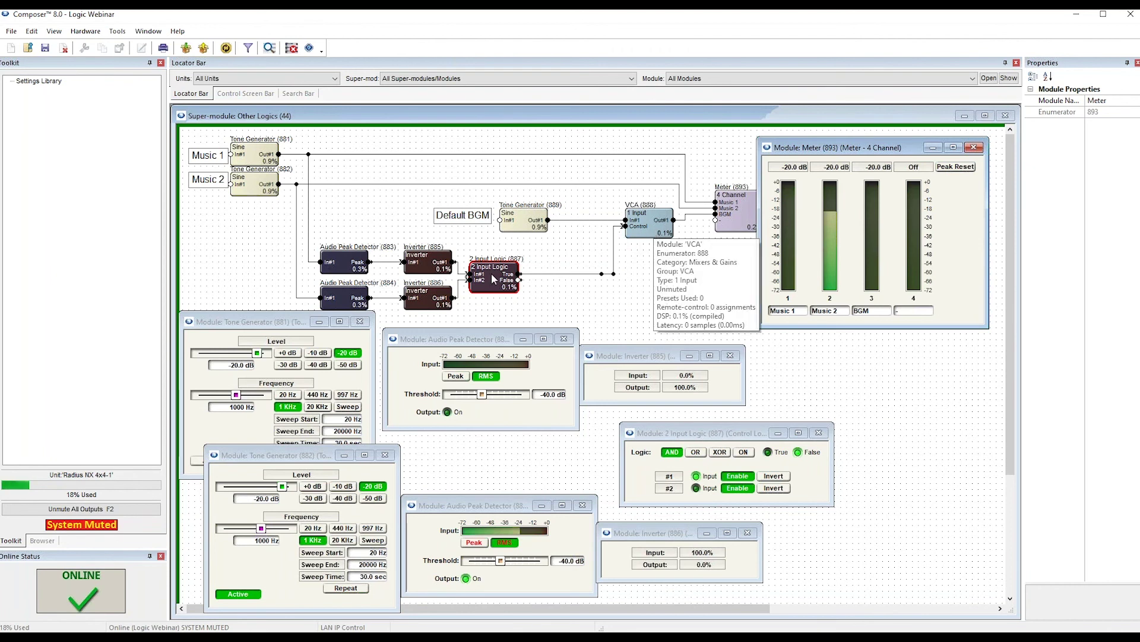
click(240, 591)
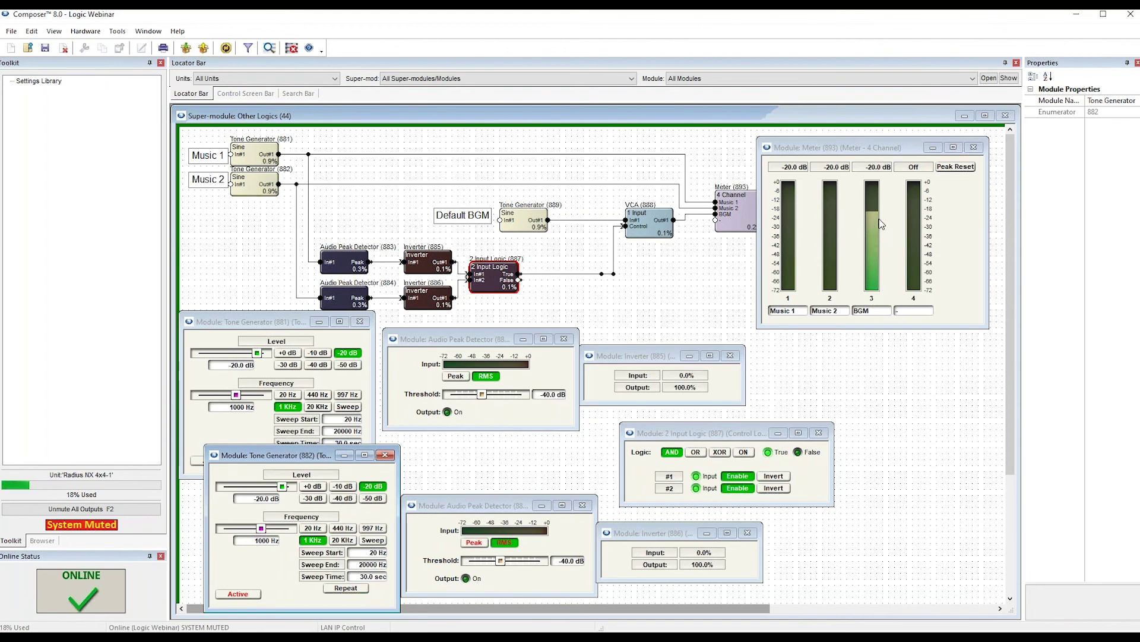
Delete the wire leaving the True output of 2 Input Logic (887) toward the VCA's control input.
click(664, 274)
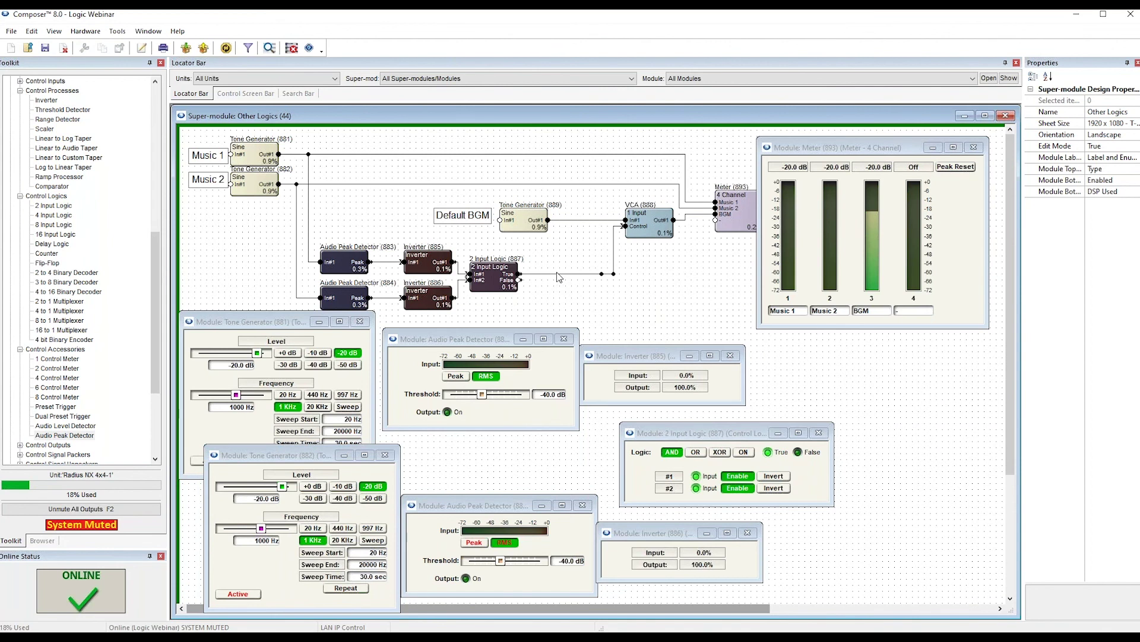
click(565, 273)
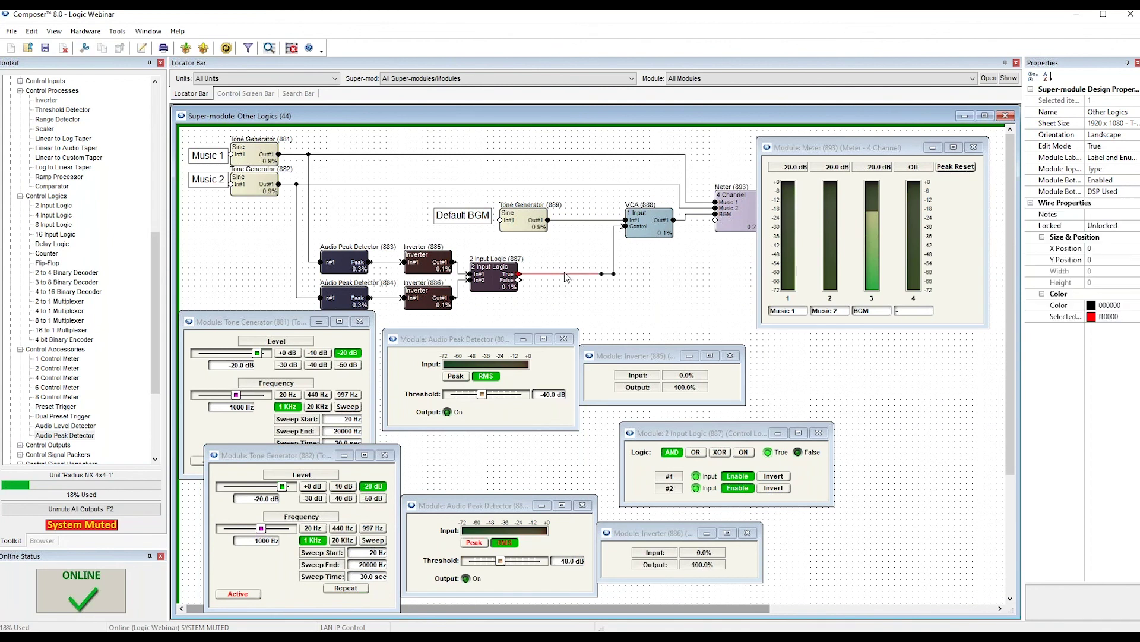
key(Delete)
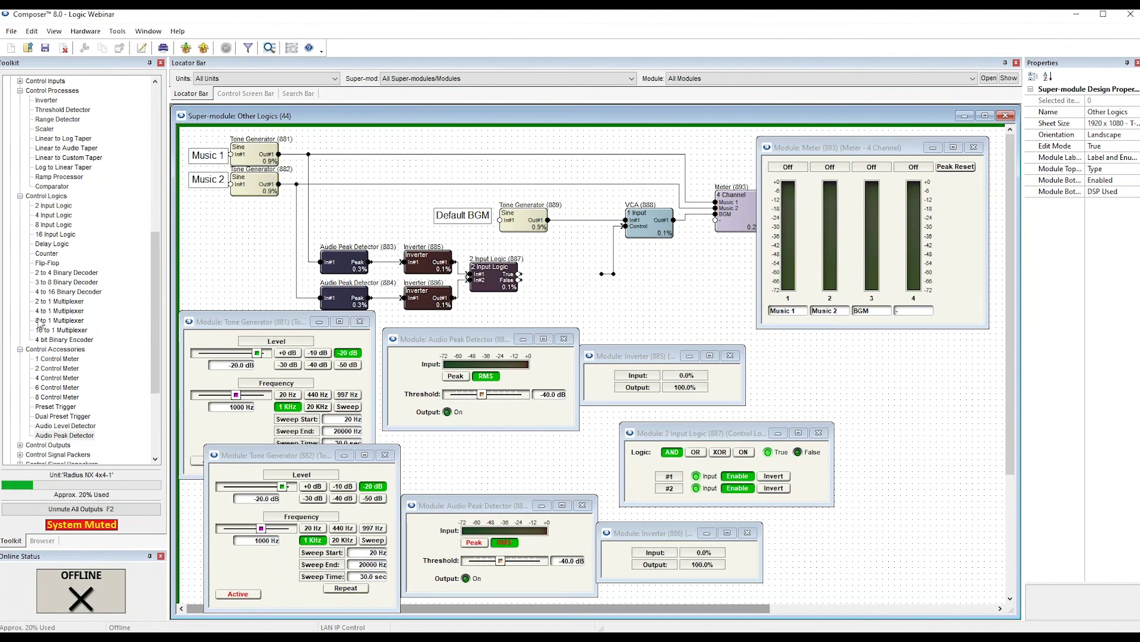
Add a Ramp Processor and wire it between the True output of 2 Input Logic (887) and the VCA's control wire.
scroll(45, 333, up, 4)
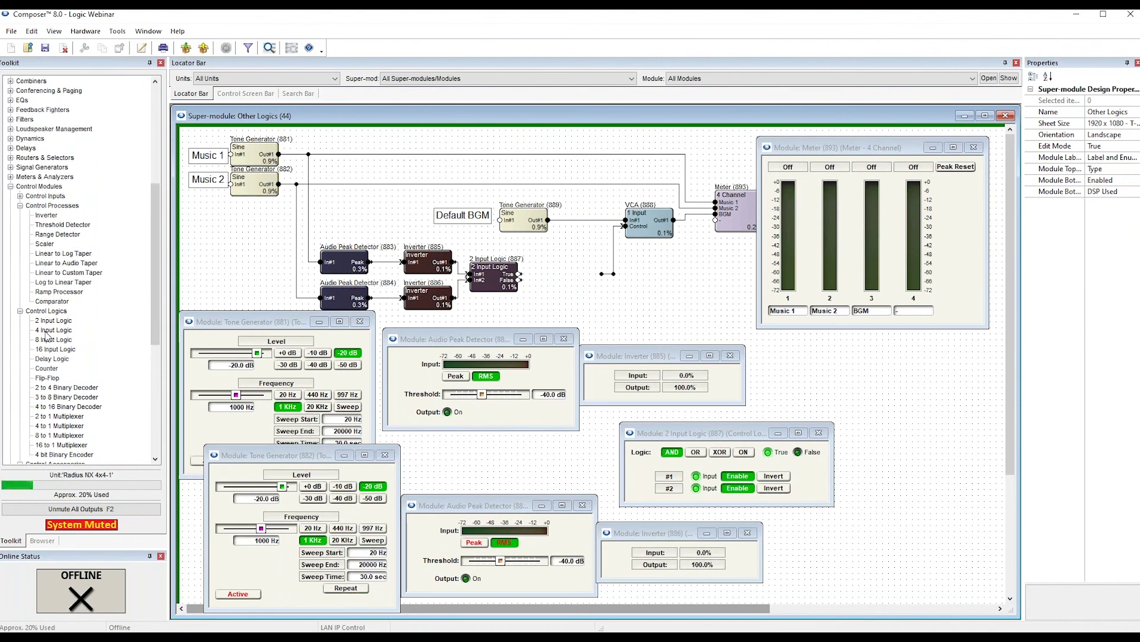
click(20, 206)
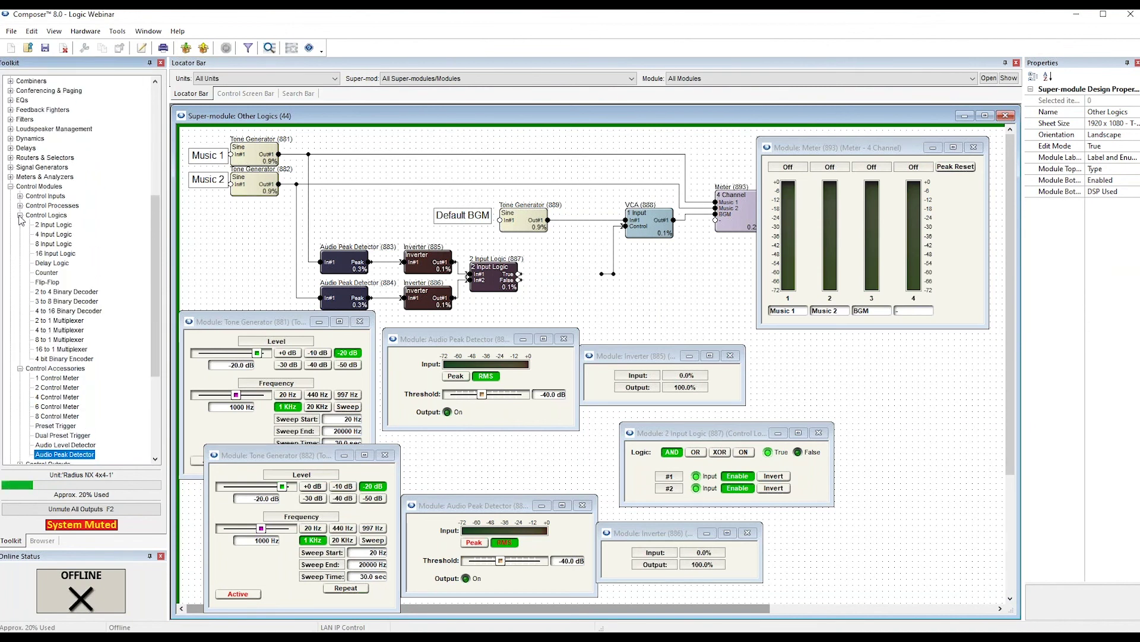
click(20, 215)
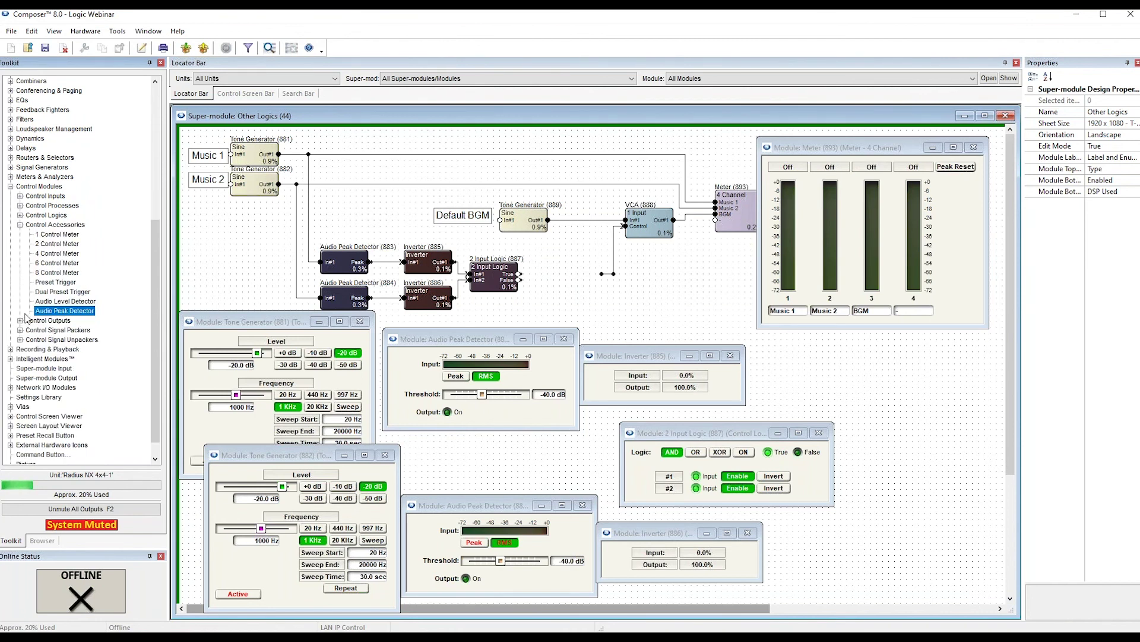
click(20, 205)
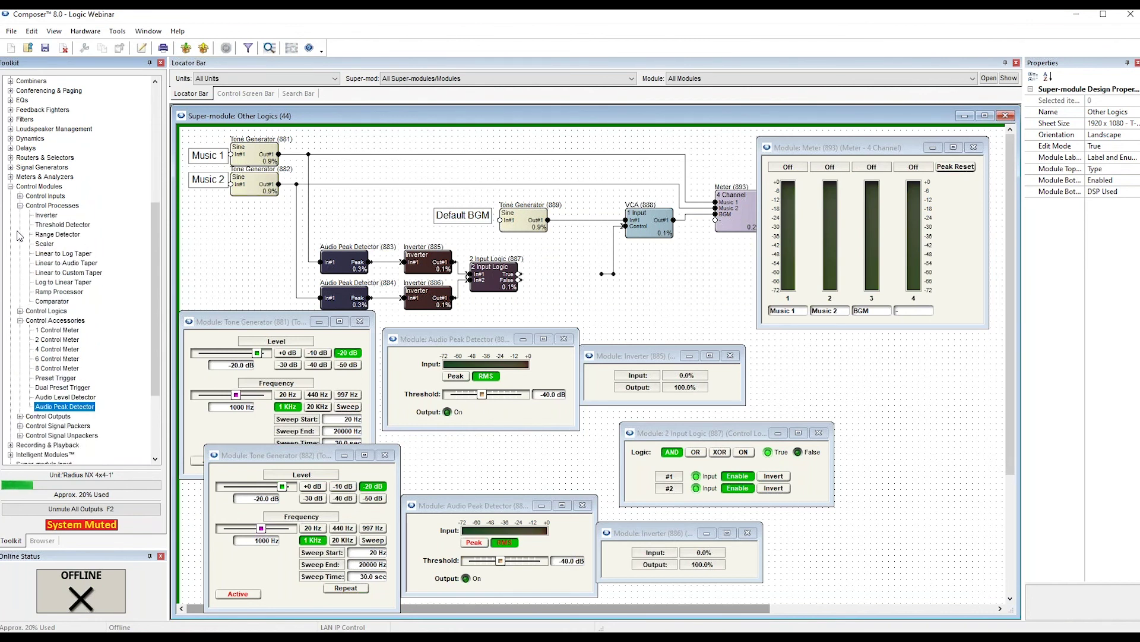
click(50, 206)
click(59, 292)
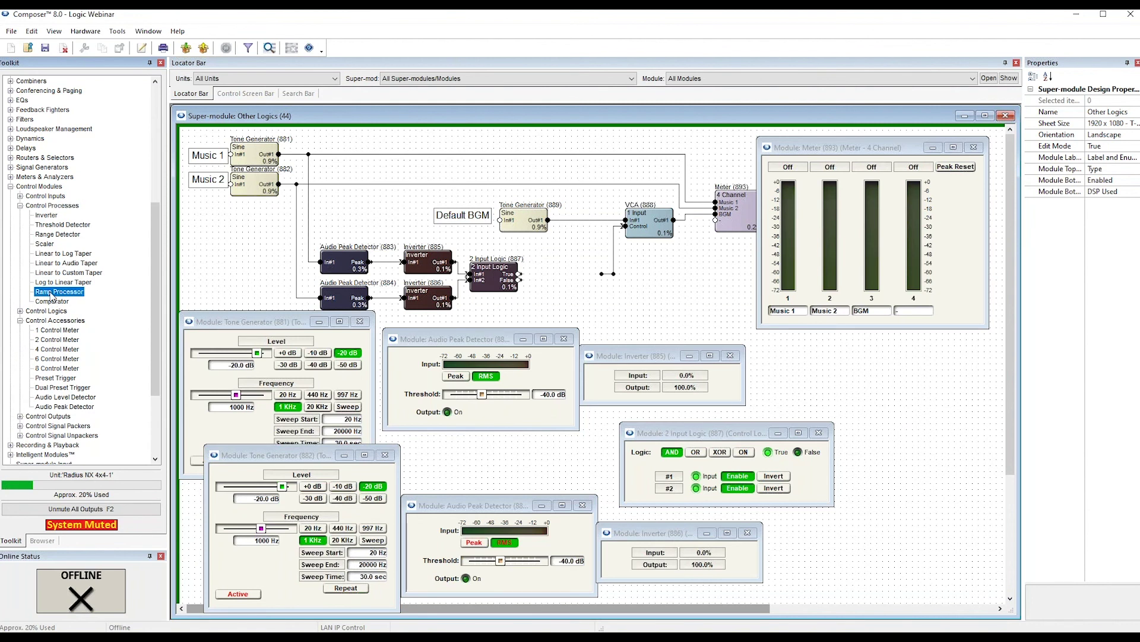
click(572, 269)
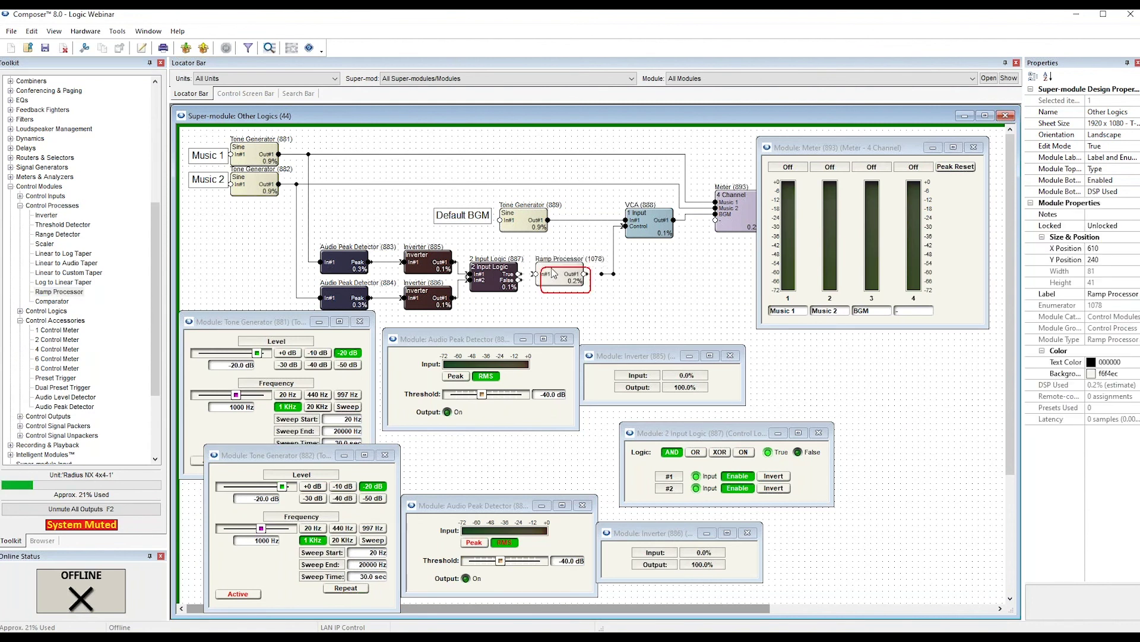
mouse_move(570, 264)
mouse_down()
mouse_move(525, 275)
mouse_move(554, 274)
mouse_up()
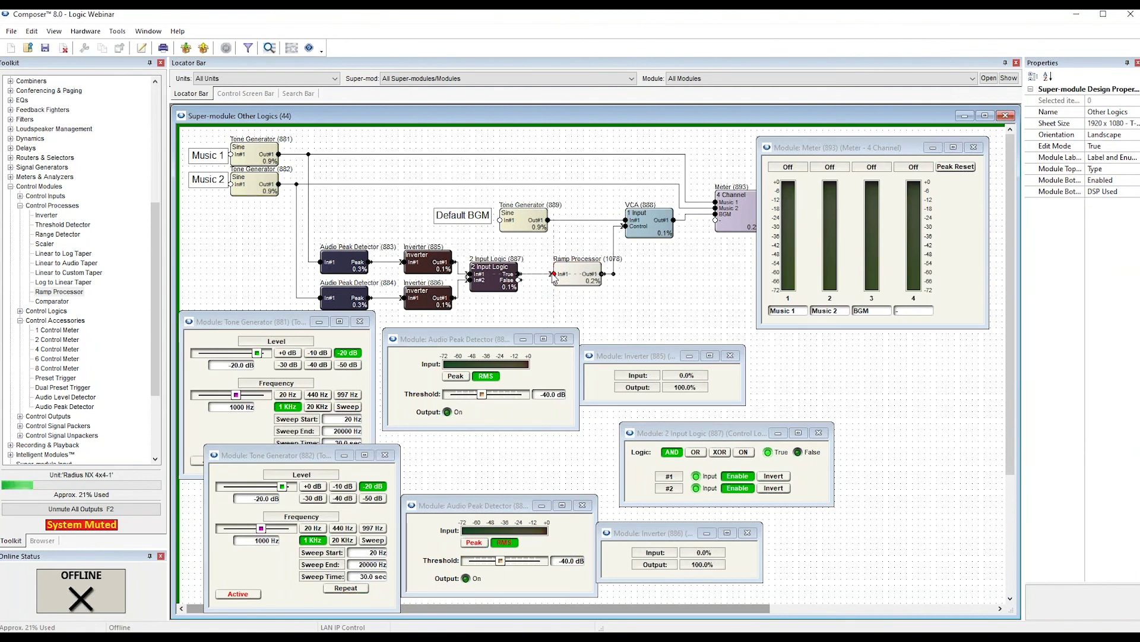
Open the Ramp Processor's control window beneath the Meter window and shift the 2 Input Logic window over beside it.
double_click(579, 280)
drag(305, 137, 864, 373)
drag(715, 432, 662, 437)
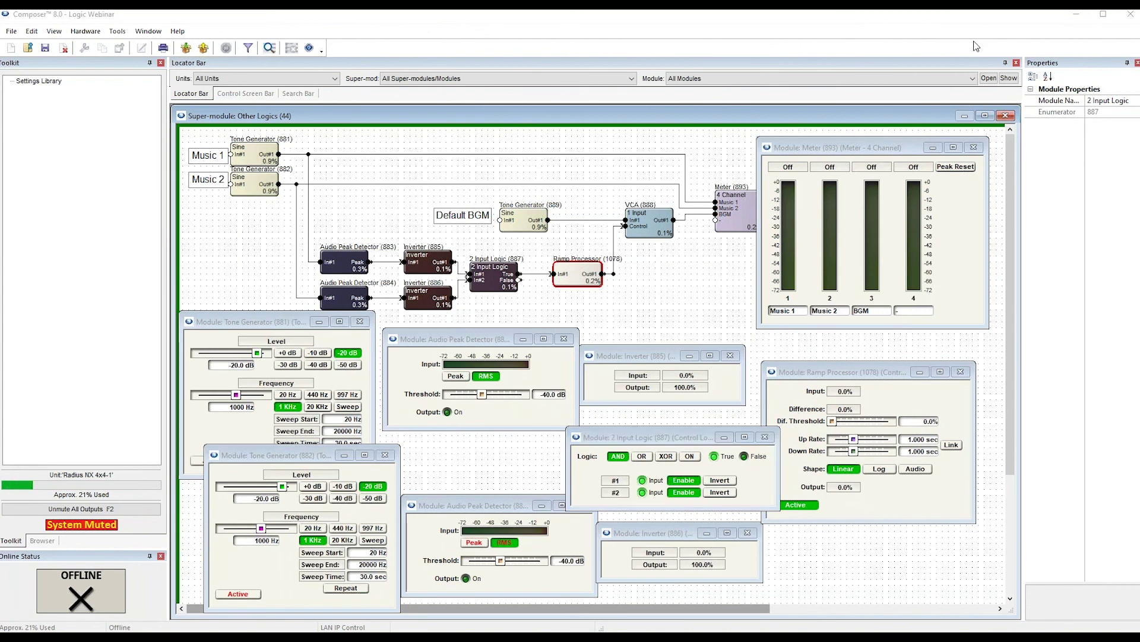
Push the site file online and move the Ramp Processor window up against the Meter window.
click(500, 339)
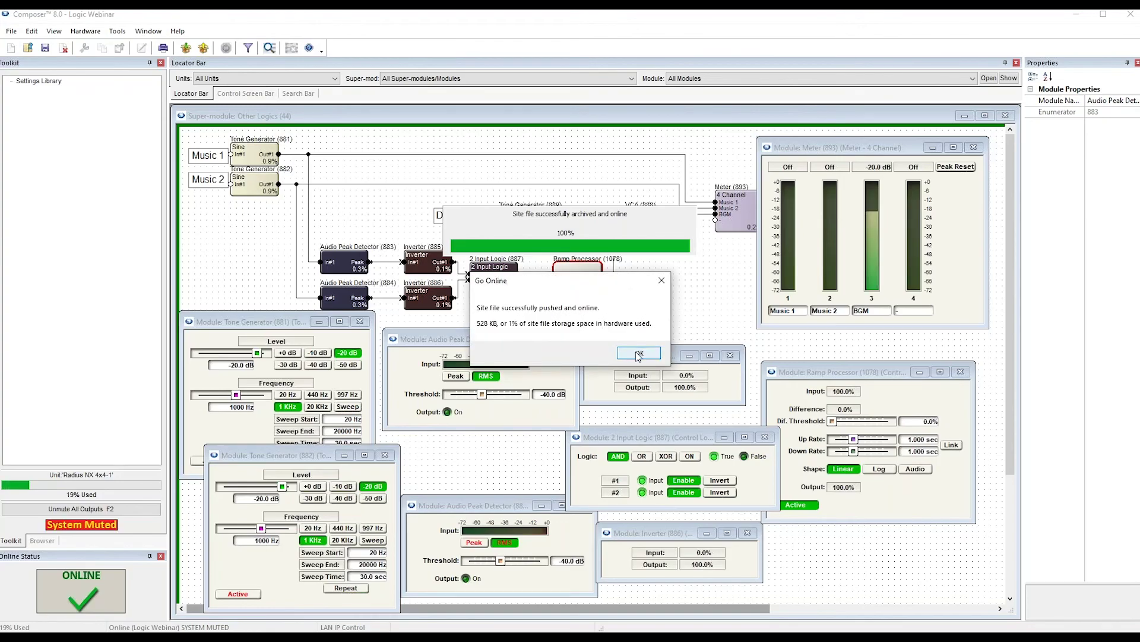
click(637, 350)
drag(829, 379, 830, 346)
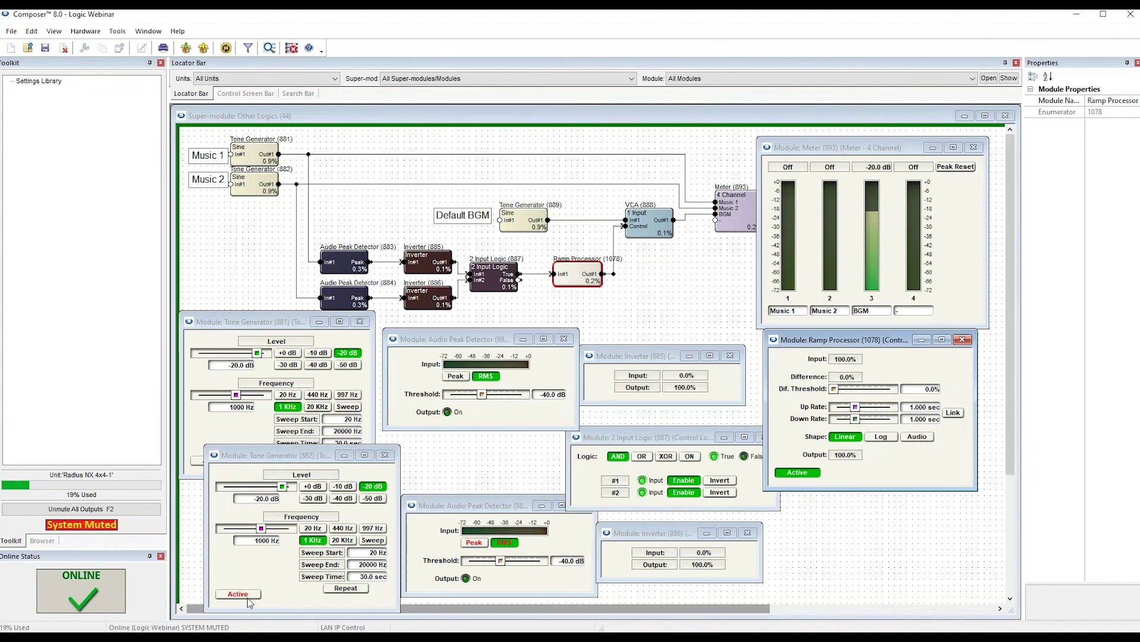
Toggle the Ramp Processor's Active state off and back on while activating Tone Generator (882) to test the BGM fade.
click(799, 473)
click(246, 595)
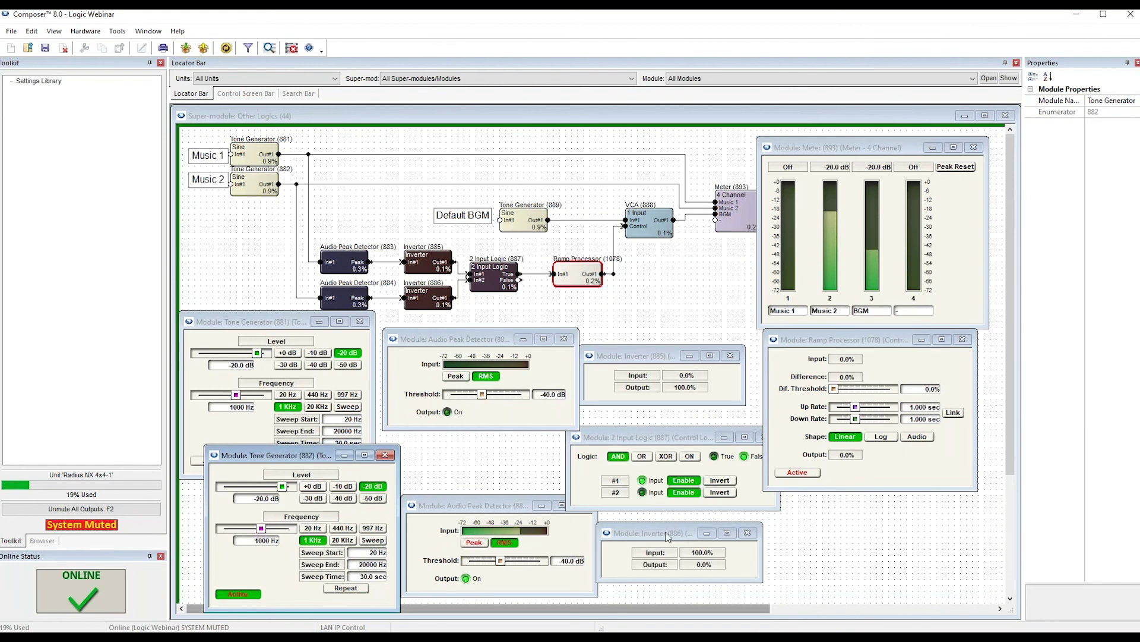
click(797, 473)
Link the Ramp Processor's Up and Down Rates, set both to about 8.807 sec, and move its window clear of the meter bars.
drag(850, 345, 847, 297)
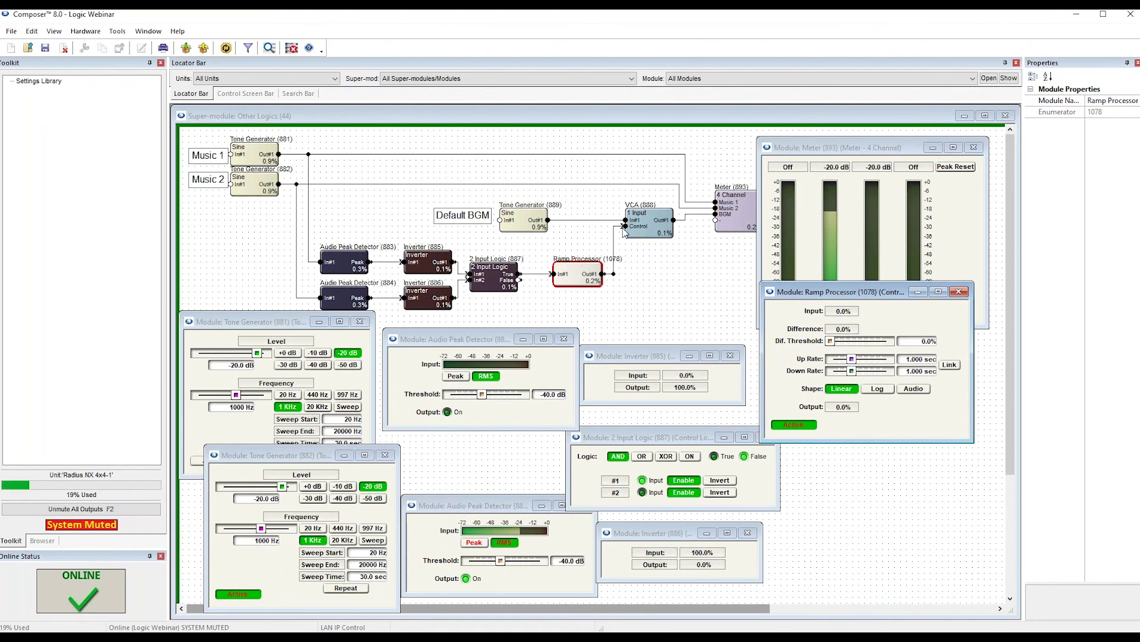
drag(857, 292, 813, 279)
click(906, 352)
drag(809, 351, 816, 350)
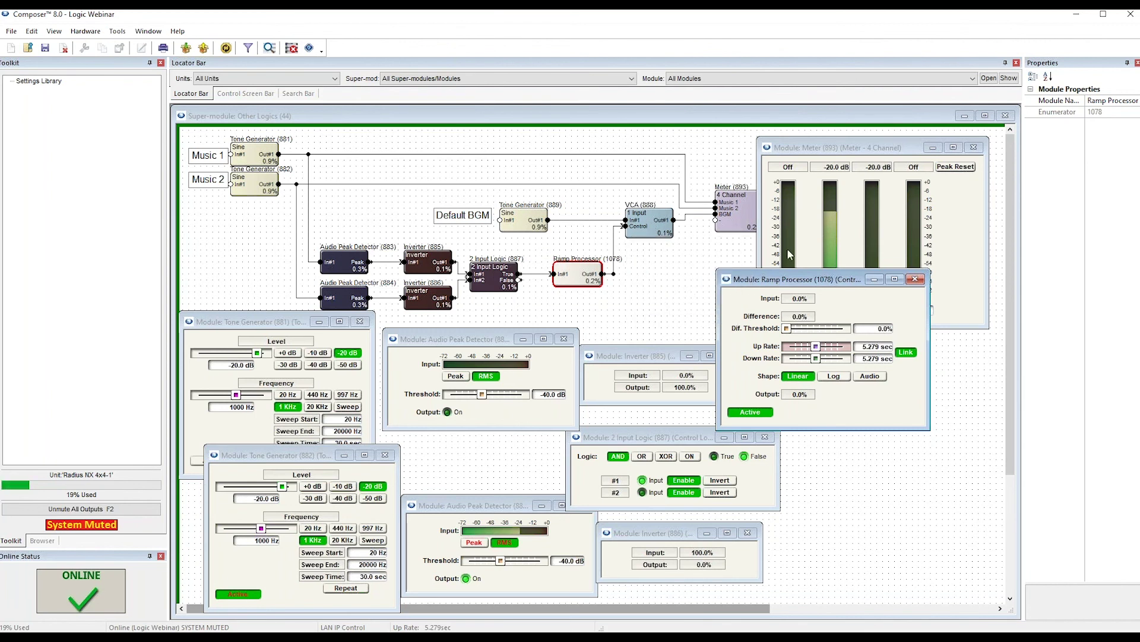
drag(772, 278, 689, 324)
drag(733, 391, 736, 393)
Deactivate and reactivate Tone Generator (882) to check the slower BGM ramp, then point out both music sources.
click(238, 593)
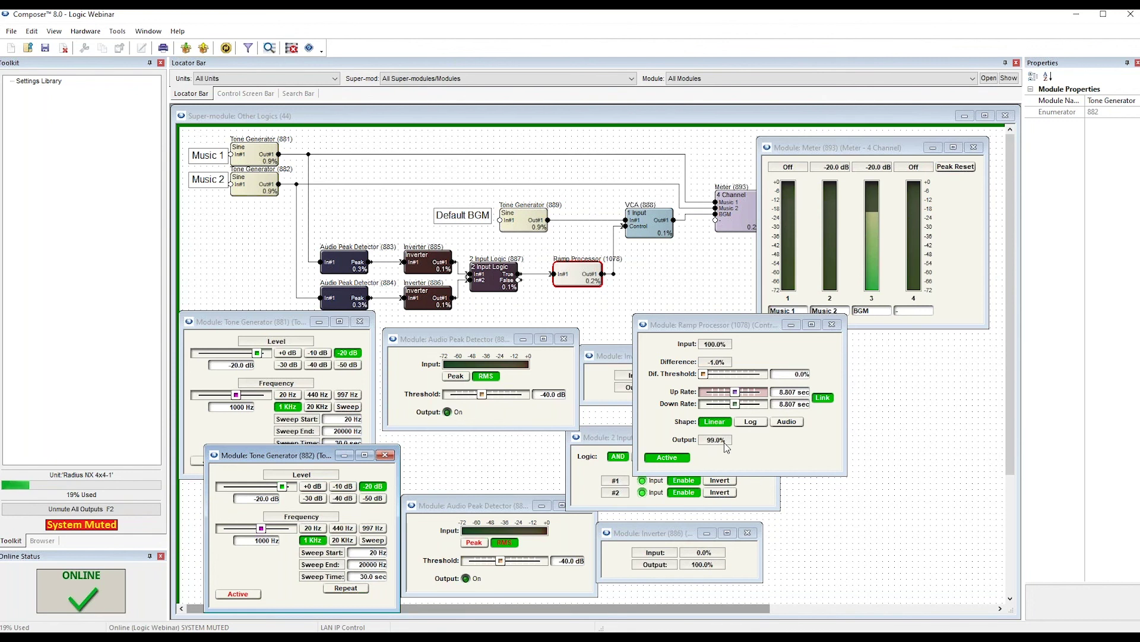
click(247, 593)
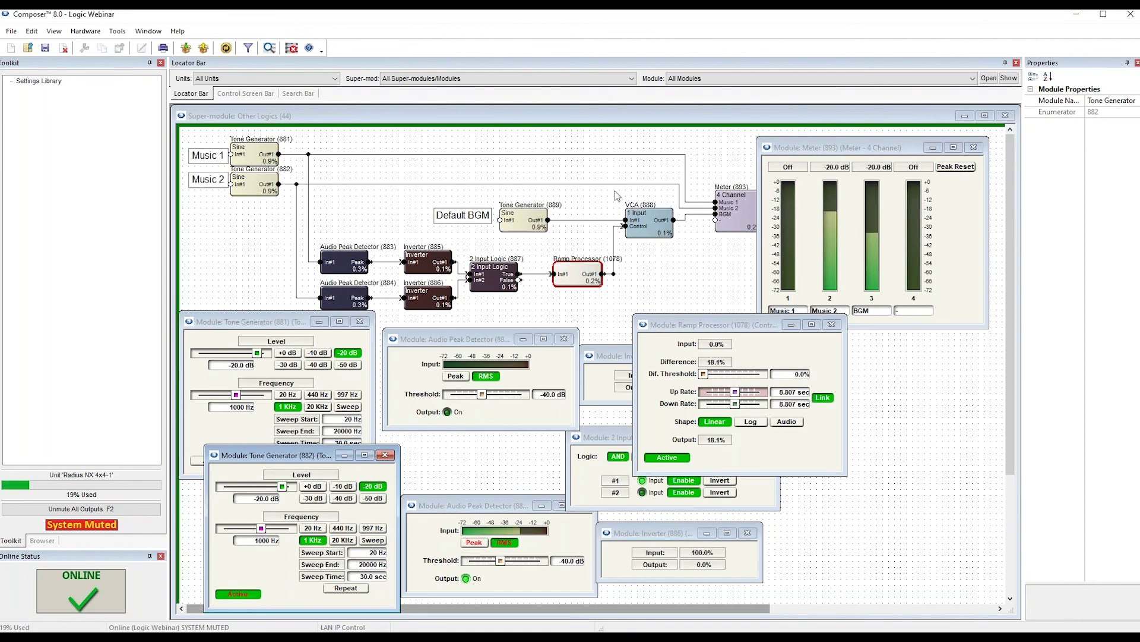
click(262, 149)
click(261, 189)
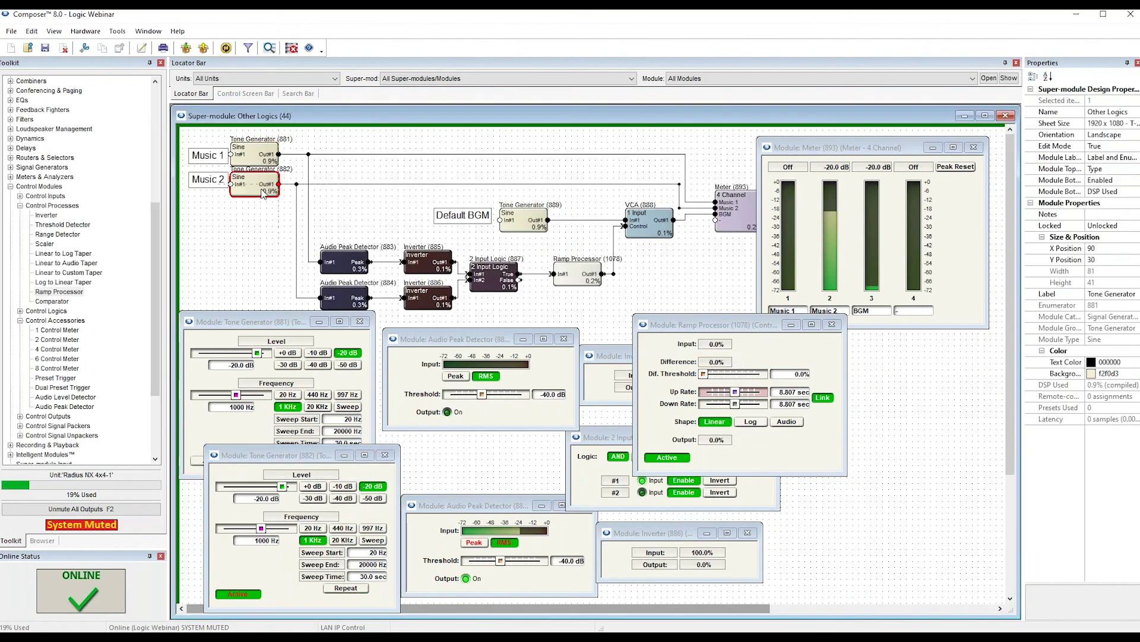
click(637, 141)
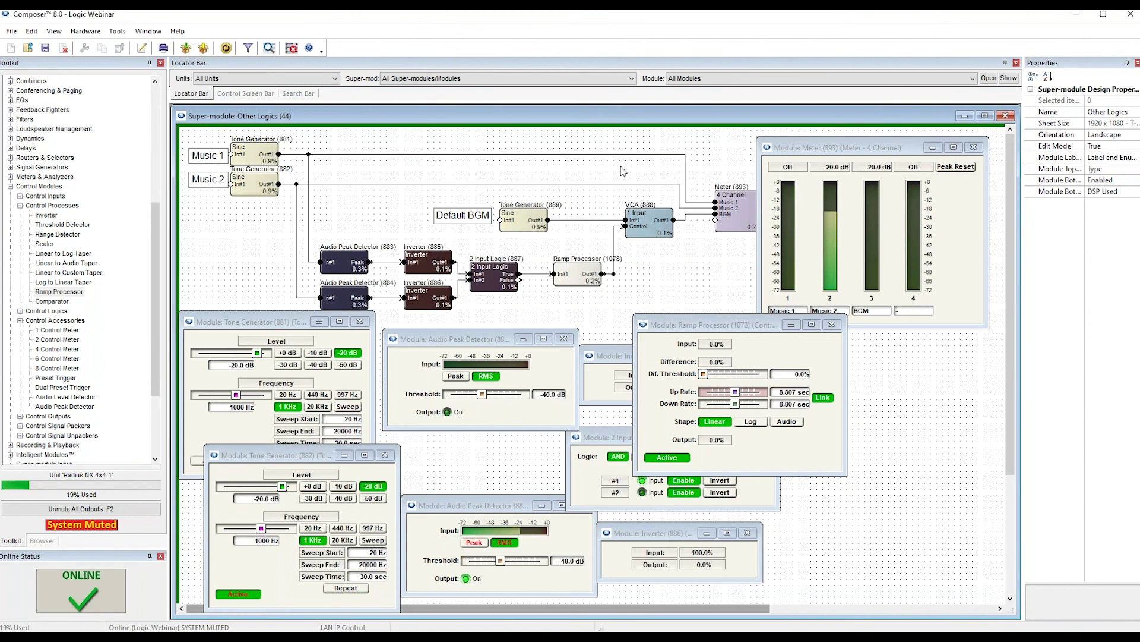
Close all open module control windows and the Other Logics (44) super-module.
click(974, 147)
click(836, 325)
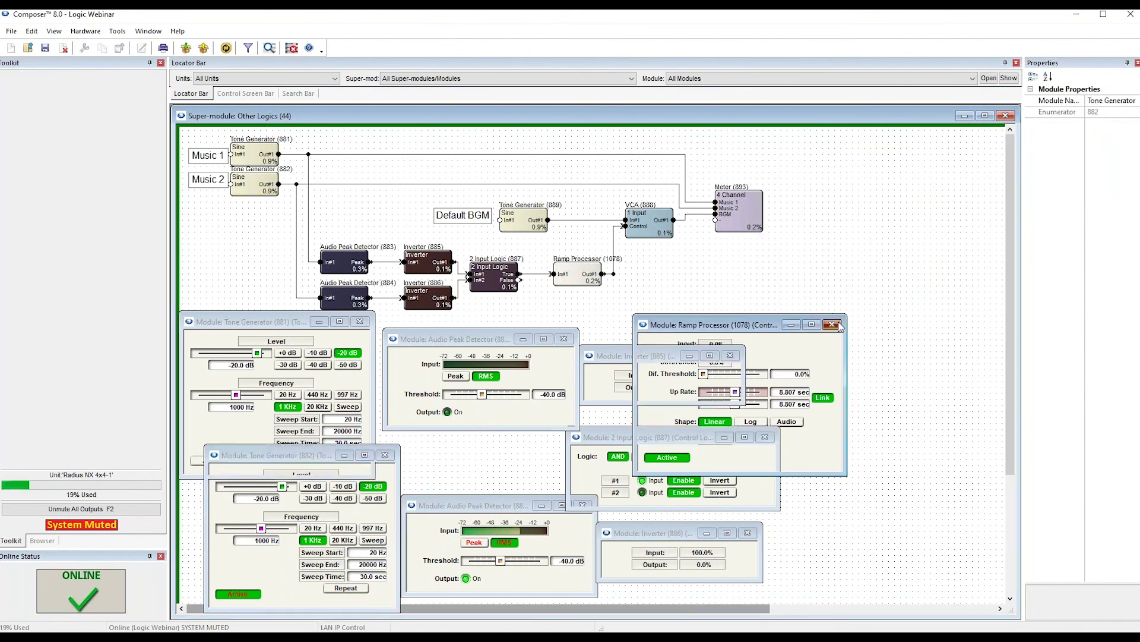
click(730, 355)
click(765, 437)
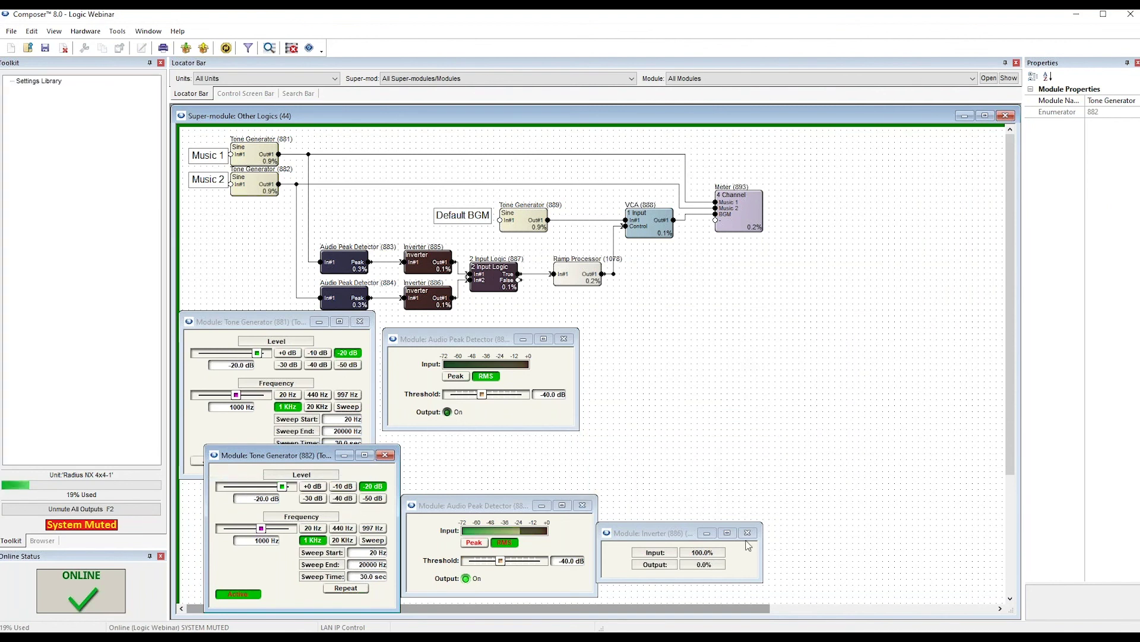
click(747, 532)
click(582, 505)
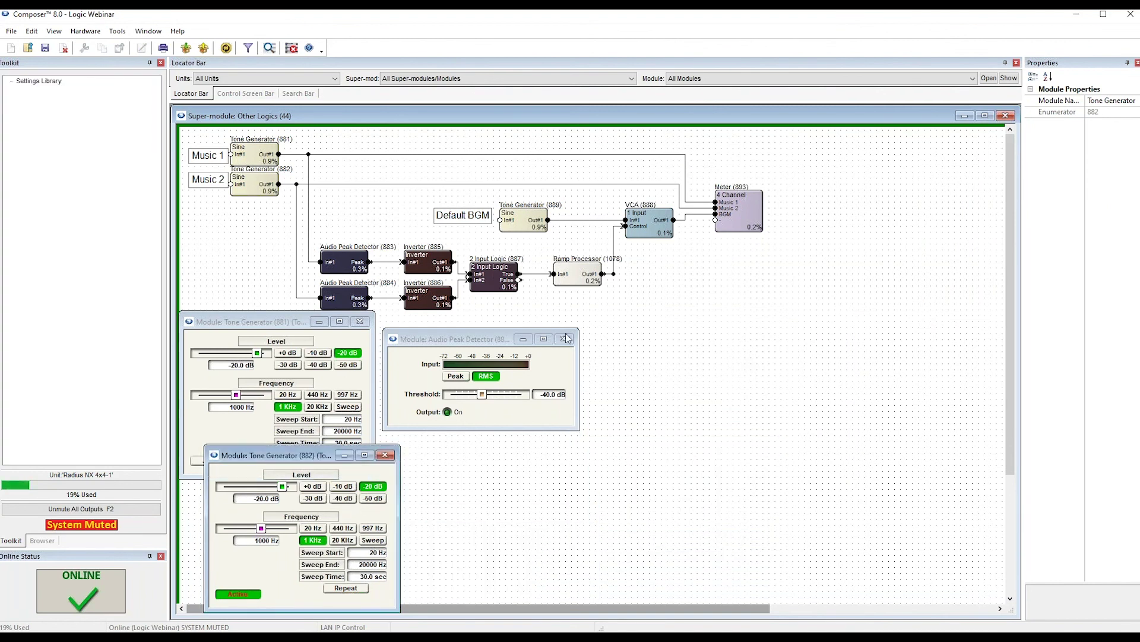
click(565, 339)
click(360, 322)
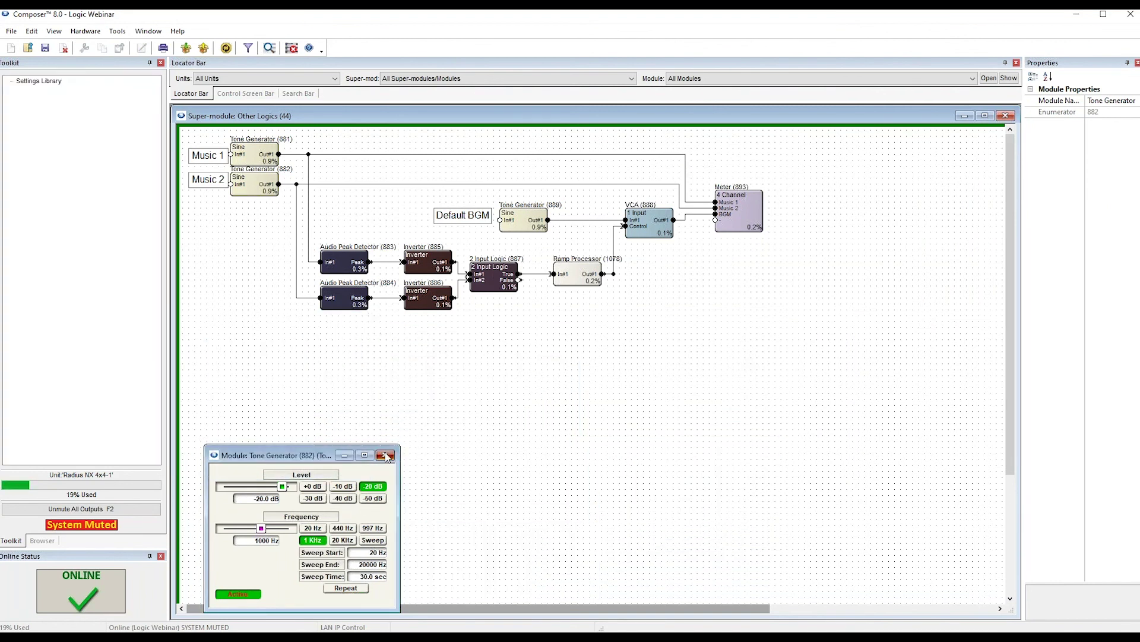
click(385, 456)
click(1005, 116)
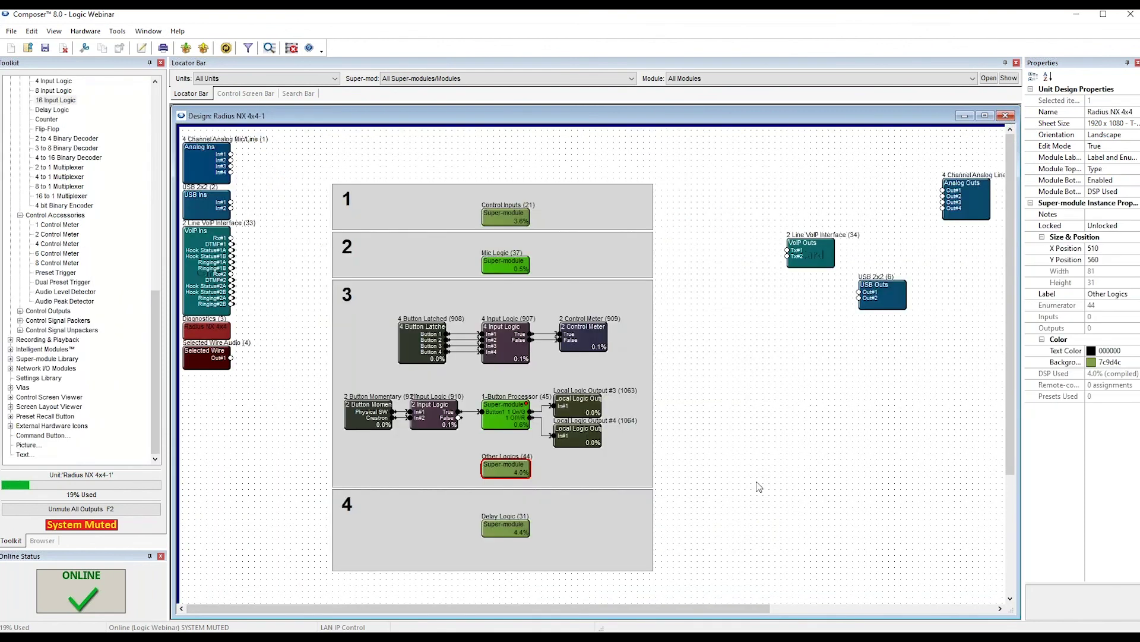
Open the Delay Logic (31) super-module in section 4 of the main design.
scroll(772, 477, down, 1)
scroll(772, 477, down, 1)
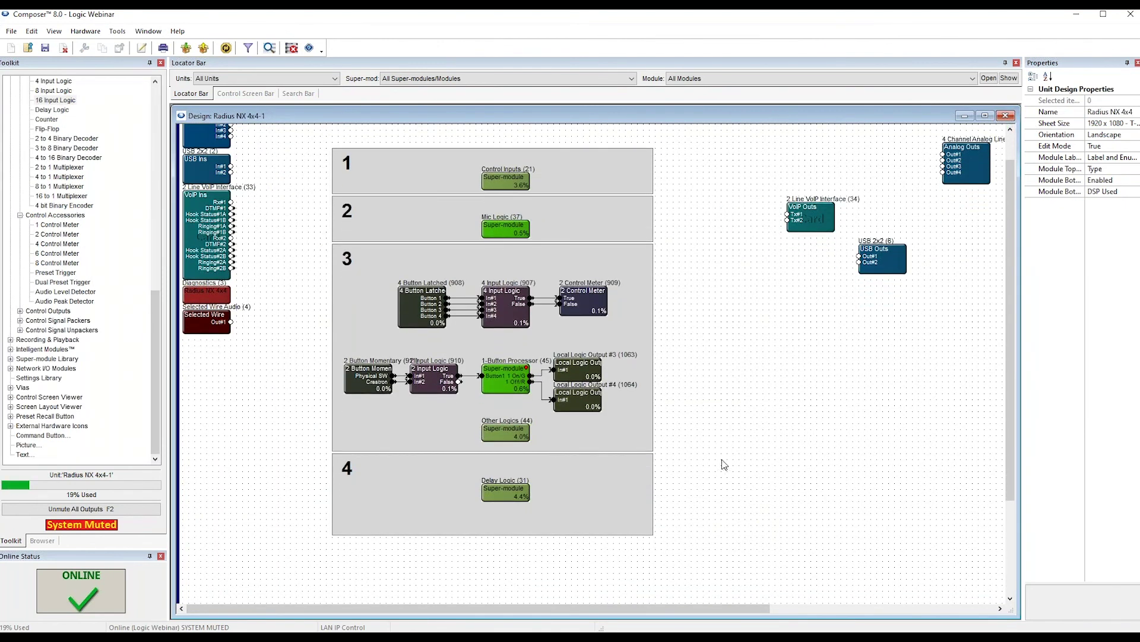
double_click(514, 498)
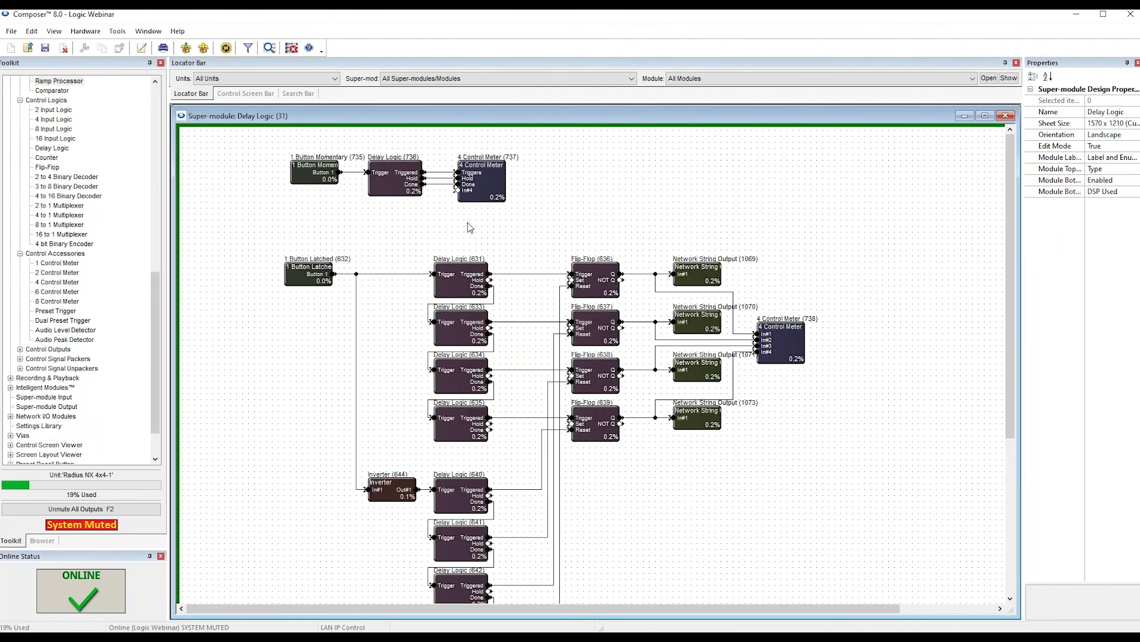
Open the Delay Logic (736), 4 Control Meter (737) and 1 Button Momentary (735) windows and arrange them side by side.
double_click(392, 173)
drag(462, 234, 490, 225)
double_click(489, 184)
drag(343, 201, 689, 166)
double_click(324, 172)
drag(342, 205, 254, 331)
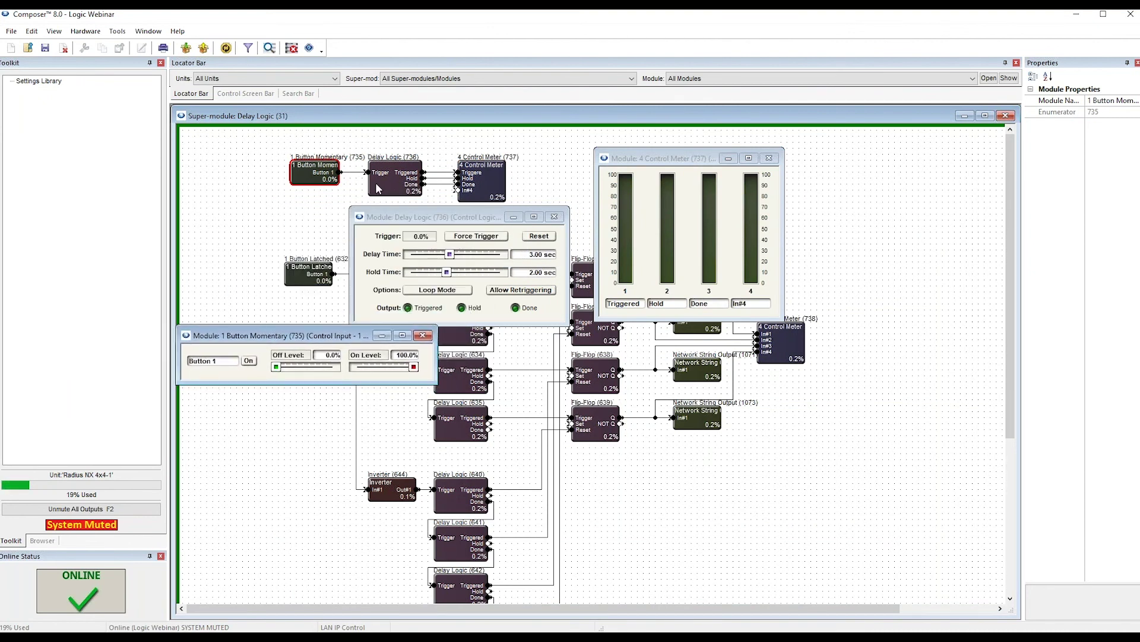
mouse_move(408, 180)
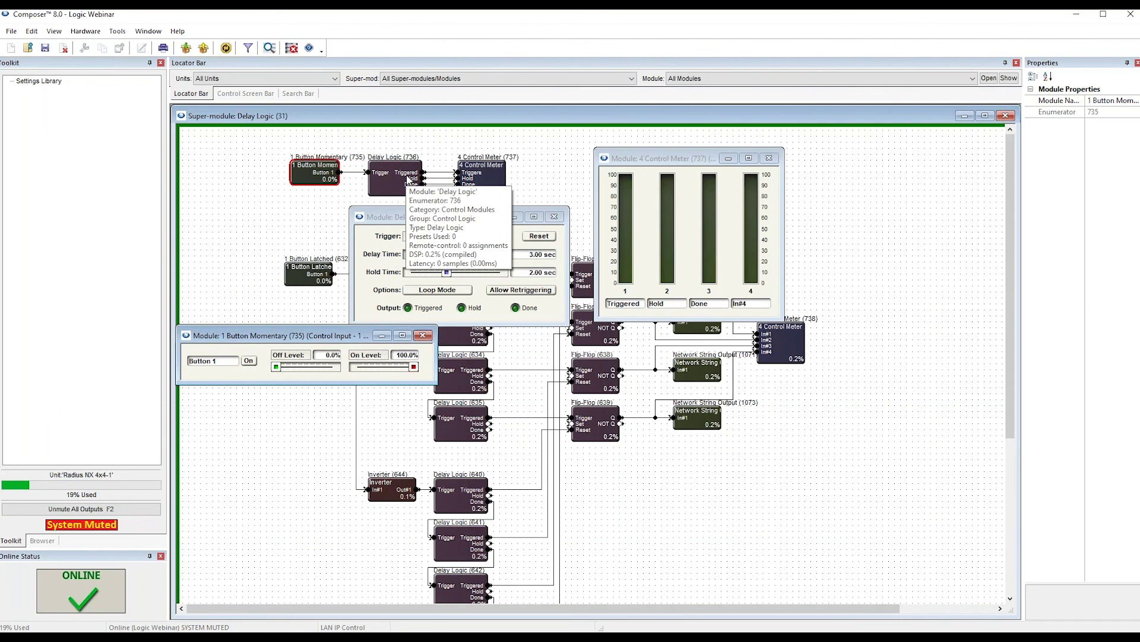
drag(419, 215, 416, 211)
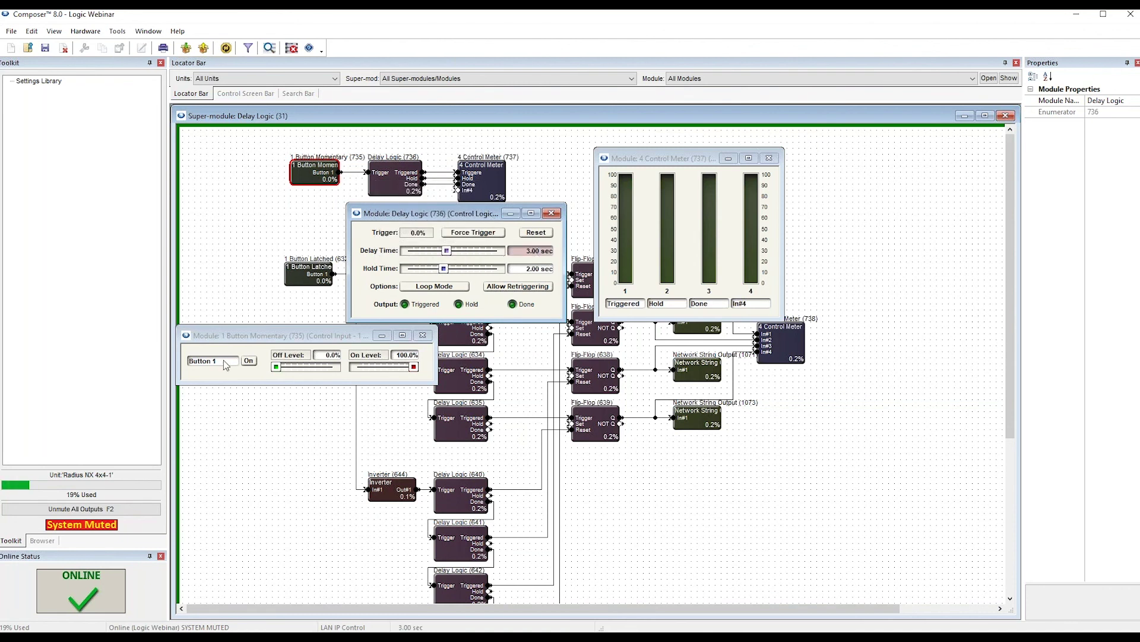
Trigger Button 1 and examine the Delay Logic's Hold output, Hold Time and Done output.
click(248, 361)
click(436, 181)
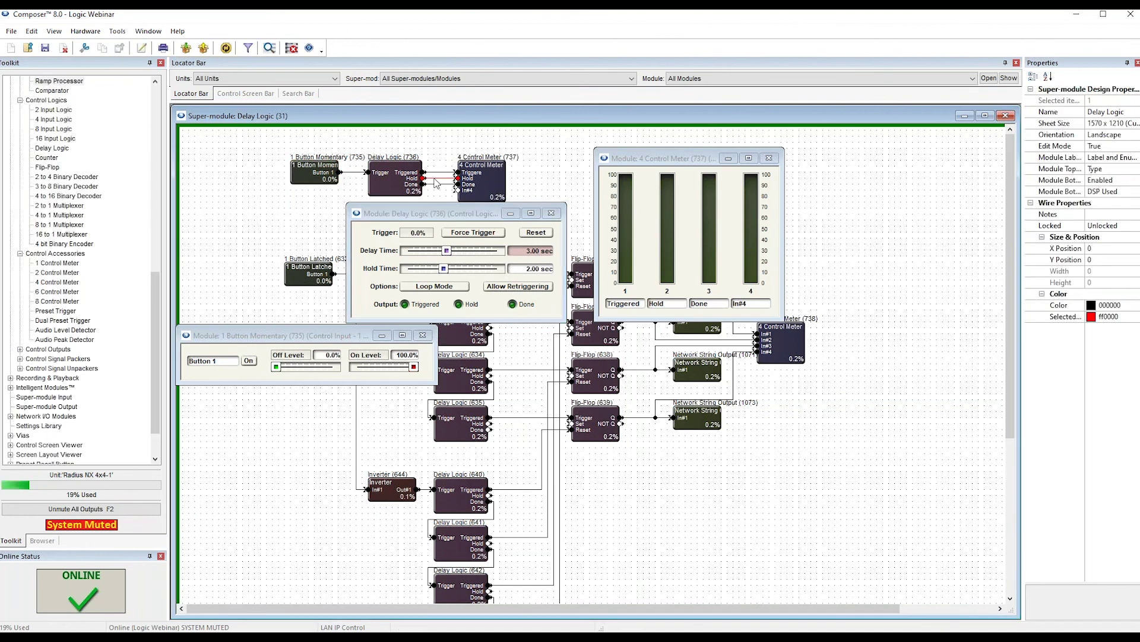
click(533, 272)
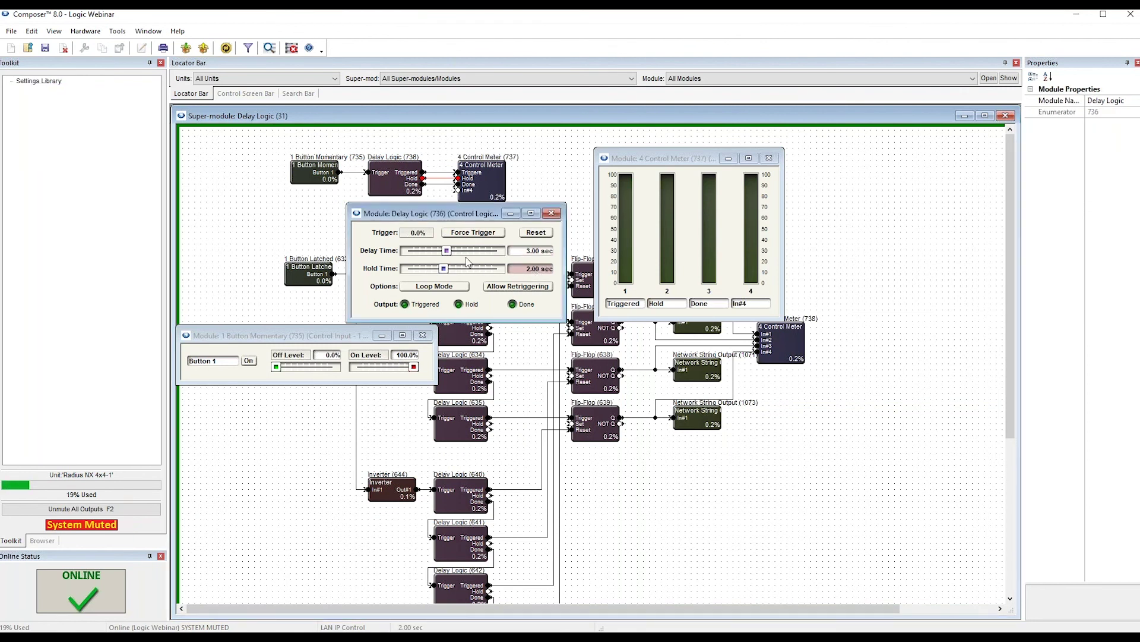
click(436, 185)
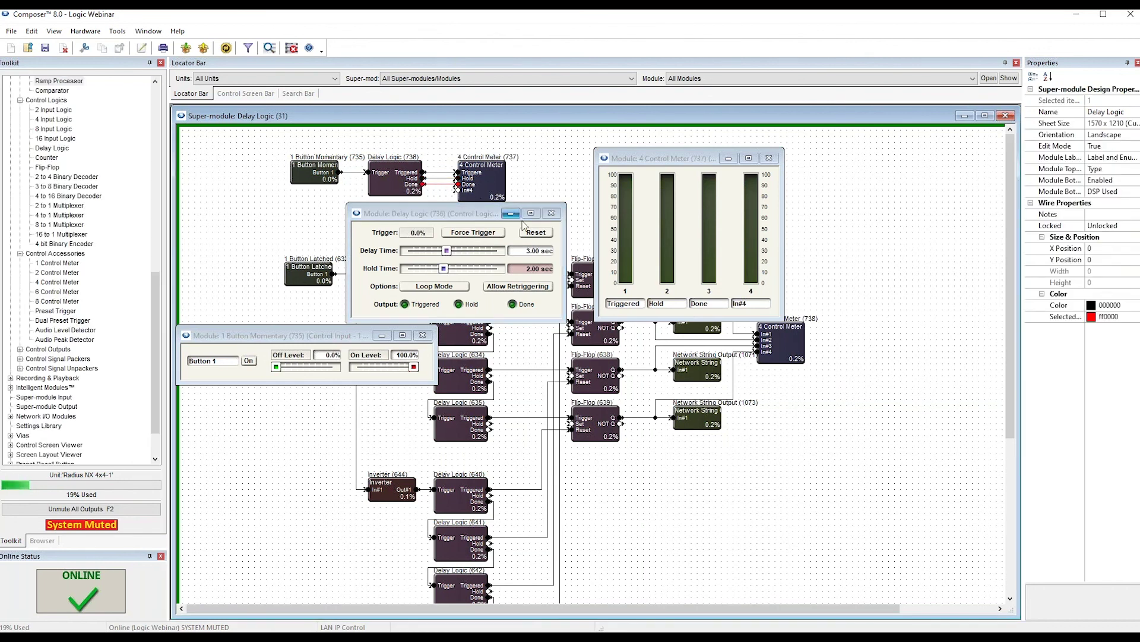
Trigger Button 1 again to watch the Triggered, Hold and Done meters, and check the wires feeding them.
click(250, 361)
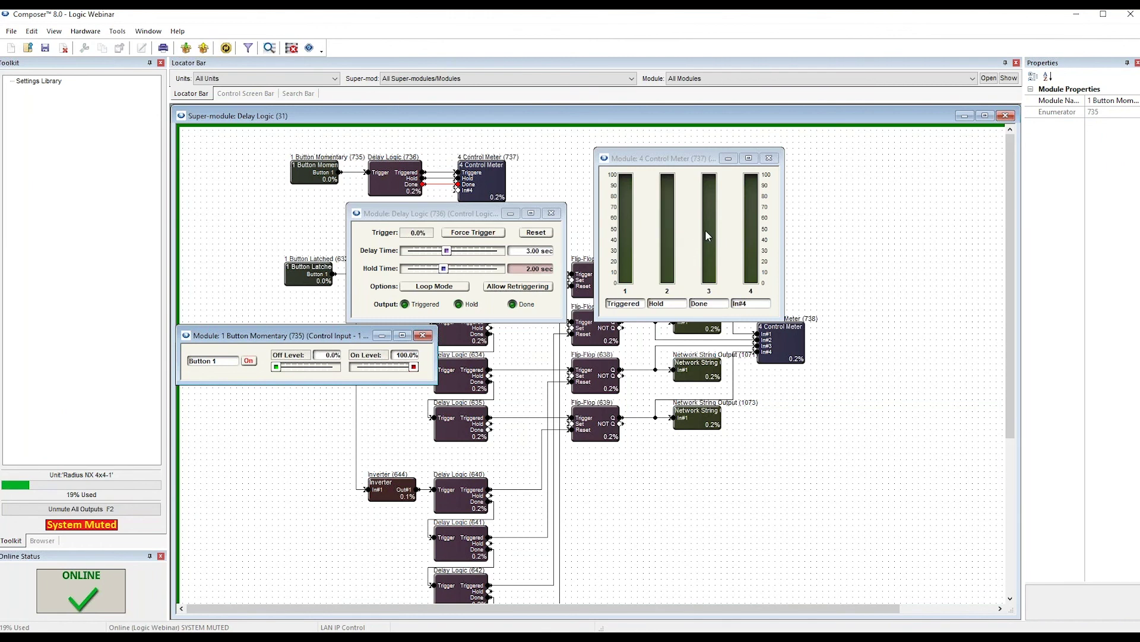
click(249, 361)
drag(673, 158, 674, 160)
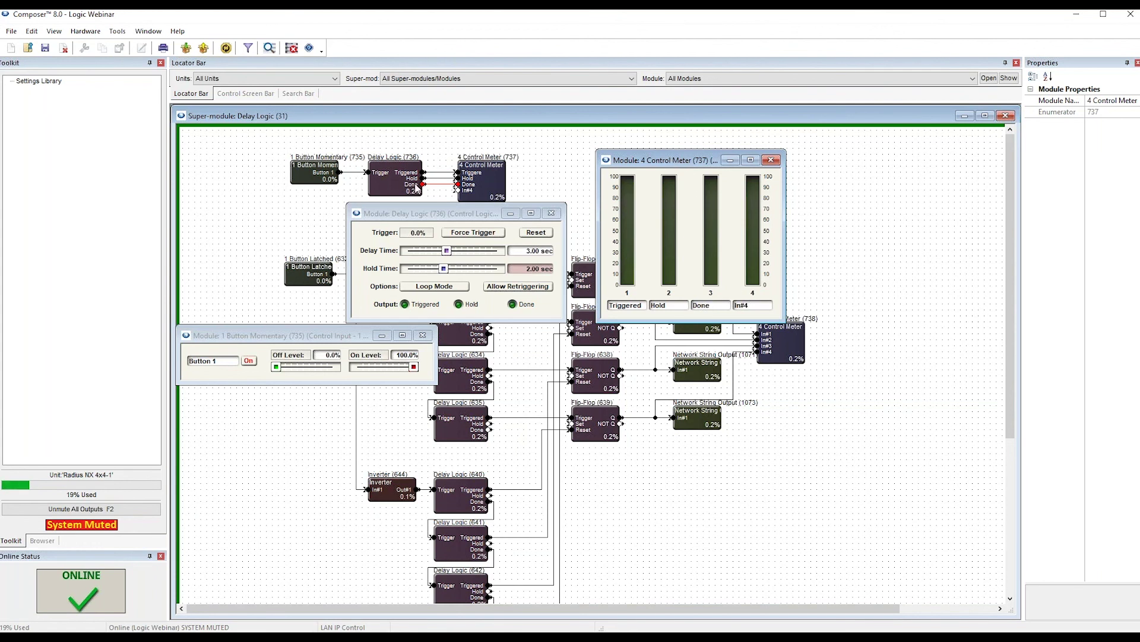
click(437, 173)
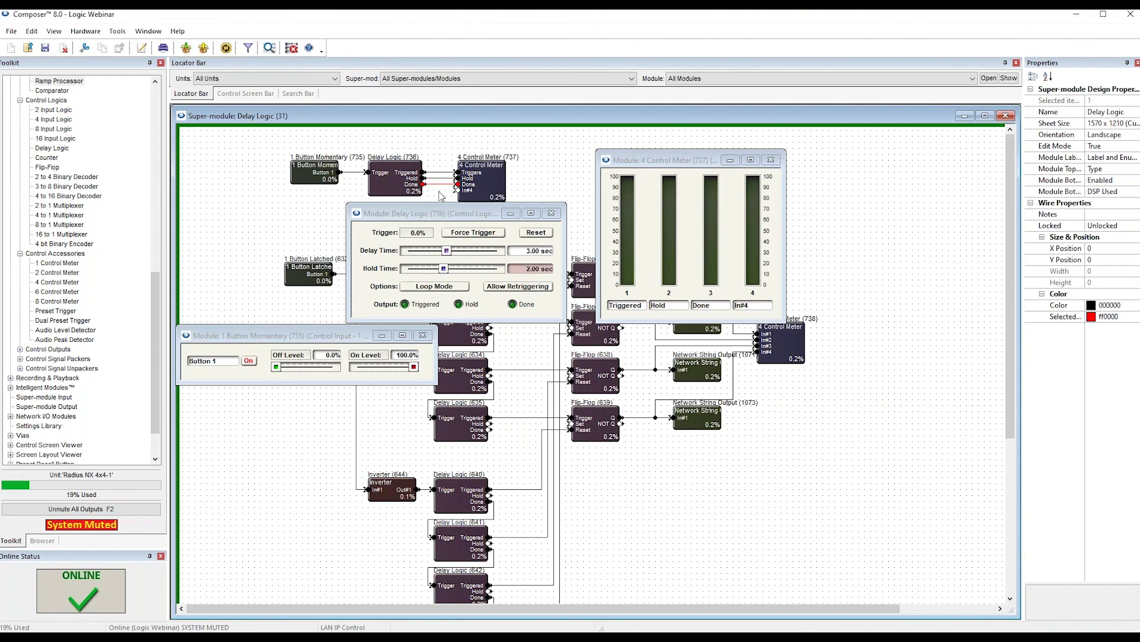
Enable Loop Mode on Delay Logic (736) and set its Delay Time to 1 sec.
drag(473, 218, 465, 202)
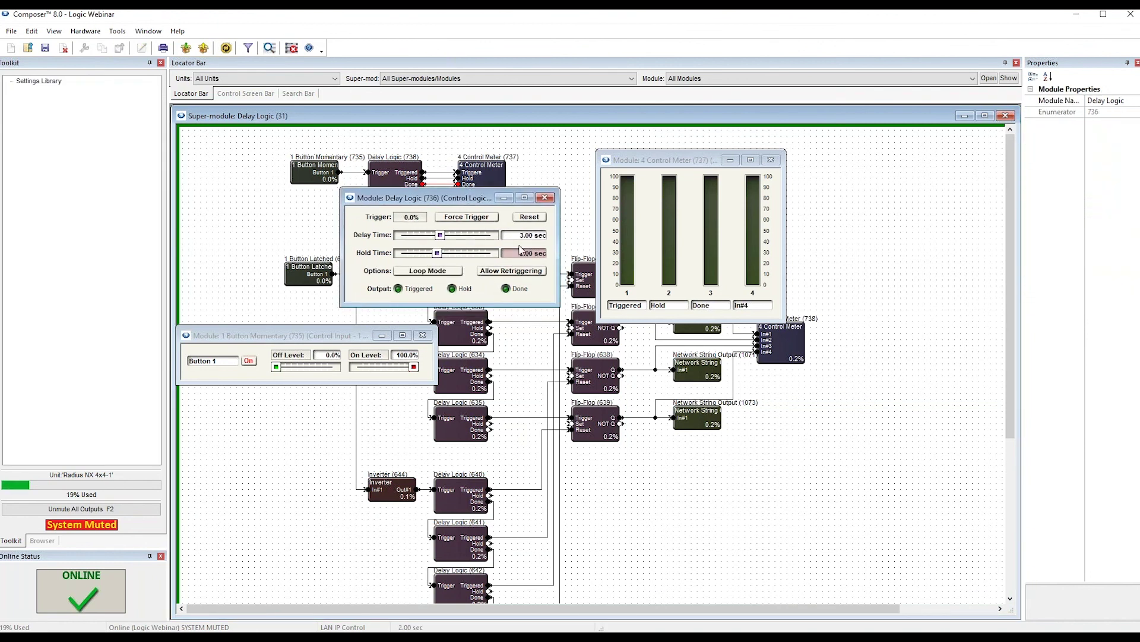
click(459, 271)
click(542, 235)
text(1)
key(Return)
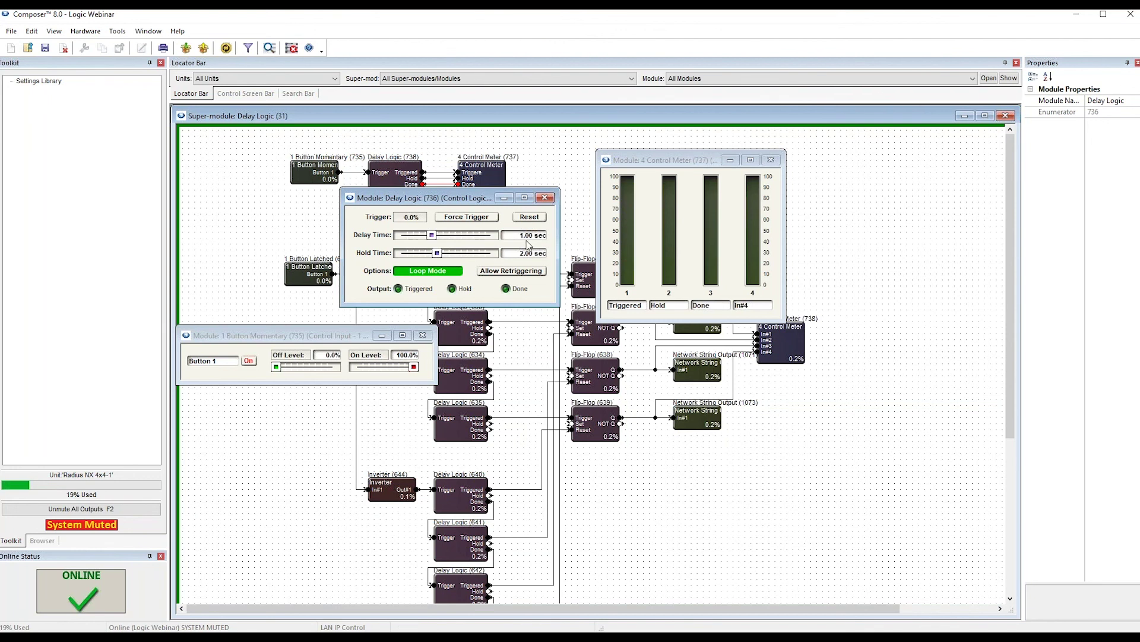
Set Delay Logic (736)'s Delay Time and Hold Time to 0.5 sec each, and trigger Button 1 to start the loop.
text(.5)
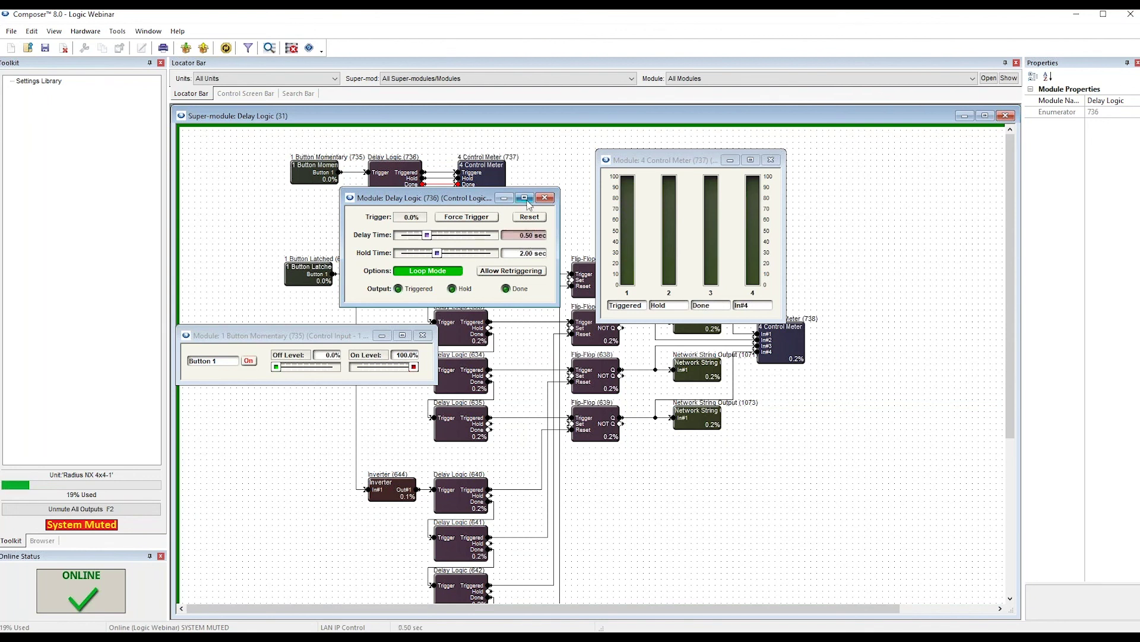
key(Tab)
text(.5)
key(Return)
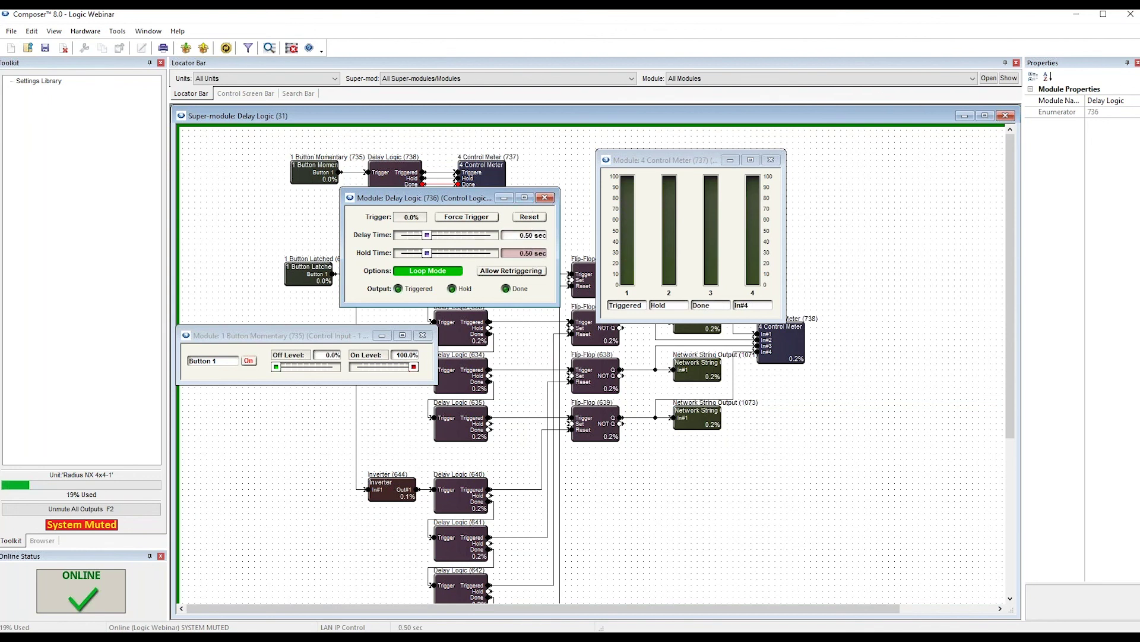
click(250, 362)
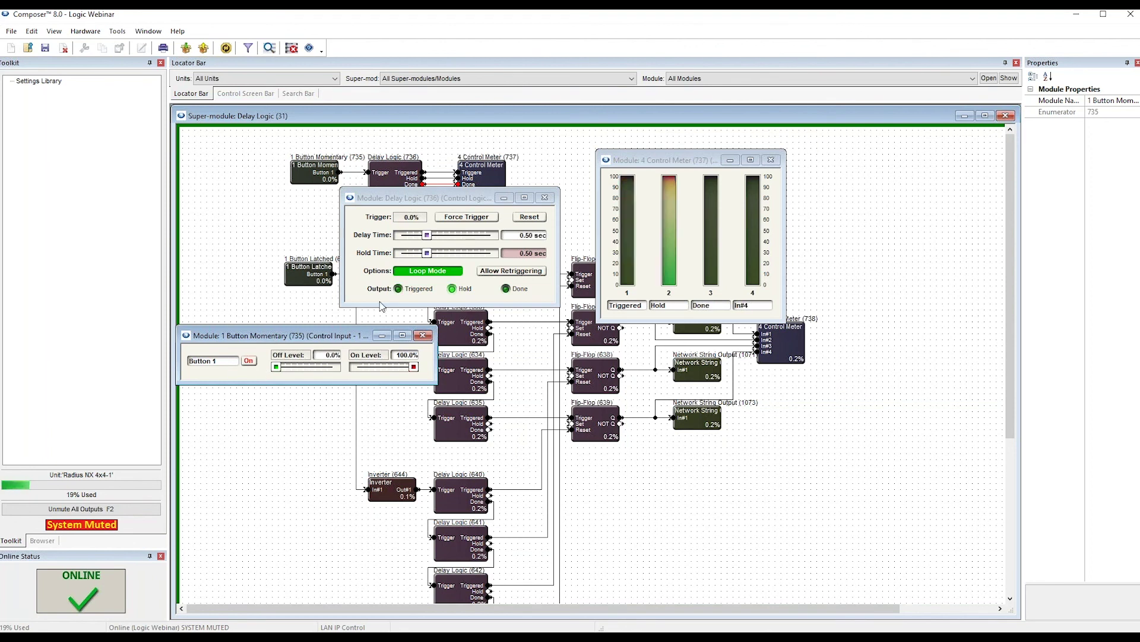
Disable Loop Mode on Delay Logic (736) and close the Delay Logic, 4 Control Meter and 1 Button Momentary windows.
click(436, 271)
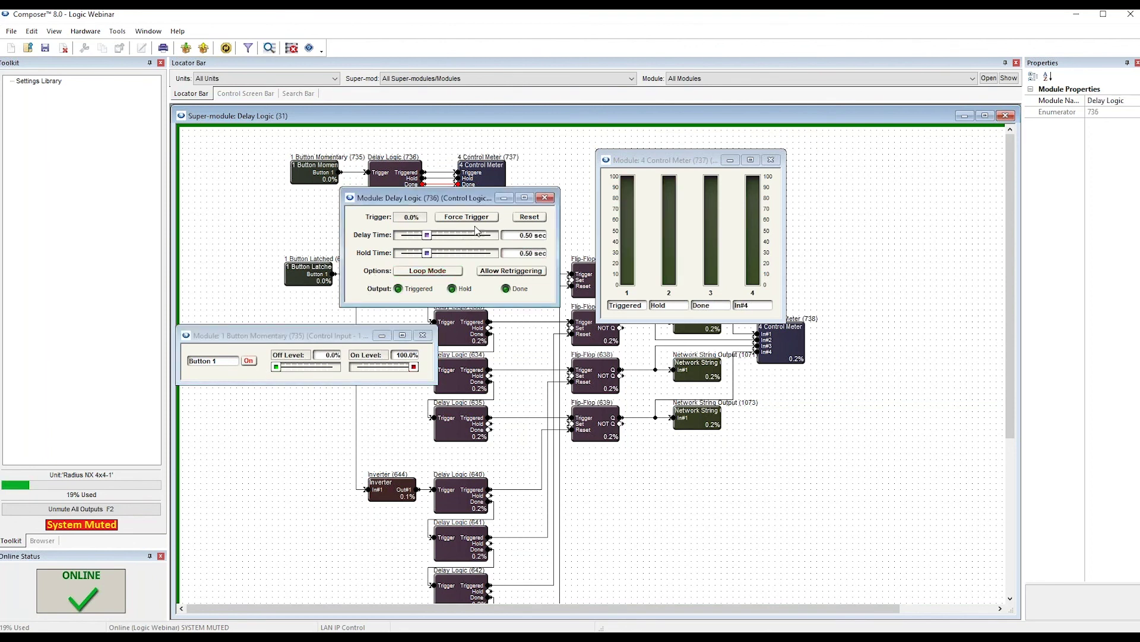
click(545, 197)
click(770, 159)
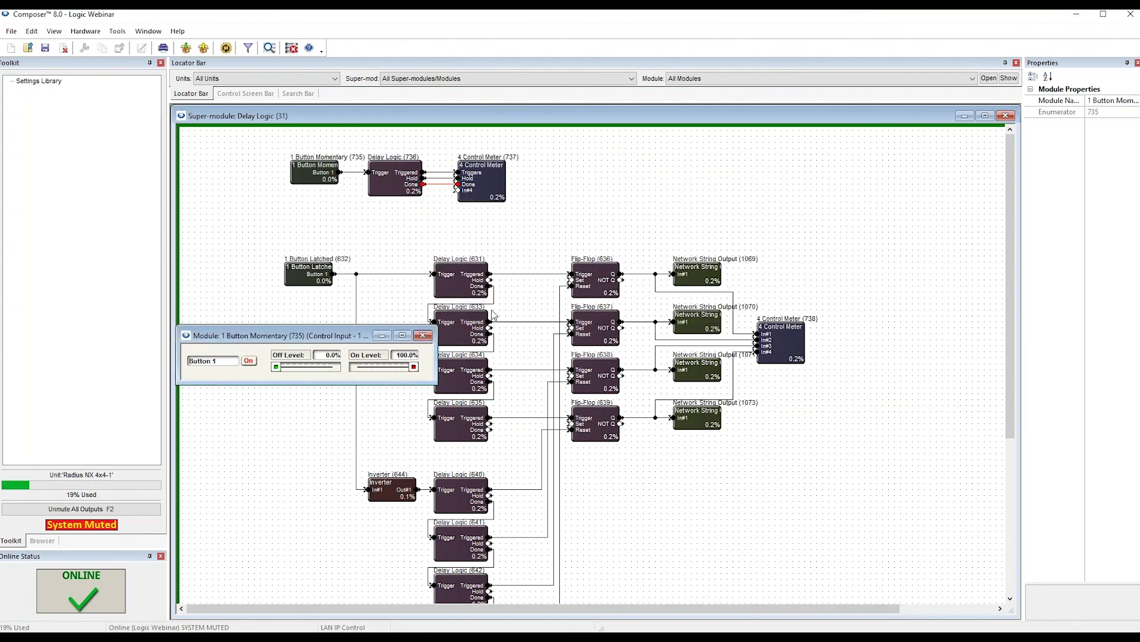
click(423, 335)
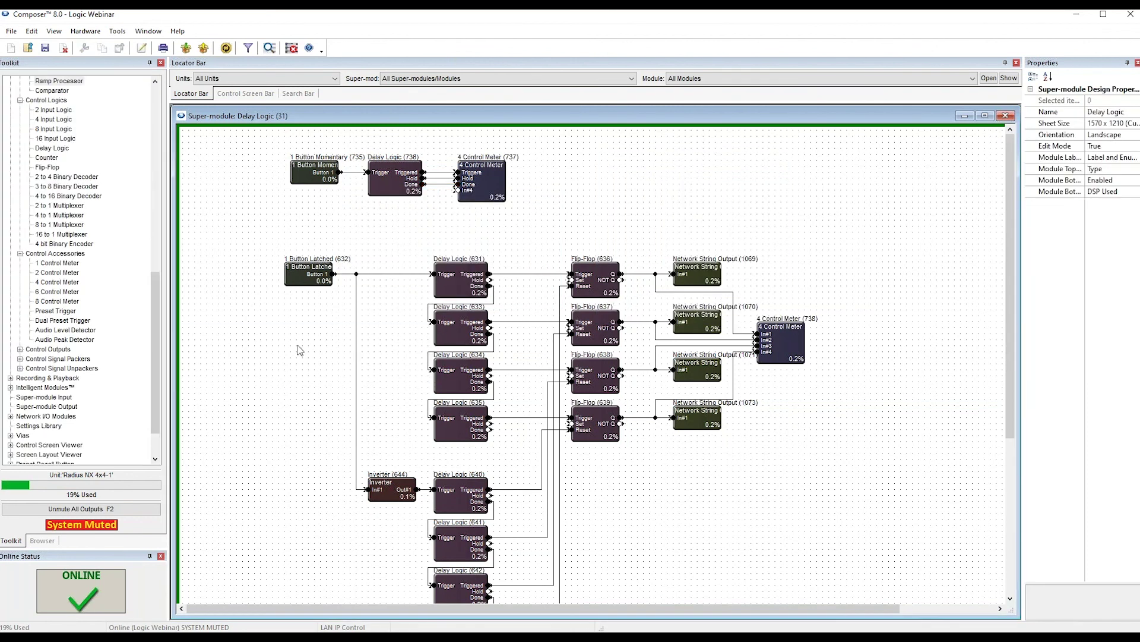
Examine the chained sequence from 1 Button Latched (632) through the Delay Logic and Flip-Flop modules to the Network String Outputs.
scroll(297, 354, down, 3)
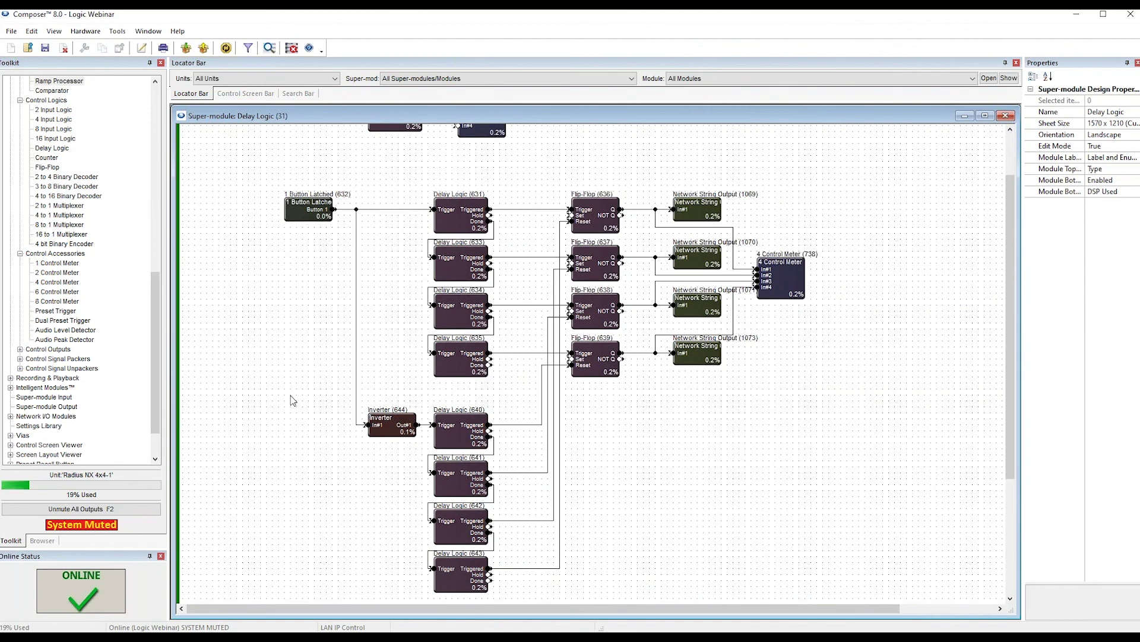
scroll(293, 399, down, 1)
scroll(314, 377, down, 1)
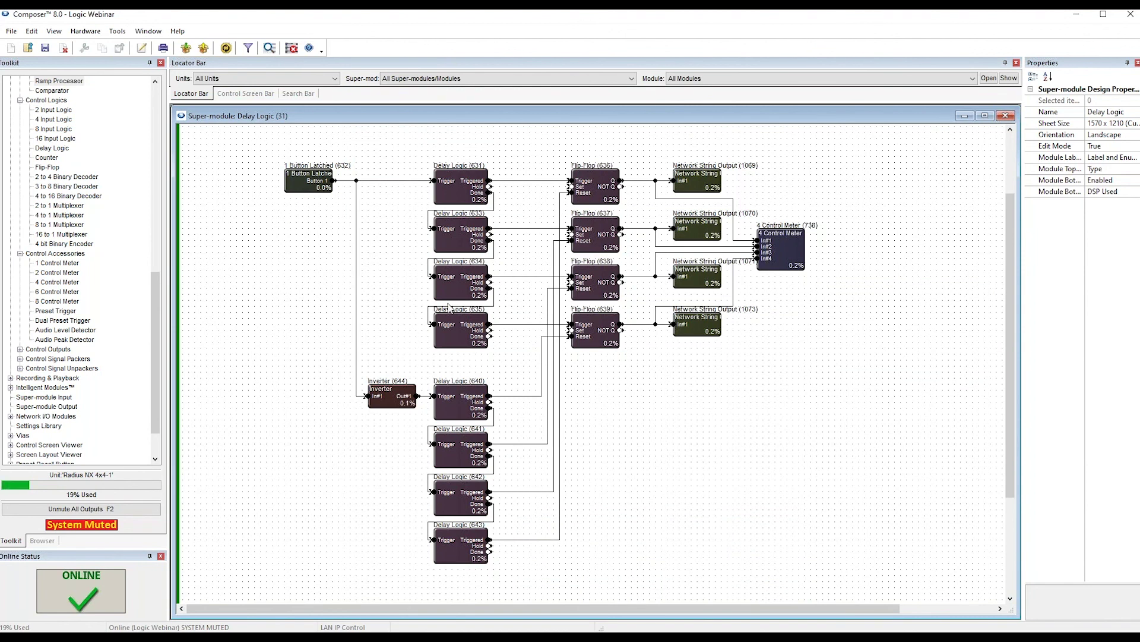
click(470, 199)
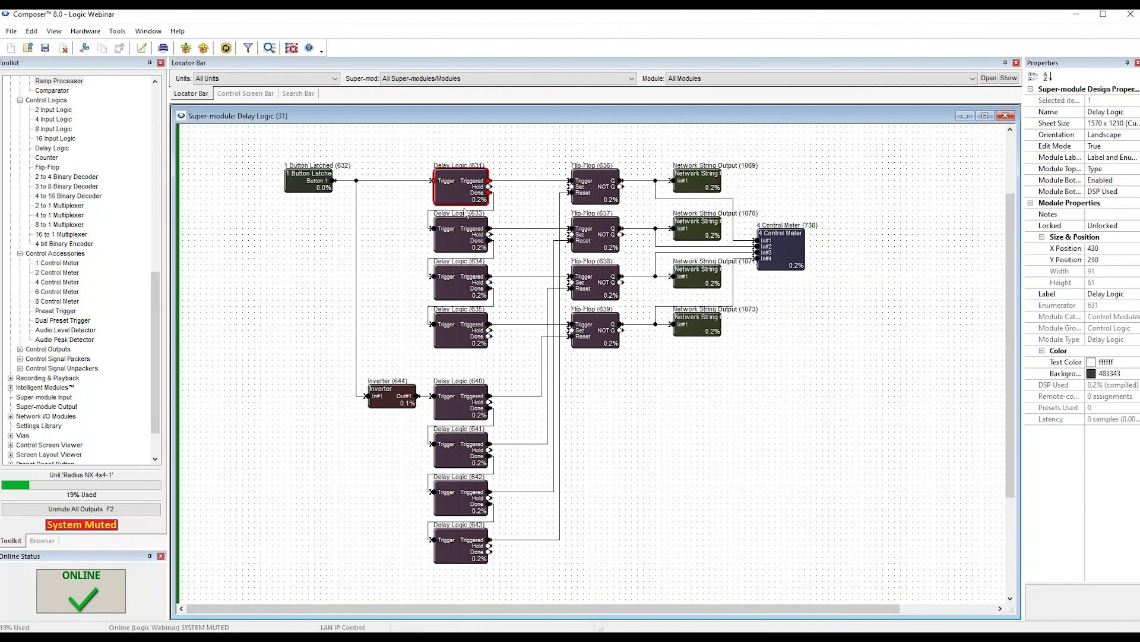
click(707, 180)
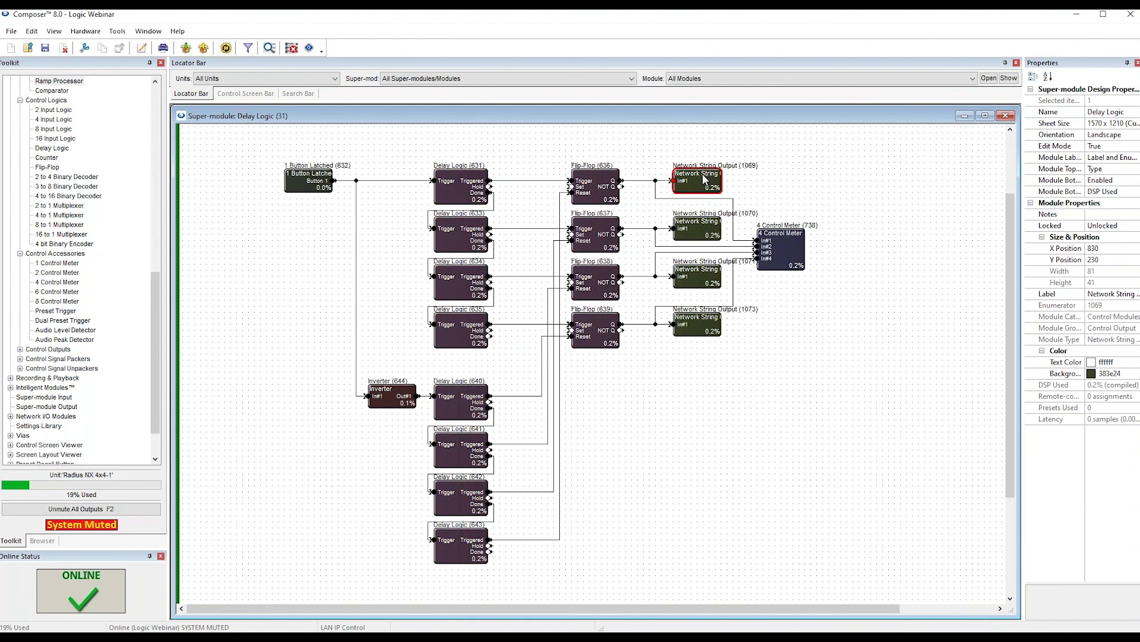
click(547, 156)
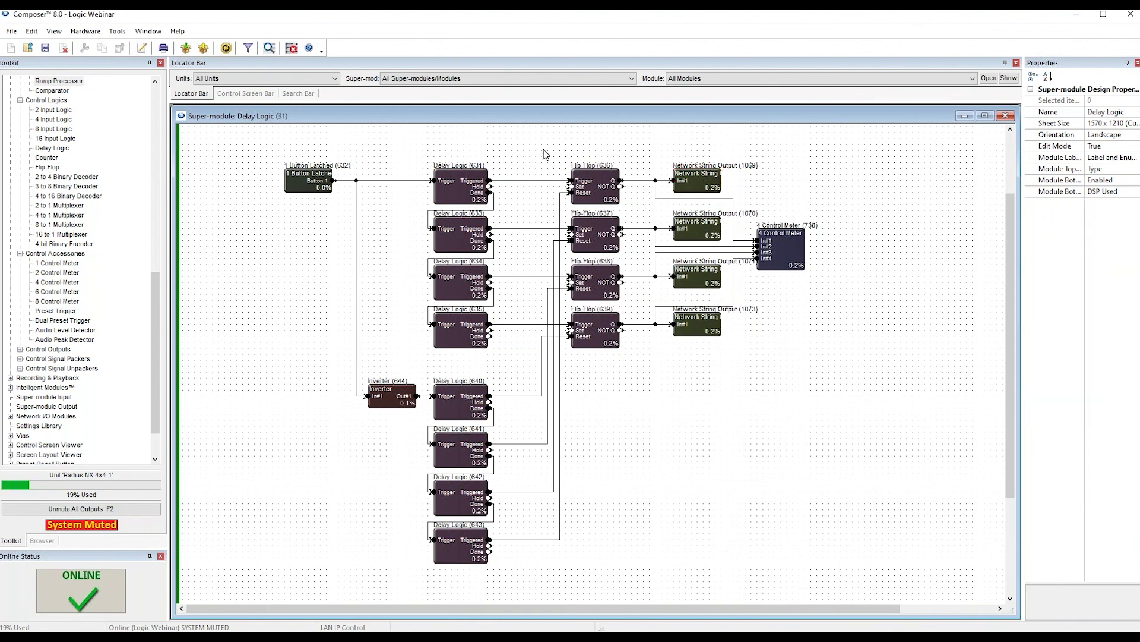
click(465, 185)
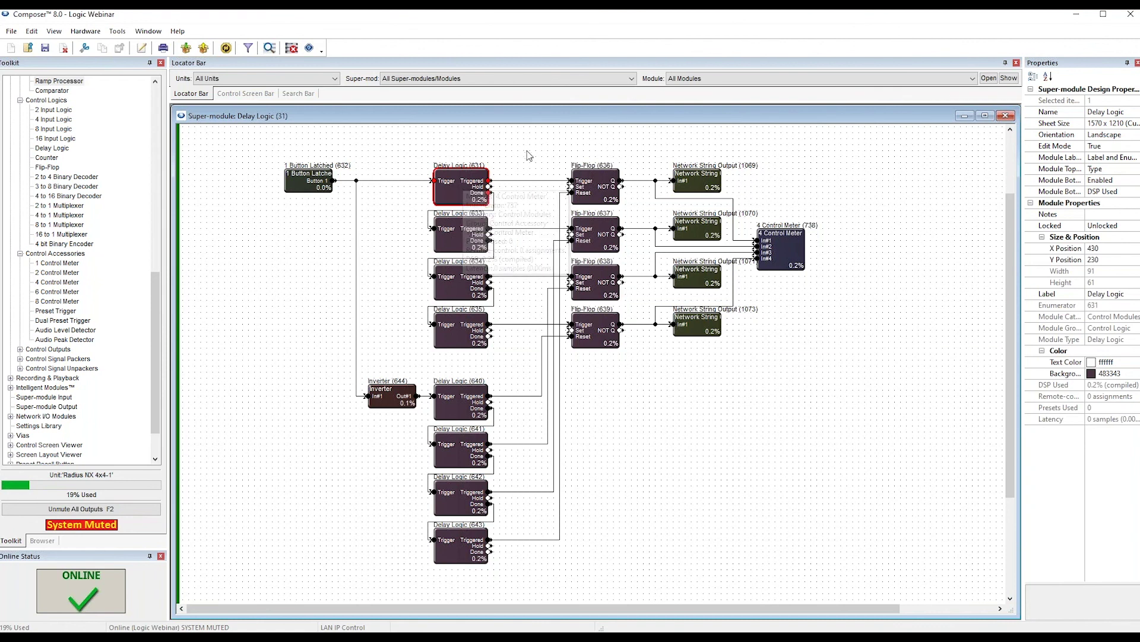
click(468, 239)
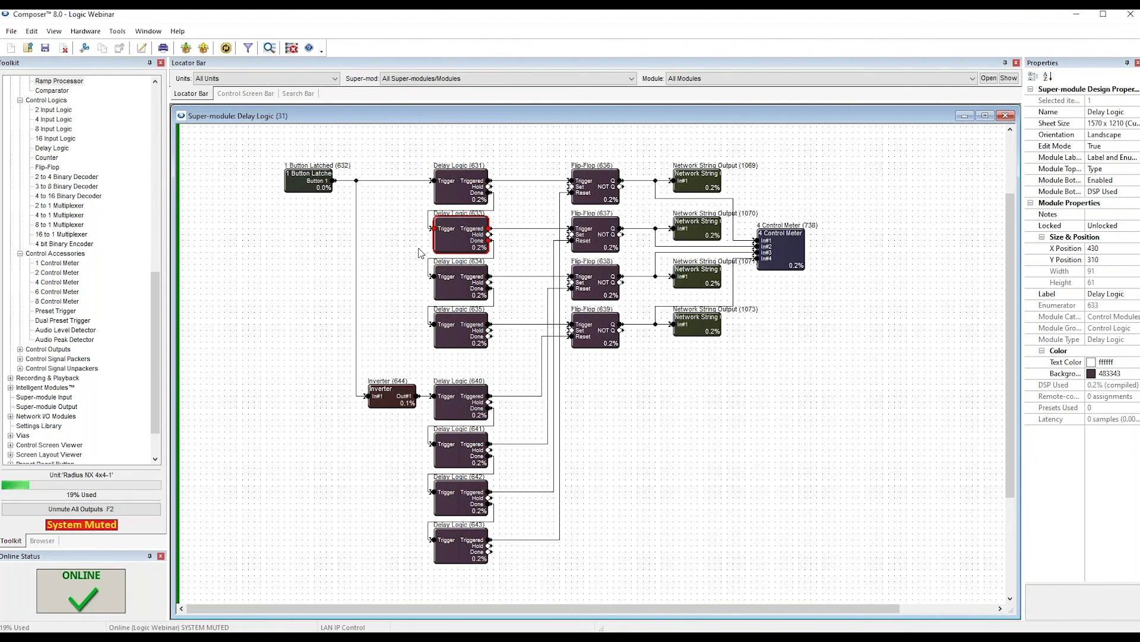
Open the 1 Button Latched (632) and Delay Logic 631, 633, 634 and 635 windows, and arrange the delay windows in a column.
double_click(310, 189)
drag(415, 225, 305, 203)
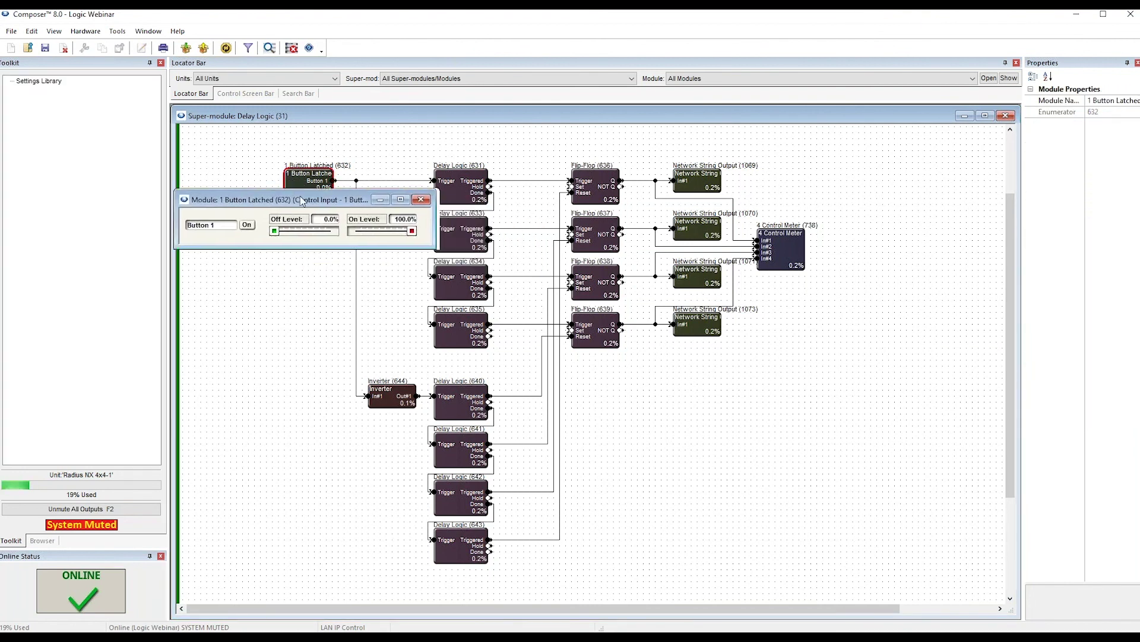
double_click(468, 184)
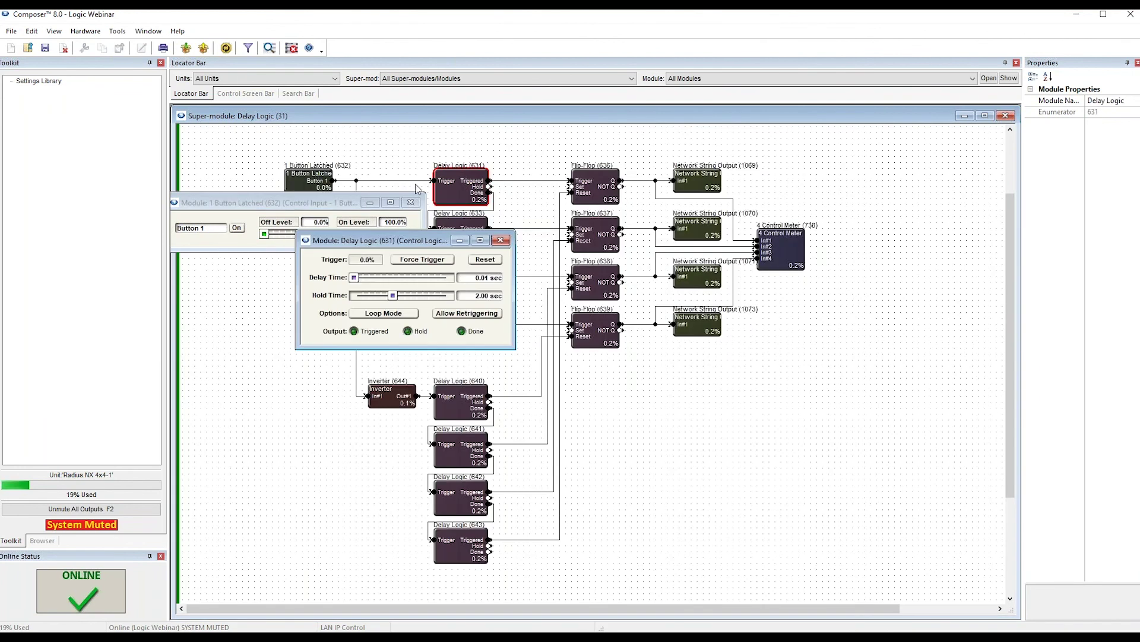
drag(418, 245, 629, 140)
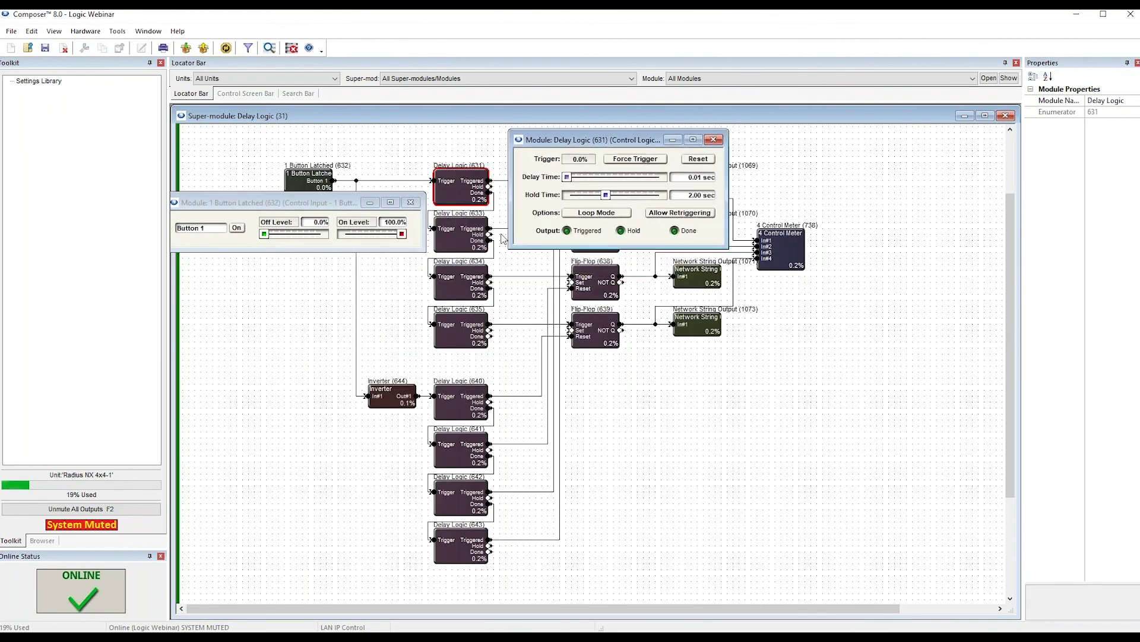
double_click(454, 236)
drag(398, 254, 610, 252)
double_click(461, 279)
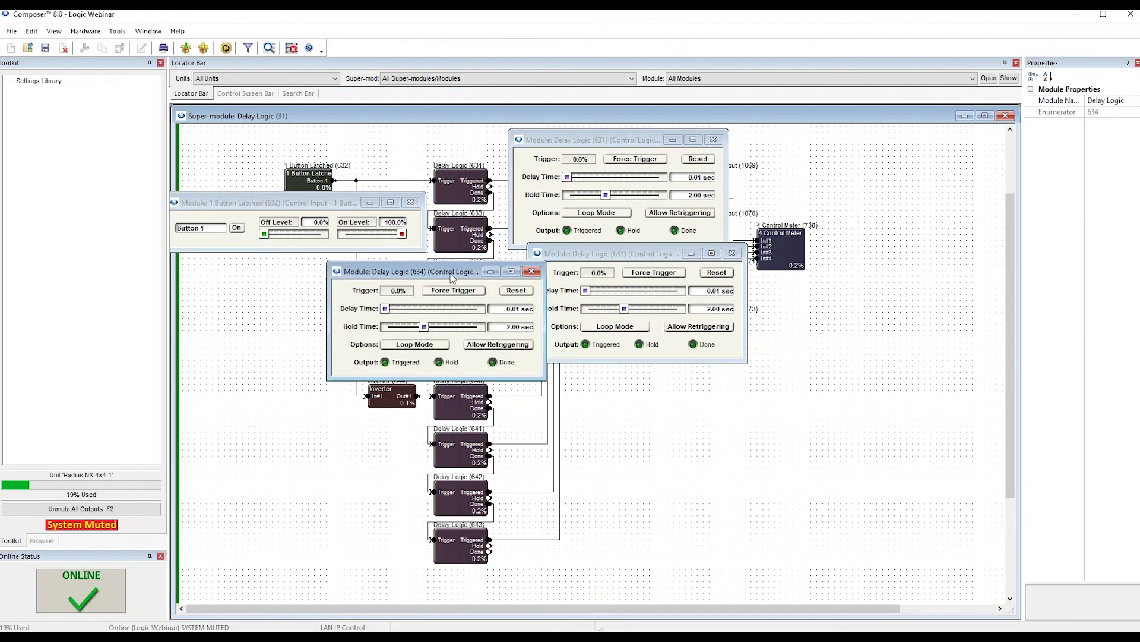
drag(392, 263, 611, 376)
double_click(461, 329)
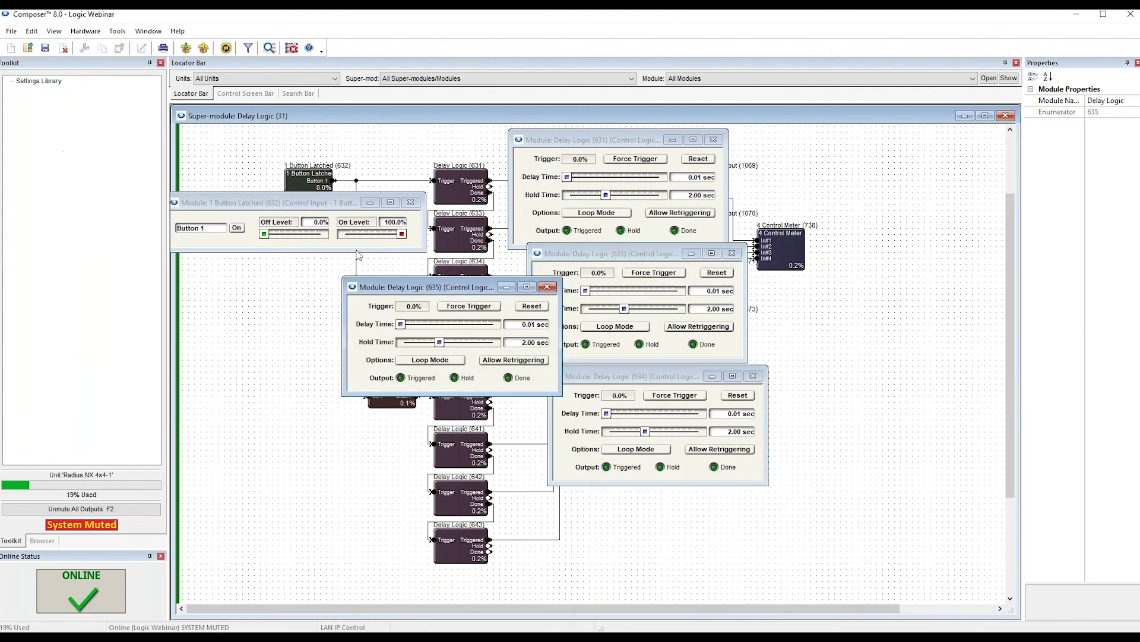
drag(412, 283, 628, 496)
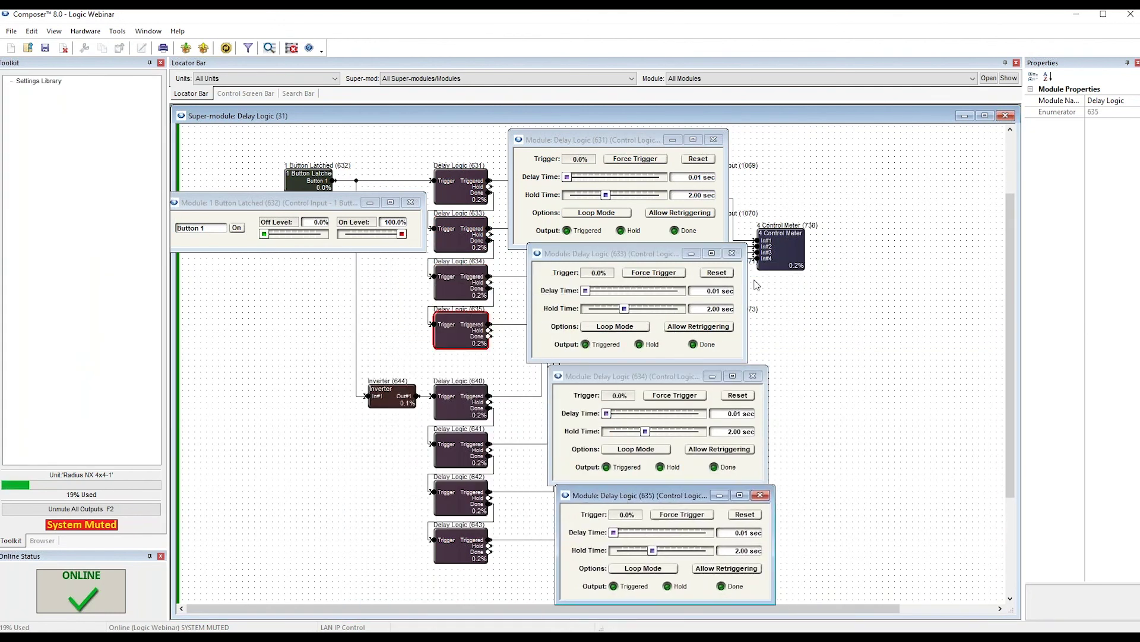
Open 4 Control Meter (738) beside the delay windows and switch on latched Button 1 to watch the power-up sequence.
double_click(790, 250)
drag(245, 121, 879, 259)
click(240, 230)
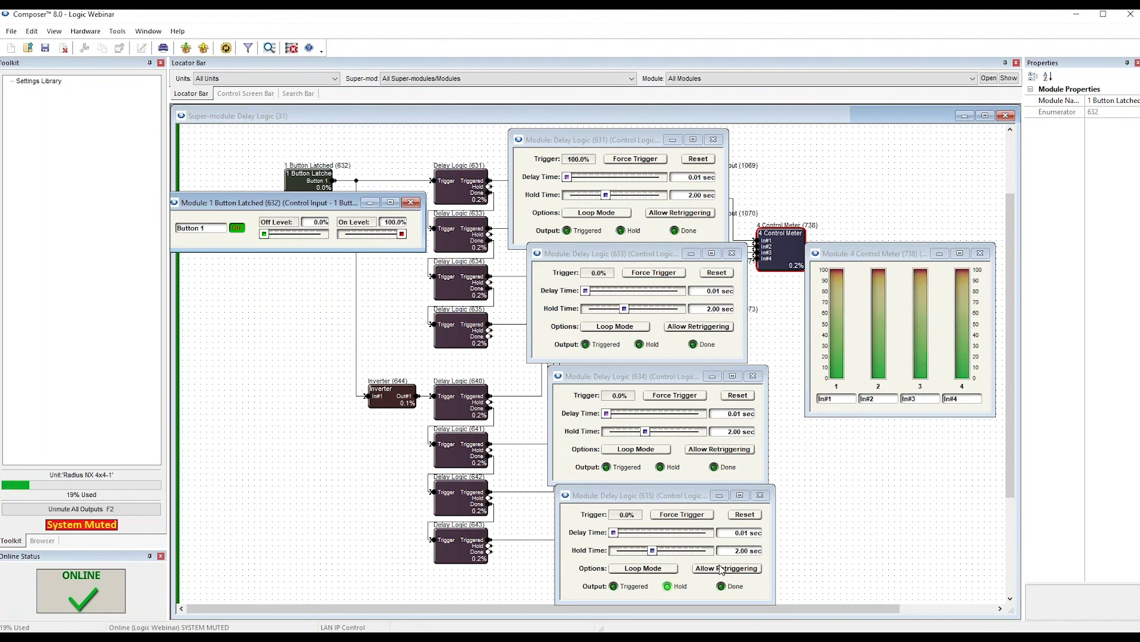
drag(901, 263, 896, 186)
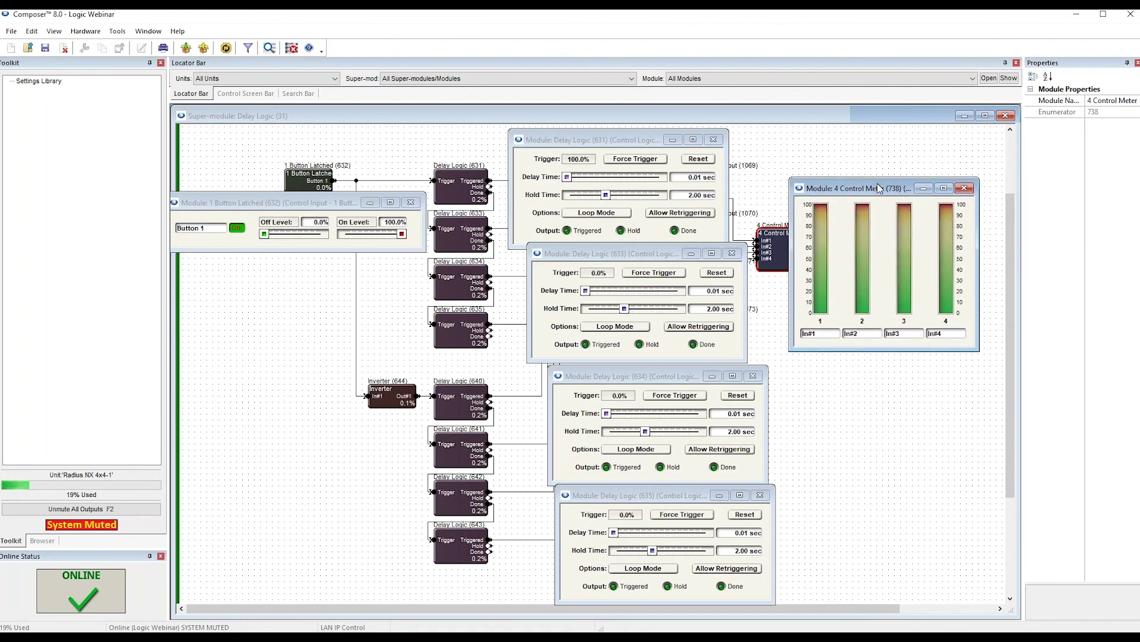
Close the Delay Logic 631, 633, 634 and 635 windows to uncover the flip-flops.
click(714, 140)
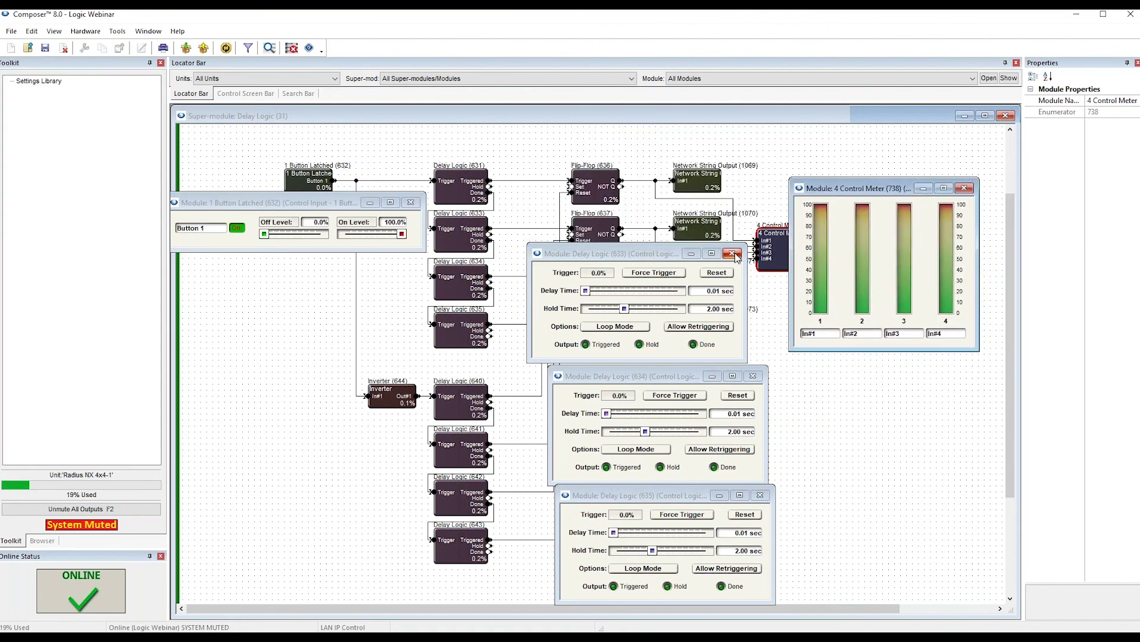
click(732, 253)
click(753, 375)
click(758, 494)
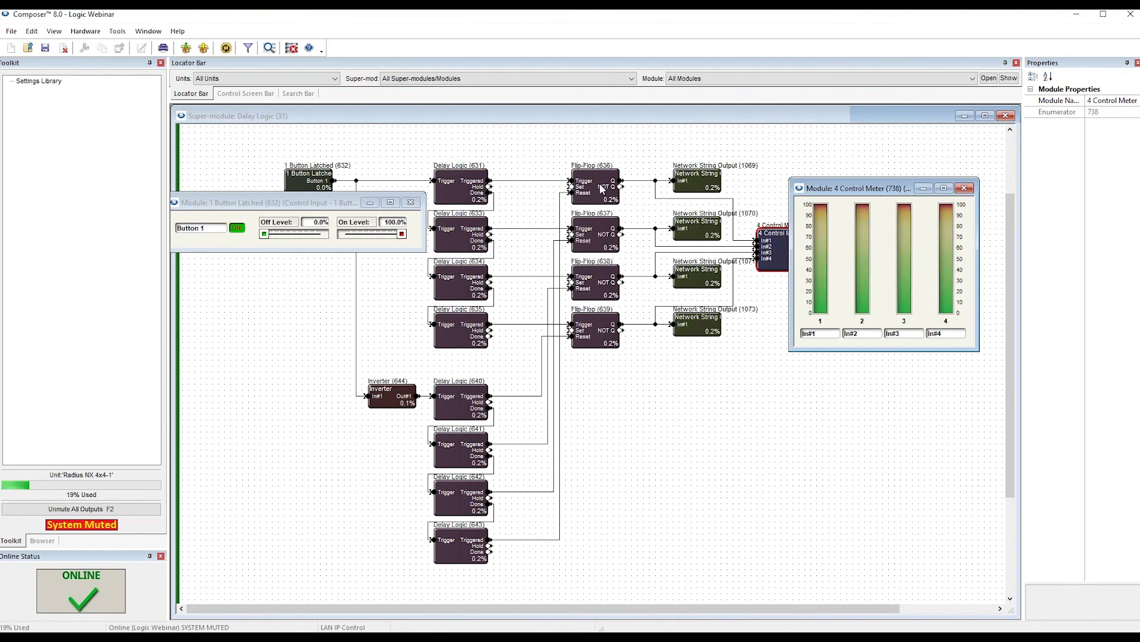
Inspect the Q and NOT Q outputs of Flip-Flop (636) and Flip-Flop (637), and close both windows.
double_click(600, 183)
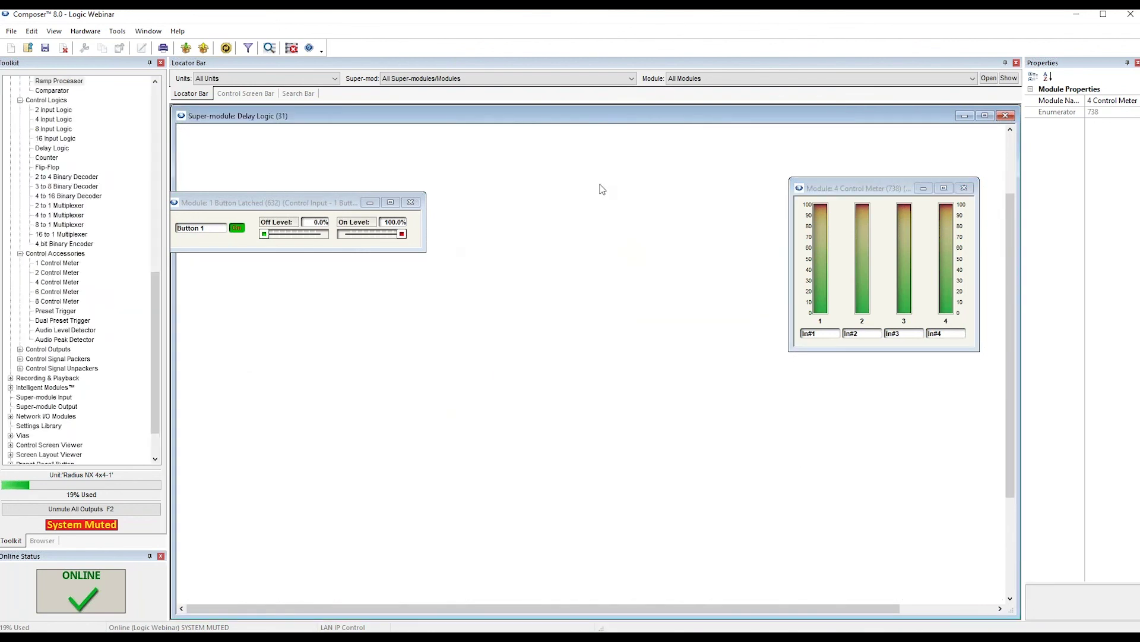
drag(251, 128, 696, 347)
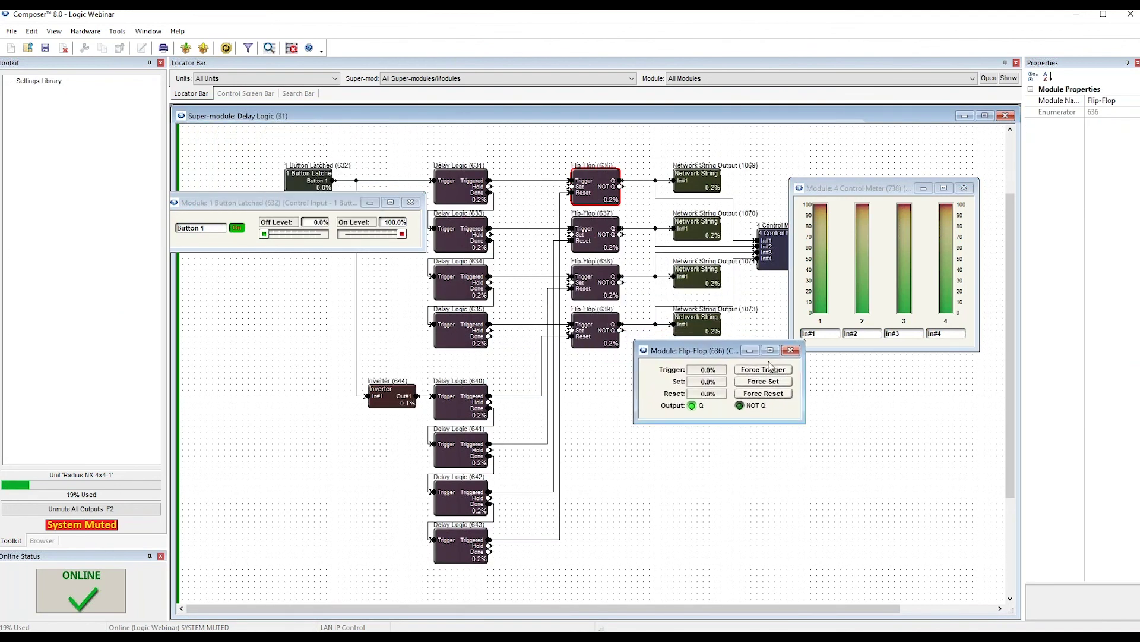
double_click(604, 233)
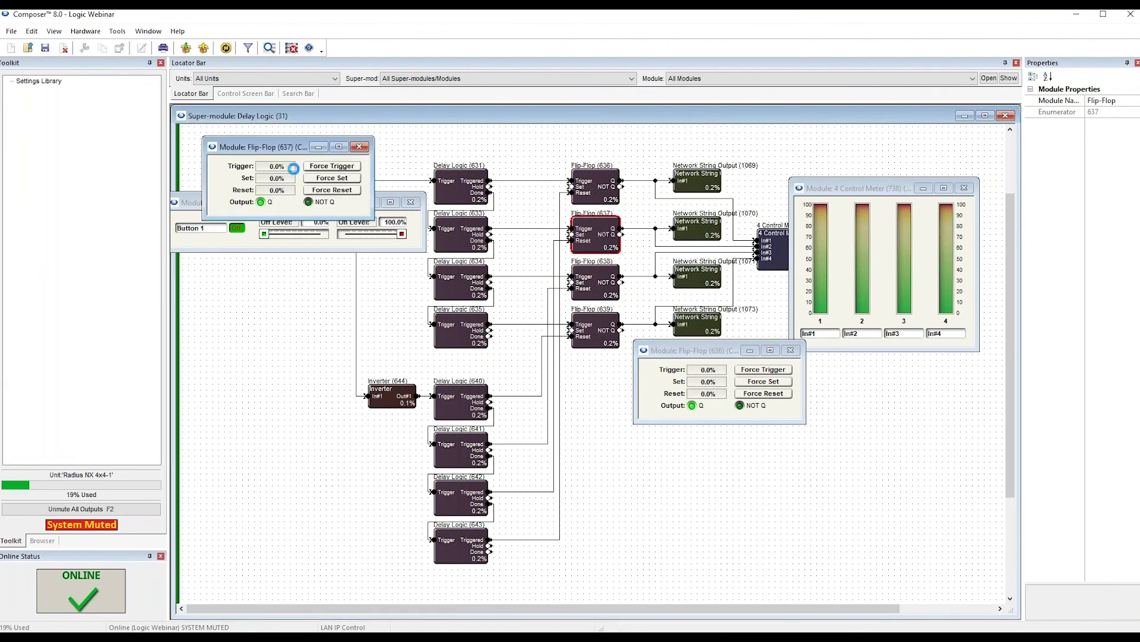
click(359, 147)
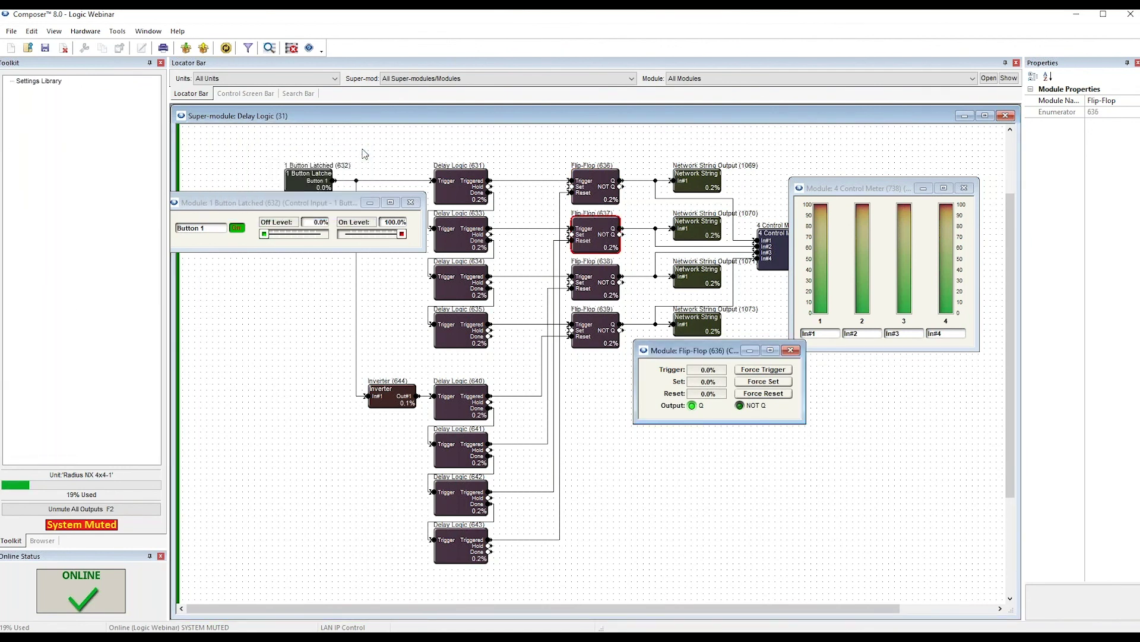
click(791, 349)
Examine the Inverter (644) path to the flip-flop resets, and switch off latched Button 1 to watch the meters drop in sequence.
mouse_move(306, 204)
mouse_down()
mouse_move(324, 206)
mouse_move(311, 202)
mouse_move(334, 252)
mouse_move(318, 220)
mouse_up()
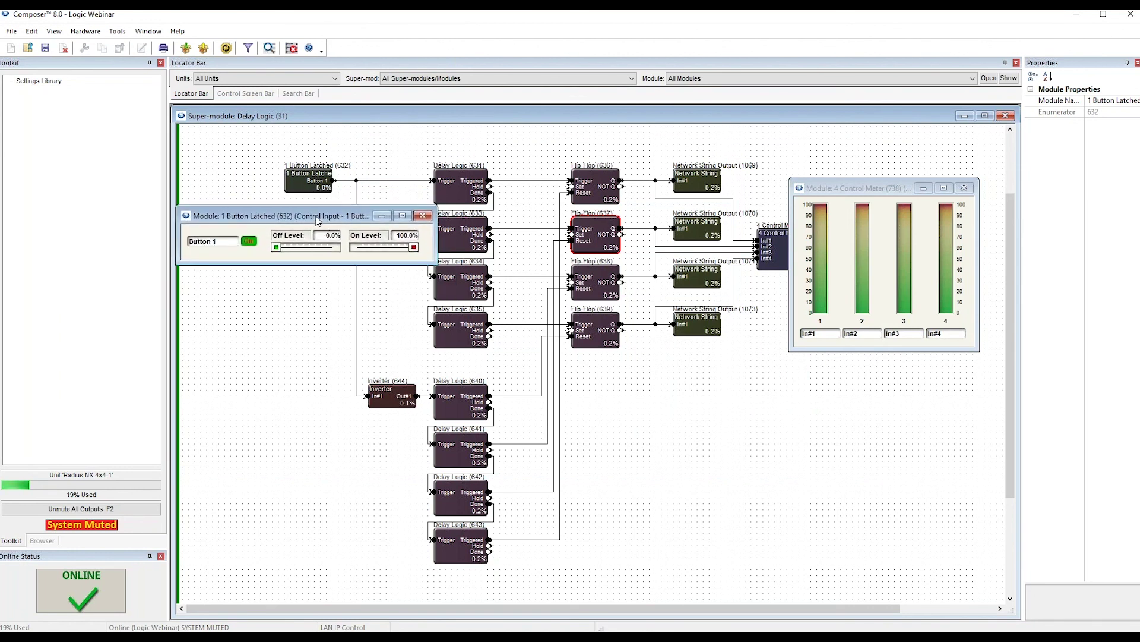
click(400, 404)
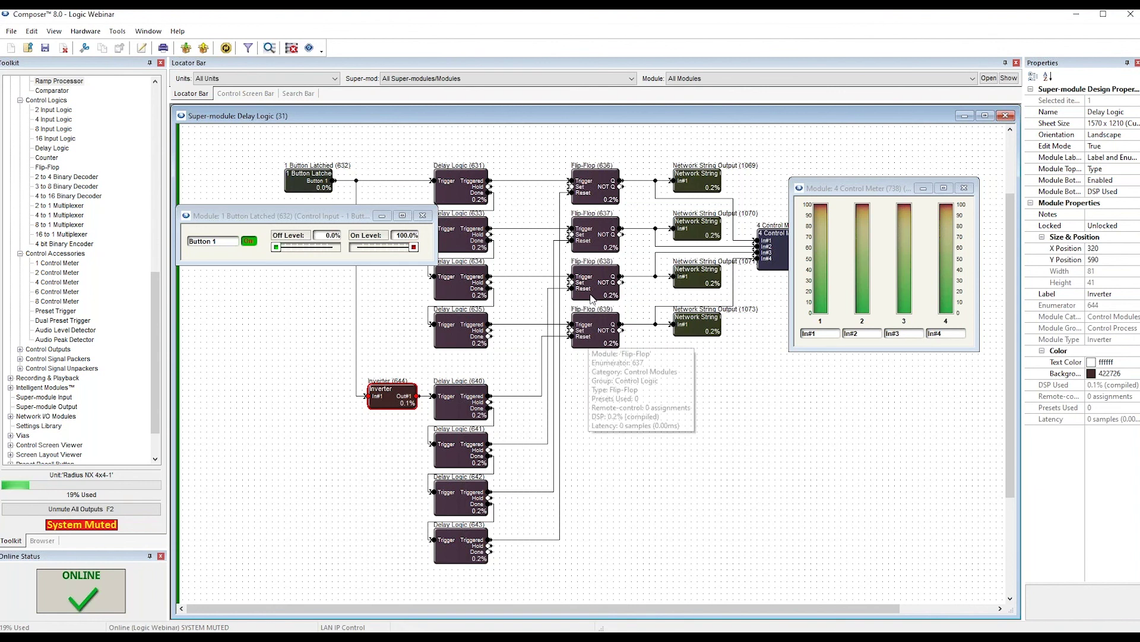
click(253, 241)
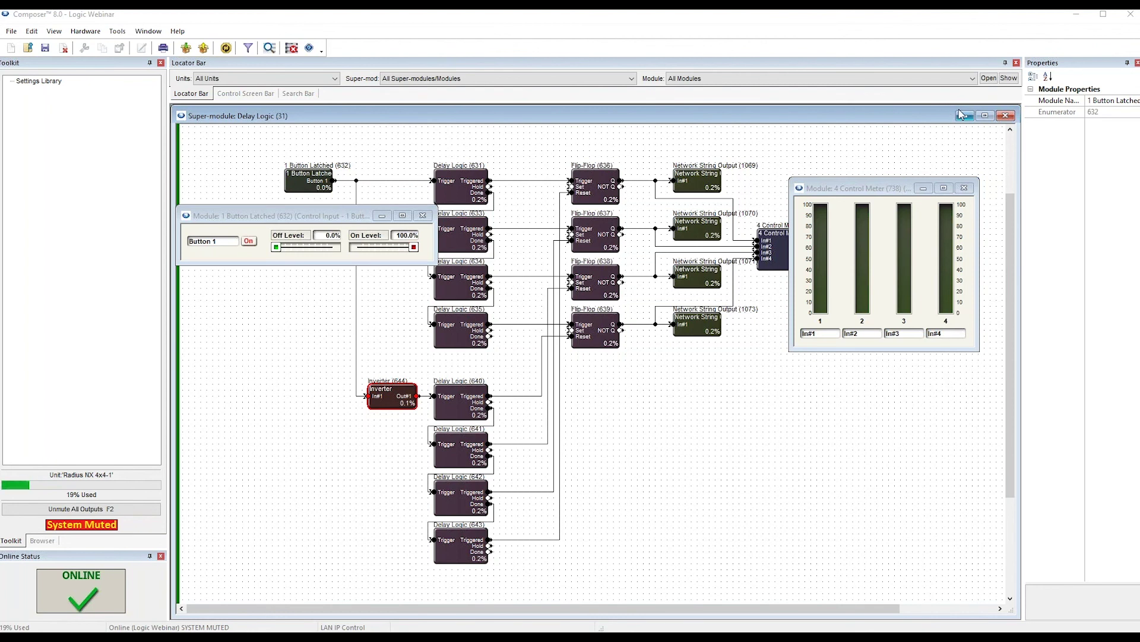
Close the Delay Logic (31) super-module and the 1 Button Latched window, and open the Other Logics (44) super-module.
click(1005, 116)
click(423, 215)
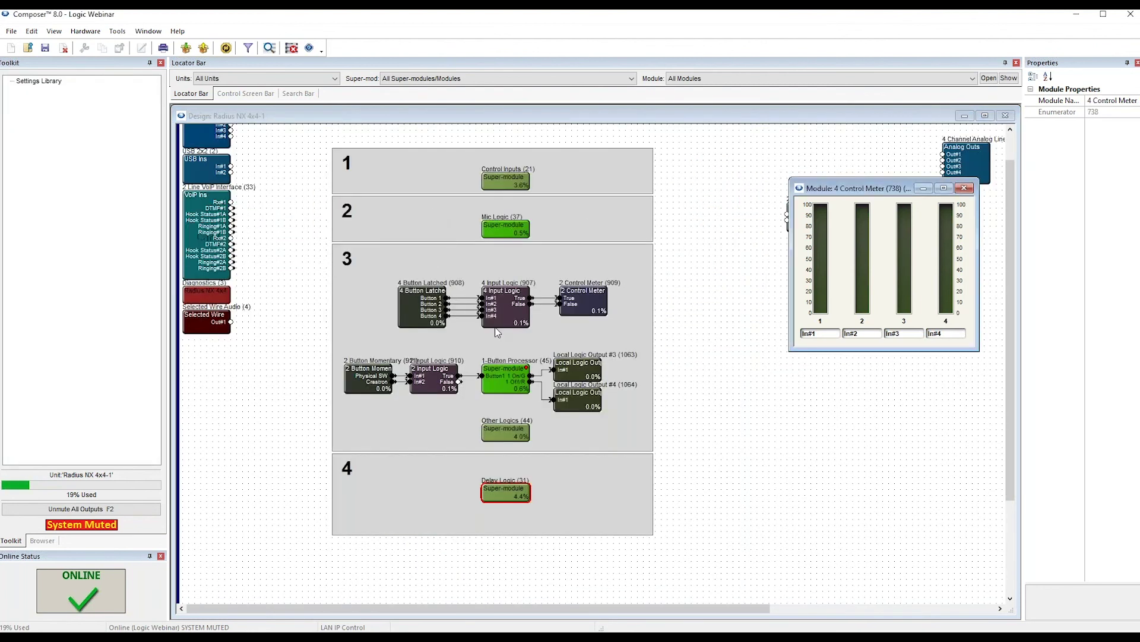
click(711, 412)
double_click(511, 436)
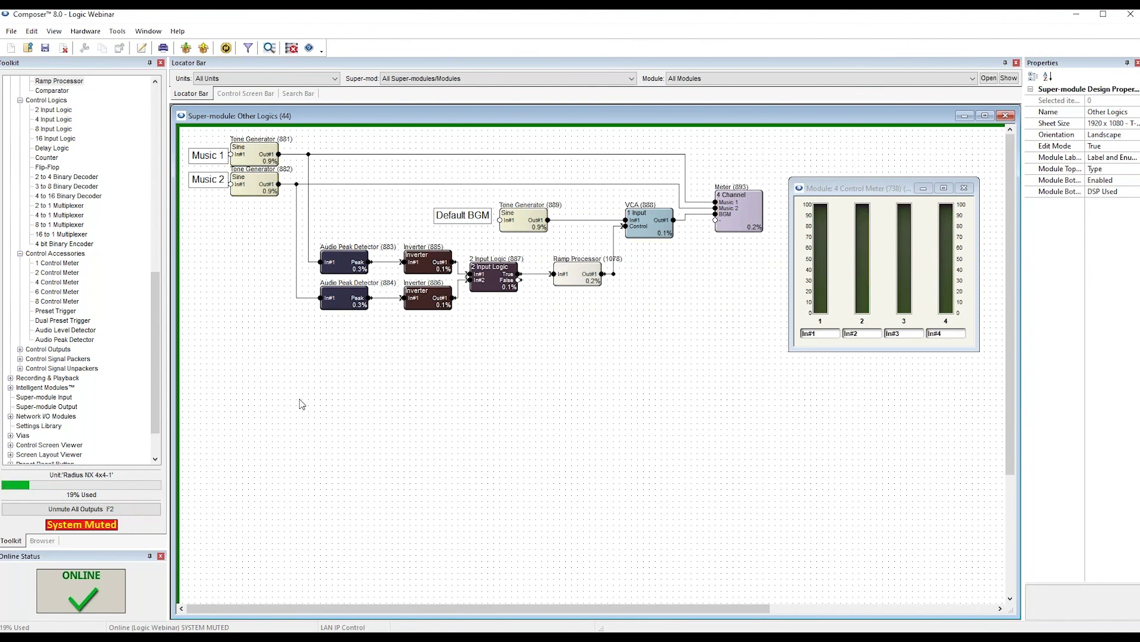
Add a Delay Logic module below 2 Input Logic (887), its Trigger wired to the inverter signal, and set its Delay Time to 5 sec.
scroll(75, 194, up, 4)
drag(60, 262, 466, 282)
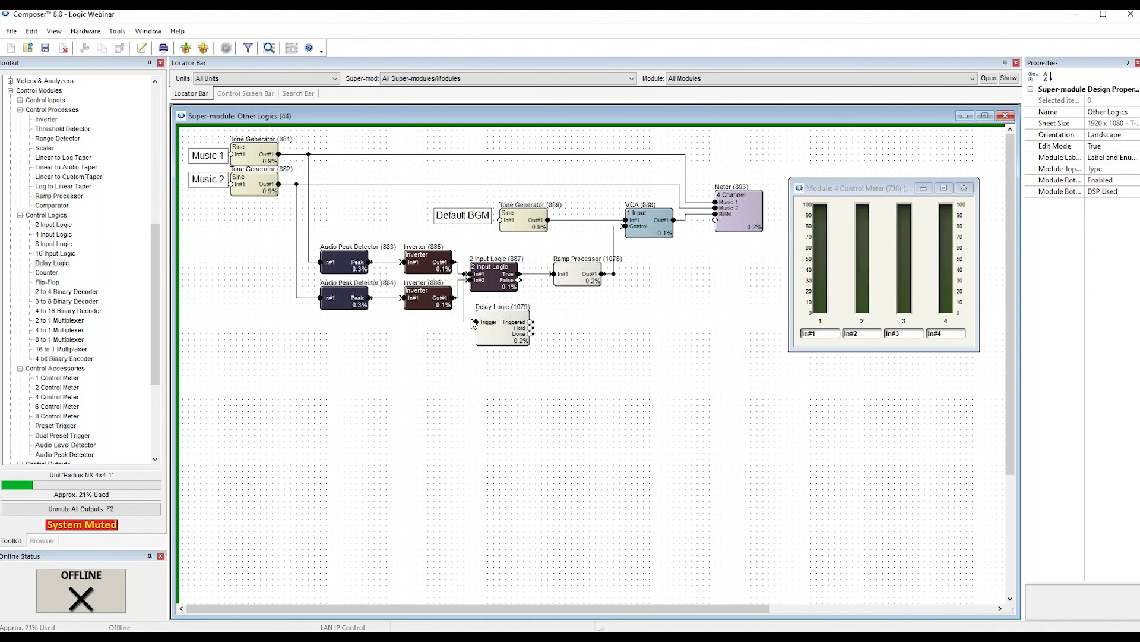
double_click(499, 329)
double_click(423, 218)
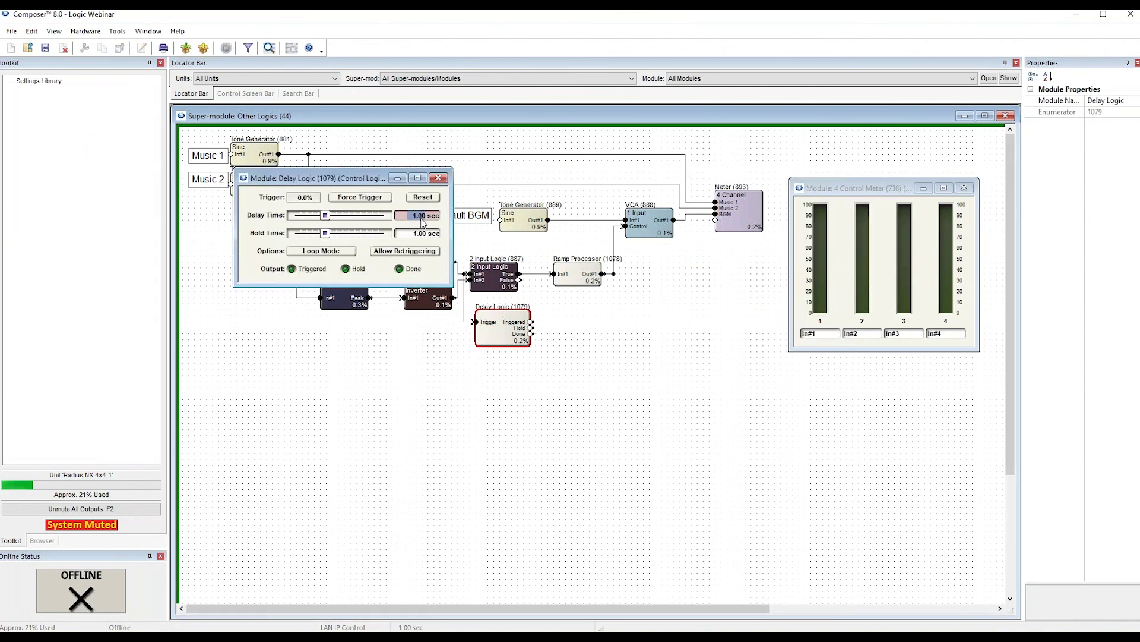
text(5)
key(Return)
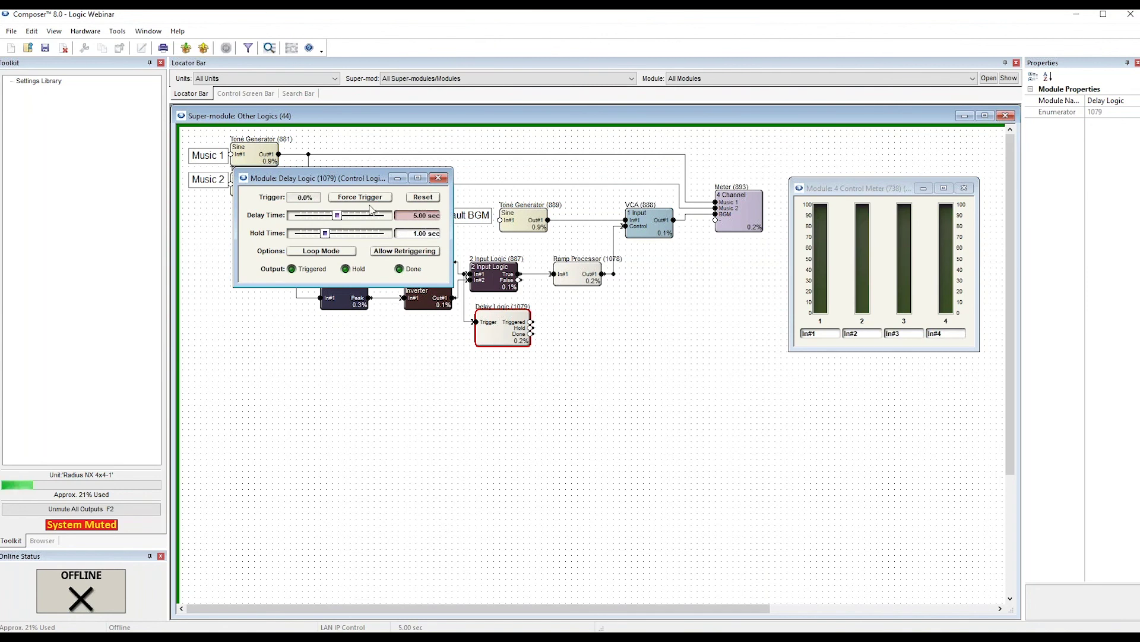
Assign the Peak control signal of Audio Peak Detector (883) in Other Logics (44) to the Reset control of Delay Logic (1079).
drag(345, 177, 513, 368)
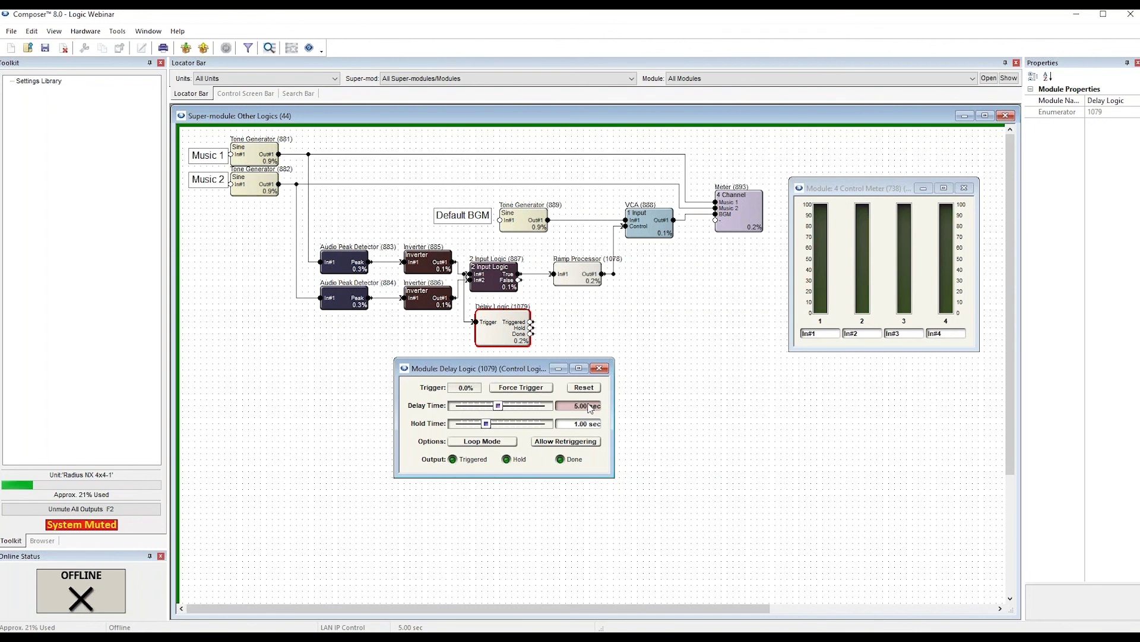
click(385, 262)
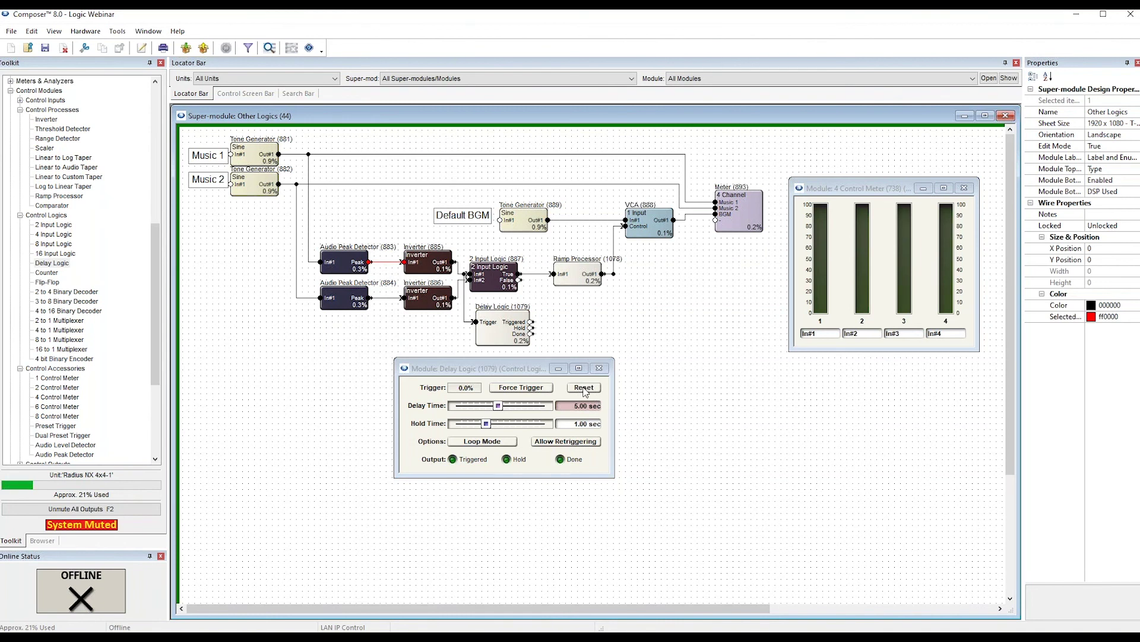
right_click(585, 391)
click(643, 411)
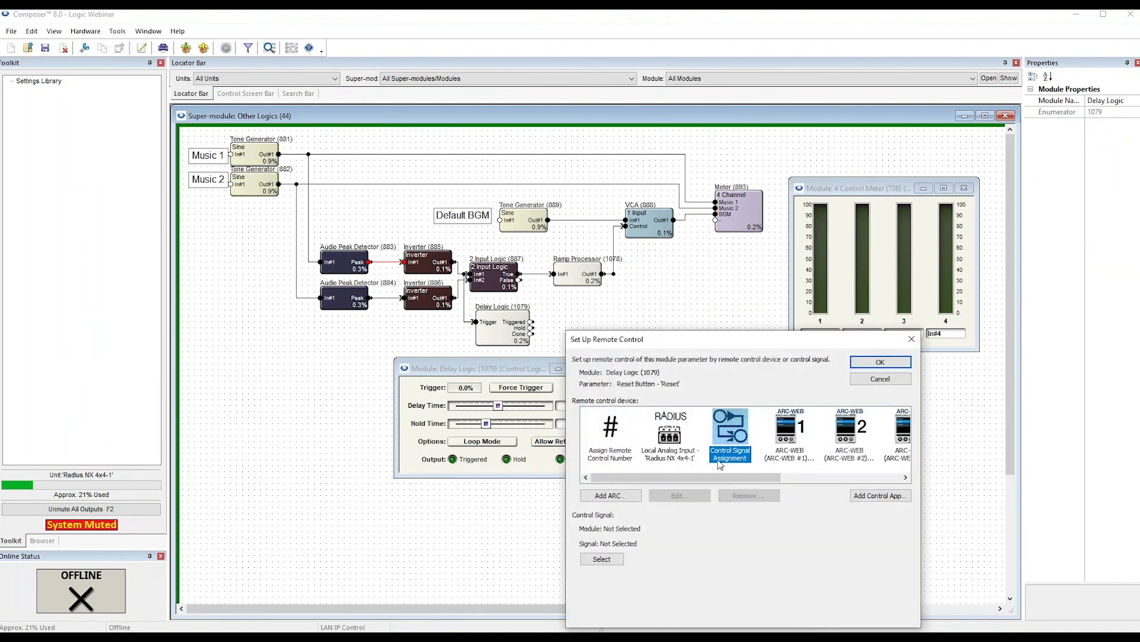
click(603, 560)
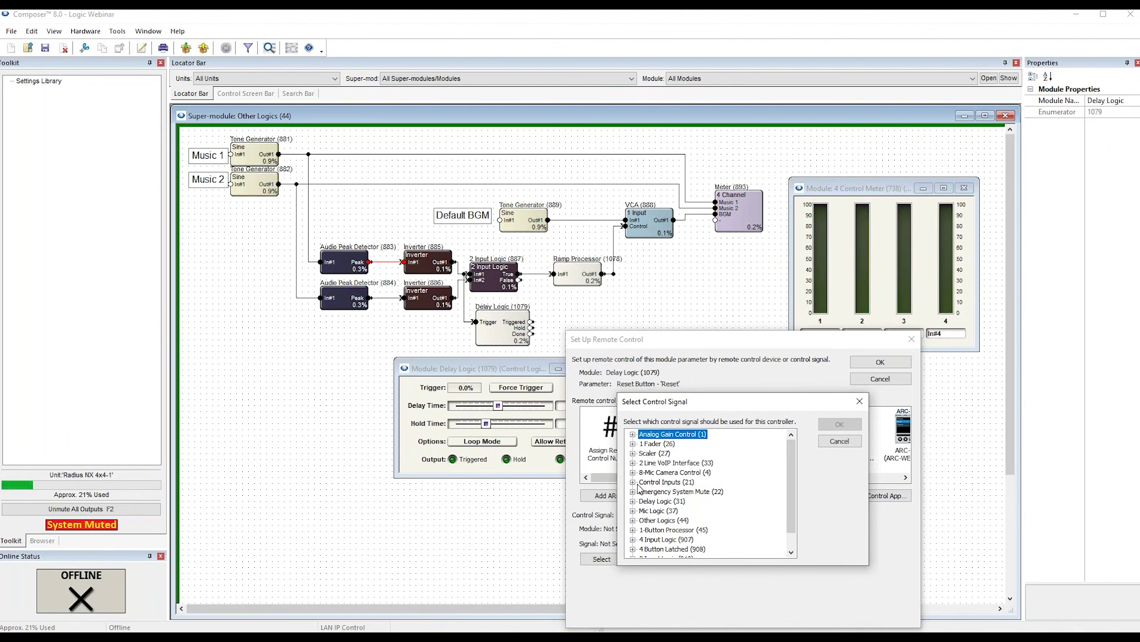
click(656, 520)
click(634, 520)
scroll(653, 517, down, 1)
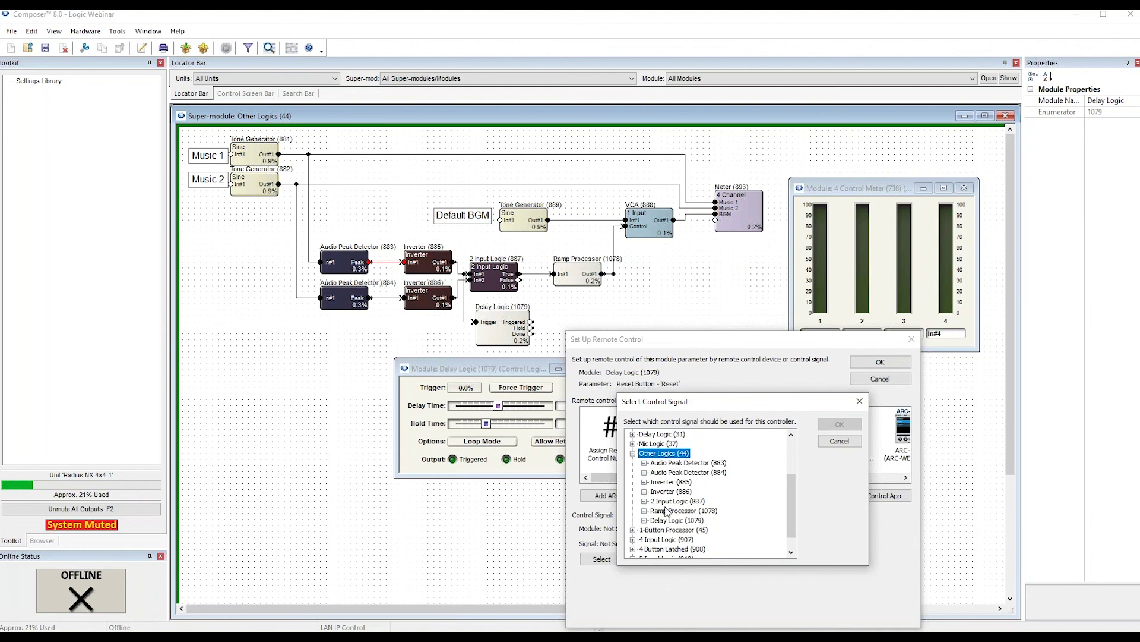
double_click(675, 463)
click(672, 473)
click(840, 424)
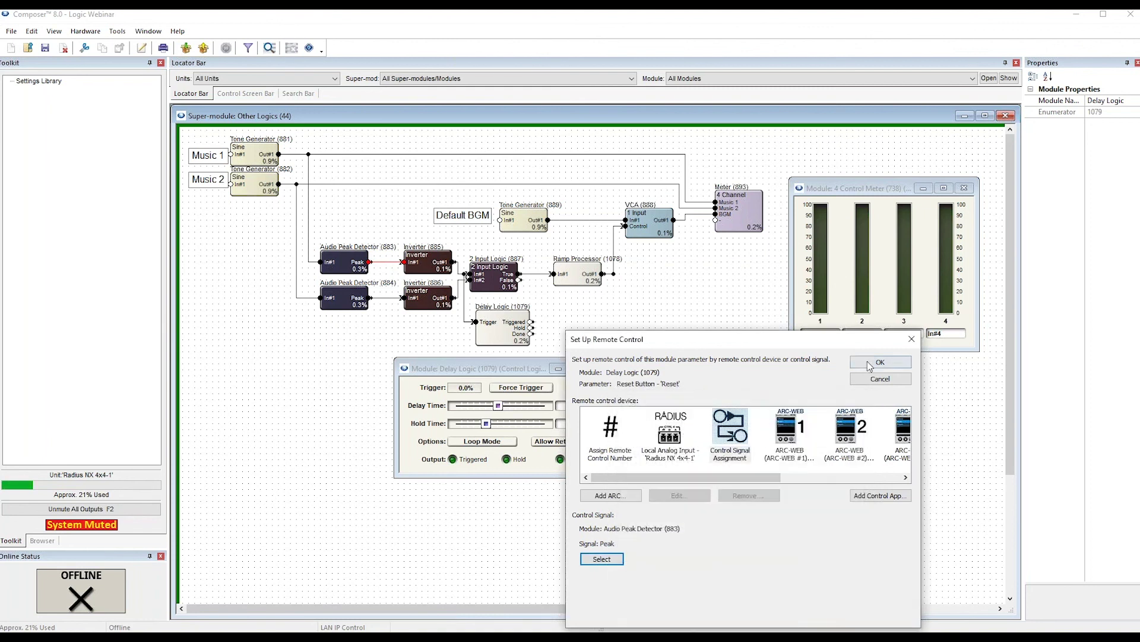
click(880, 362)
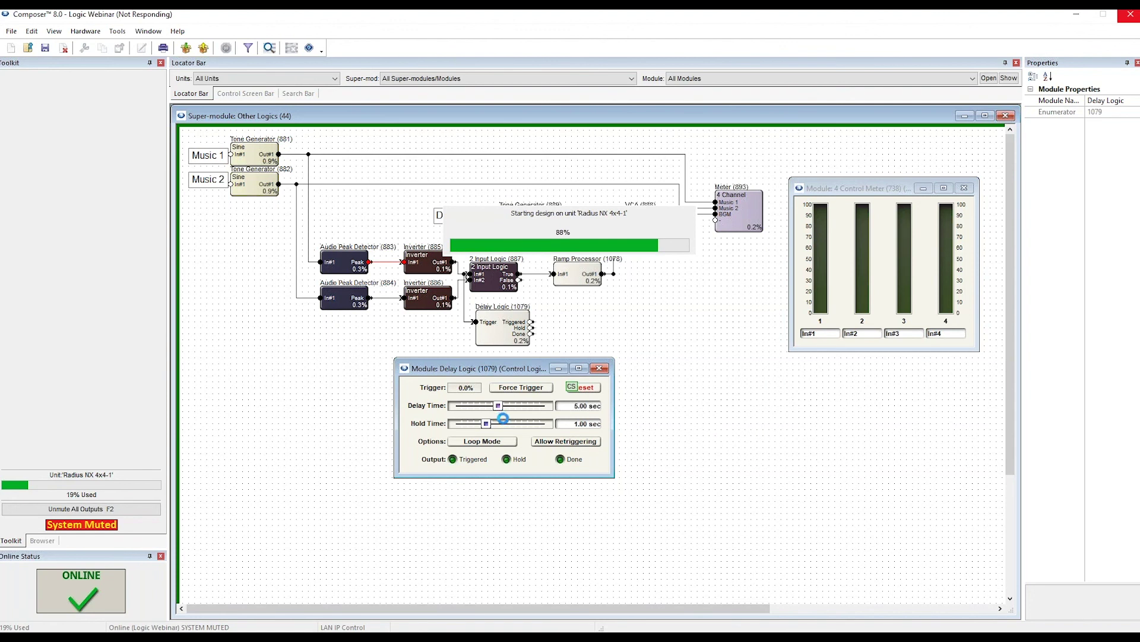
Bring the design online and arrange the Tone Generator (881), Audio Peak Detector (883), Inverter (885) and Delay Logic (1079) windows below the schematic.
key(Return)
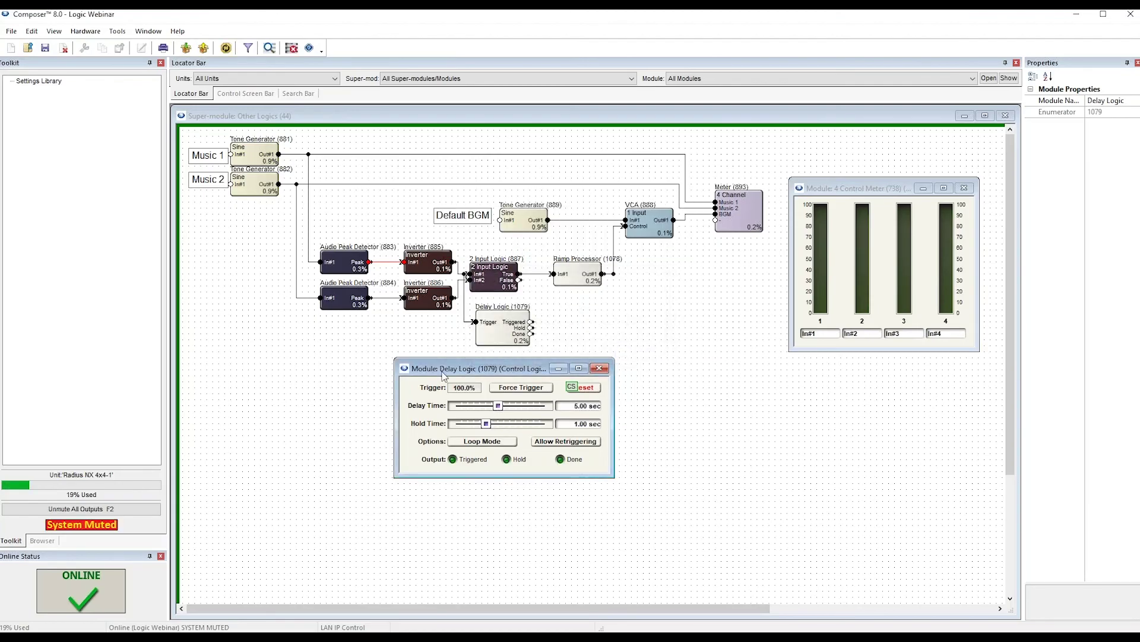
double_click(253, 151)
drag(457, 368, 654, 372)
double_click(360, 270)
drag(357, 209, 470, 363)
double_click(425, 265)
drag(362, 225, 515, 474)
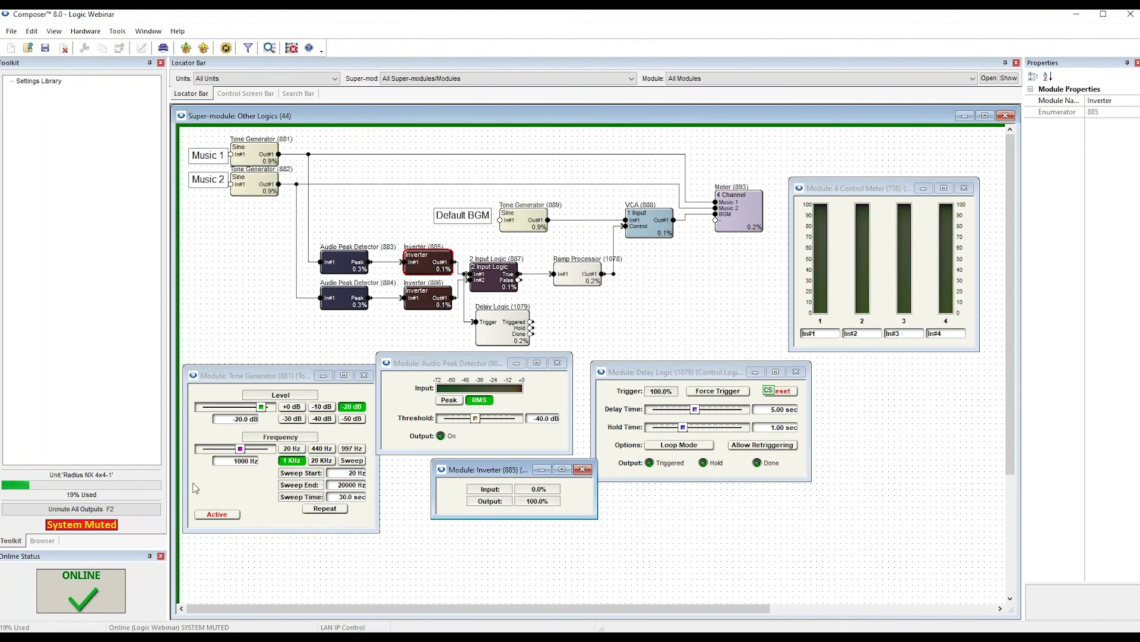
Toggle Tone Generator (881) on and off repeatedly to test the delay trigger and reset, finishing with the generator active.
click(224, 515)
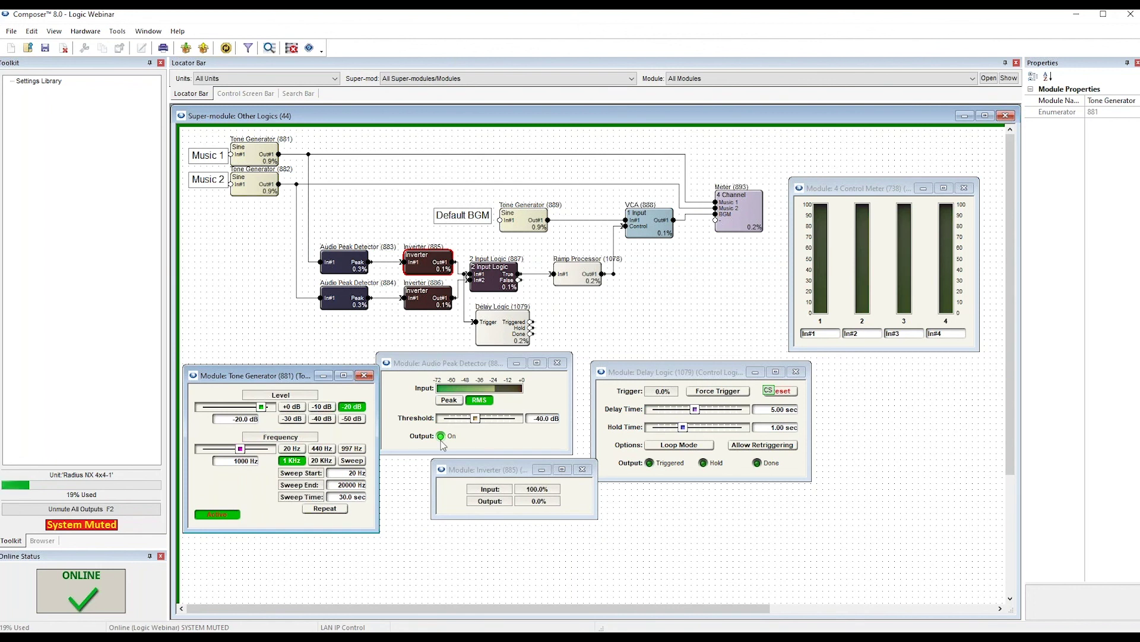
click(234, 517)
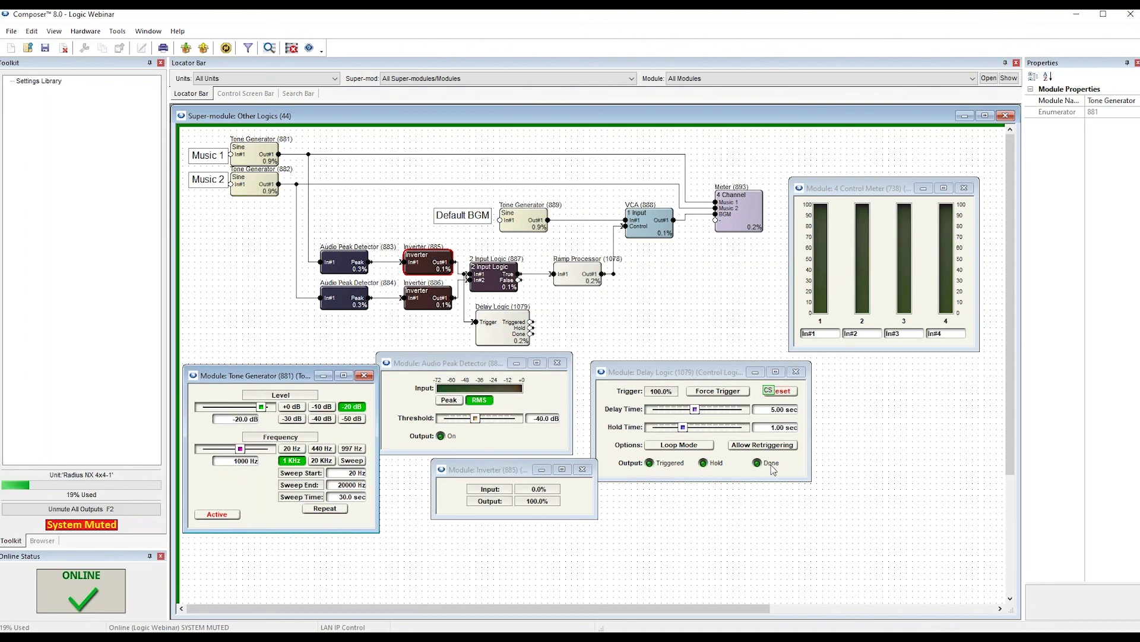
click(226, 516)
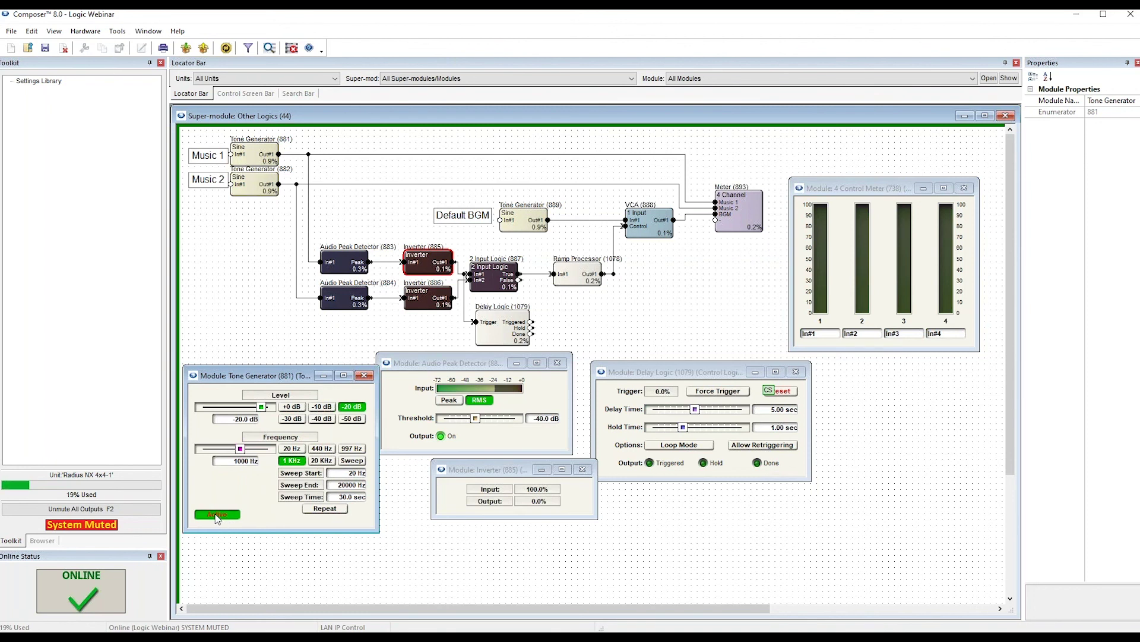
click(217, 515)
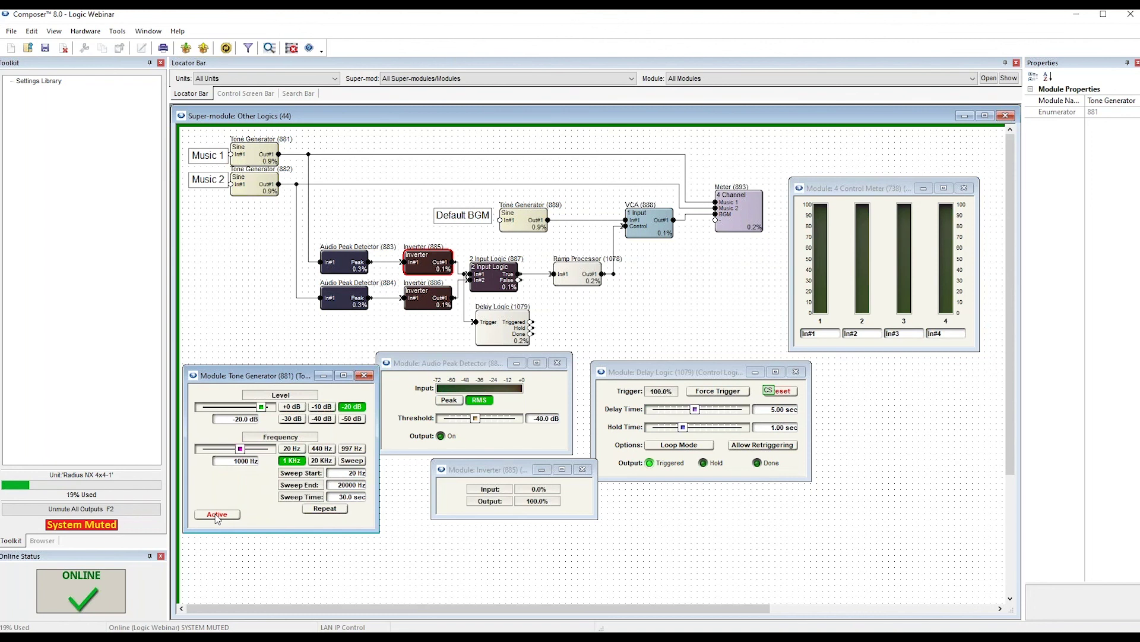
click(217, 515)
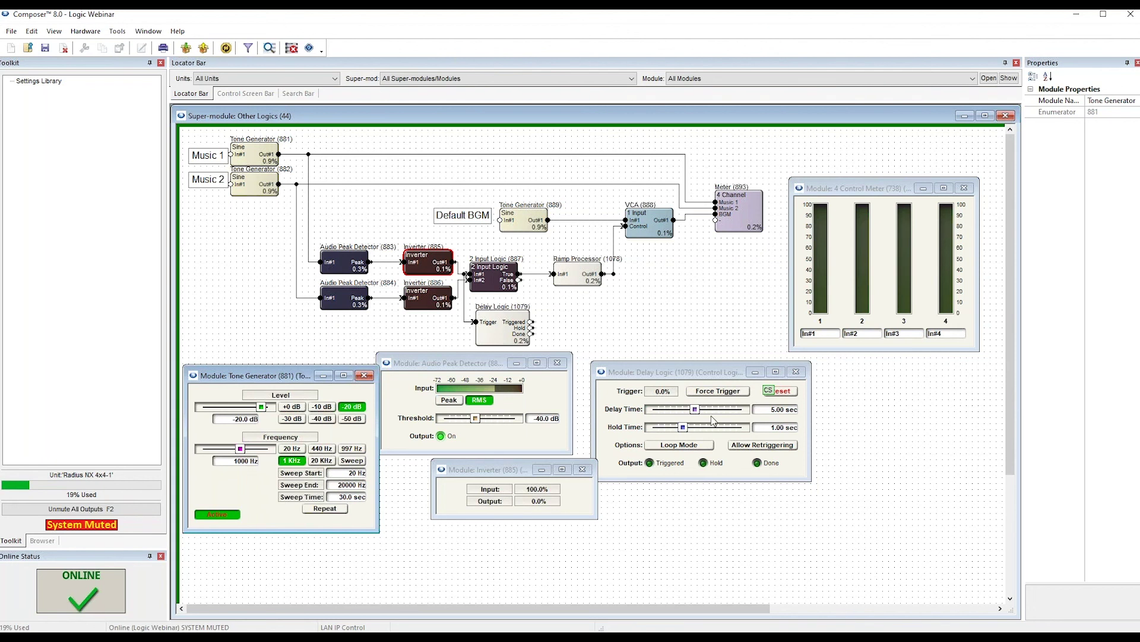
Close the Delay Logic, Audio Peak Detector, Inverter, Tone Generator and 4 Control Meter windows, leaving nothing selected in the schematic.
click(796, 372)
click(557, 362)
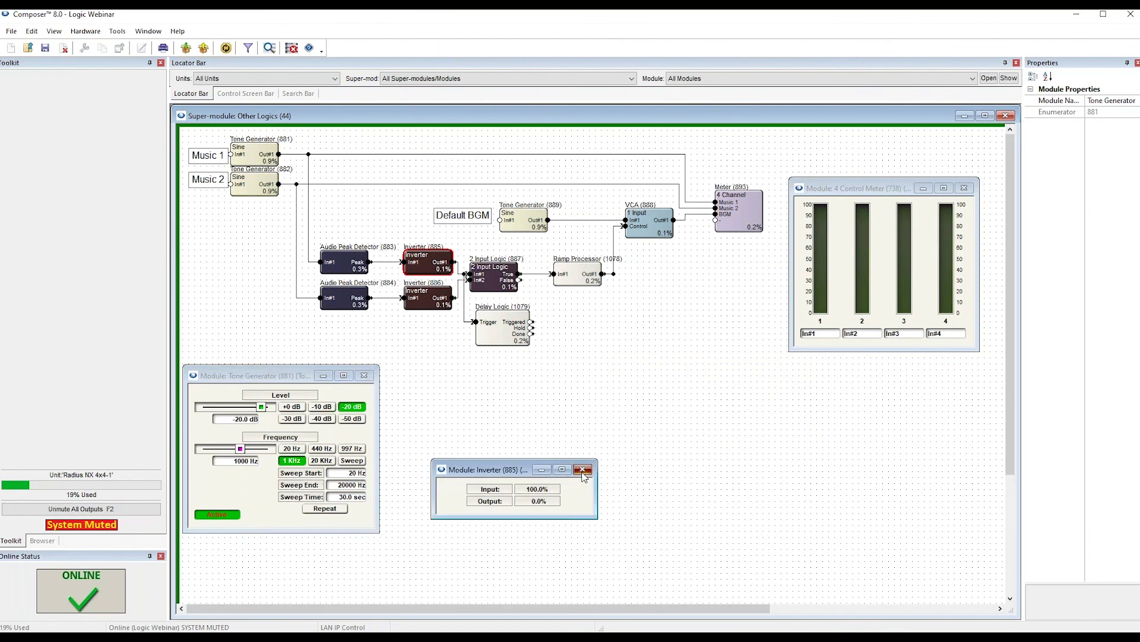
click(582, 470)
click(364, 375)
click(962, 189)
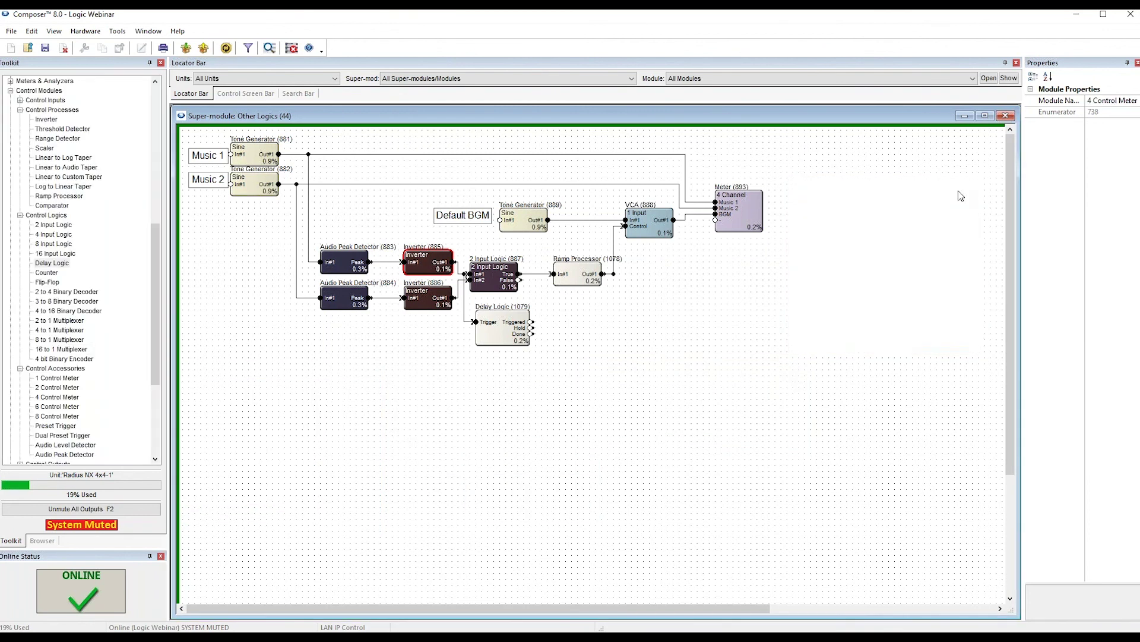
drag(265, 244, 556, 433)
click(763, 179)
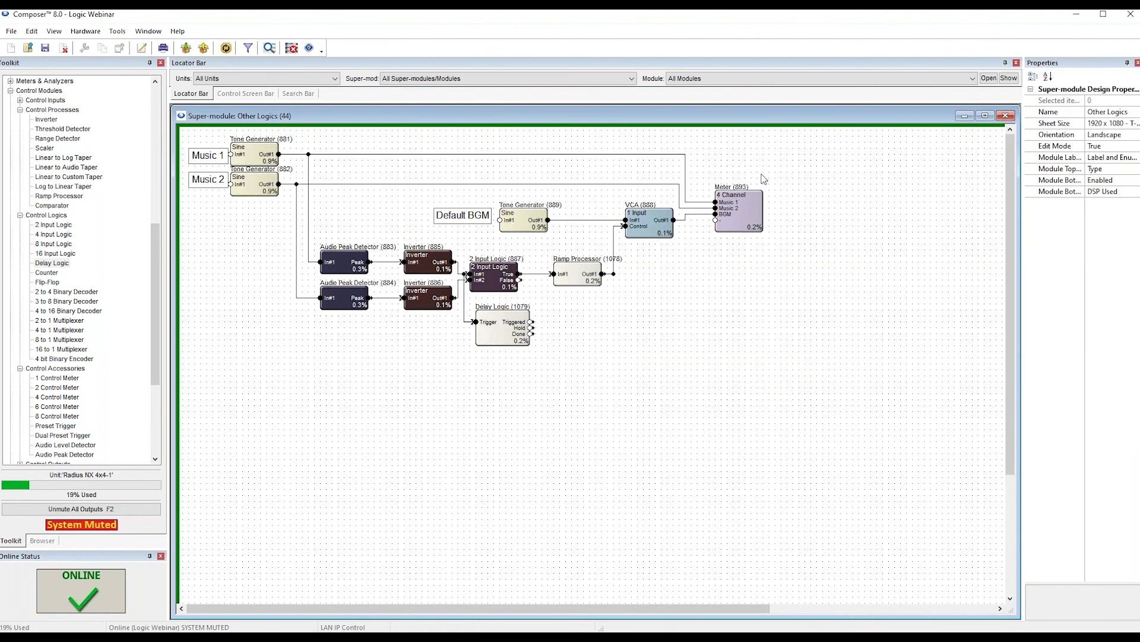
Minimize Other Logics (44), open the Delay Logic (31) super-module, and place the Network String Output (1073) window below its module.
click(965, 116)
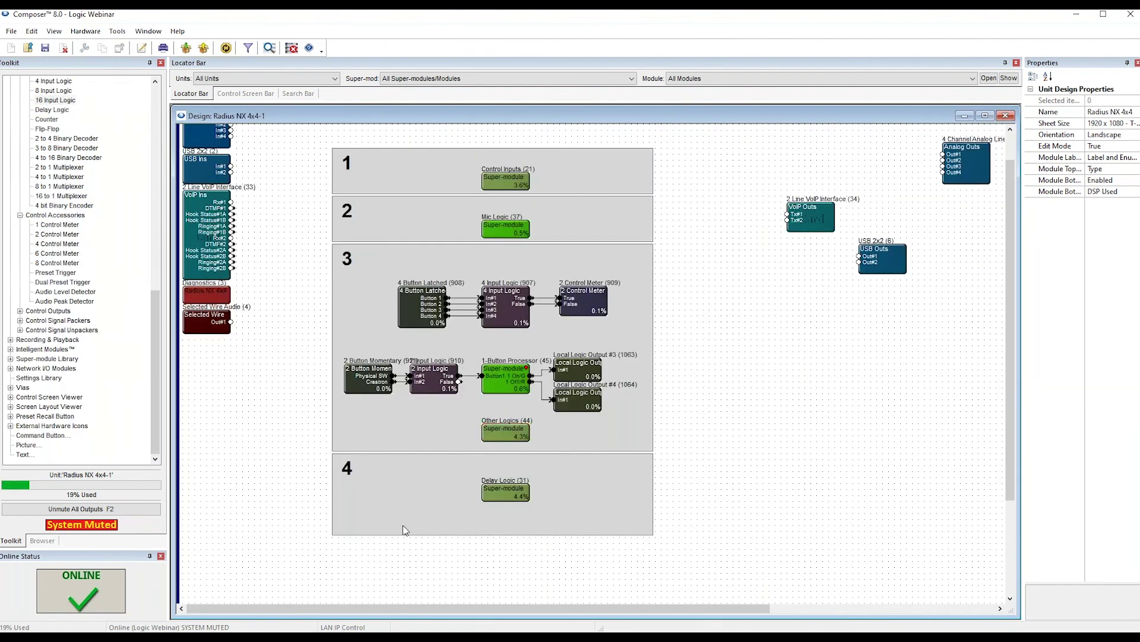
double_click(505, 492)
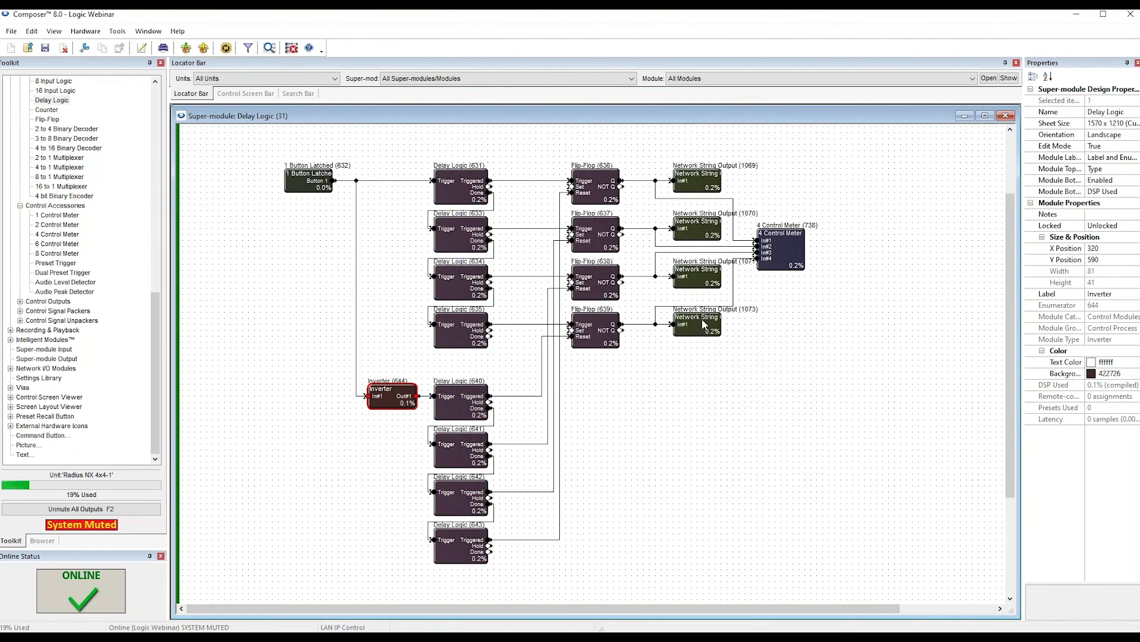
double_click(703, 324)
drag(396, 246, 696, 365)
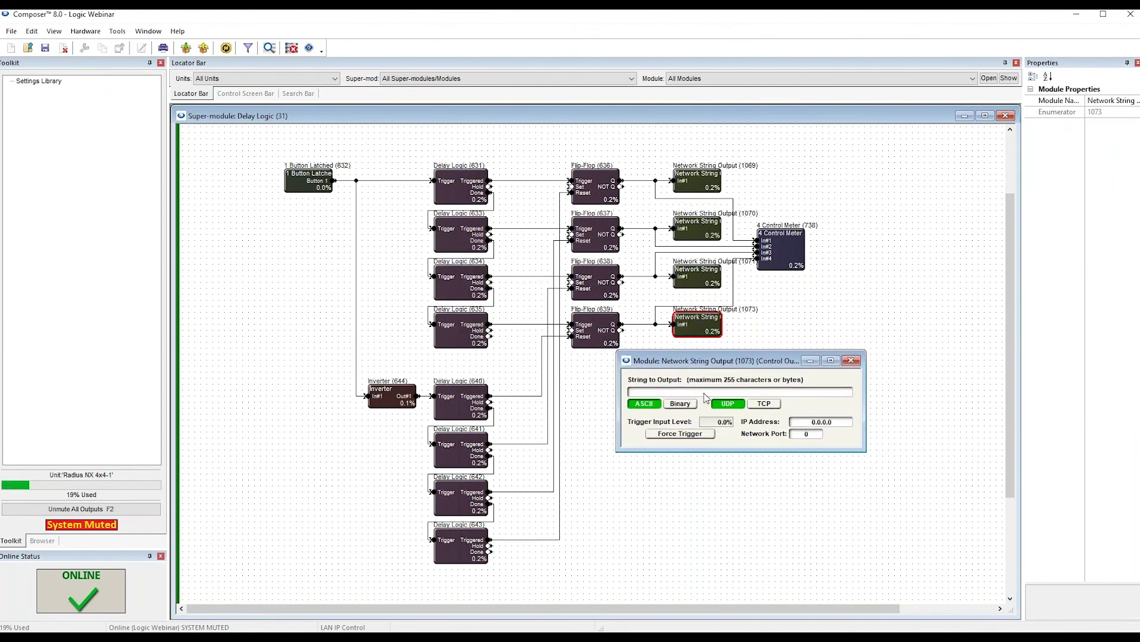
Set the output string of Network String Output (1073) to "Turn On\r", trying TCP and returning the protocol to UDP.
click(705, 391)
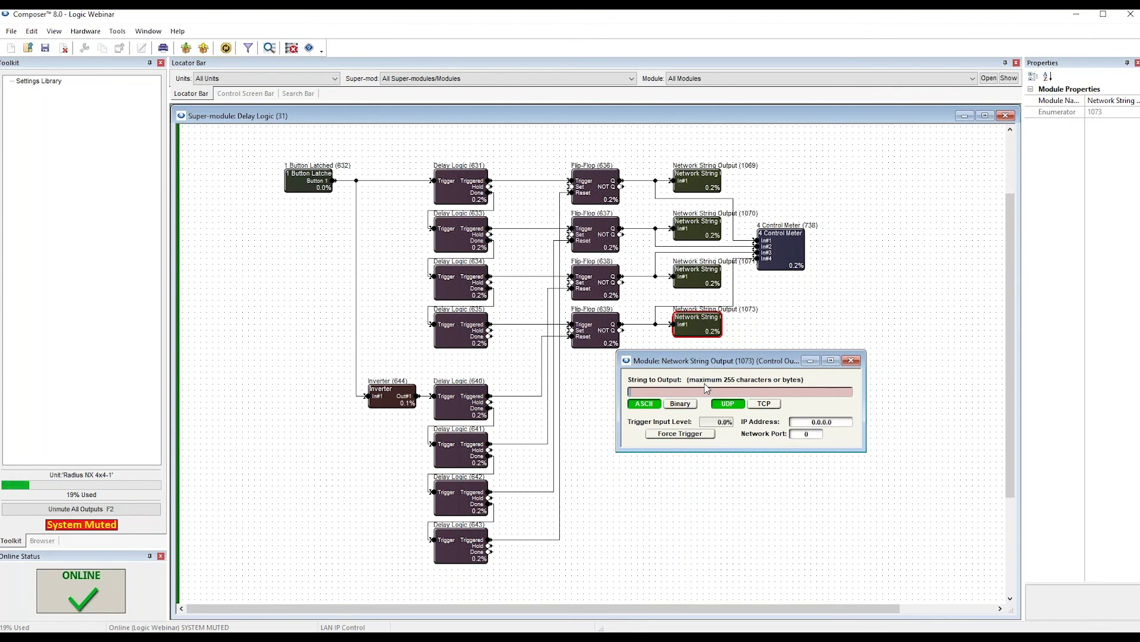
text(Turn On)
key(Return)
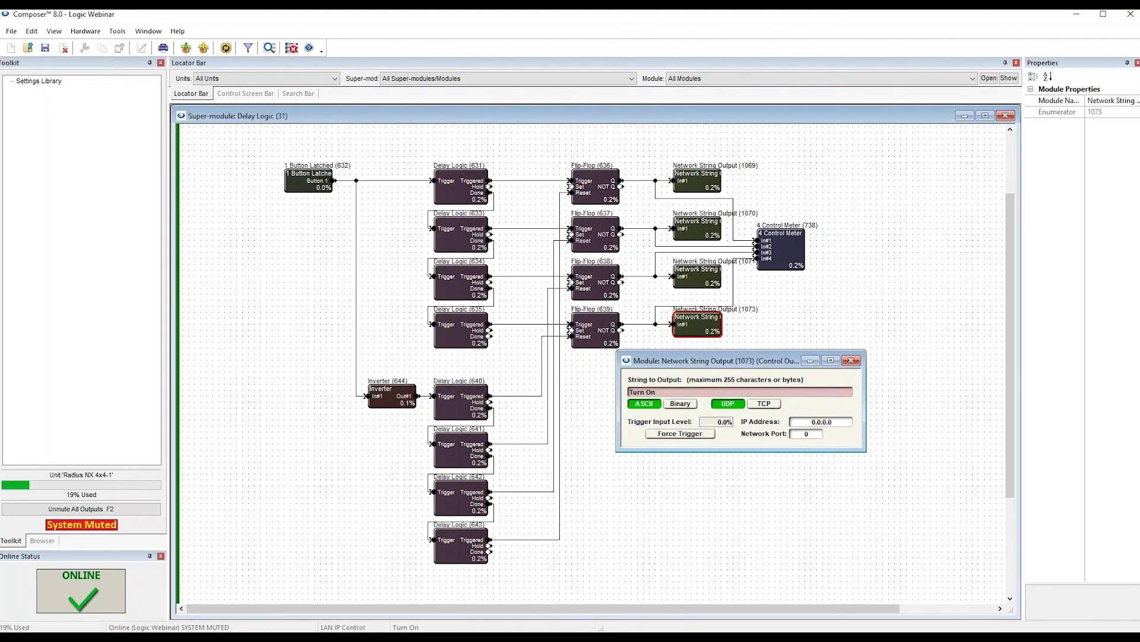
click(721, 392)
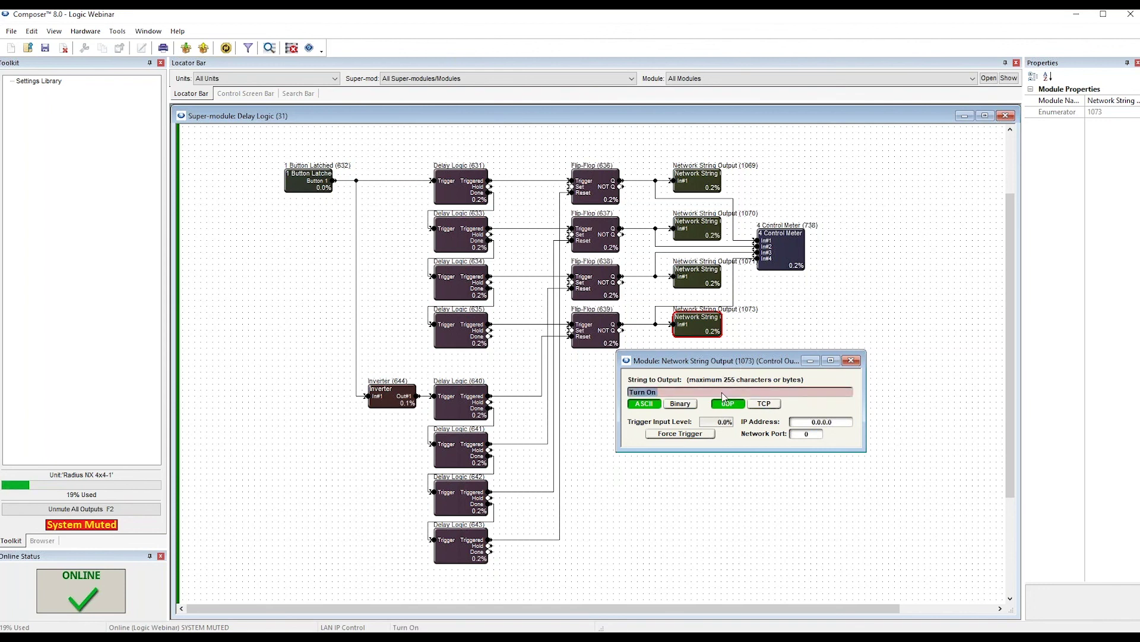
key(Return)
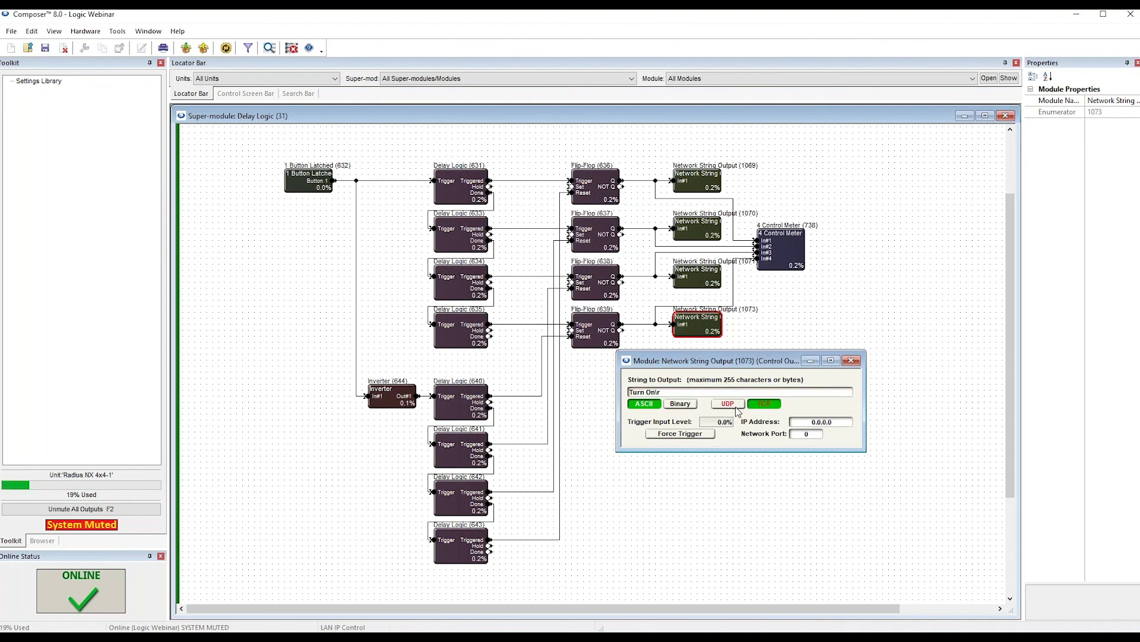
click(762, 405)
click(731, 406)
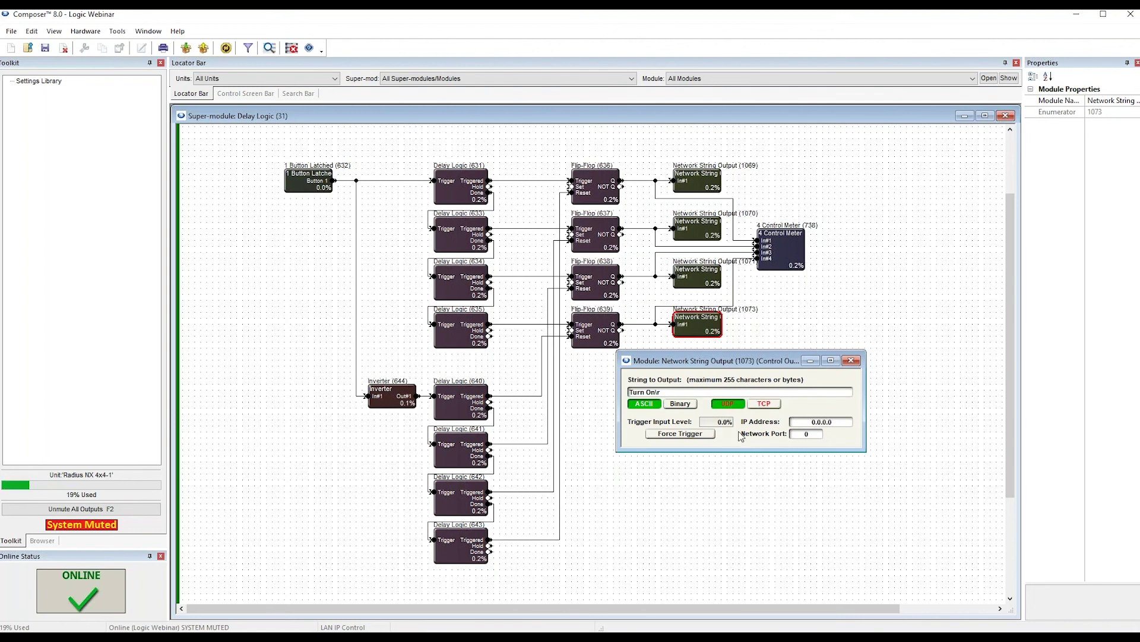
Set the string output's IP address to 192.168.100.50 and its network port to 5000.
text(192)
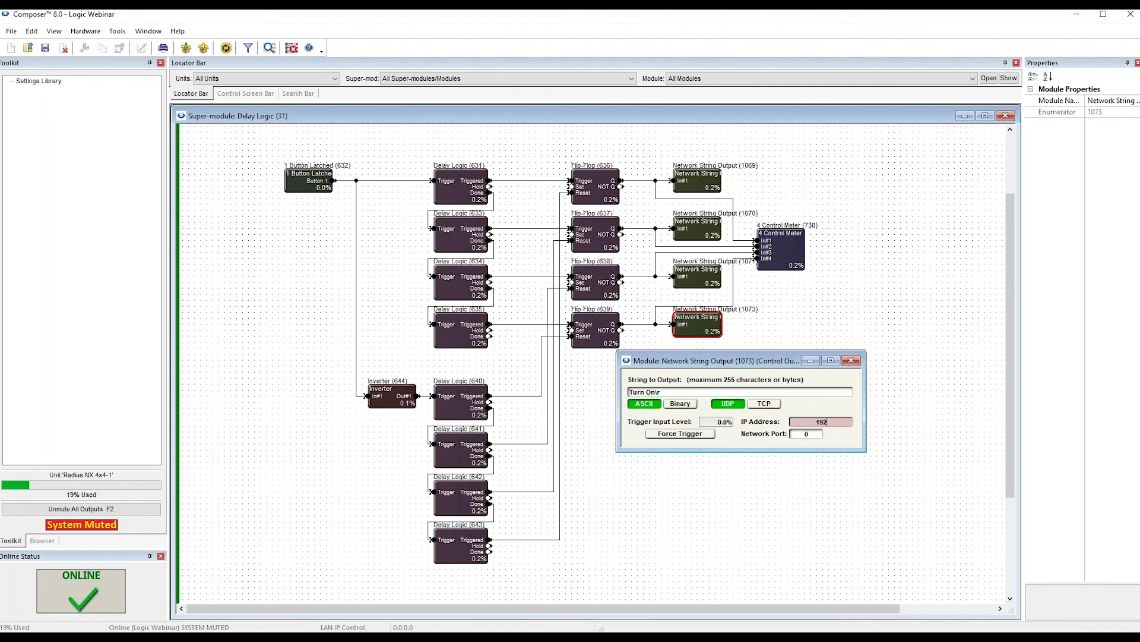
text(.168.100.50)
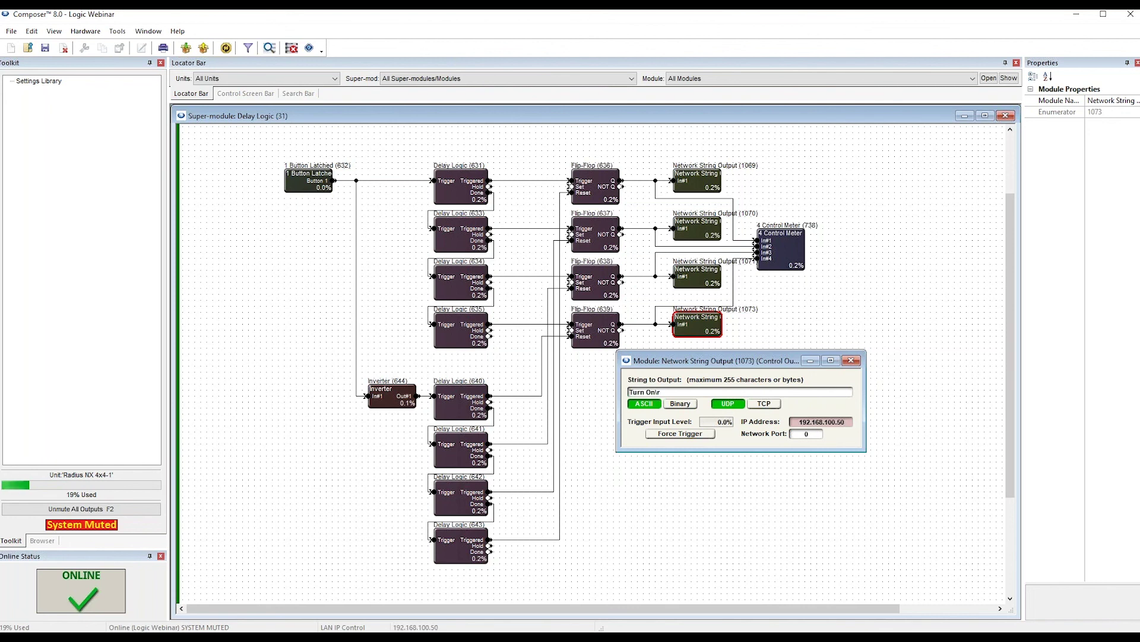
click(819, 435)
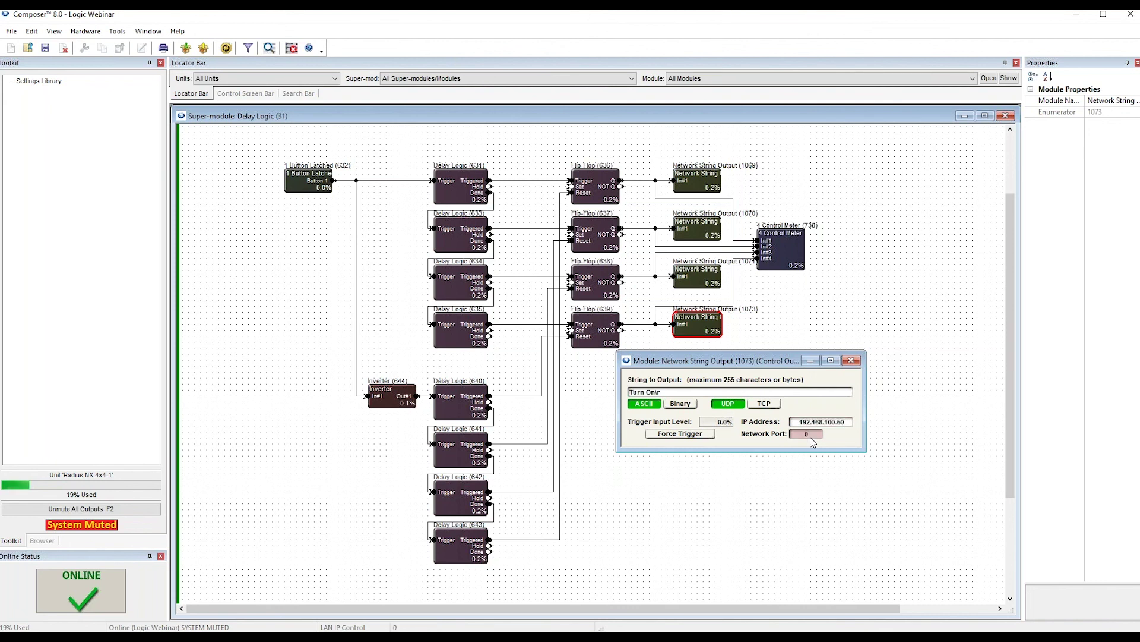
text(5000)
key(Return)
mouse_move(728, 362)
mouse_down()
mouse_move(744, 359)
mouse_move(710, 378)
mouse_up()
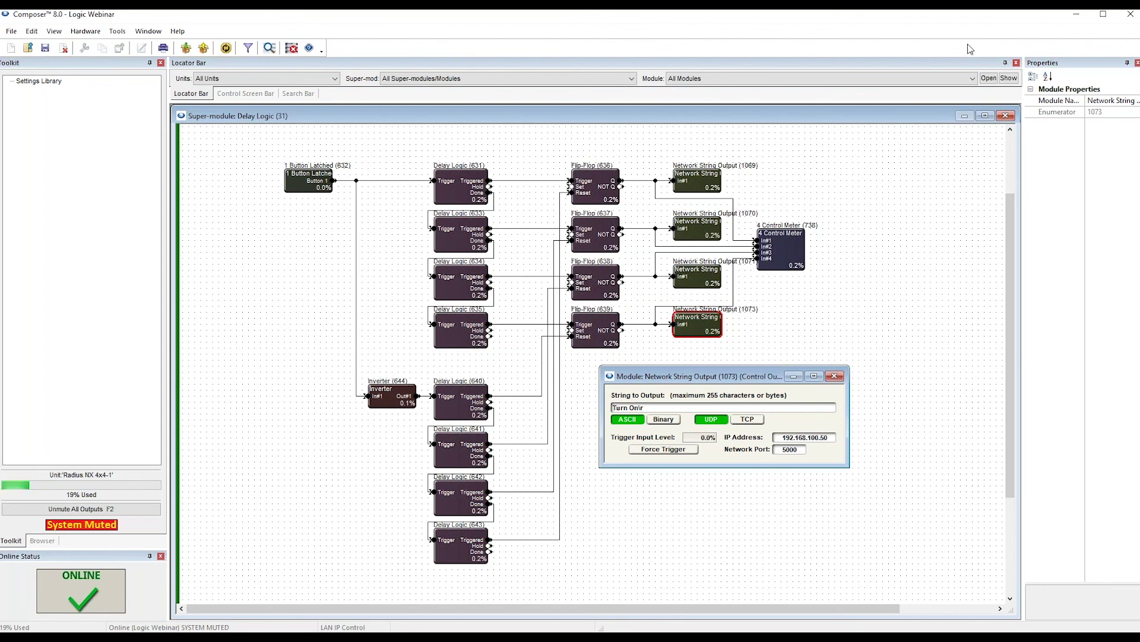
Close the Delay Logic (31) super-module and start a super-module import from the examples Tools folder.
click(1005, 115)
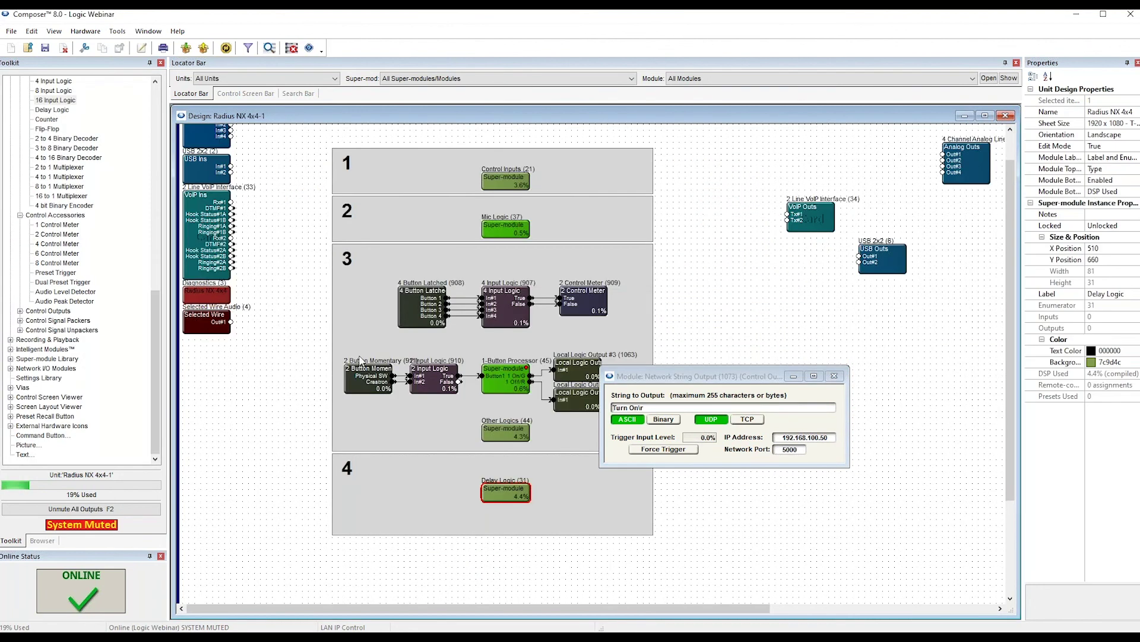
click(10, 359)
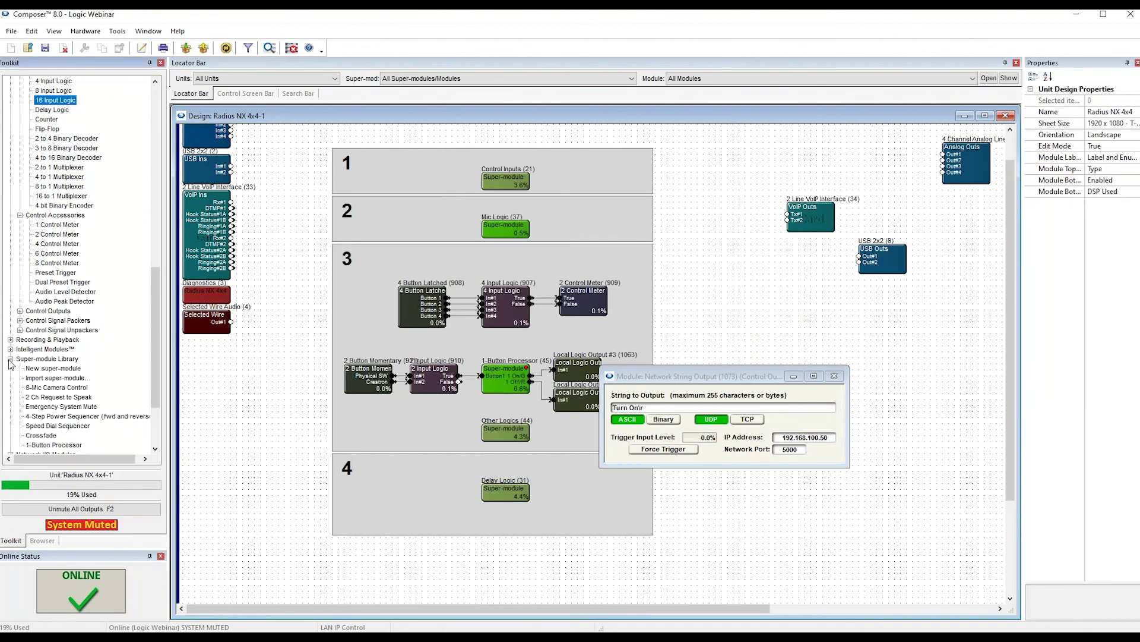
double_click(49, 378)
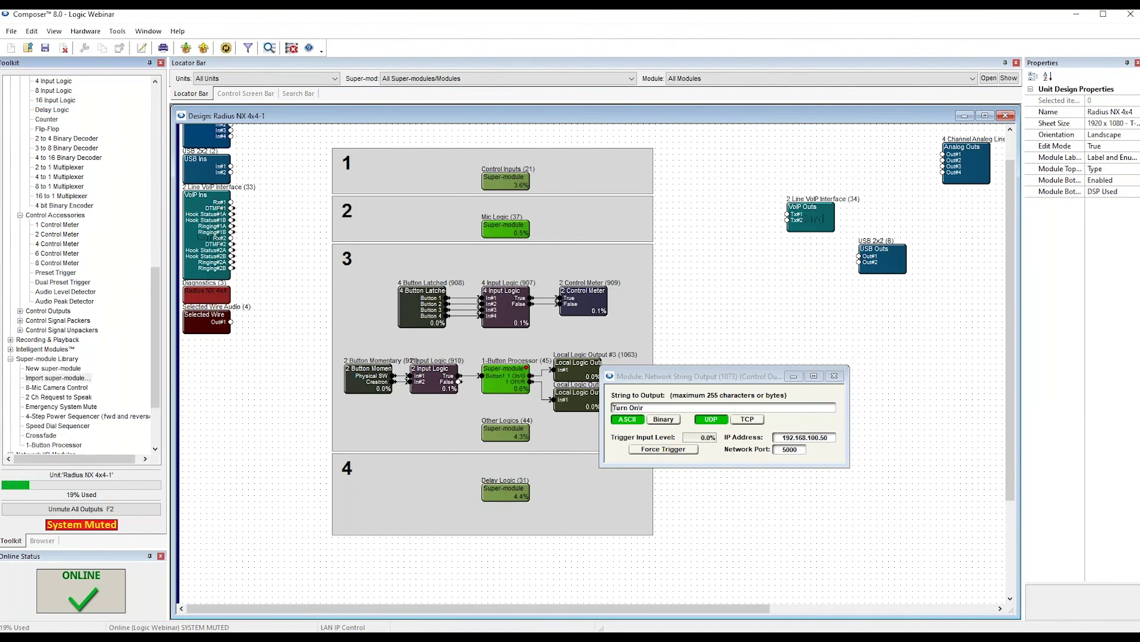
double_click(505, 256)
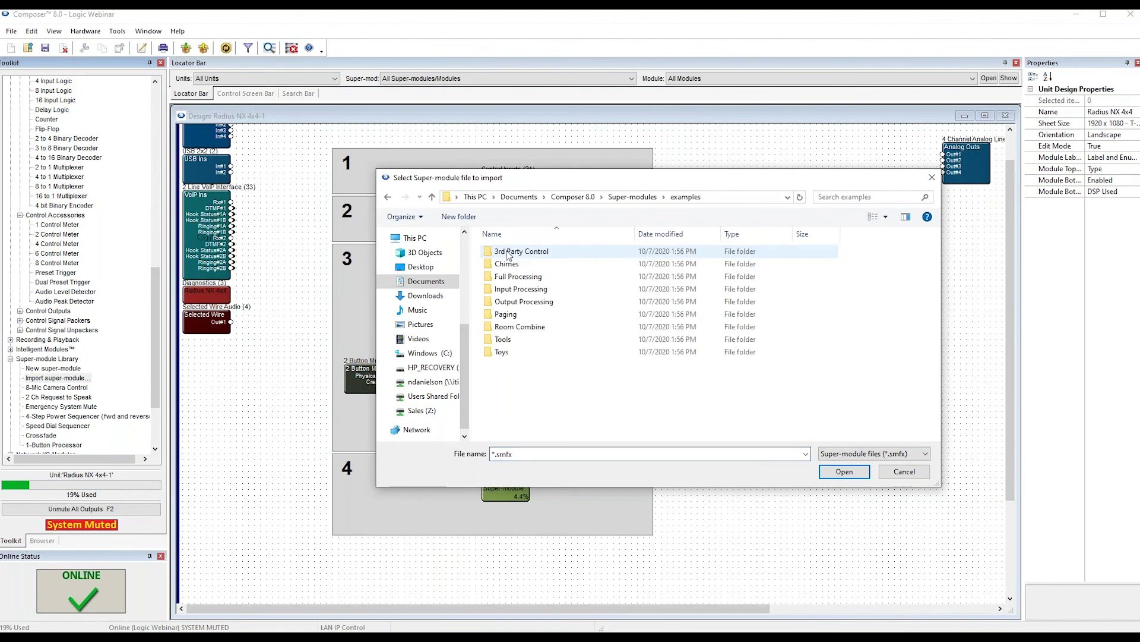
double_click(503, 338)
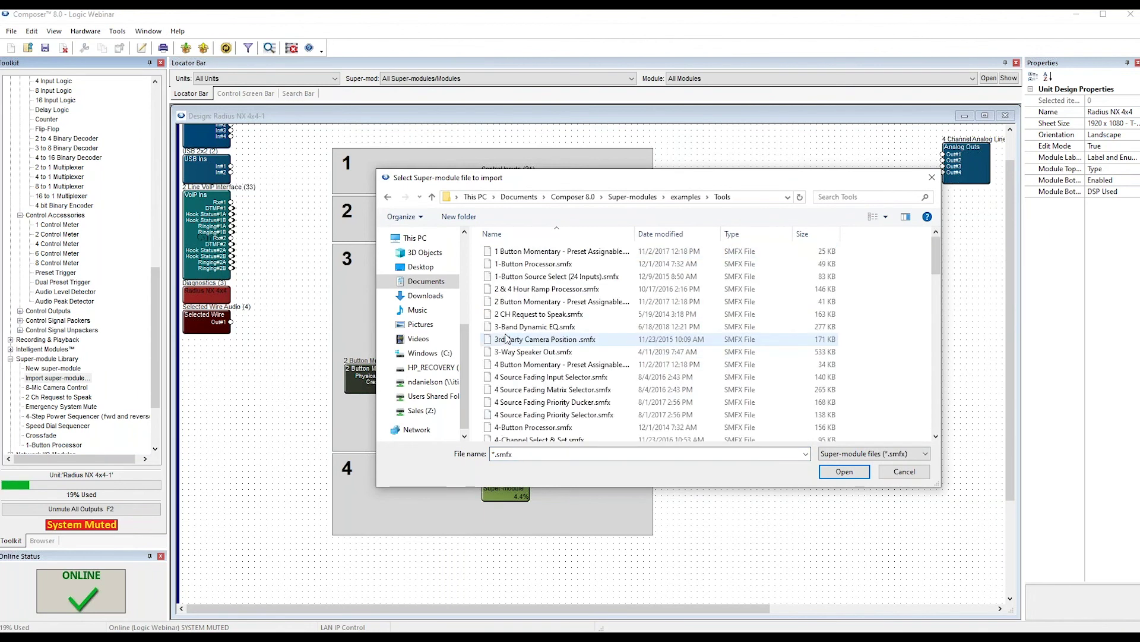
Examine the example super-module files available for import in the Tools folder.
click(537, 327)
click(543, 316)
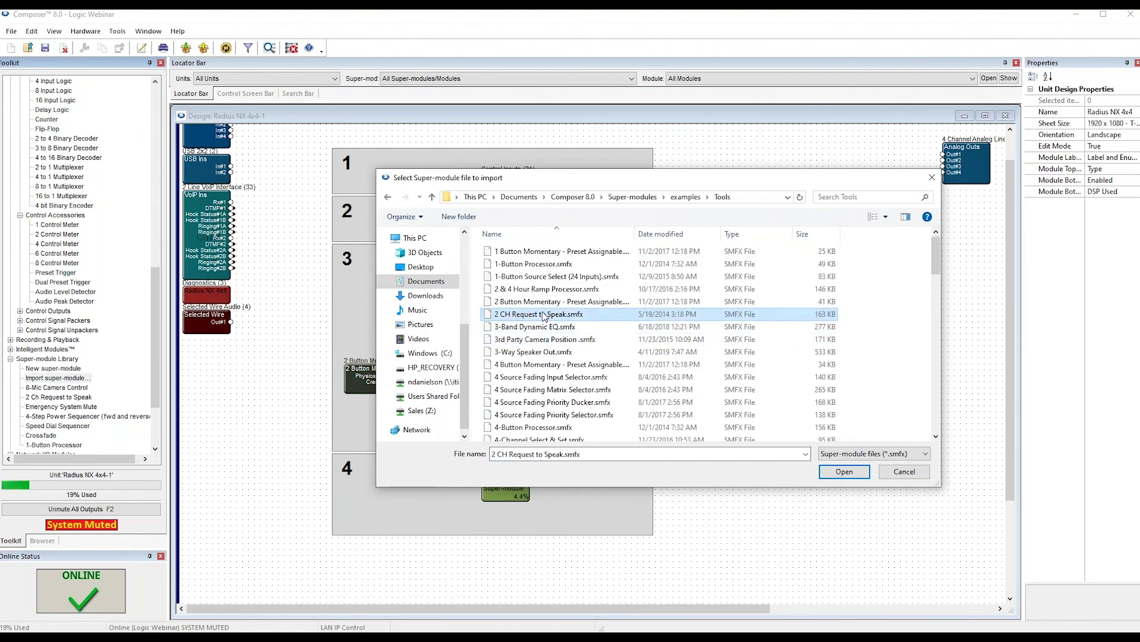
click(547, 303)
click(554, 290)
click(549, 277)
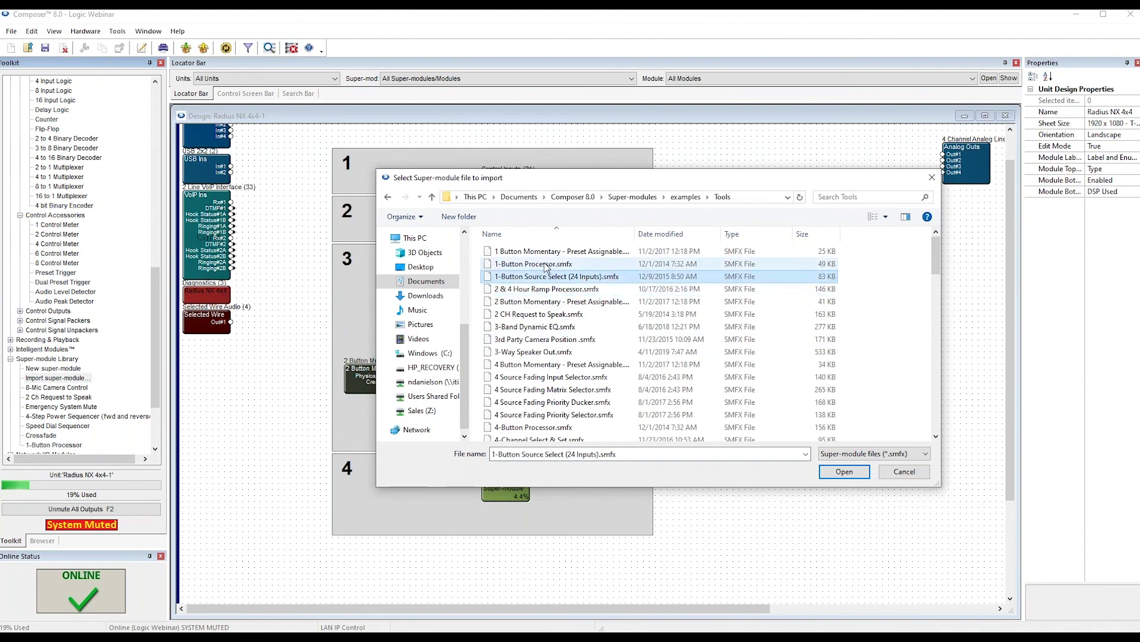
click(546, 267)
scroll(594, 332, down, 7)
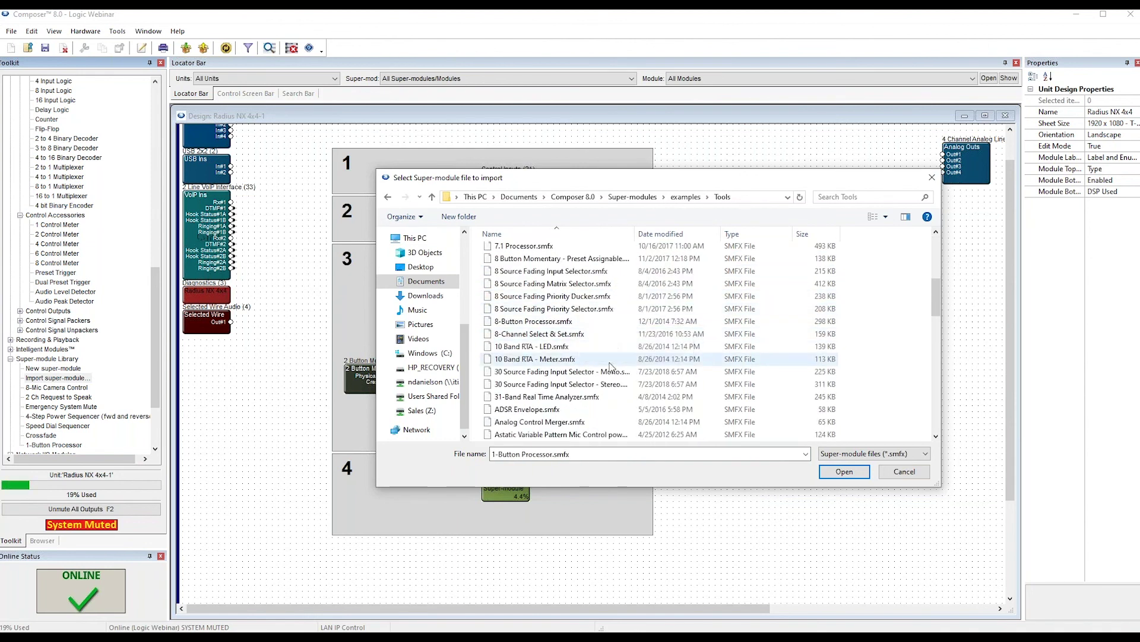
scroll(593, 360, down, 2)
scroll(594, 359, up, 9)
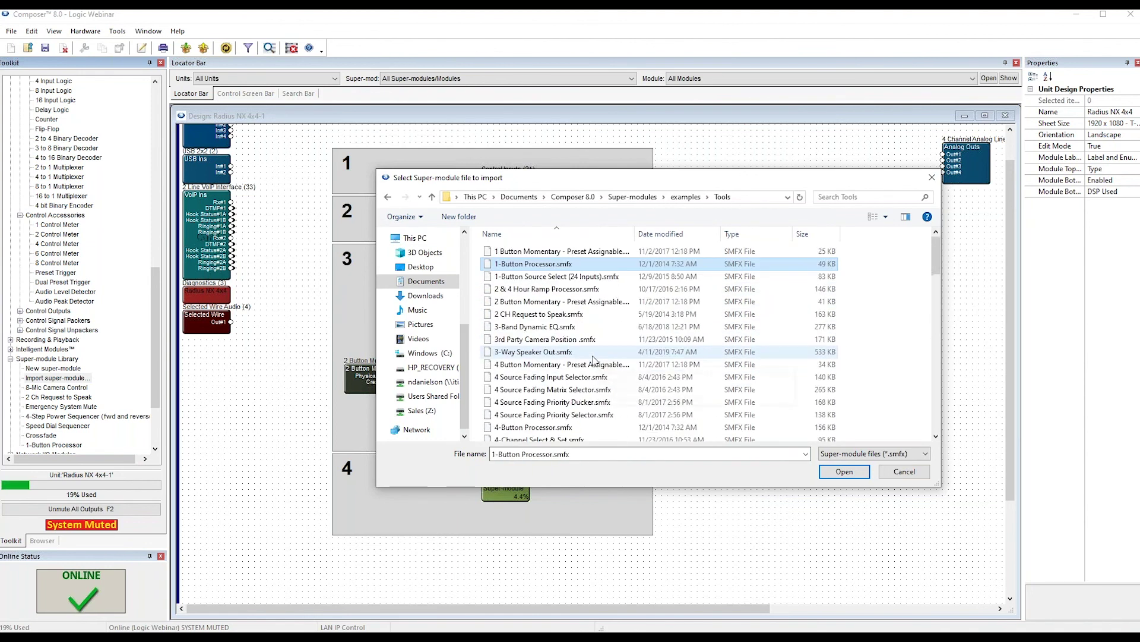
Import 2 CH Request to Speak.smfx, keeping the default super-module location unchanged, and place it beside the Control Inputs area.
double_click(543, 315)
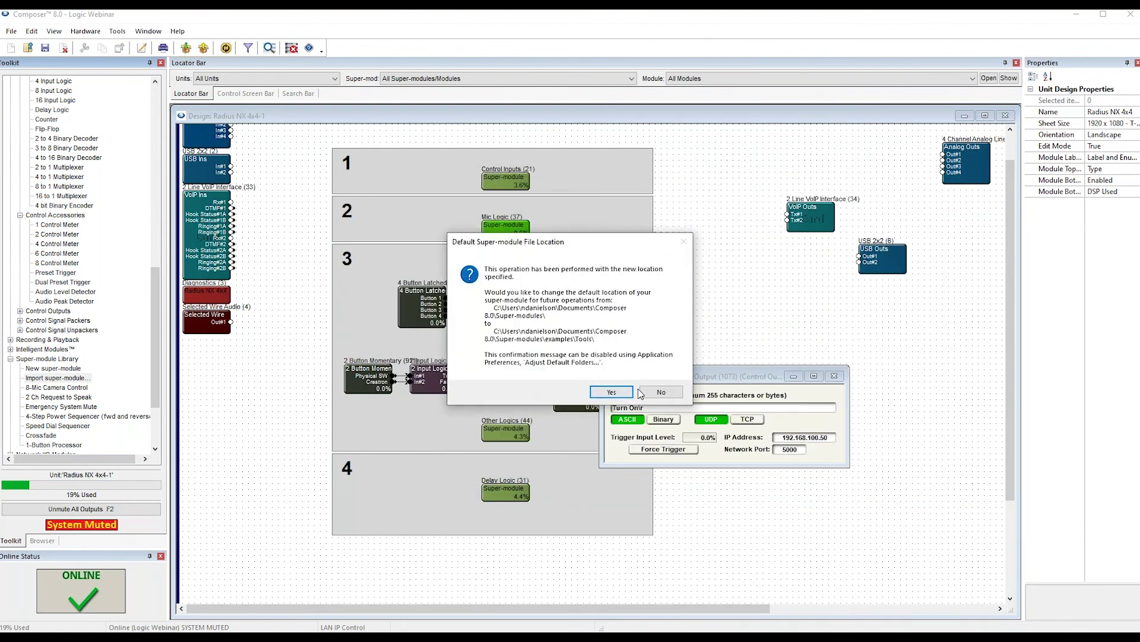
click(661, 392)
click(689, 176)
Inspect the logic inside the 2 Ch Request to Speak super-module, closing it and the Network String Output (1073) window.
right_click(689, 176)
click(724, 196)
drag(720, 378, 321, 408)
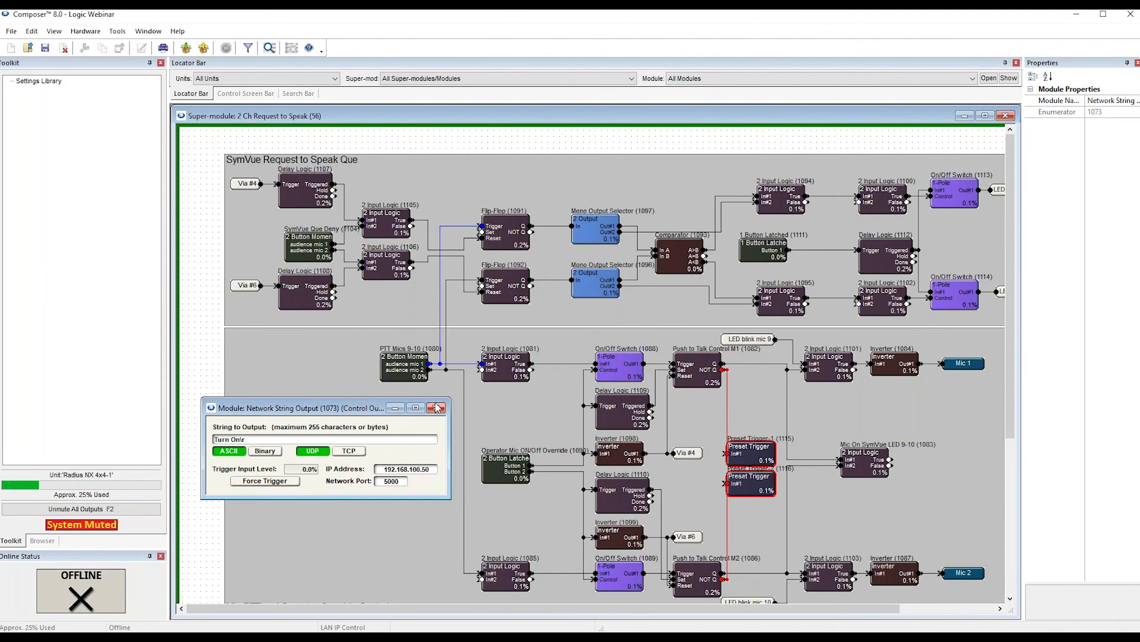
click(436, 408)
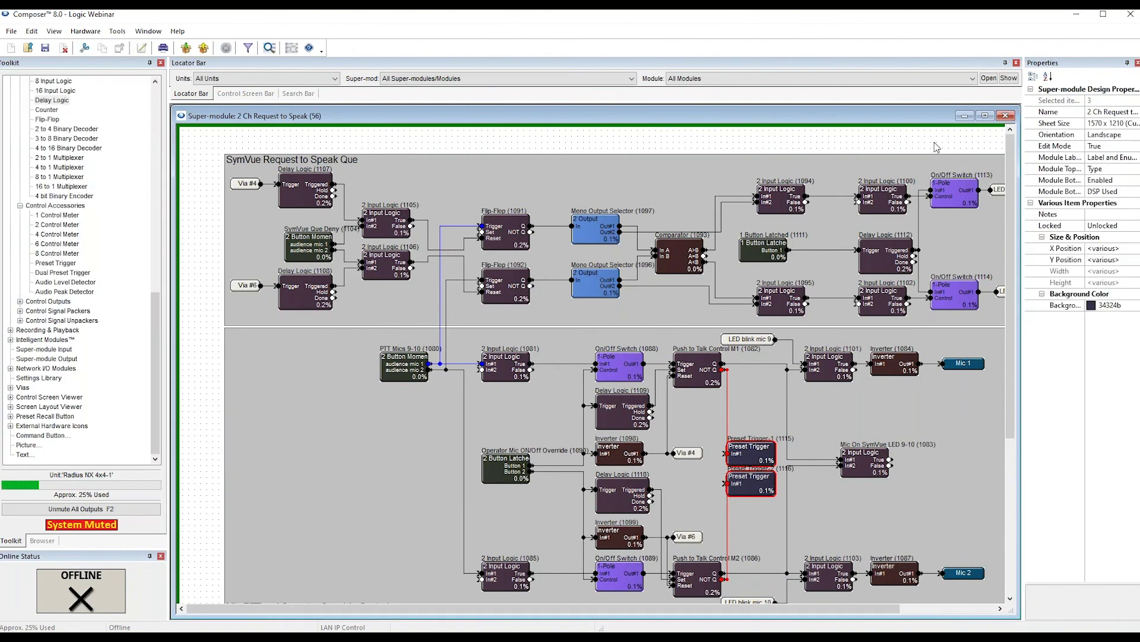
click(1005, 116)
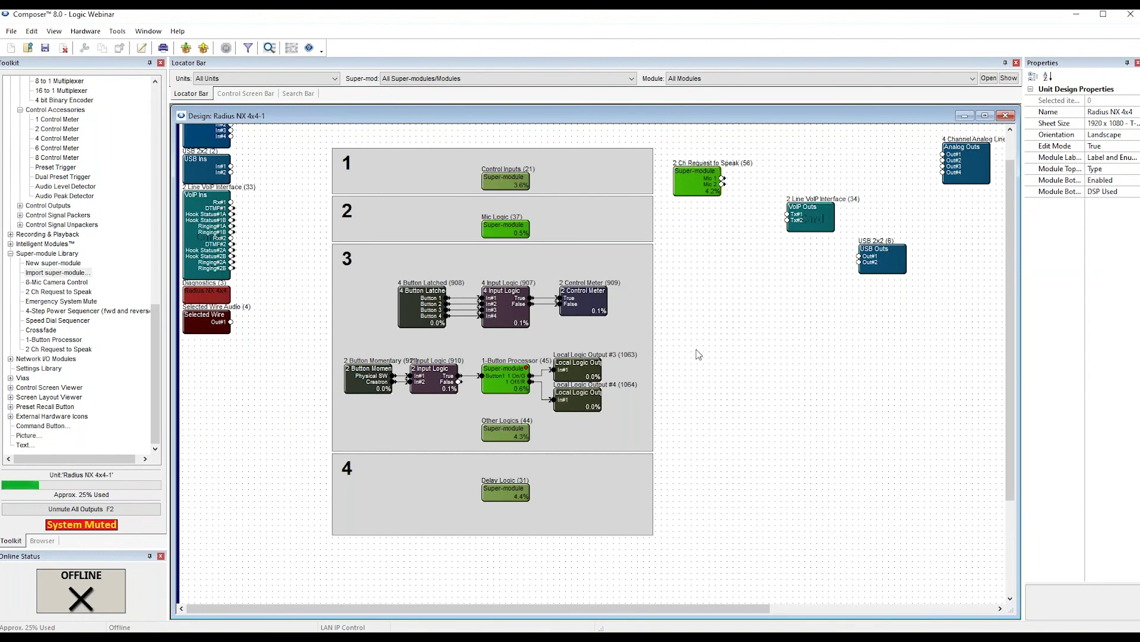
click(1133, 188)
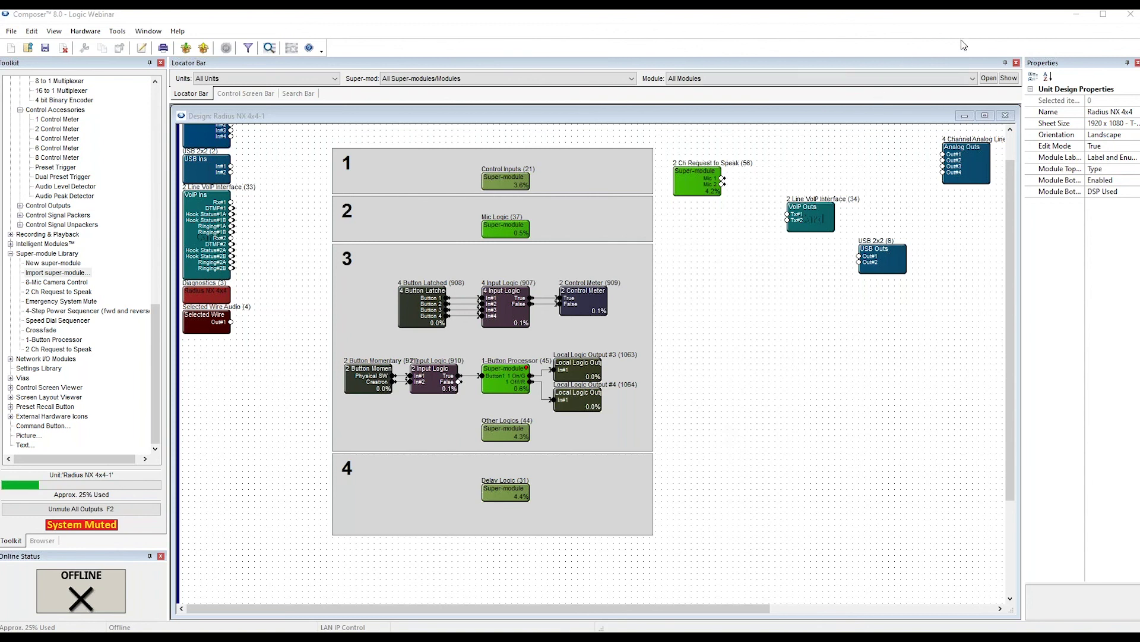
click(580, 120)
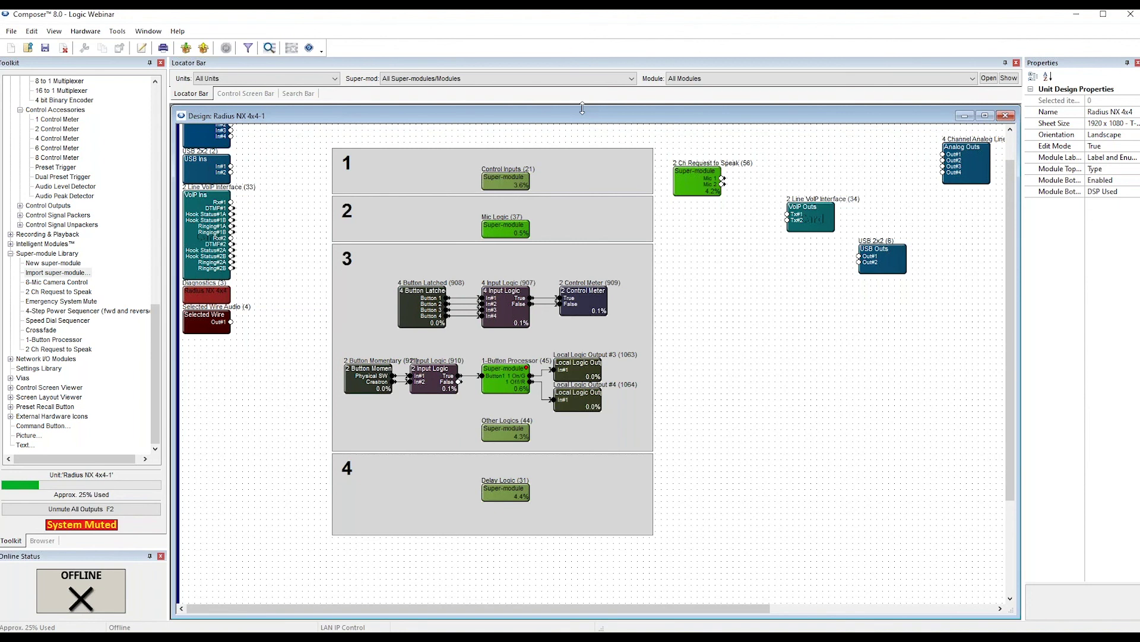